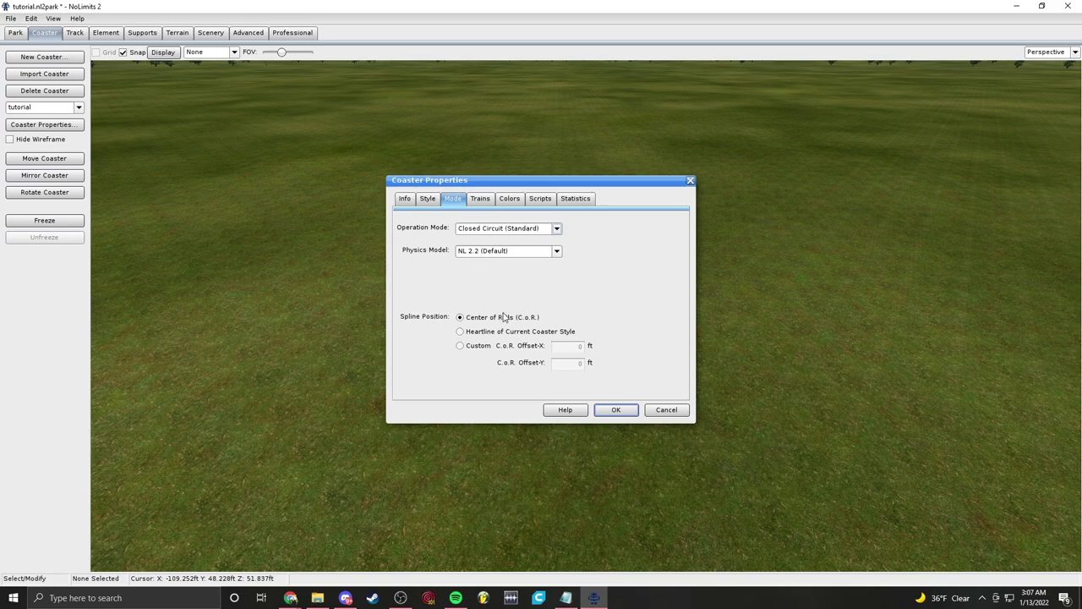
# Step: Set the spline position to Heartline of Current Coaster Style, check the train settings, and open the coaster's color settings
pyautogui.click(494, 332)
pyautogui.click(480, 199)
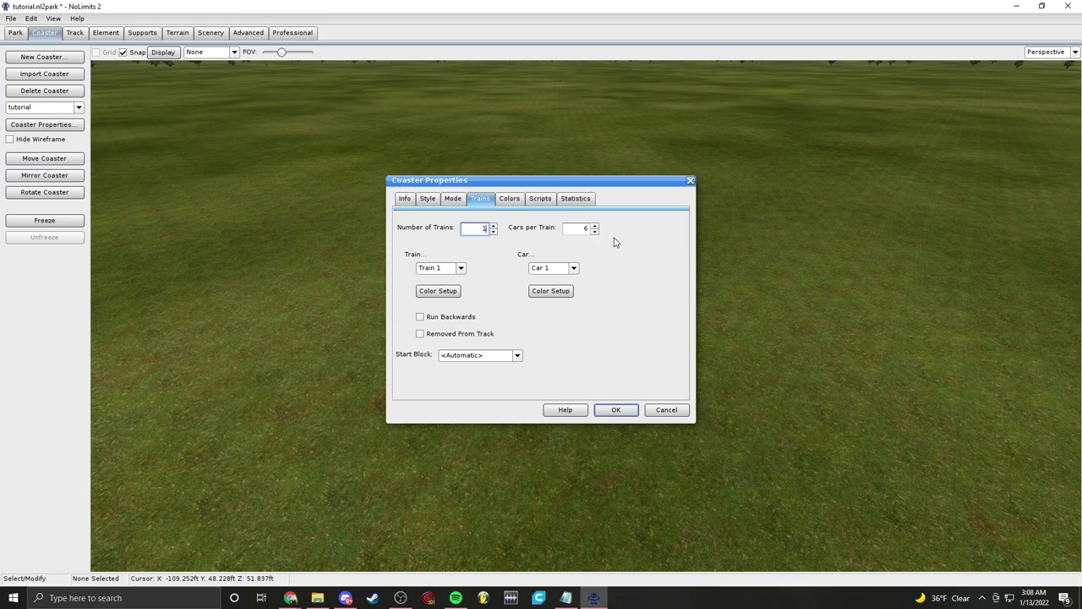
pyautogui.click(511, 199)
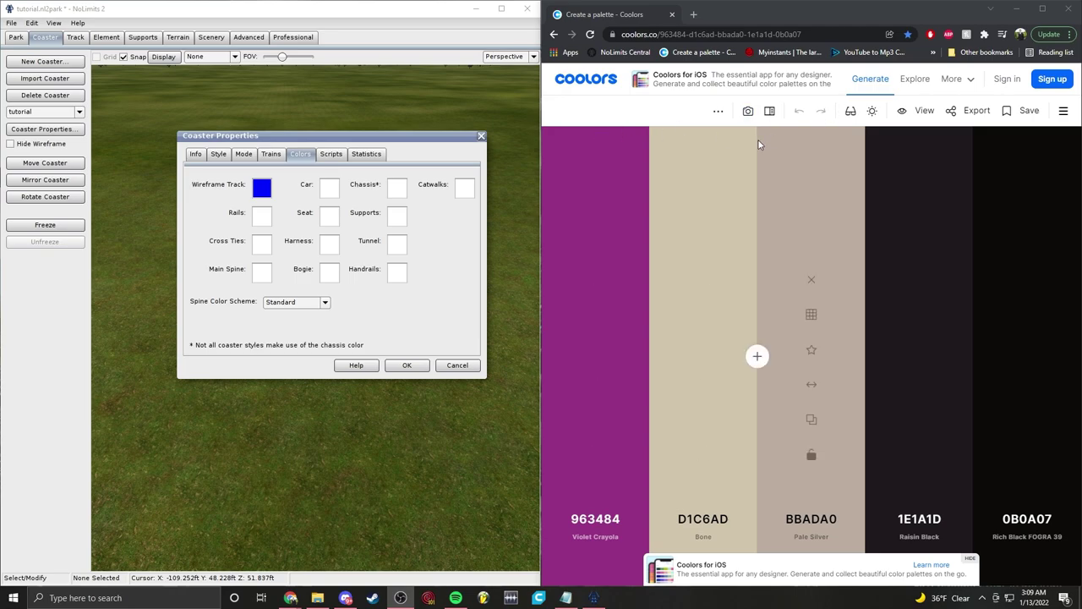
pyautogui.click(869, 79)
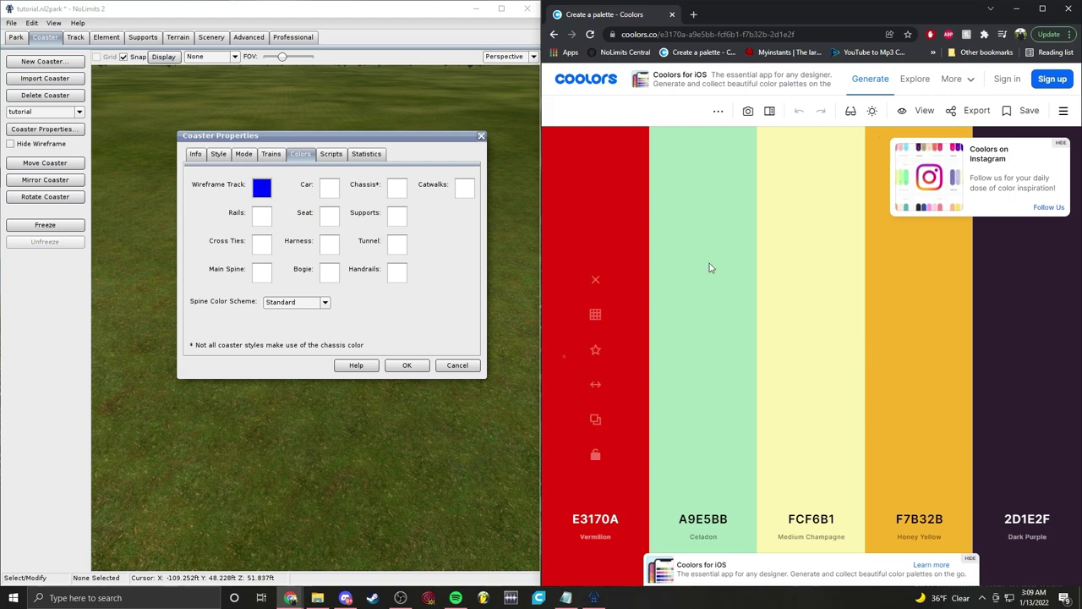
pyautogui.click(263, 193)
pyautogui.click(263, 193)
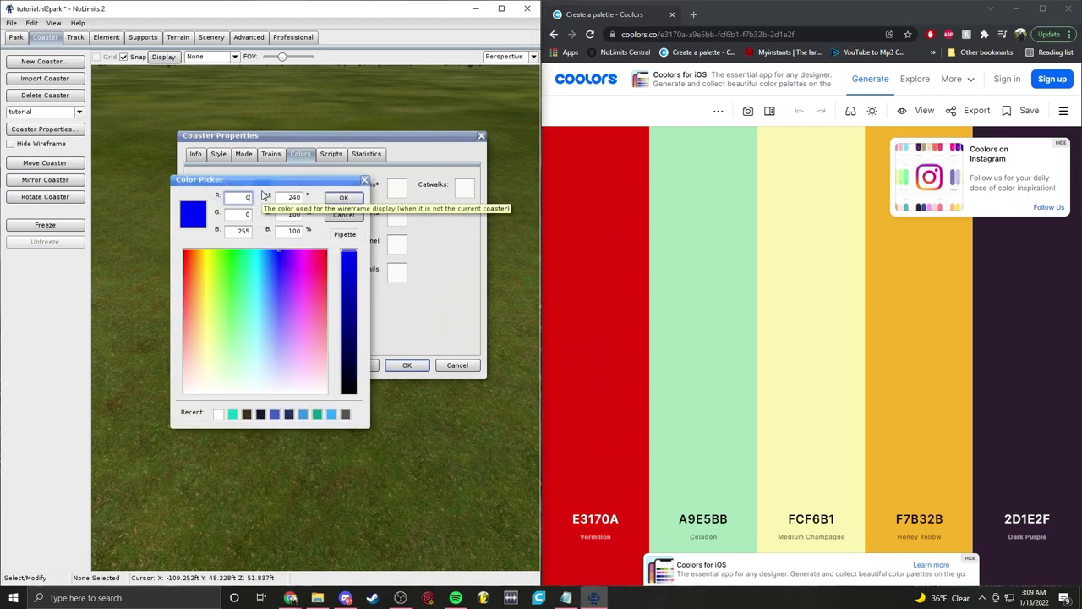
pyautogui.moveTo(288, 140); pyautogui.dragTo(418, 100)
pyautogui.click(466, 112)
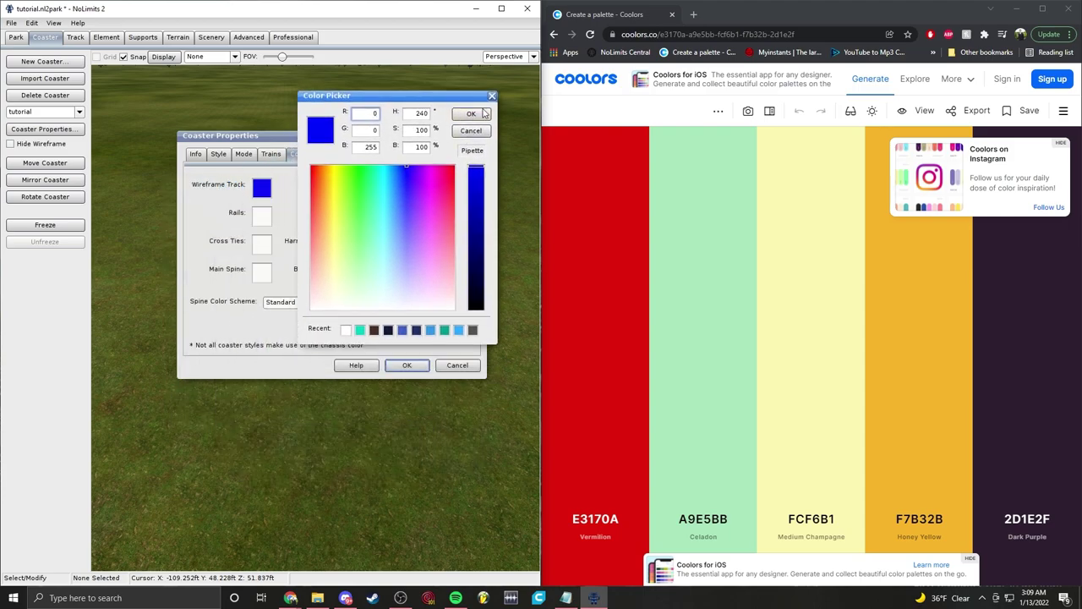
# Step: Generate a new palette in Coolors and sample its Pacific Blue (23B5D3) as the wireframe track color
pyautogui.click(877, 80)
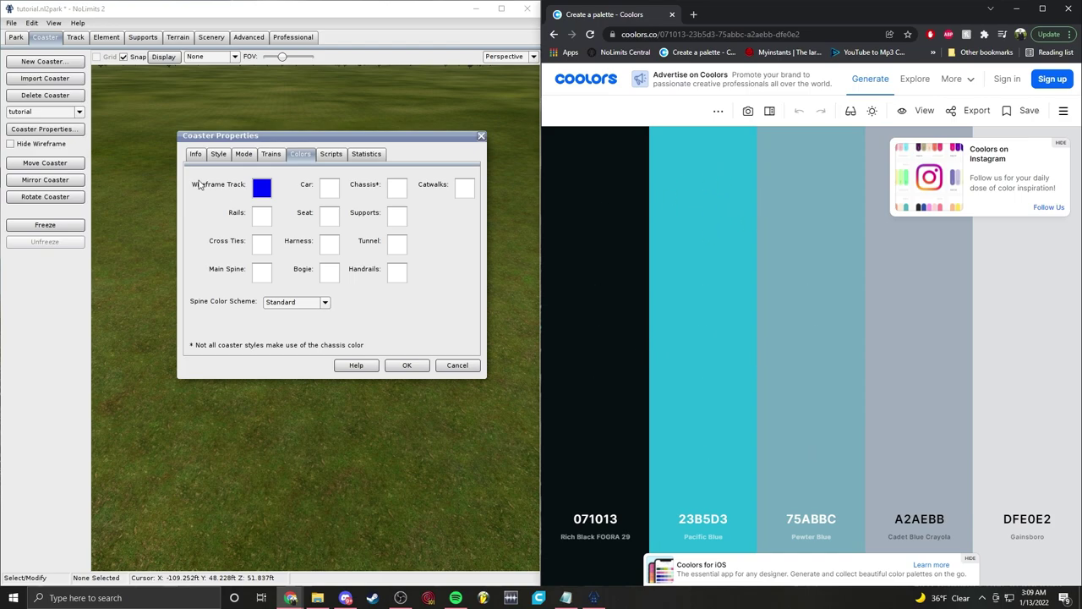
pyautogui.click(262, 190)
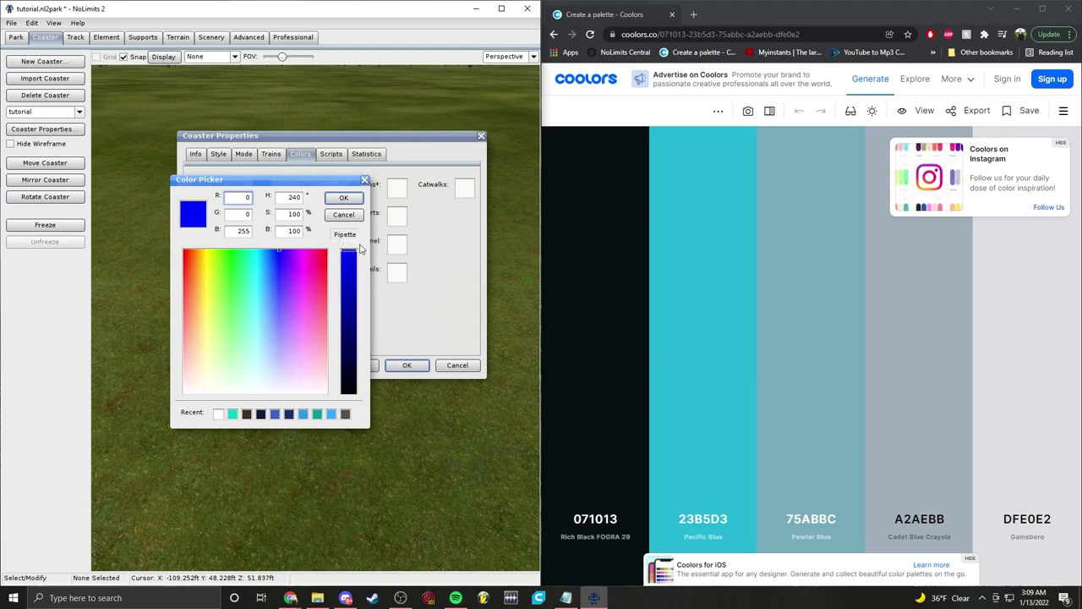
pyautogui.moveTo(348, 252)
pyautogui.mouseDown()
pyautogui.moveTo(348, 351)
pyautogui.moveTo(350, 297)
pyautogui.moveTo(367, 343)
pyautogui.moveTo(346, 257)
pyautogui.mouseUp()
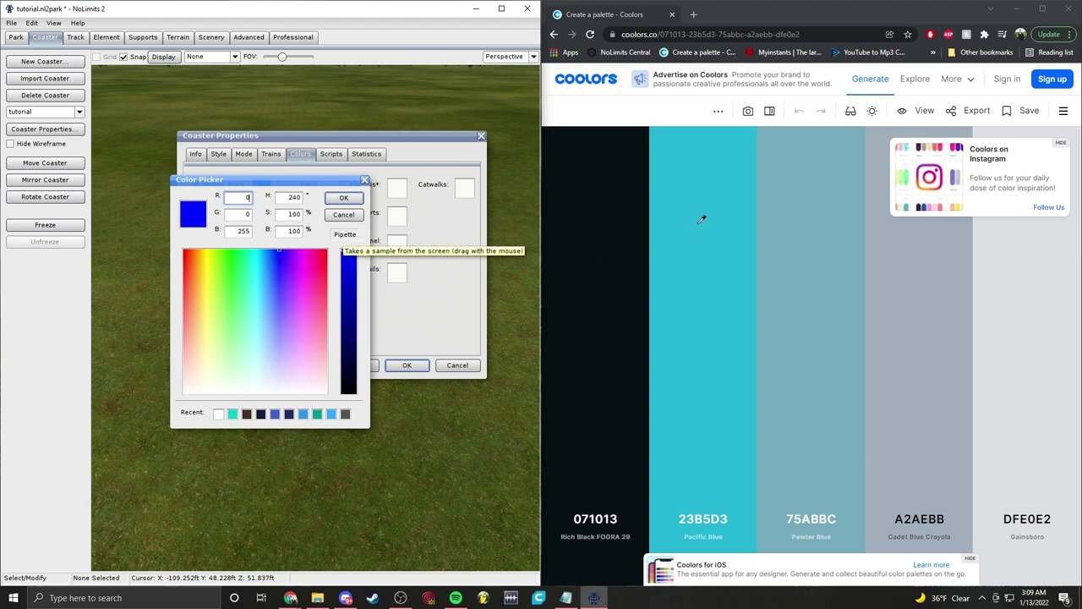
pyautogui.moveTo(705, 219); pyautogui.dragTo(701, 223)
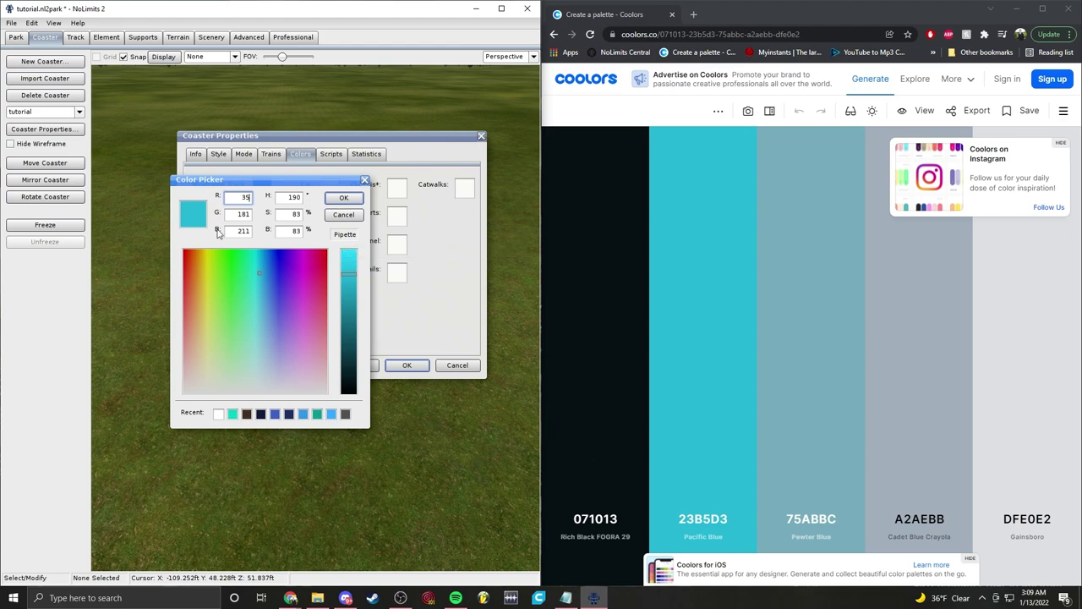
pyautogui.click(343, 197)
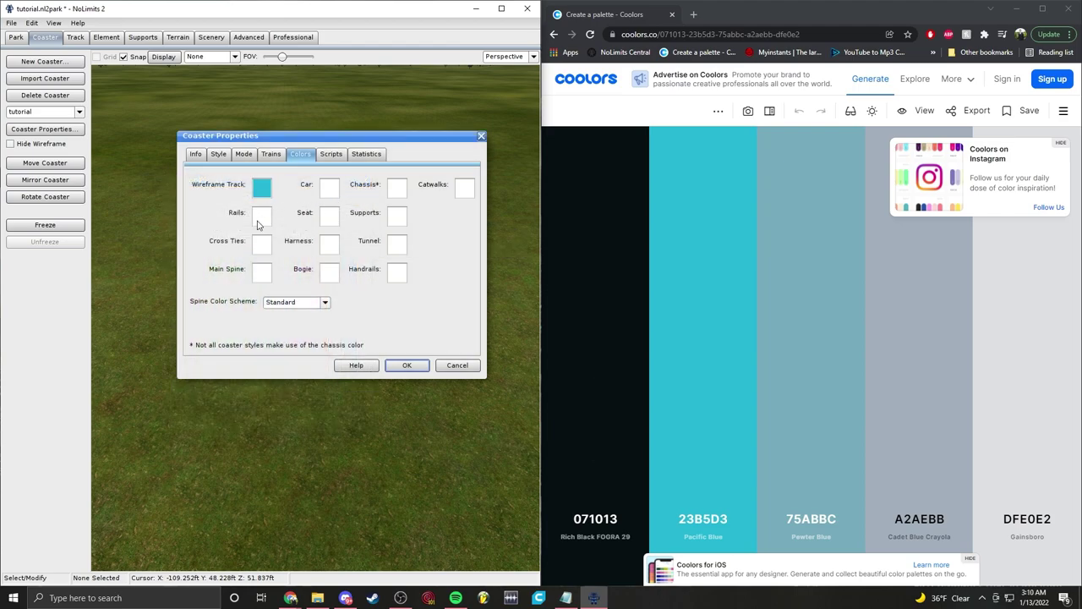
# Step: Apply the recently used Pacific Blue (RGB 35, 181, 211) to the rails, cross ties and main spine
pyautogui.click(259, 219)
pyautogui.click(219, 414)
pyautogui.click(343, 197)
pyautogui.click(259, 244)
pyautogui.click(219, 413)
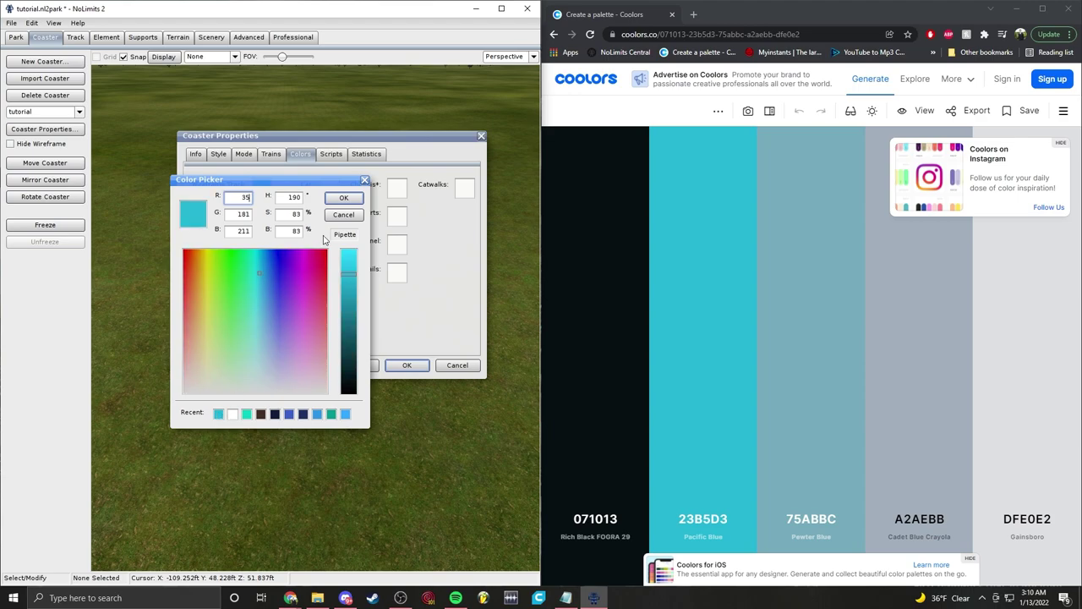
pyautogui.click(344, 197)
pyautogui.click(262, 274)
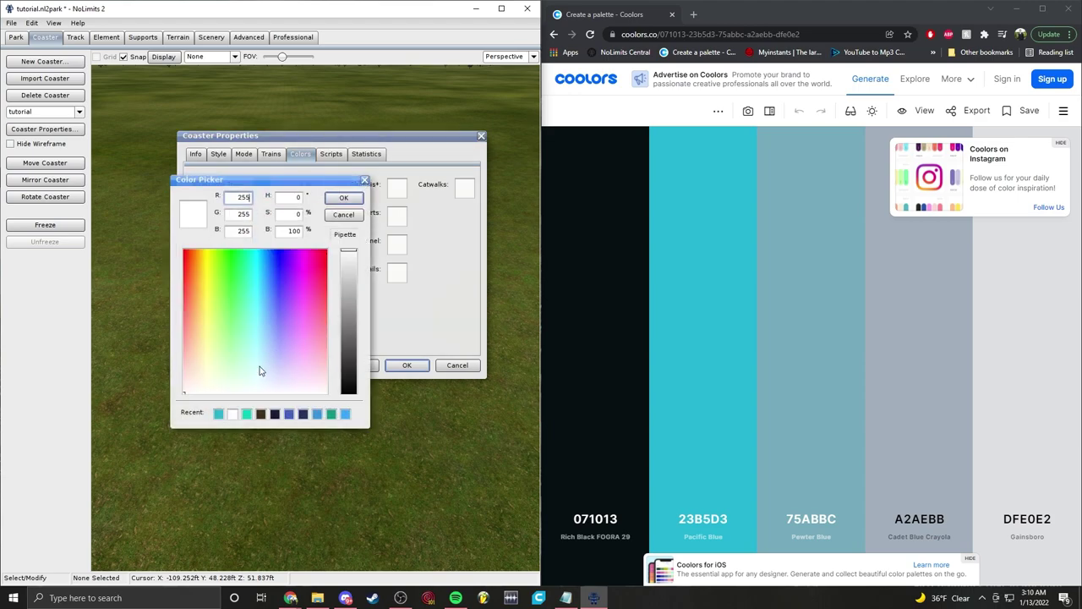
pyautogui.click(218, 413)
pyautogui.click(343, 197)
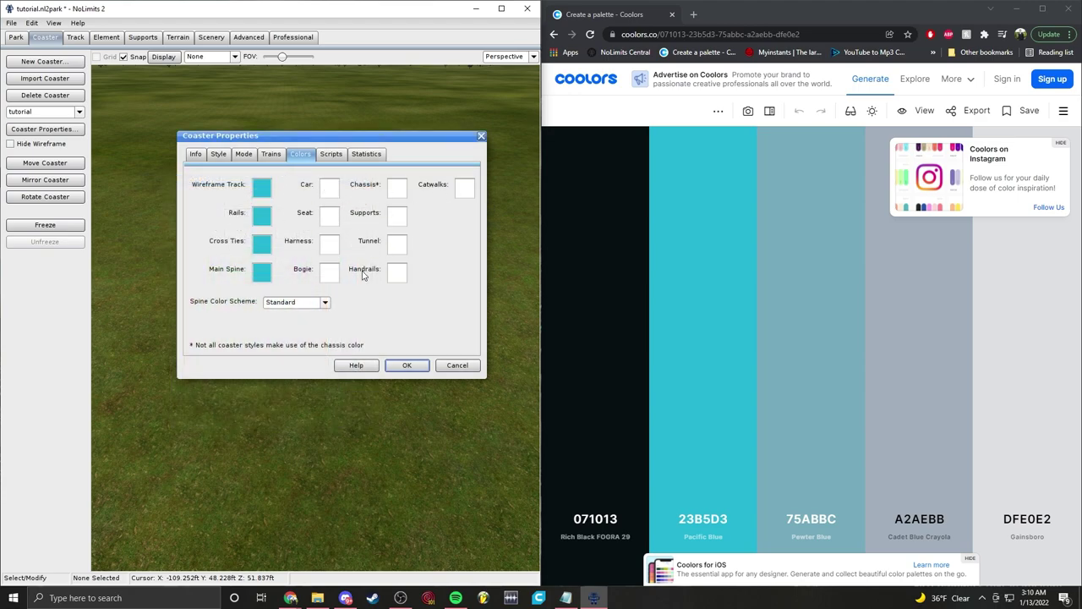
pyautogui.click(262, 191)
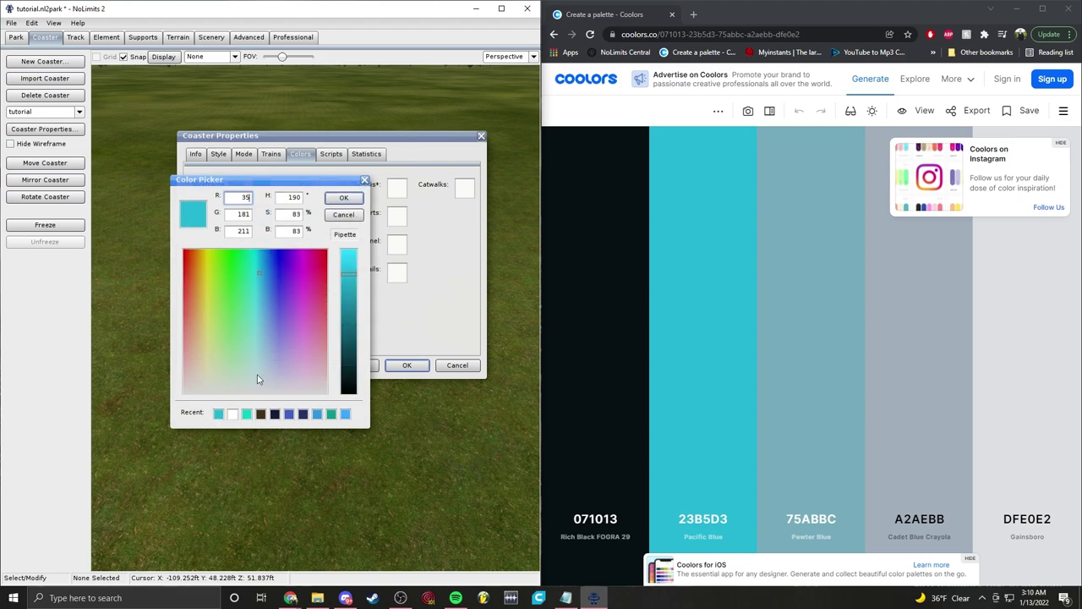
pyautogui.click(344, 198)
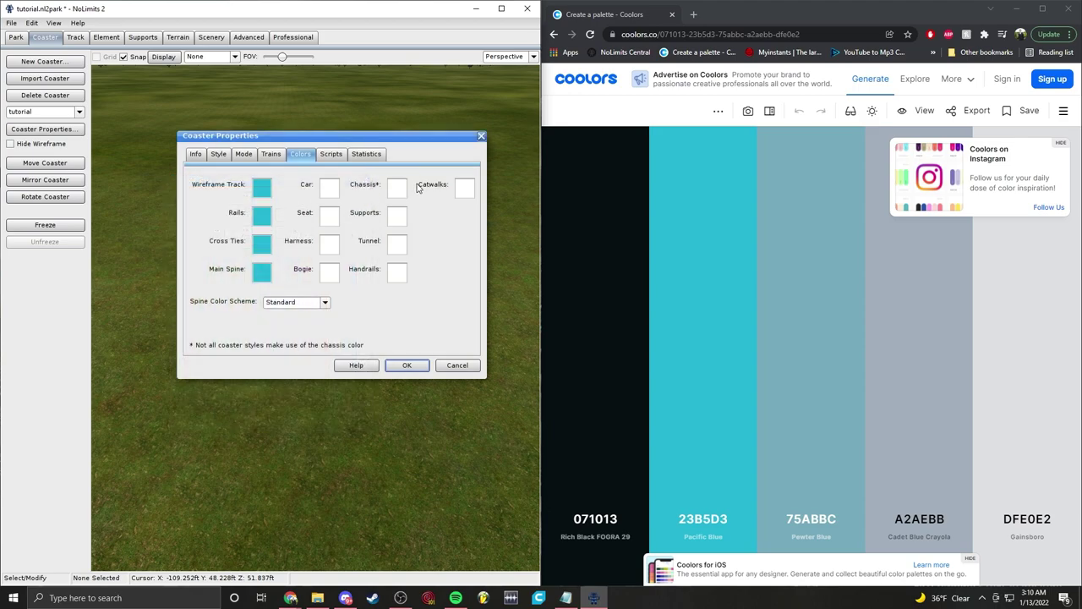
# Step: Sample the palette's Rich Black (071013) as the supports color
pyautogui.click(398, 216)
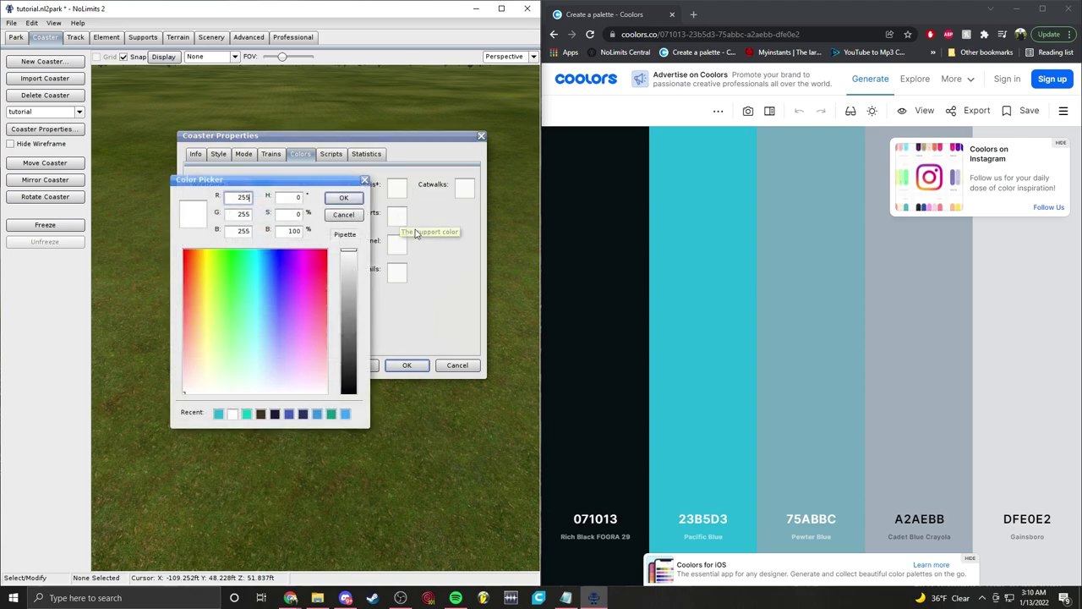
pyautogui.moveTo(344, 236); pyautogui.dragTo(624, 264)
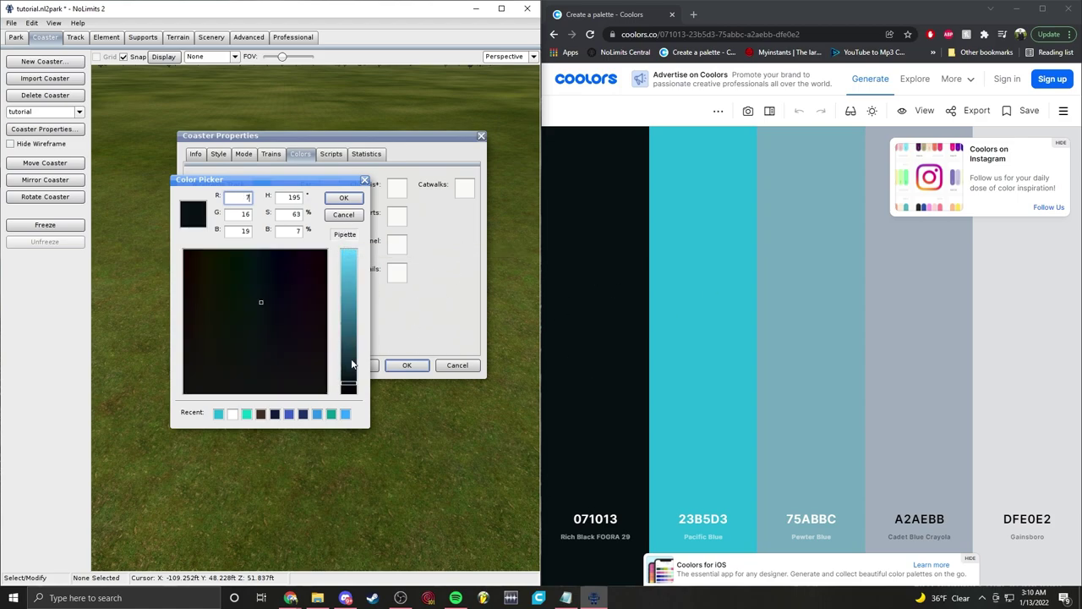
pyautogui.click(343, 198)
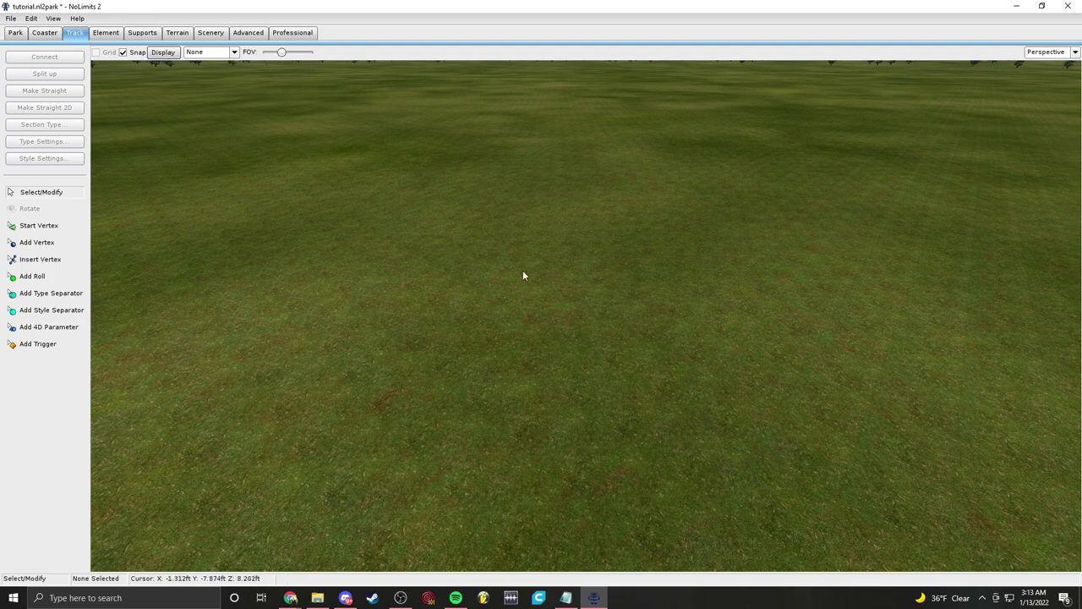
# Step: Switch the track editing viewport from Perspective to the Right view and activate Add Vertex
pyautogui.click(1057, 56)
pyautogui.click(788, 111)
pyautogui.click(1048, 53)
pyautogui.click(1069, 56)
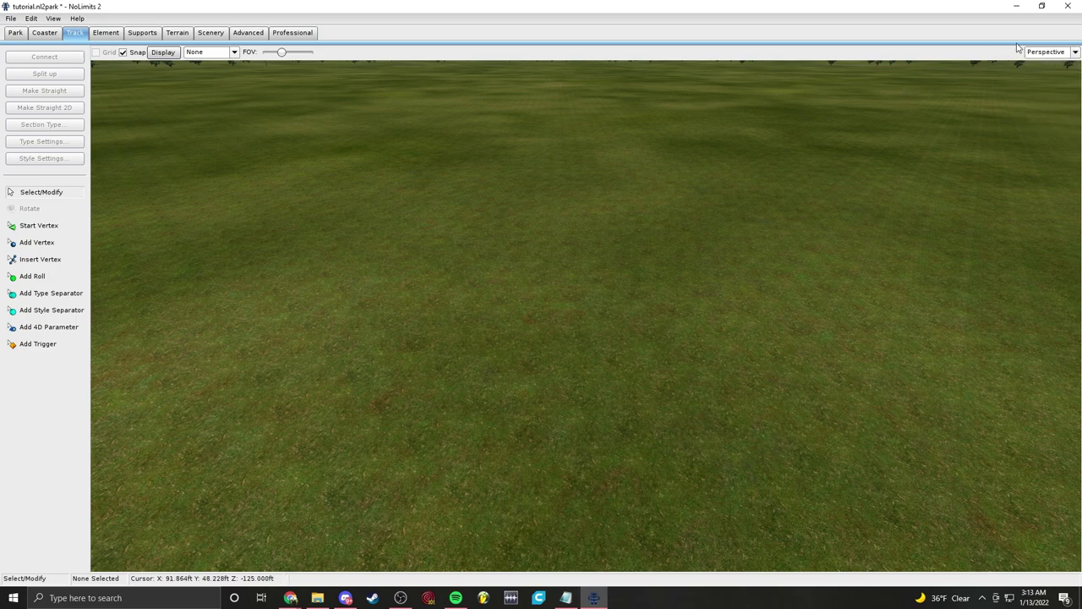
pyautogui.click(1062, 56)
pyautogui.click(1049, 100)
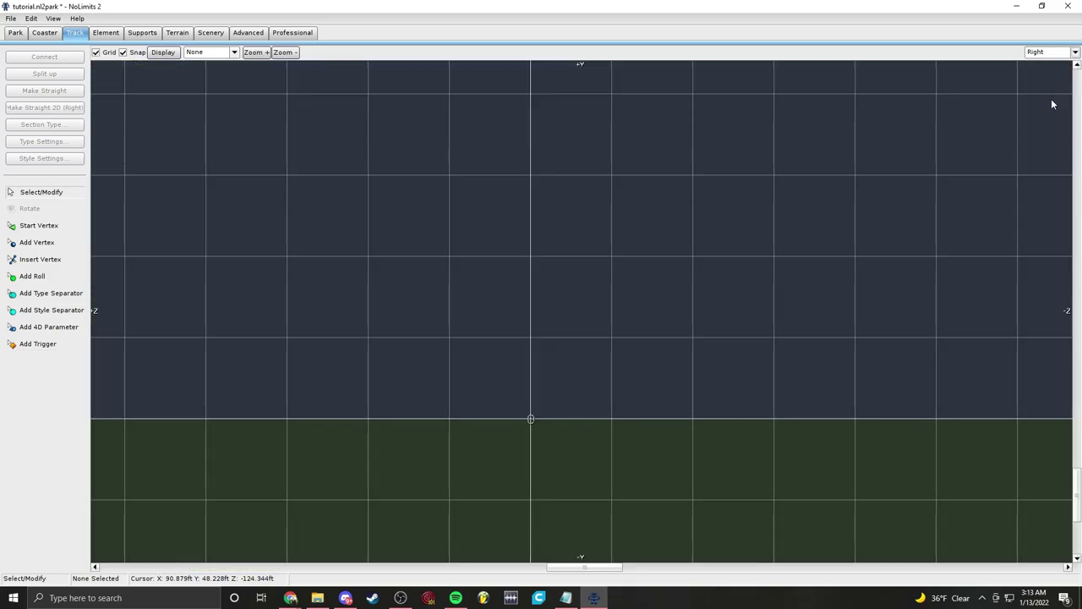
pyautogui.scroll(2, 664, 322)
pyautogui.moveTo(663, 322); pyautogui.dragTo(661, 289, button='right')
pyautogui.click(37, 243)
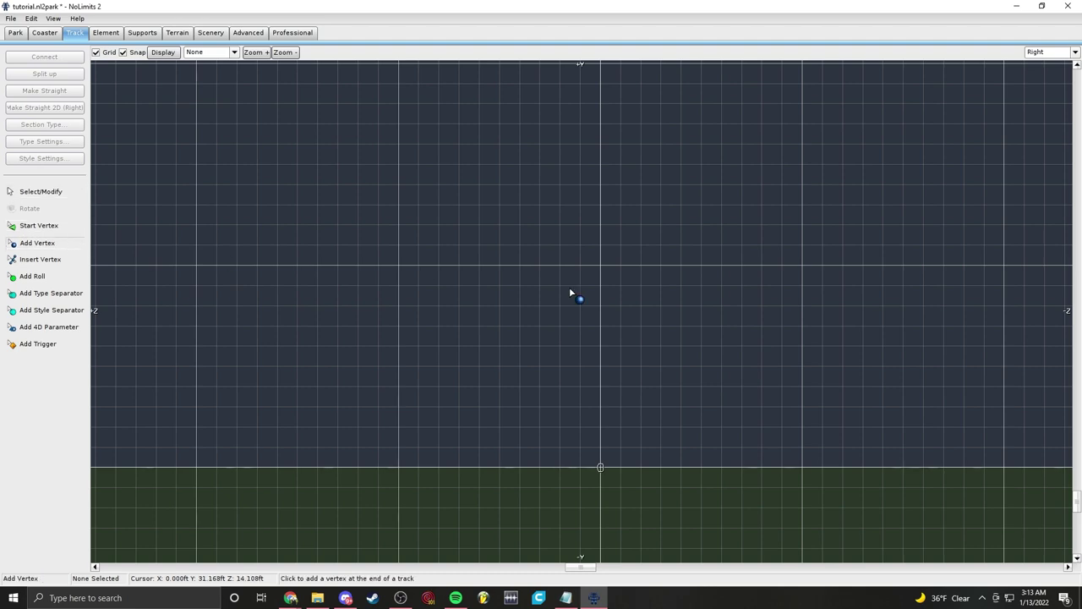
pyautogui.moveTo(597, 377); pyautogui.dragTo(632, 372, button='right')
pyautogui.moveTo(759, 318); pyautogui.dragTo(730, 300, button='right')
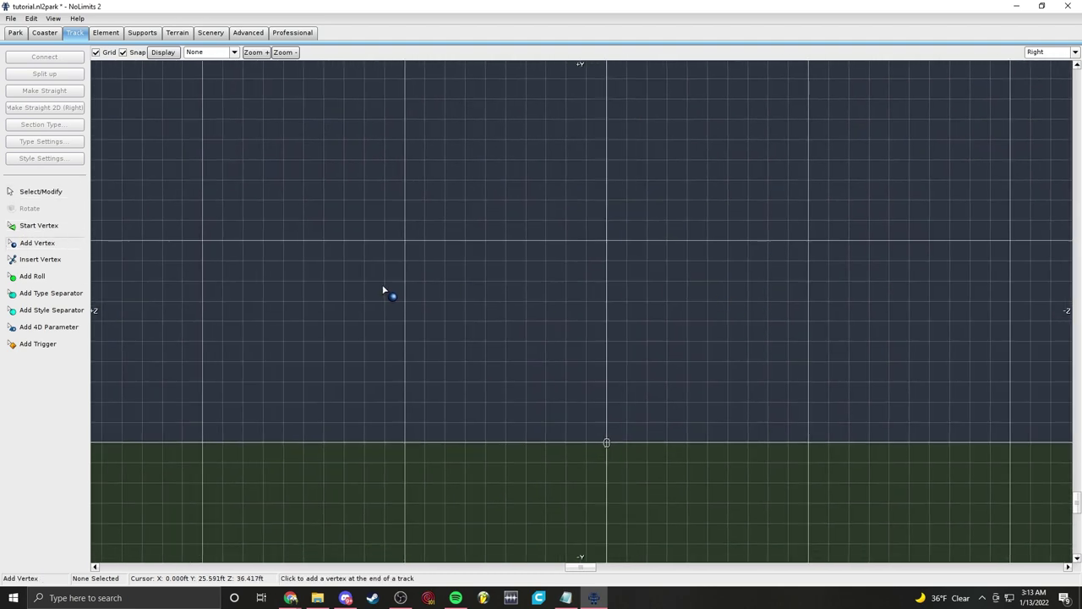
pyautogui.click(1039, 52)
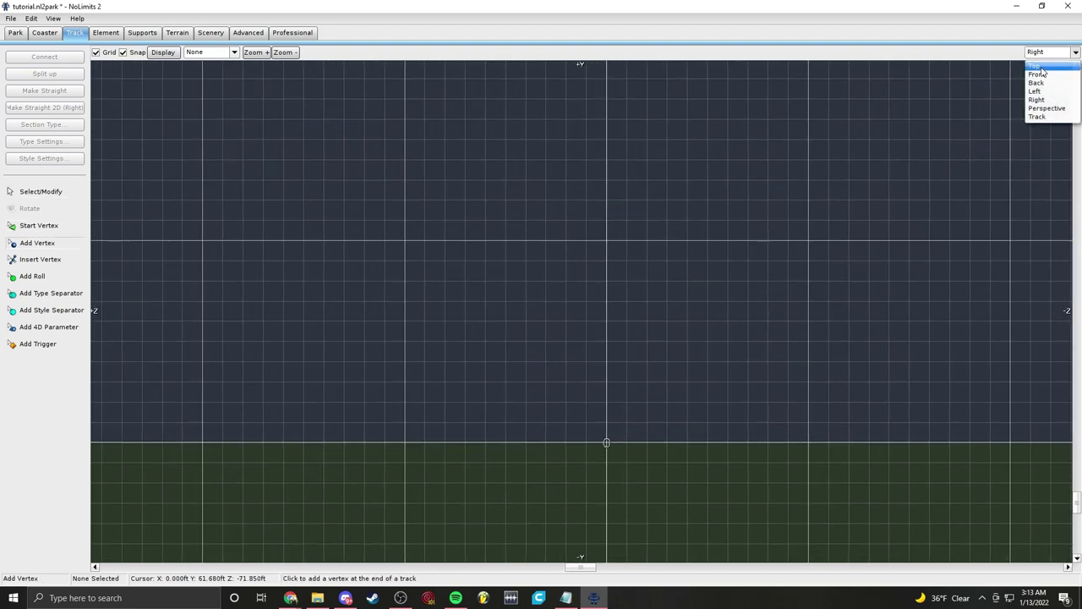
pyautogui.click(1040, 67)
pyautogui.click(1070, 53)
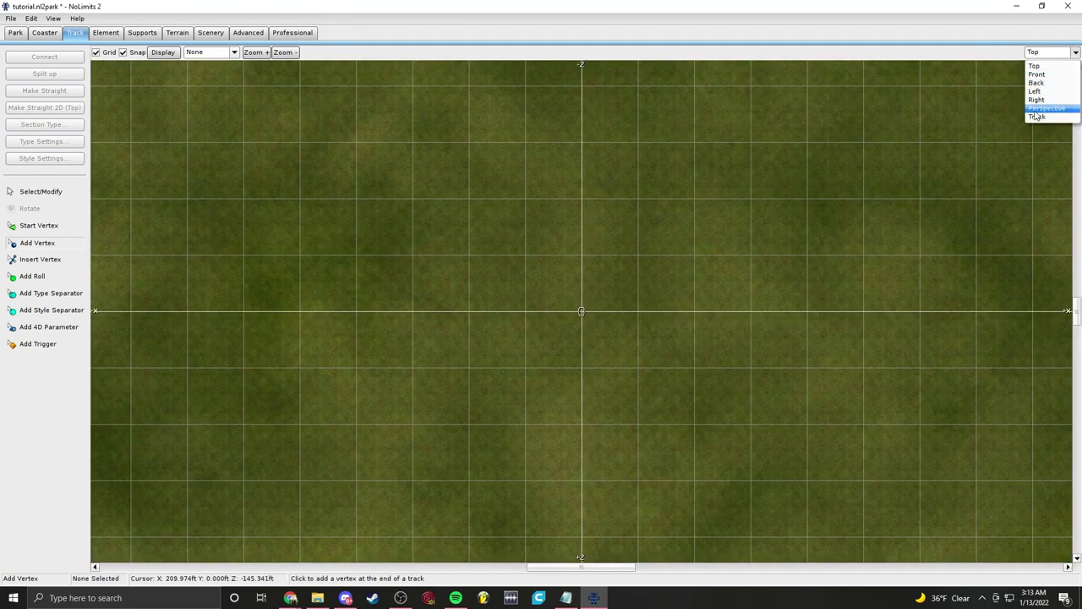
pyautogui.click(1036, 99)
# Step: Place six track vertices in a roughly level row about 26 ft above the ground, then return to Select/Modify
pyautogui.moveTo(619, 291); pyautogui.dragTo(407, 342, button='right')
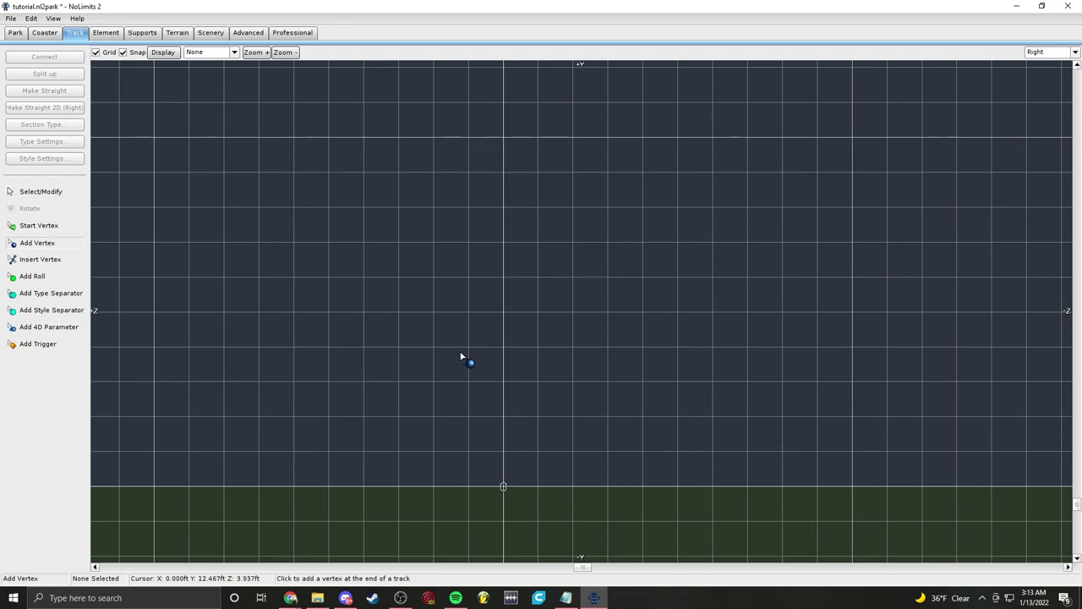
pyautogui.scroll(-2, 582, 355)
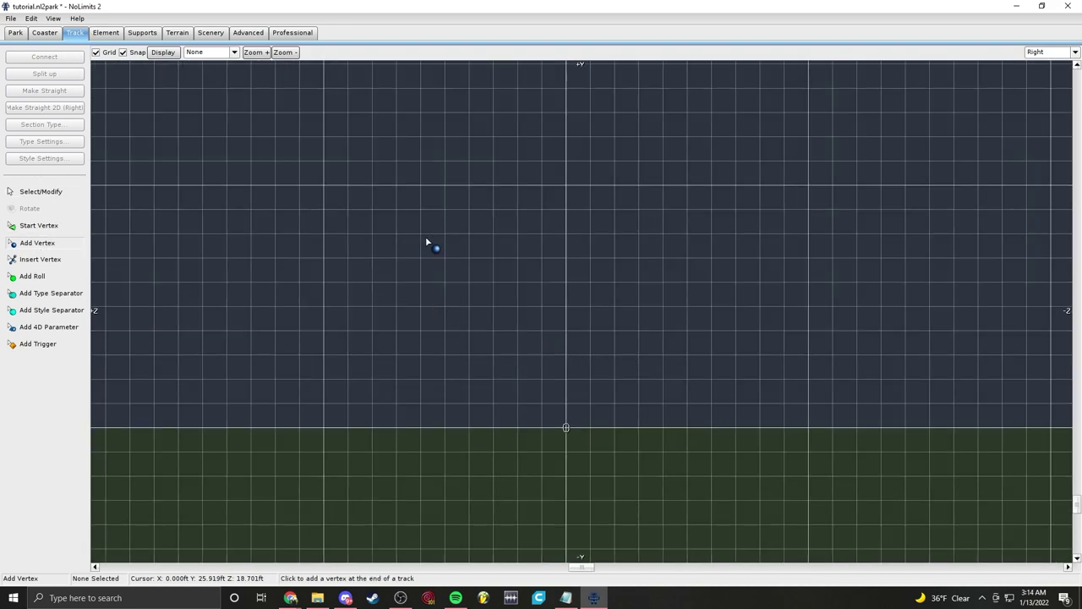
pyautogui.click(267, 235)
pyautogui.click(409, 230)
pyautogui.click(660, 236)
pyautogui.click(886, 248)
pyautogui.moveTo(964, 259); pyautogui.dragTo(651, 252, button='right')
pyautogui.click(772, 246)
pyautogui.click(912, 225)
pyautogui.click(44, 193)
pyautogui.moveTo(272, 178); pyautogui.dragTo(418, 259, button='right')
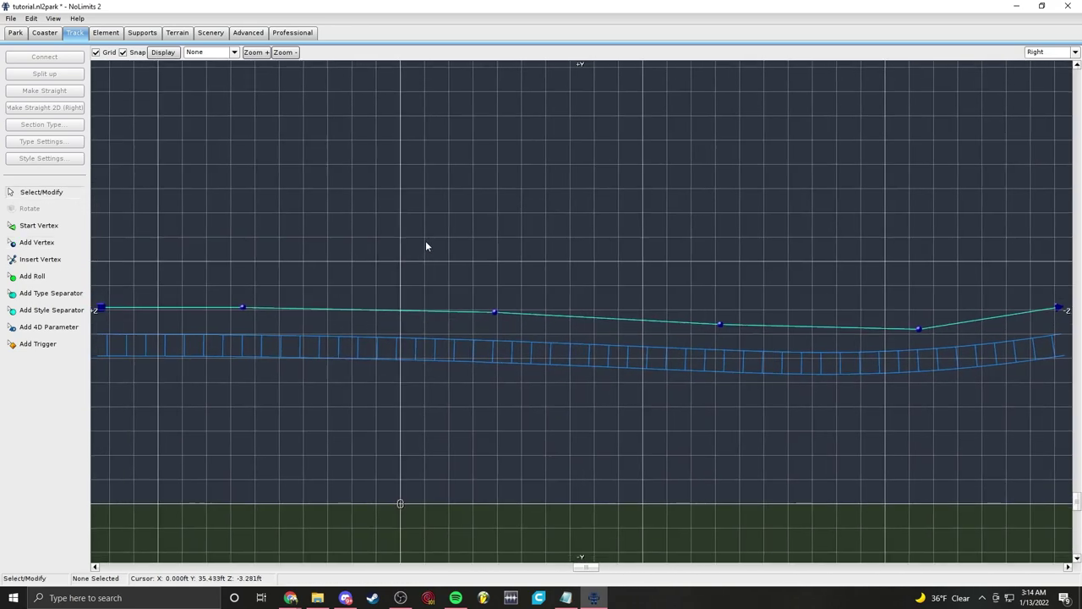
pyautogui.scroll(-2, 471, 233)
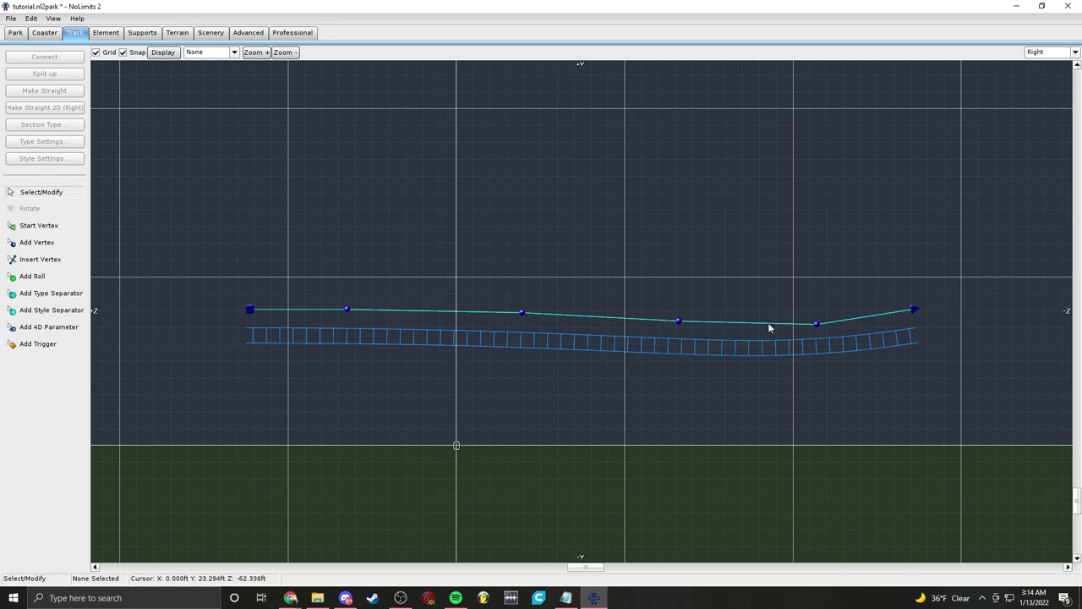
# Step: Set the four intermediate track vertices to Strict
pyautogui.doubleClick(348, 310)
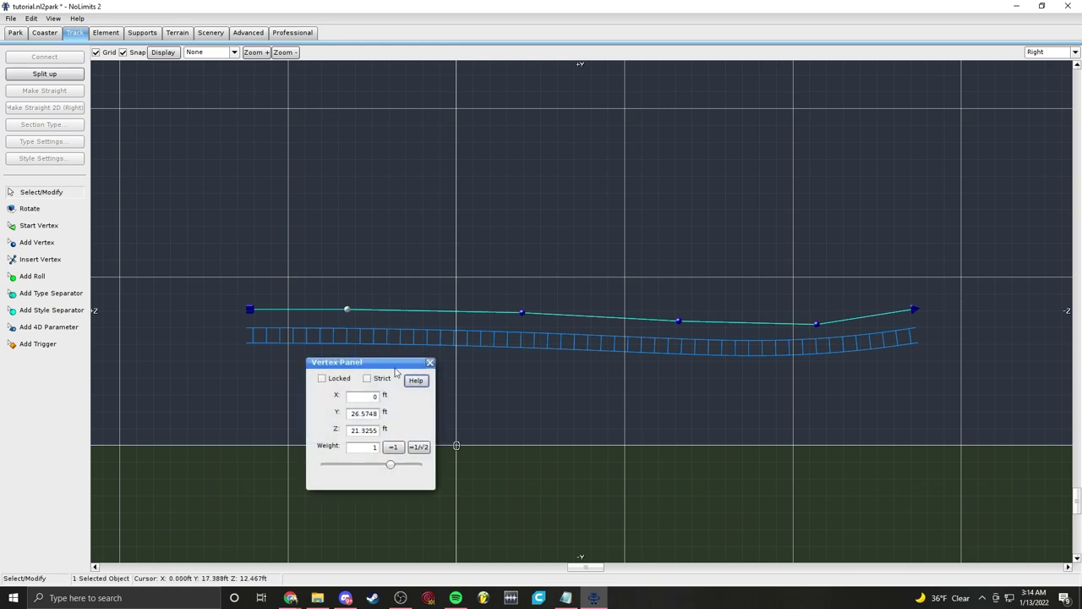
pyautogui.click(523, 313)
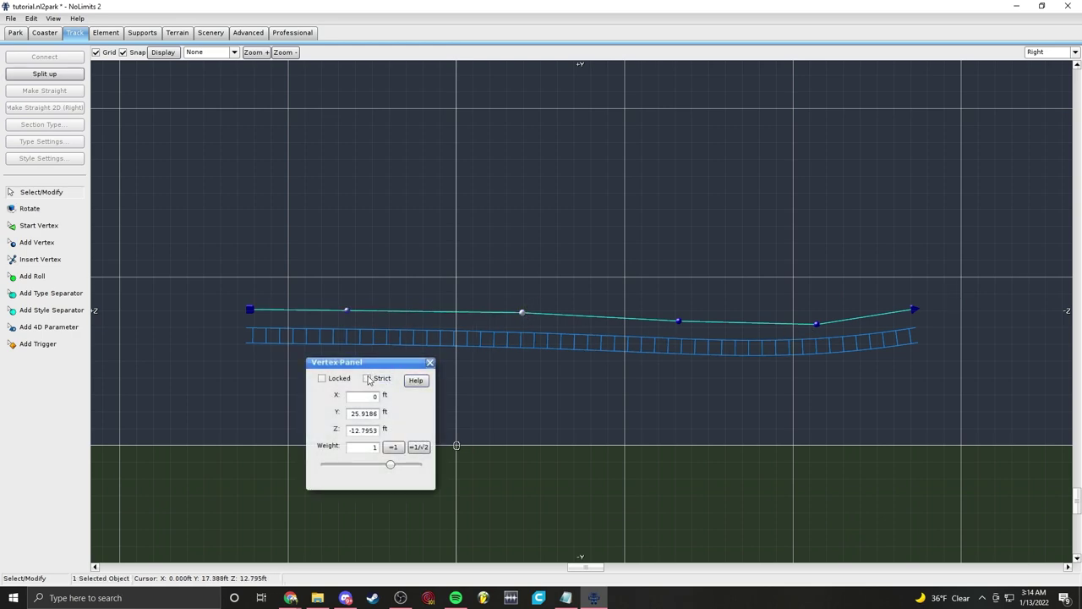
pyautogui.click(373, 382)
pyautogui.click(678, 321)
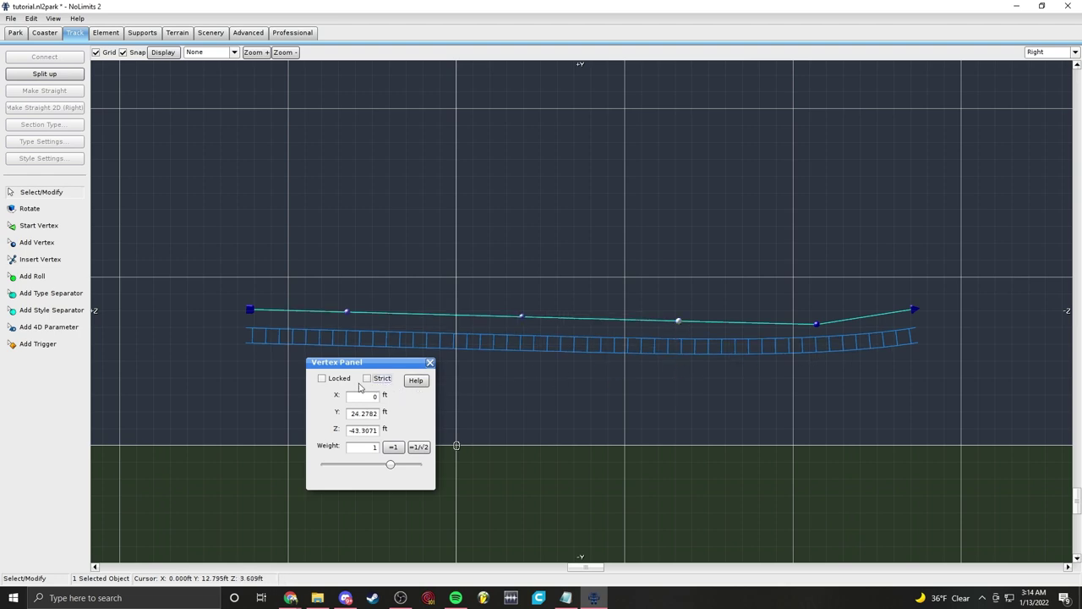
pyautogui.click(817, 329)
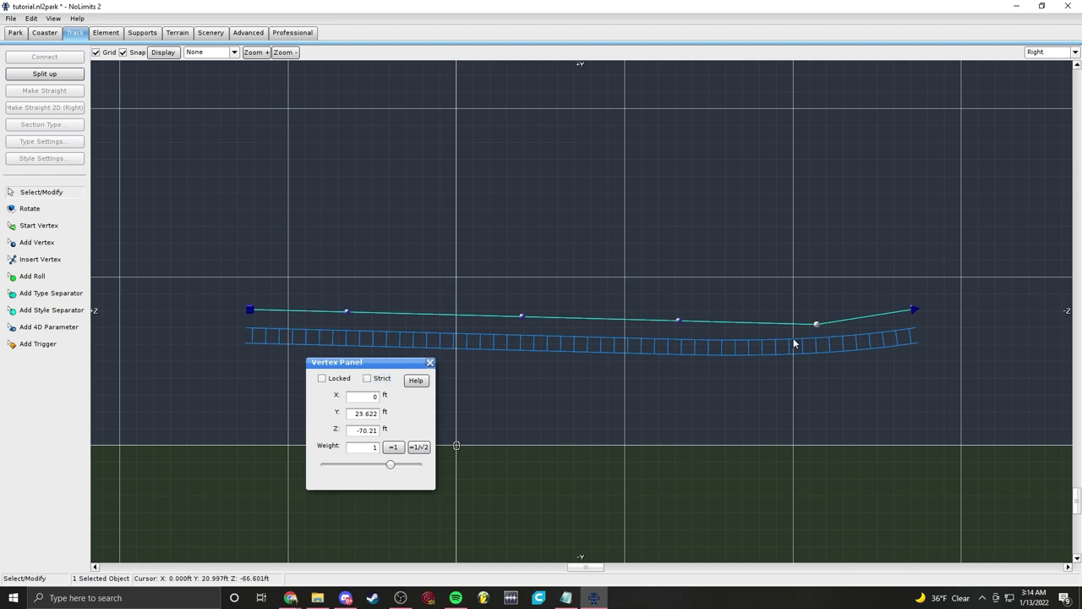
pyautogui.click(368, 380)
# Step: Reposition the track's end vertex to about Y 26.9 ft, Z -85.6 ft so the straight runs nearly level
pyautogui.moveTo(916, 310); pyautogui.dragTo(966, 266)
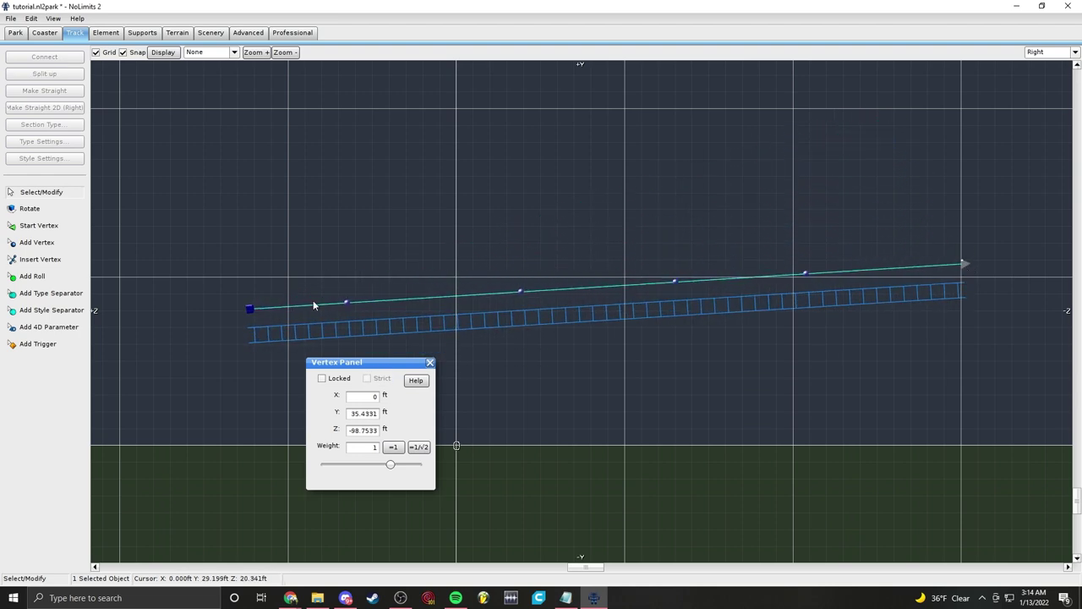
pyautogui.click(234, 289)
pyautogui.click(404, 298)
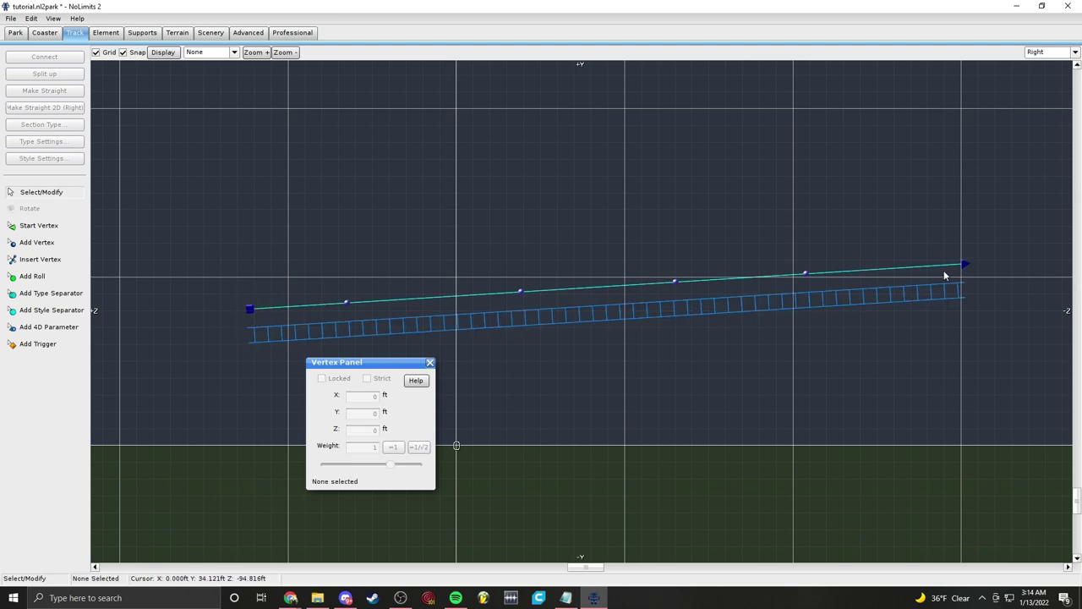
pyautogui.moveTo(965, 272); pyautogui.dragTo(898, 320)
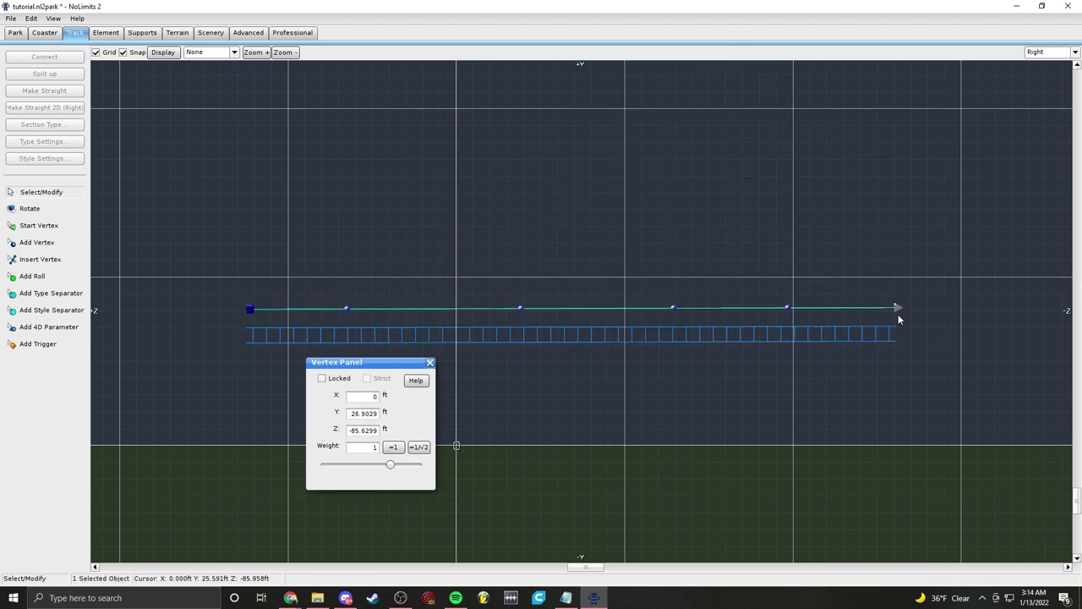
# Step: Raise the whole straight track so it runs level with its end vertex at about Y 32.8 ft, Z -65.9 ft
pyautogui.moveTo(233, 294); pyautogui.dragTo(792, 288)
pyautogui.moveTo(606, 243); pyautogui.dragTo(768, 221, button='right')
pyautogui.click(717, 246)
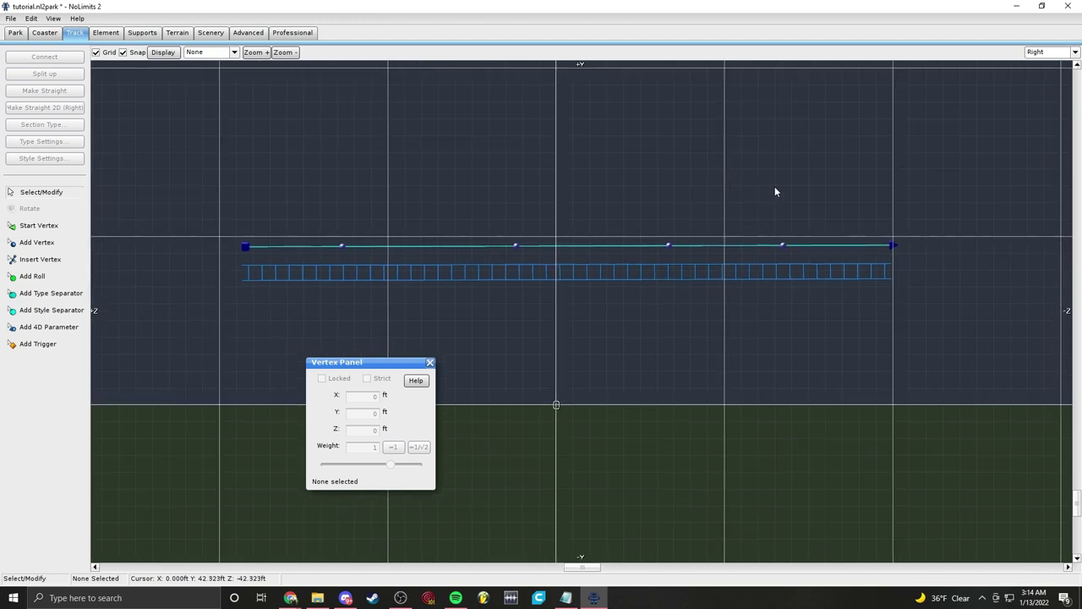
pyautogui.scroll(1, 794, 174)
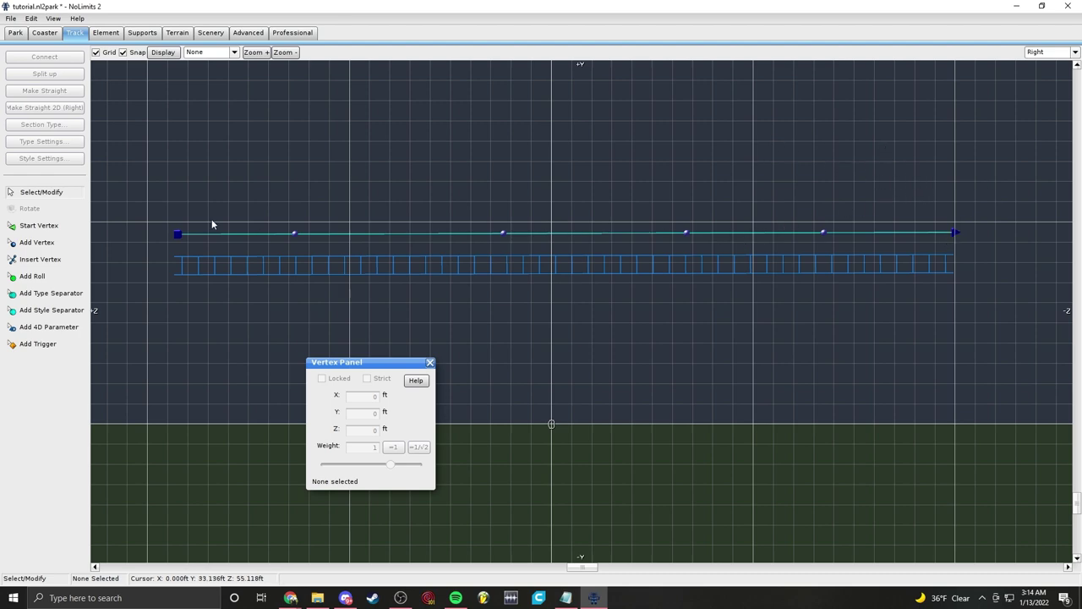
pyautogui.moveTo(207, 223); pyautogui.dragTo(958, 224)
pyautogui.click(957, 220)
pyautogui.click(165, 212)
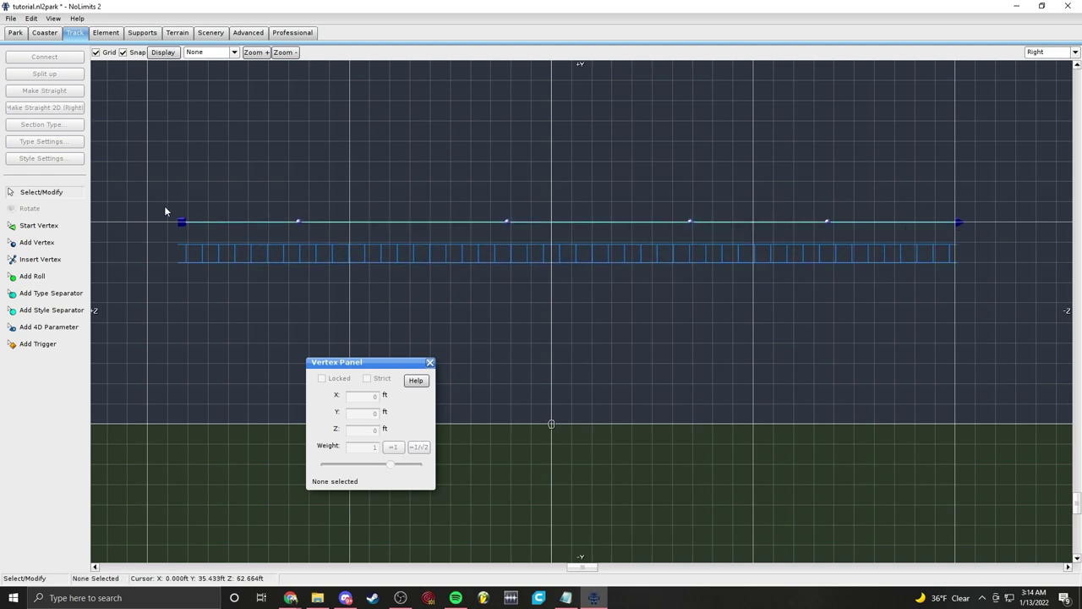
# Step: Lower the straight's end vertex to Y 31.4961 ft so the track slopes slightly downward
pyautogui.click(958, 223)
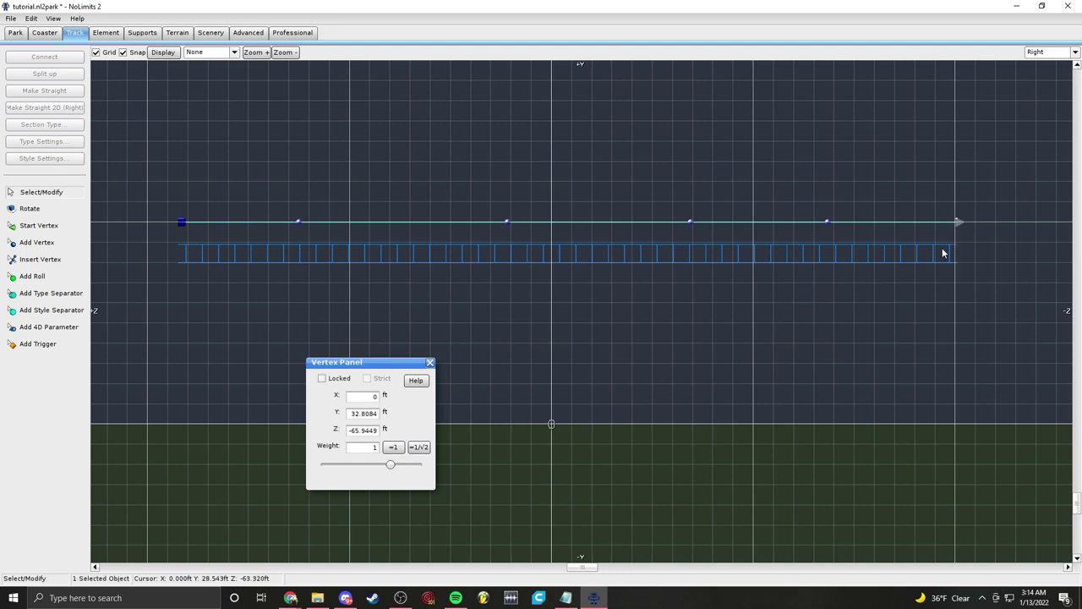
pyautogui.press('Down')
pyautogui.press('Down')
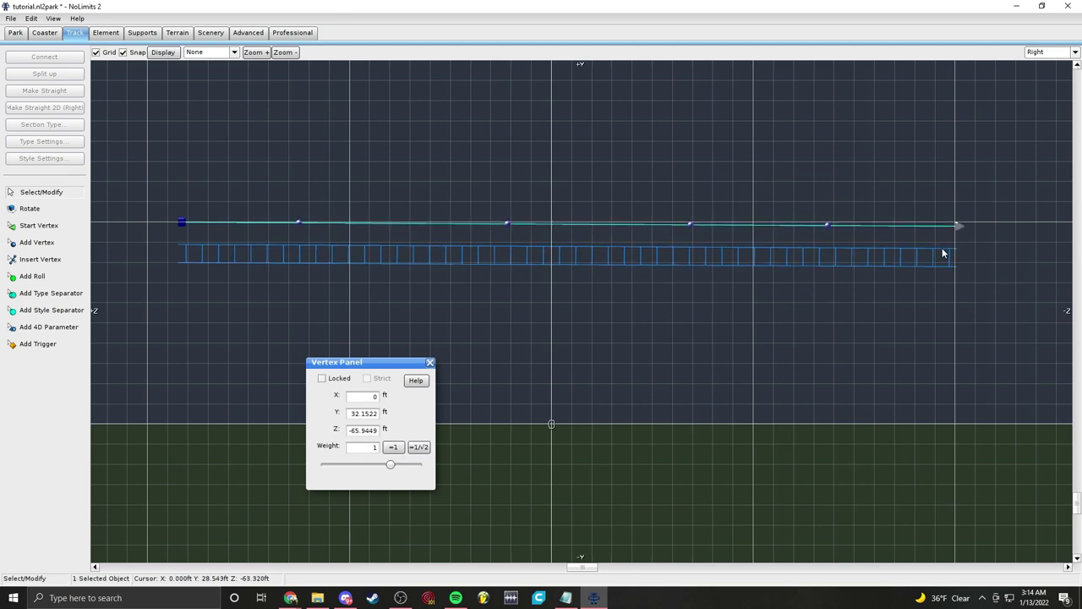
pyautogui.press('Down')
pyautogui.press('Down')
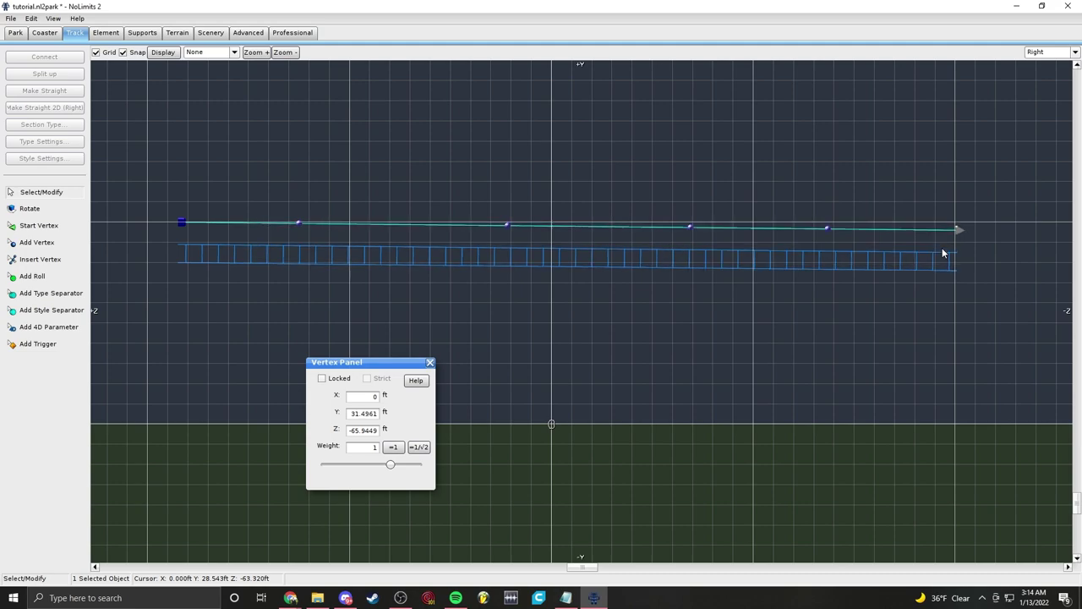
pyautogui.click(811, 142)
# Step: Add four vertices rising steeply from the straight's end to about 104 ft high as a lift hill, then return to Select/Modify
pyautogui.moveTo(765, 164); pyautogui.dragTo(733, 180, button='right')
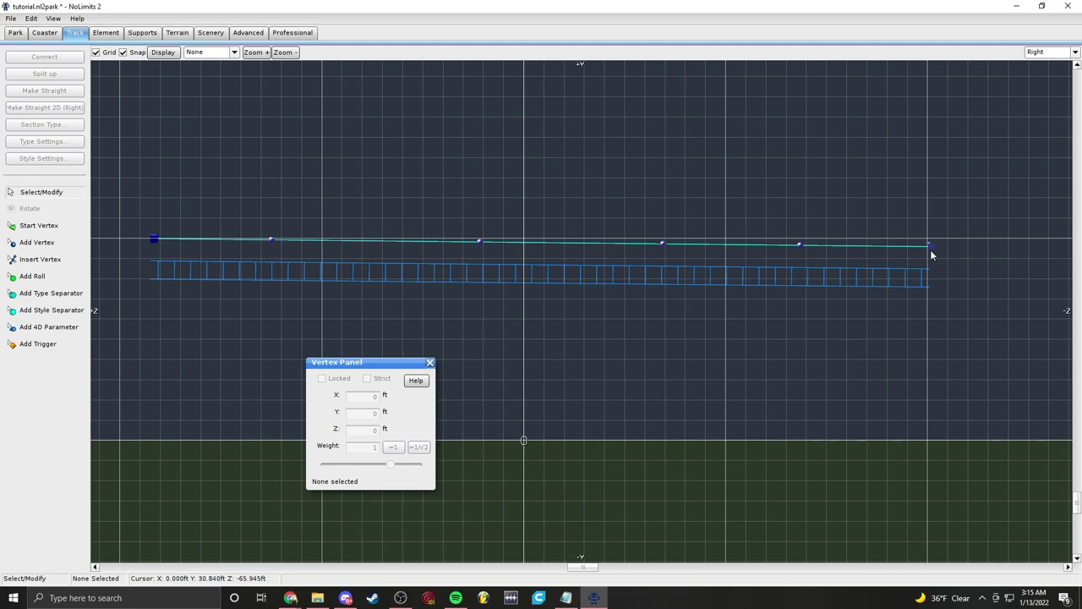
pyautogui.moveTo(876, 202); pyautogui.dragTo(889, 201, button='right')
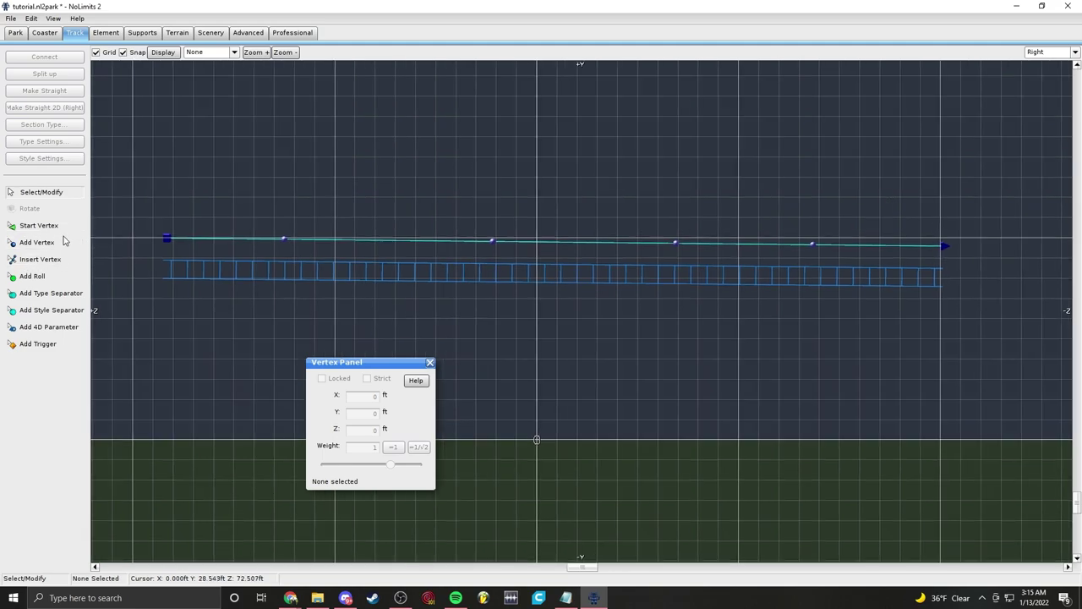
pyautogui.moveTo(857, 145); pyautogui.dragTo(634, 172, button='right')
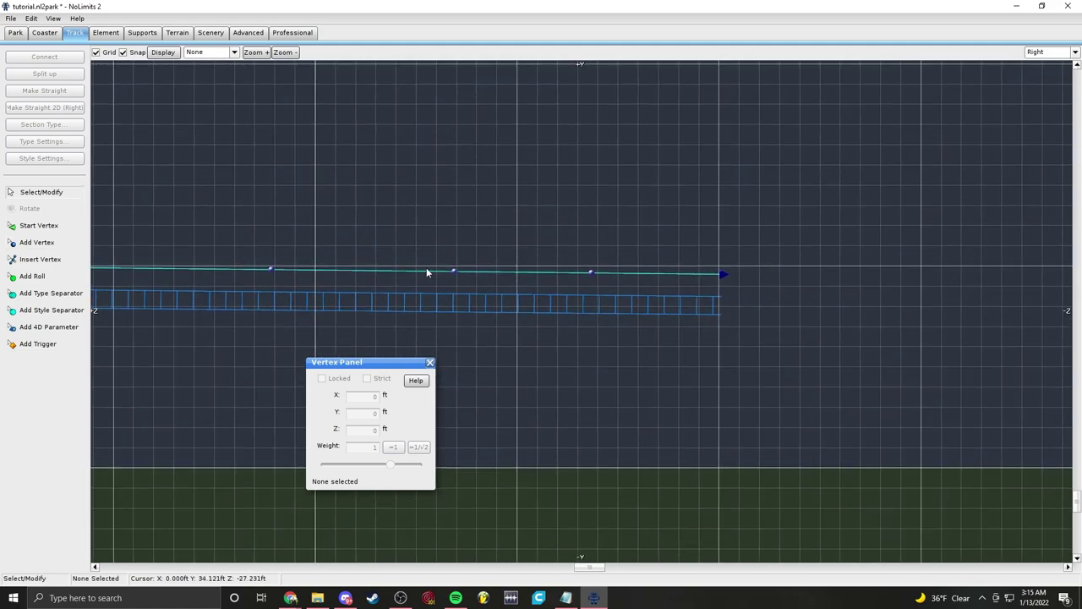
pyautogui.click(34, 250)
pyautogui.moveTo(407, 285); pyautogui.dragTo(732, 279, button='right')
pyautogui.scroll(-1, 650, 285)
pyautogui.moveTo(932, 268); pyautogui.dragTo(591, 306, button='right')
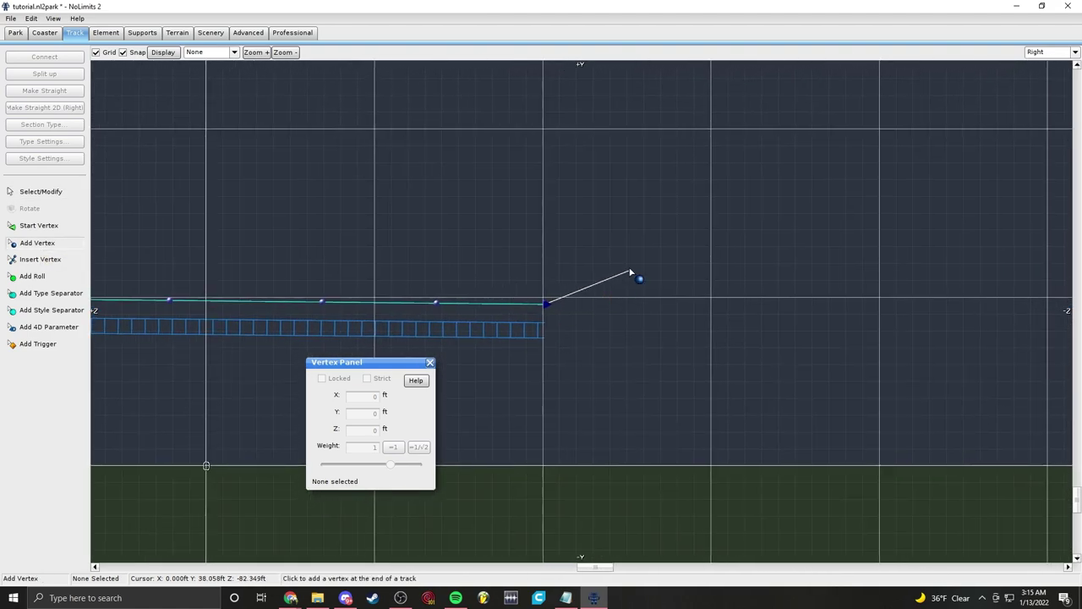
pyautogui.click(609, 254)
pyautogui.click(720, 161)
pyautogui.click(835, 83)
pyautogui.moveTo(854, 96); pyautogui.dragTo(657, 278, button='right')
pyautogui.click(831, 113)
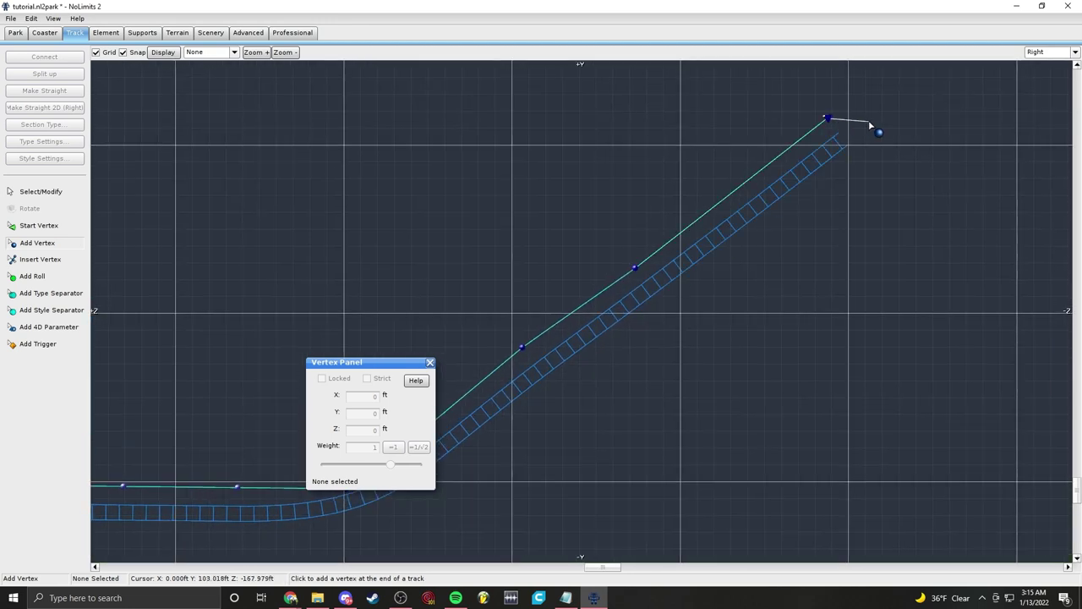
pyautogui.scroll(-2, 869, 120)
pyautogui.click(42, 192)
# Step: Check the coaster's track length and height statistics in its properties
pyautogui.click(45, 32)
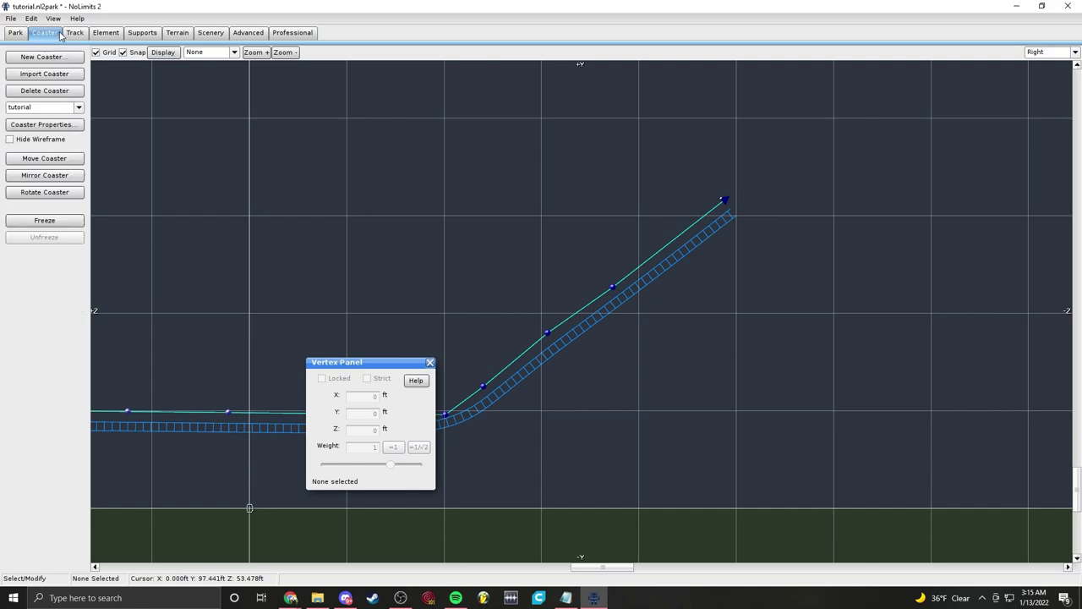
pyautogui.click(40, 125)
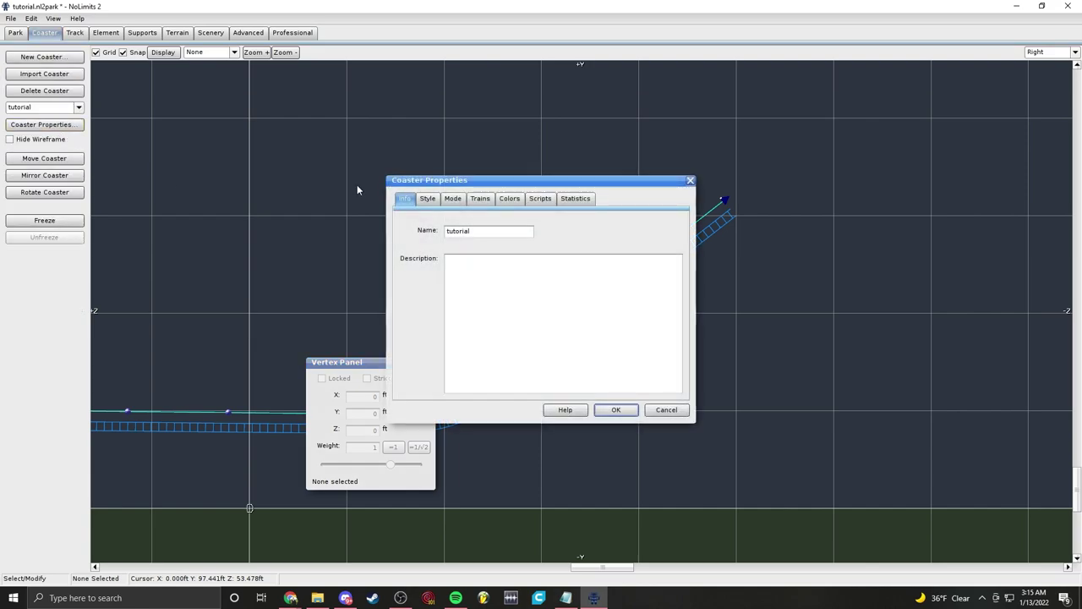
pyautogui.click(566, 199)
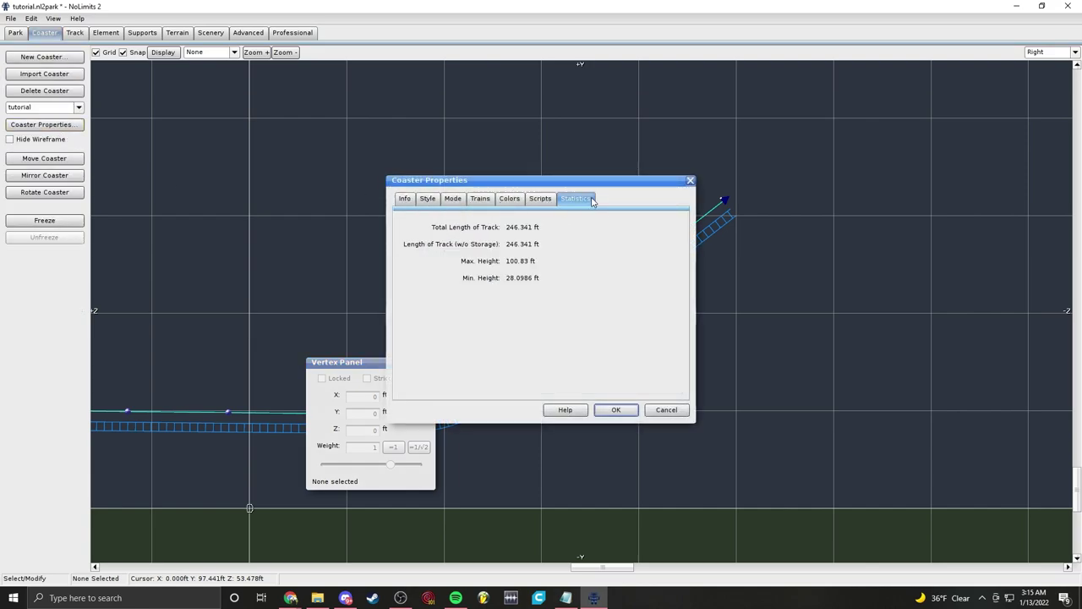
pyautogui.click(690, 181)
# Step: Move the lift hill's top two vertices up and outward, placing the end vertex at about Y 112 ft, Z -167 ft
pyautogui.moveTo(766, 175); pyautogui.dragTo(618, 314)
pyautogui.moveTo(732, 195); pyautogui.dragTo(745, 176)
pyautogui.click(614, 253)
pyautogui.moveTo(610, 256); pyautogui.dragTo(765, 185, button='right')
pyautogui.scroll(2, 685, 351)
pyautogui.moveTo(852, 261); pyautogui.dragTo(674, 343, button='right')
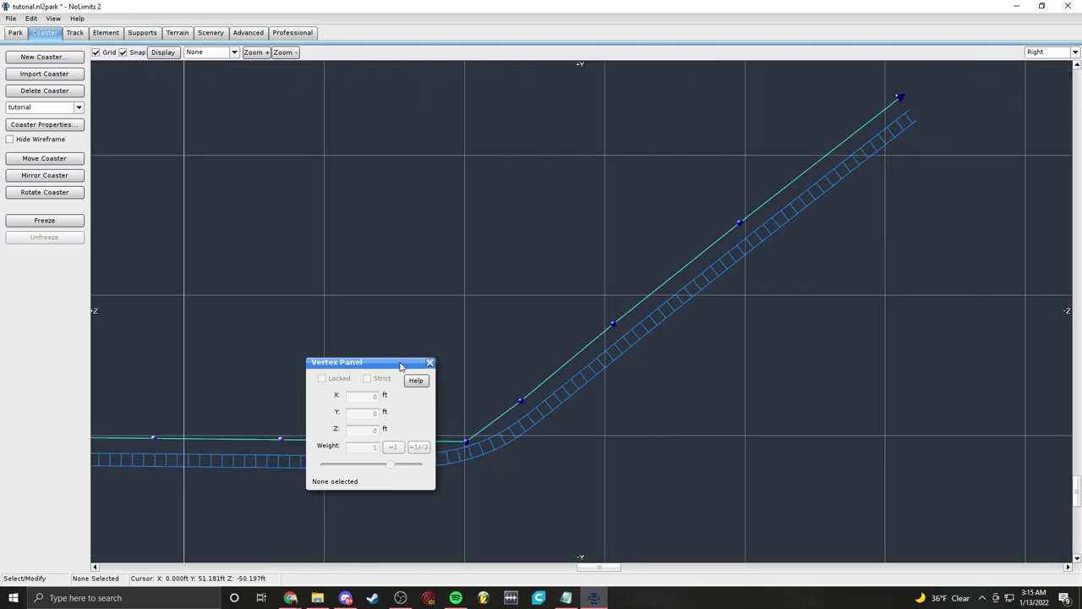
# Step: Set the lift hill's three intermediate vertices to Strict, moving the Vertex Panel clear of the track
pyautogui.moveTo(401, 365); pyautogui.dragTo(342, 148)
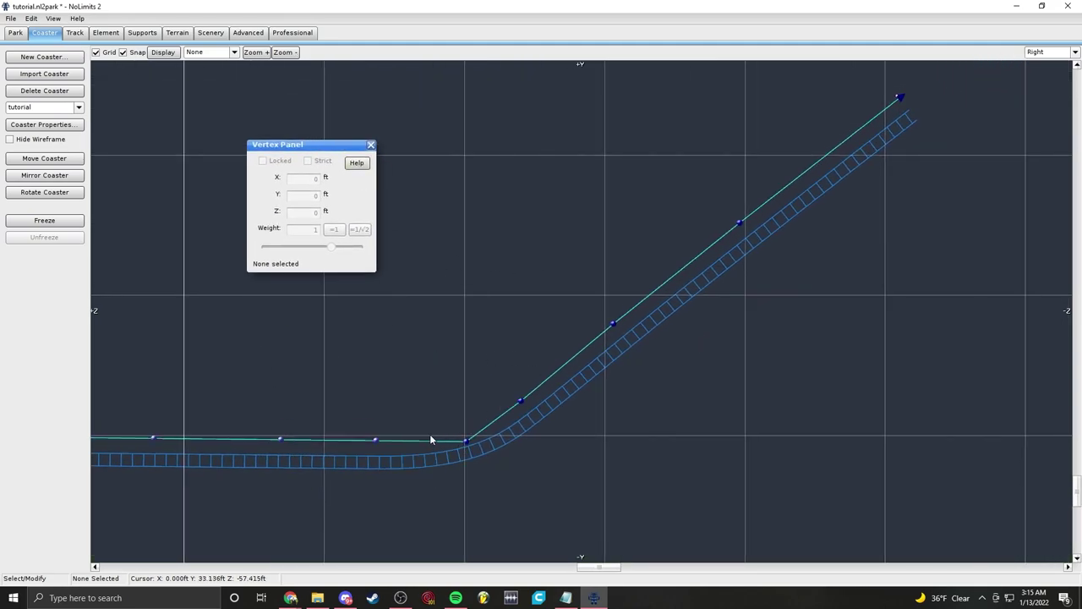
pyautogui.click(739, 224)
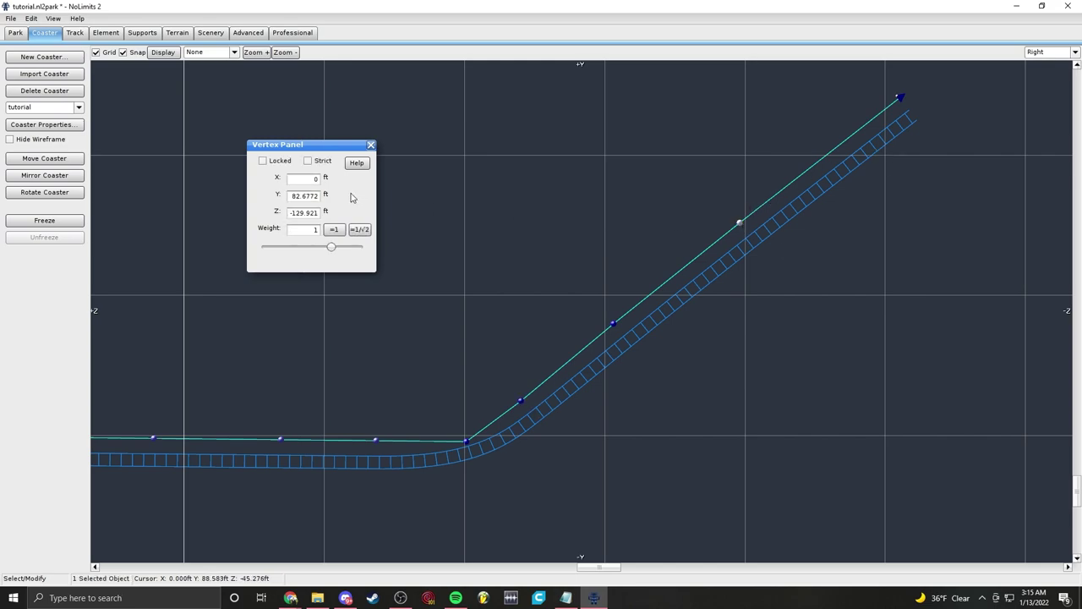
pyautogui.click(308, 162)
pyautogui.click(614, 325)
pyautogui.click(323, 168)
pyautogui.click(521, 400)
pyautogui.click(309, 161)
pyautogui.click(308, 162)
pyautogui.scroll(3, 692, 271)
pyautogui.click(686, 453)
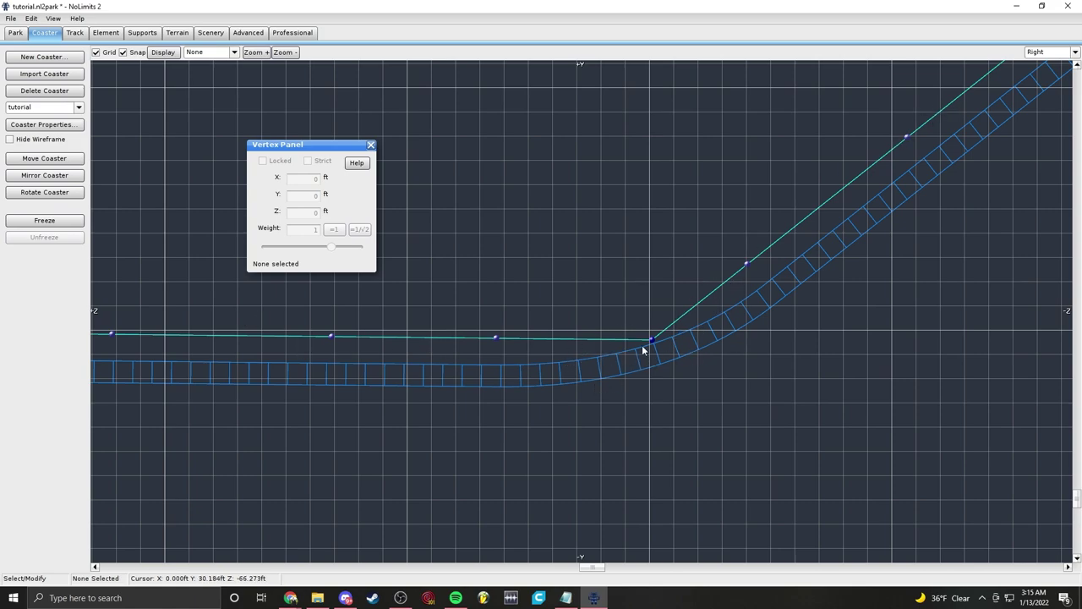
# Step: Tighten the curve at the lift's base by moving its neighbouring vertices closer, the uphill one to about Y 36.5 ft, Z -72.3 ft
pyautogui.moveTo(652, 343)
pyautogui.mouseDown()
pyautogui.moveTo(538, 96)
pyautogui.moveTo(597, 162)
pyautogui.moveTo(671, 346)
pyautogui.moveTo(653, 329)
pyautogui.moveTo(674, 349)
pyautogui.moveTo(666, 341)
pyautogui.mouseUp()
pyautogui.click(618, 237)
pyautogui.moveTo(495, 338); pyautogui.dragTo(587, 353)
pyautogui.moveTo(744, 267); pyautogui.dragTo(714, 336)
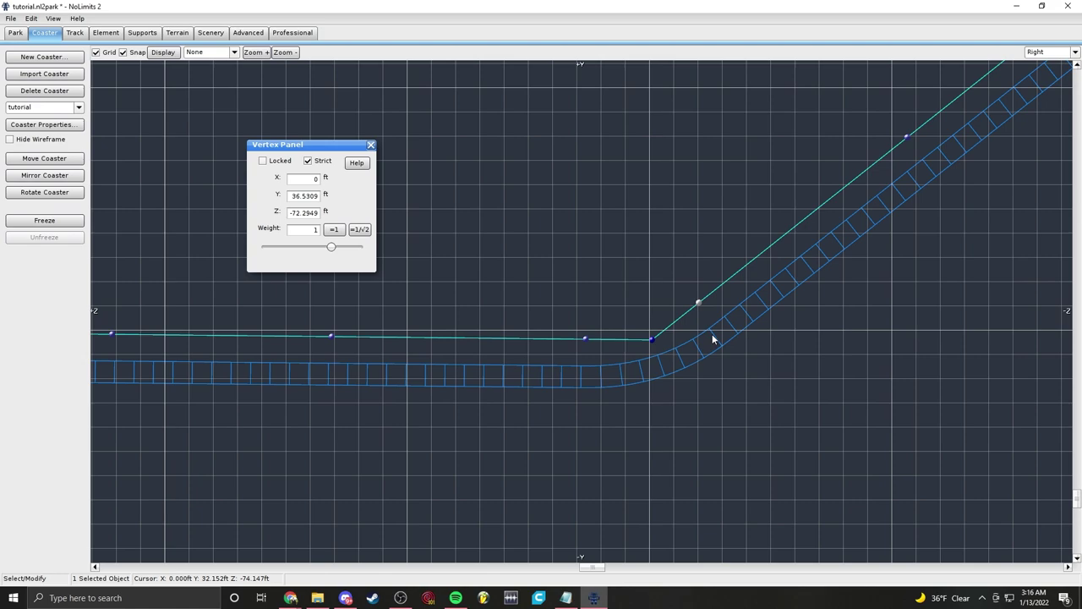
pyautogui.click(648, 307)
pyautogui.click(651, 339)
pyautogui.click(656, 296)
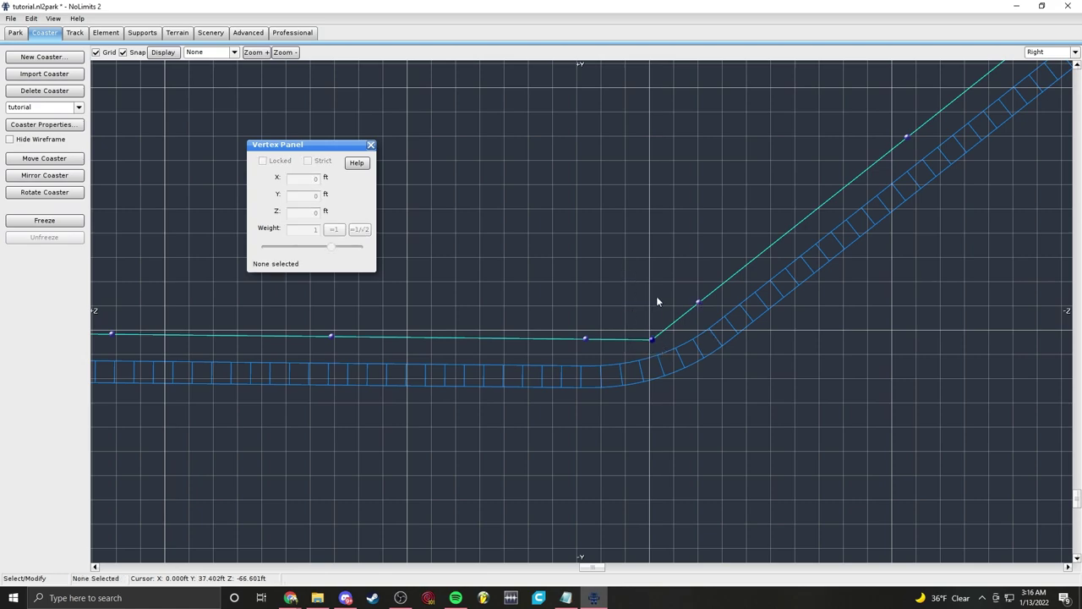
pyautogui.scroll(-3, 601, 265)
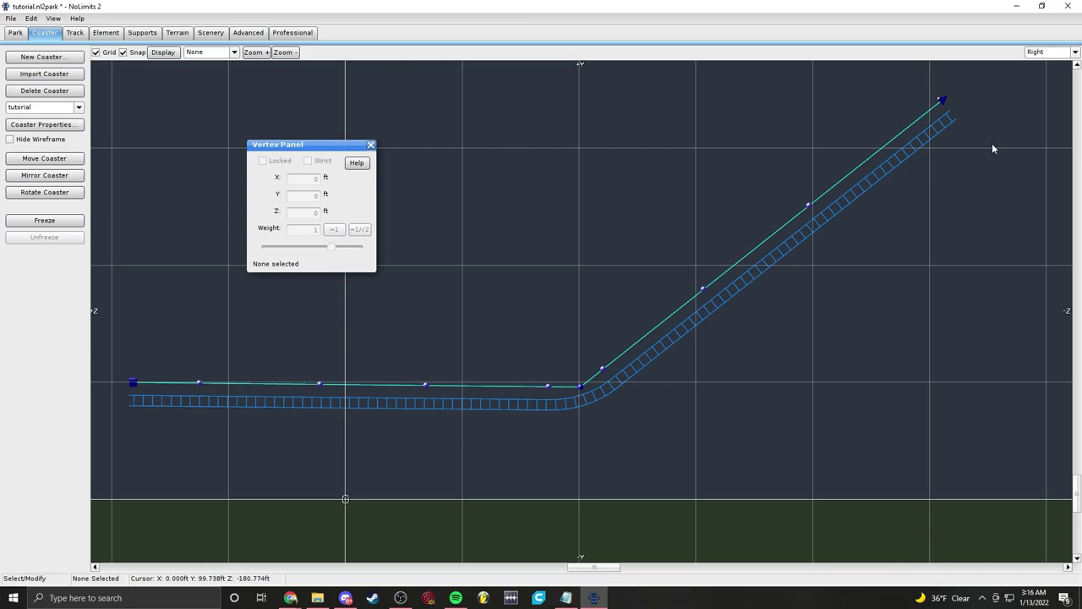
# Step: Place two type separators on the straight track to bound a section about 92 ft long, then return to Select/Modify
pyautogui.click(106, 33)
pyautogui.click(74, 33)
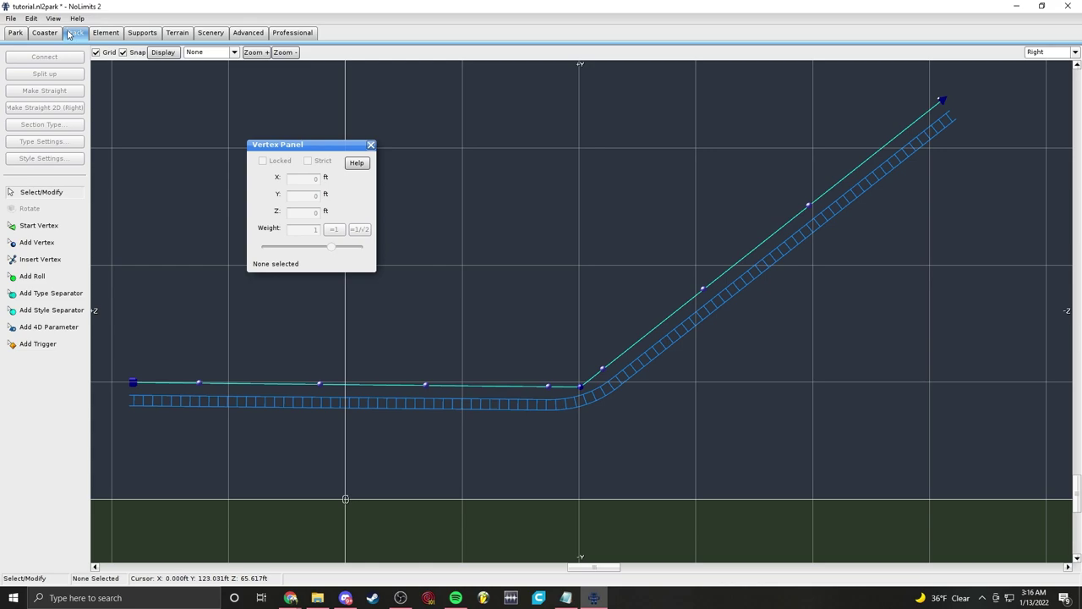
pyautogui.click(68, 296)
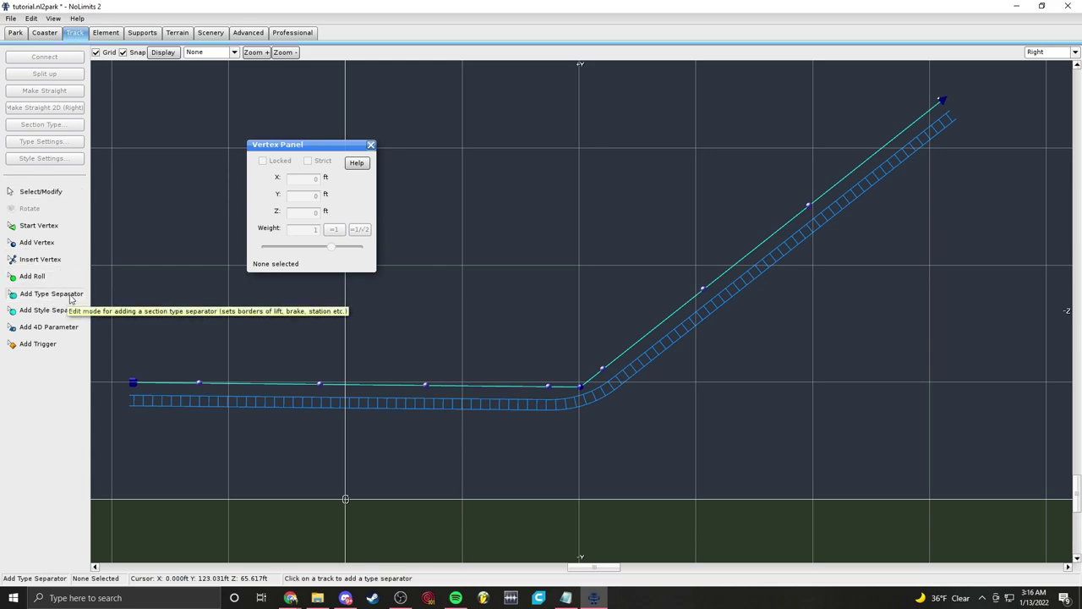
pyautogui.scroll(5, 422, 380)
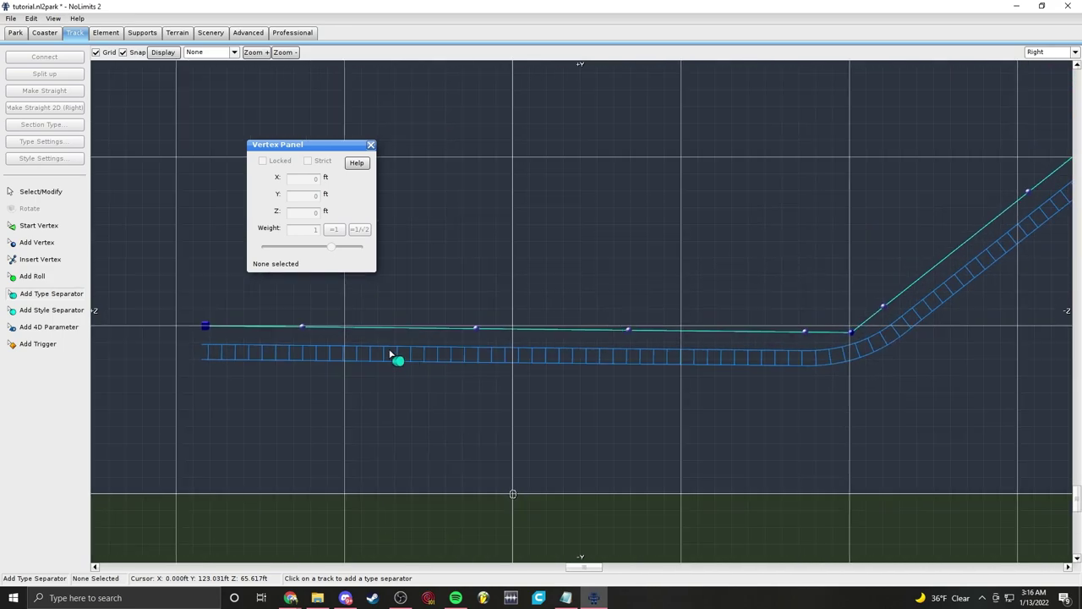
pyautogui.click(306, 361)
pyautogui.click(774, 368)
pyautogui.click(41, 192)
# Step: Set the section type between the two separators to Station
pyautogui.click(498, 356)
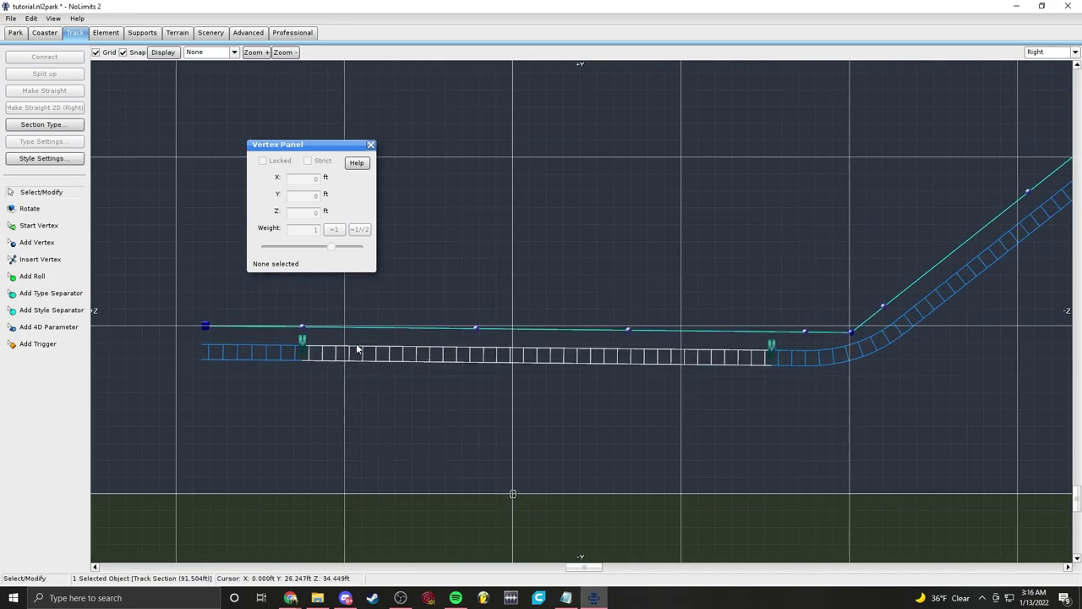
pyautogui.click(631, 268)
pyautogui.click(525, 356)
pyautogui.click(45, 128)
pyautogui.click(69, 148)
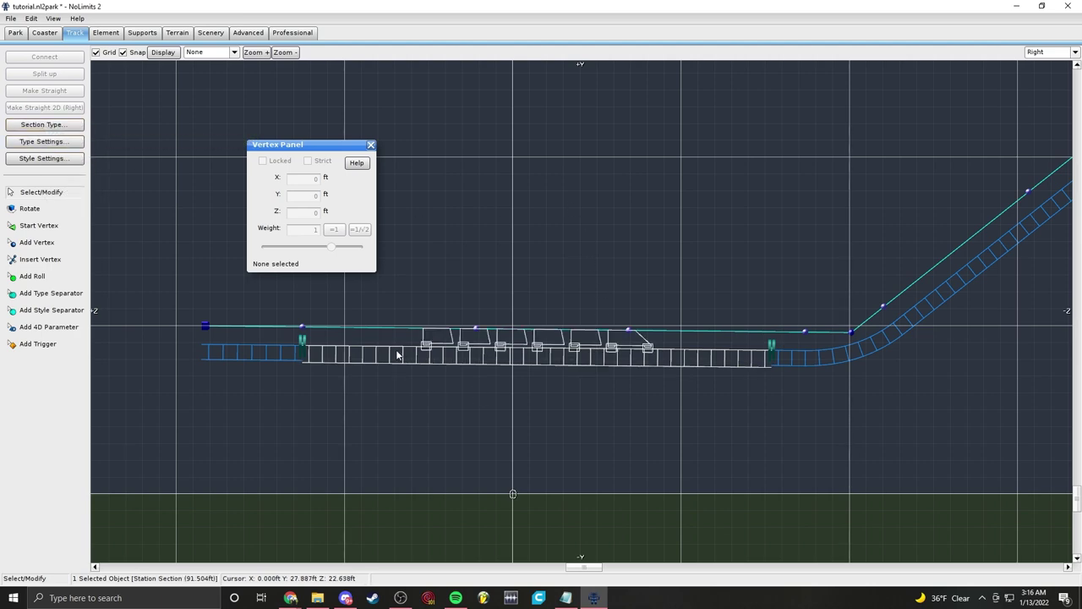
# Step: Shorten the station from both ends and shift its separators toward the lift hill so it fits the train more closely
pyautogui.moveTo(768, 360); pyautogui.dragTo(721, 361)
pyautogui.moveTo(302, 352); pyautogui.dragTo(405, 357)
pyautogui.click(680, 209)
pyautogui.moveTo(858, 182); pyautogui.dragTo(629, 184, button='right')
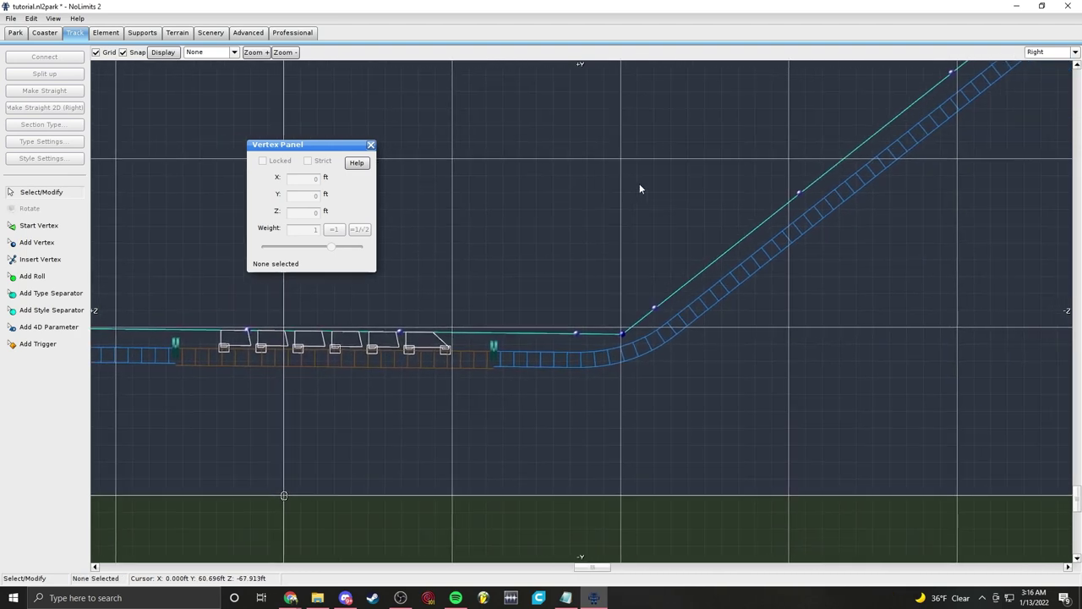
pyautogui.moveTo(501, 349); pyautogui.dragTo(558, 355)
pyautogui.moveTo(177, 345); pyautogui.dragTo(246, 350)
# Step: Extend the track from the top of the lift hill with four vertices rounding over a crest about 124 ft high
pyautogui.moveTo(708, 174); pyautogui.dragTo(161, 522, button='right')
pyautogui.scroll(-3, 677, 302)
pyautogui.scroll(2, 648, 307)
pyautogui.click(597, 278)
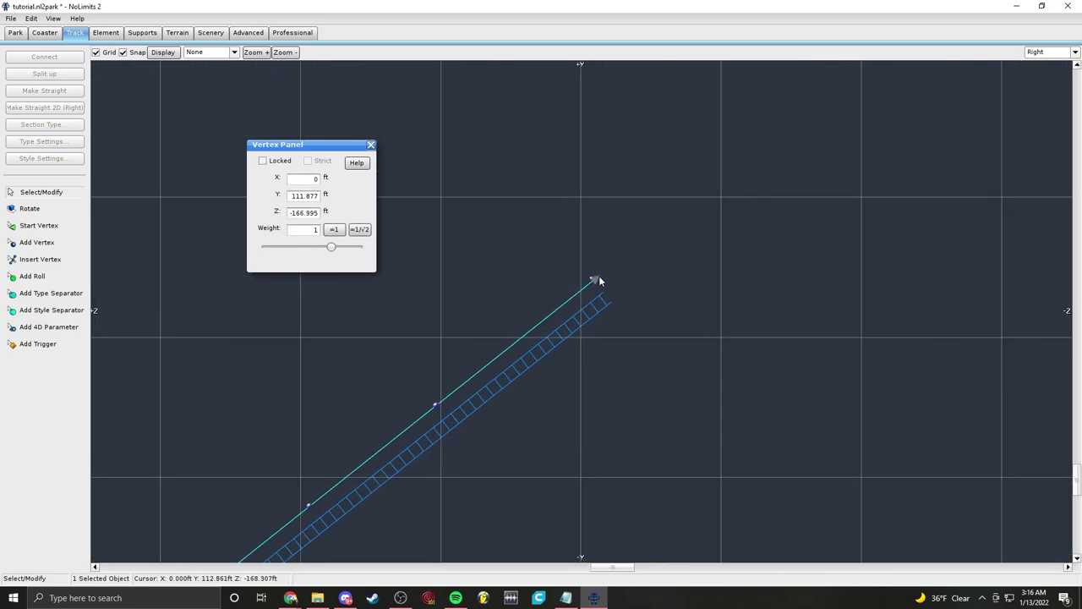
pyautogui.click(53, 244)
pyautogui.moveTo(652, 229); pyautogui.dragTo(544, 252, button='right')
pyautogui.scroll(1, 555, 258)
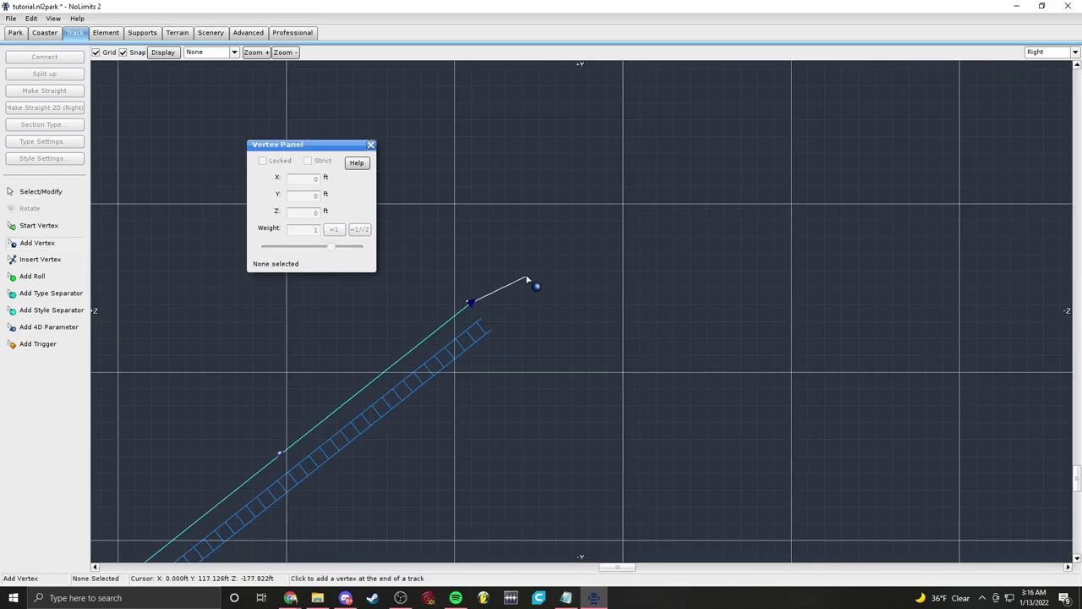
pyautogui.click(538, 262)
pyautogui.click(613, 242)
pyautogui.click(693, 240)
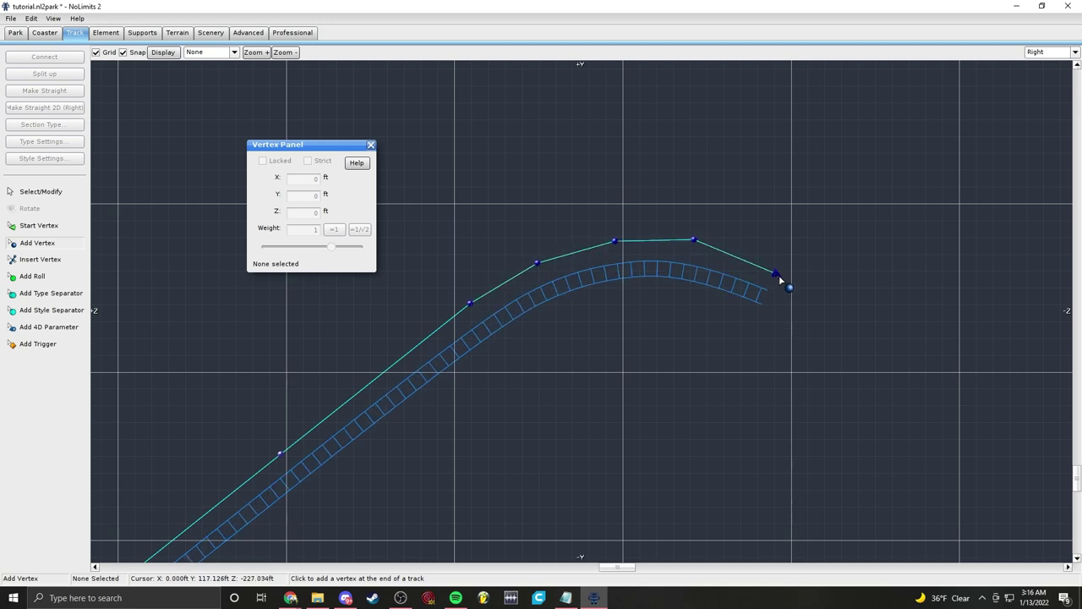
# Step: Add three vertices curving down from the crest into a steep drop ending about 63 ft high, then return to Select/Modify
pyautogui.click(841, 329)
pyautogui.moveTo(880, 405); pyautogui.dragTo(829, 290, button='right')
pyautogui.click(829, 290)
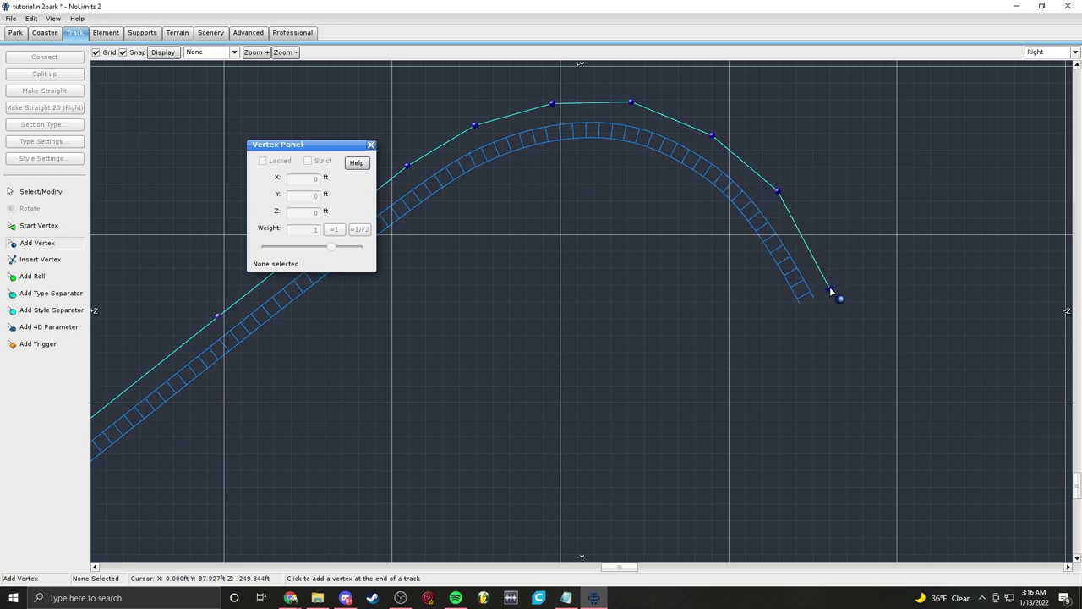
pyautogui.click(856, 393)
pyautogui.scroll(-3, 735, 427)
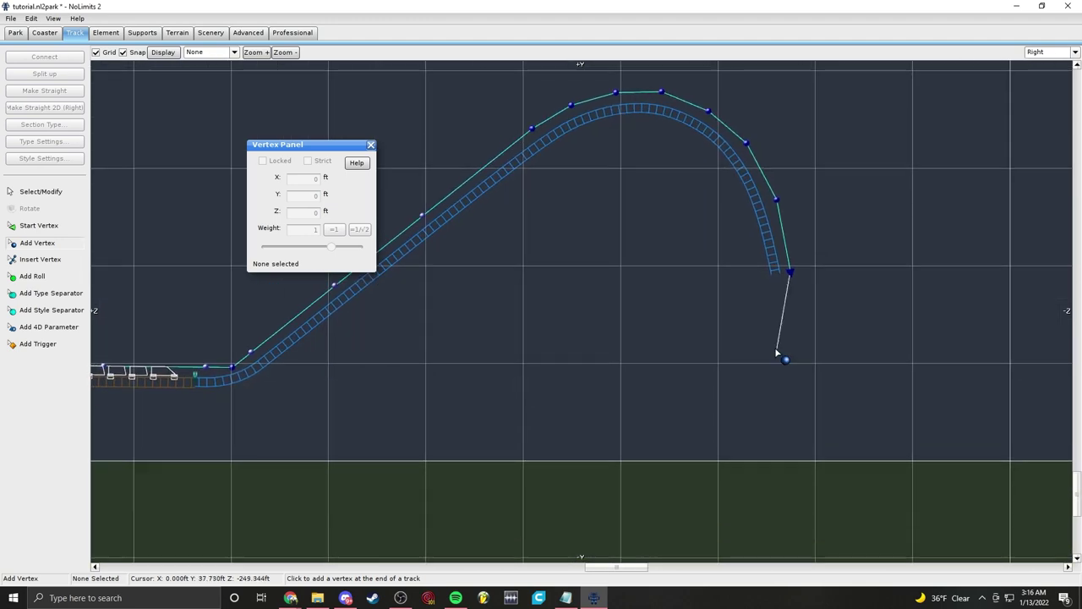
pyautogui.click(25, 196)
# Step: Set the vertex joining the lift hill's straight slope to the crest to Strict
pyautogui.scroll(4, 770, 299)
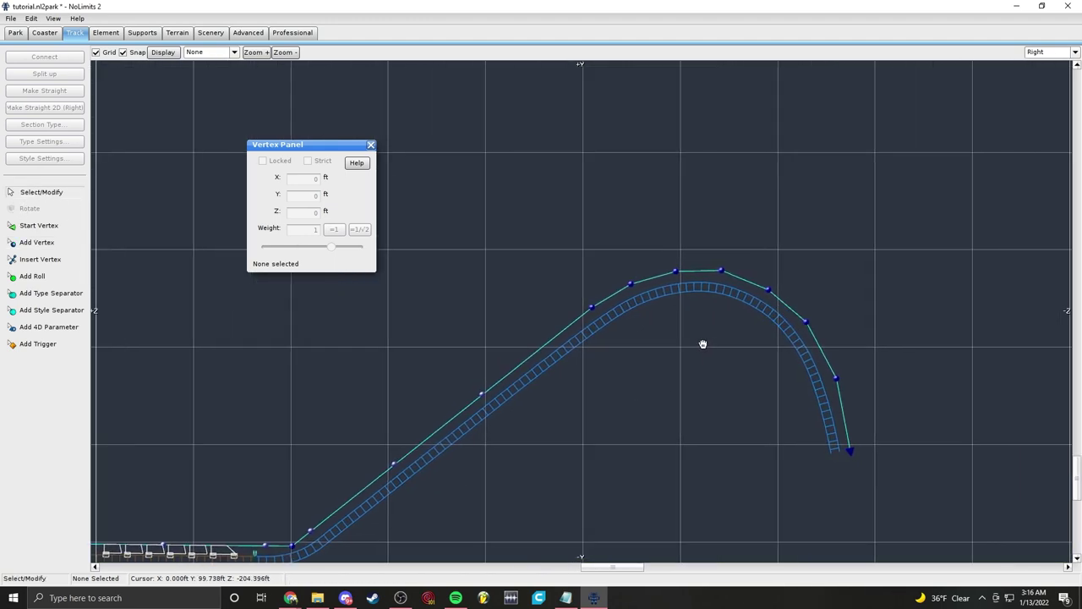
pyautogui.click(597, 306)
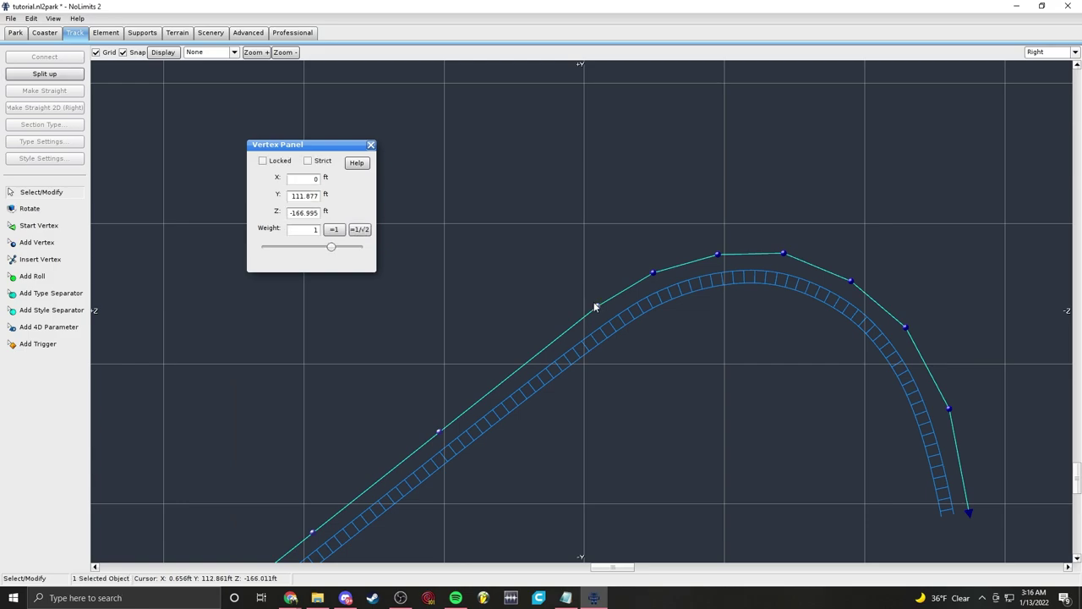
pyautogui.click(308, 161)
pyautogui.click(807, 482)
pyautogui.scroll(-4, 897, 367)
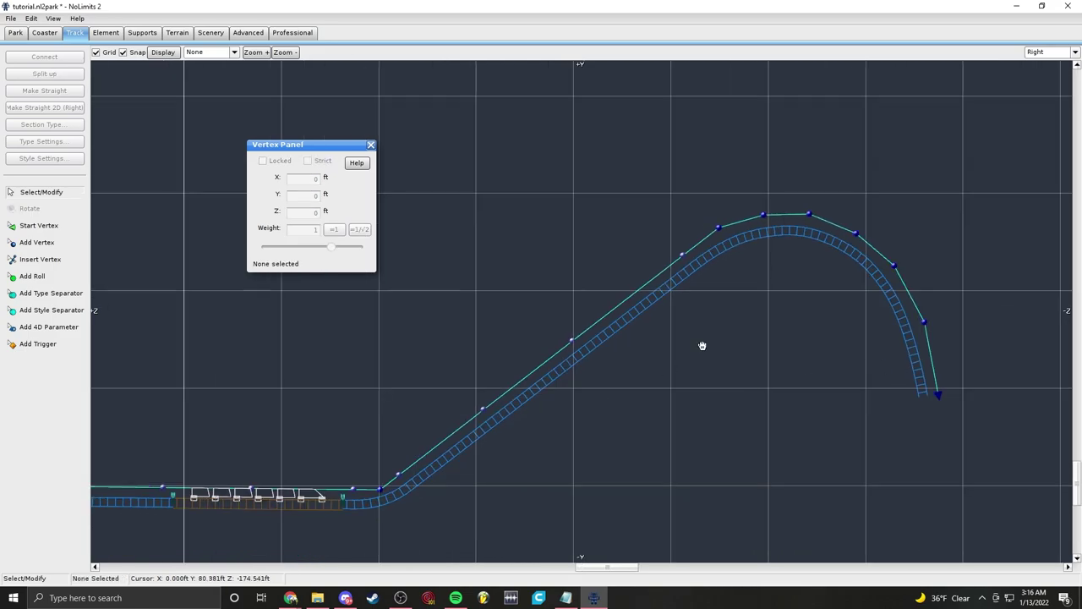
# Step: Add a type separator just past the crest and set the section from the station's end to it as Lift
pyautogui.click(36, 295)
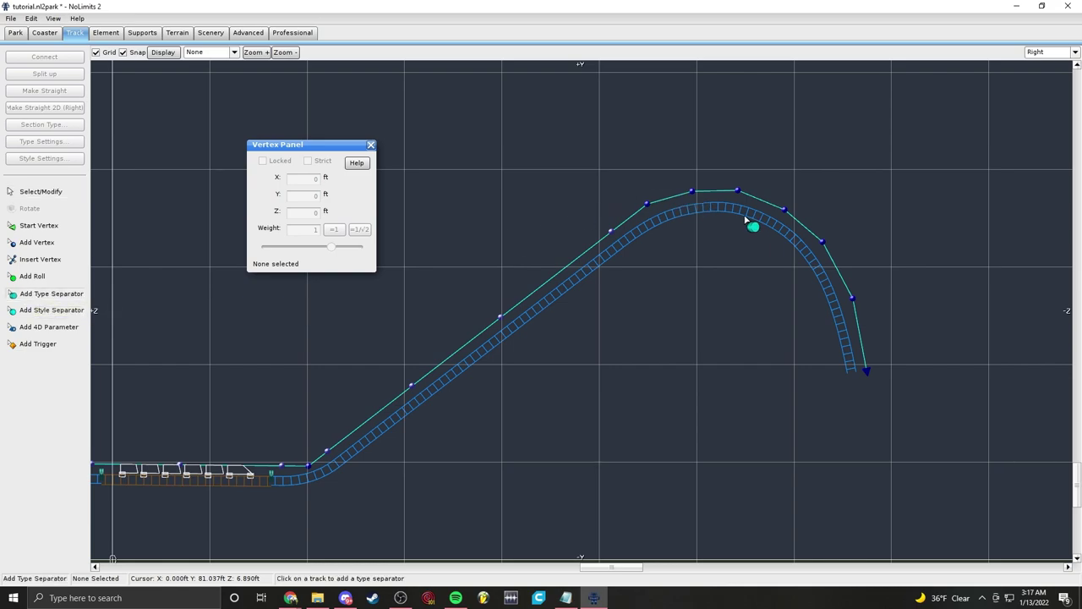
pyautogui.click(41, 191)
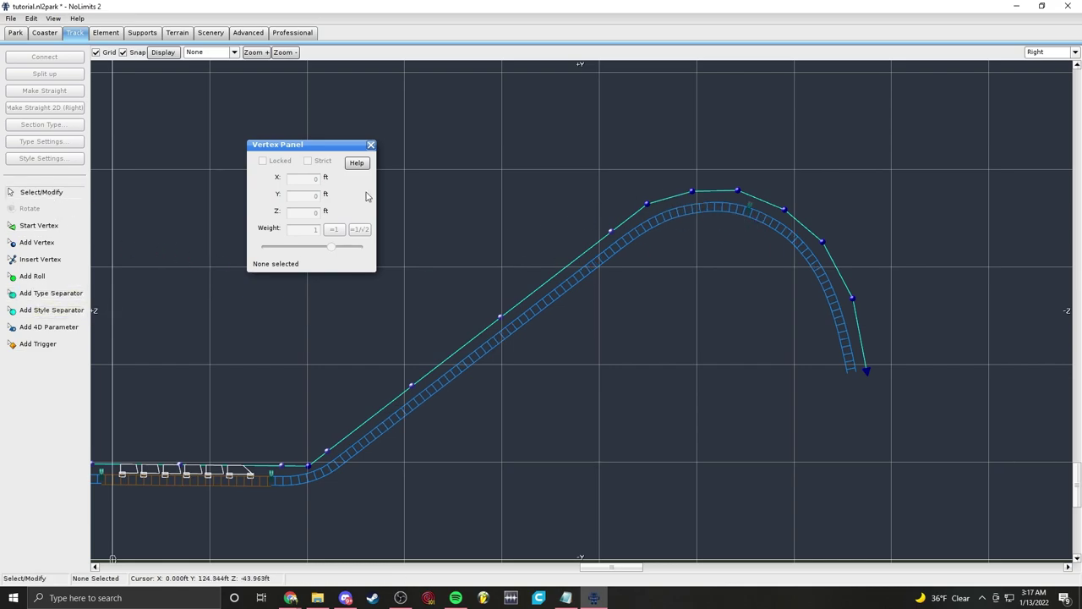
pyautogui.scroll(2, 777, 187)
pyautogui.click(777, 188)
pyautogui.click(49, 125)
pyautogui.click(71, 155)
pyautogui.click(484, 126)
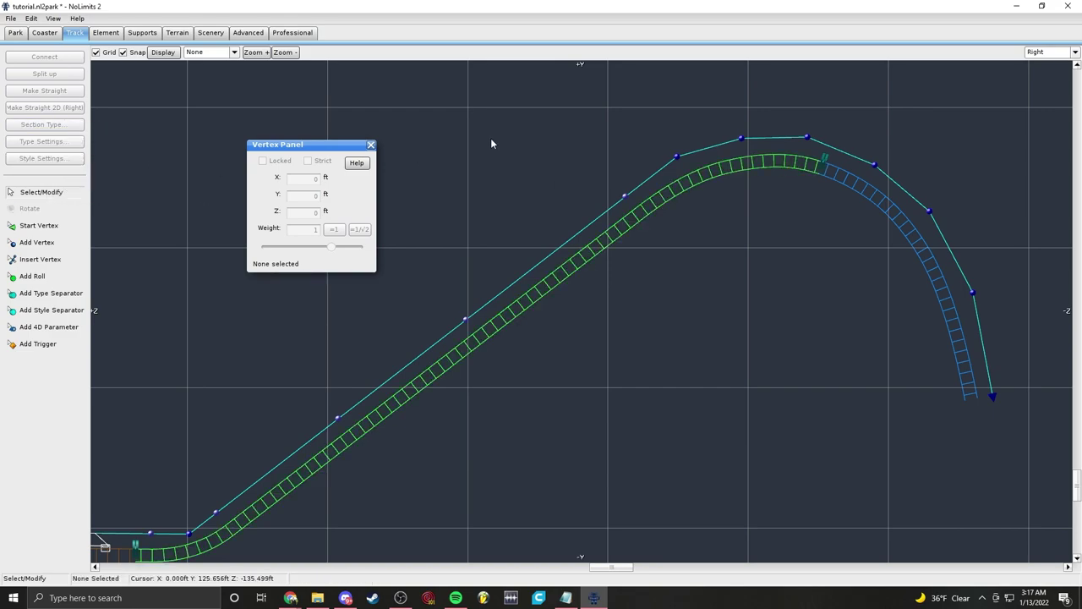
# Step: Open the lift section's settings to review its mode, speed, acceleration, type and motor location, and close the dialog
pyautogui.moveTo(675, 273); pyautogui.dragTo(788, 240, button='right')
pyautogui.doubleClick(682, 234)
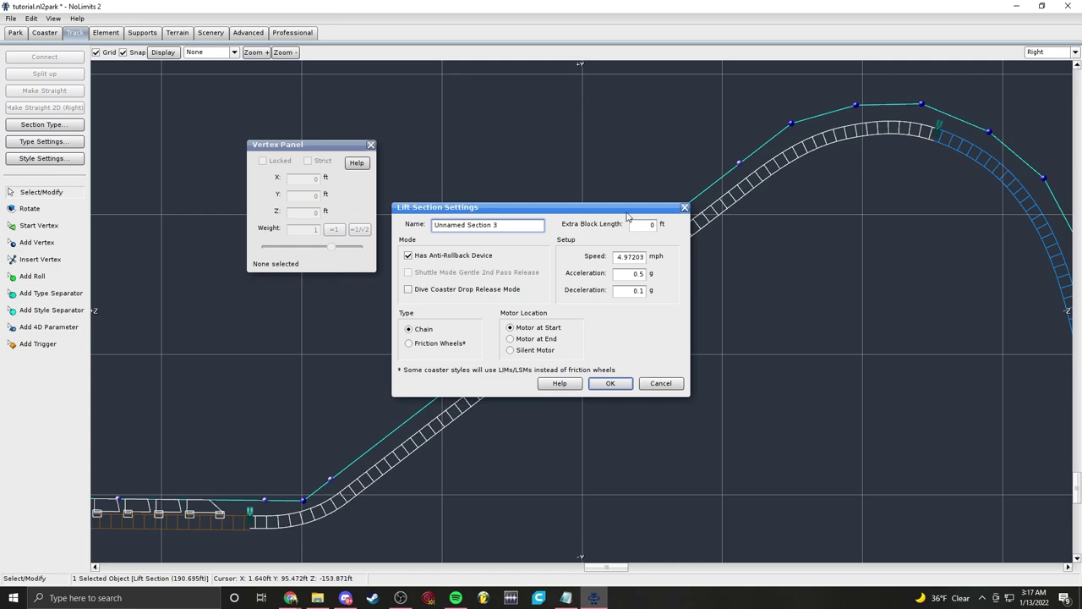
pyautogui.moveTo(694, 212); pyautogui.dragTo(703, 212)
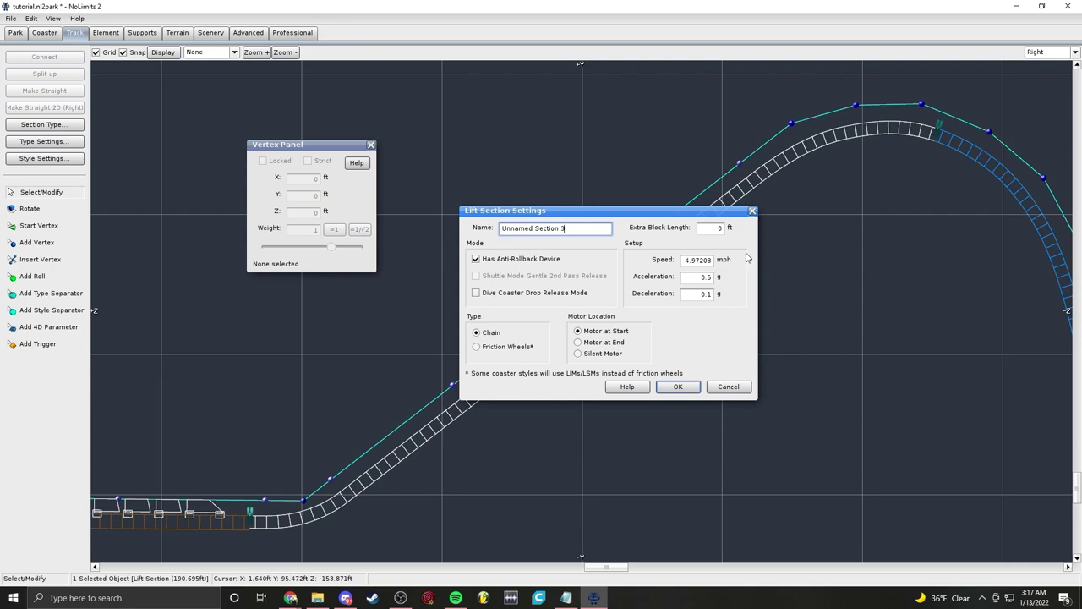
pyautogui.click(753, 213)
# Step: Move the drop's end vertex outward to about 64.6 ft high and Z -257.5 ft to make the drop less steep
pyautogui.moveTo(494, 444); pyautogui.dragTo(628, 410, button='right')
pyautogui.moveTo(984, 103); pyautogui.dragTo(556, 232, button='right')
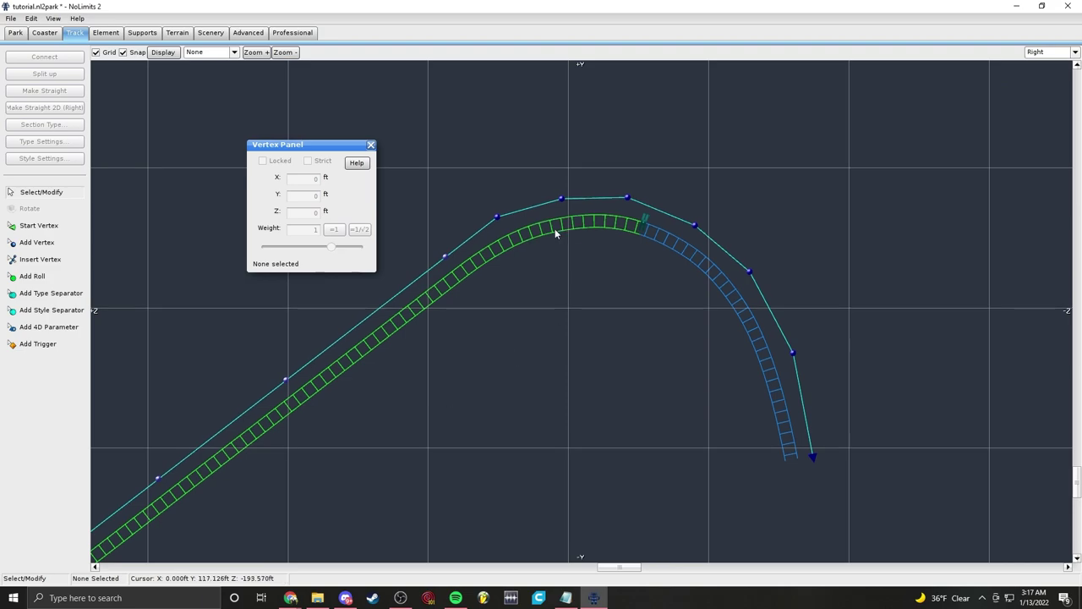
pyautogui.scroll(-3, 626, 334)
pyautogui.click(690, 296)
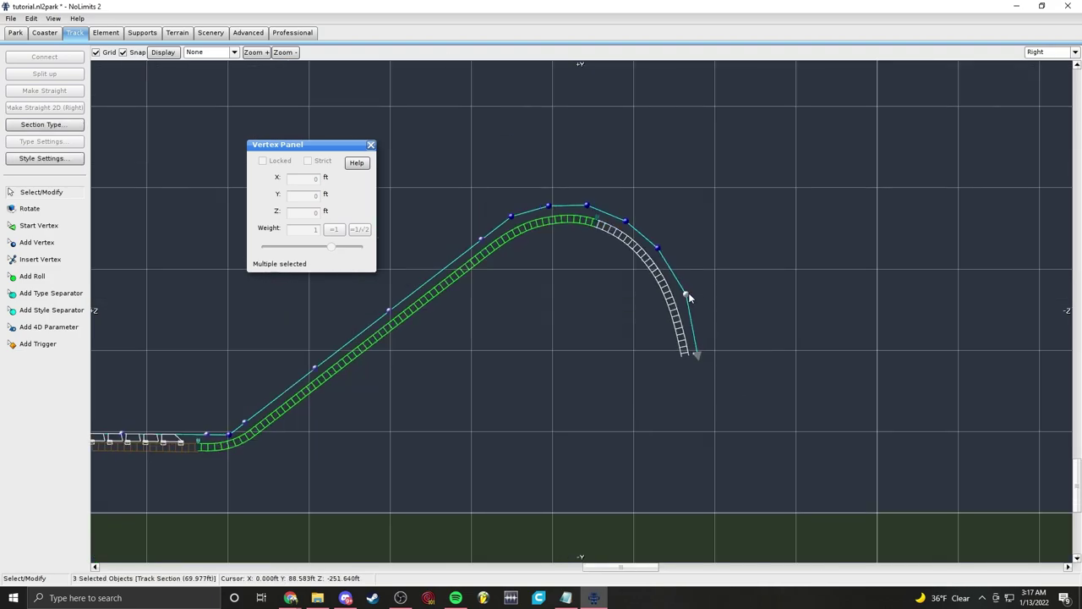
pyautogui.click(712, 295)
pyautogui.moveTo(696, 355); pyautogui.dragTo(701, 352)
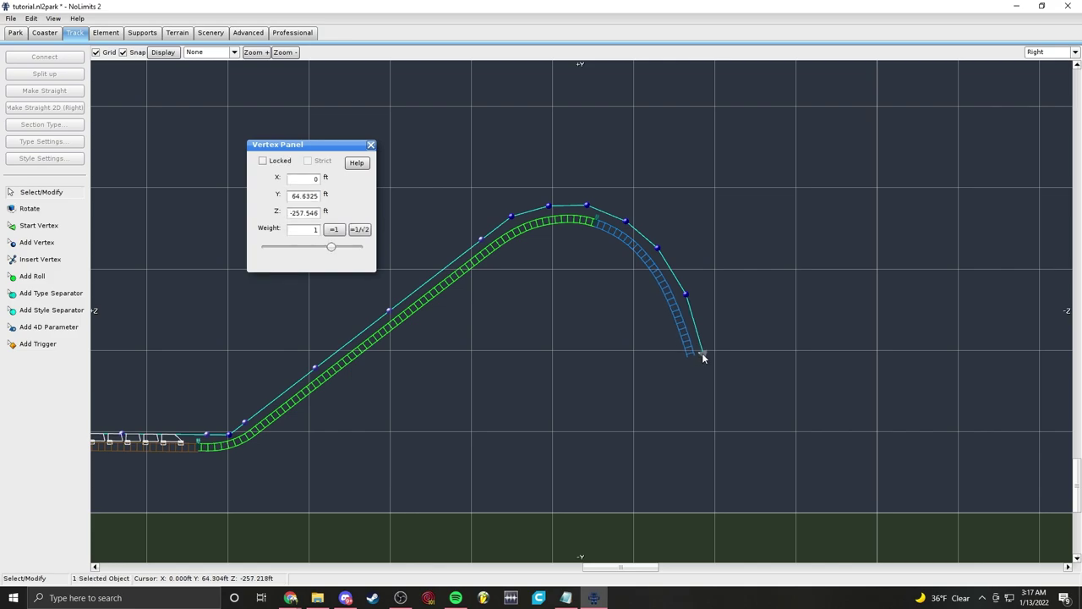
# Step: Extend the drop with three vertices, starting to flatten out and ending about 28 ft high, and leave Add Vertex
pyautogui.click(36, 242)
pyautogui.scroll(2, 683, 314)
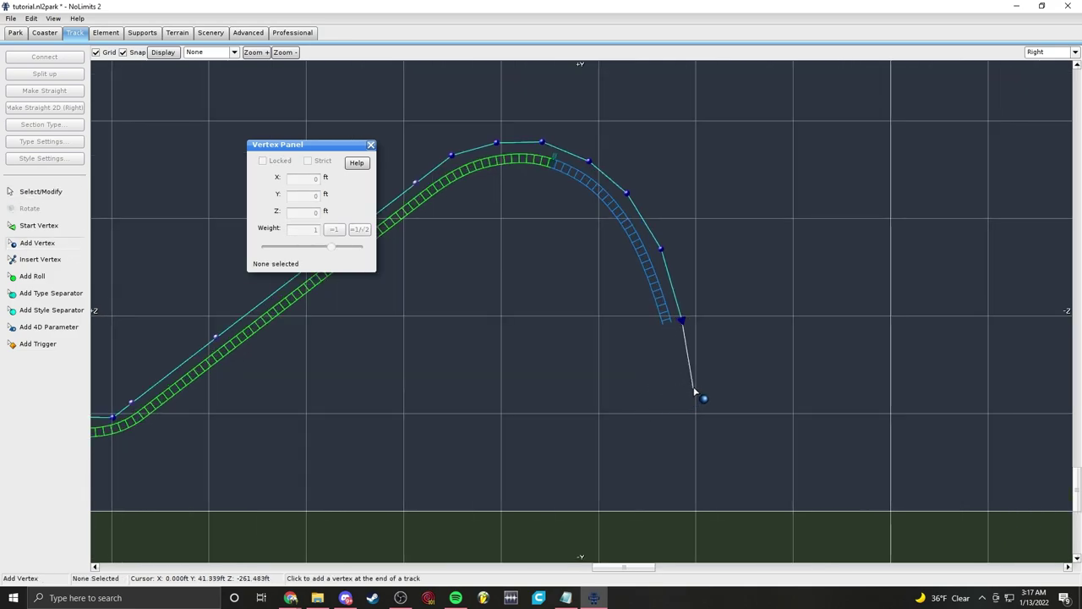
pyautogui.click(693, 364)
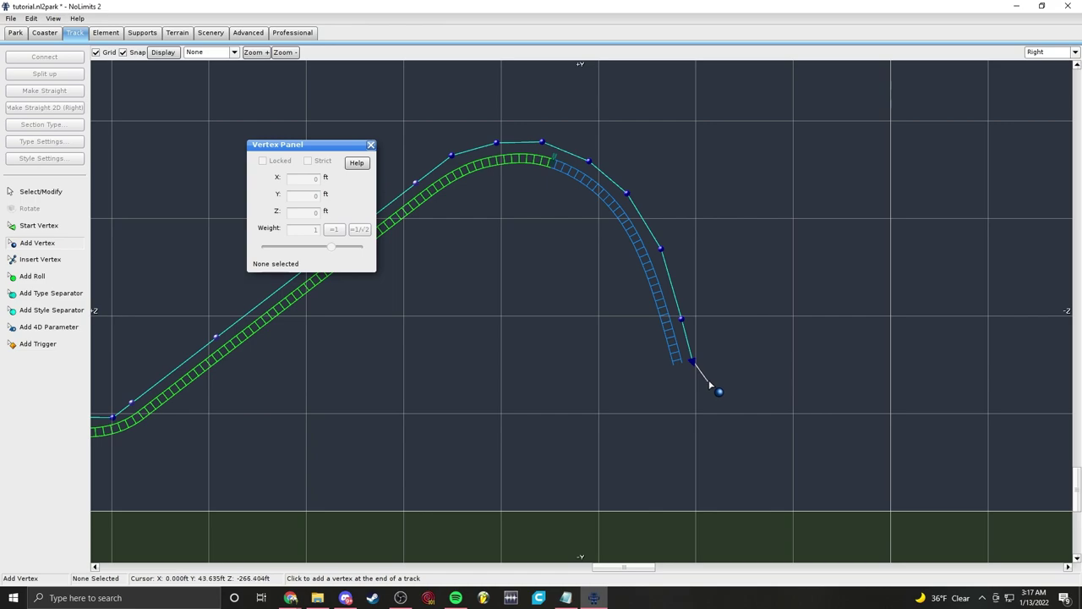
pyautogui.click(716, 393)
pyautogui.click(742, 423)
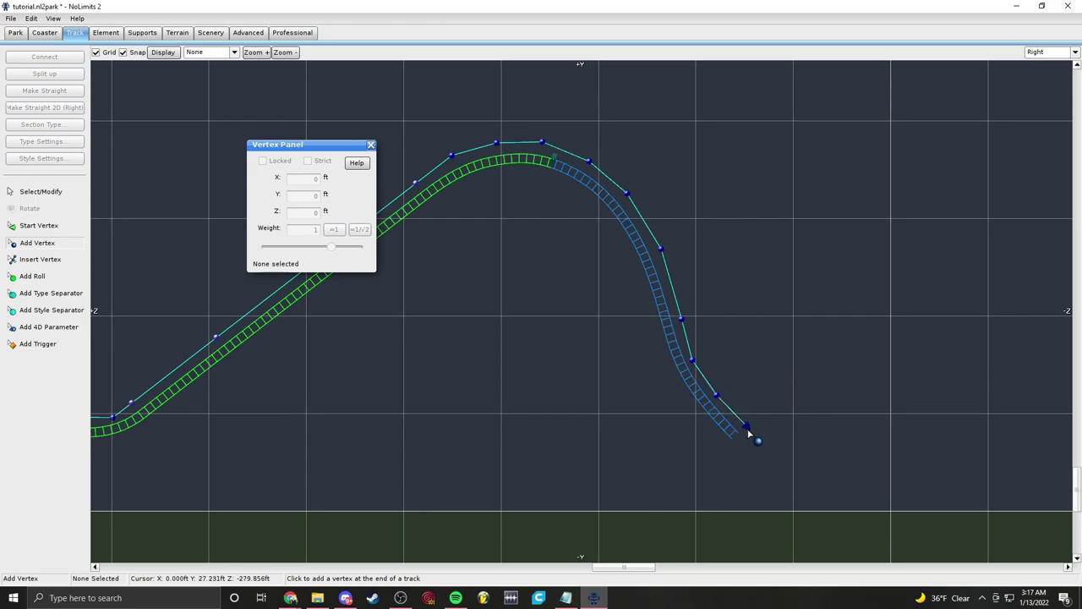
pyautogui.press('Escape')
pyautogui.scroll(3, 582, 339)
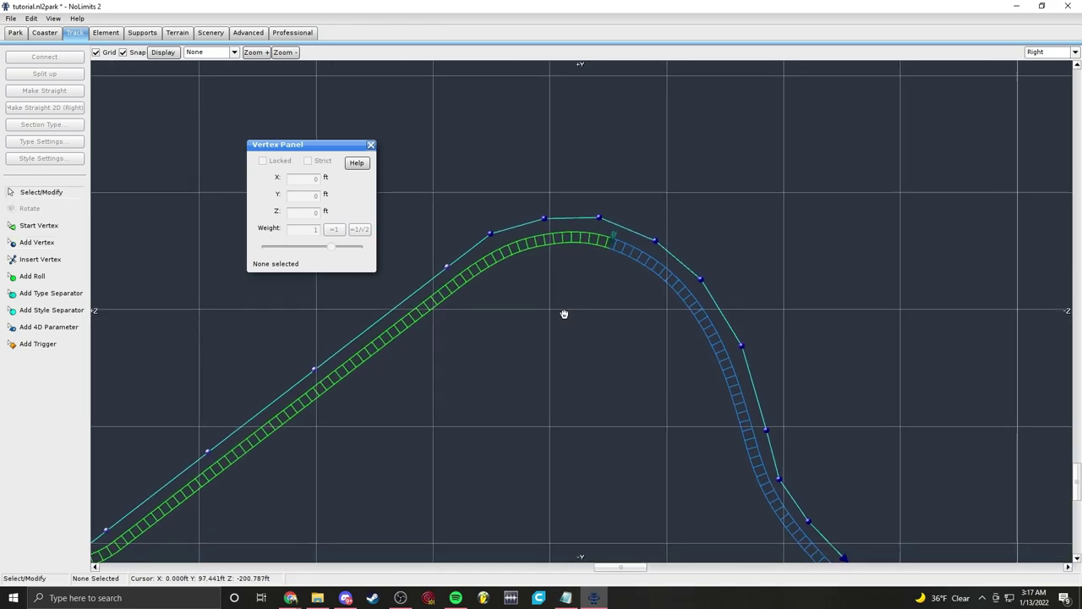
pyautogui.click(103, 33)
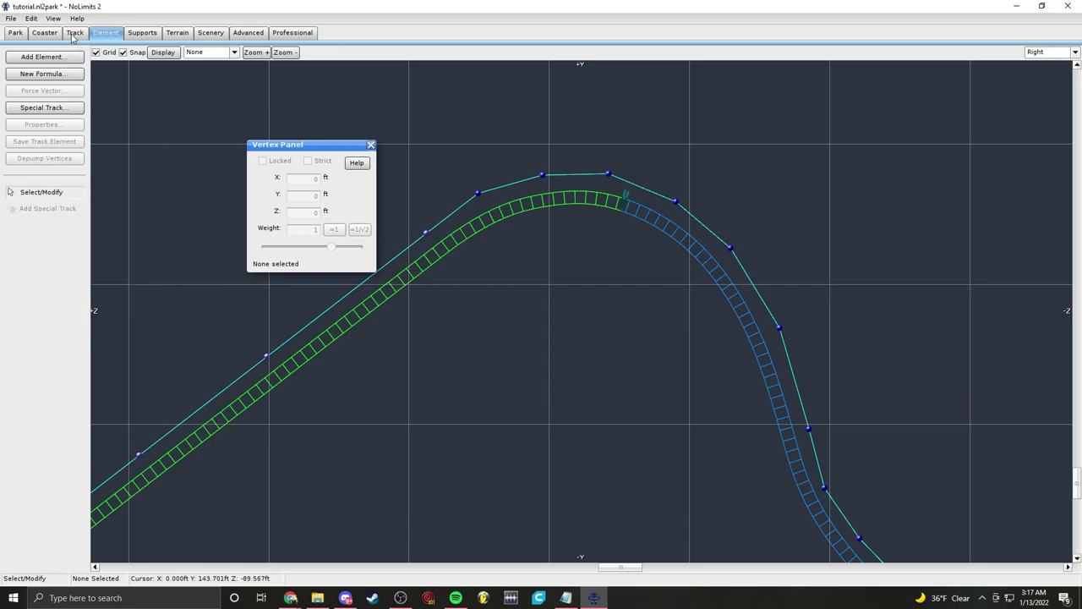
pyautogui.click(75, 33)
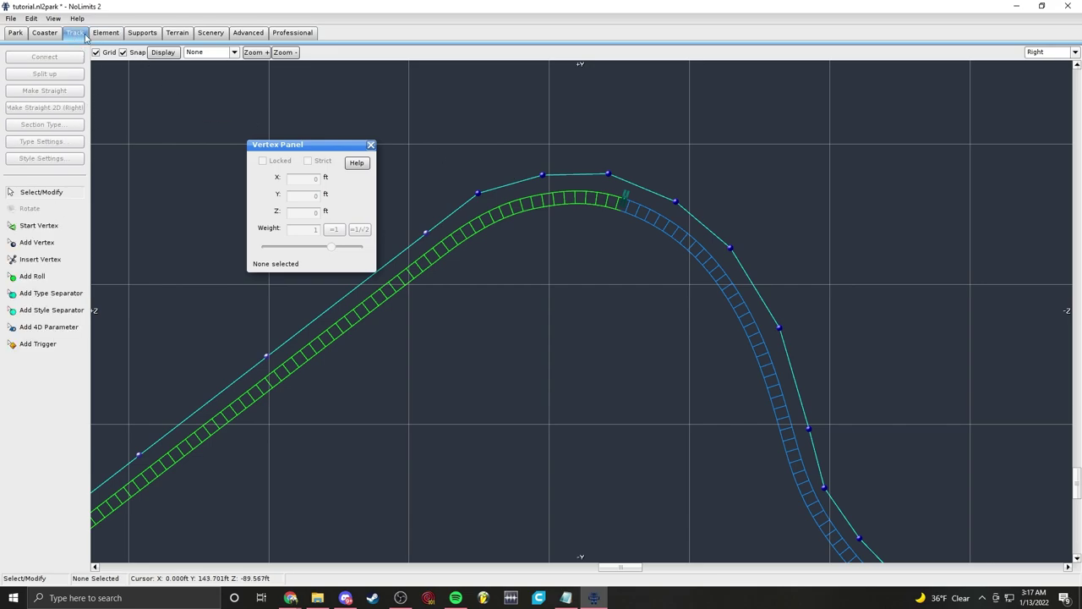
pyautogui.click(426, 234)
pyautogui.click(428, 243)
pyautogui.click(425, 233)
pyautogui.click(478, 174)
pyautogui.click(476, 192)
# Step: Select the five vertices over the crest and into the upper drop, depump them three times, and clear the selection
pyautogui.moveTo(458, 131); pyautogui.dragTo(813, 300)
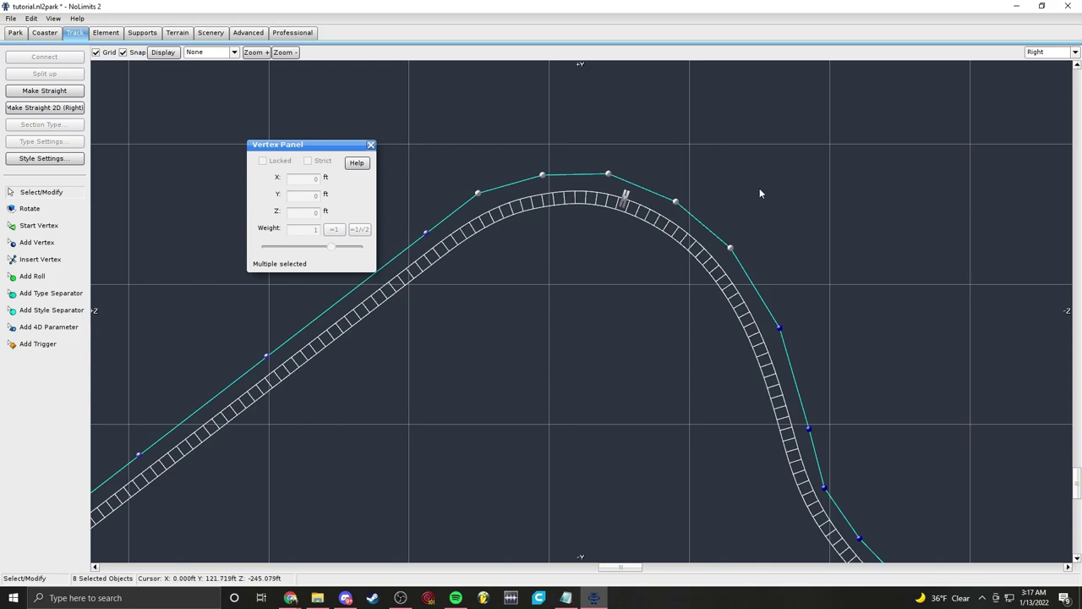
pyautogui.click(110, 34)
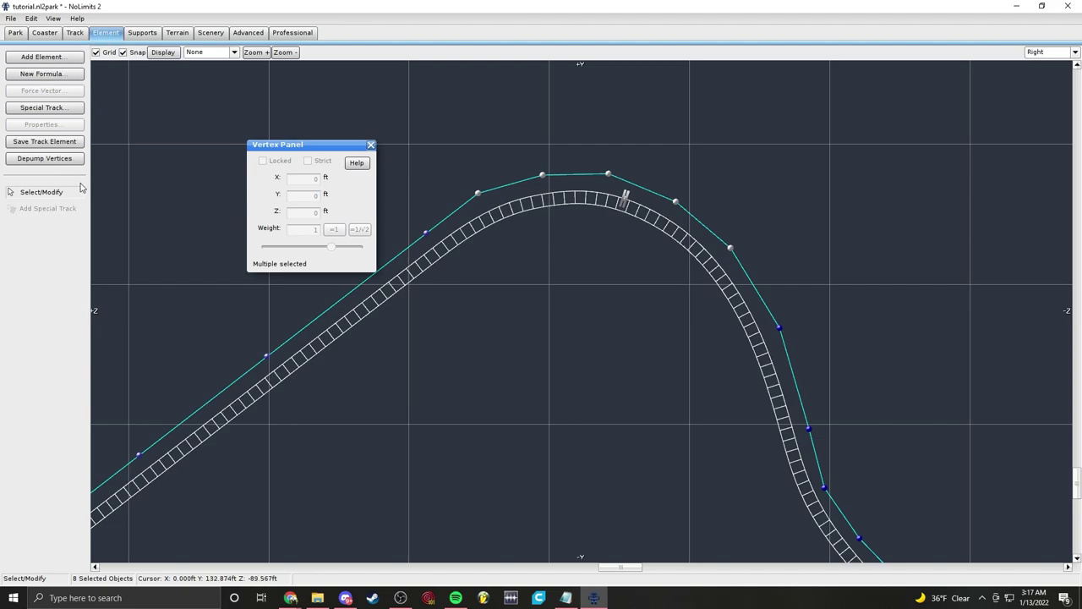
pyautogui.click(44, 158)
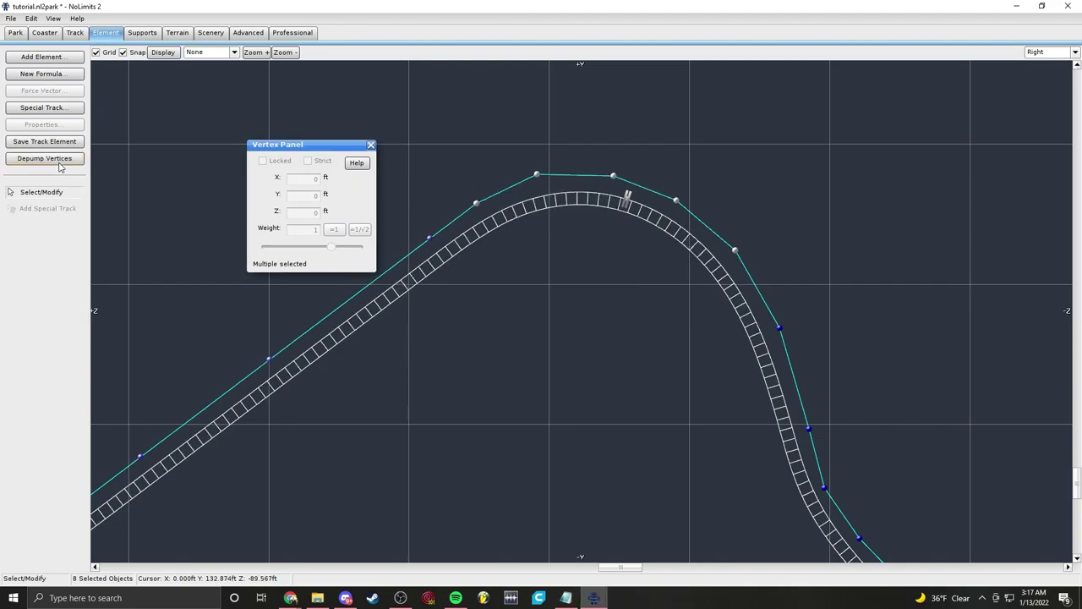
pyautogui.click(60, 160)
pyautogui.click(59, 160)
pyautogui.click(733, 349)
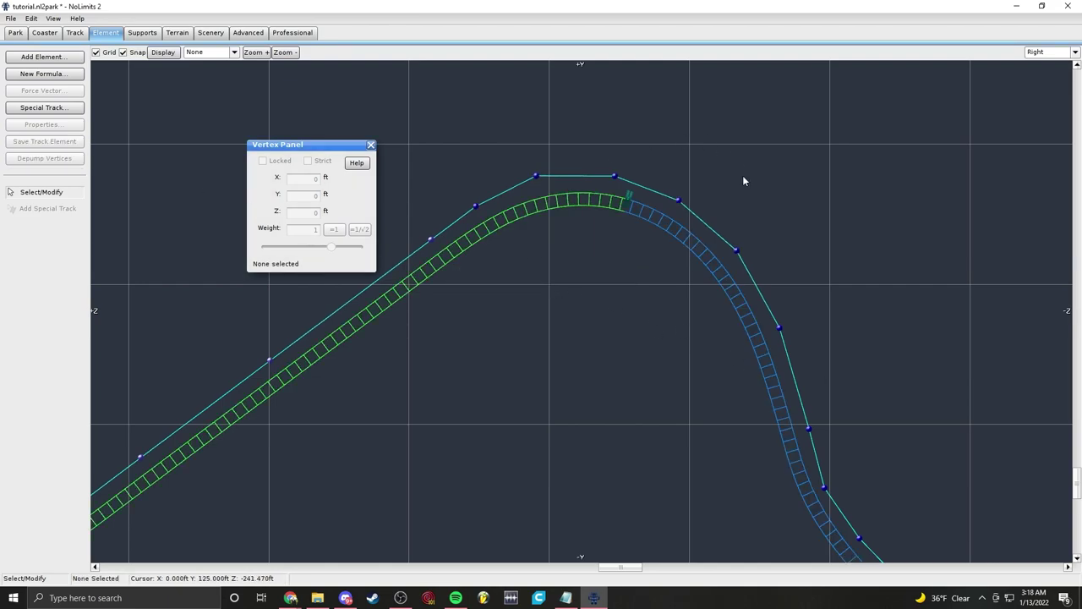
# Step: Insert five extra vertices between the existing ones over the crest and upper drop, and return to Select/Modify
pyautogui.moveTo(675, 332); pyautogui.dragTo(565, 284, button='right')
pyautogui.moveTo(445, 304); pyautogui.dragTo(572, 312, button='right')
pyautogui.click(80, 33)
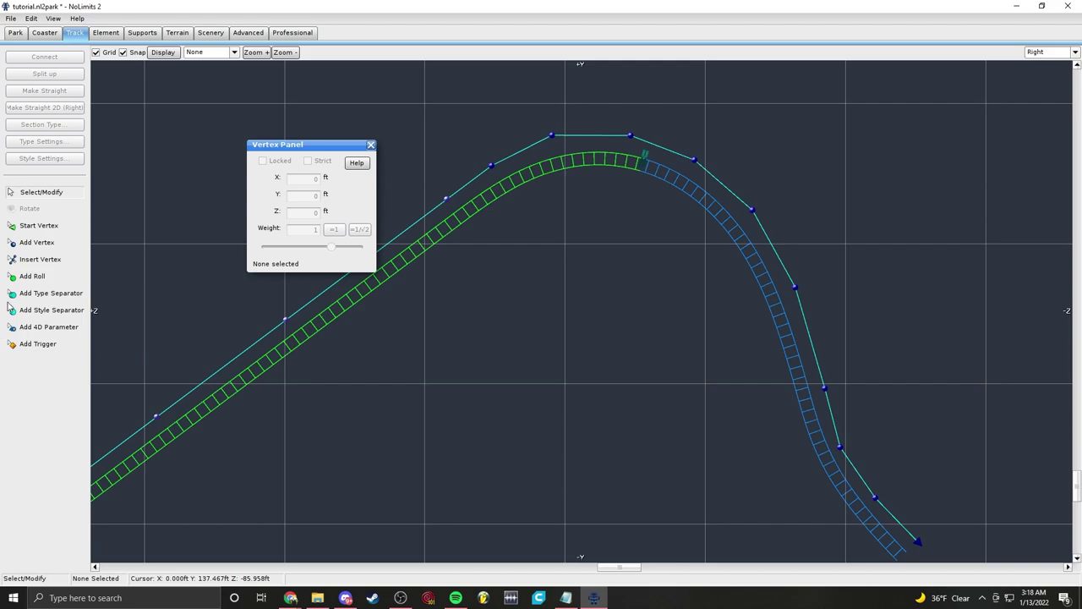
pyautogui.click(53, 262)
pyautogui.click(539, 174)
pyautogui.click(590, 166)
pyautogui.click(641, 183)
pyautogui.click(692, 228)
pyautogui.click(731, 278)
pyautogui.click(68, 193)
pyautogui.moveTo(521, 208); pyautogui.dragTo(531, 213, button='right')
# Step: Select the denser set of vertices over the crest and upper drop, depump them twice, and clear the selection
pyautogui.moveTo(470, 100); pyautogui.dragTo(818, 272)
pyautogui.click(105, 32)
pyautogui.click(49, 160)
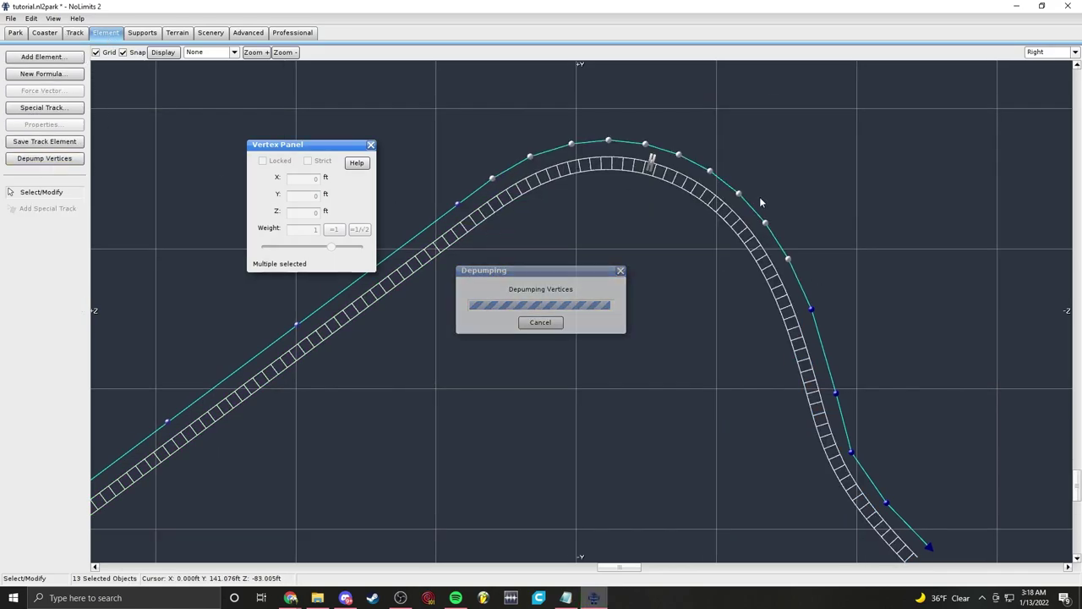
pyautogui.click(47, 162)
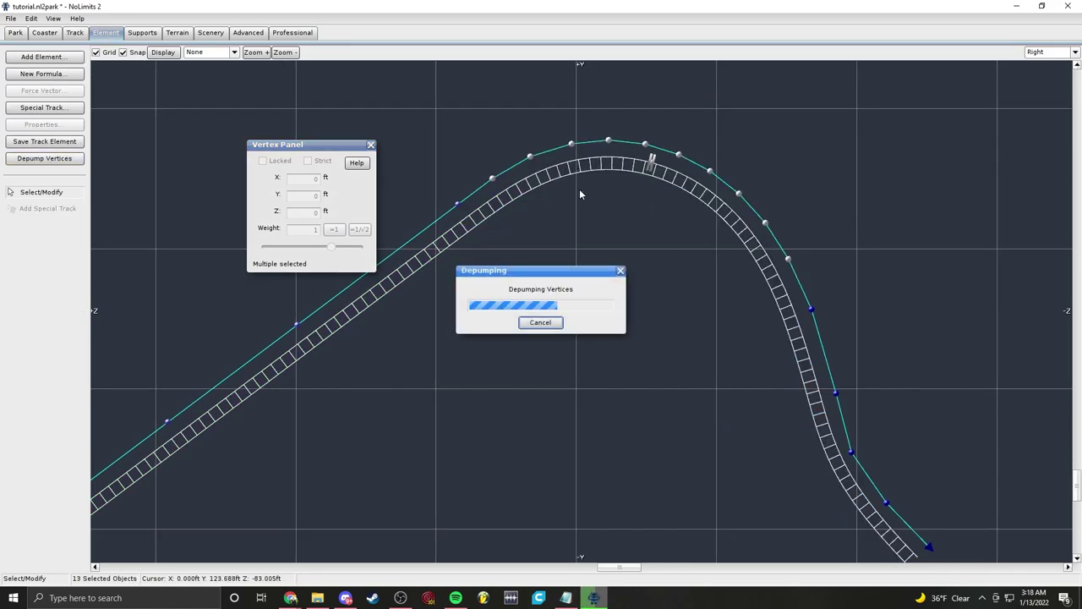
pyautogui.click(610, 250)
# Step: Examine the track's side profile from the station up the lift hill and over the crest into the first drop
pyautogui.click(1053, 52)
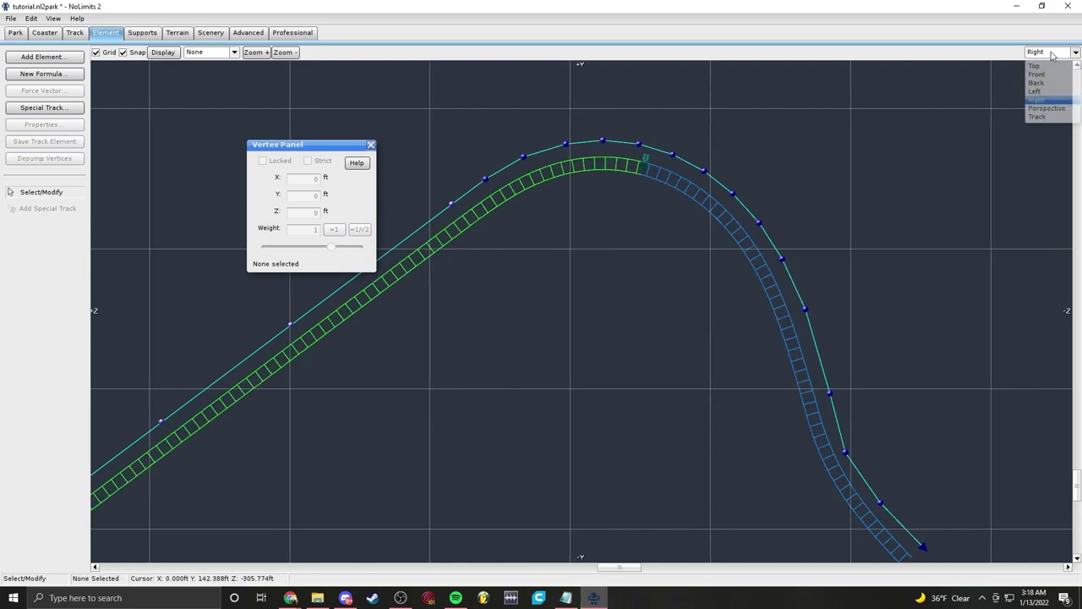
pyautogui.click(1017, 128)
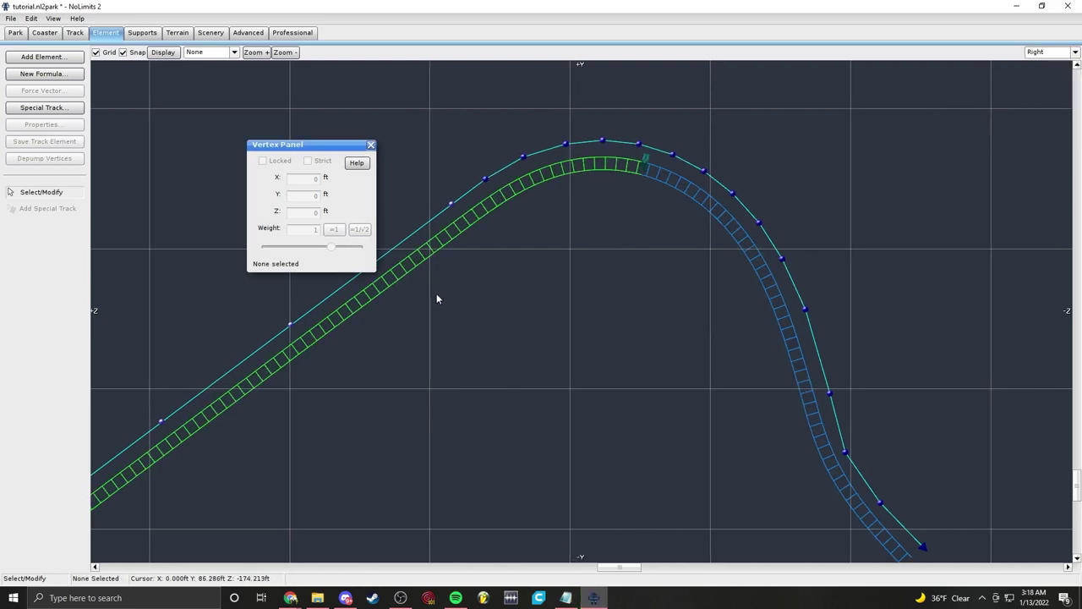
pyautogui.moveTo(257, 431); pyautogui.dragTo(562, 390, button='right')
pyautogui.scroll(-1, 562, 389)
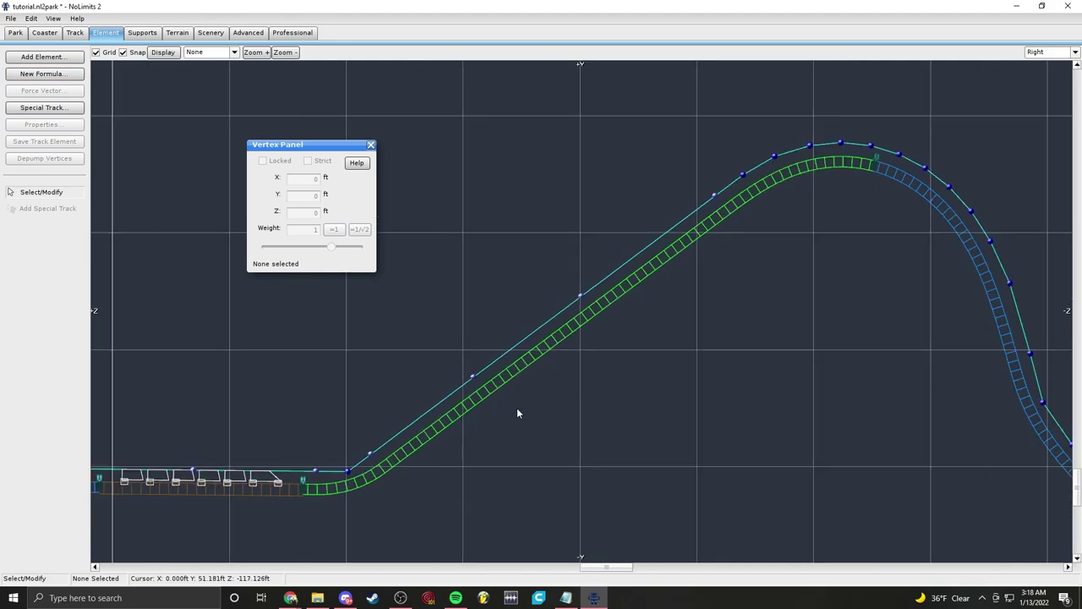
pyautogui.moveTo(332, 431); pyautogui.dragTo(376, 379, button='right')
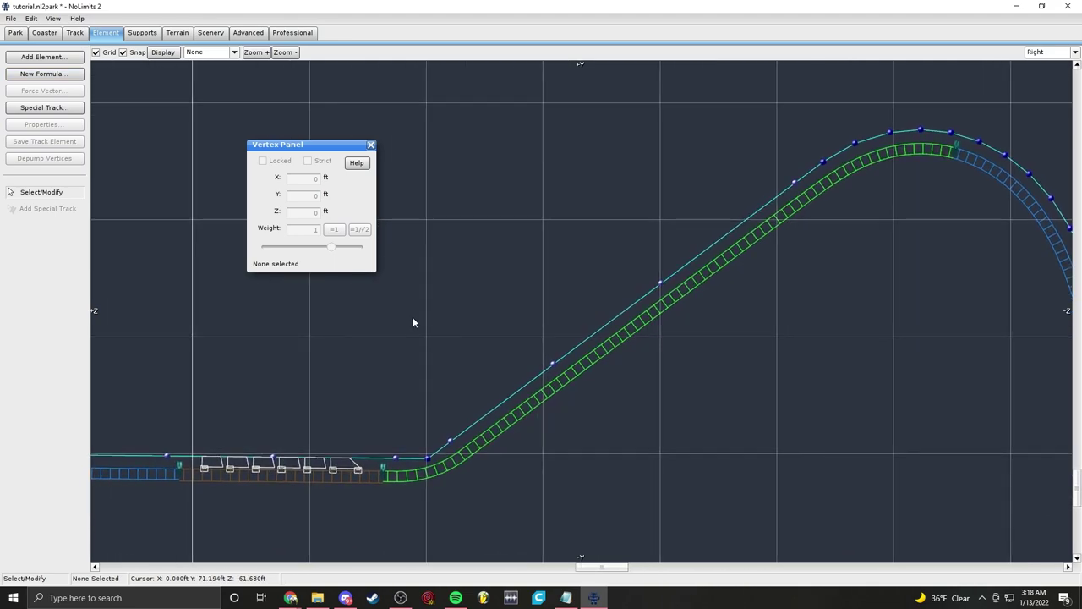
pyautogui.moveTo(158, 92); pyautogui.dragTo(465, 242, button='right')
pyautogui.scroll(1, 698, 272)
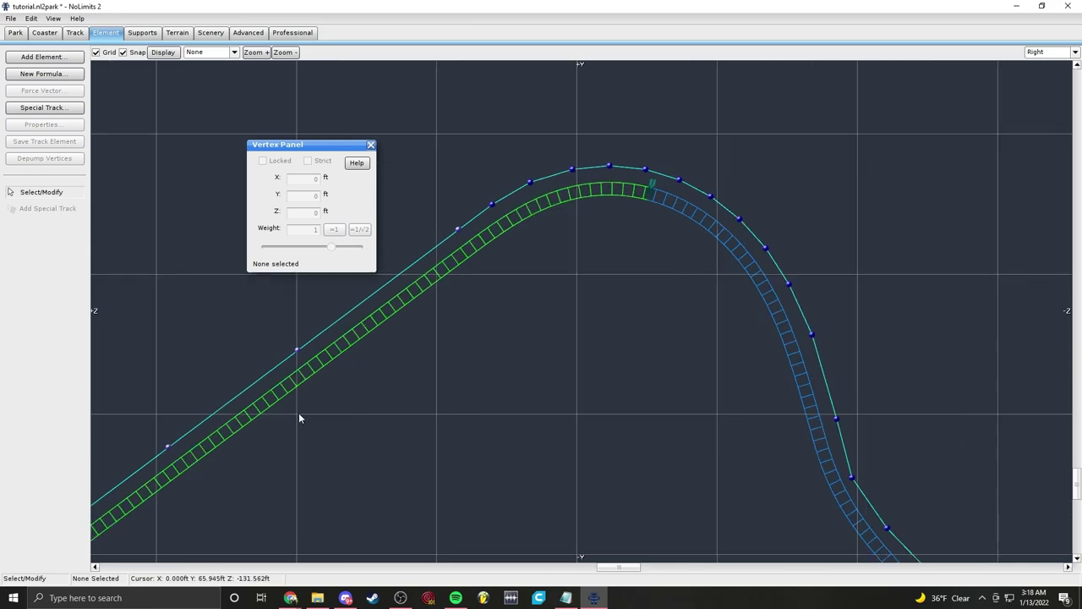
pyautogui.moveTo(418, 392); pyautogui.dragTo(795, 283, button='right')
pyautogui.scroll(-2, 791, 291)
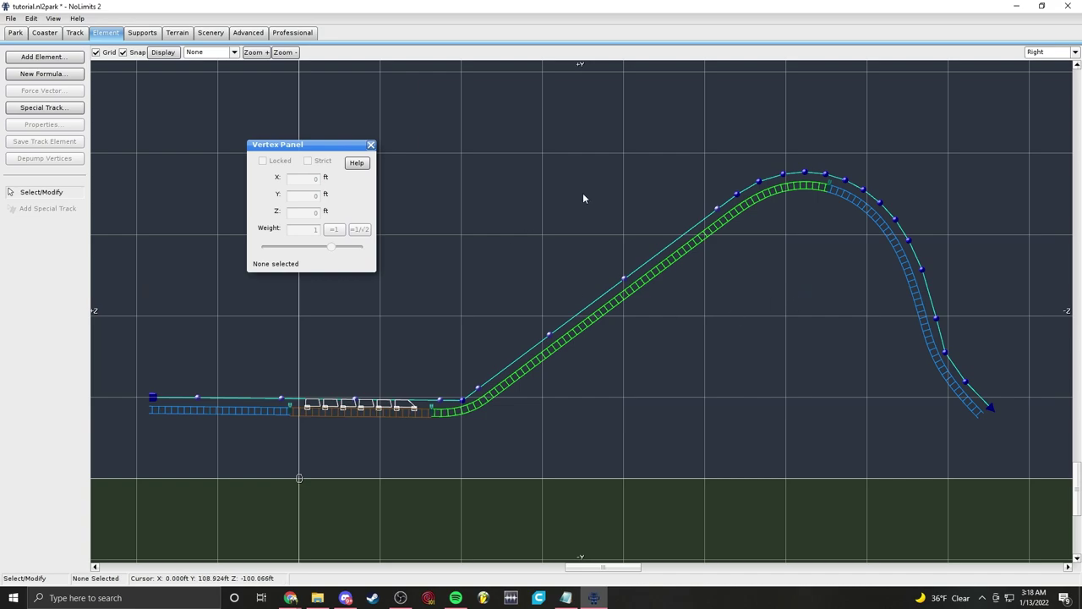
pyautogui.moveTo(501, 376); pyautogui.dragTo(505, 427, button='right')
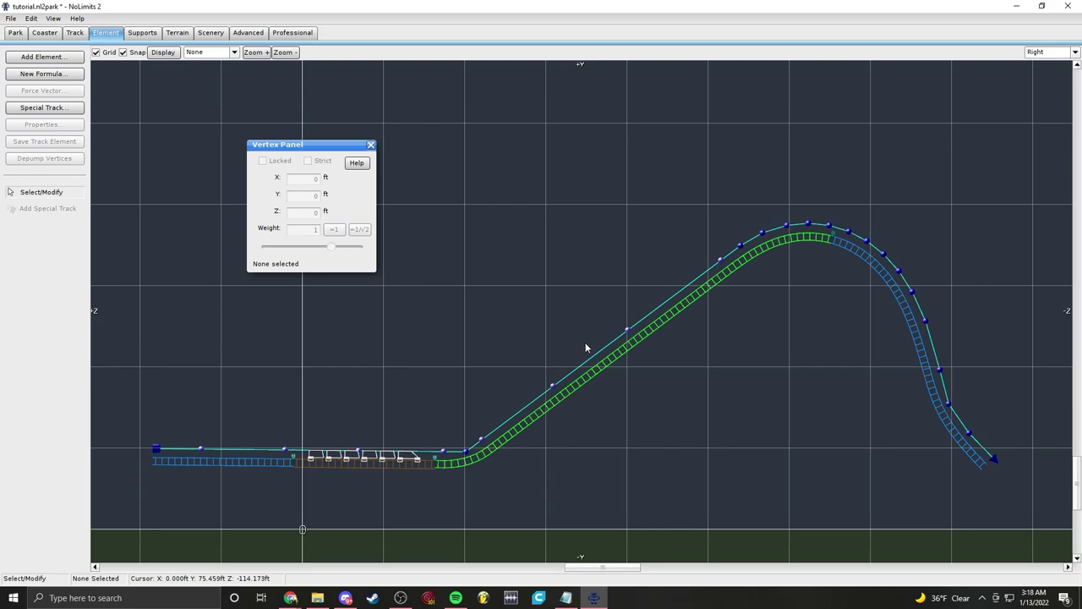
# Step: Add evenly spaced roll points along the level track before the station, through the station and to the lift hill's base
pyautogui.click(73, 35)
pyautogui.moveTo(399, 417); pyautogui.dragTo(474, 358, button='right')
pyautogui.scroll(2, 534, 348)
pyautogui.scroll(-2, 522, 341)
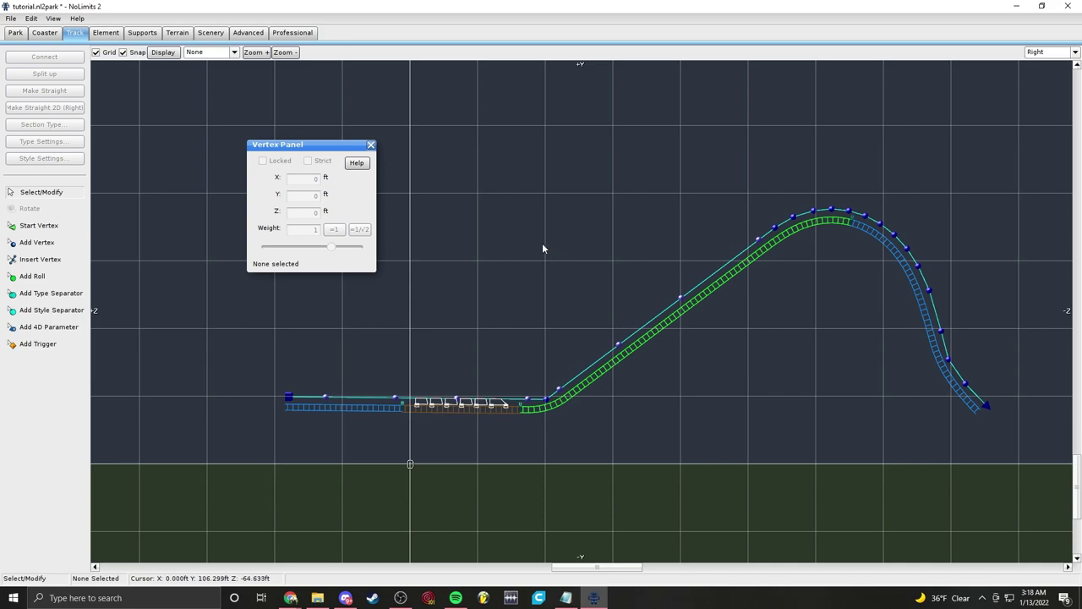
pyautogui.moveTo(657, 214); pyautogui.dragTo(632, 208, button='right')
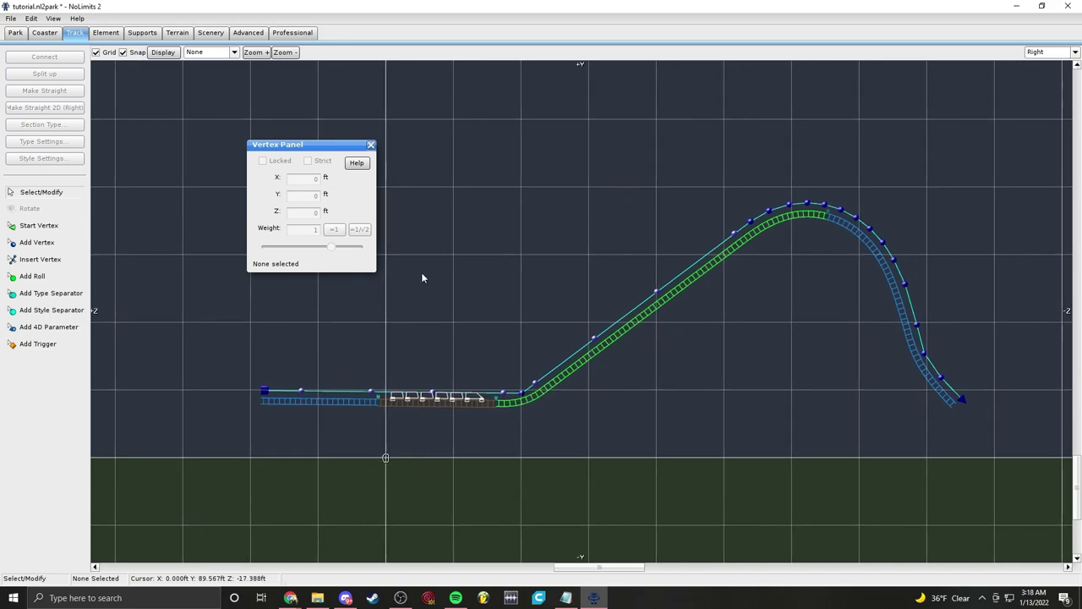
pyautogui.click(32, 277)
pyautogui.scroll(2, 595, 344)
pyautogui.click(475, 345)
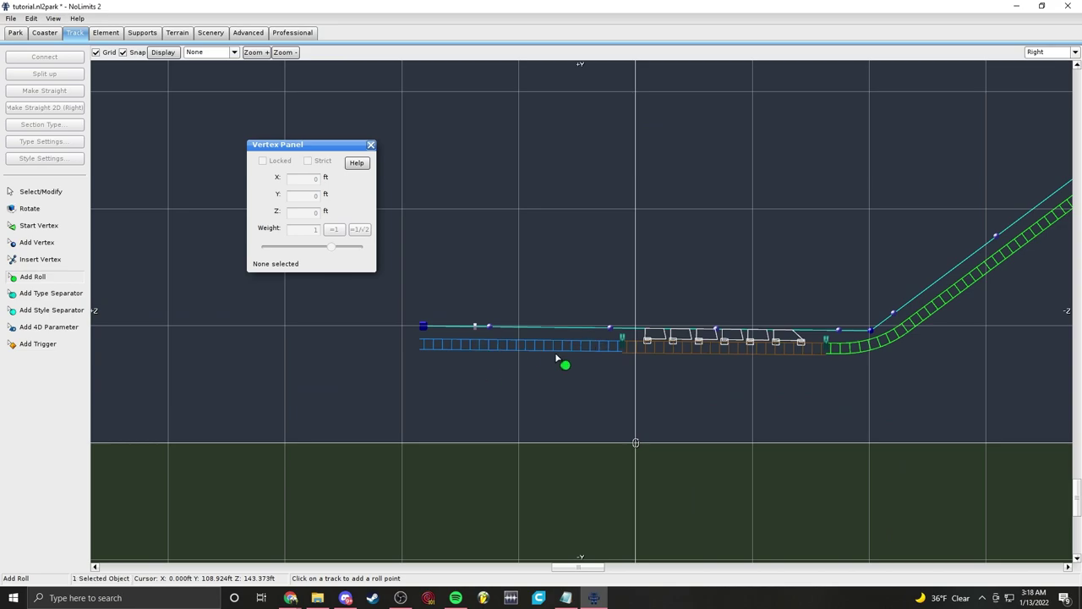
pyautogui.click(877, 350)
# Step: Continue adding roll points up the lift hill, over the crest and into the upper drop, and return to Select/Modify
pyautogui.moveTo(955, 326); pyautogui.dragTo(695, 367, button='right')
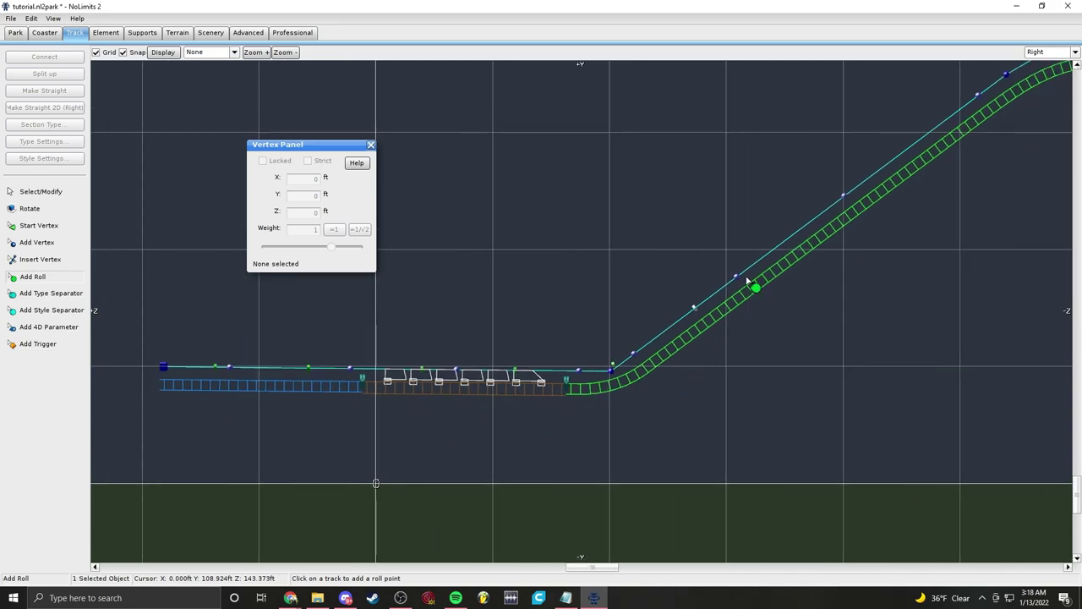
pyautogui.moveTo(935, 195); pyautogui.dragTo(673, 351, button='right')
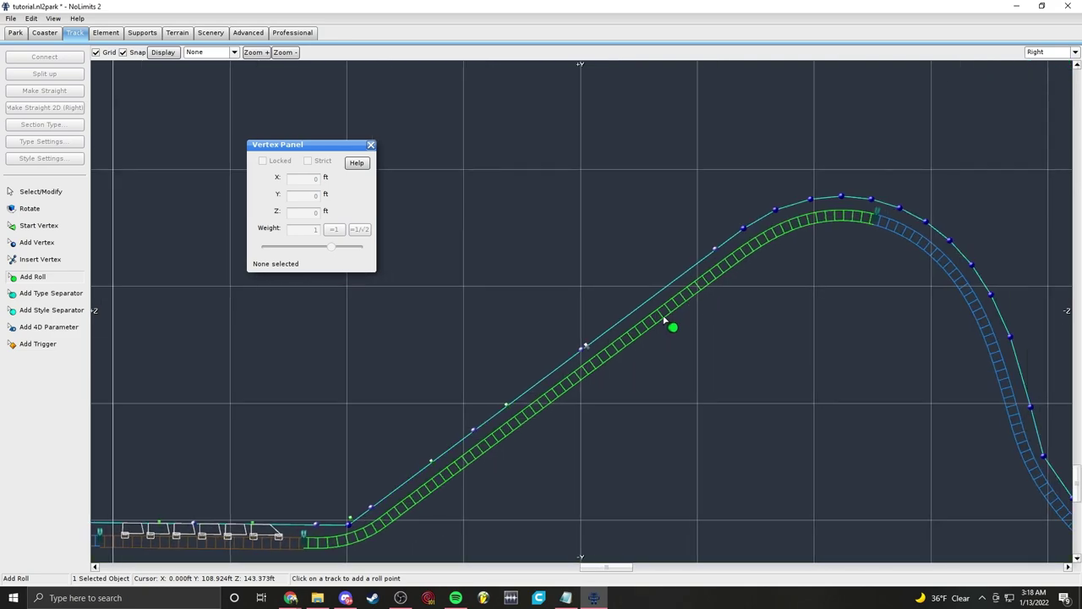
pyautogui.moveTo(921, 241); pyautogui.dragTo(707, 279, button='right')
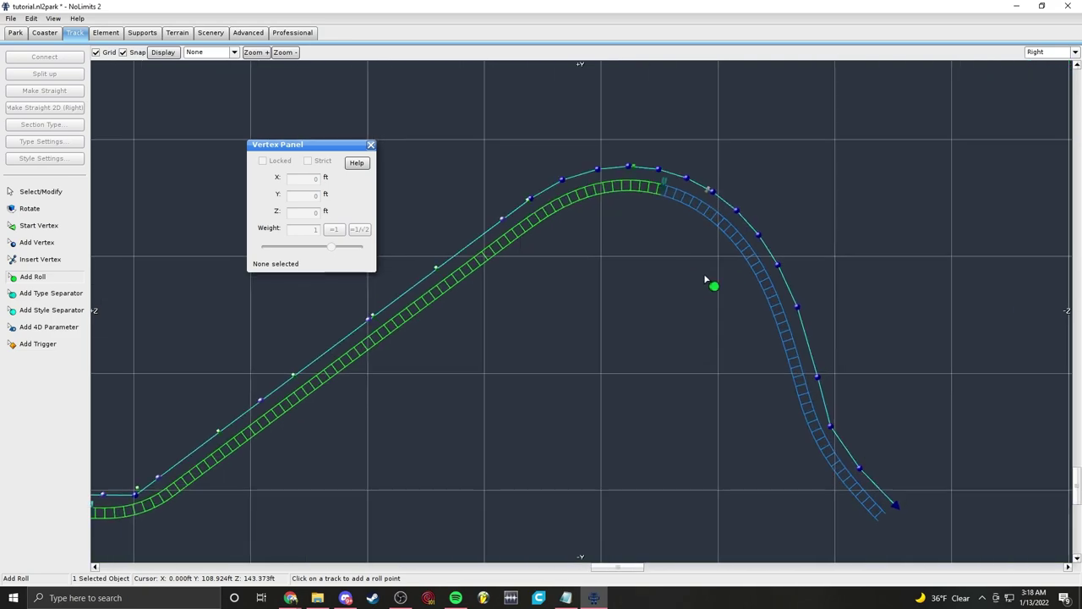
pyautogui.click(65, 194)
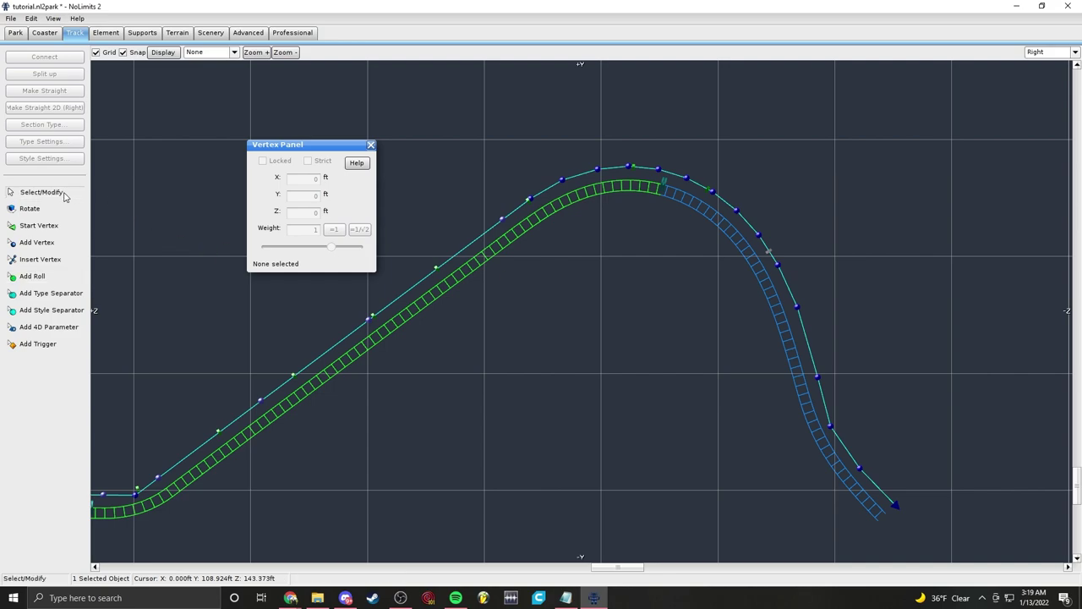
# Step: Inspect the settings of the roll point on the upper lift hill and close them
pyautogui.scroll(1, 602, 352)
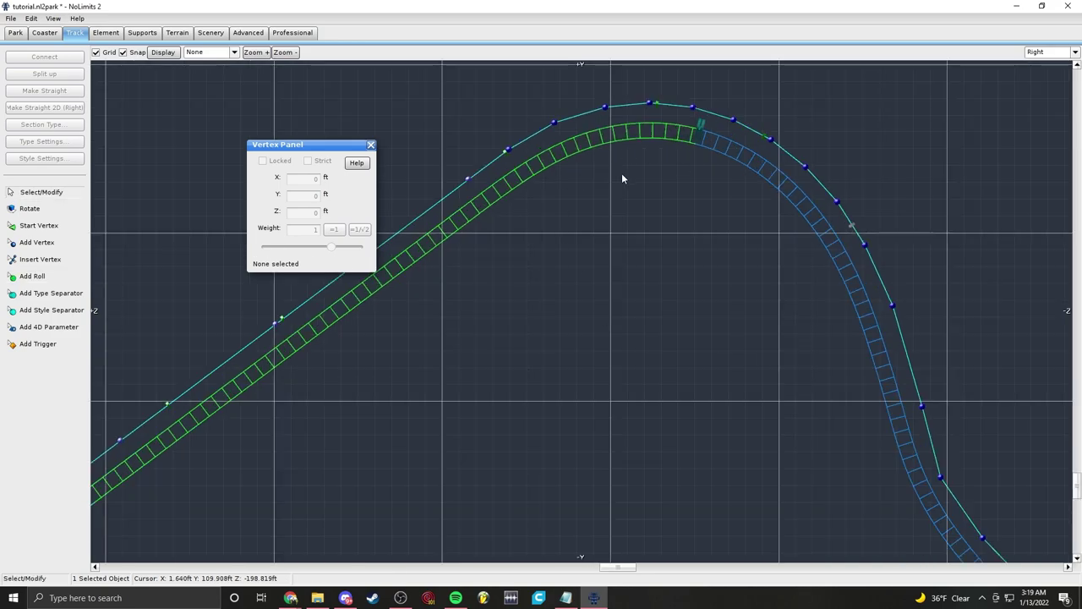
pyautogui.scroll(1, 654, 191)
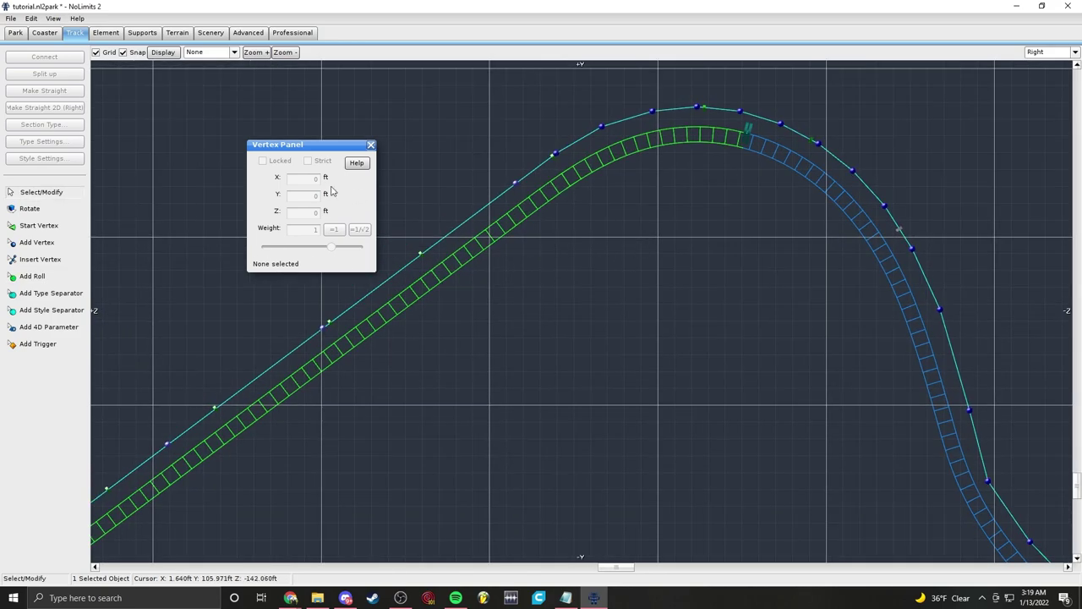
pyautogui.doubleClick(420, 255)
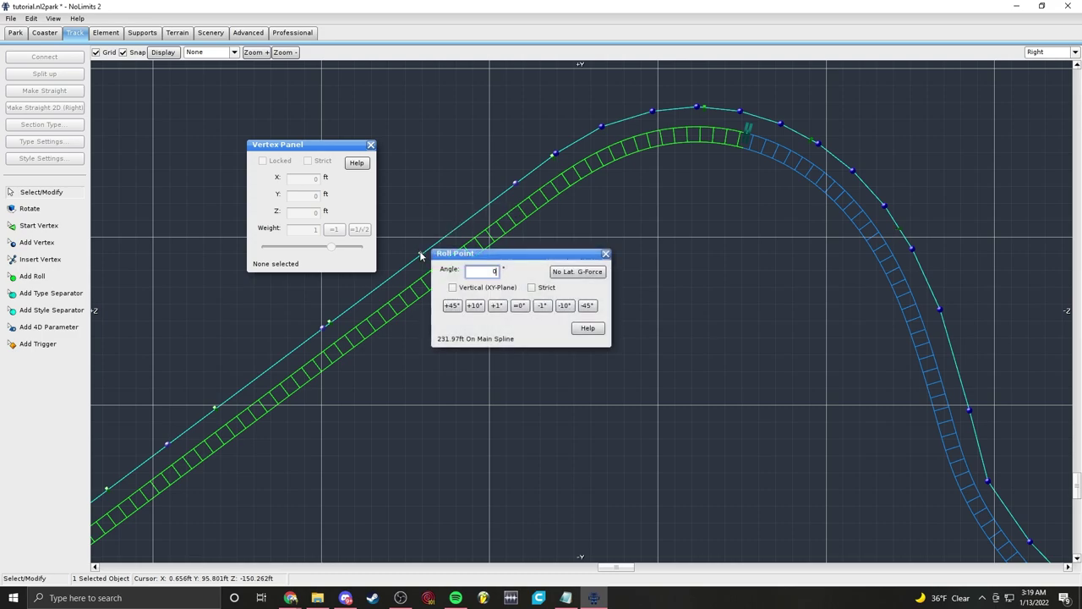
pyautogui.click(605, 253)
pyautogui.click(423, 264)
pyautogui.doubleClick(425, 255)
pyautogui.moveTo(425, 256); pyautogui.dragTo(426, 257)
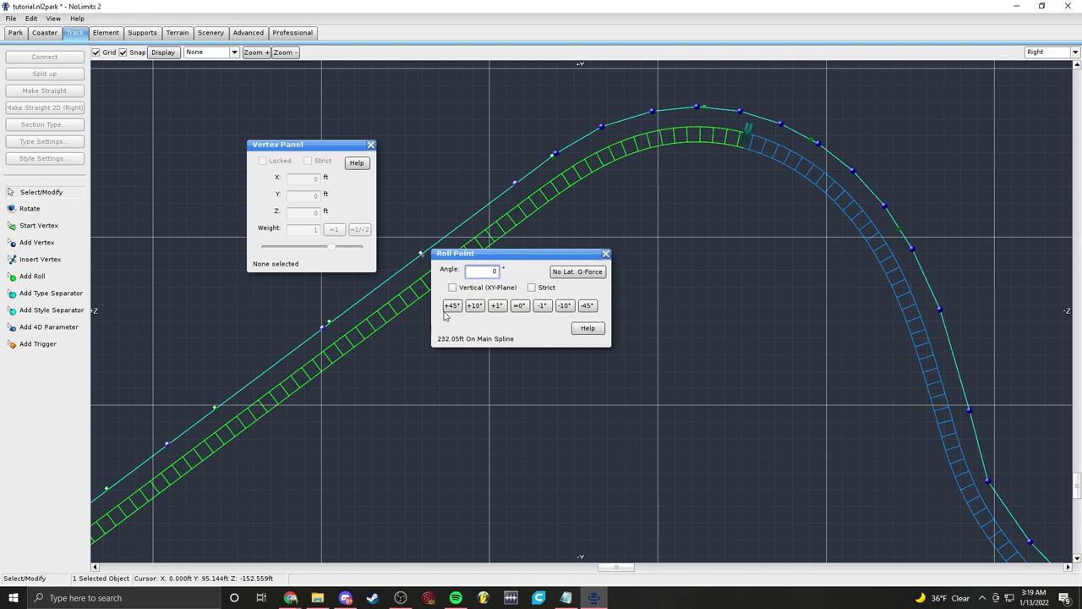
pyautogui.click(605, 255)
# Step: Preview the track from the Track view, travelling from the station over the lift hill, and return to the Right view
pyautogui.moveTo(714, 234); pyautogui.dragTo(588, 266, button='right')
pyautogui.moveTo(493, 292); pyautogui.dragTo(552, 305, button='right')
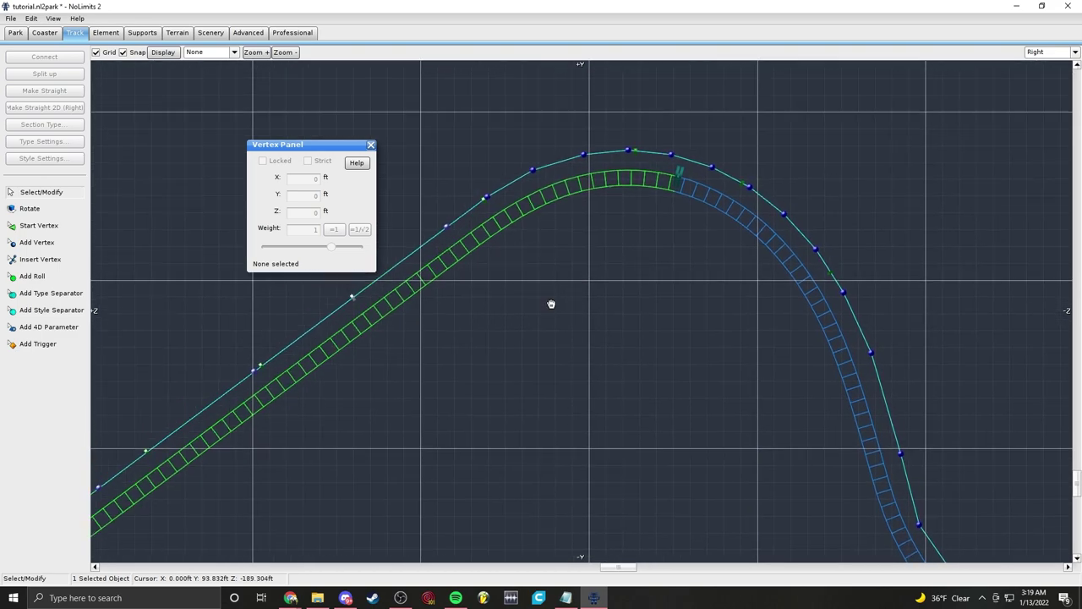
pyautogui.moveTo(656, 322); pyautogui.dragTo(543, 220, button='right')
pyautogui.scroll(-1, 632, 309)
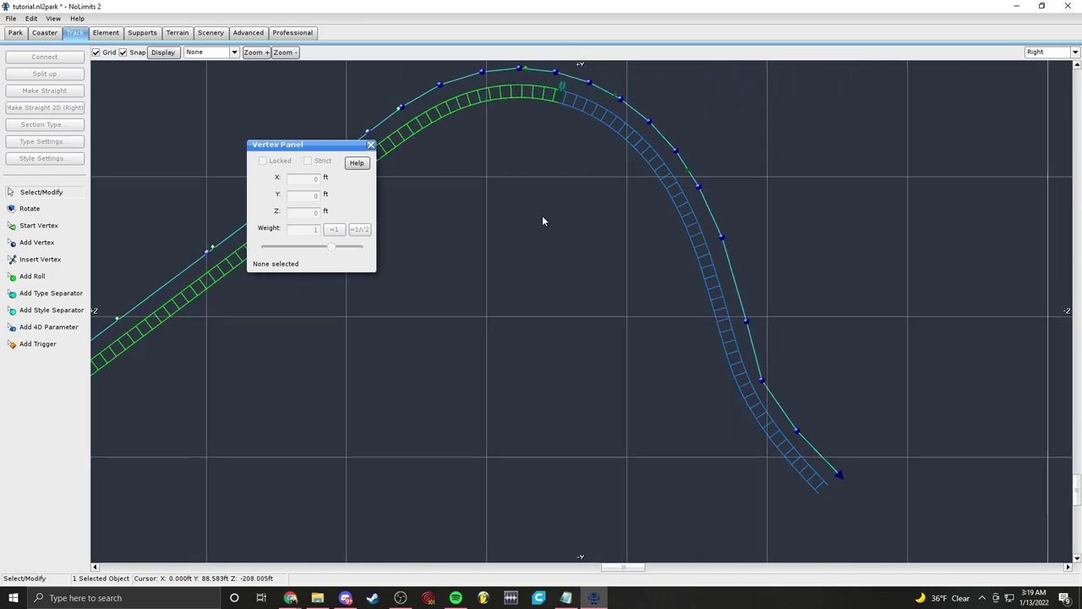
pyautogui.click(1039, 57)
pyautogui.click(1028, 62)
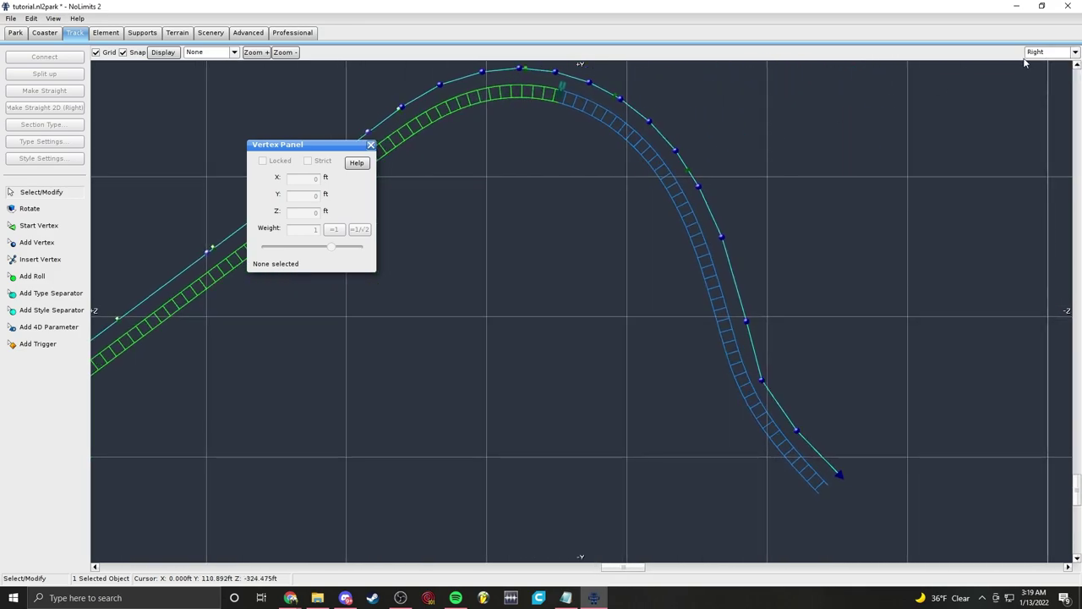
pyautogui.click(1056, 59)
pyautogui.click(1019, 123)
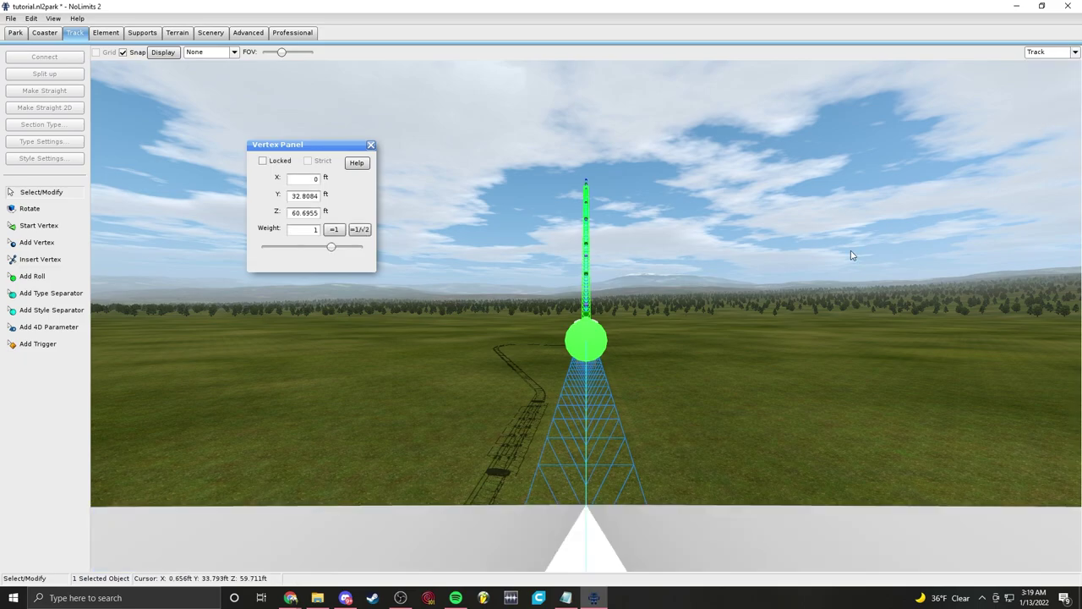
pyautogui.click(855, 253)
pyautogui.scroll(10, 851, 252)
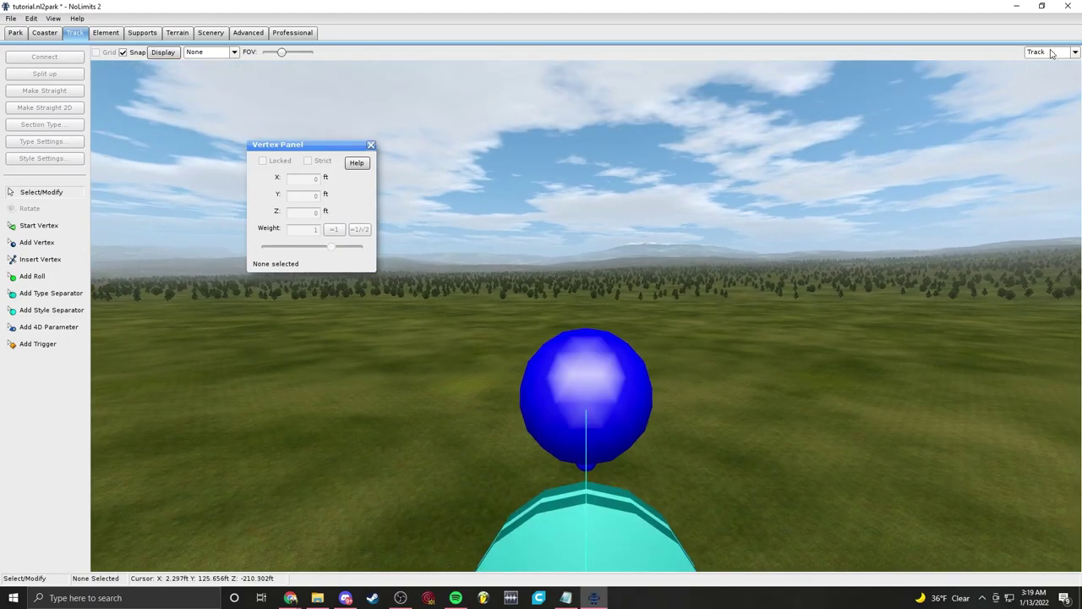
pyautogui.click(1051, 53)
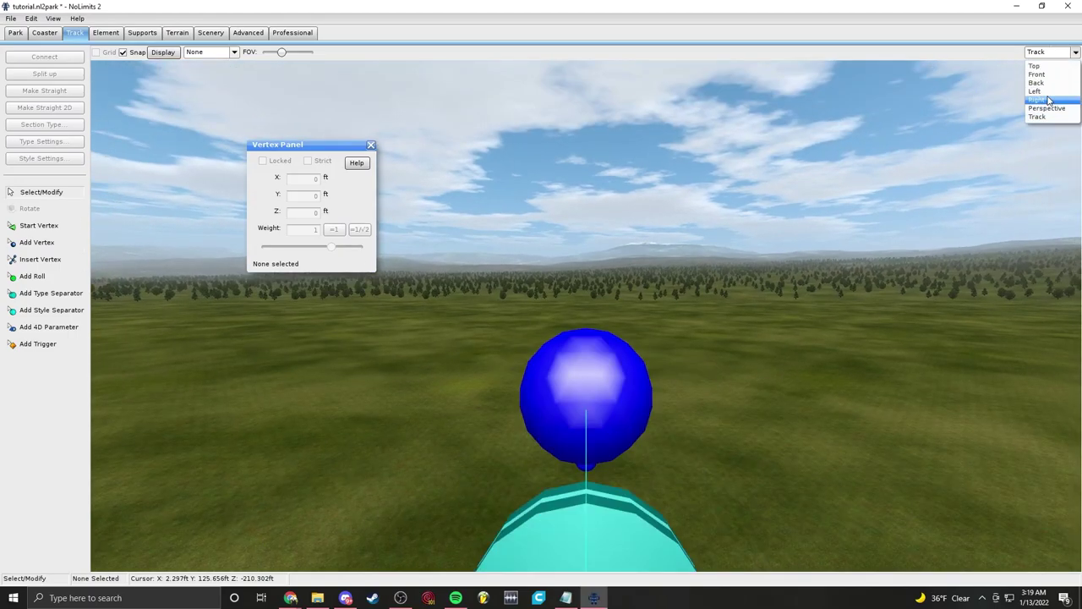
pyautogui.click(1042, 100)
# Step: Display the G-Force Comb on the track and move the Vertex Panel away from the first drop
pyautogui.moveTo(871, 529); pyautogui.dragTo(635, 389, button='right')
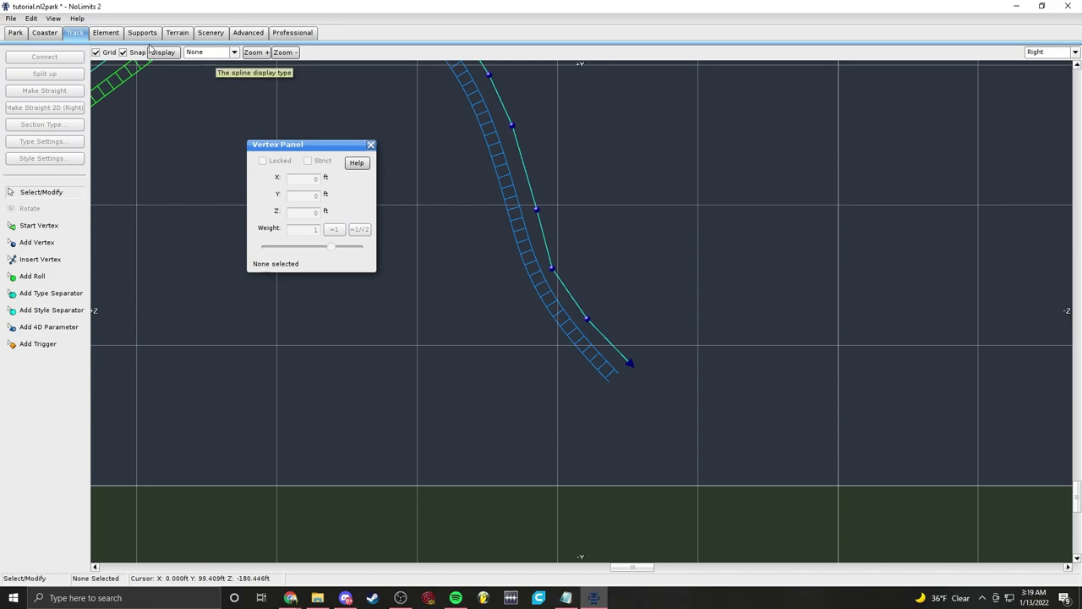
pyautogui.click(217, 53)
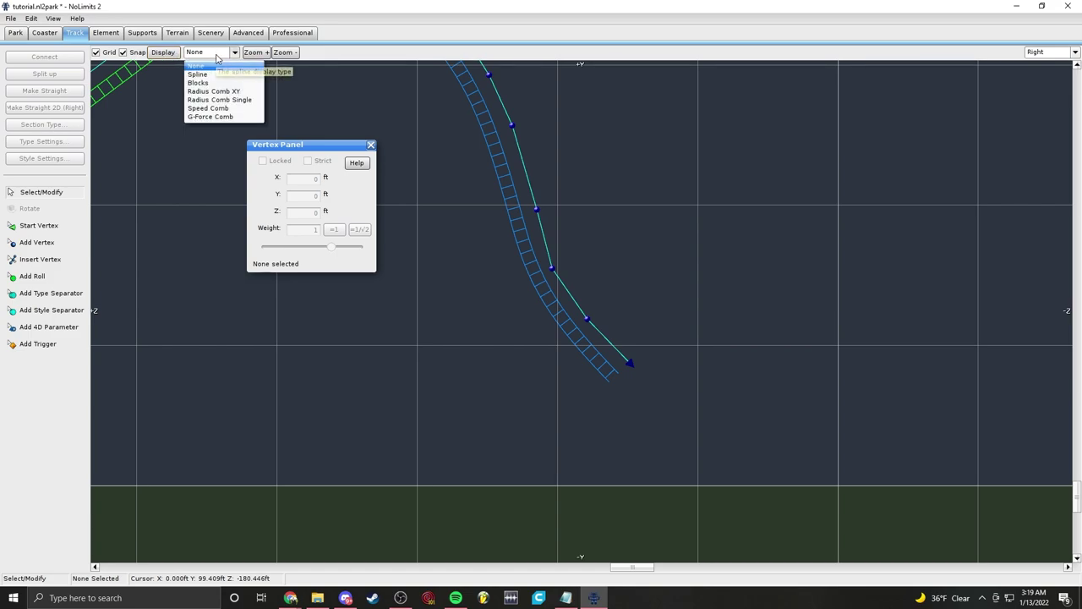
pyautogui.click(222, 119)
pyautogui.moveTo(457, 370); pyautogui.dragTo(466, 416, button='middle')
pyautogui.scroll(3, 511, 410)
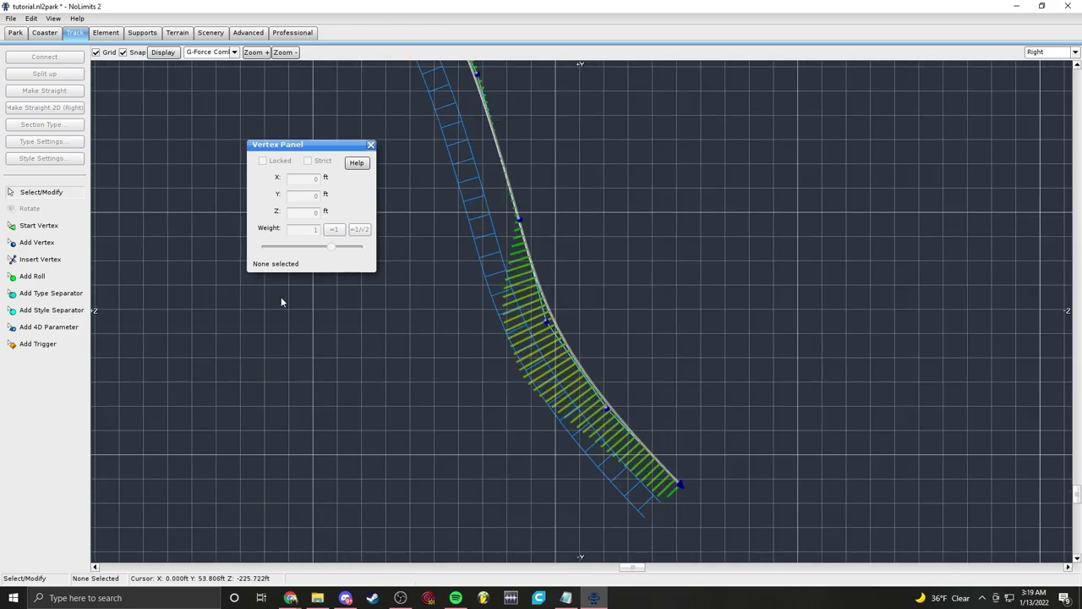
pyautogui.scroll(-1, 520, 402)
pyautogui.moveTo(336, 144); pyautogui.dragTo(234, 126)
pyautogui.scroll(-1, 381, 199)
# Step: Extend the first drop with four vertices forming a low valley and a climb out, and return to Select/Modify
pyautogui.click(59, 242)
pyautogui.moveTo(495, 409); pyautogui.dragTo(319, 307, button='right')
pyautogui.scroll(-1, 339, 313)
pyautogui.click(574, 351)
pyautogui.click(673, 349)
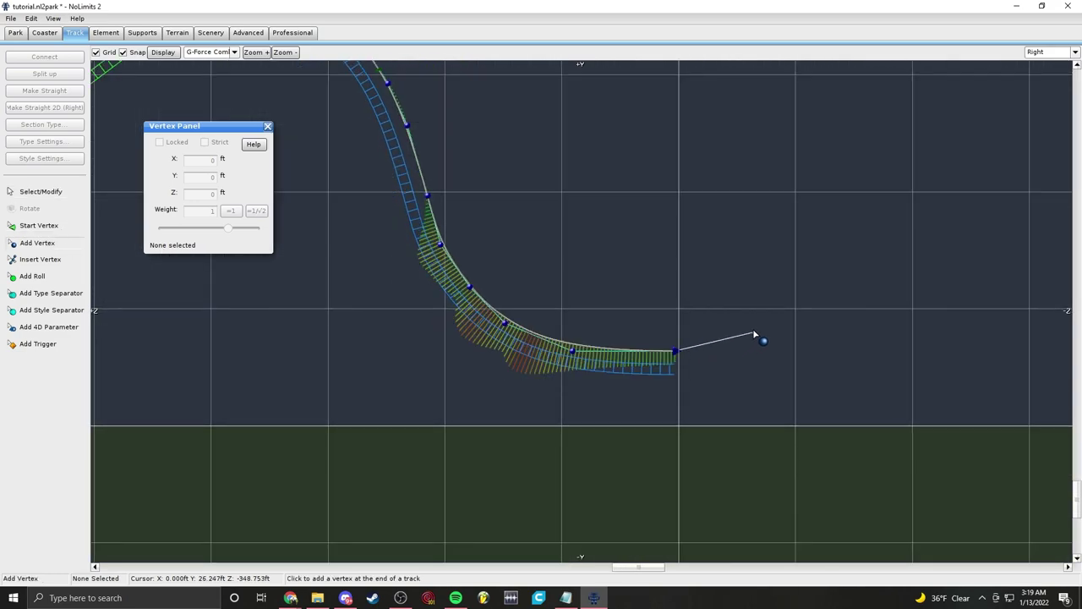
pyautogui.click(779, 315)
pyautogui.click(878, 255)
pyautogui.click(59, 193)
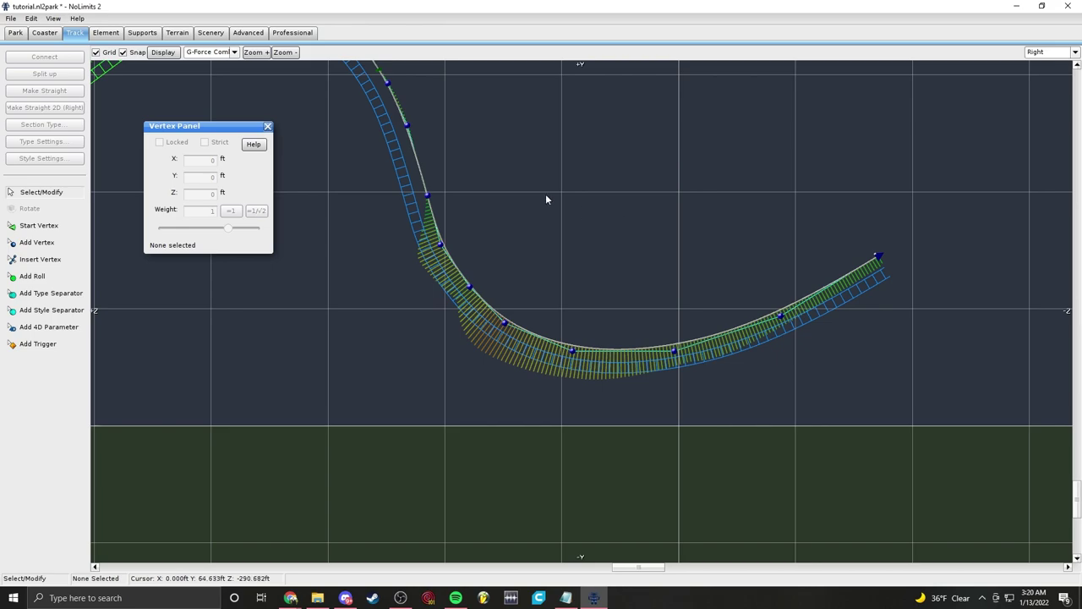
# Step: Select the vertices from the lower drop through the track's end and shift them slightly together to smooth the G-forces
pyautogui.moveTo(471, 177); pyautogui.dragTo(956, 377)
pyautogui.scroll(2, 627, 303)
pyautogui.scroll(2, 551, 281)
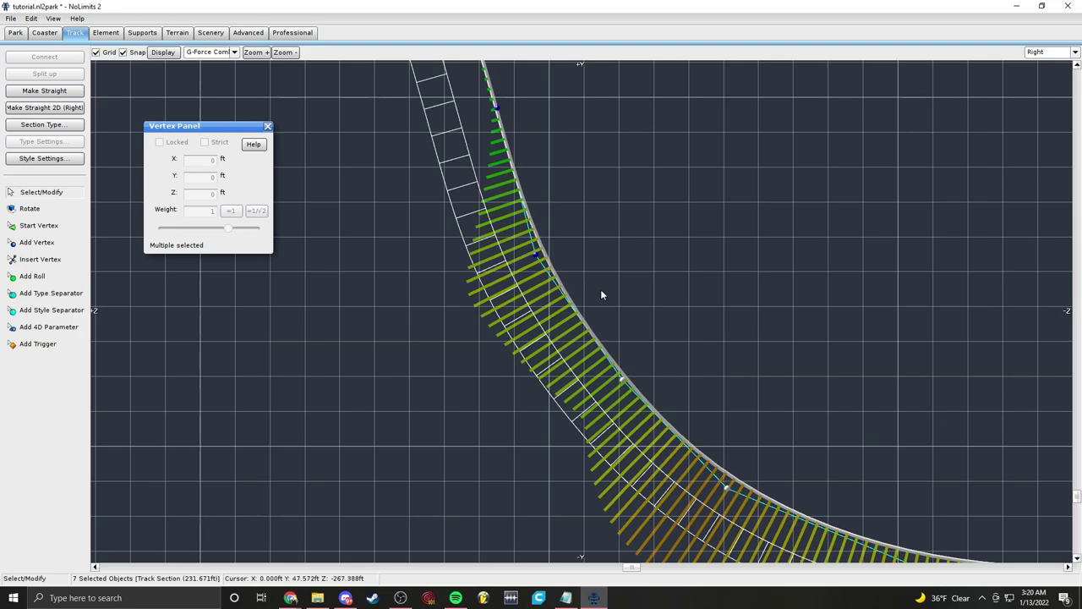
pyautogui.moveTo(624, 380); pyautogui.dragTo(627, 377)
pyautogui.scroll(-5, 626, 375)
pyautogui.moveTo(444, 453); pyautogui.dragTo(800, 394, button='right')
pyautogui.moveTo(1004, 377); pyautogui.dragTo(471, 425, button='right')
# Step: Nudge the pull-out vertices successively with the rest of the selection, removing each adjusted vertex from the selection
pyautogui.scroll(1, 471, 425)
pyautogui.moveTo(469, 385); pyautogui.dragTo(575, 395, button='right')
pyautogui.scroll(2, 575, 394)
pyautogui.moveTo(569, 397)
pyautogui.mouseDown()
pyautogui.moveTo(579, 392)
pyautogui.moveTo(574, 404)
pyautogui.mouseUp()
pyautogui.moveTo(642, 469); pyautogui.dragTo(663, 462)
pyautogui.keyDown('shift'); pyautogui.click(663, 461); pyautogui.keyUp('shift')
pyautogui.moveTo(826, 530); pyautogui.dragTo(692, 464, button='right')
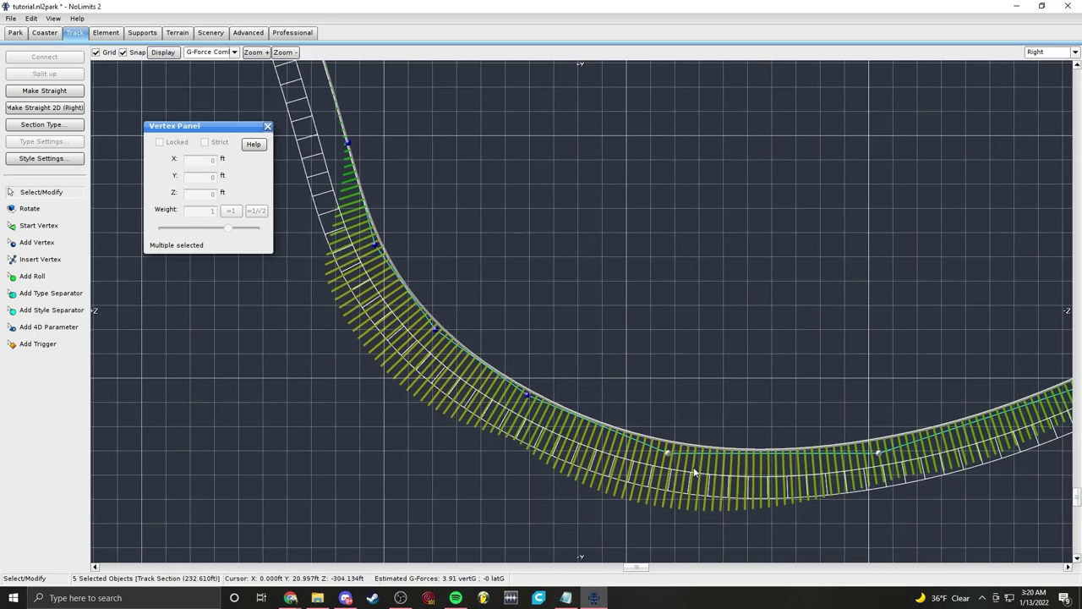
# Step: Raise the two valley-bottom vertices successively with the track beyond them, removing each from the selection
pyautogui.moveTo(668, 453); pyautogui.dragTo(683, 445)
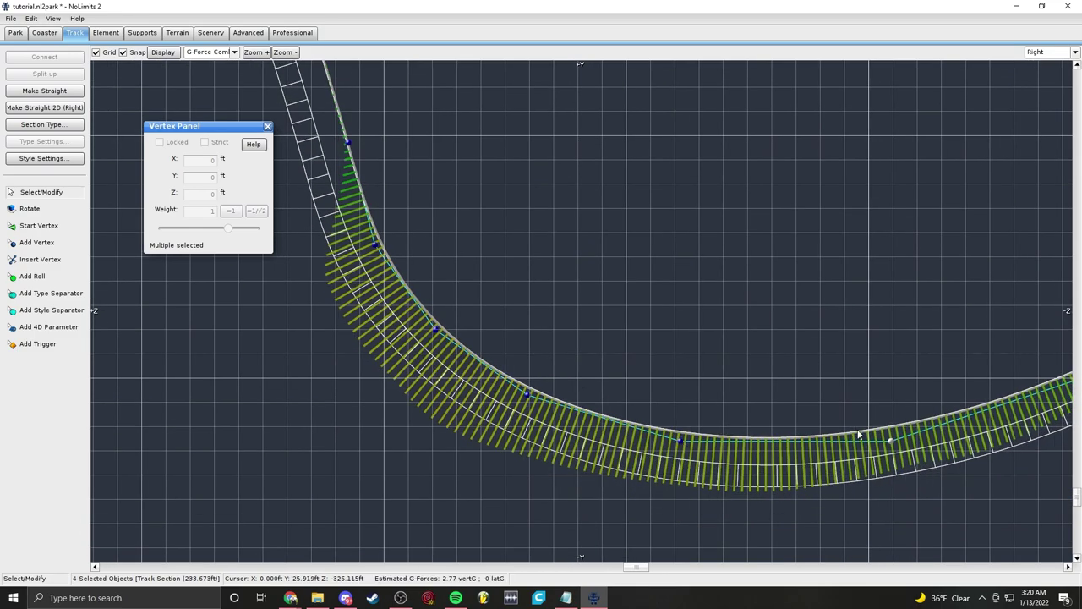
pyautogui.moveTo(892, 442); pyautogui.dragTo(899, 420)
pyautogui.keyDown('shift'); pyautogui.click(899, 420); pyautogui.keyUp('shift')
pyautogui.moveTo(805, 323); pyautogui.dragTo(709, 310, button='right')
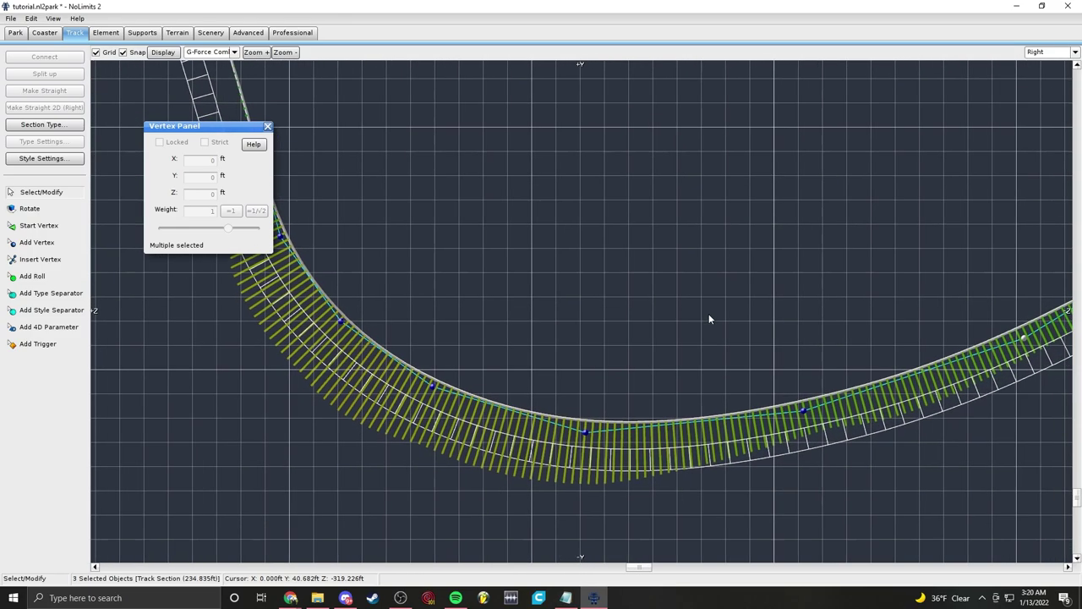
pyautogui.moveTo(336, 317); pyautogui.dragTo(525, 381, button='right')
pyautogui.moveTo(773, 488)
pyautogui.mouseDown()
pyautogui.moveTo(798, 505)
pyautogui.moveTo(768, 505)
pyautogui.moveTo(803, 507)
pyautogui.moveTo(754, 491)
pyautogui.moveTo(771, 492)
pyautogui.mouseUp()
pyautogui.moveTo(793, 455); pyautogui.dragTo(686, 340, button='right')
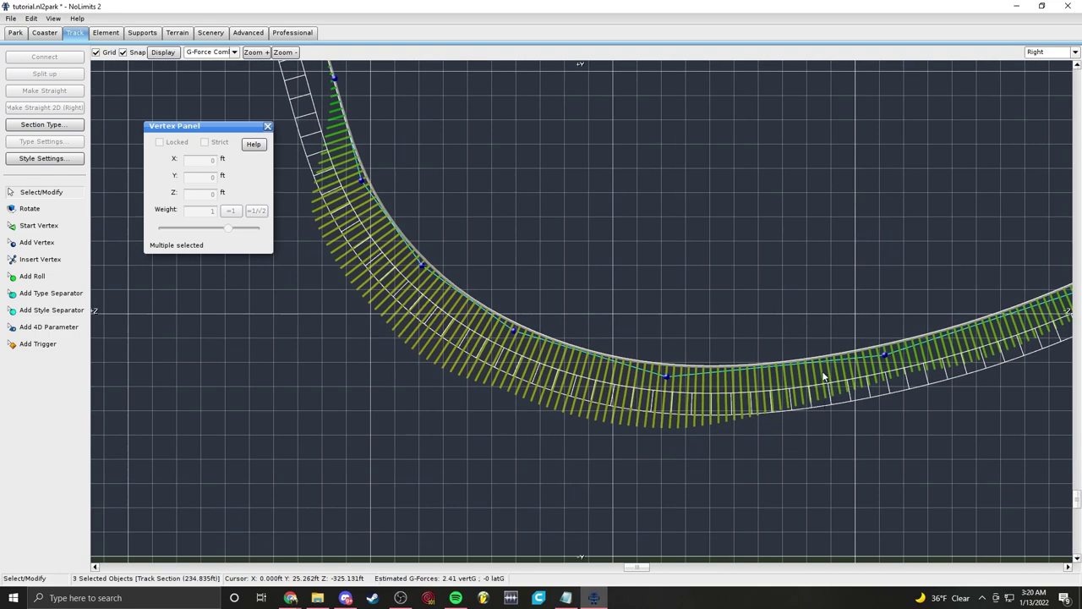
# Step: Tighten the valley exit by pulling its vertices back toward the drop, with the end vertex at about Y 54.13 ft, Z -367.45 ft
pyautogui.moveTo(851, 372); pyautogui.dragTo(697, 332, button='right')
pyautogui.scroll(-2, 645, 285)
pyautogui.moveTo(1000, 181); pyautogui.dragTo(711, 399)
pyautogui.moveTo(721, 353); pyautogui.dragTo(710, 355)
pyautogui.moveTo(720, 356); pyautogui.dragTo(715, 354)
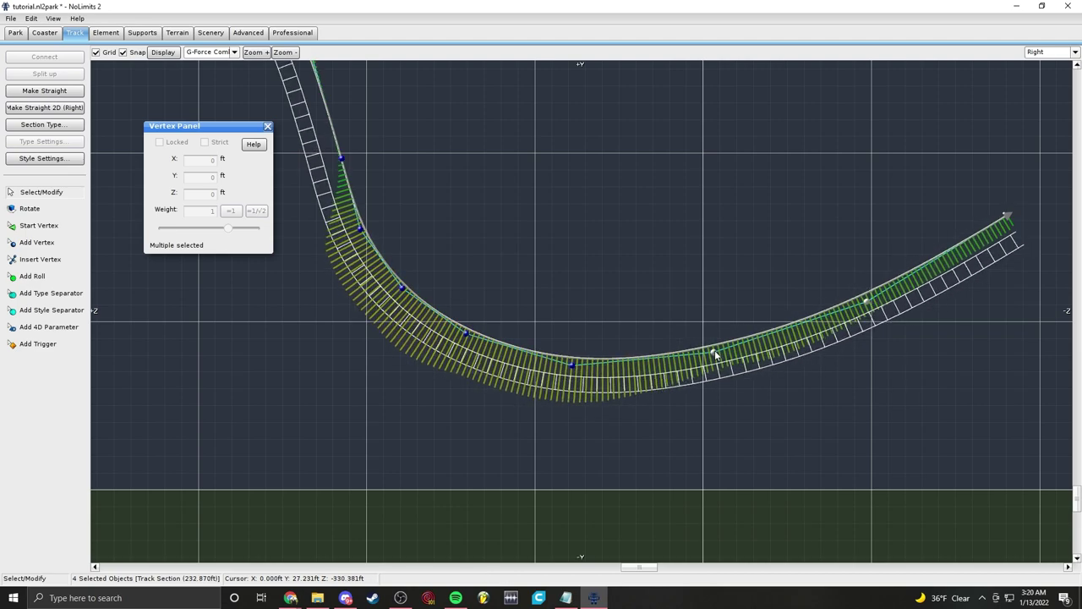
pyautogui.keyDown('shift'); pyautogui.click(715, 353); pyautogui.keyUp('shift')
pyautogui.moveTo(867, 306); pyautogui.dragTo(806, 302)
pyautogui.click(939, 221)
pyautogui.moveTo(938, 221); pyautogui.dragTo(904, 218)
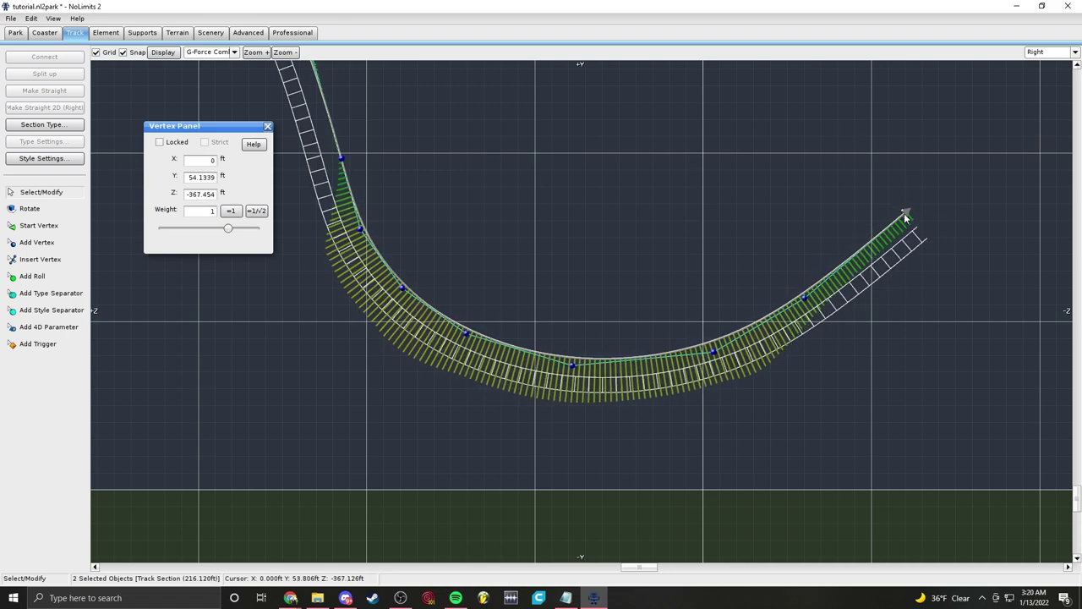
# Step: Clear the selection and examine the G-force comb along the lower drop and valley
pyautogui.scroll(-2, 563, 221)
pyautogui.click(361, 240)
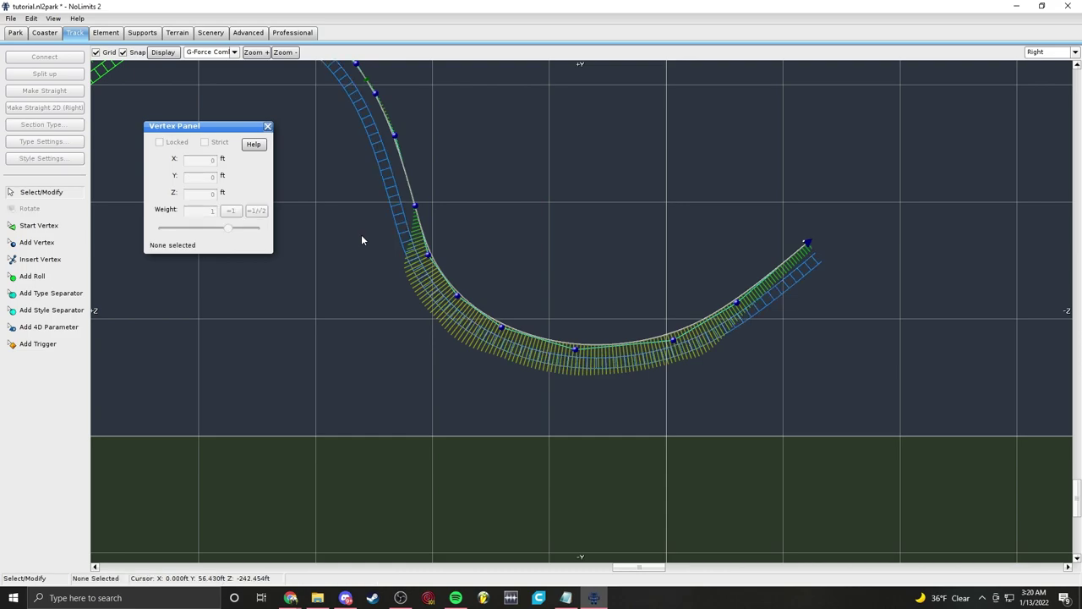
pyautogui.scroll(2, 417, 324)
pyautogui.scroll(-2, 584, 362)
pyautogui.scroll(3, 627, 419)
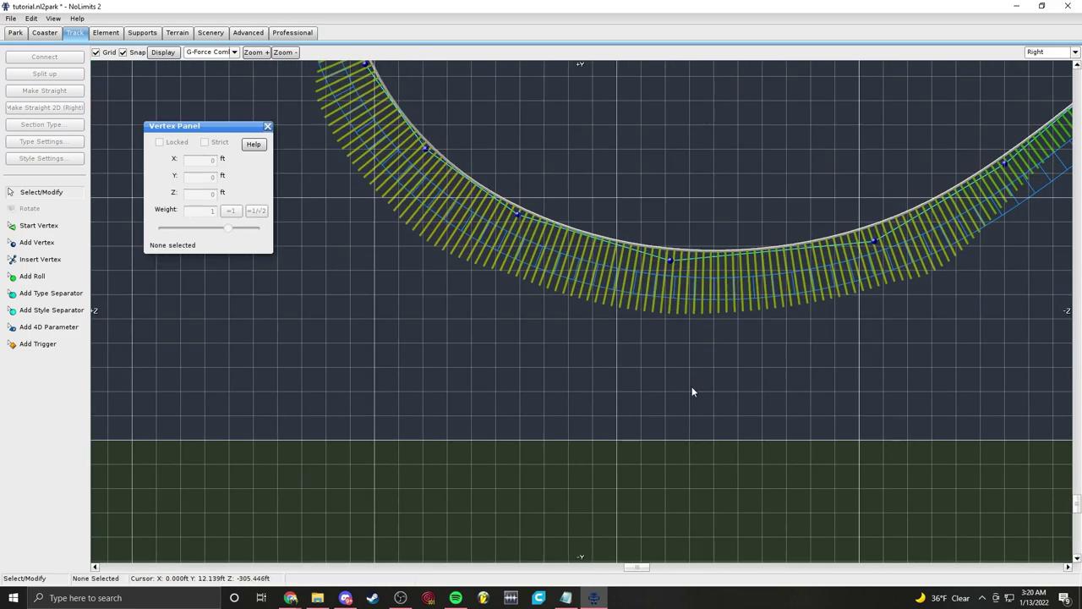
pyautogui.scroll(-3, 702, 403)
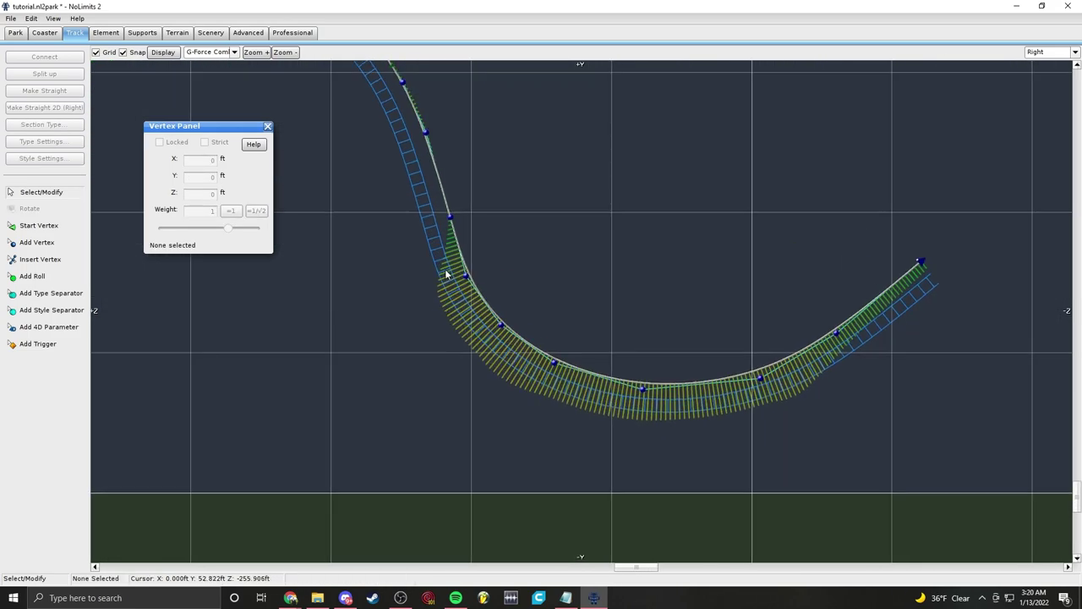
# Step: Select all vertices from the lower drop to the track's end and lower them together closer to the ground
pyautogui.moveTo(376, 253); pyautogui.dragTo(967, 490)
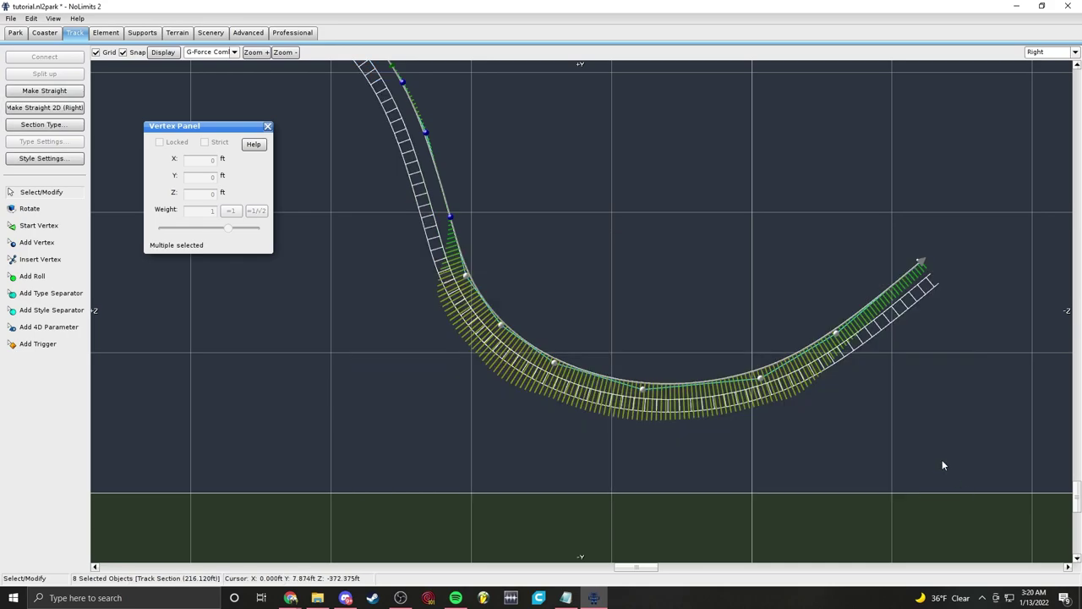
pyautogui.press('Down')
pyautogui.press('Down')
pyautogui.press('Down')
pyautogui.press('Down')
pyautogui.press('Down')
pyautogui.press('Down')
pyautogui.press('Down')
pyautogui.press('Down')
pyautogui.press('Down')
pyautogui.press('Down')
pyautogui.press('Down')
pyautogui.press('Down')
pyautogui.press('Down')
pyautogui.press('Down')
pyautogui.press('Down')
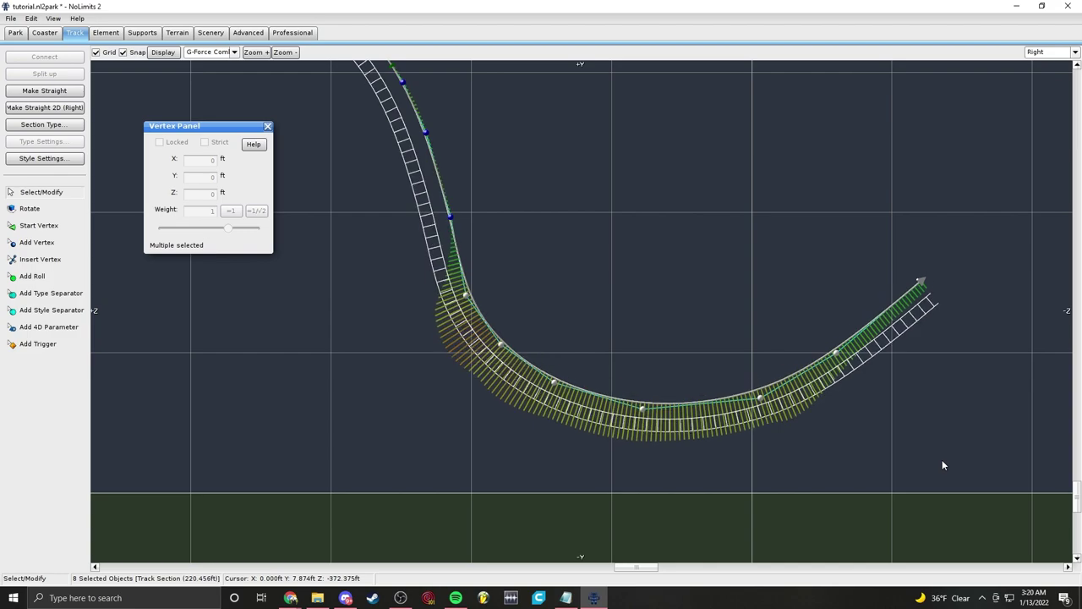
pyautogui.press('Down')
pyautogui.press('Down')
pyautogui.press('Down')
pyautogui.press('Down')
pyautogui.press('Down')
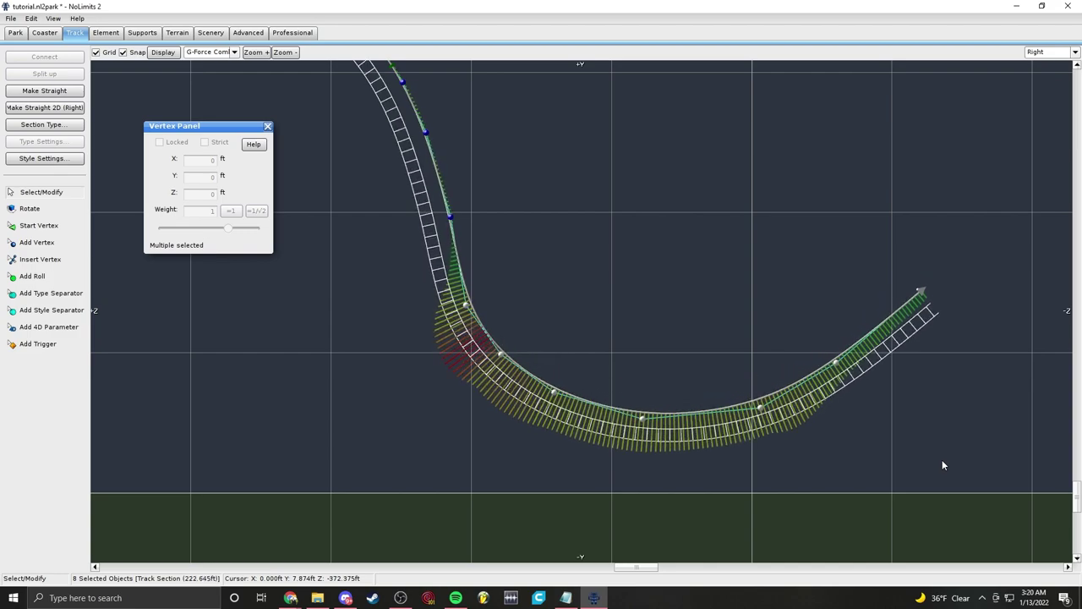
pyautogui.press('Down')
pyautogui.press('Down')
pyautogui.press('Down')
pyautogui.press('Down')
pyautogui.press('Down')
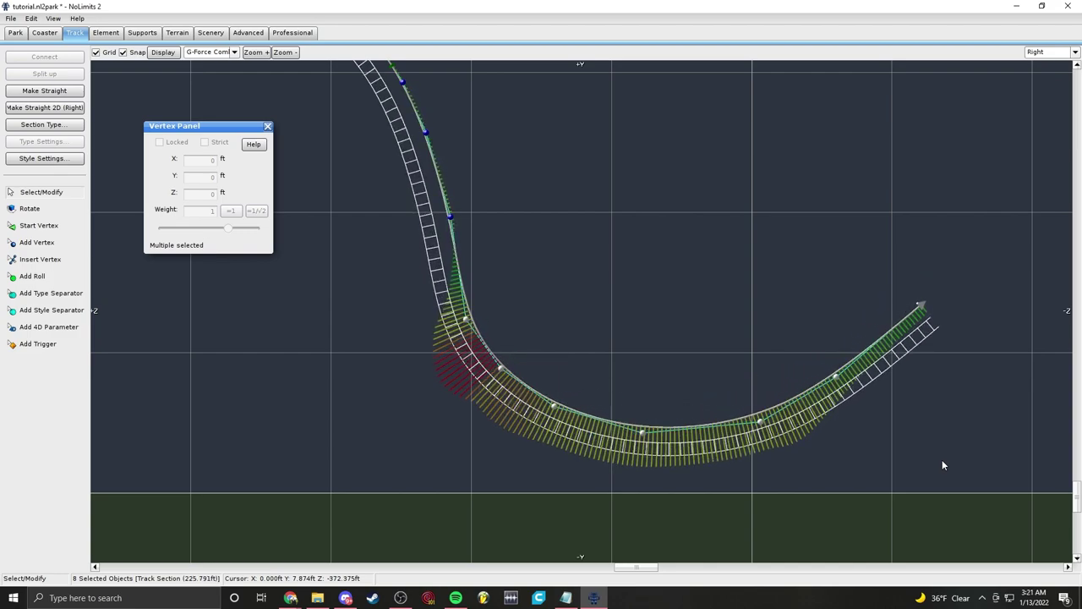
# Step: Shift the selected valley vertices forward, away from the lift hill, and remove the first pull-out vertex from the selection
pyautogui.scroll(2, 511, 300)
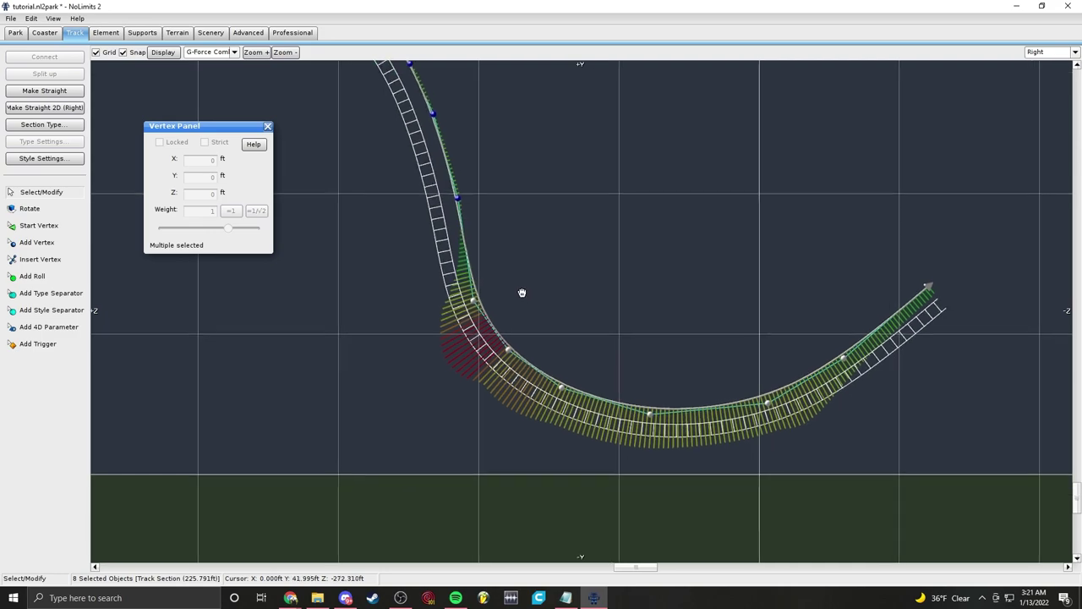
pyautogui.press('Right')
pyautogui.press('Right')
pyautogui.press('Right')
pyautogui.press('Right')
pyautogui.press('Right')
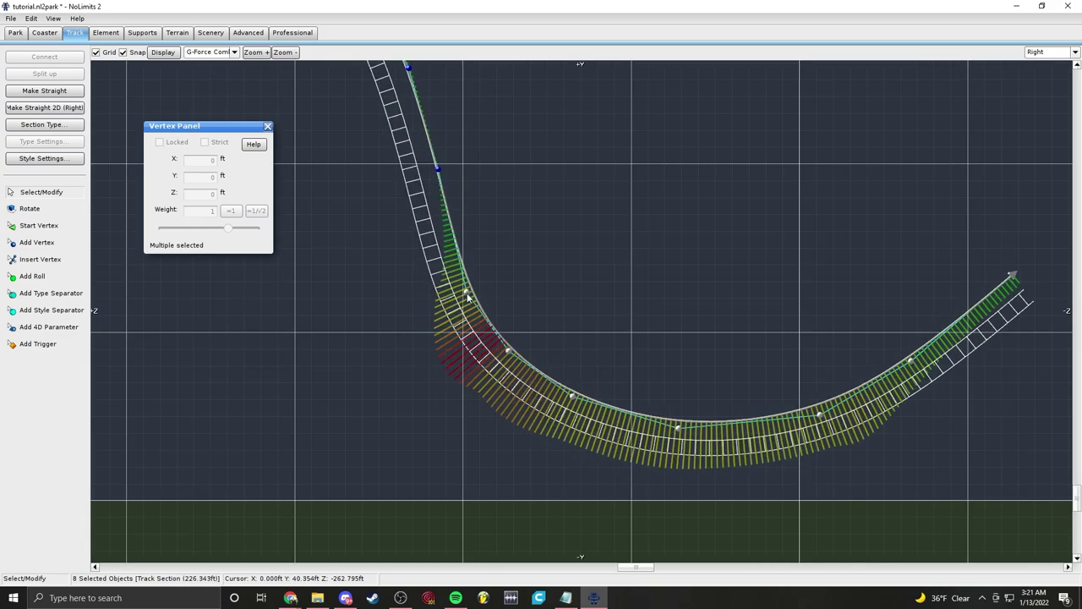
pyautogui.keyDown('ctrl'); pyautogui.click(474, 292); pyautogui.keyUp('ctrl')
# Step: Smooth the valley's G-forces by shifting the remaining vertices successively, deselecting each, and nudge the final two forward
pyautogui.moveTo(514, 349); pyautogui.dragTo(522, 358)
pyautogui.keyDown('ctrl'); pyautogui.click(523, 357); pyautogui.keyUp('ctrl')
pyautogui.moveTo(592, 406); pyautogui.dragTo(598, 405)
pyautogui.keyDown('ctrl'); pyautogui.click(596, 404); pyautogui.keyUp('ctrl')
pyautogui.moveTo(700, 434); pyautogui.dragTo(702, 431)
pyautogui.keyDown('ctrl'); pyautogui.click(702, 431); pyautogui.keyUp('ctrl')
pyautogui.moveTo(841, 420); pyautogui.dragTo(831, 420)
pyautogui.keyDown('ctrl'); pyautogui.click(833, 421); pyautogui.keyUp('ctrl')
pyautogui.press('Right')
pyautogui.press('Right')
pyautogui.press('Right')
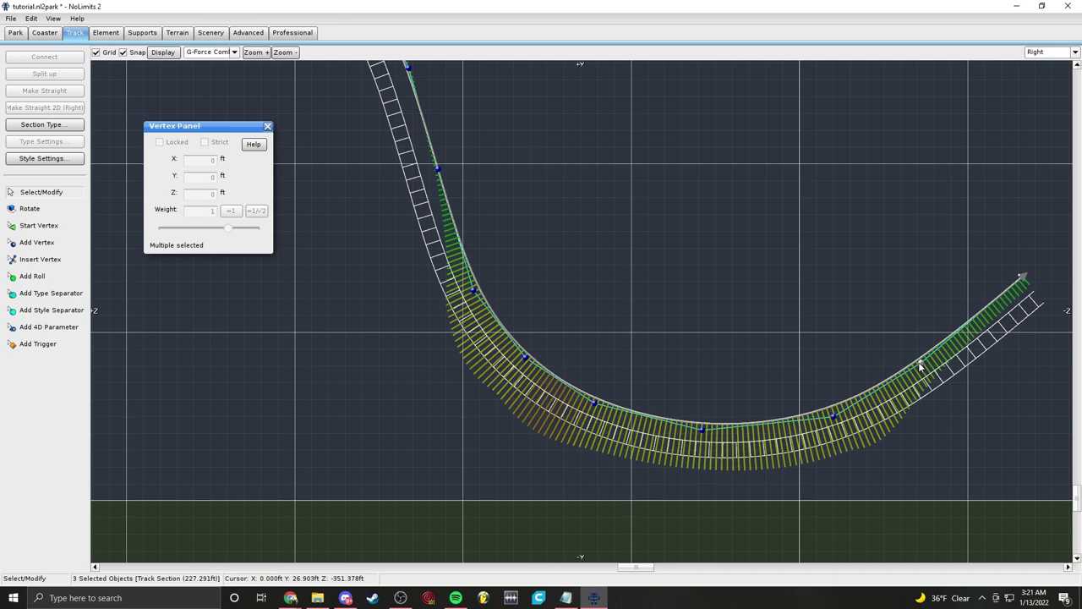
# Step: Clear the selection and inspect the G-force comb over the reshaped drop and valley
pyautogui.click(851, 290)
pyautogui.scroll(-5, 766, 319)
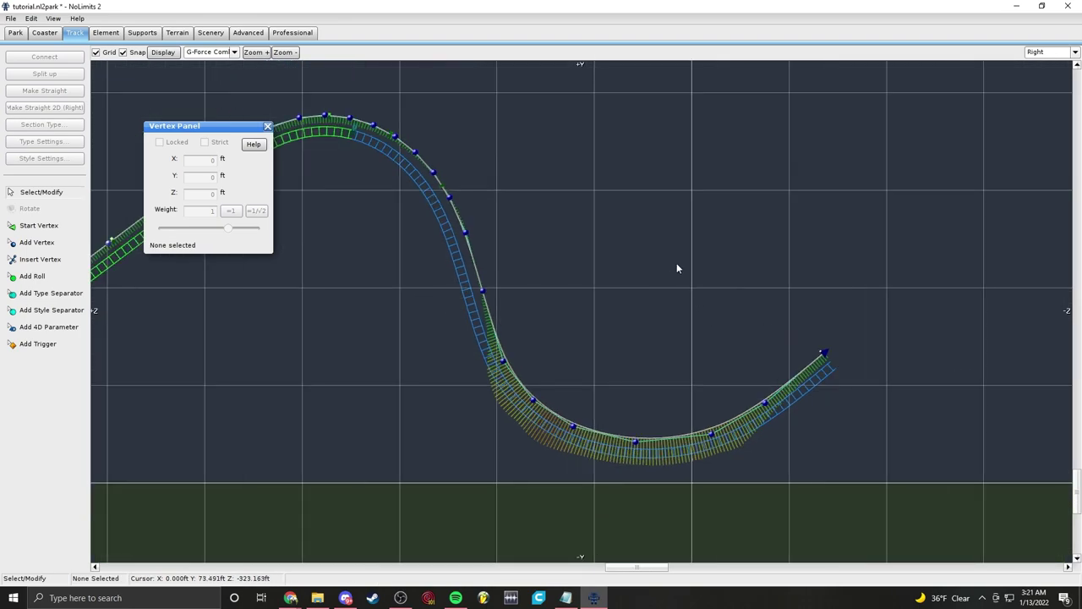
pyautogui.scroll(2, 617, 211)
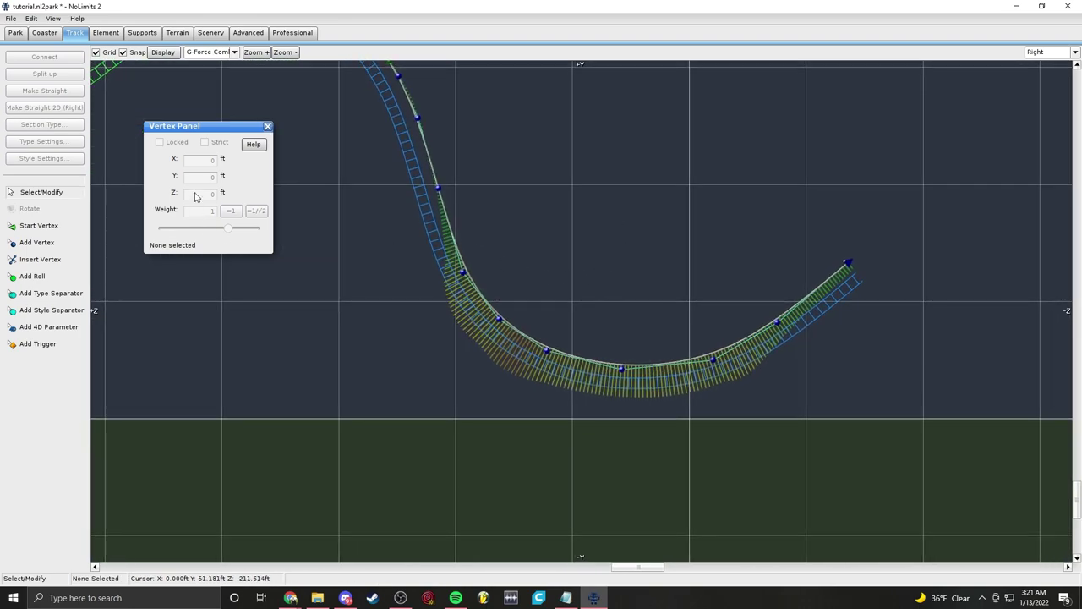
pyautogui.scroll(1, 525, 349)
pyautogui.scroll(1, 418, 279)
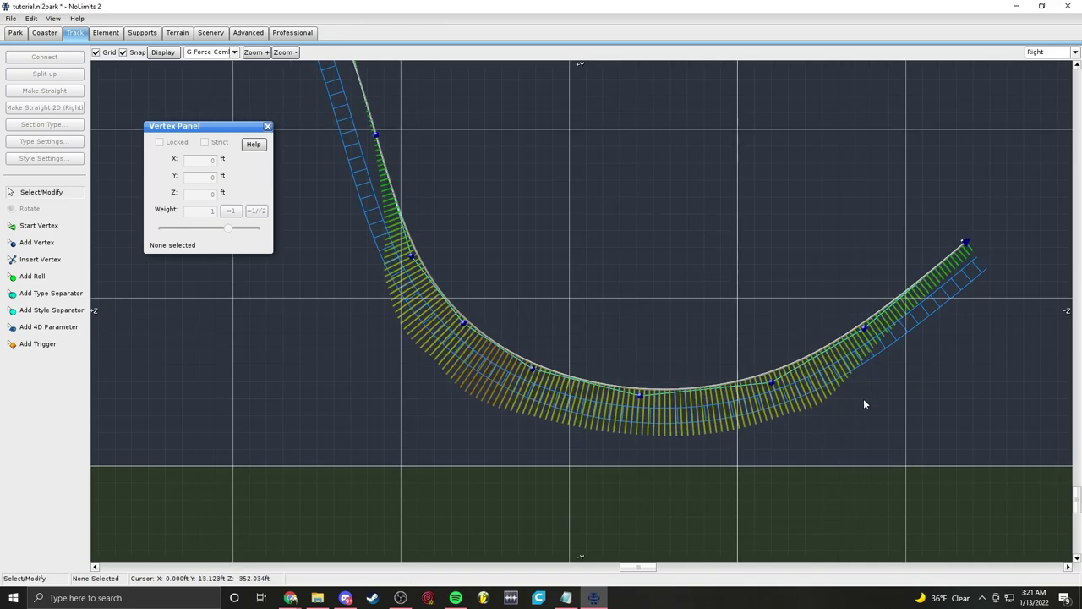
# Step: Try depumping the existing vertices from the lower drop through the valley
pyautogui.moveTo(323, 218); pyautogui.dragTo(850, 481)
pyautogui.click(106, 32)
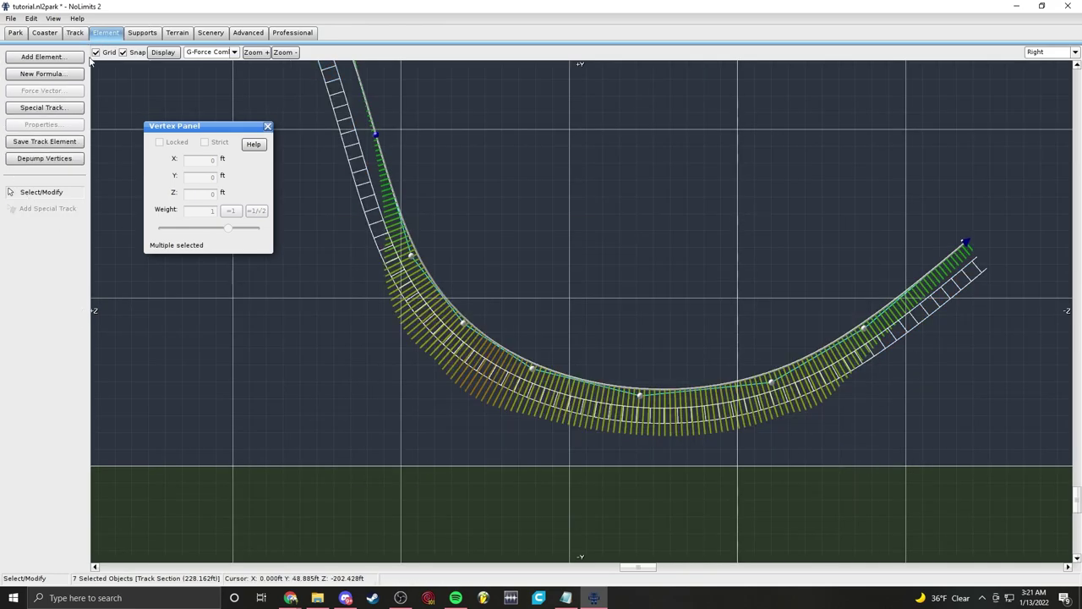
pyautogui.click(34, 163)
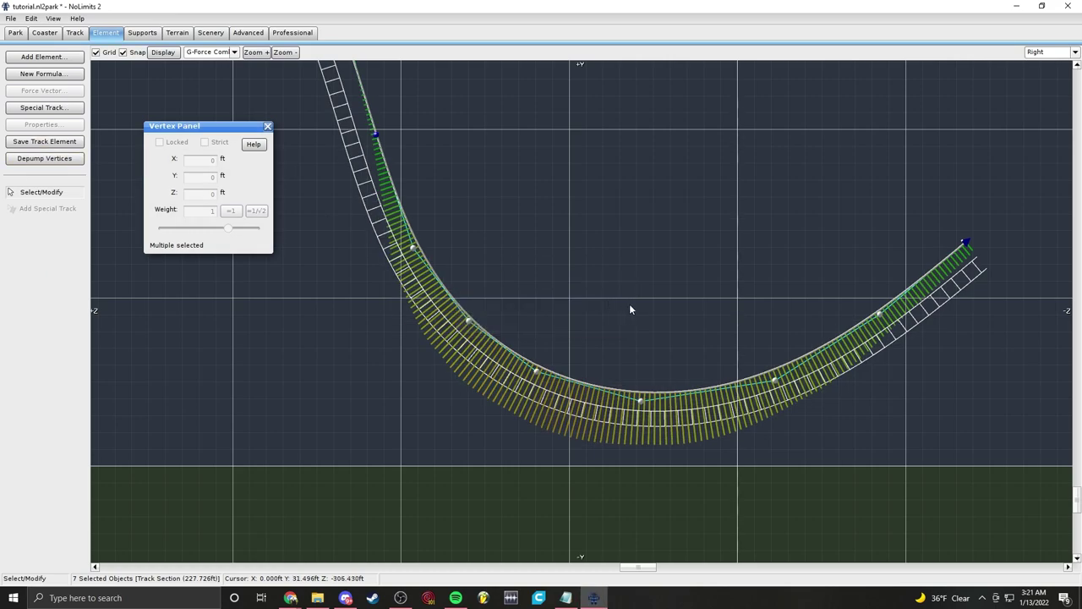
pyautogui.click(678, 285)
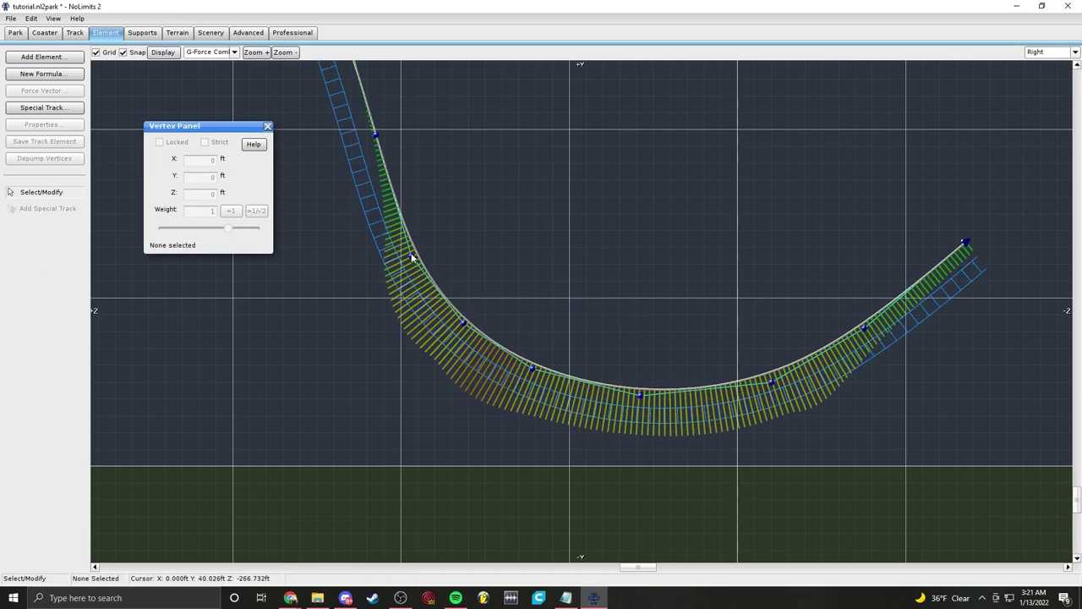
# Step: Insert five extra vertices between the existing ones through the valley, from the pull-out to the final climb
pyautogui.moveTo(426, 265); pyautogui.dragTo(535, 343, button='right')
pyautogui.click(74, 32)
pyautogui.click(38, 264)
pyautogui.moveTo(580, 314); pyautogui.dragTo(560, 186, button='right')
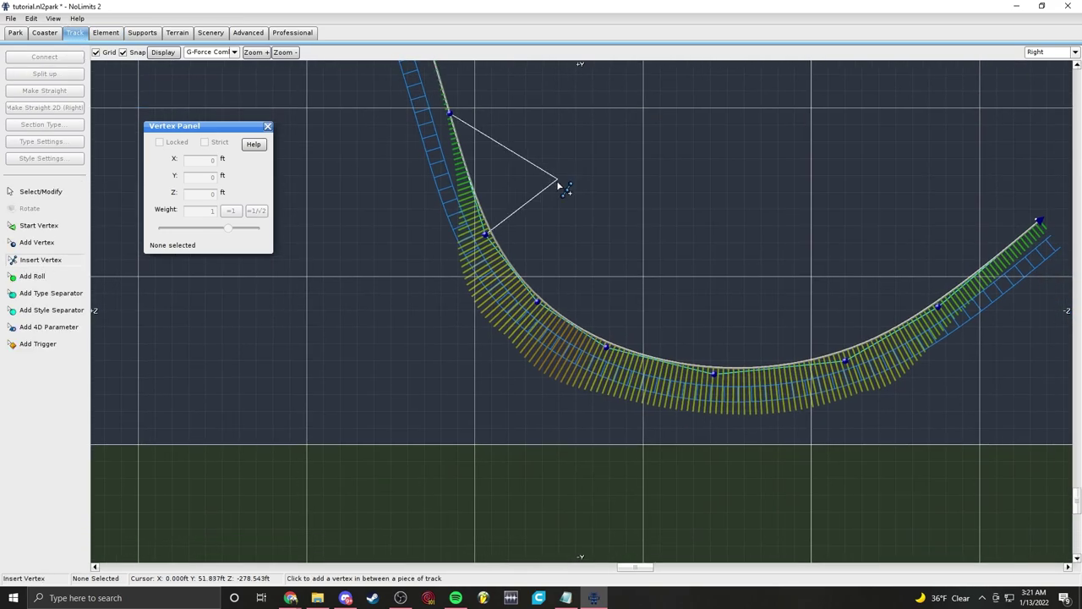
pyautogui.click(495, 294)
pyautogui.click(551, 350)
pyautogui.click(663, 390)
pyautogui.click(780, 386)
pyautogui.click(964, 302)
pyautogui.press('Escape')
# Step: Select all valley vertices, including the inserted ones, depump them to smooth the curve, and clear the selection
pyautogui.moveTo(401, 208); pyautogui.dragTo(964, 486)
pyautogui.click(114, 30)
pyautogui.click(71, 159)
pyautogui.click(46, 159)
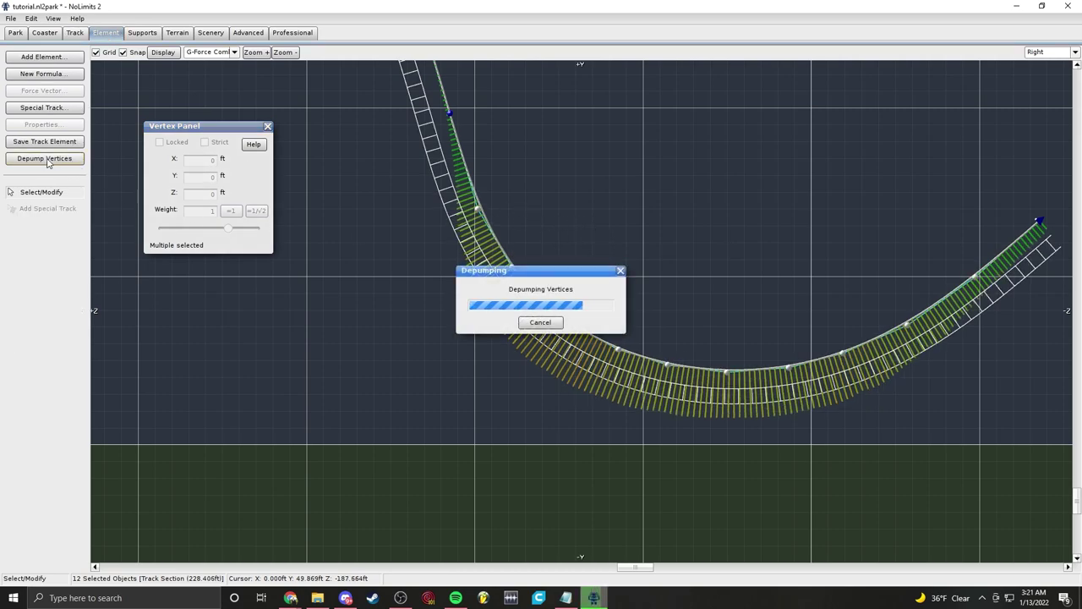
pyautogui.moveTo(633, 225); pyautogui.dragTo(568, 188, button='right')
pyautogui.scroll(1, 622, 186)
pyautogui.click(621, 173)
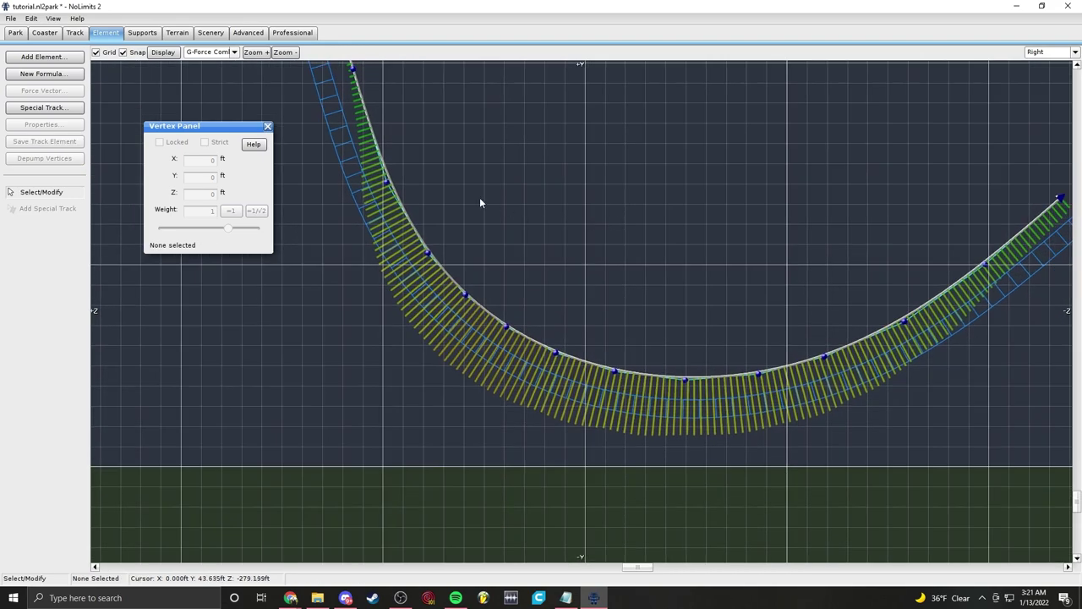
pyautogui.moveTo(452, 195); pyautogui.dragTo(510, 269, button='right')
pyautogui.scroll(-2, 613, 285)
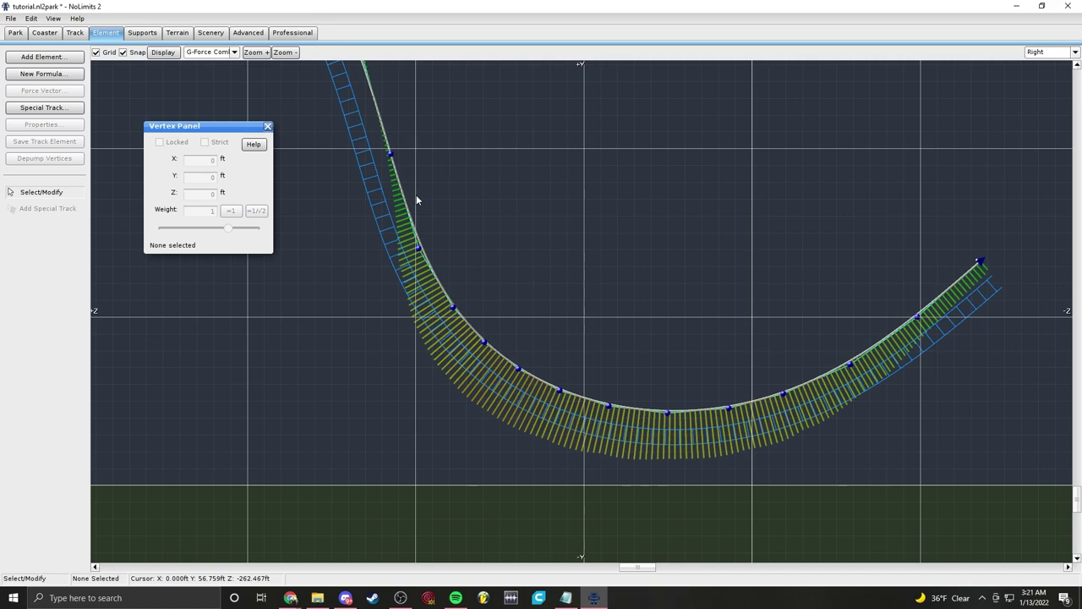
pyautogui.moveTo(646, 250); pyautogui.dragTo(685, 275, button='right')
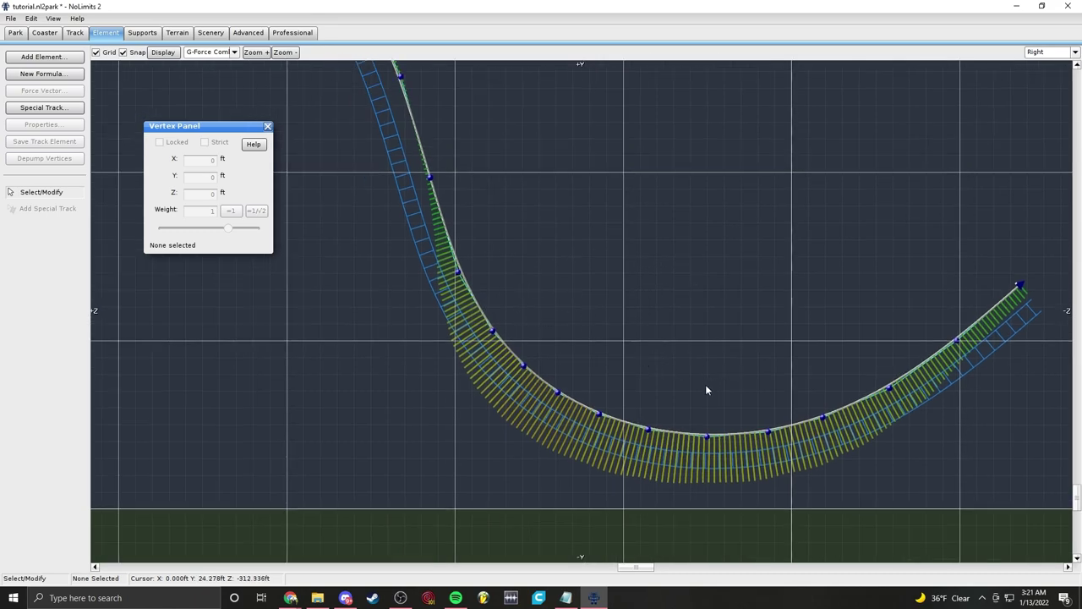
pyautogui.moveTo(568, 276); pyautogui.dragTo(611, 308, button='right')
# Step: Travel along the drop and valley in the Track view and examine how smoothly the rail flows
pyautogui.click(1052, 52)
pyautogui.click(1047, 119)
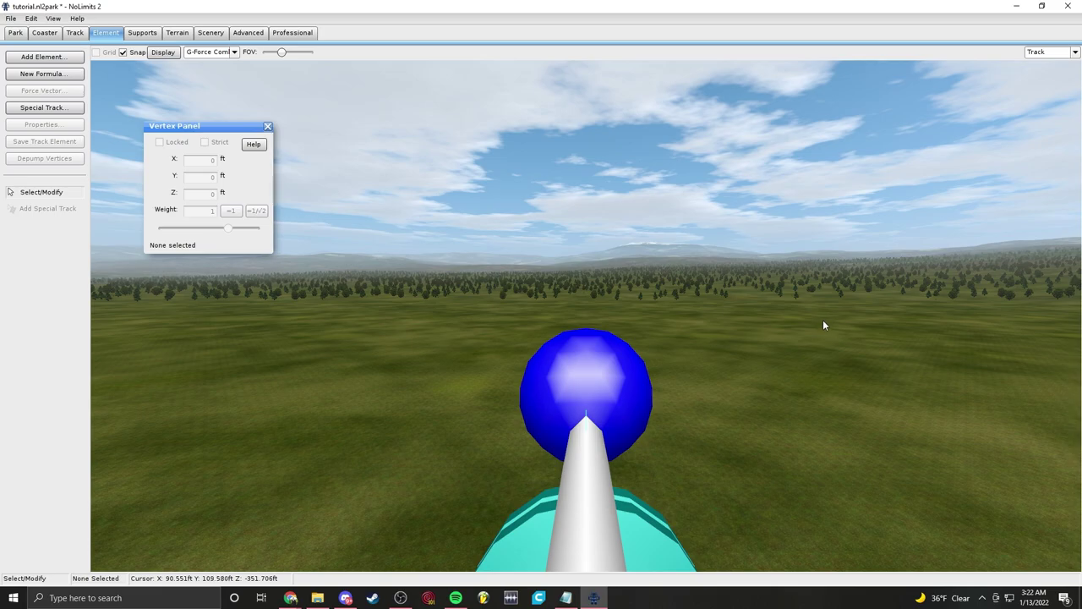
pyautogui.scroll(8, 832, 322)
pyautogui.scroll(10, 845, 323)
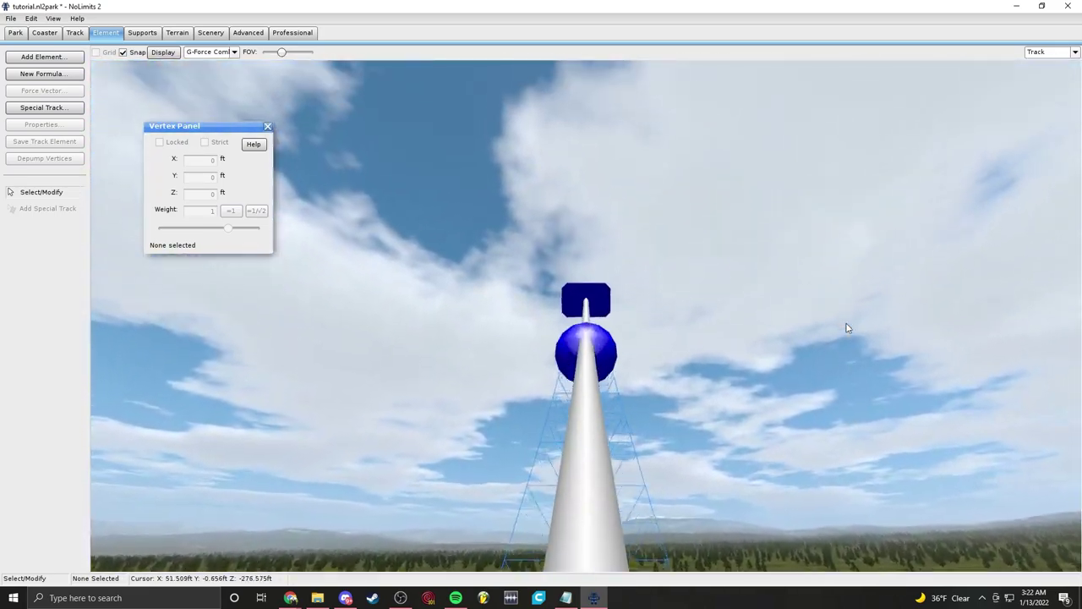
pyautogui.moveTo(848, 328); pyautogui.dragTo(846, 324, button='right')
pyautogui.scroll(-3, 762, 326)
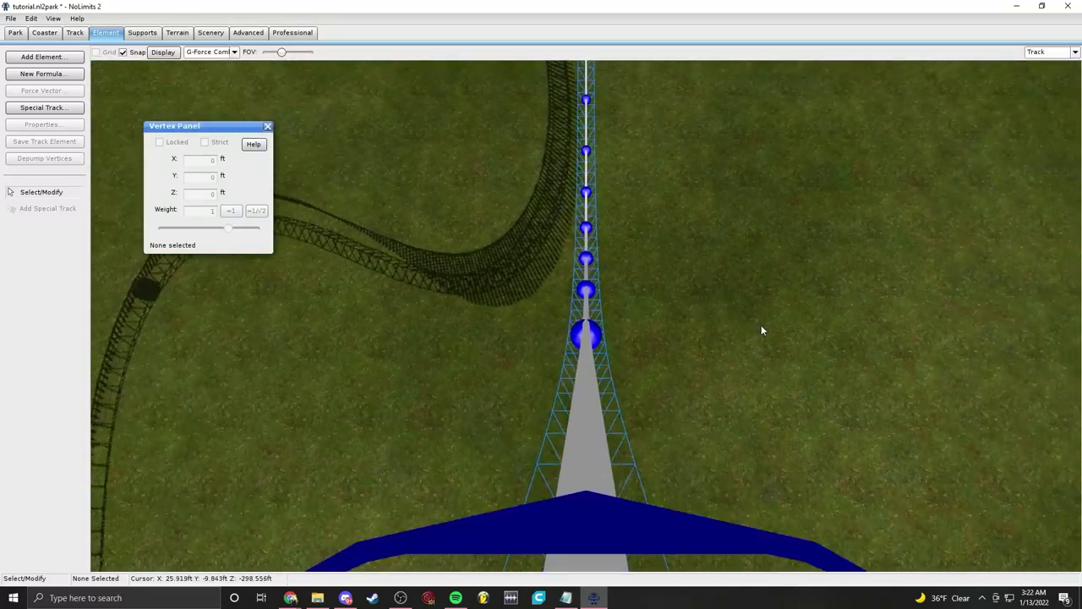
pyautogui.scroll(5, 761, 331)
pyautogui.scroll(-4, 761, 331)
pyautogui.scroll(2, 761, 331)
pyautogui.click(1052, 52)
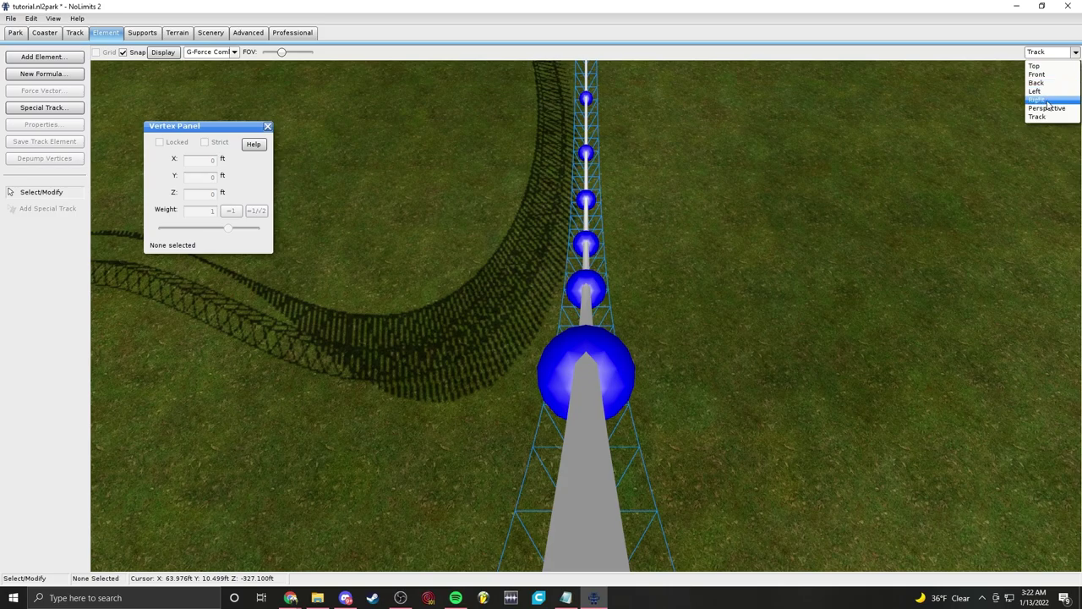
pyautogui.click(1049, 102)
pyautogui.moveTo(431, 183); pyautogui.dragTo(257, 95, button='right')
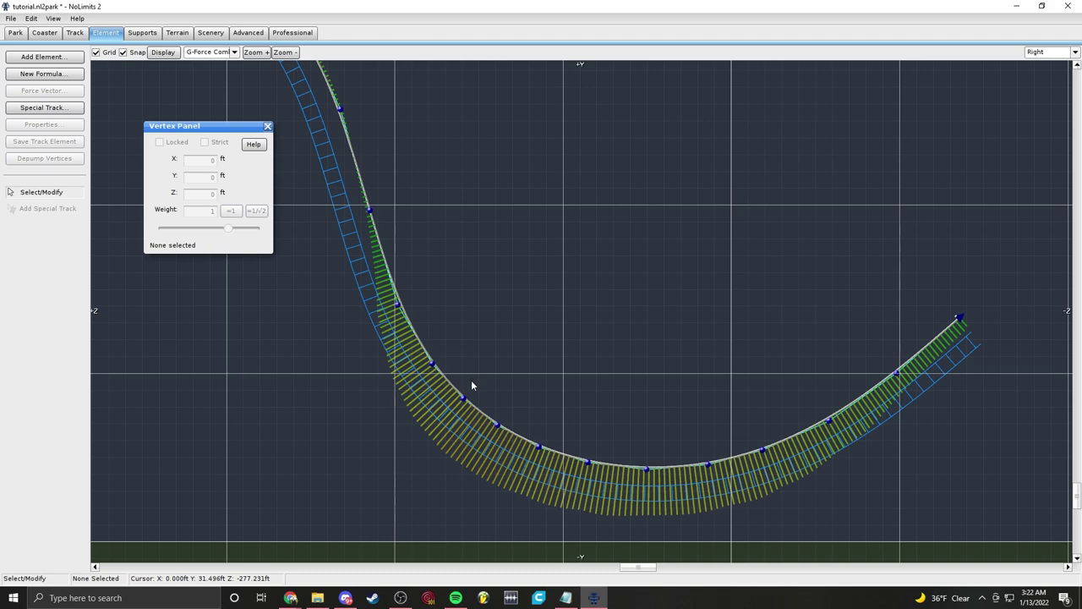
# Step: Check the valley's G-force comb from the right side and travel along the track to its end once more
pyautogui.scroll(2, 556, 299)
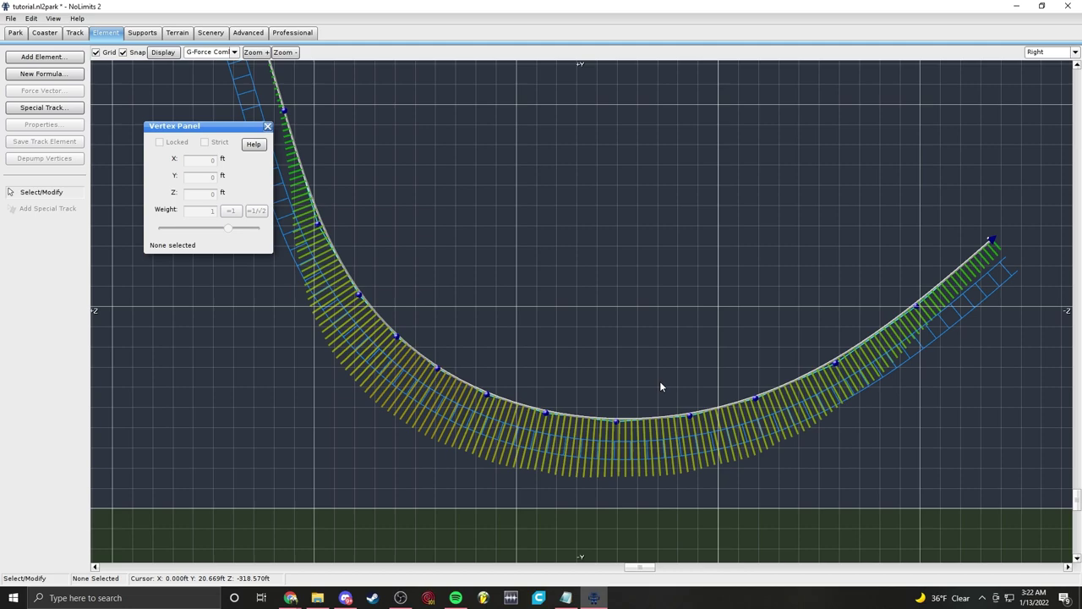
pyautogui.moveTo(637, 308); pyautogui.dragTo(632, 321, button='right')
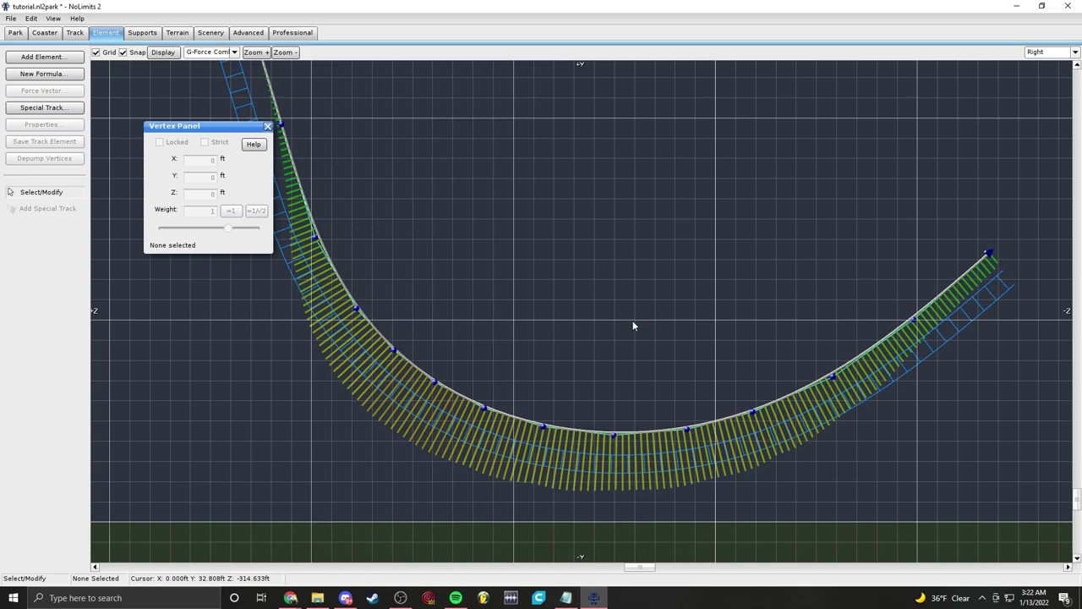
pyautogui.click(1054, 54)
pyautogui.click(1048, 109)
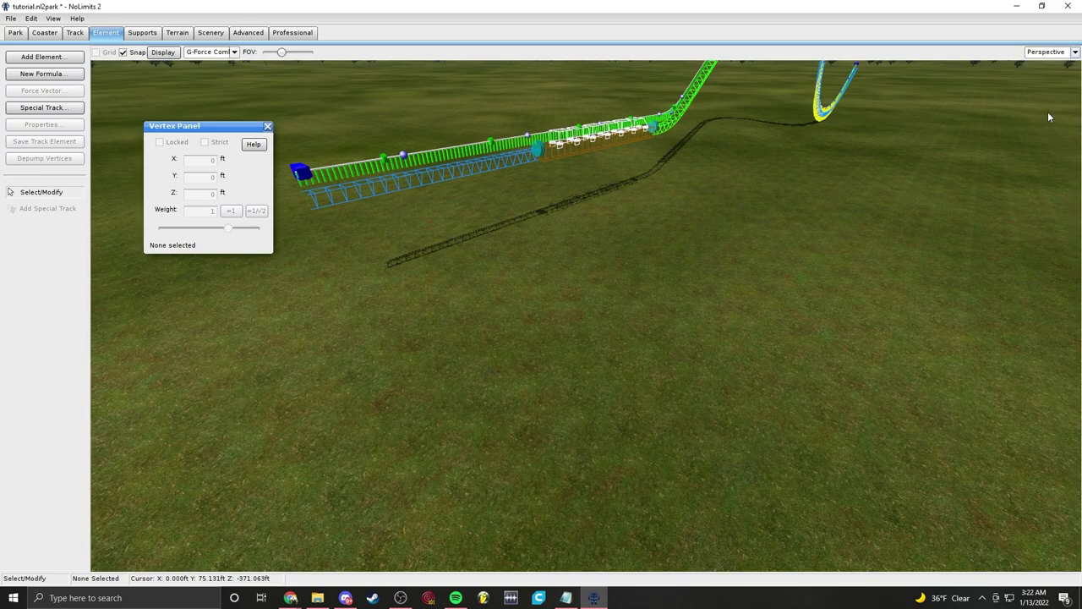
pyautogui.click(1057, 56)
pyautogui.click(1049, 118)
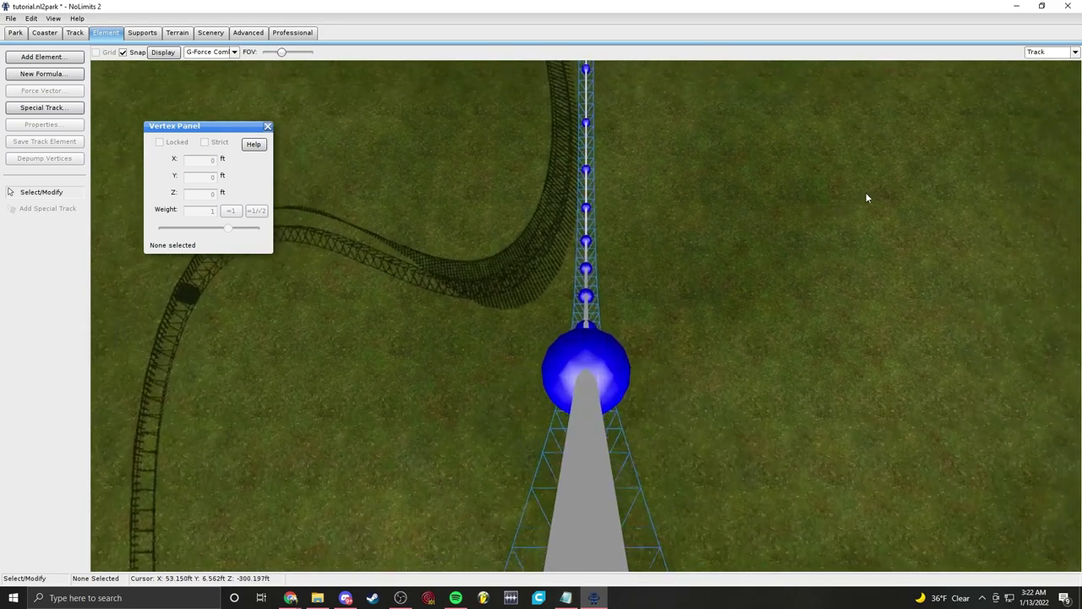
pyautogui.scroll(15, 829, 258)
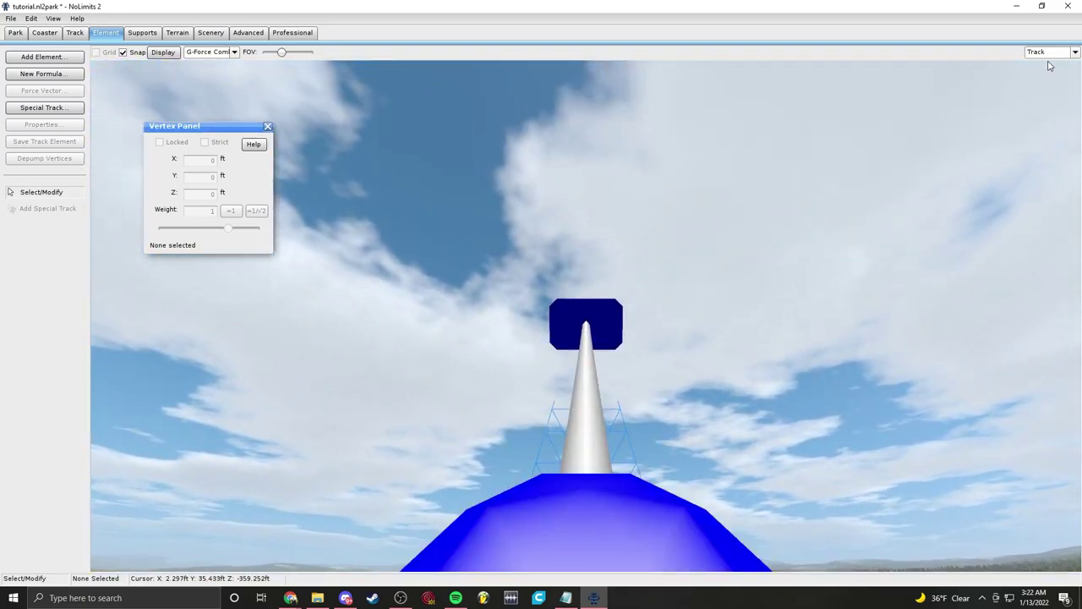
pyautogui.click(1057, 51)
pyautogui.click(1047, 97)
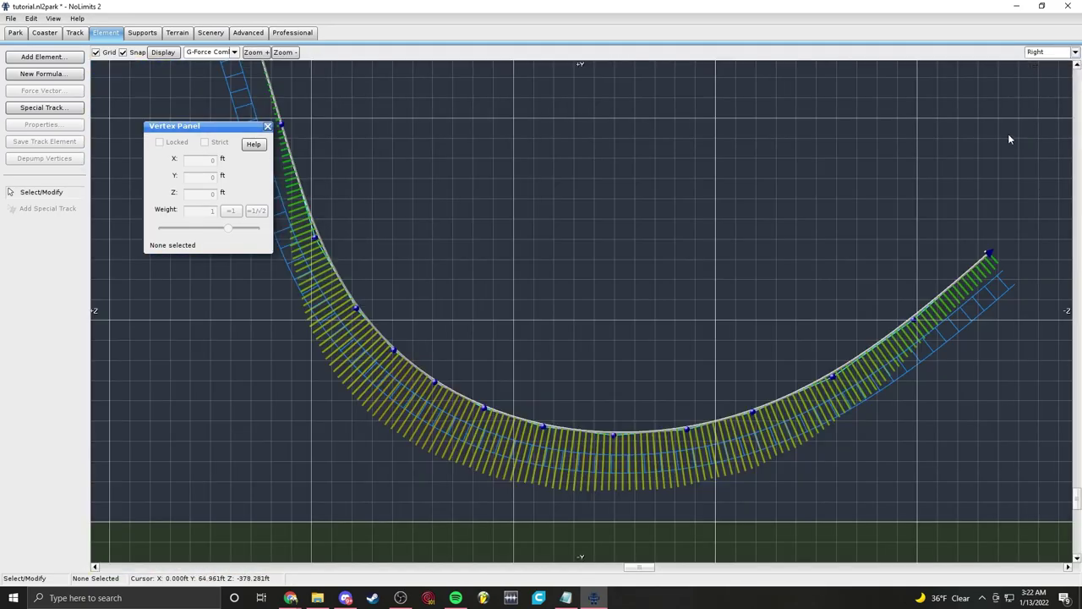
# Step: Add roll points at intervals along the first drop and through the valley to its exit
pyautogui.click(74, 32)
pyautogui.click(38, 282)
pyautogui.moveTo(317, 262); pyautogui.dragTo(637, 428, button='right')
pyautogui.scroll(-2, 637, 428)
pyautogui.moveTo(477, 124); pyautogui.dragTo(508, 183, button='right')
pyautogui.click(498, 163)
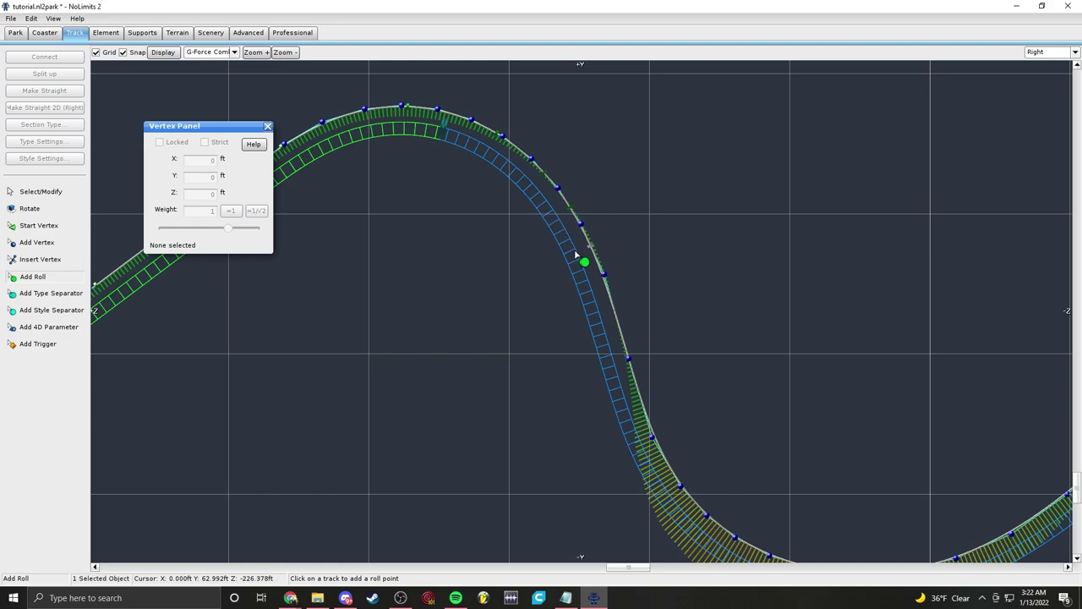
pyautogui.click(614, 418)
pyautogui.moveTo(727, 441); pyautogui.dragTo(642, 349, button='right')
pyautogui.click(576, 397)
pyautogui.click(644, 460)
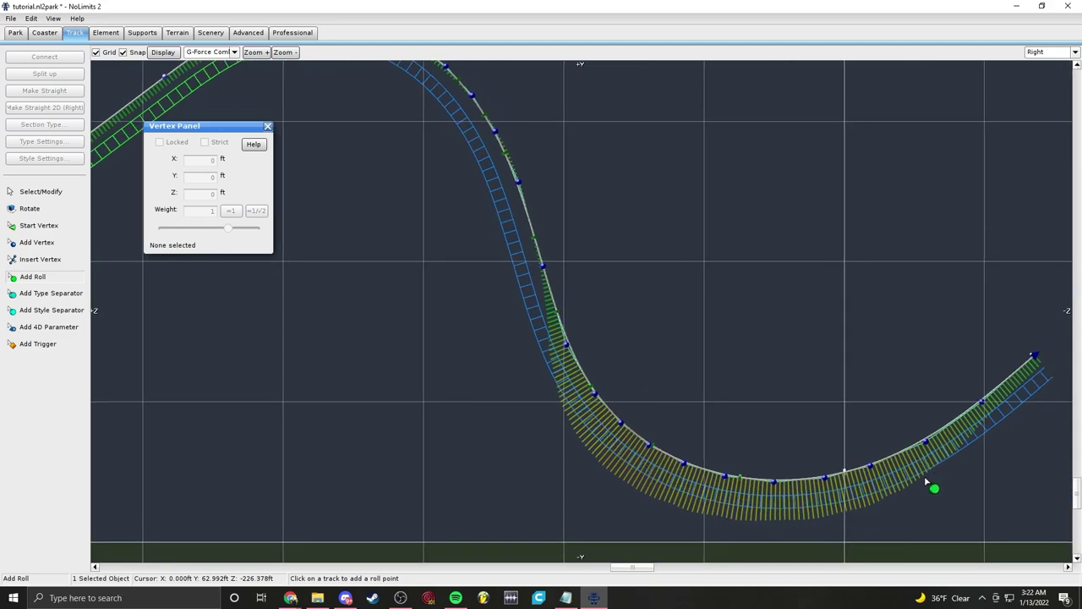
pyautogui.click(41, 191)
# Step: Examine the layout from the station over the lift hill and first drop to the valley's exit
pyautogui.moveTo(691, 218); pyautogui.dragTo(577, 188, button='right')
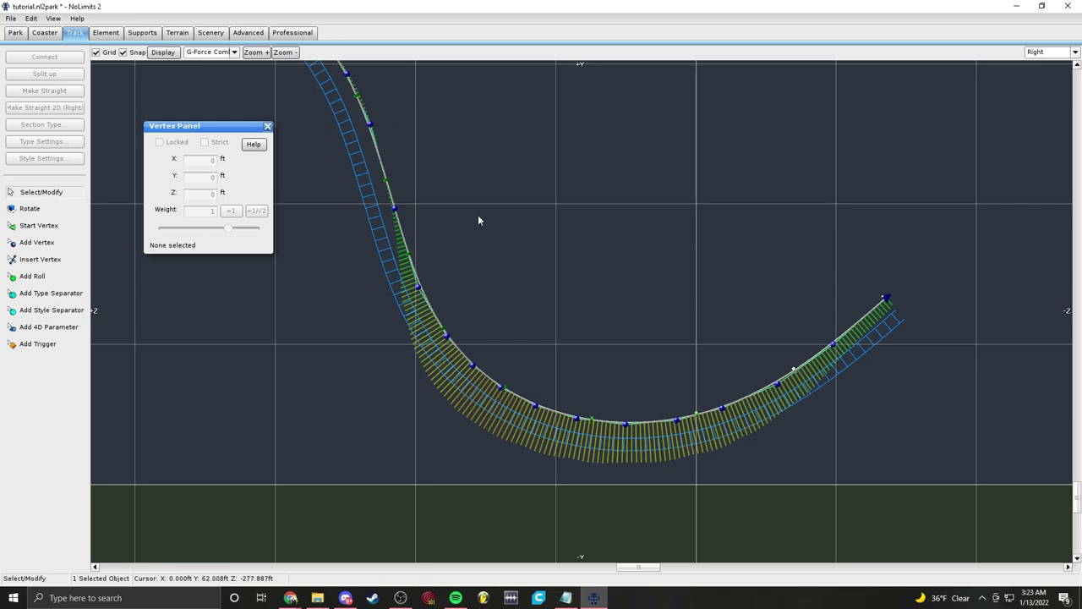
pyautogui.moveTo(475, 197); pyautogui.dragTo(719, 272, button='right')
pyautogui.scroll(-3, 717, 273)
pyautogui.moveTo(472, 291); pyautogui.dragTo(606, 331, button='right')
pyautogui.scroll(-1, 617, 332)
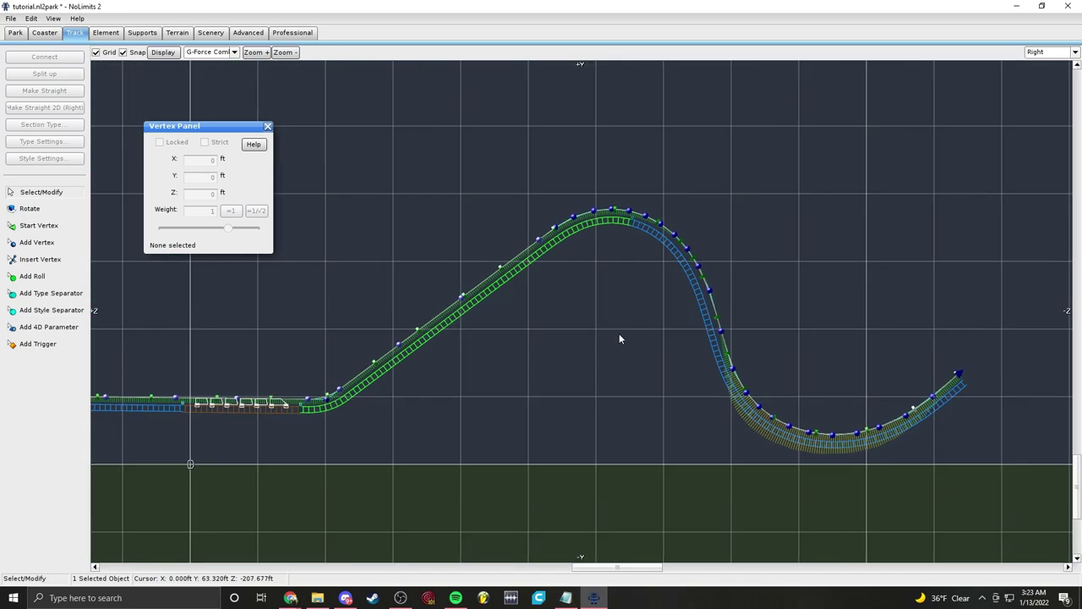
pyautogui.moveTo(693, 324); pyautogui.dragTo(647, 334, button='right')
pyautogui.moveTo(368, 395); pyautogui.dragTo(384, 415, button='right')
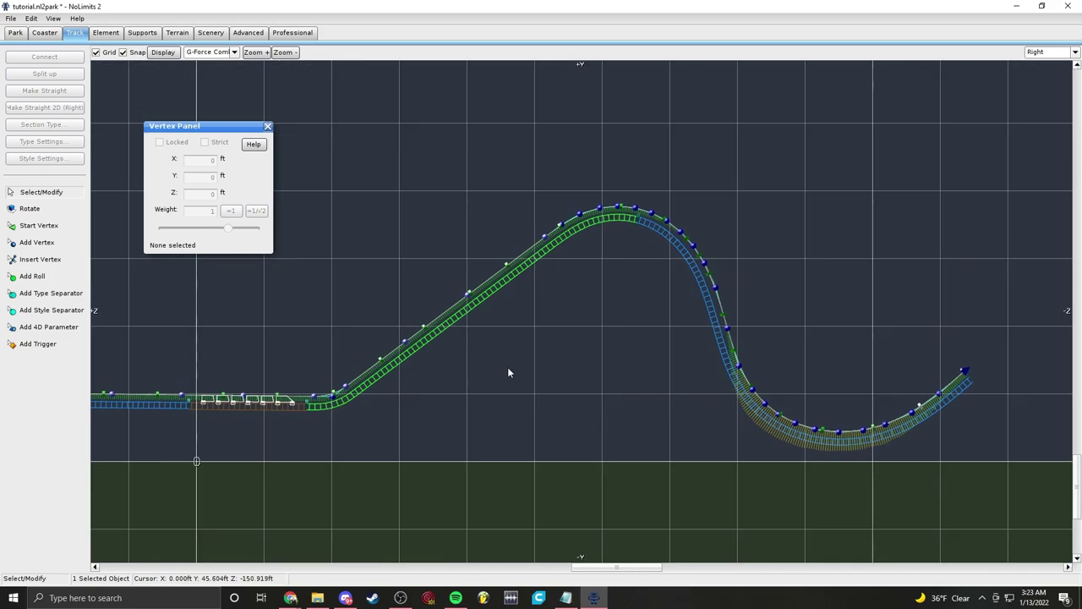
pyautogui.moveTo(399, 394); pyautogui.dragTo(691, 366, button='right')
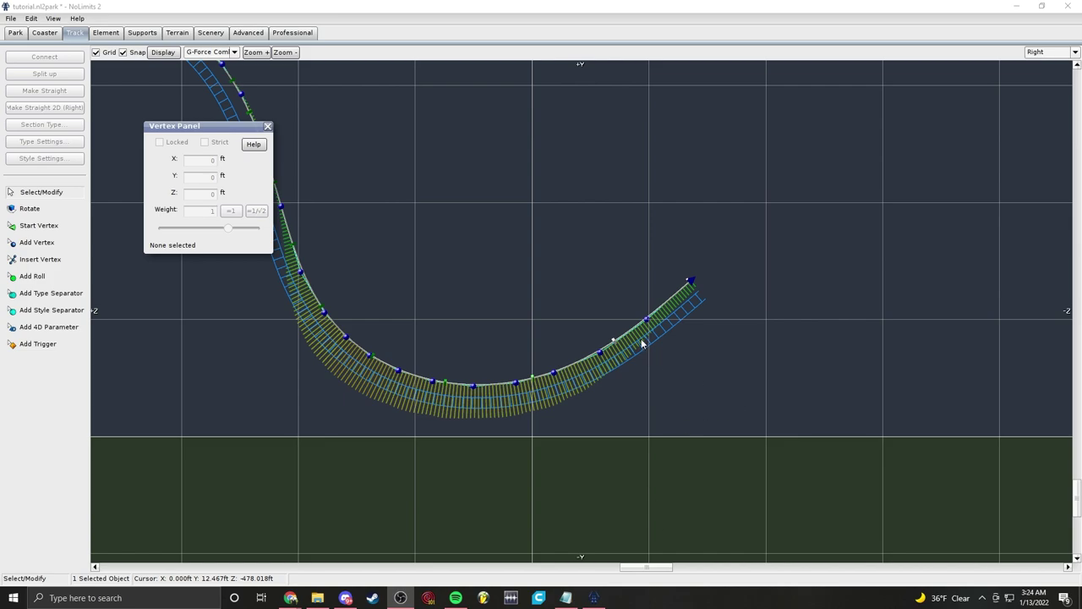
pyautogui.scroll(4, 535, 312)
pyautogui.scroll(-3, 678, 377)
pyautogui.moveTo(825, 344); pyautogui.dragTo(709, 334, button='right')
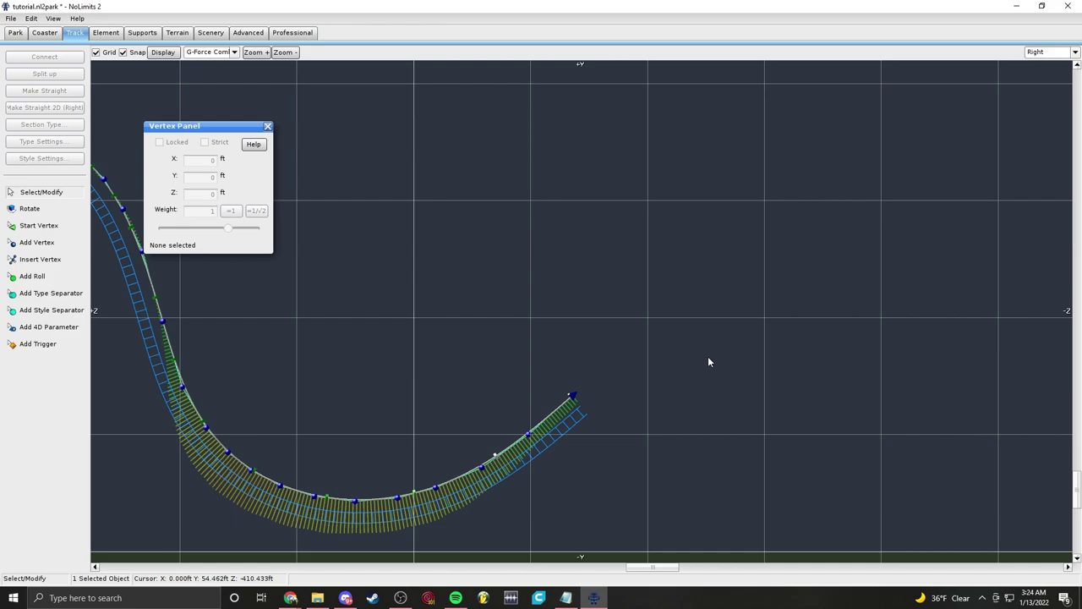
pyautogui.moveTo(556, 346); pyautogui.dragTo(493, 331, button='right')
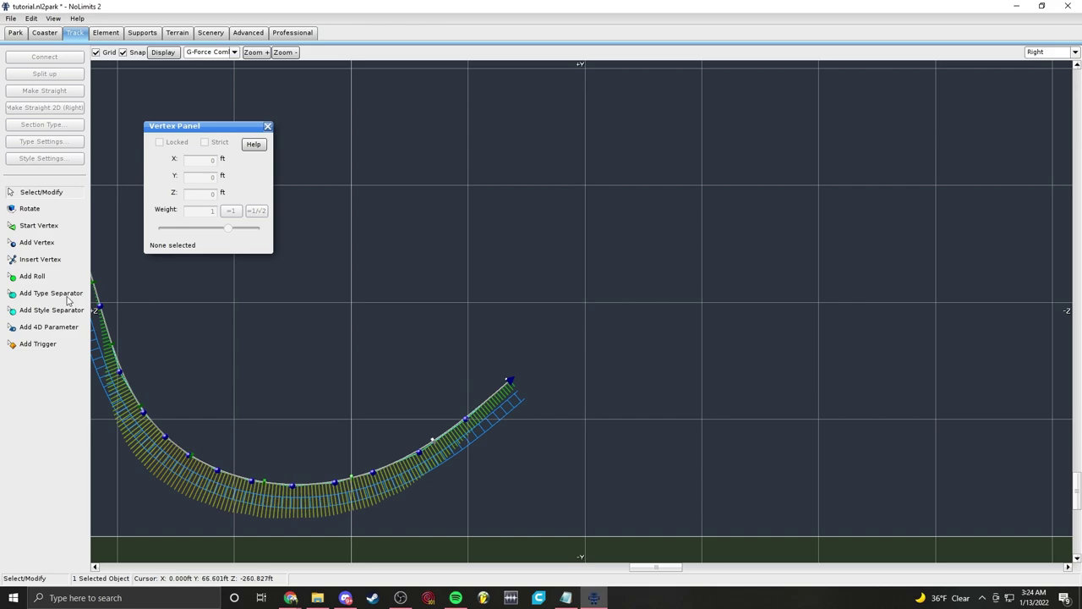
# Step: Extend the track from the valley's exit with five vertices that climb and crest a rounded second hill
pyautogui.click(36, 242)
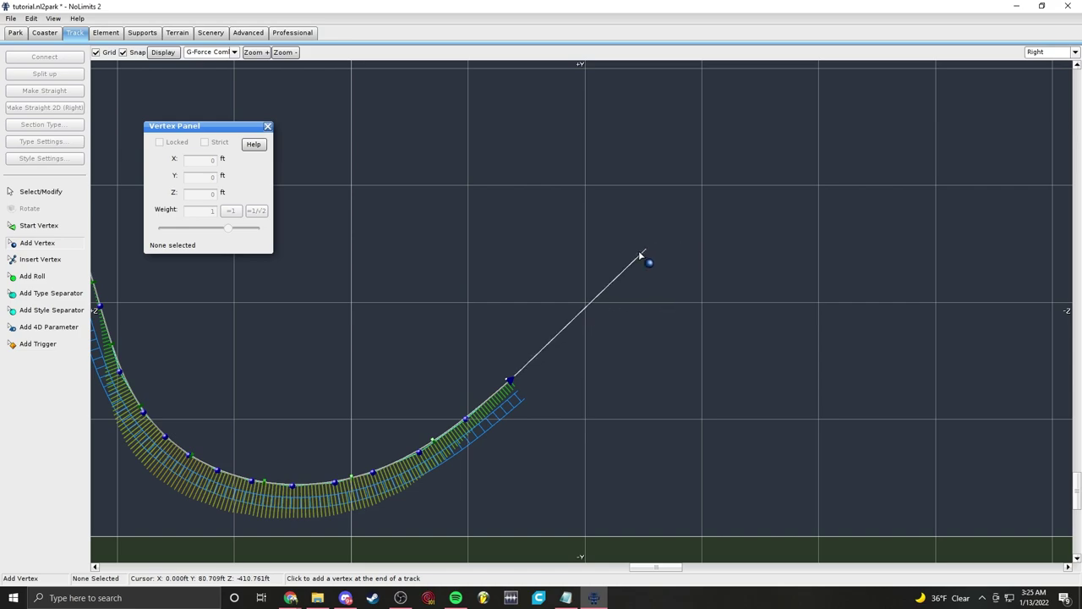
pyautogui.moveTo(570, 312); pyautogui.dragTo(665, 306, button='middle')
pyautogui.moveTo(666, 309); pyautogui.dragTo(616, 316, button='right')
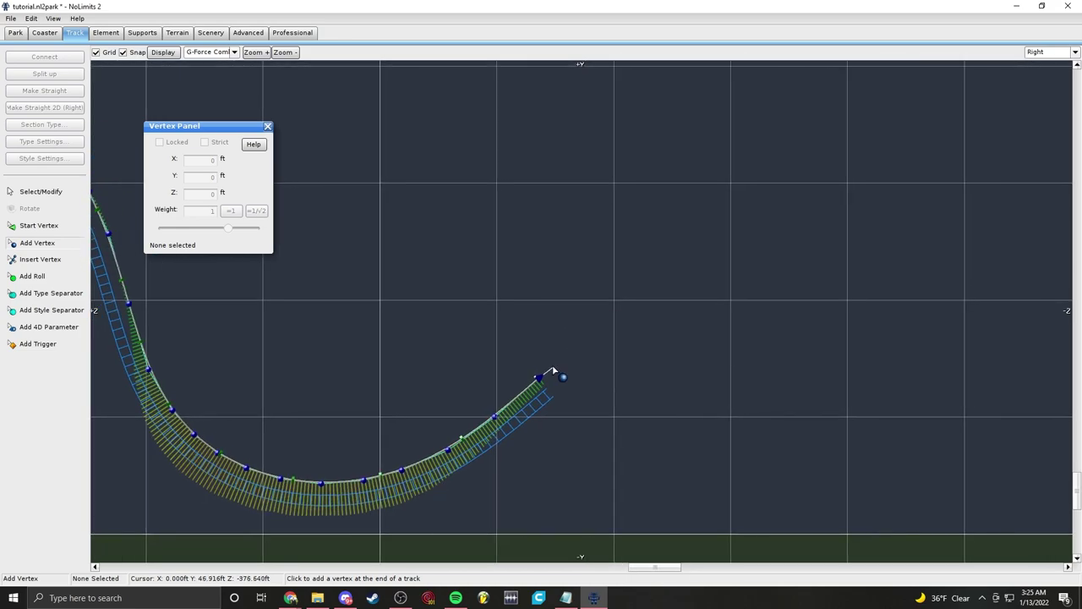
pyautogui.scroll(1, 591, 354)
pyautogui.moveTo(545, 377); pyautogui.dragTo(715, 366, button='right')
pyautogui.scroll(1, 717, 365)
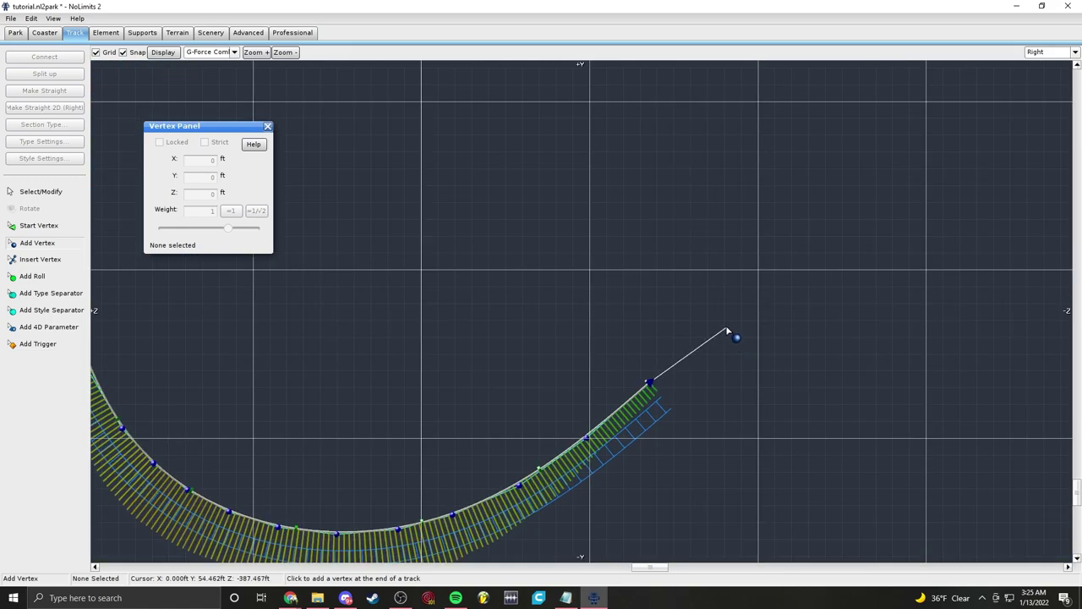
pyautogui.moveTo(727, 330); pyautogui.dragTo(534, 362, button='right')
pyautogui.scroll(-1, 534, 362)
pyautogui.click(550, 333)
pyautogui.click(636, 273)
pyautogui.click(751, 242)
pyautogui.click(885, 244)
pyautogui.click(1006, 276)
# Step: Continue the track down the far side of the second hill with three more vertices
pyautogui.moveTo(933, 300); pyautogui.dragTo(645, 261, button='right')
pyautogui.click(800, 336)
pyautogui.click(930, 420)
pyautogui.click(1034, 463)
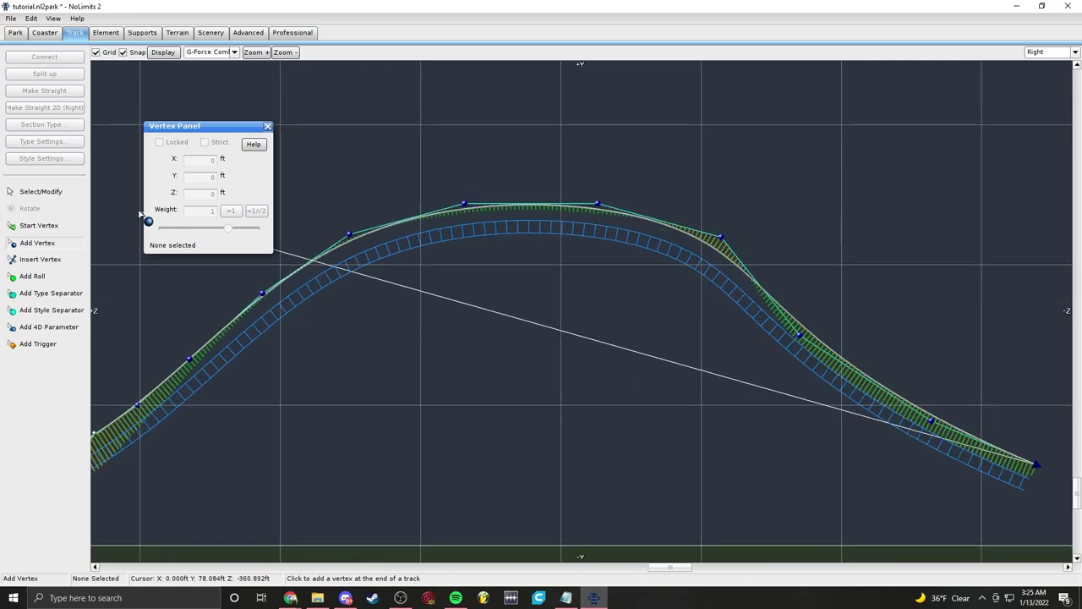
pyautogui.click(83, 194)
# Step: Select the second hill's vertices from the upper climb onward, shift them slightly forward, and remove the first one from the selection
pyautogui.moveTo(484, 334); pyautogui.dragTo(902, 317, button='right')
pyautogui.scroll(-4, 902, 317)
pyautogui.moveTo(516, 288); pyautogui.dragTo(458, 257, button='right')
pyautogui.scroll(3, 548, 285)
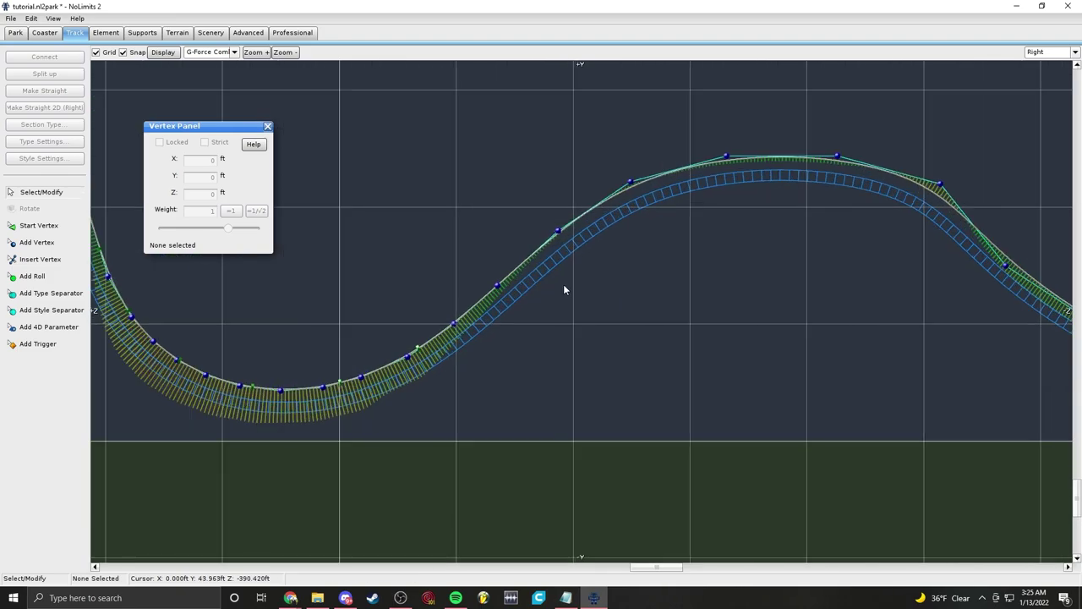
pyautogui.moveTo(647, 185); pyautogui.dragTo(505, 187, button='right')
pyautogui.moveTo(479, 143); pyautogui.dragTo(1001, 413)
pyautogui.scroll(4, 583, 275)
pyautogui.moveTo(602, 201); pyautogui.dragTo(620, 197)
pyautogui.keyDown('shift'); pyautogui.click(621, 198); pyautogui.keyUp('shift')
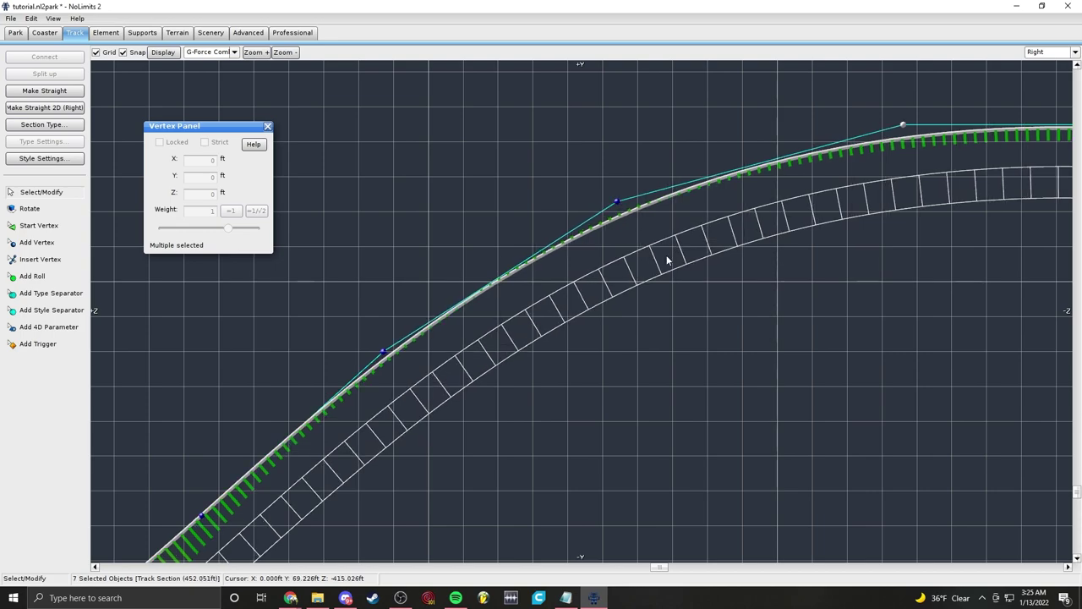
# Step: Shift the still-selected hill vertices back towards the valley and remove the first crest vertex from the selection
pyautogui.scroll(3, 653, 240)
pyautogui.moveTo(516, 194); pyautogui.dragTo(587, 257, button='right')
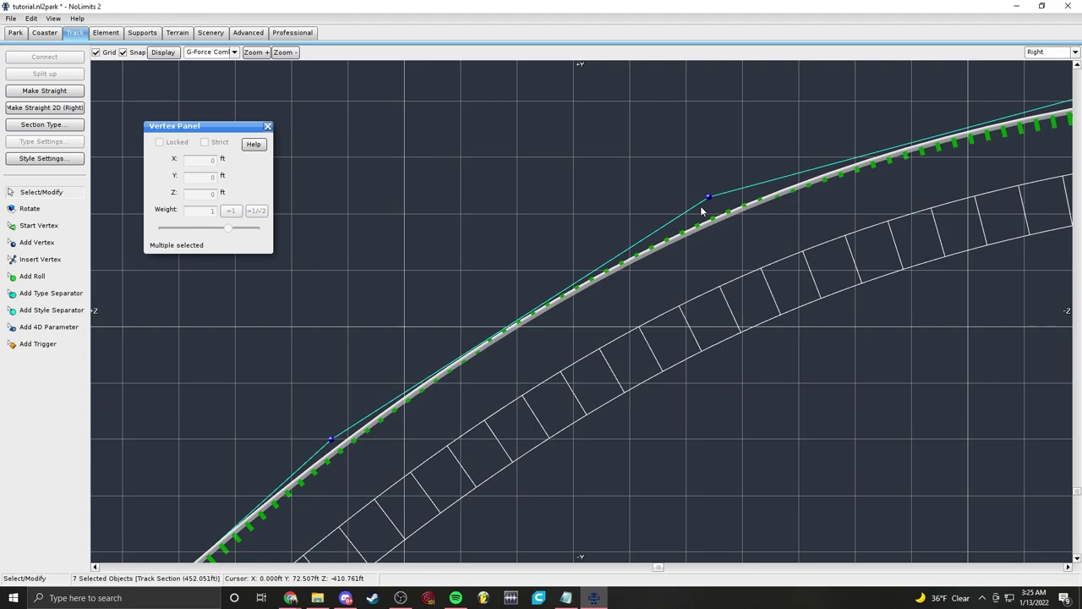
pyautogui.moveTo(877, 250); pyautogui.dragTo(400, 372, button='right')
pyautogui.moveTo(672, 203); pyautogui.dragTo(598, 215)
pyautogui.moveTo(922, 266); pyautogui.dragTo(666, 261, button='right')
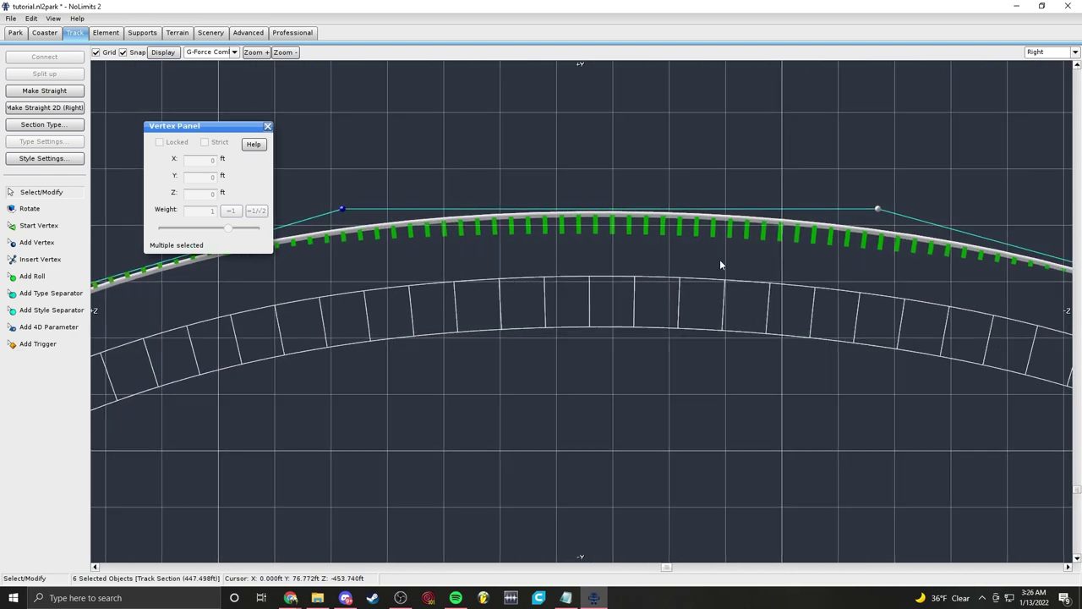
# Step: Pull the second crest vertex and its followers back towards the crest, and shift the next vertex on the descent slightly back and down
pyautogui.moveTo(874, 206); pyautogui.dragTo(720, 196)
pyautogui.moveTo(1040, 310); pyautogui.dragTo(728, 270, button='right')
pyautogui.moveTo(908, 292); pyautogui.dragTo(870, 308)
pyautogui.scroll(-1, 872, 311)
pyautogui.moveTo(904, 378); pyautogui.dragTo(679, 284, button='right')
pyautogui.scroll(-1, 679, 283)
pyautogui.moveTo(895, 546); pyautogui.dragTo(835, 498, button='right')
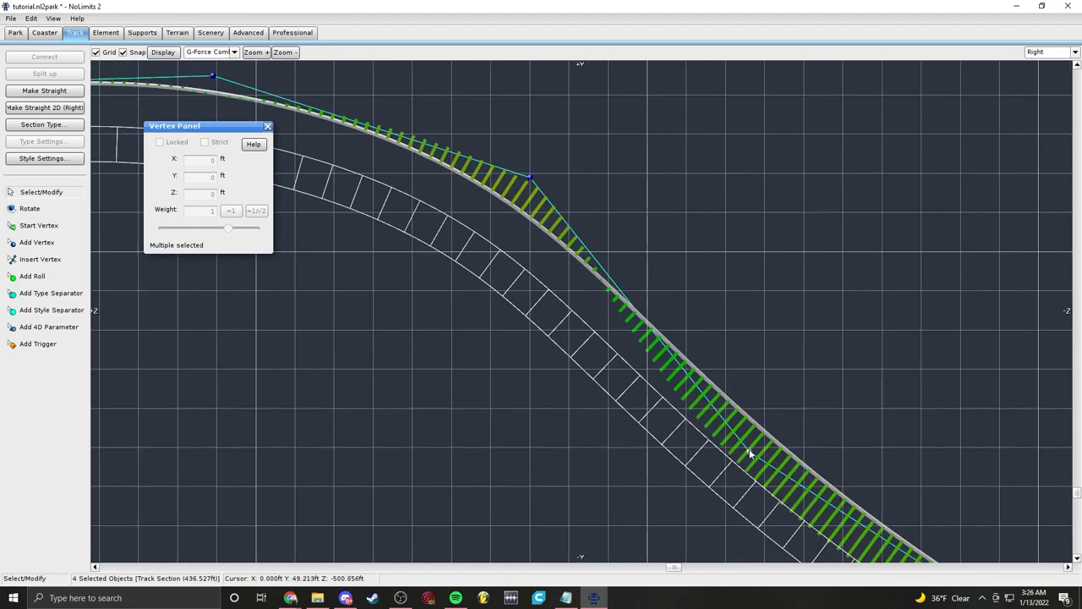
# Step: Reposition the remaining descent vertices into a smooth downward line, placing the end vertex at Y 29.8556 ft, Z -529.856 ft
pyautogui.moveTo(755, 454); pyautogui.dragTo(765, 347)
pyautogui.moveTo(815, 435); pyautogui.dragTo(581, 327, button='right')
pyautogui.moveTo(891, 474); pyautogui.dragTo(673, 377)
pyautogui.moveTo(673, 377); pyautogui.dragTo(587, 268, button='right')
pyautogui.moveTo(874, 391); pyautogui.dragTo(766, 467)
pyautogui.scroll(4, 766, 466)
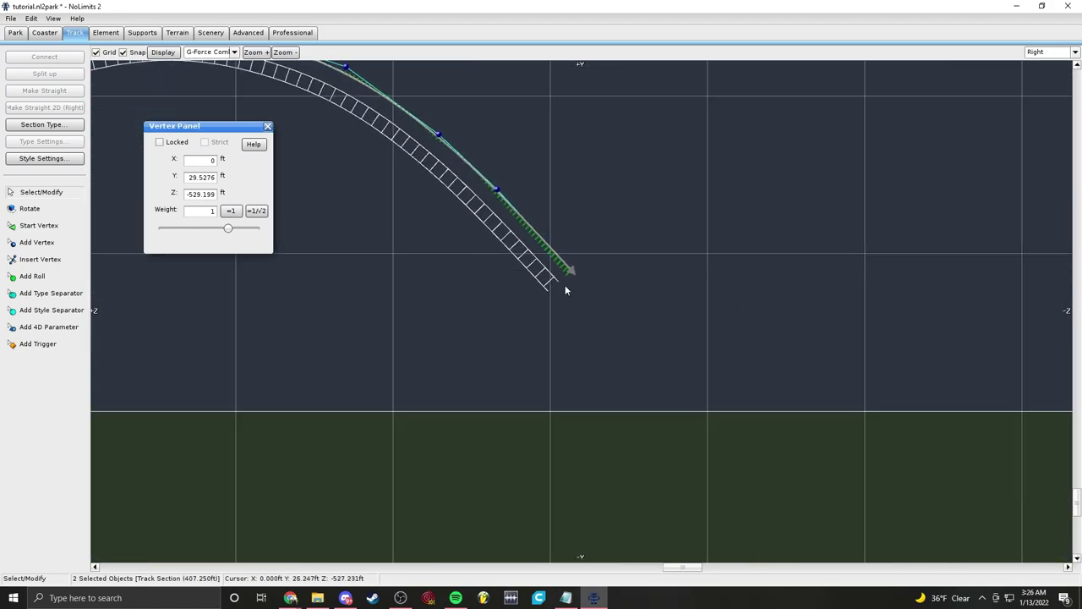
pyautogui.moveTo(572, 271); pyautogui.dragTo(576, 269)
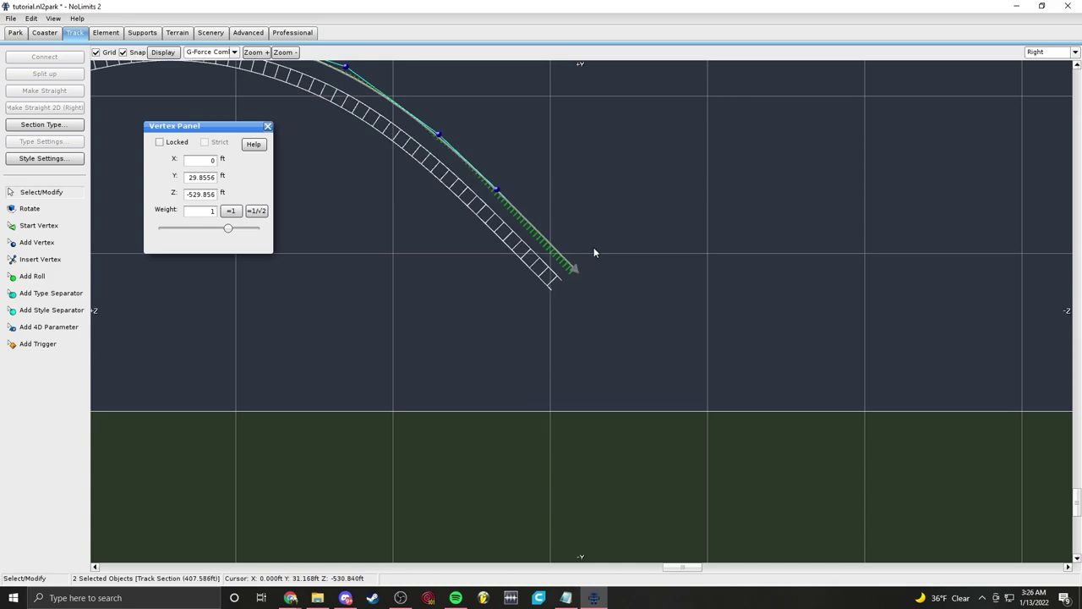
pyautogui.click(580, 267)
# Step: Extend the track from the second hill's descent with five vertices that form a rounded valley and start climbing again
pyautogui.click(36, 242)
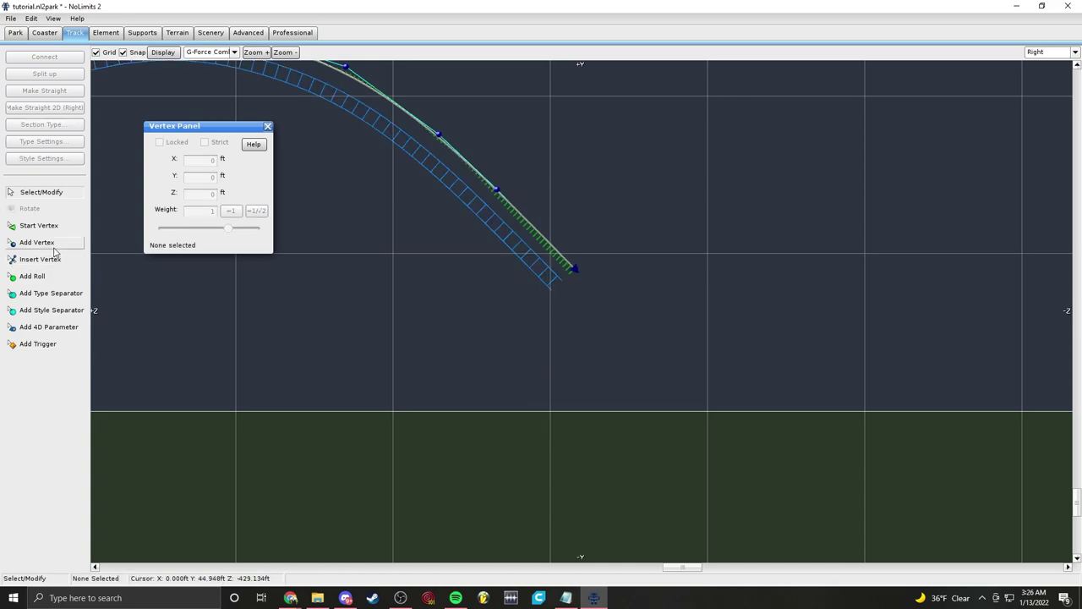
pyautogui.click(637, 320)
pyautogui.click(713, 342)
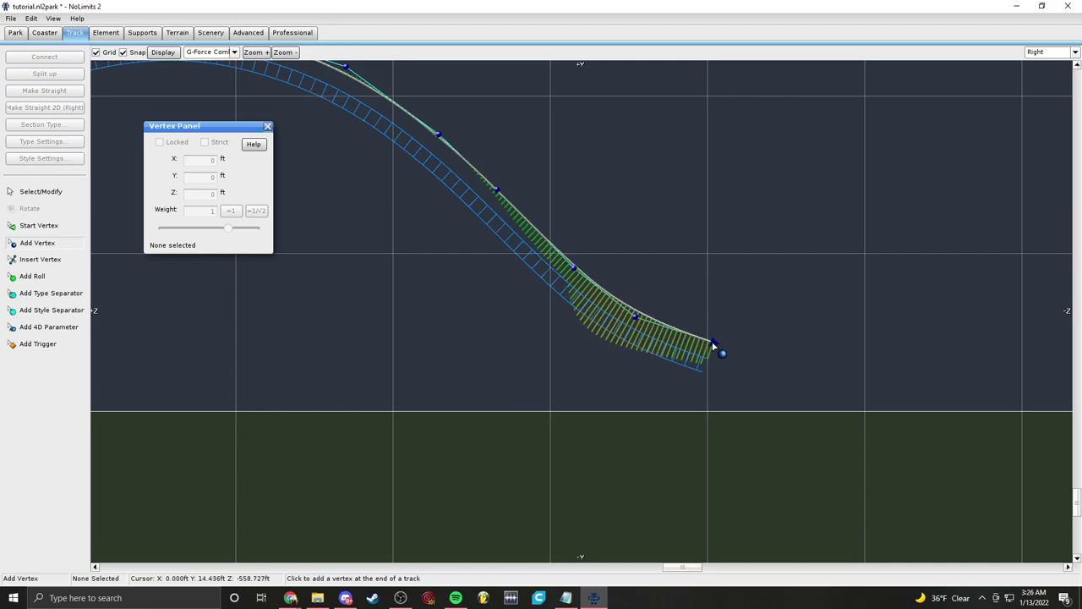
pyautogui.click(804, 342)
pyautogui.click(890, 311)
pyautogui.click(985, 246)
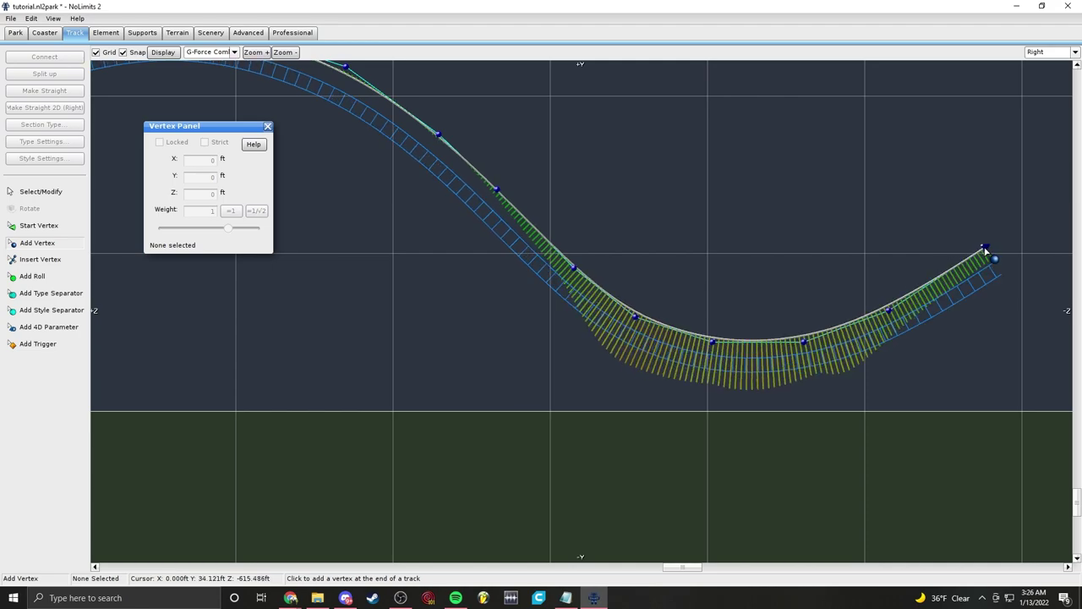
pyautogui.moveTo(268, 227); pyautogui.dragTo(96, 203, button='right')
pyautogui.click(42, 192)
# Step: Examine the G-force comb and track shape along the second hill, from its climb over the crest to the new valley
pyautogui.moveTo(613, 343); pyautogui.dragTo(805, 348, button='right')
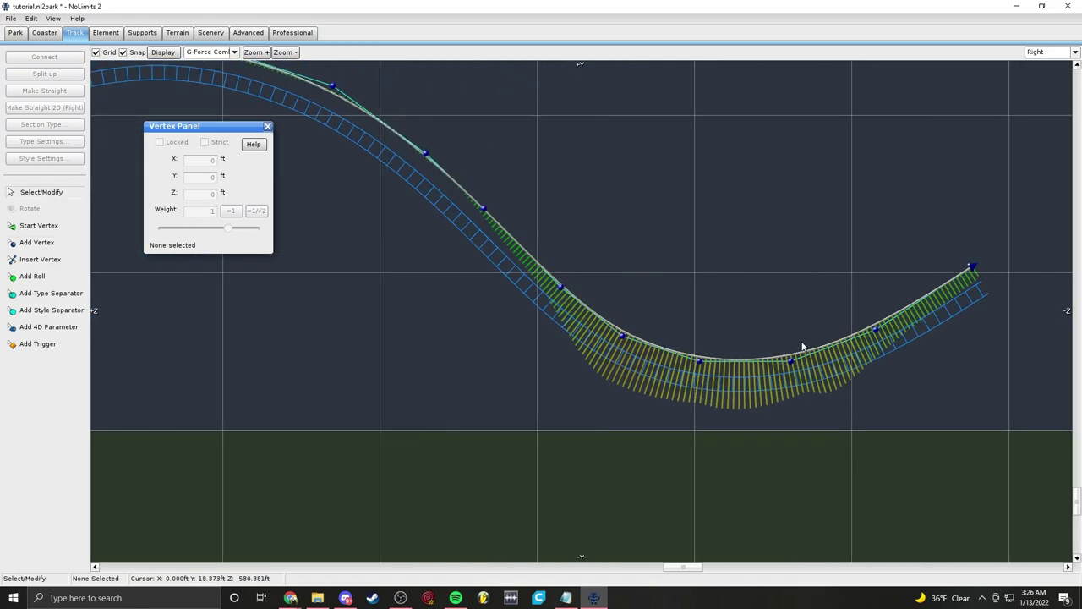
pyautogui.scroll(-4, 491, 244)
pyautogui.moveTo(509, 266); pyautogui.dragTo(784, 280, button='right')
pyautogui.scroll(3, 646, 347)
pyautogui.moveTo(716, 276); pyautogui.dragTo(635, 271, button='right')
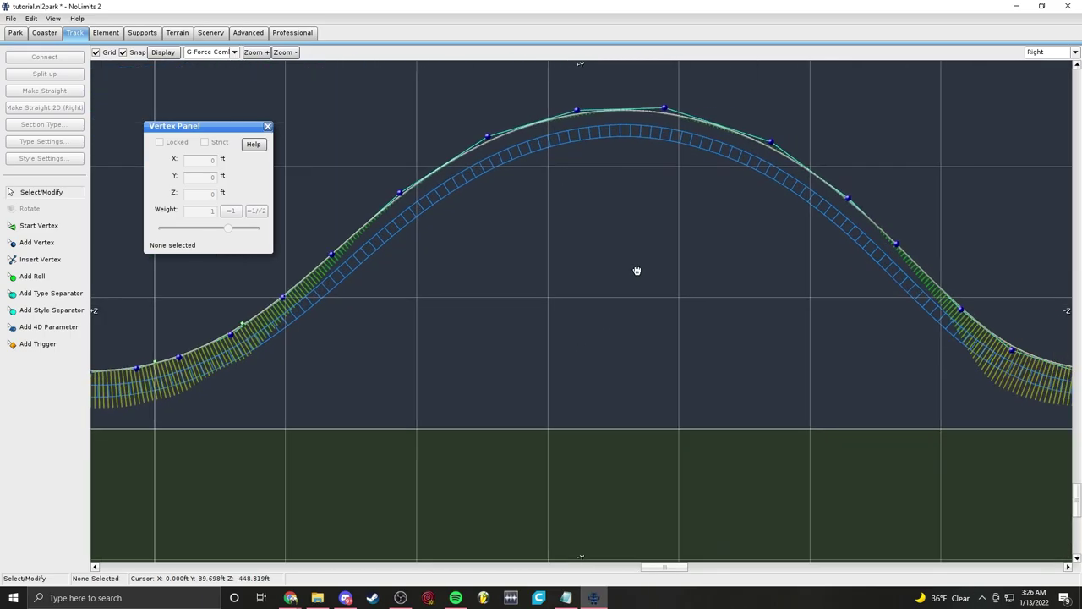
pyautogui.moveTo(486, 247); pyautogui.dragTo(545, 345, button='right')
pyautogui.scroll(4, 545, 345)
pyautogui.moveTo(394, 259); pyautogui.dragTo(580, 328, button='right')
pyautogui.moveTo(930, 174); pyautogui.dragTo(336, 270, button='right')
pyautogui.moveTo(688, 409); pyautogui.dragTo(363, 258, button='right')
pyautogui.scroll(-3, 359, 269)
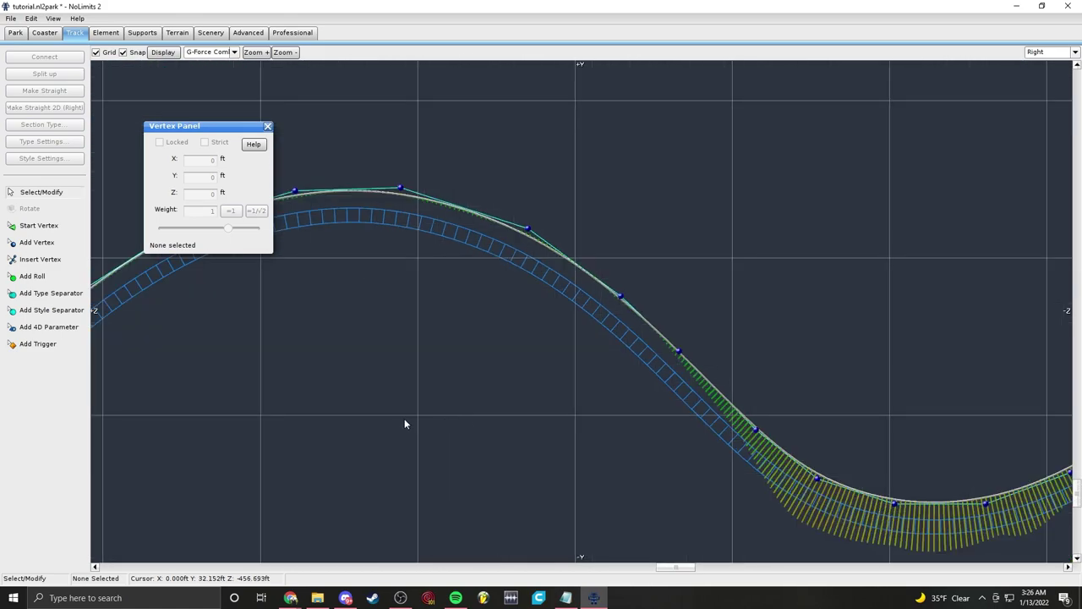
# Step: Insert five extra vertices between the existing ones from the second hill's climb up to its crest
pyautogui.moveTo(404, 419); pyautogui.dragTo(710, 402, button='right')
pyautogui.click(38, 259)
pyautogui.moveTo(402, 391); pyautogui.dragTo(560, 332, button='right')
pyautogui.click(457, 323)
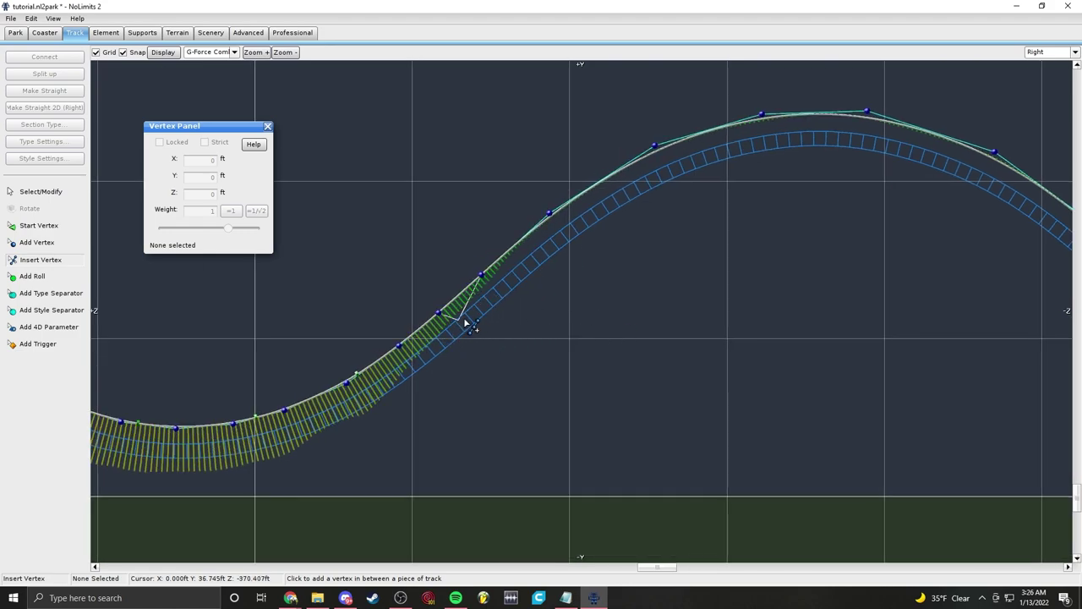
pyautogui.click(517, 288)
pyautogui.click(637, 194)
pyautogui.click(735, 155)
pyautogui.click(813, 143)
# Step: Insert five extra vertices between the existing ones down the far side of the second hill
pyautogui.click(934, 158)
pyautogui.moveTo(878, 208); pyautogui.dragTo(645, 146, button='right')
pyautogui.click(801, 166)
pyautogui.click(834, 211)
pyautogui.click(907, 264)
pyautogui.click(1009, 344)
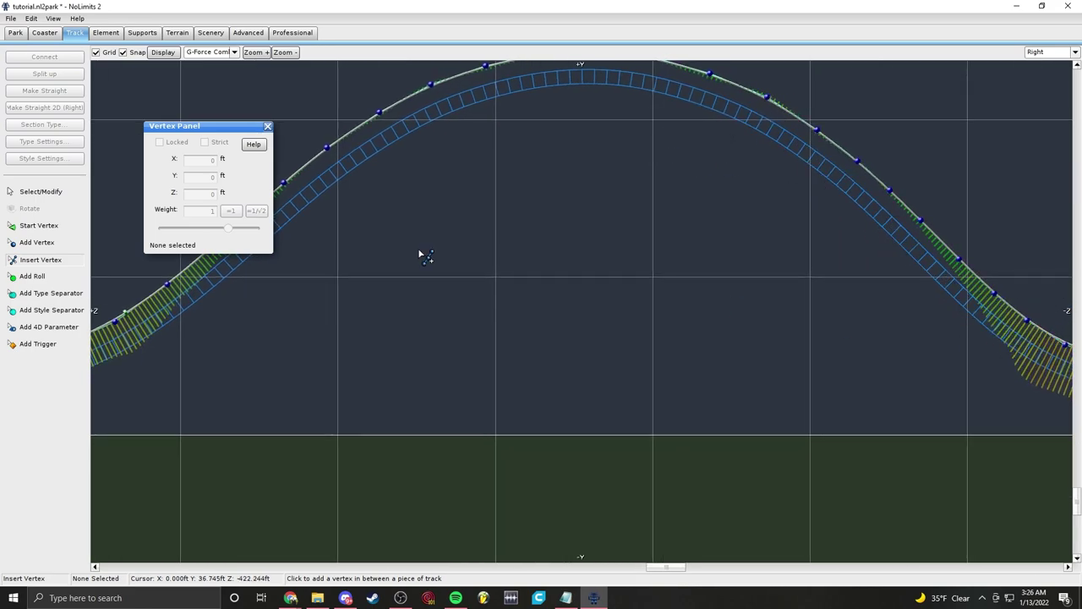
# Step: Select all vertices across the second hill and run Depump Vertices on them repeatedly
pyautogui.click(41, 191)
pyautogui.scroll(-4, 521, 275)
pyautogui.moveTo(343, 173); pyautogui.dragTo(906, 473)
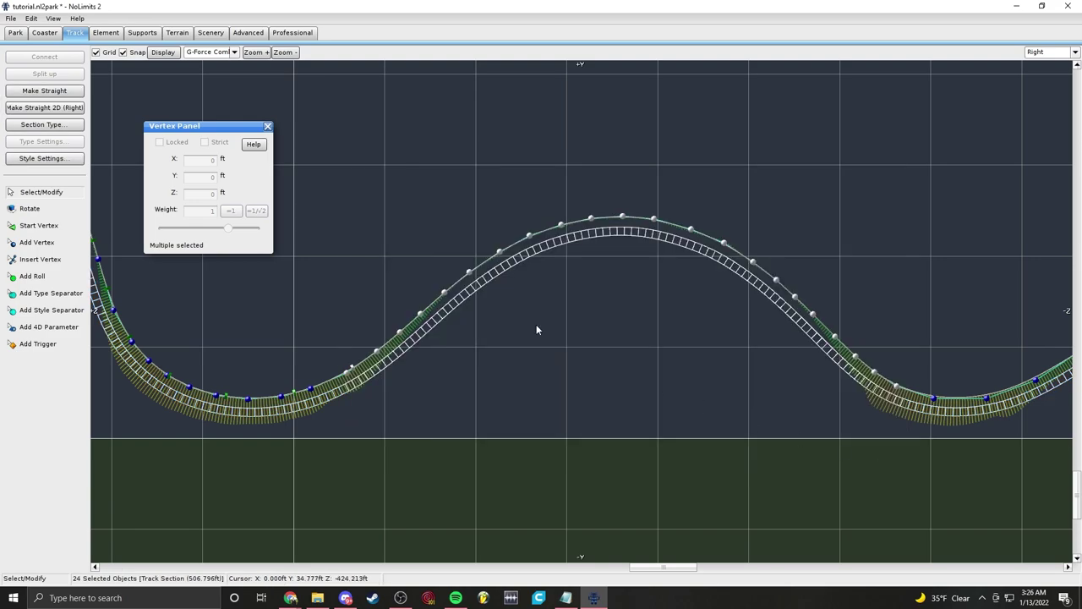
pyautogui.click(105, 34)
pyautogui.click(65, 160)
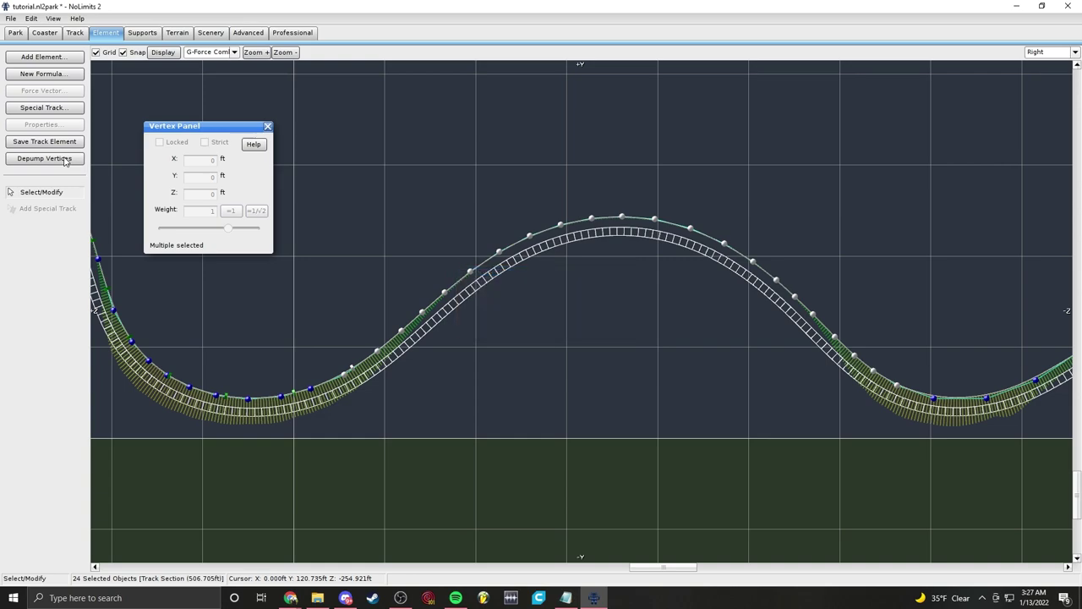
pyautogui.click(65, 160)
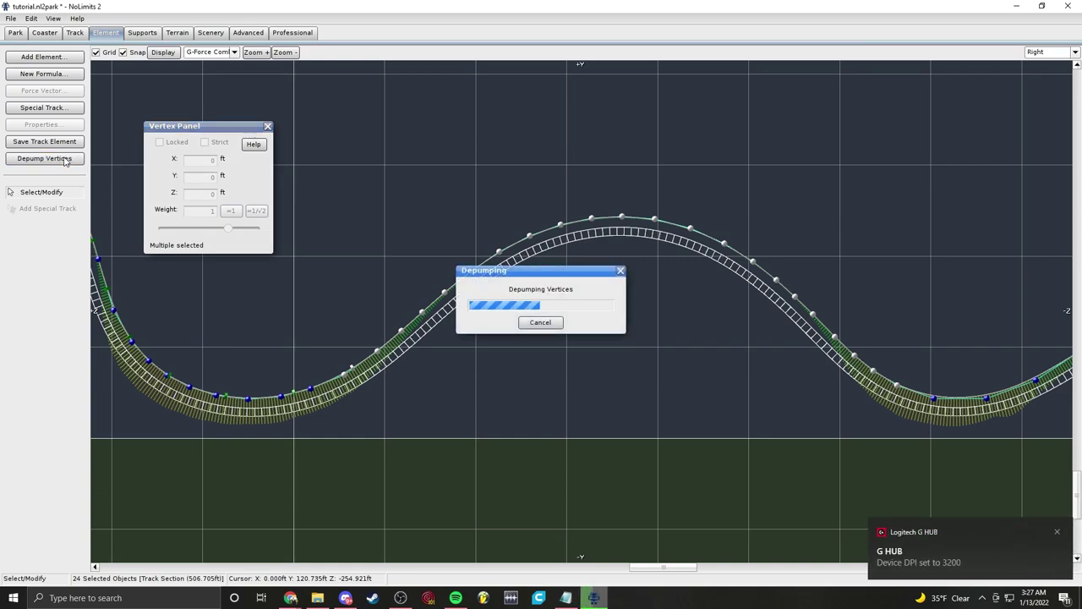
pyautogui.click(65, 160)
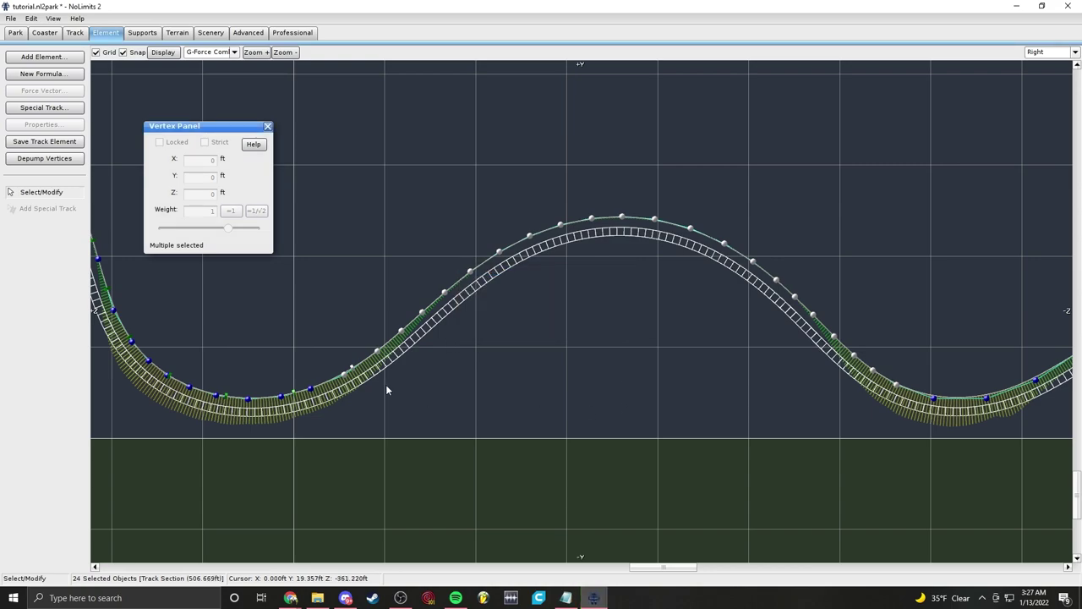
# Step: Select the vertices from the first valley's floor to the second hill's upper climb, depump them, and clear the selection
pyautogui.moveTo(469, 348); pyautogui.dragTo(712, 363, button='right')
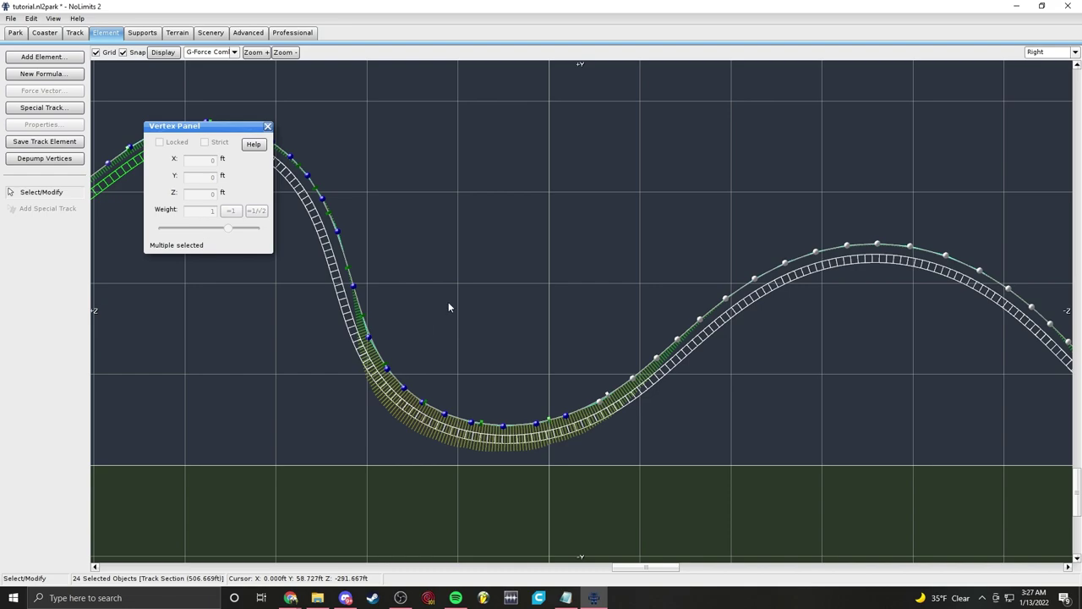
pyautogui.moveTo(447, 277); pyautogui.dragTo(803, 506)
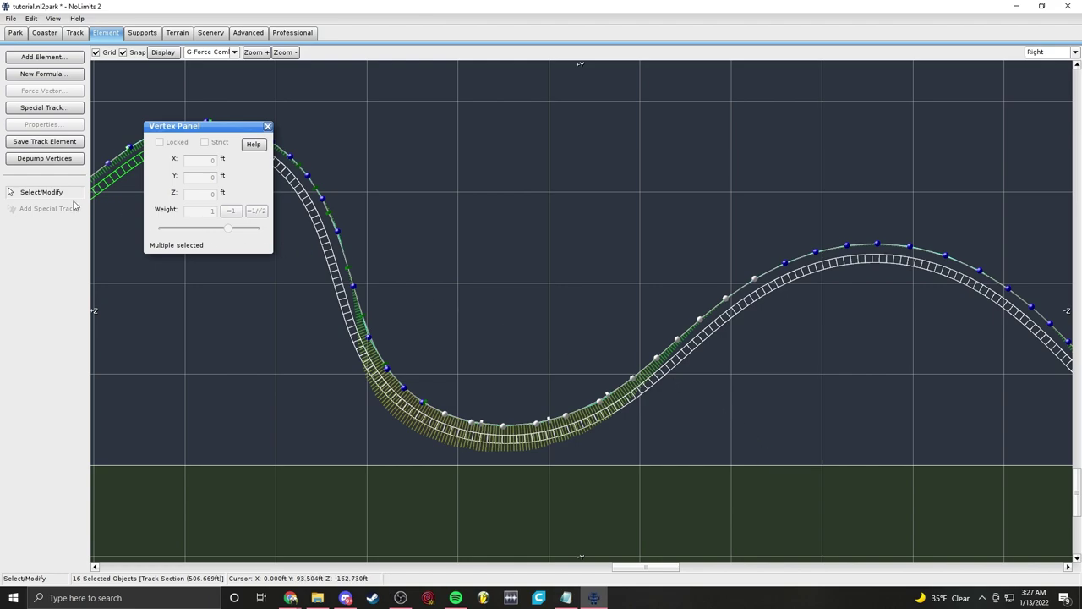
pyautogui.click(51, 159)
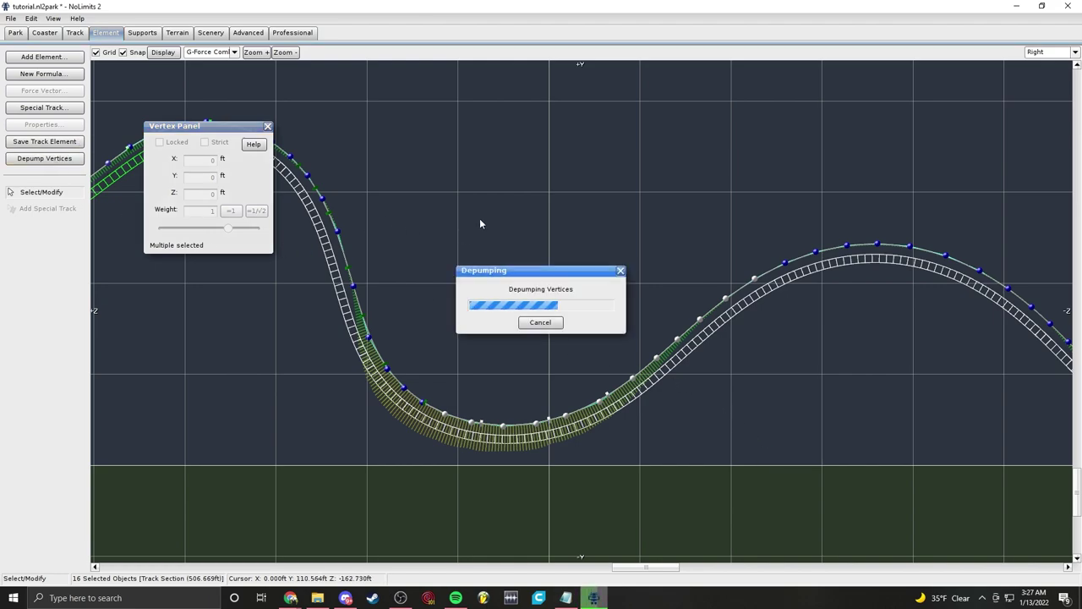
pyautogui.click(674, 230)
pyautogui.scroll(3, 760, 339)
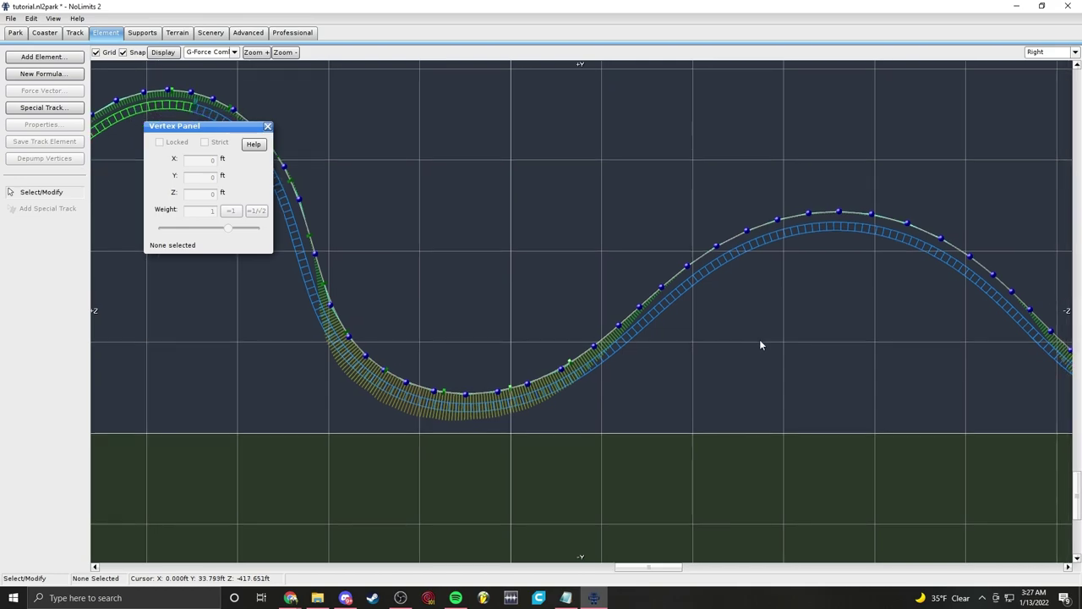
pyautogui.moveTo(805, 348); pyautogui.dragTo(773, 353, button='right')
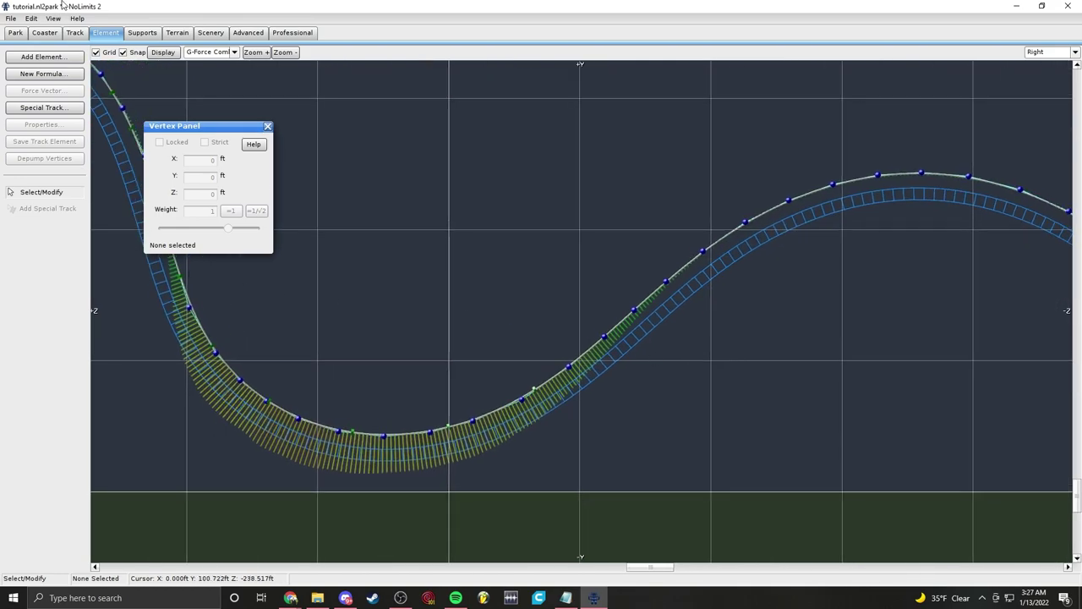
# Step: Add five roll points spread across the crest of the second hill
pyautogui.click(75, 33)
pyautogui.click(40, 277)
pyautogui.moveTo(891, 280); pyautogui.dragTo(572, 326, button='right')
pyautogui.scroll(1, 572, 311)
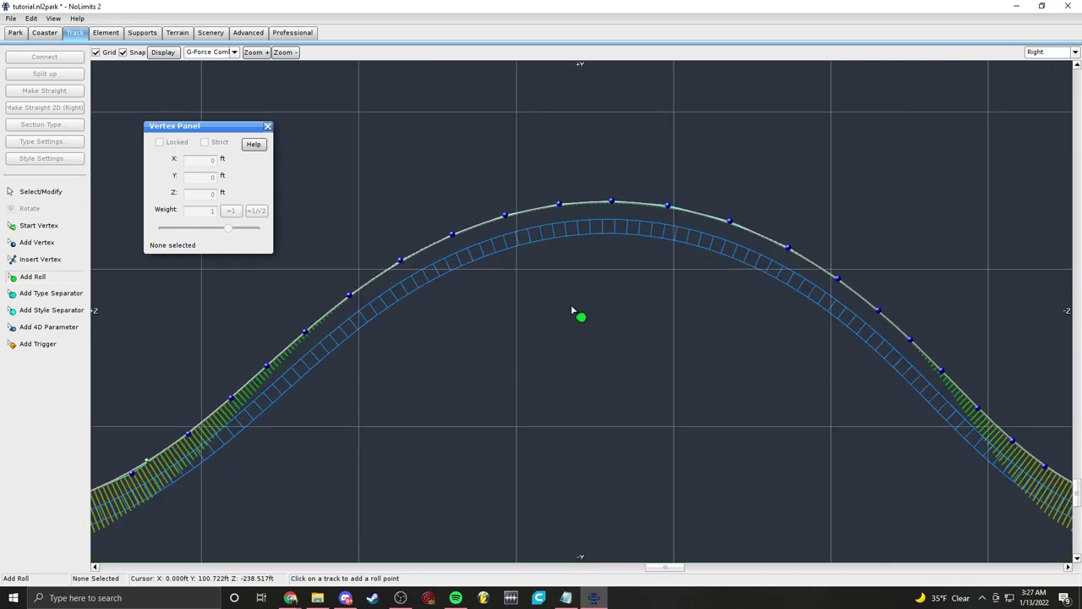
pyautogui.click(469, 254)
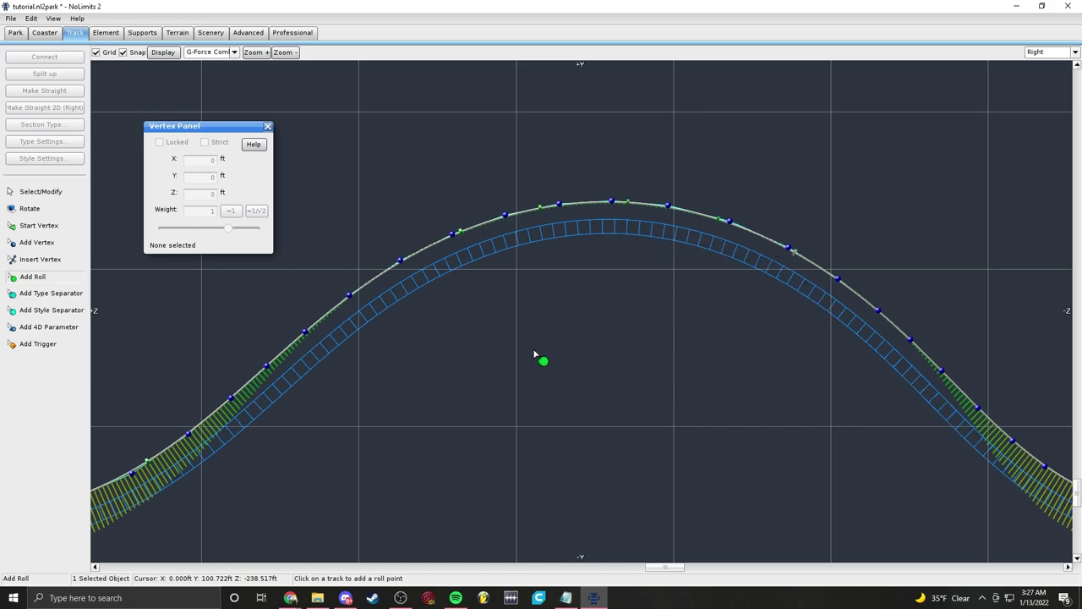
pyautogui.click(41, 191)
# Step: Set the first two roll points on the climbing side of the crest to a roll angle of -180°
pyautogui.scroll(2, 487, 309)
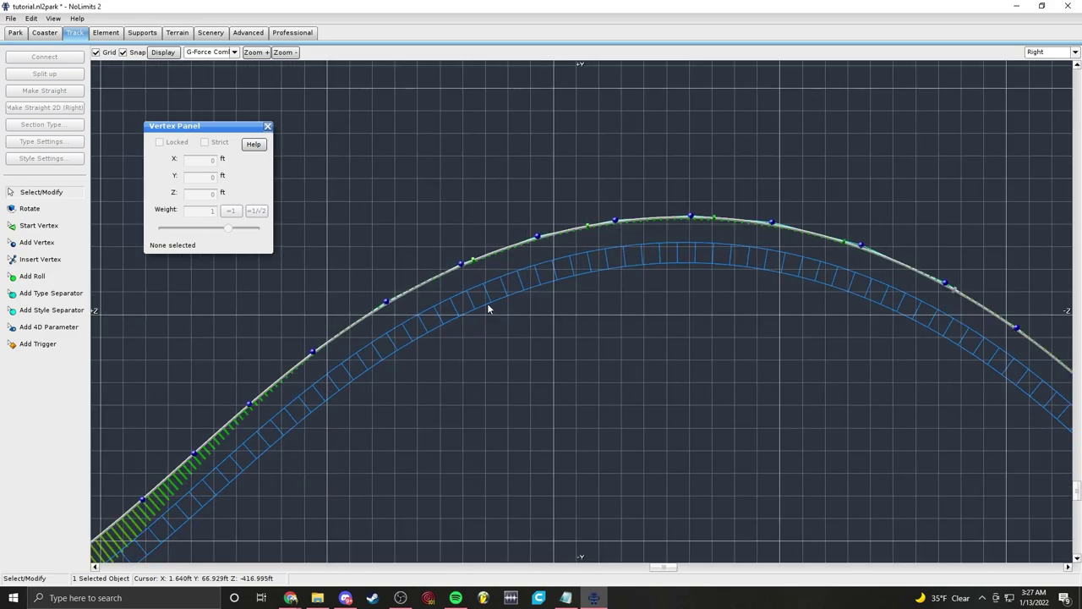
pyautogui.doubleClick(472, 260)
pyautogui.click(589, 305)
pyautogui.click(589, 306)
pyautogui.click(588, 305)
pyautogui.click(589, 305)
pyautogui.moveTo(538, 252); pyautogui.dragTo(529, 337)
pyautogui.click(588, 227)
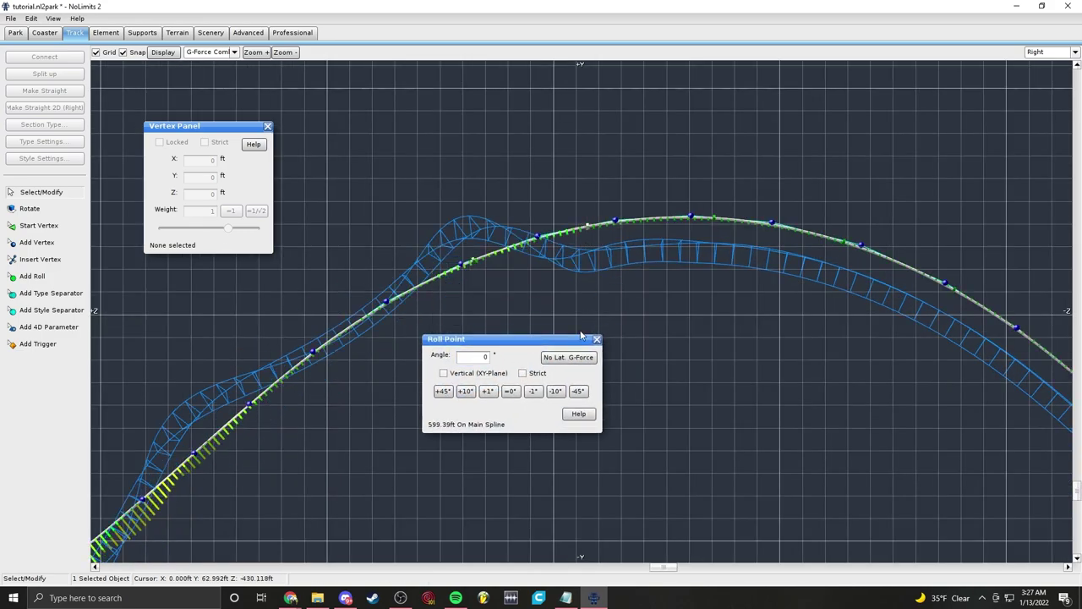
pyautogui.click(581, 392)
# Step: Set the third and fourth roll points, at and just past the crest, to a roll angle of -180°
pyautogui.click(710, 222)
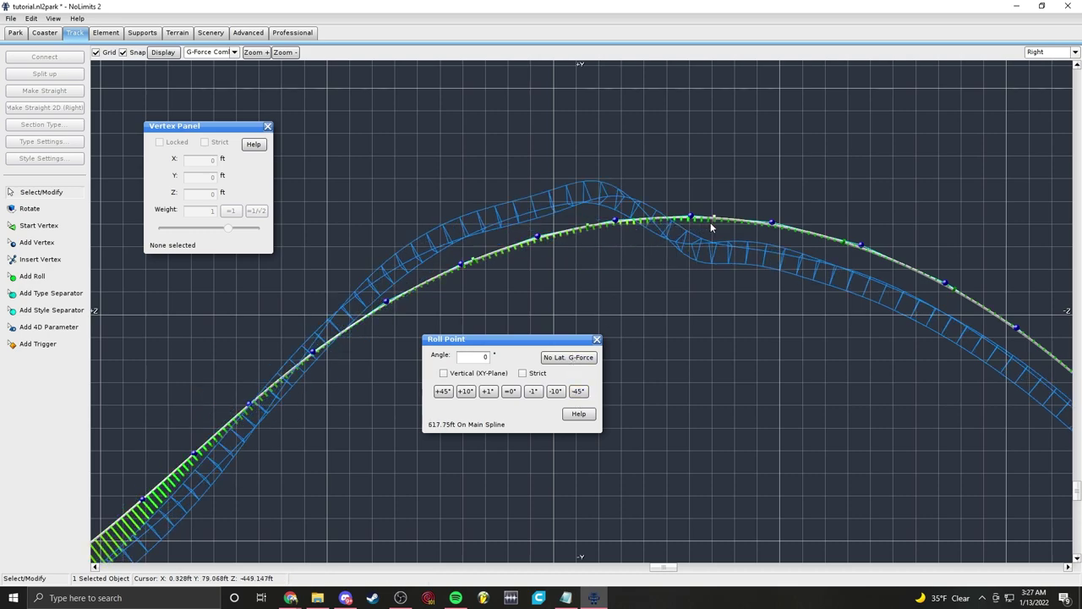
pyautogui.moveTo(715, 217); pyautogui.dragTo(845, 245)
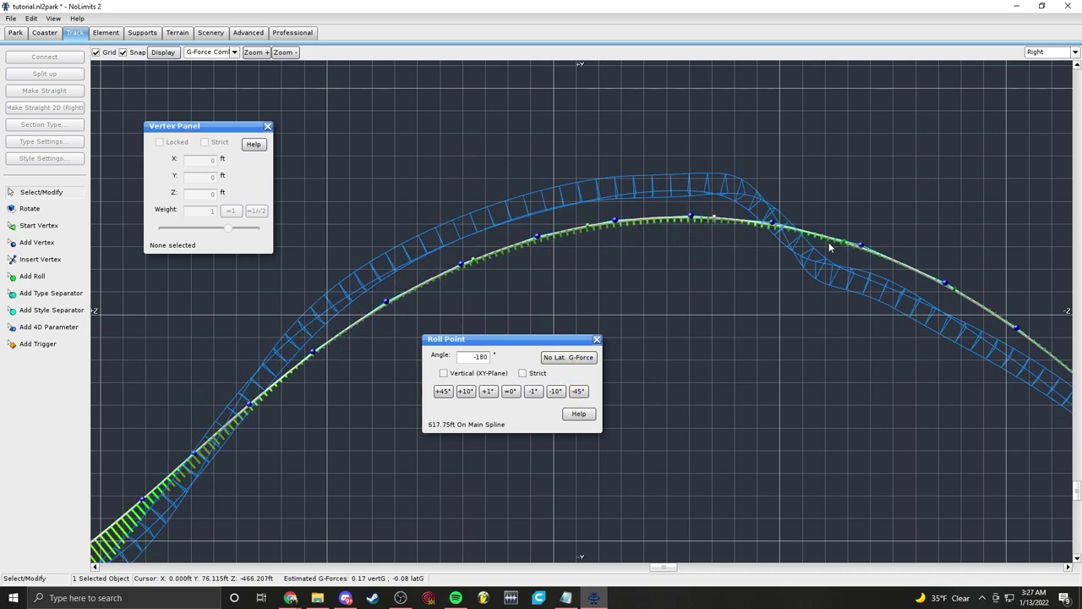
pyautogui.click(579, 395)
pyautogui.click(578, 395)
pyautogui.click(579, 394)
pyautogui.click(578, 395)
pyautogui.moveTo(891, 374); pyautogui.dragTo(748, 318, button='right')
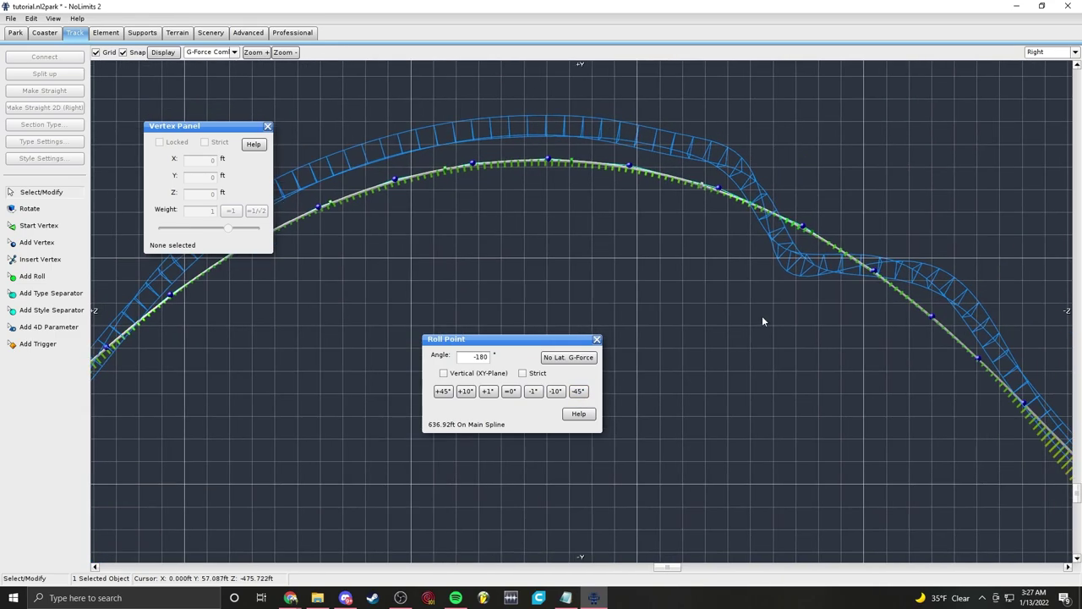
# Step: Set the last roll point on the far side of the crest to a roll angle of -180°
pyautogui.click(813, 232)
pyautogui.click(578, 391)
pyautogui.click(578, 392)
pyautogui.click(578, 392)
pyautogui.click(579, 392)
# Step: Nudge the roll point at the first valley's exit back slightly, add a 0° roll point just above it and slide it closer
pyautogui.scroll(3, 736, 269)
pyautogui.moveTo(624, 201); pyautogui.dragTo(619, 239, button='right')
pyautogui.scroll(2, 624, 214)
pyautogui.scroll(-4, 624, 214)
pyautogui.moveTo(492, 297); pyautogui.dragTo(636, 240, button='right')
pyautogui.scroll(2, 636, 239)
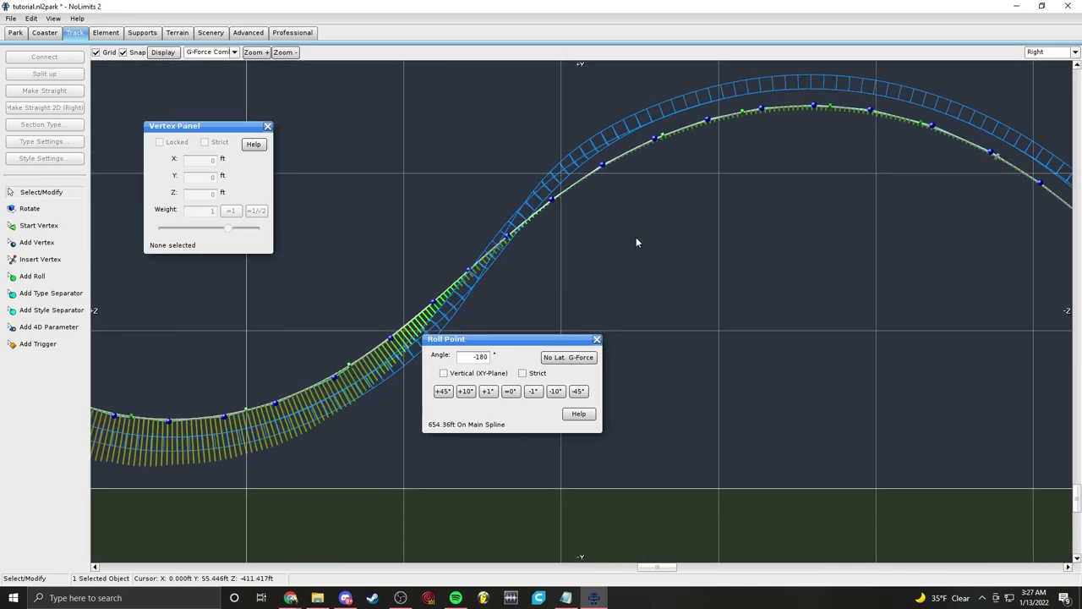
pyautogui.moveTo(340, 358); pyautogui.dragTo(415, 295, button='right')
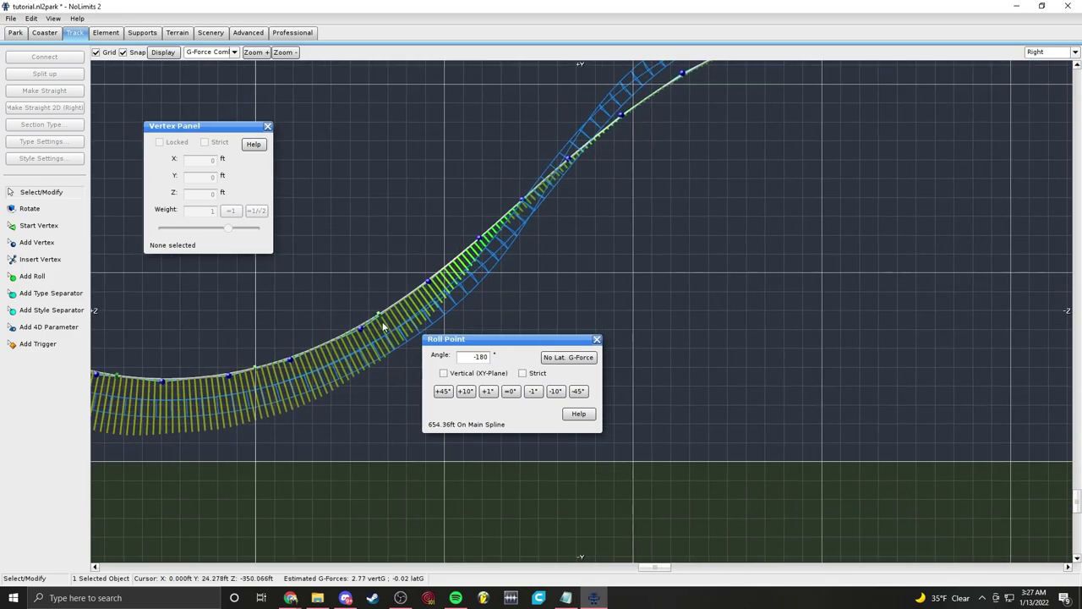
pyautogui.click(370, 324)
pyautogui.click(32, 276)
pyautogui.click(425, 282)
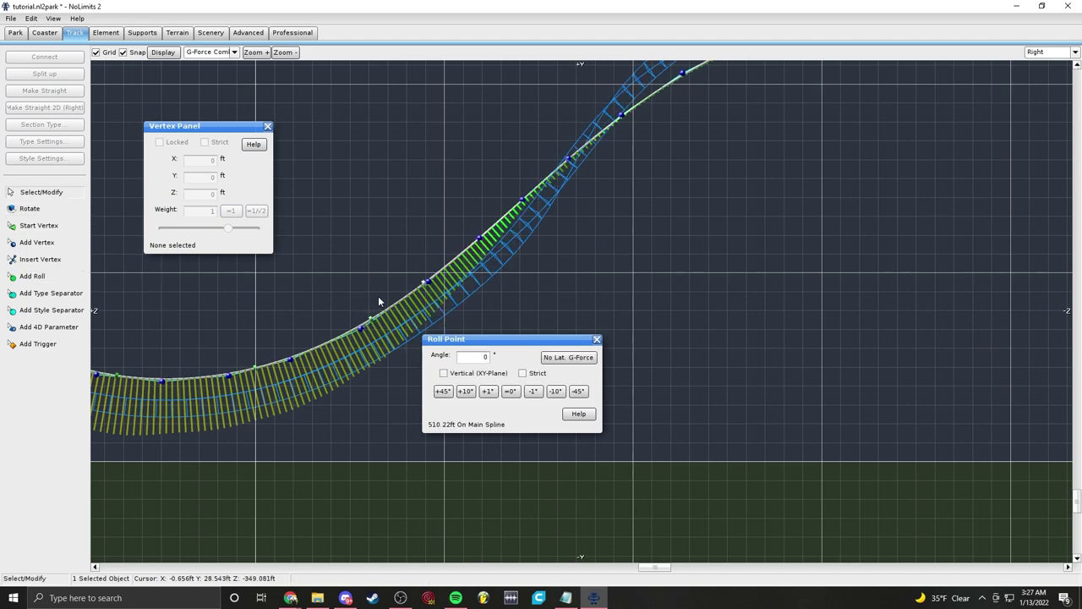
pyautogui.moveTo(425, 283); pyautogui.dragTo(399, 302)
# Step: Add a roll point between the first two crest roll points and set its angle to -180°
pyautogui.moveTo(460, 162); pyautogui.dragTo(398, 210, button='right')
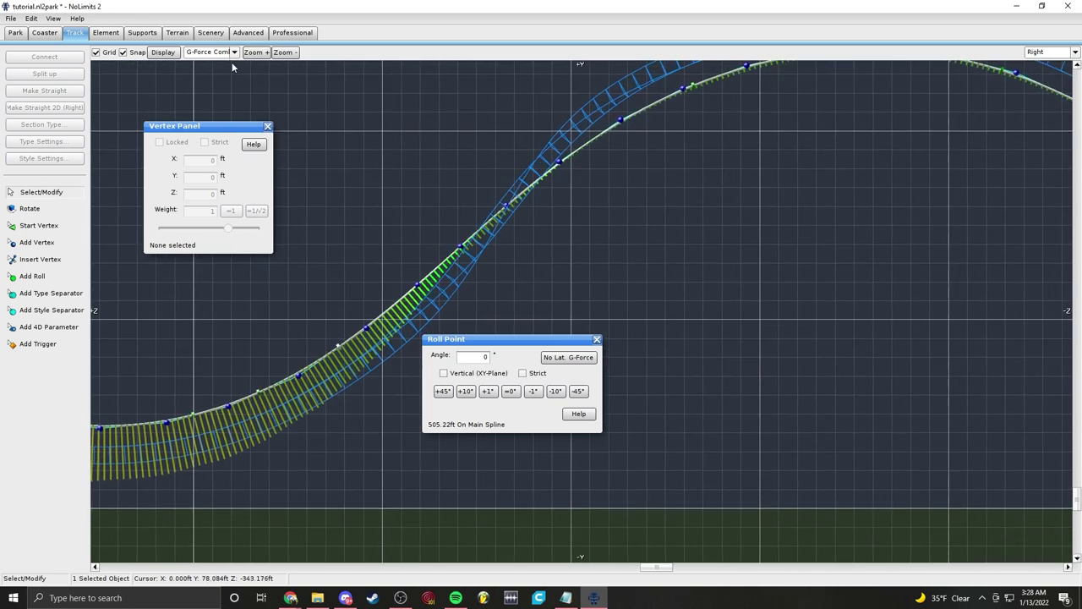
pyautogui.moveTo(664, 107); pyautogui.dragTo(577, 198, button='right')
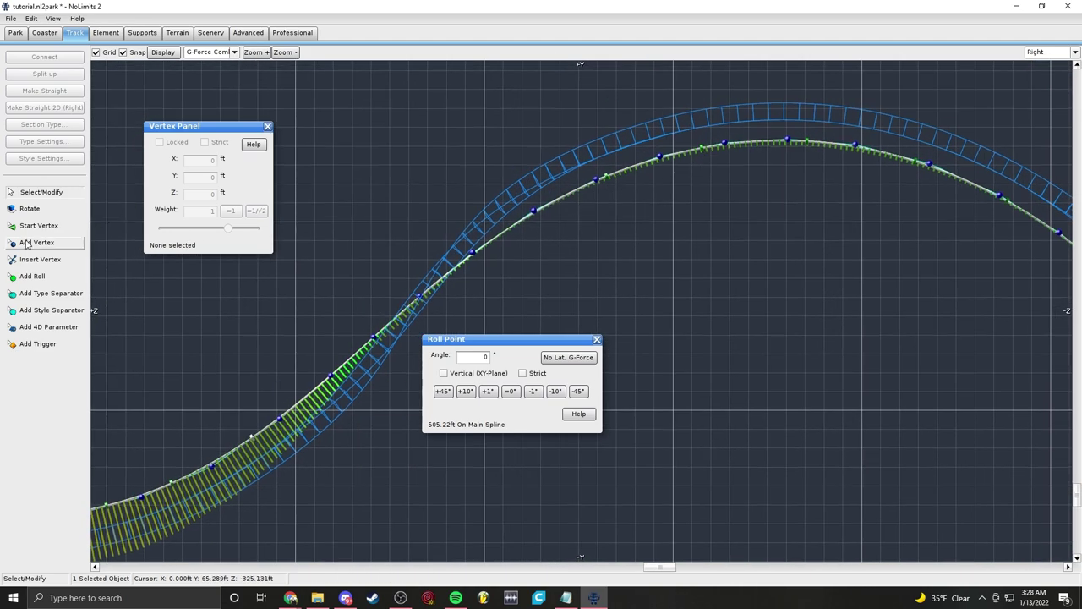
pyautogui.click(44, 283)
pyautogui.scroll(2, 684, 165)
pyautogui.moveTo(689, 161); pyautogui.dragTo(632, 245, button='right')
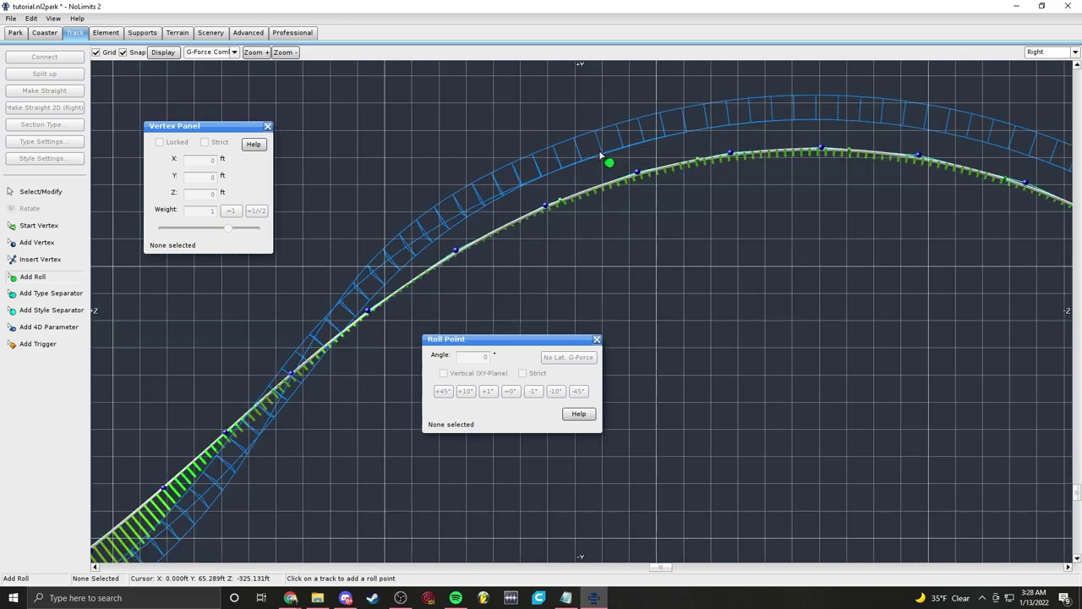
pyautogui.click(622, 127)
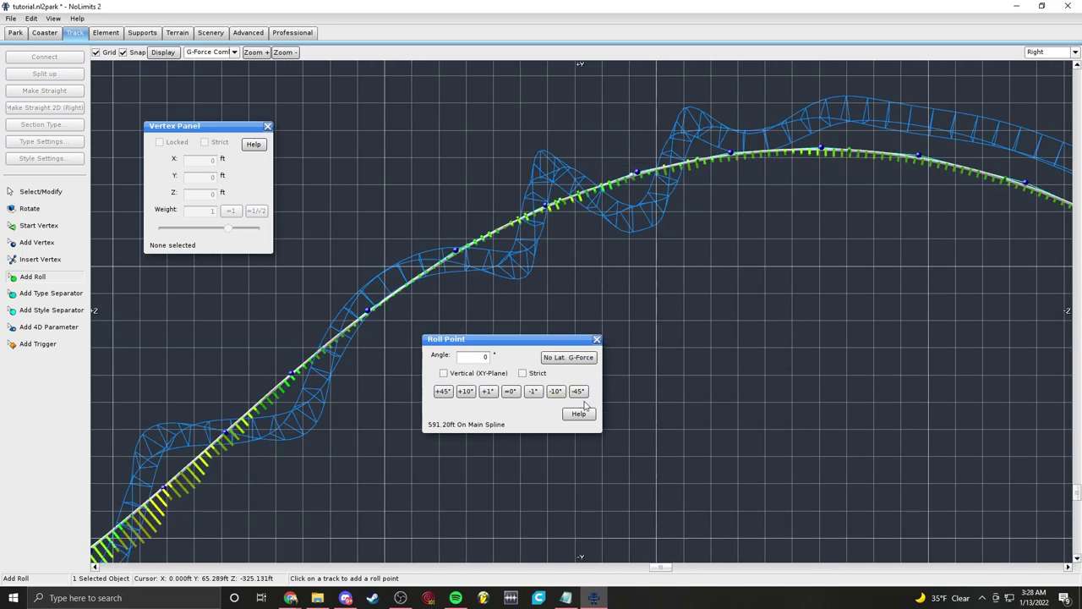
pyautogui.click(575, 392)
pyautogui.click(574, 392)
pyautogui.click(574, 391)
pyautogui.click(575, 391)
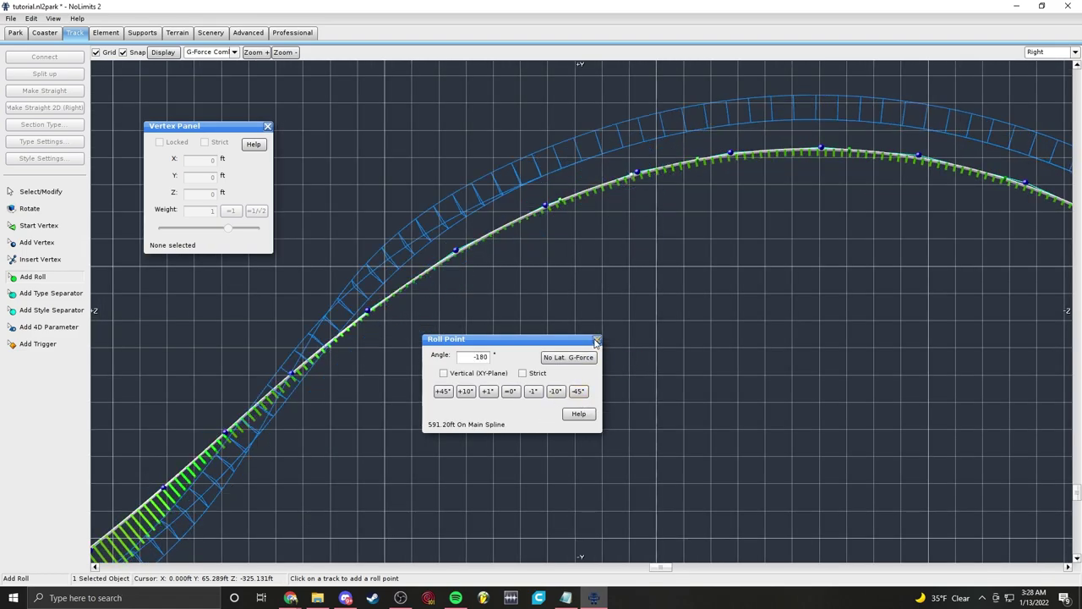
# Step: Hide the G-force comb and ride through the roll transition up to the inverted crest in the track view
pyautogui.click(597, 340)
pyautogui.click(51, 194)
pyautogui.click(208, 51)
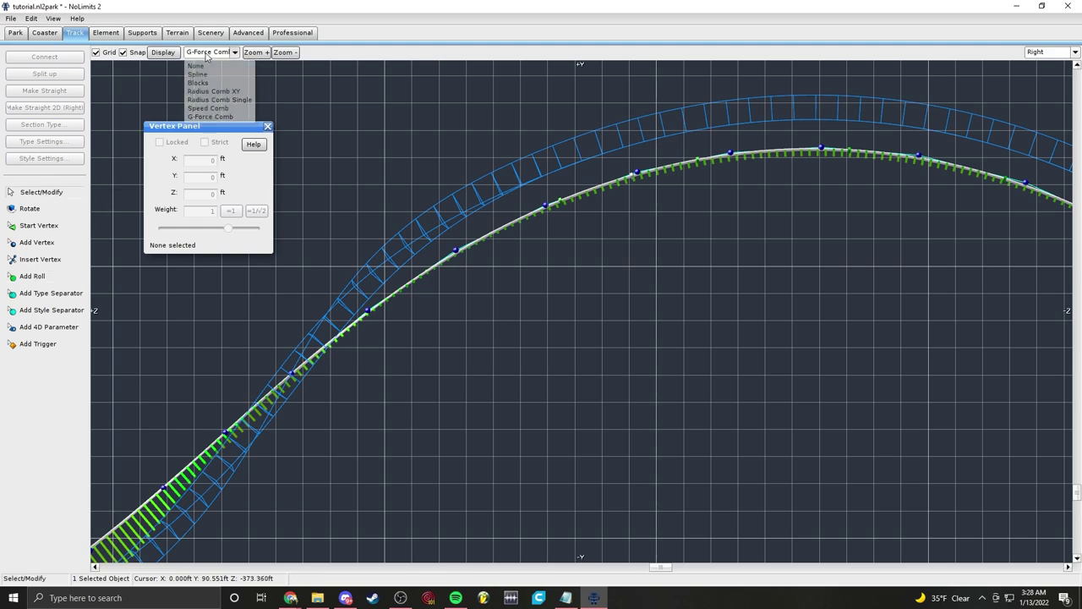
pyautogui.click(205, 67)
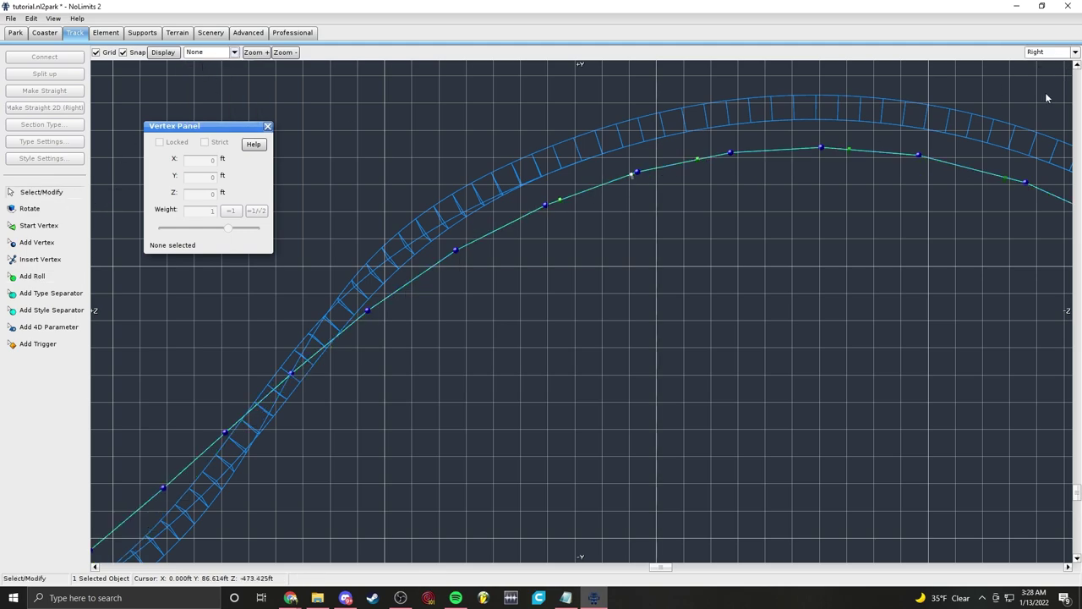
pyautogui.click(1052, 52)
pyautogui.click(1047, 109)
pyautogui.click(1052, 51)
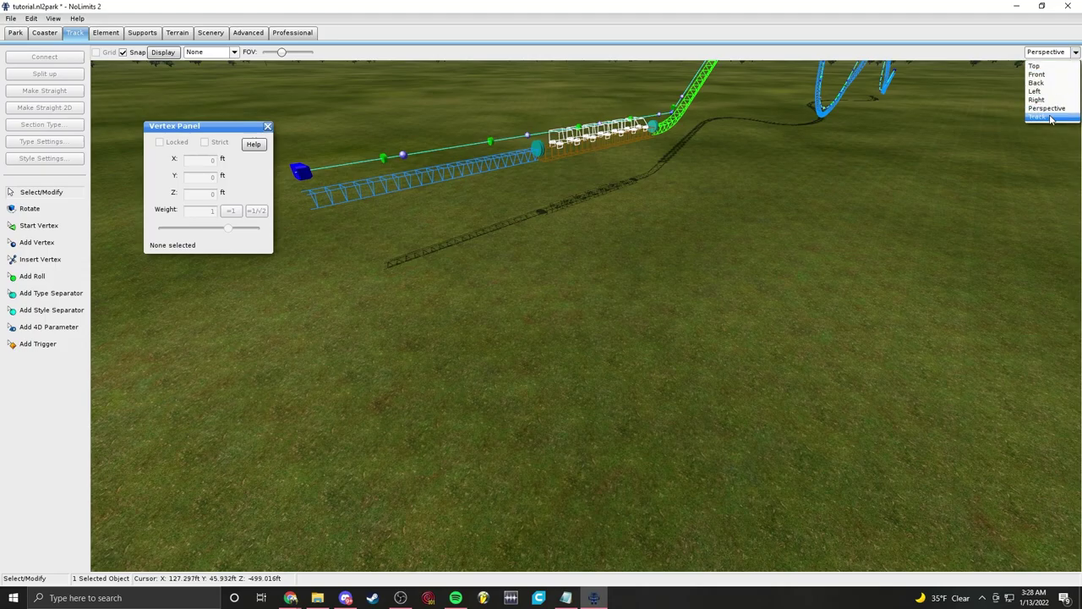
pyautogui.click(1045, 117)
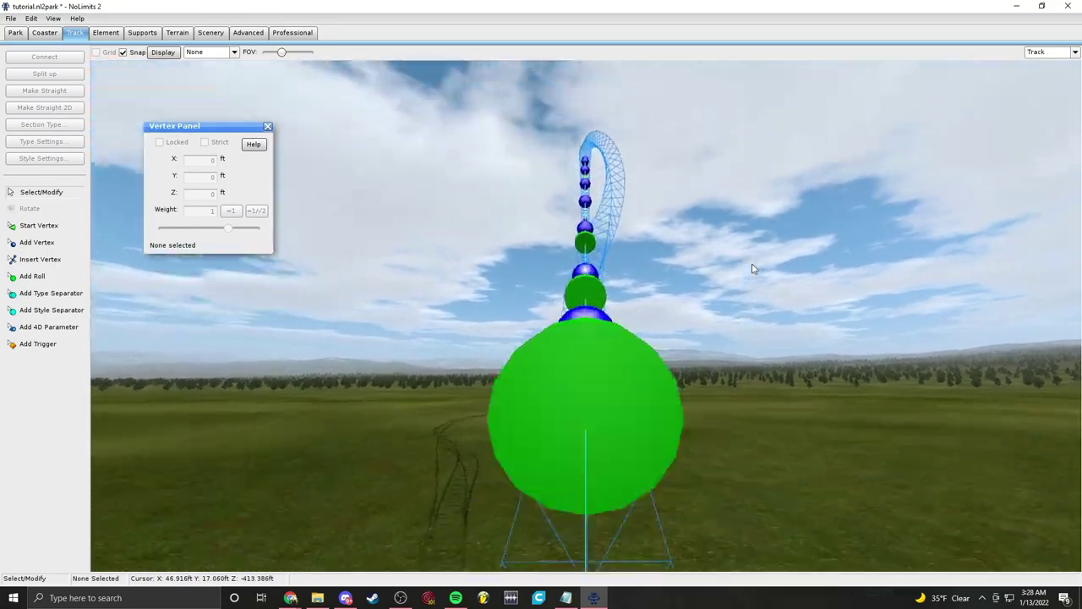
pyautogui.scroll(5, 780, 268)
pyautogui.scroll(-6, 782, 268)
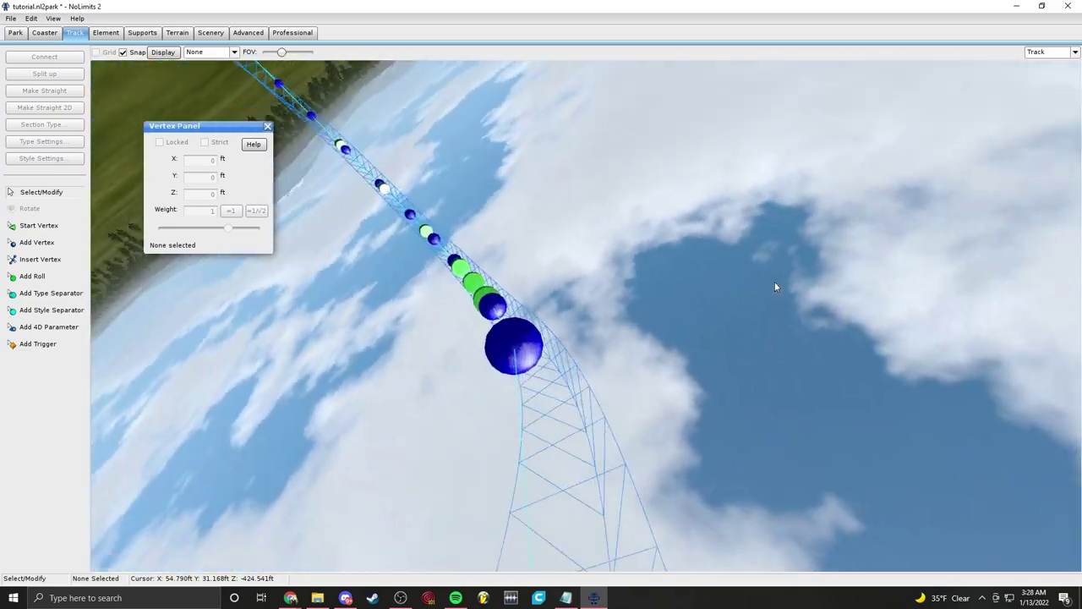
pyautogui.scroll(-5, 777, 283)
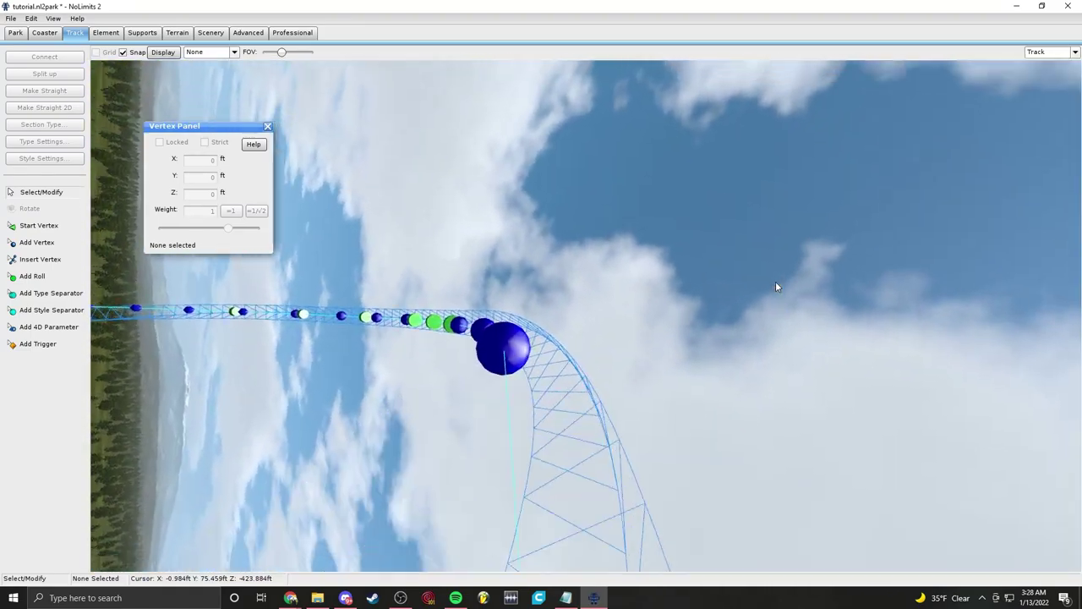
pyautogui.scroll(10, 776, 282)
pyautogui.scroll(-5, 777, 282)
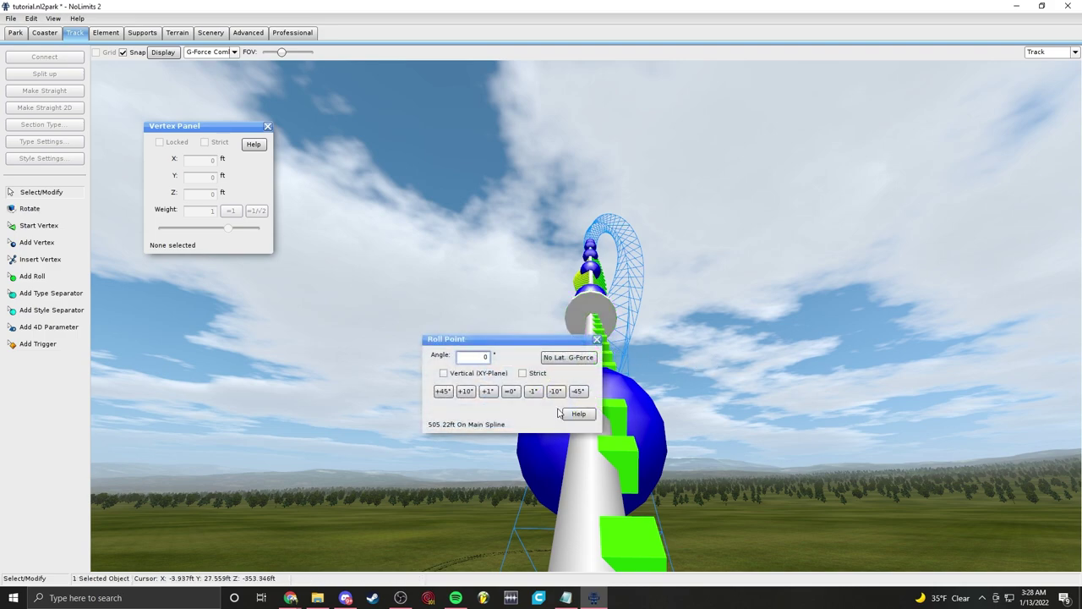
# Step: Set the angle of the roll point just above the first valley's exit, at about 505 ft, to 6°
pyautogui.moveTo(532, 344); pyautogui.dragTo(416, 235)
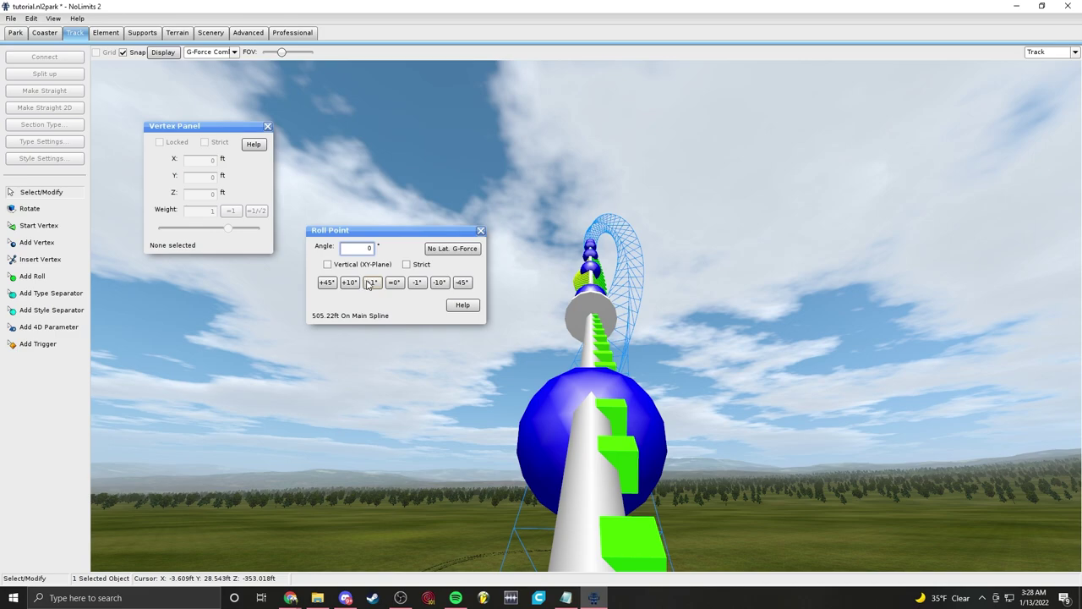
pyautogui.click(372, 282)
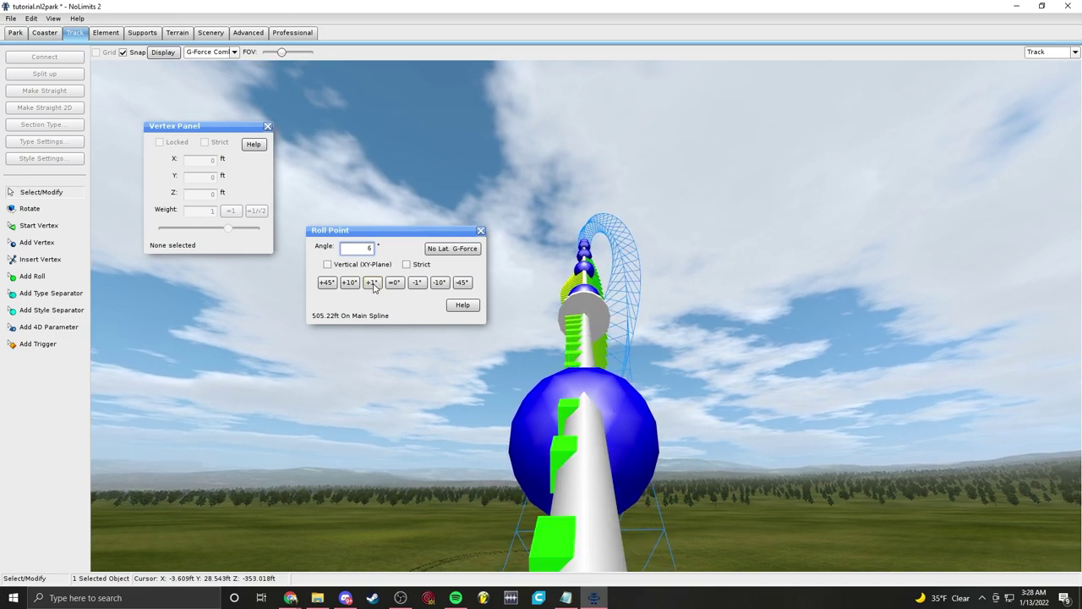
pyautogui.click(814, 333)
# Step: Try a 1° angle on the preceding roll point at about 489 ft and lower it by 1° again
pyautogui.scroll(-2, 814, 334)
pyautogui.scroll(1, 633, 371)
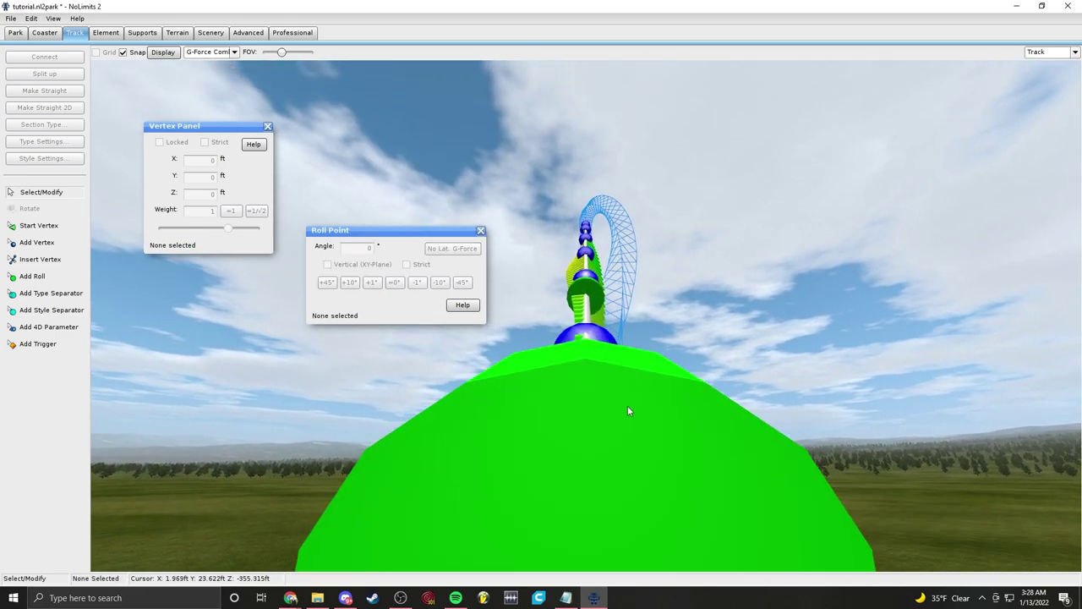
pyautogui.scroll(-1, 628, 405)
pyautogui.click(628, 405)
pyautogui.click(375, 285)
pyautogui.click(763, 270)
pyautogui.scroll(-6, 763, 270)
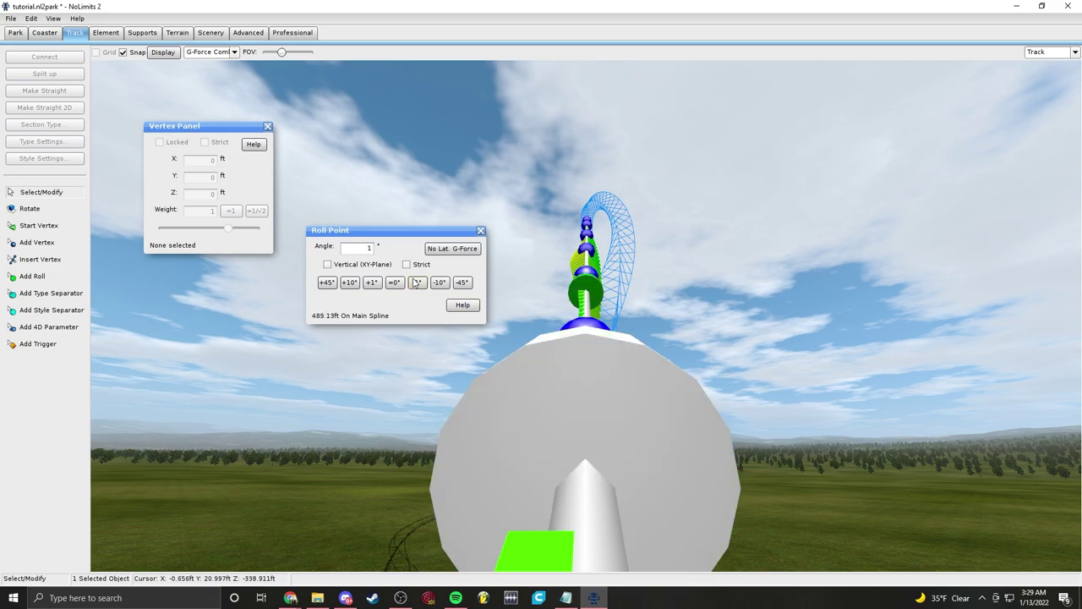
pyautogui.click(415, 282)
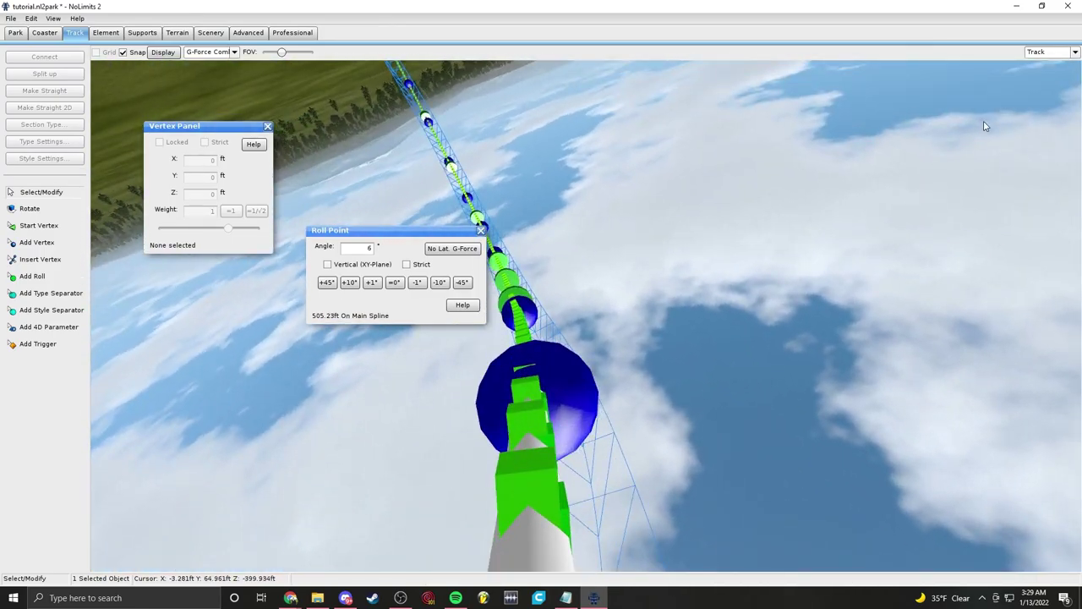
# Step: Set the angle of the first roll point before the inverted crest to -190°
pyautogui.click(1048, 110)
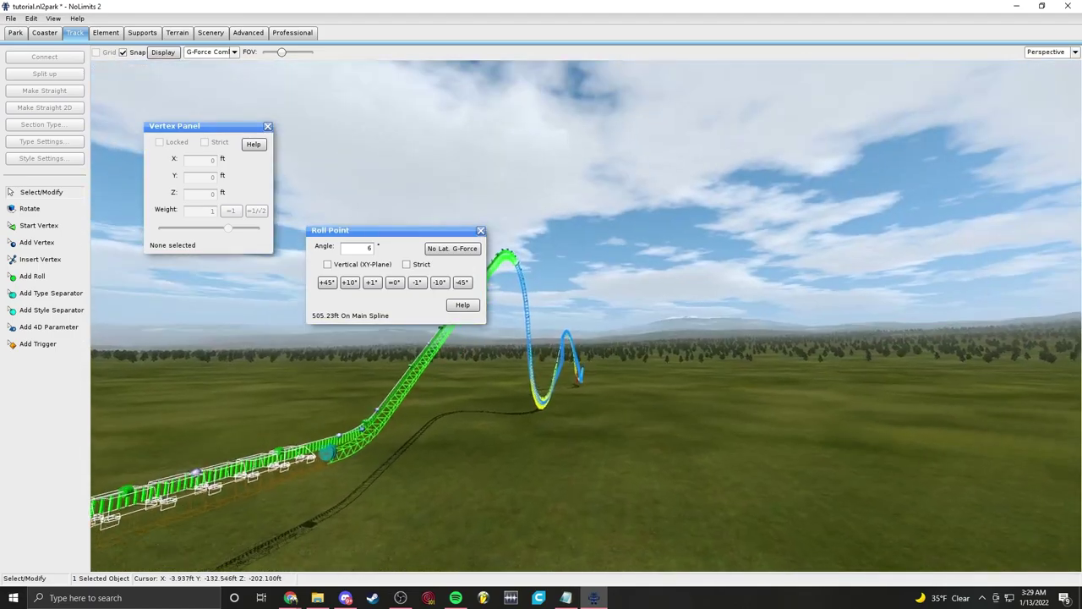
pyautogui.press('w')
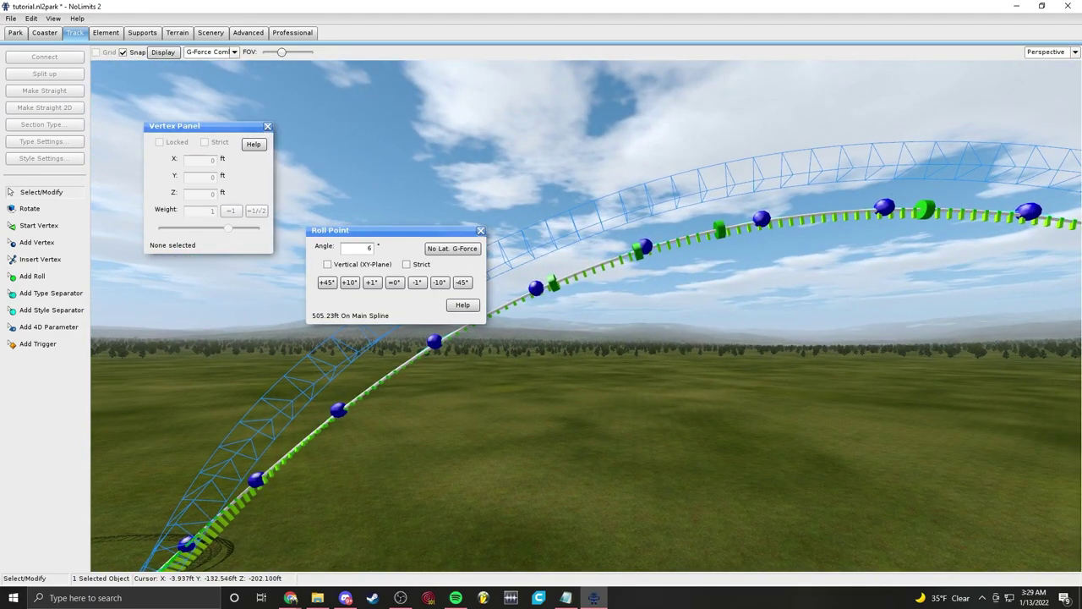
pyautogui.moveTo(471, 219); pyautogui.dragTo(493, 131)
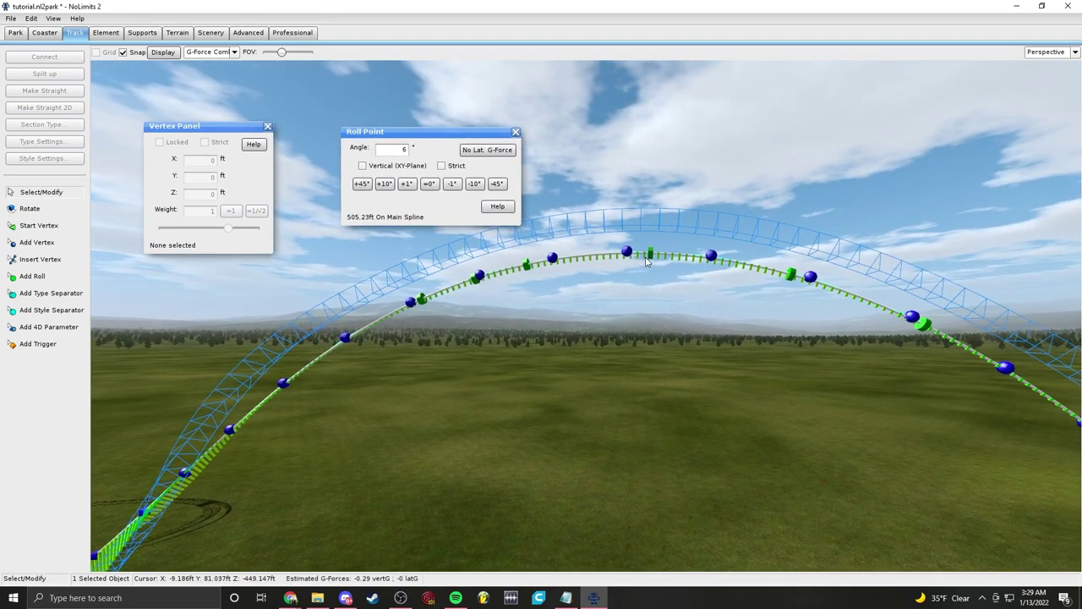
pyautogui.press('w')
pyautogui.moveTo(620, 320); pyautogui.dragTo(597, 350, button='right')
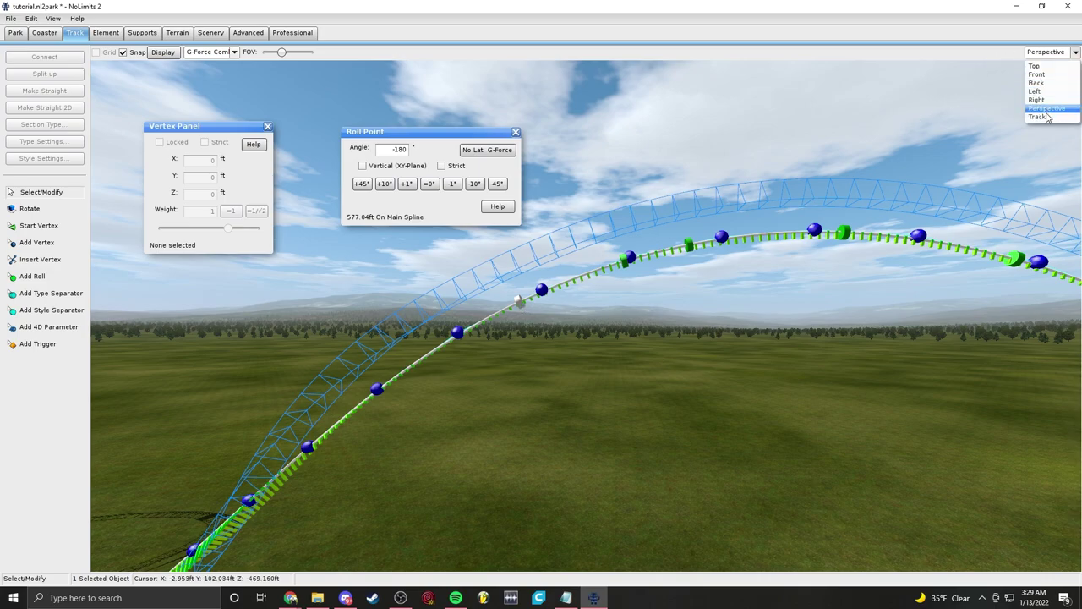
pyautogui.click(1040, 117)
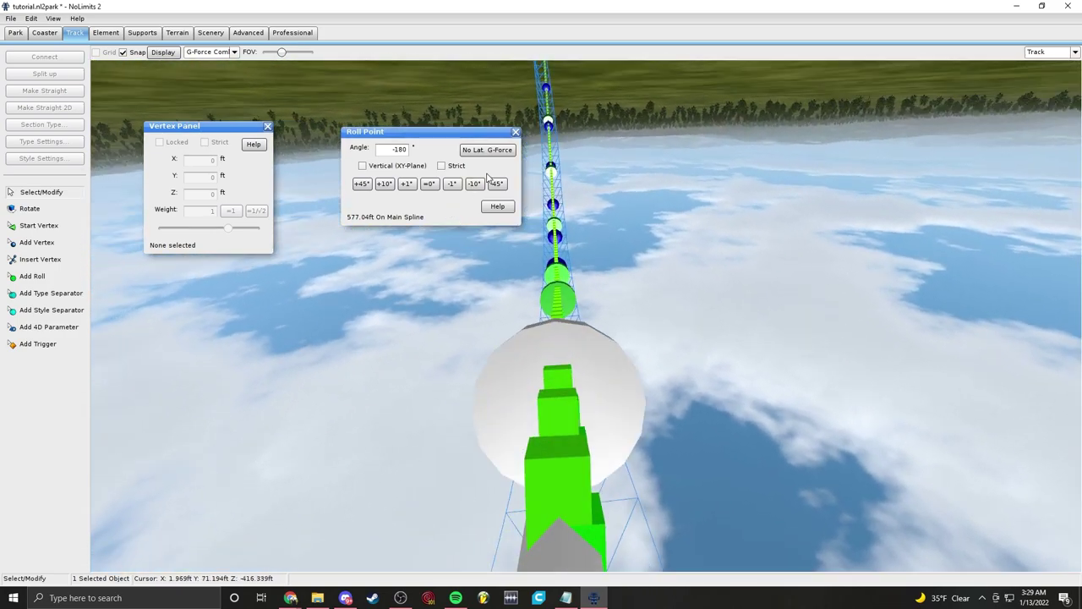
pyautogui.click(475, 185)
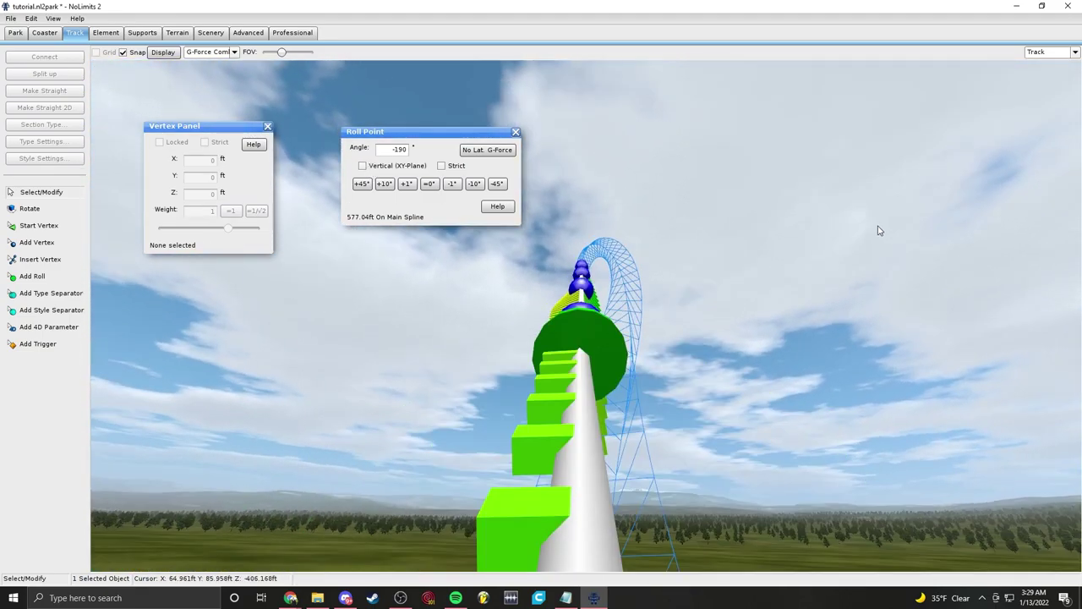
pyautogui.click(879, 230)
pyautogui.scroll(-5, 879, 229)
pyautogui.scroll(12, 876, 232)
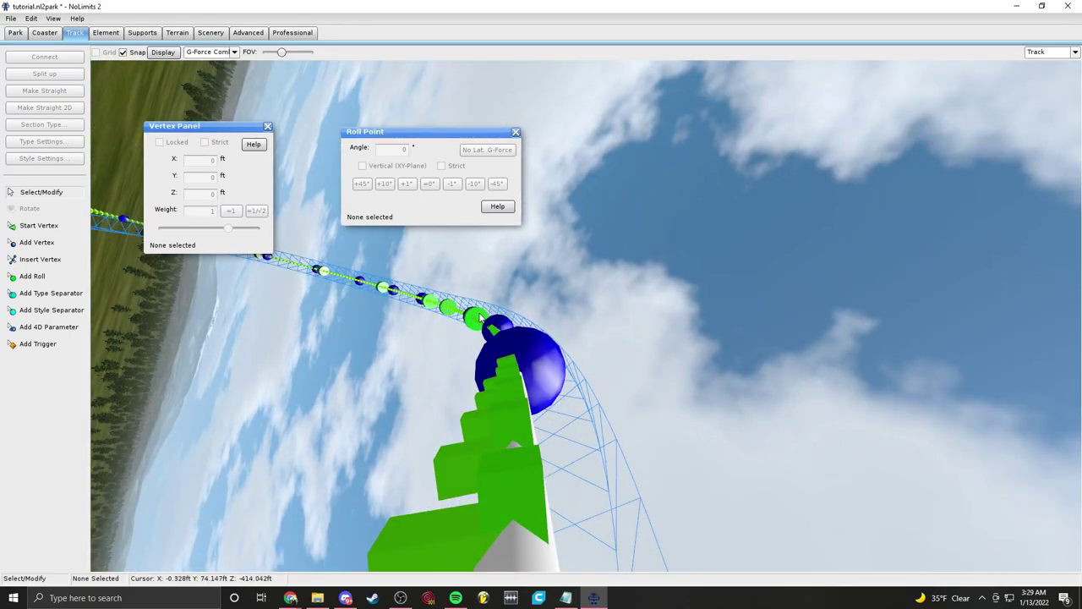
# Step: Slide the -190° roll point back to about 571.5 ft along the track, hide the G-force comb and close both point panels
pyautogui.click(480, 317)
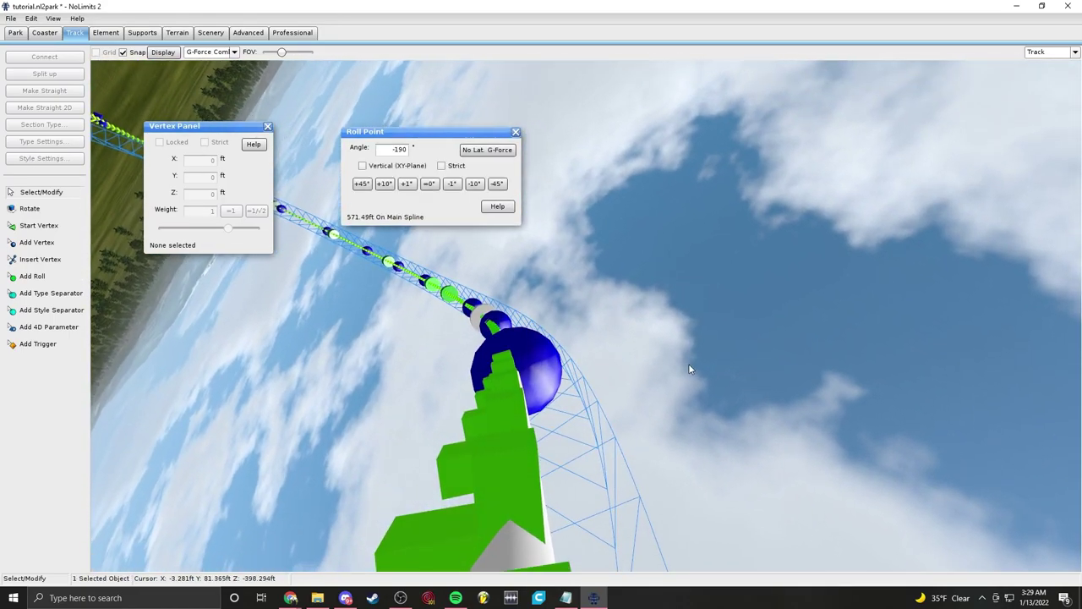
pyautogui.click(788, 283)
pyautogui.scroll(-5, 788, 283)
pyautogui.scroll(8, 783, 283)
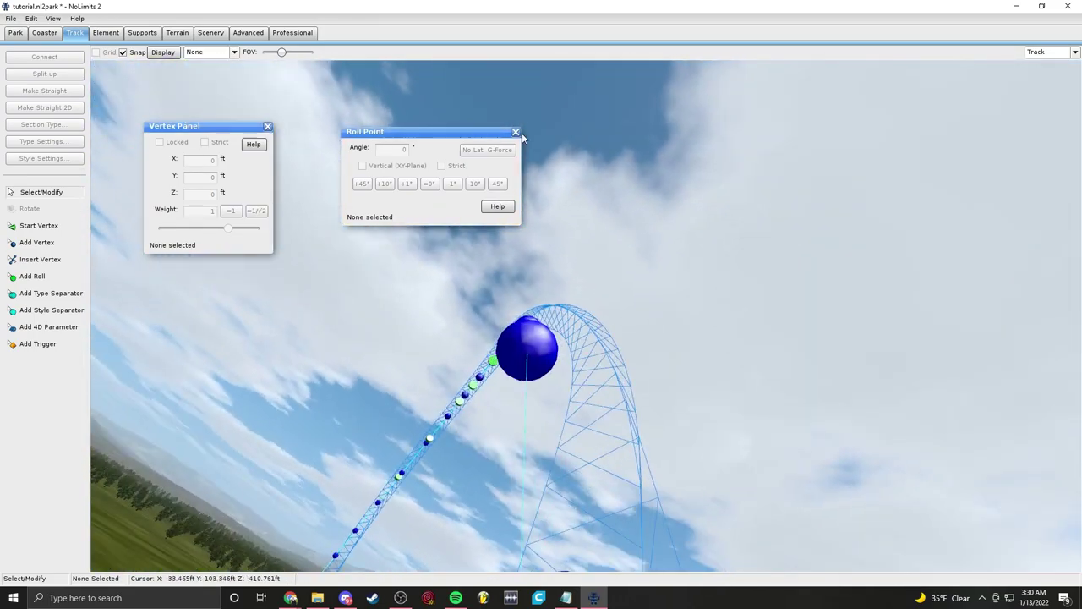
pyautogui.click(516, 132)
pyautogui.click(268, 128)
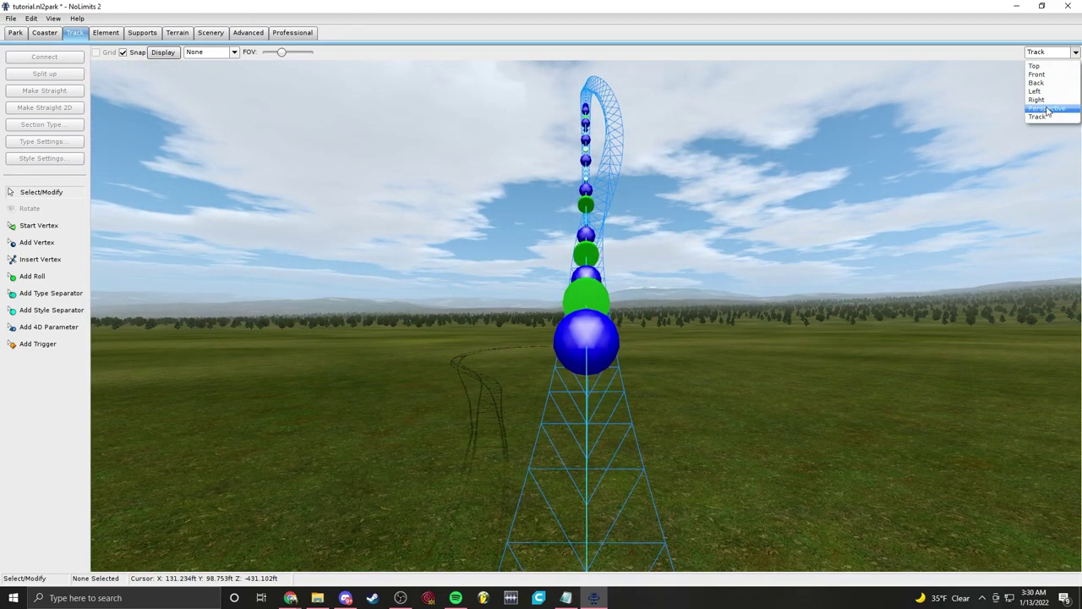
# Step: Add several roll points along the pull-out and second valley after the inverted hill
pyautogui.click(1048, 109)
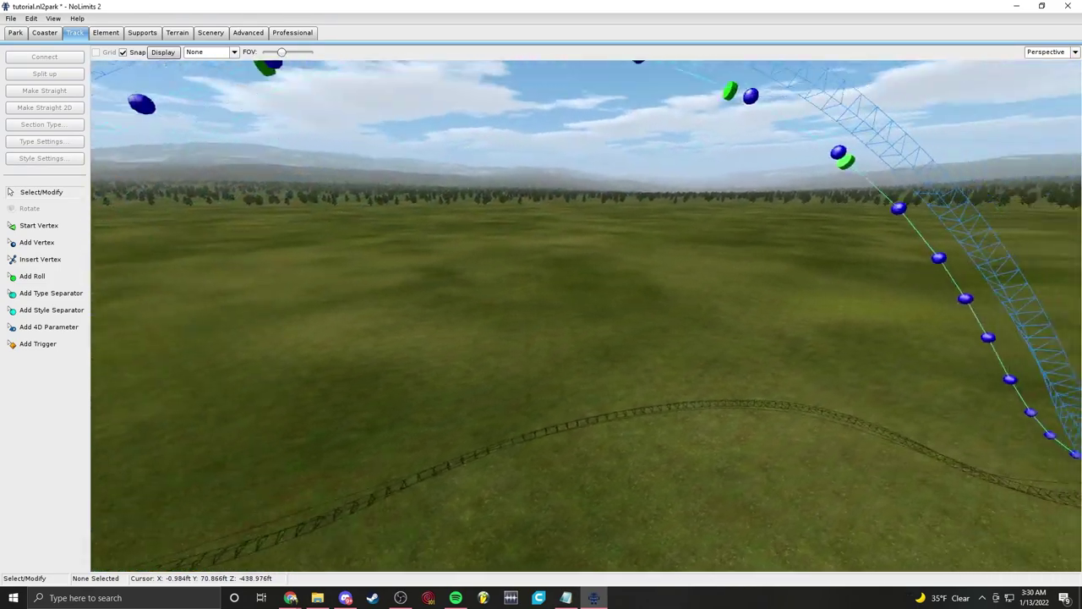
pyautogui.moveTo(497, 375); pyautogui.dragTo(565, 430, button='right')
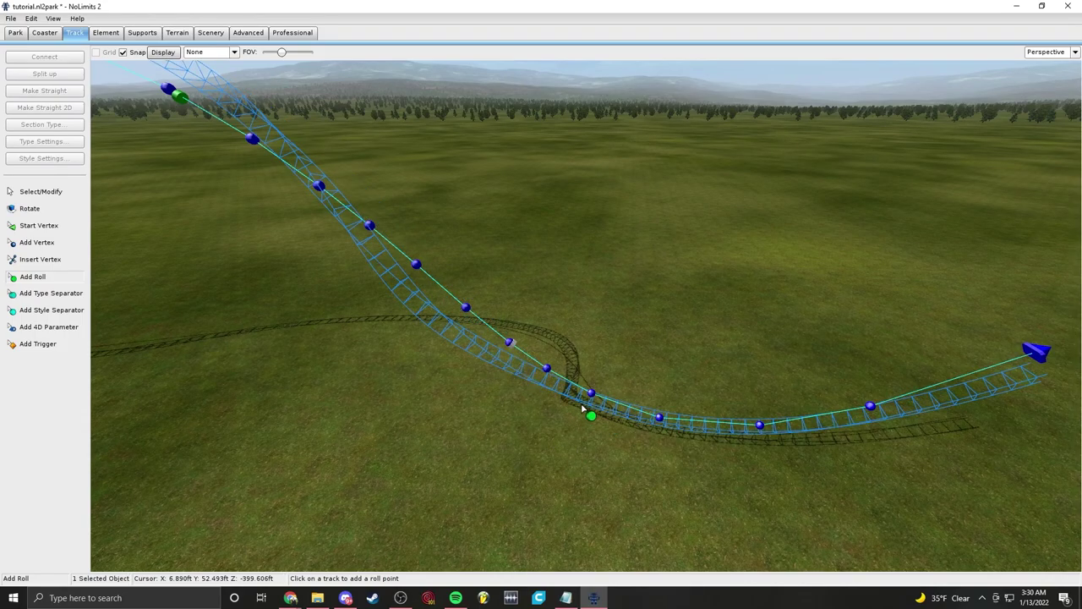
pyautogui.moveTo(663, 412); pyautogui.dragTo(480, 259, button='right')
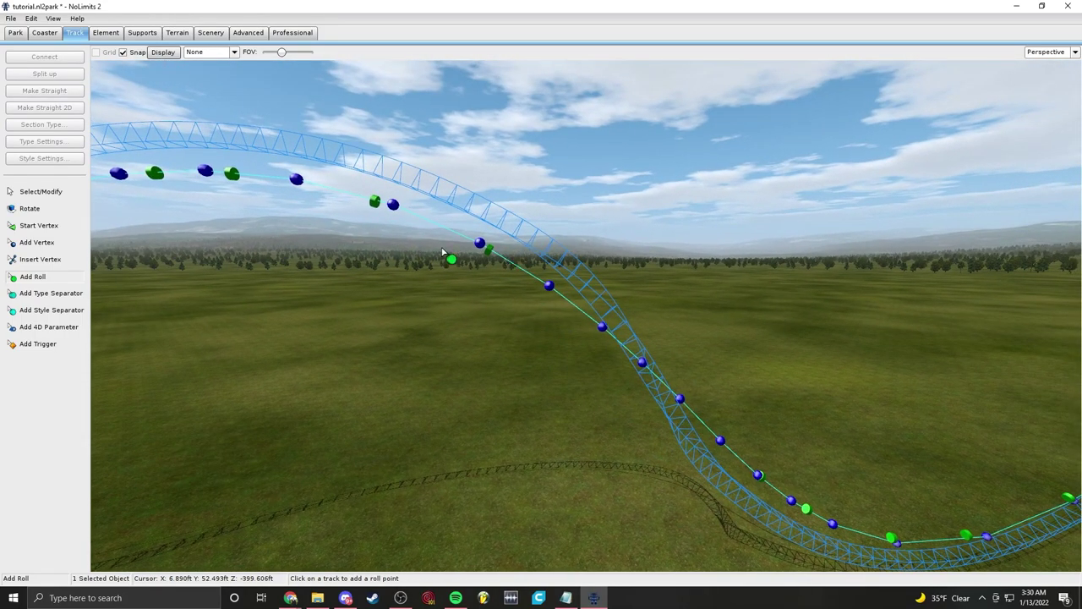
# Step: Set the last roll point on the far side of the crest to -190° and slide it to about 655.7 ft
pyautogui.moveTo(456, 341); pyautogui.dragTo(468, 331, button='right')
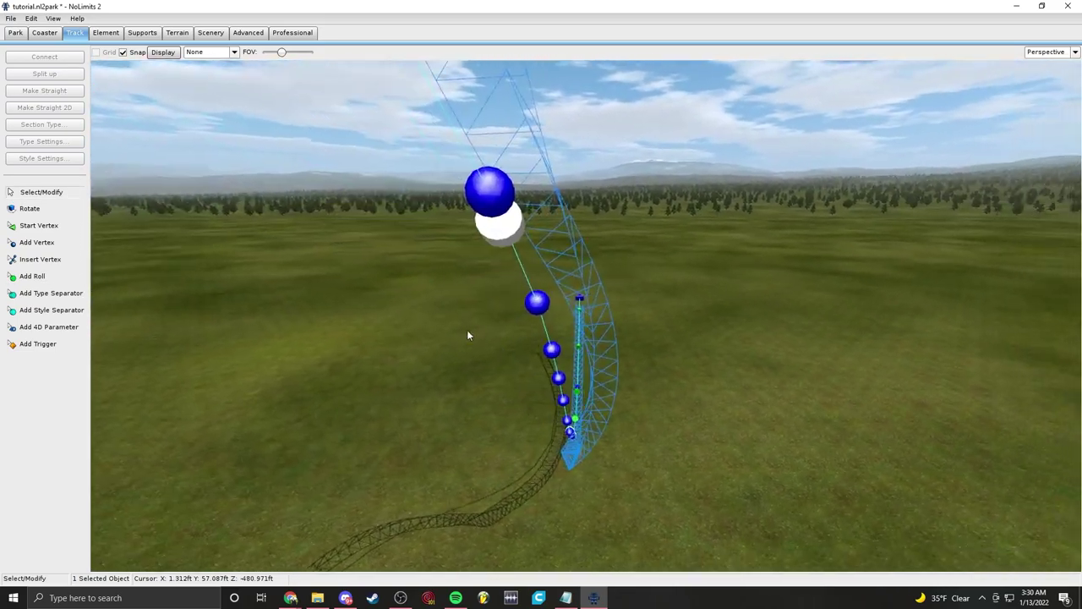
pyautogui.doubleClick(498, 245)
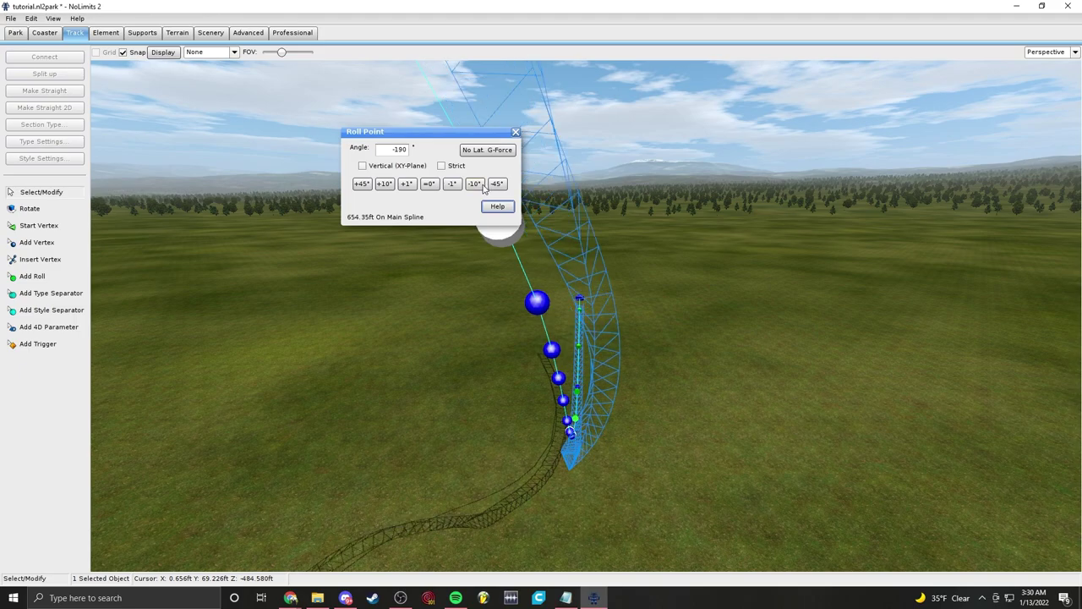
pyautogui.moveTo(471, 133); pyautogui.dragTo(241, 144)
pyautogui.moveTo(630, 388); pyautogui.dragTo(681, 313, button='right')
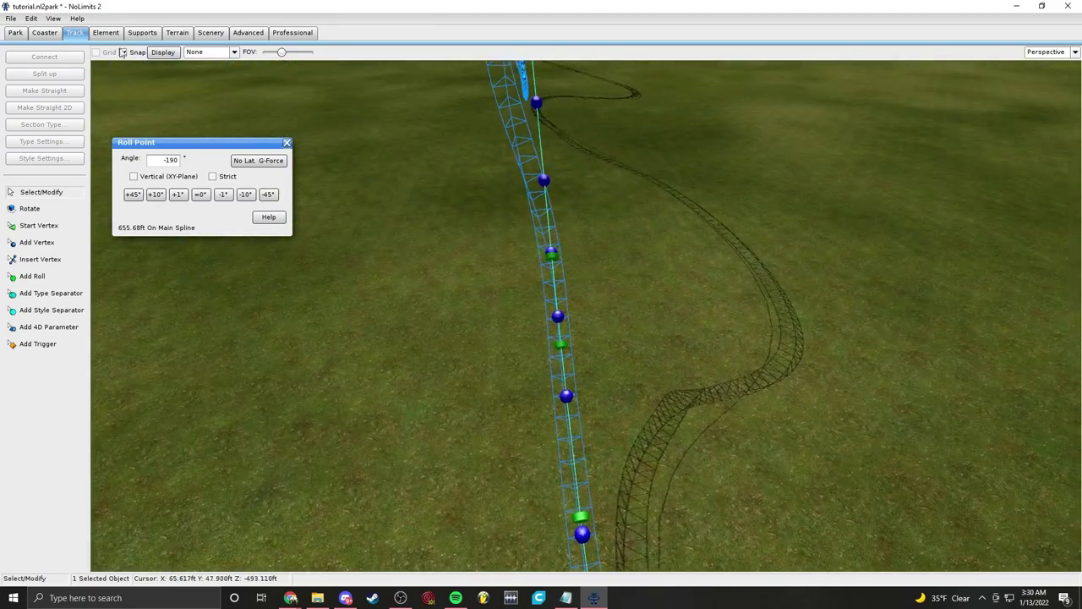
# Step: Show the G-force comb, set the second roll point of the pull-out to 1° and slide it to about 727.9 ft
pyautogui.click(210, 116)
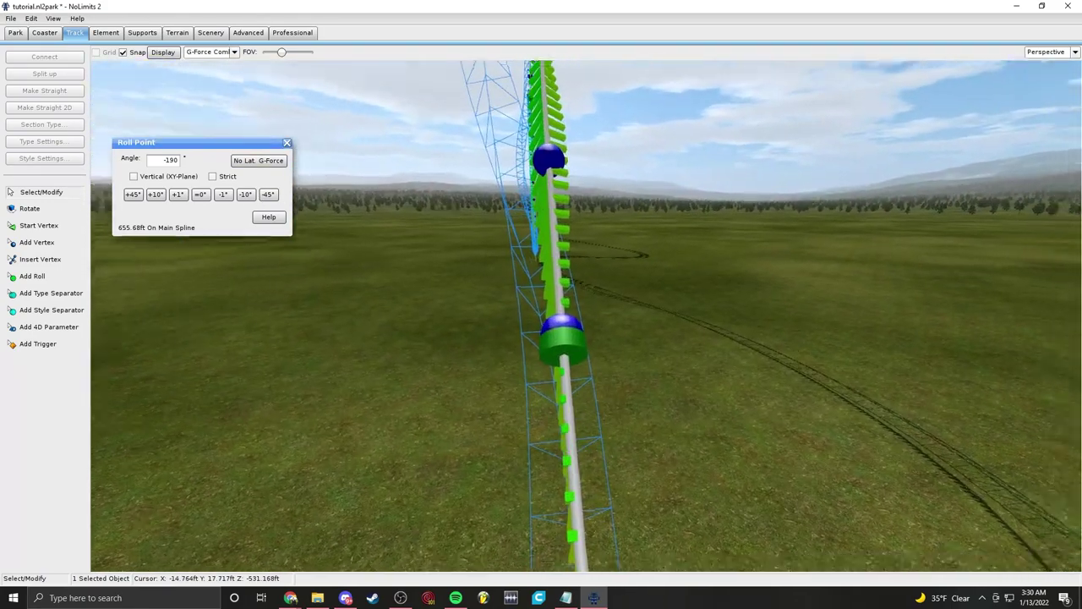
pyautogui.moveTo(625, 389); pyautogui.dragTo(625, 436, button='right')
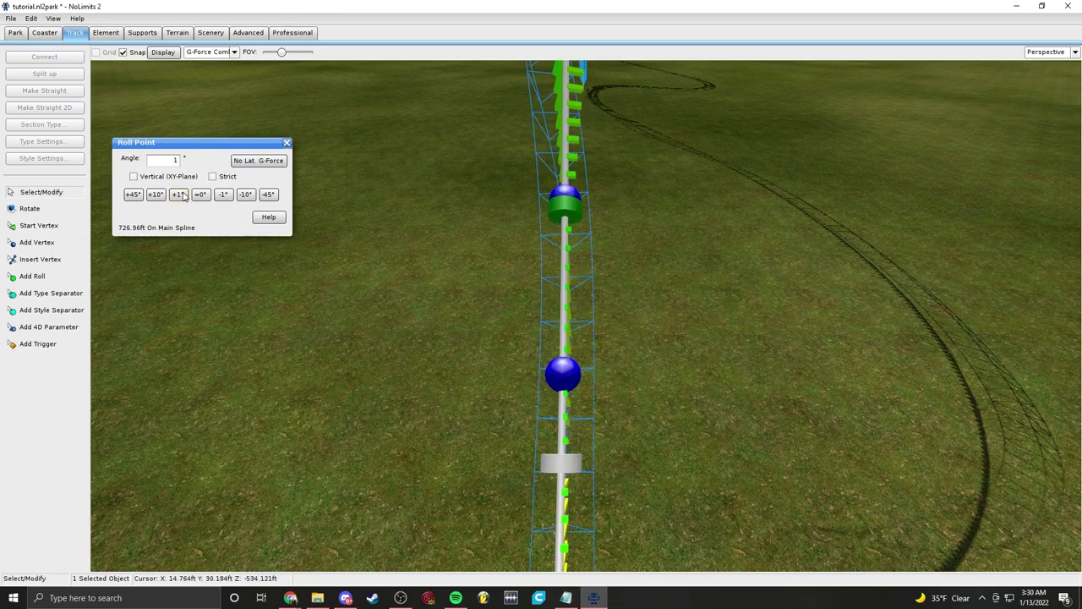
pyautogui.moveTo(423, 296); pyautogui.dragTo(449, 270, button='right')
pyautogui.moveTo(744, 397); pyautogui.dragTo(698, 420, button='right')
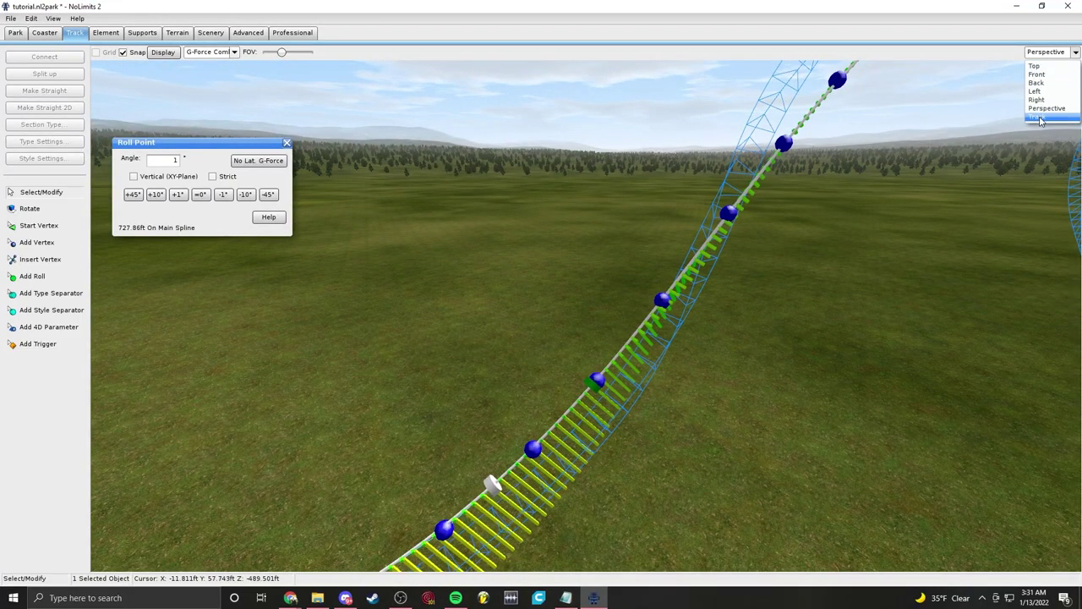
# Step: Slide the roll points entering the second valley slightly further along the track, with one at about 753 ft, and review the exit roll
pyautogui.click(1042, 118)
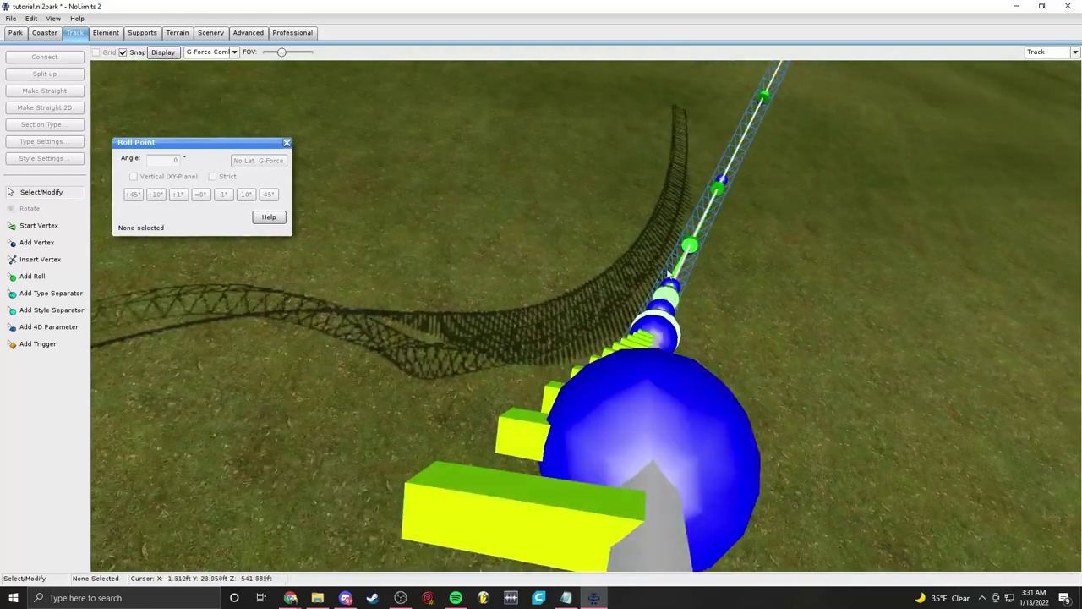
pyautogui.click(676, 300)
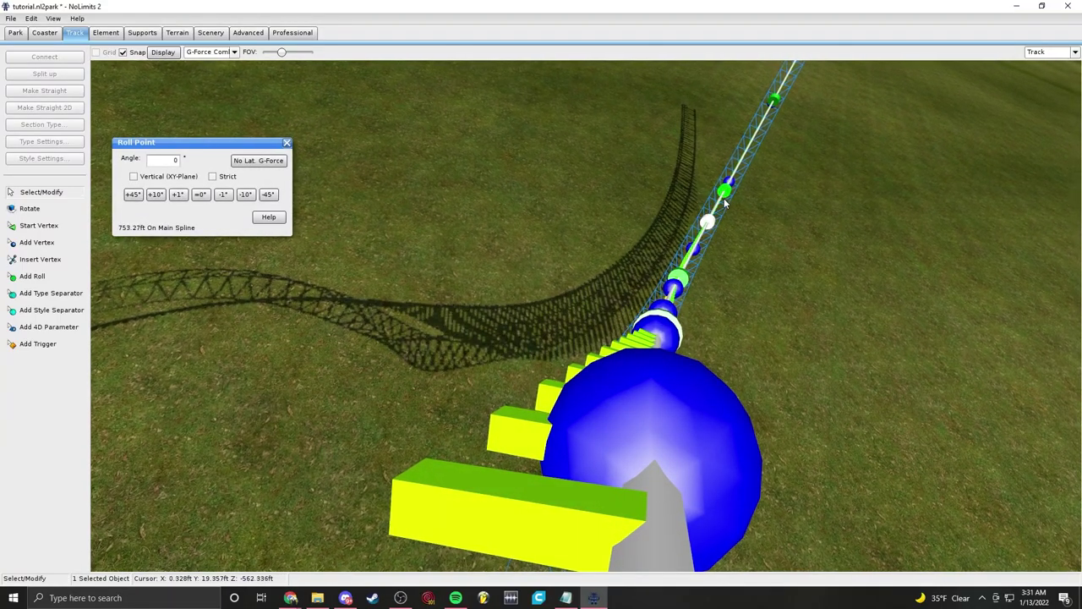
pyautogui.click(789, 149)
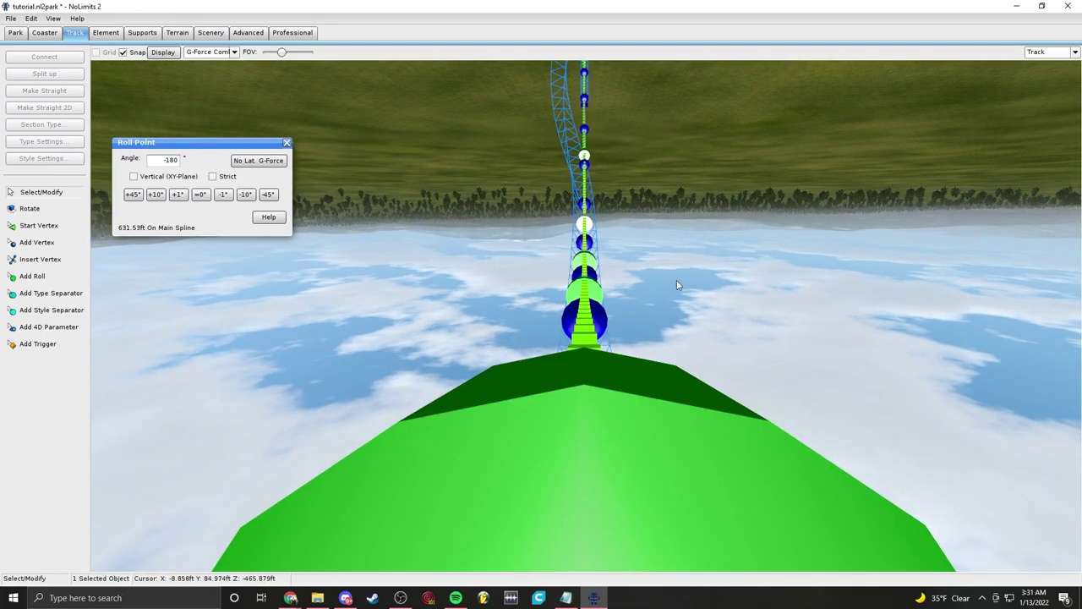
pyautogui.click(783, 227)
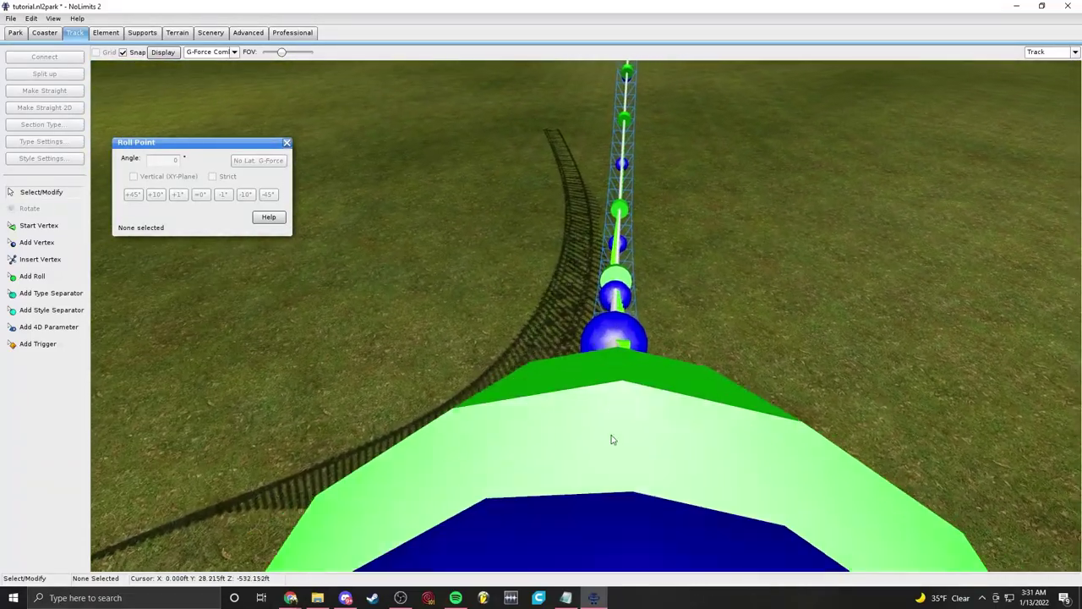
# Step: Increase the angle of the pull-out roll point at 715.24 ft in 1° increments to at least 8°
pyautogui.click(606, 406)
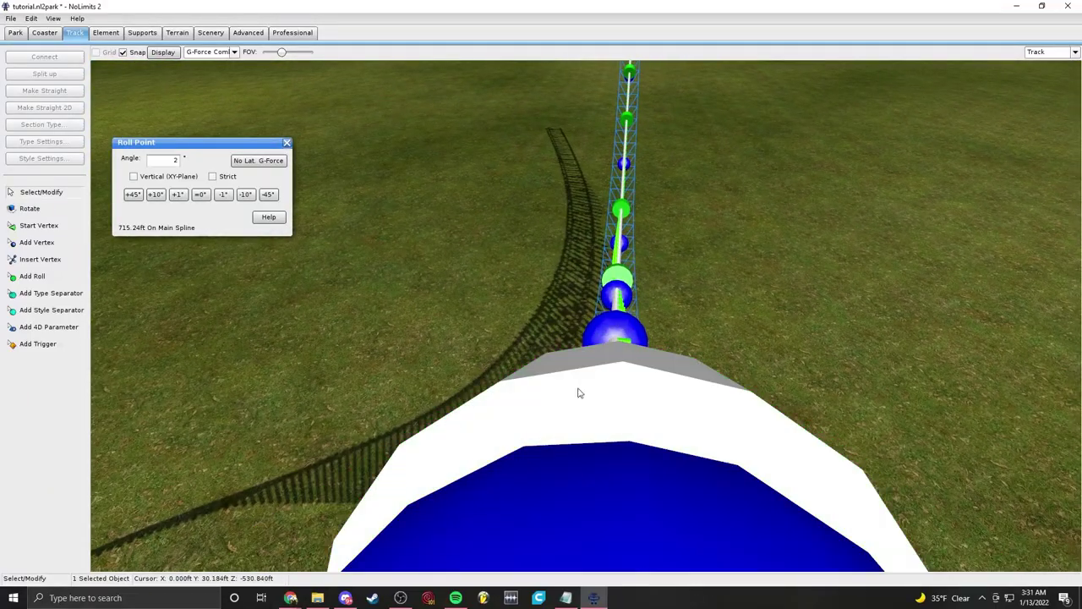
pyautogui.click(178, 194)
pyautogui.click(178, 194)
pyautogui.click(178, 195)
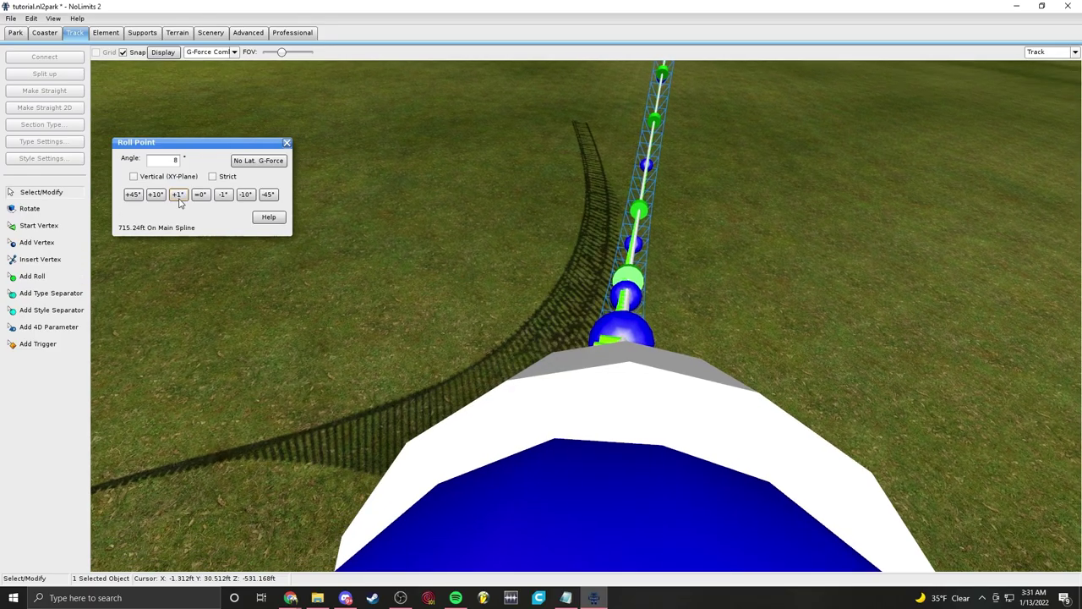
pyautogui.click(178, 195)
pyautogui.click(177, 195)
pyautogui.click(177, 195)
pyautogui.click(730, 186)
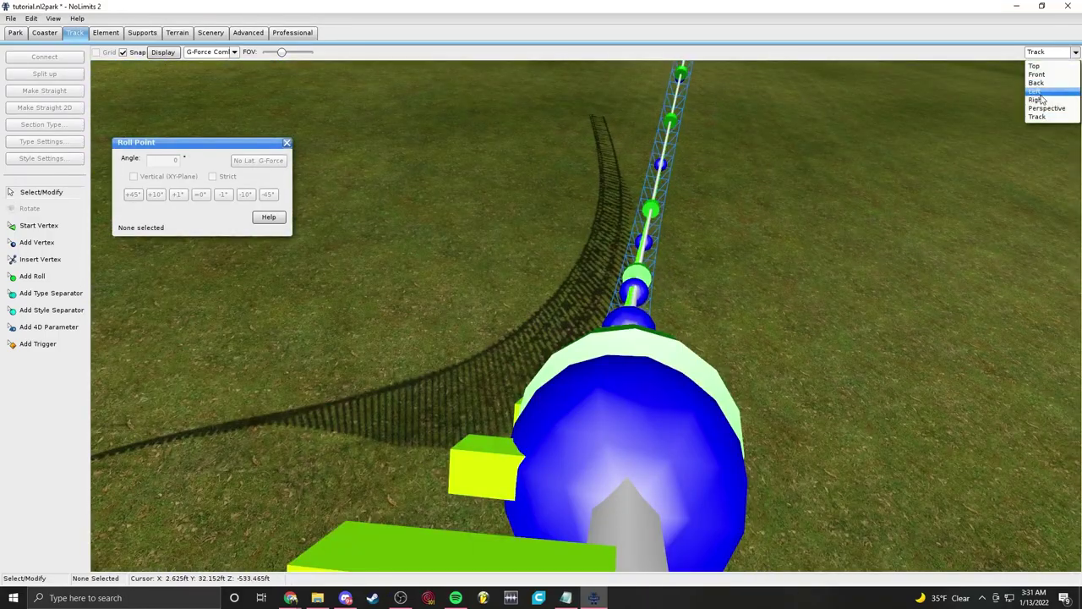
# Step: In the Right view, depump the vertices of the second valley and of the descent leading into it
pyautogui.click(1037, 99)
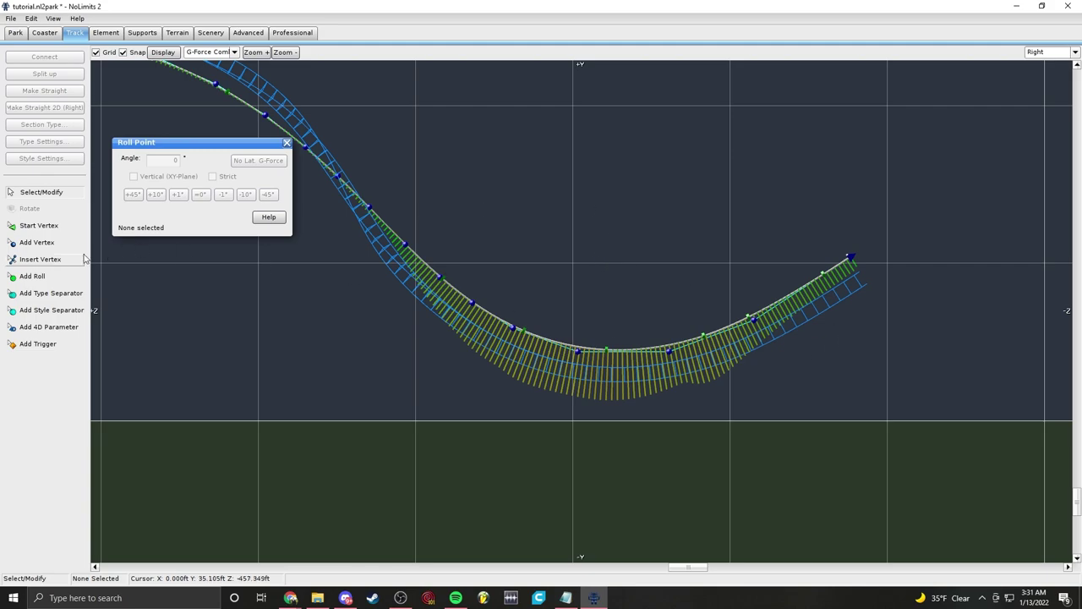
pyautogui.moveTo(401, 187); pyautogui.dragTo(802, 487)
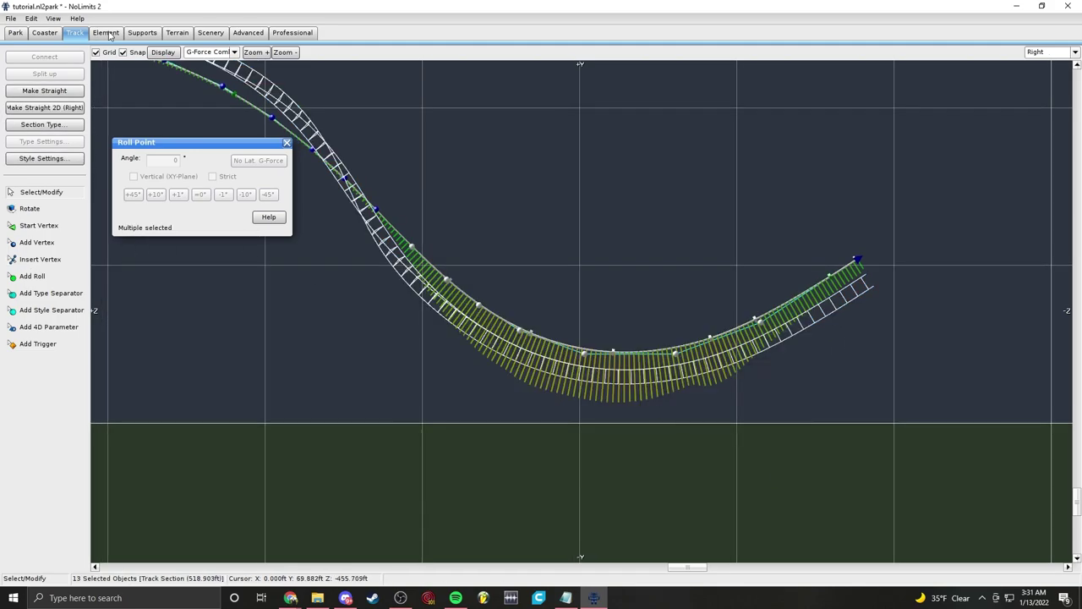
pyautogui.click(65, 161)
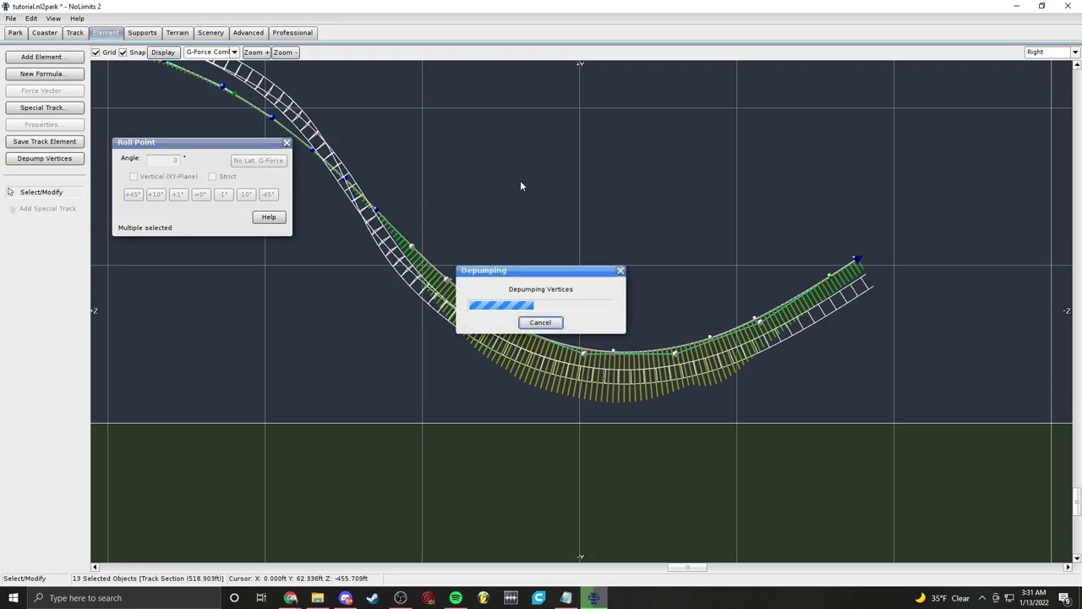
pyautogui.click(60, 161)
pyautogui.moveTo(381, 77); pyautogui.dragTo(744, 460)
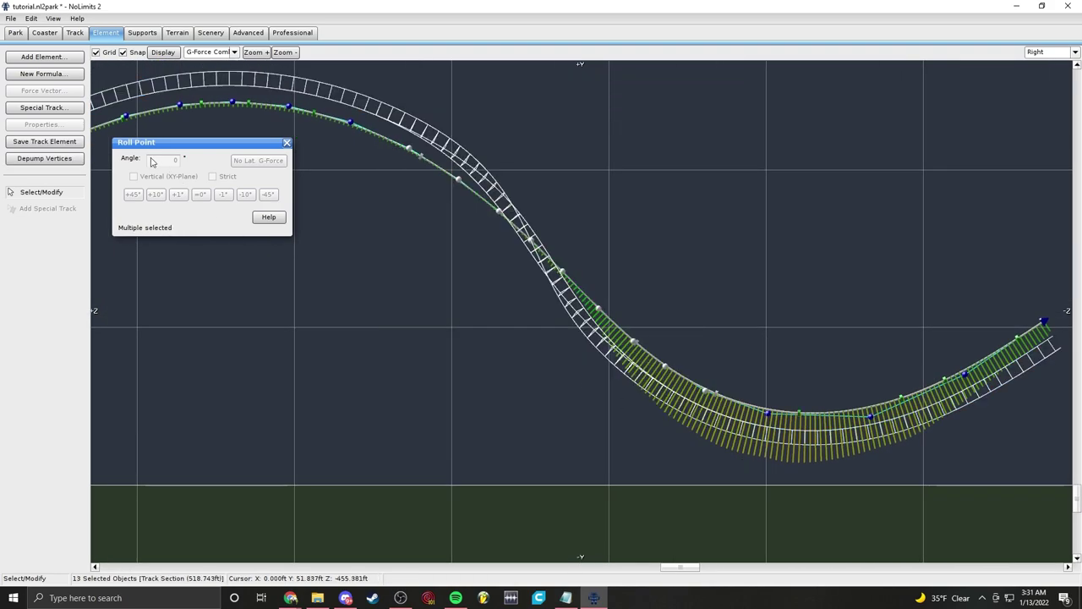
pyautogui.click(64, 161)
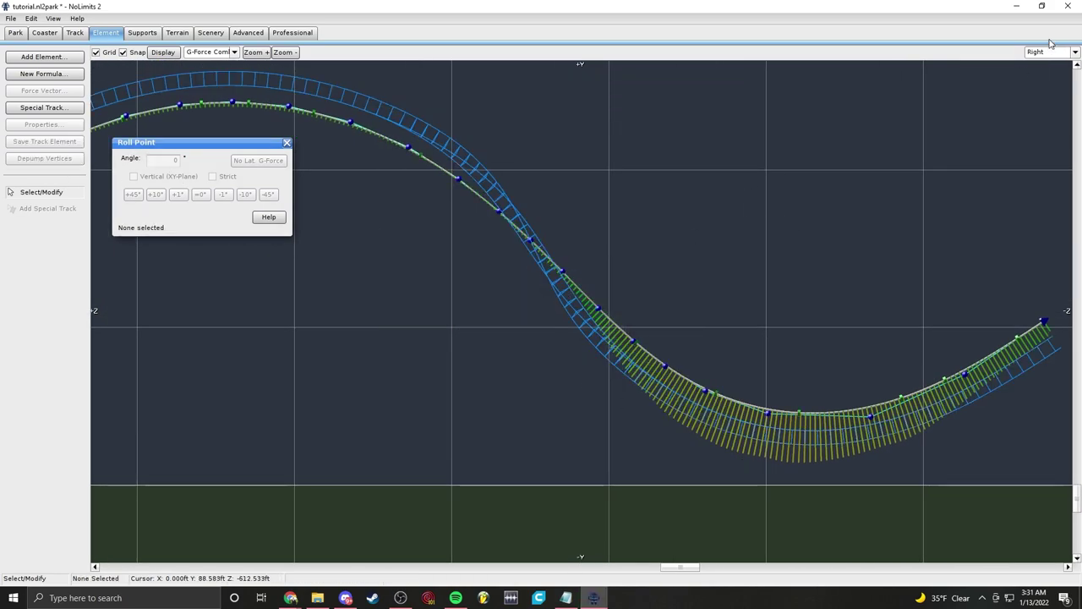
# Step: Review the roll transitions through the inverted hill and its pull-out from the Track view
pyautogui.click(1039, 120)
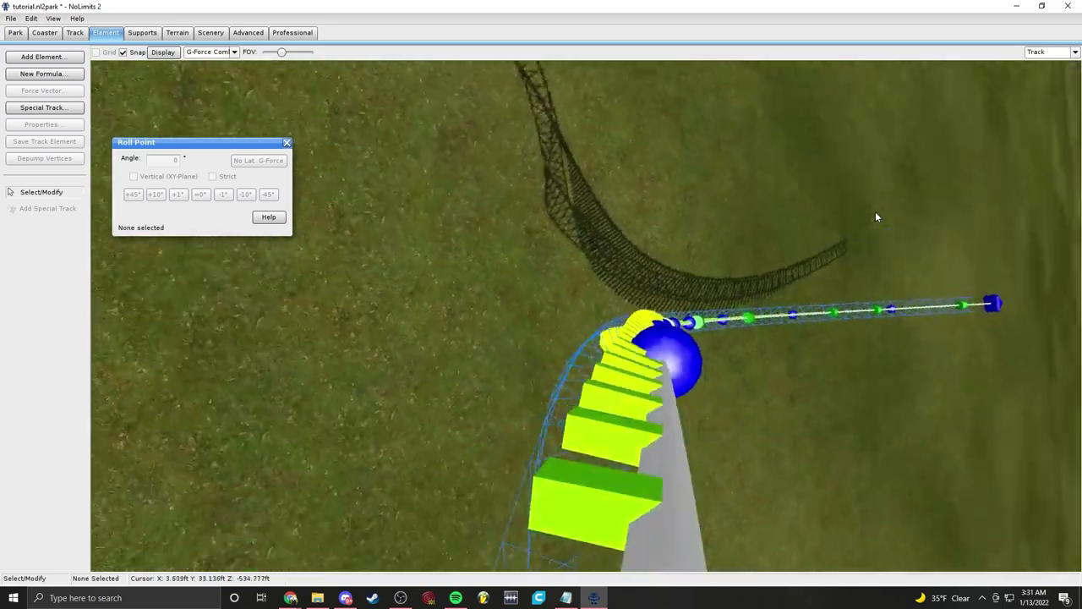
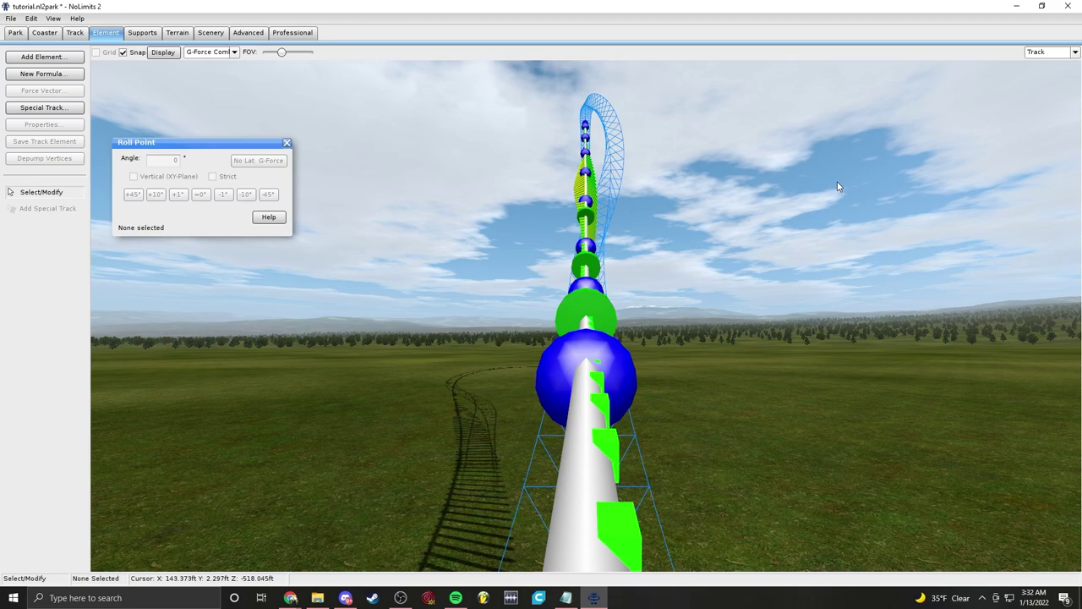
pyautogui.scroll(-4, 756, 198)
pyautogui.scroll(10, 756, 198)
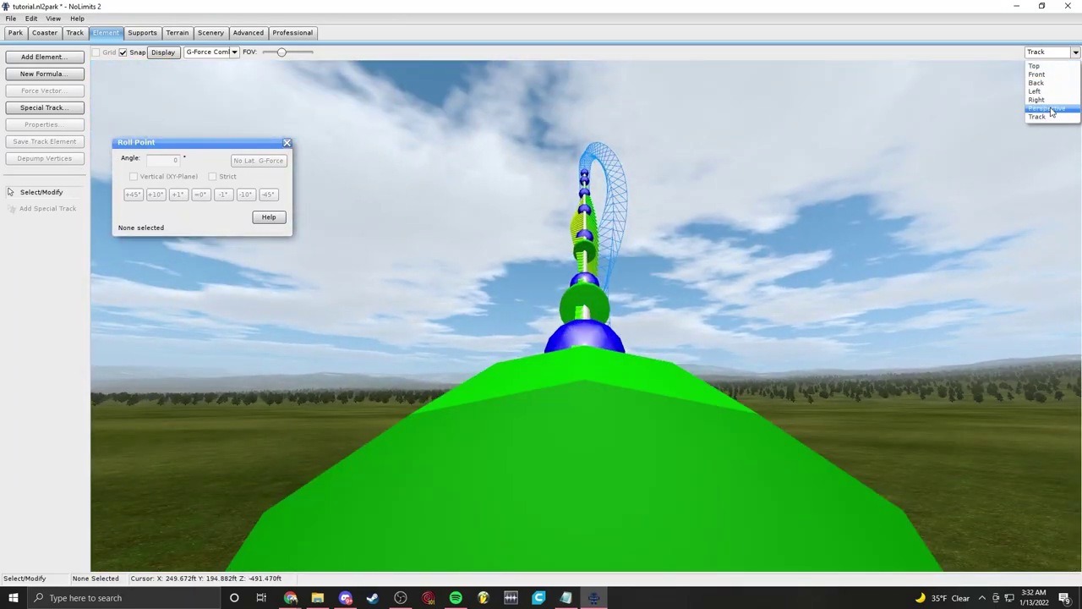
# Step: In the Perspective view, enclose a section of about 9.3 ft near the track's end with type separators and change its section type
pyautogui.click(1047, 109)
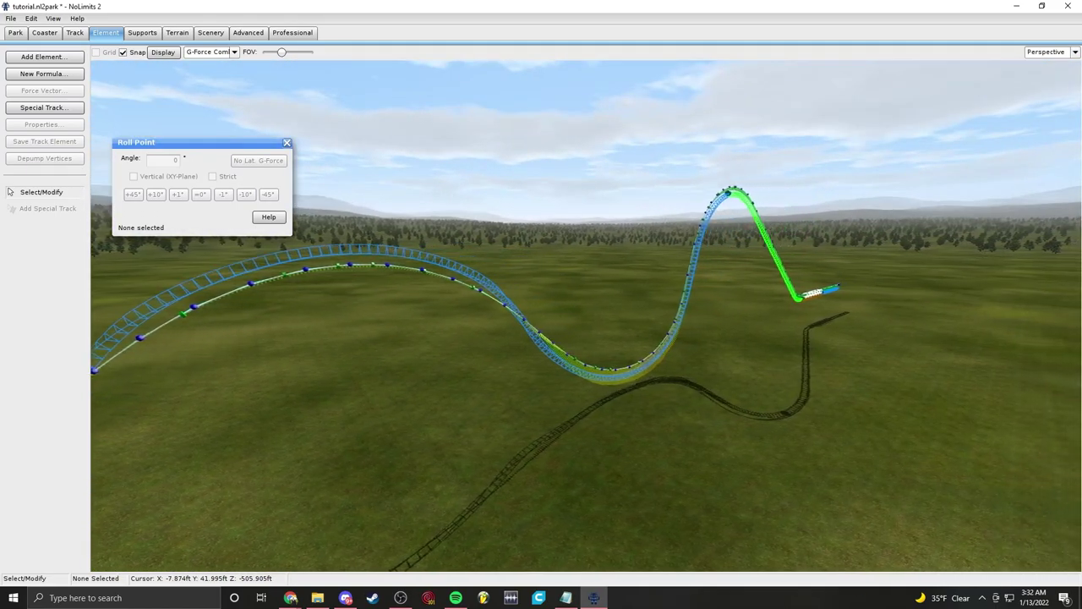
pyautogui.moveTo(586, 315); pyautogui.dragTo(391, 357, button='right')
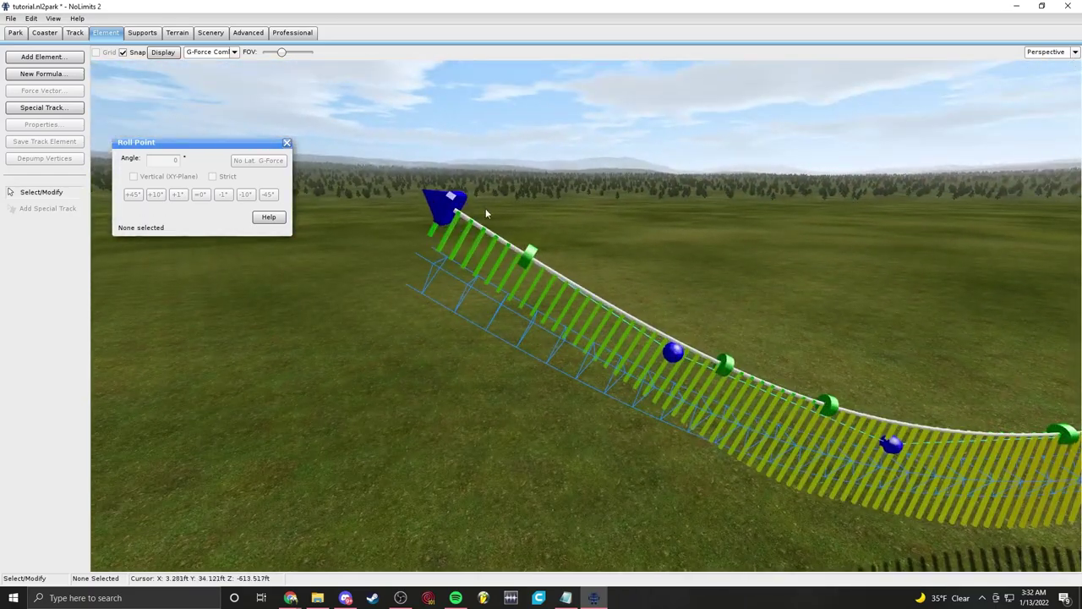
pyautogui.moveTo(514, 262); pyautogui.dragTo(408, 269, button='right')
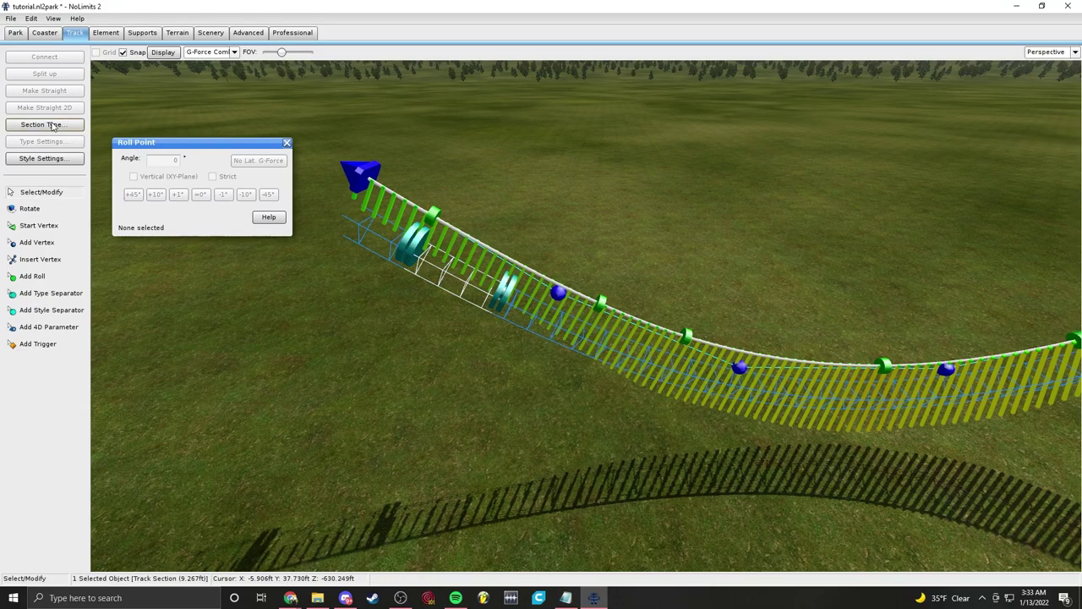
pyautogui.moveTo(578, 220)
pyautogui.mouseDown(button='right')
pyautogui.moveTo(613, 190)
pyautogui.moveTo(622, 199)
pyautogui.moveTo(577, 221)
pyautogui.mouseUp(button='right')
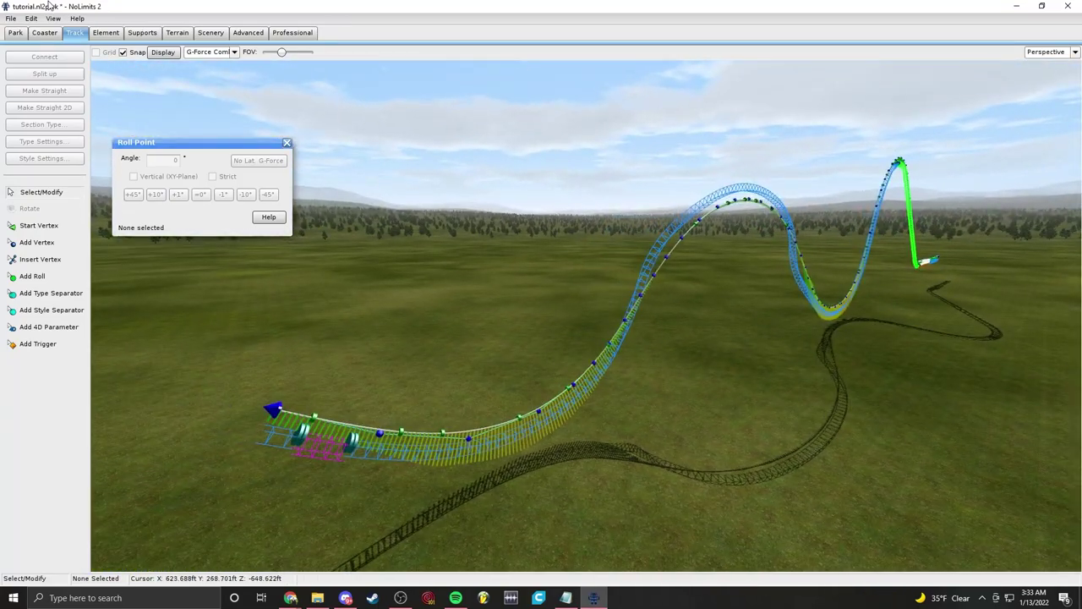
# Step: Freeze the coaster and inspect the special section near the track's end up close
pyautogui.click(45, 34)
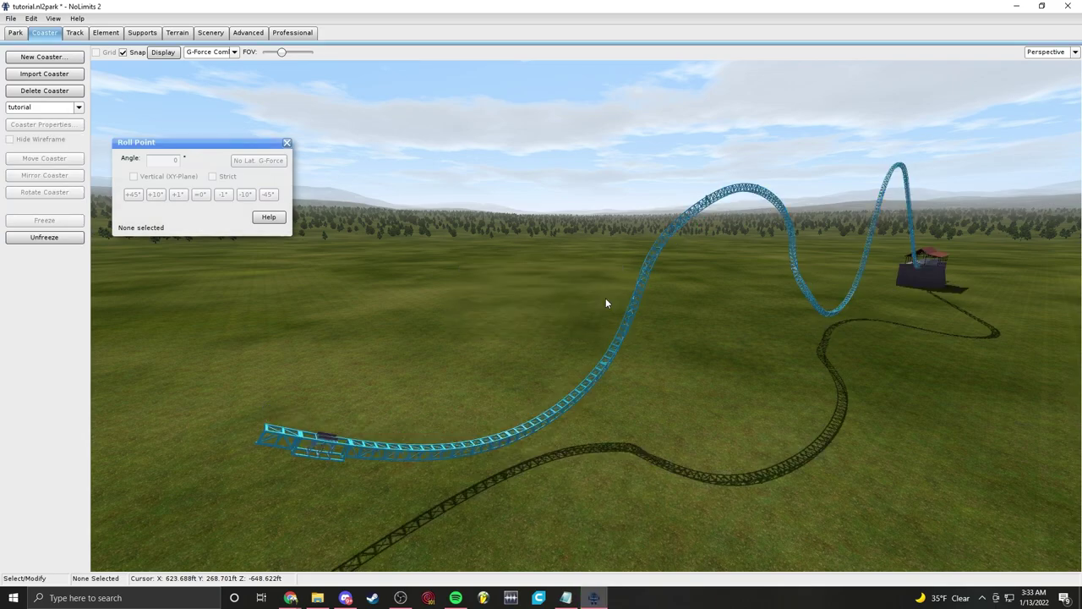
pyautogui.moveTo(609, 293); pyautogui.dragTo(526, 287, button='right')
pyautogui.press('w')
pyautogui.press('w')
pyautogui.press('s')
pyautogui.press('w')
pyautogui.press('w')
pyautogui.press('s')
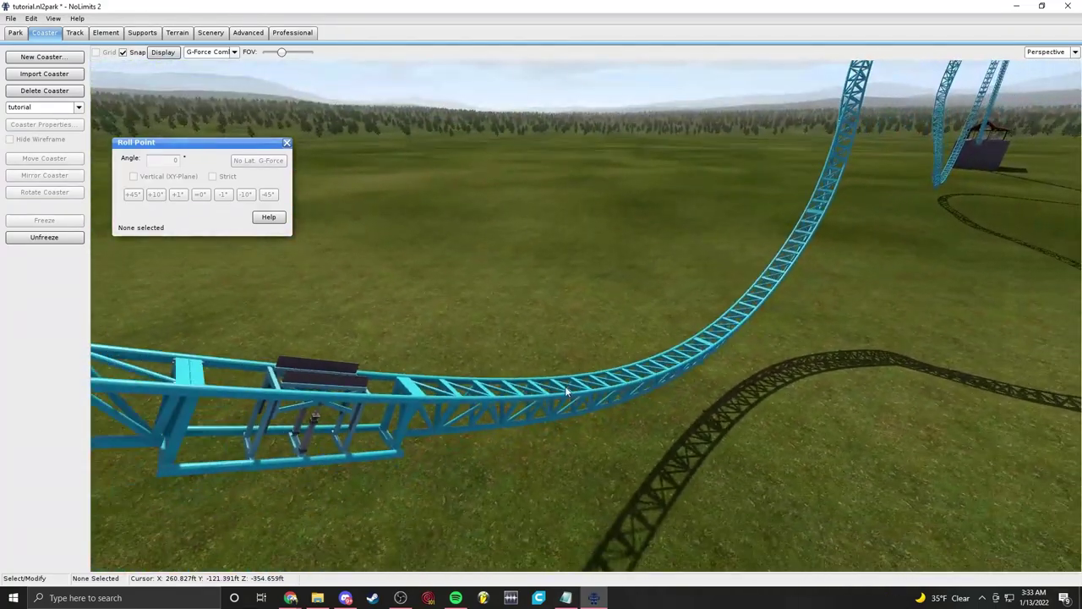
# Step: Unfreeze the coaster, set the track before the end section to the modern single spine type, and freeze the coaster again
pyautogui.click(33, 241)
pyautogui.doubleClick(548, 383)
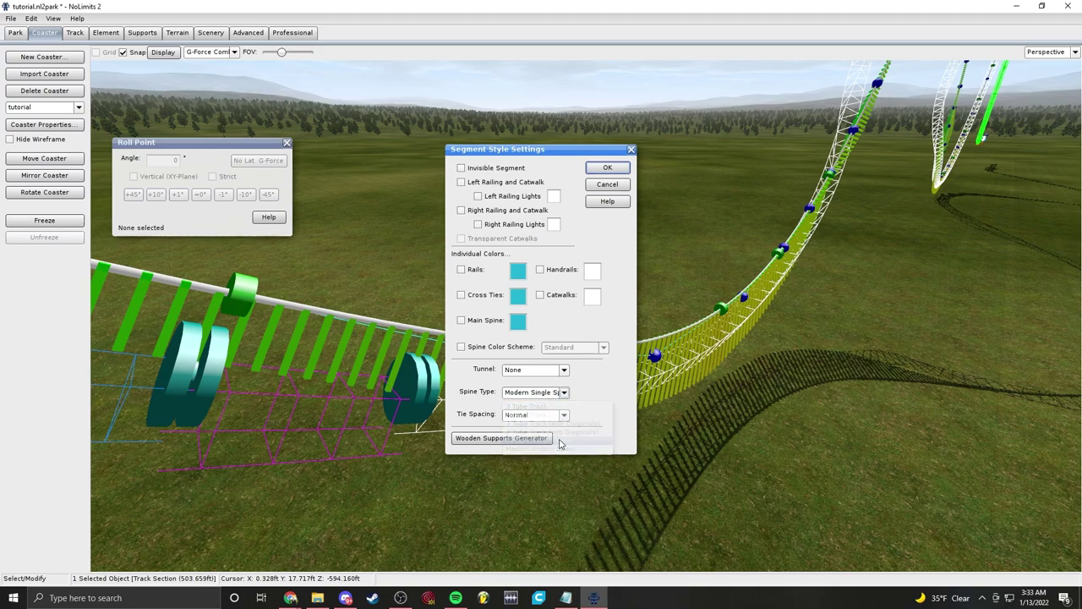
pyautogui.click(607, 168)
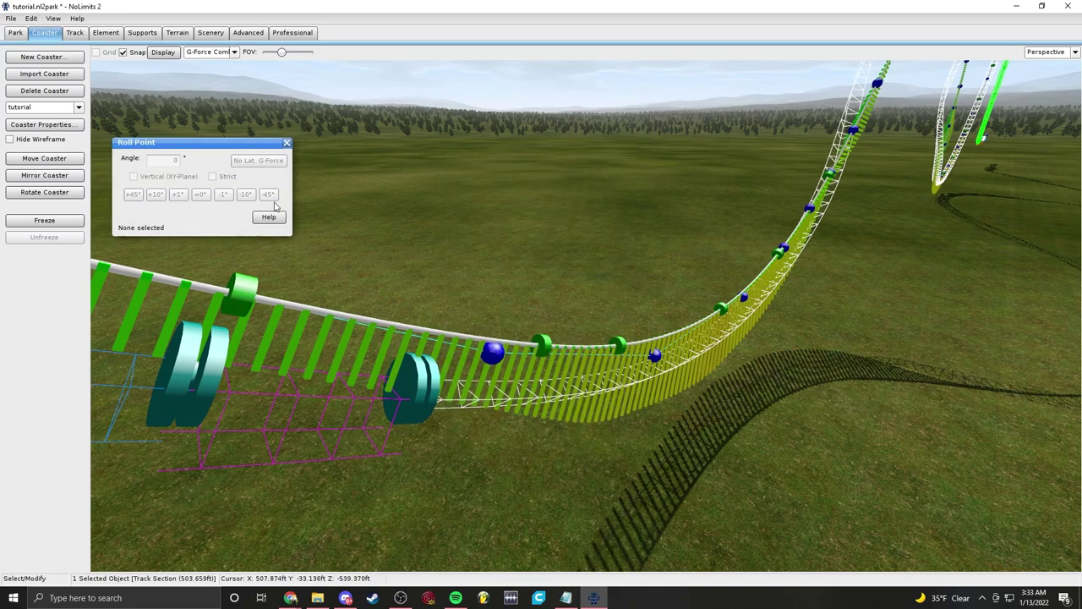
pyautogui.click(50, 220)
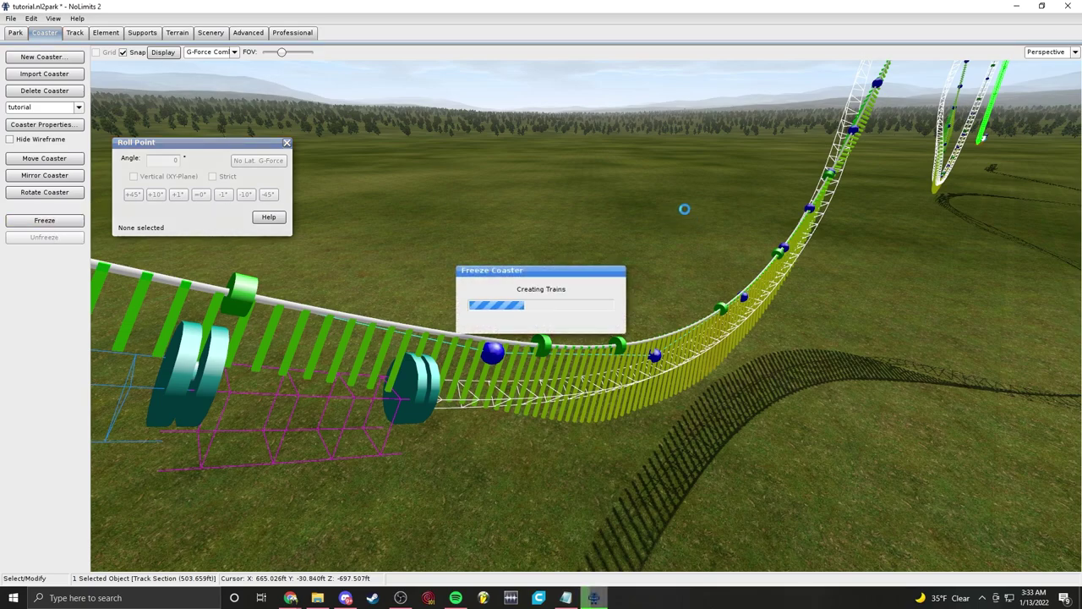
# Step: Save the park, leave the editor and start the ride simulation
pyautogui.moveTo(669, 214); pyautogui.dragTo(828, 182, button='right')
pyautogui.press('w')
pyautogui.press('s')
pyautogui.moveTo(586, 316); pyautogui.dragTo(701, 311, button='right')
pyautogui.press('w')
pyautogui.moveTo(670, 220); pyautogui.dragTo(651, 223, button='right')
pyautogui.click(7, 18)
pyautogui.click(9, 19)
pyautogui.click(11, 20)
pyautogui.click(37, 146)
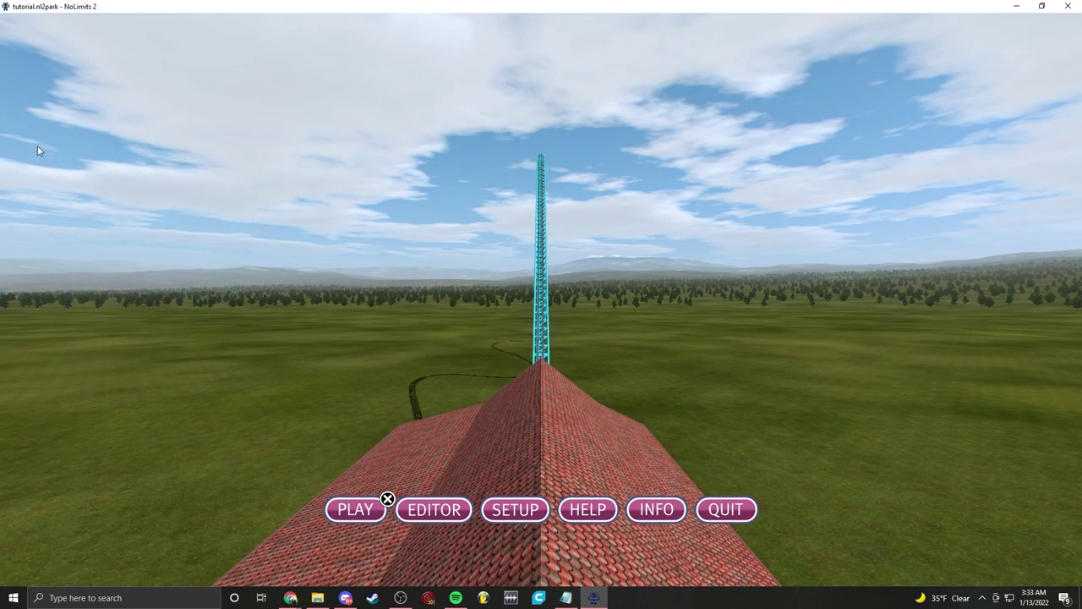
pyautogui.click(347, 508)
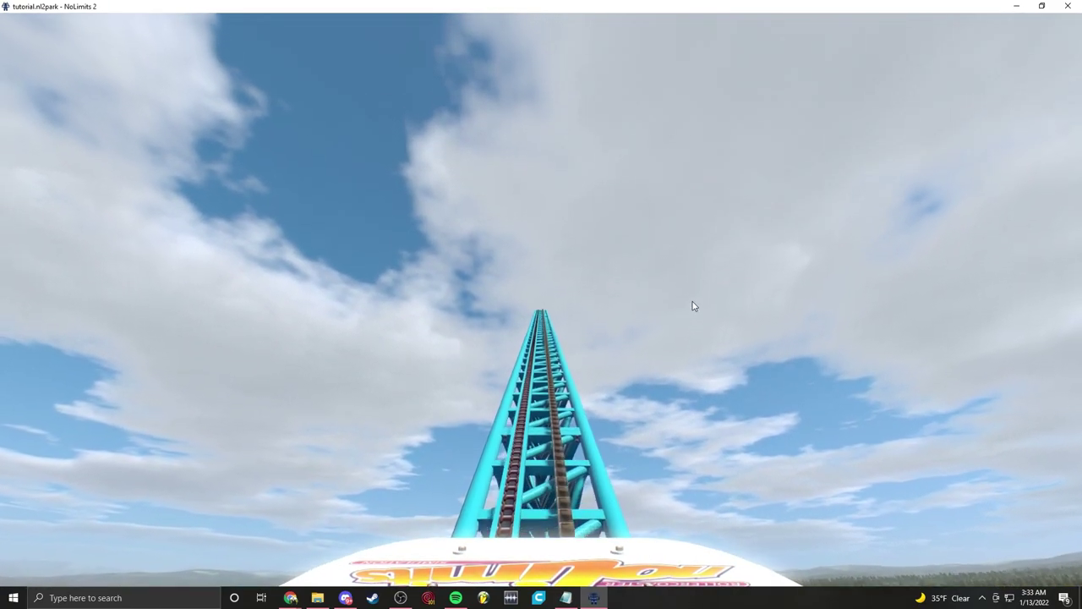
# Step: Ride in the front seat, raising the simulation speed to x4 on the lift and returning to x1, and dismiss the messages
pyautogui.press('F5')
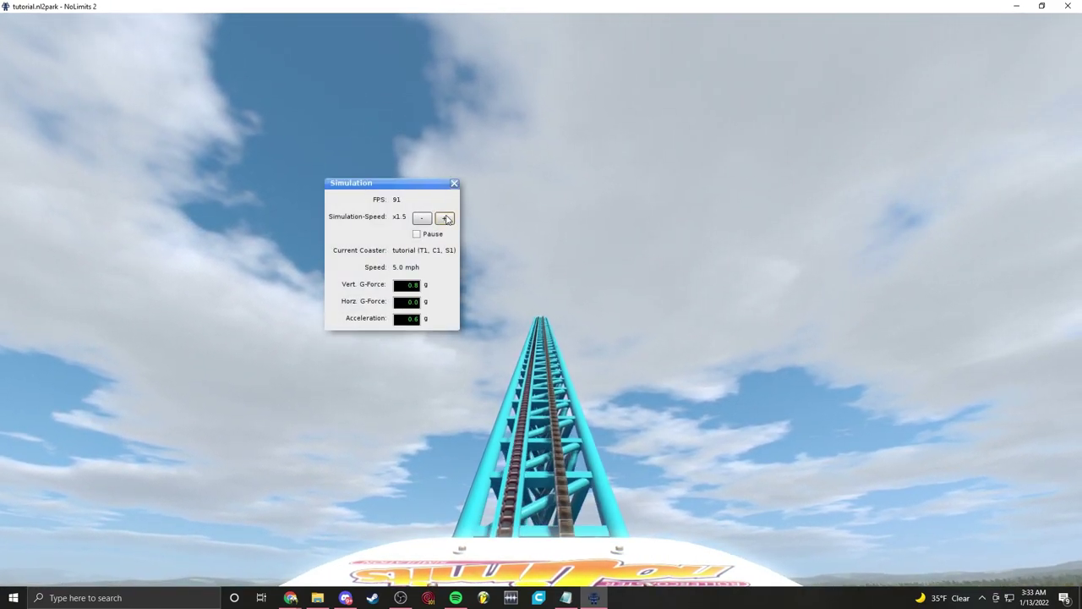
pyautogui.click(445, 218)
pyautogui.click(445, 218)
pyautogui.click(445, 218)
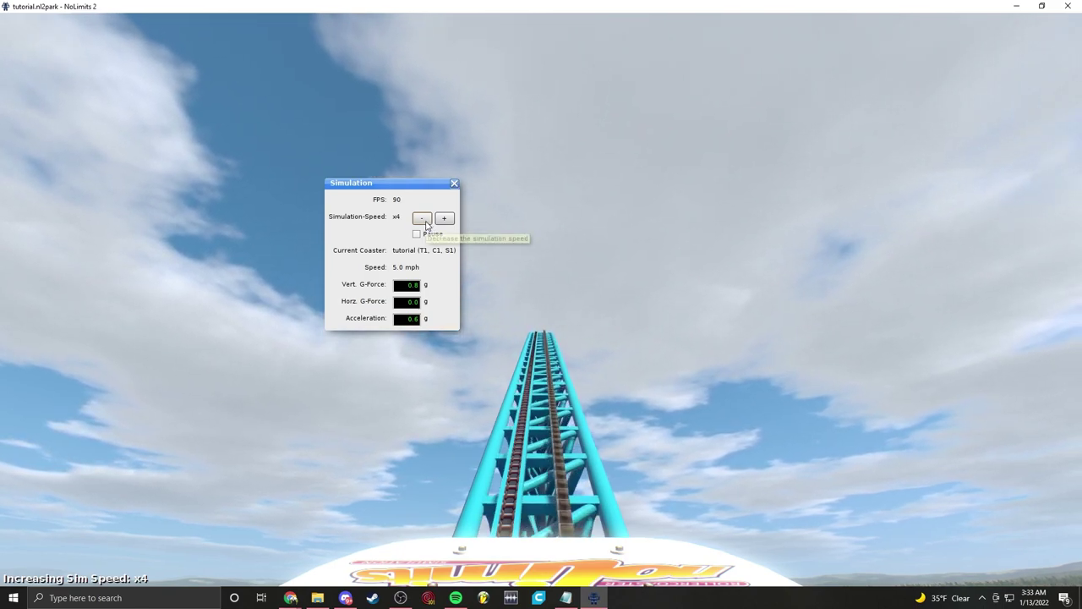
pyautogui.click(422, 219)
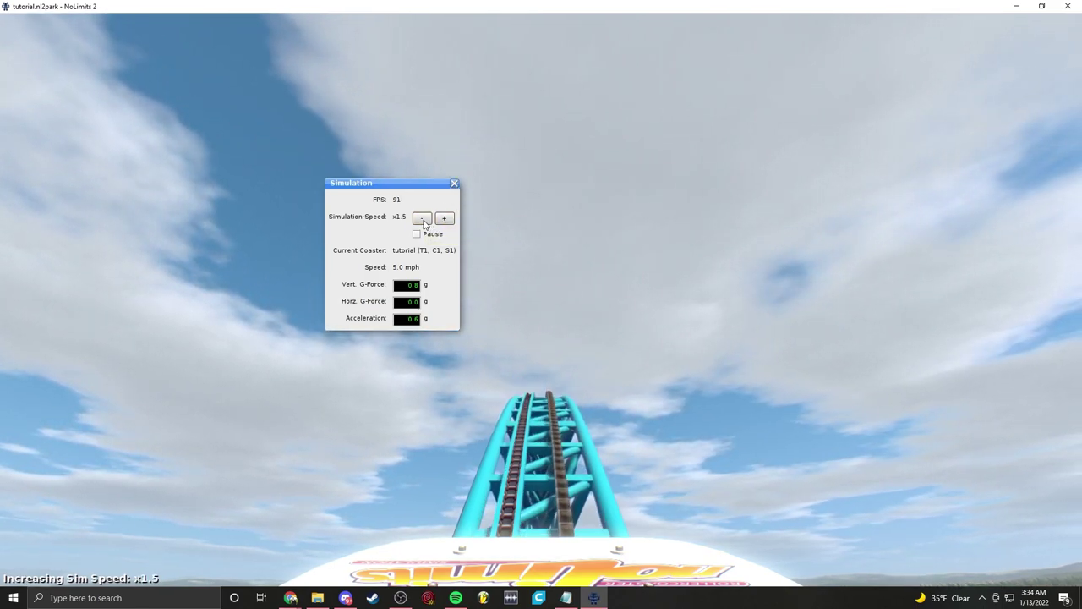
pyautogui.click(454, 183)
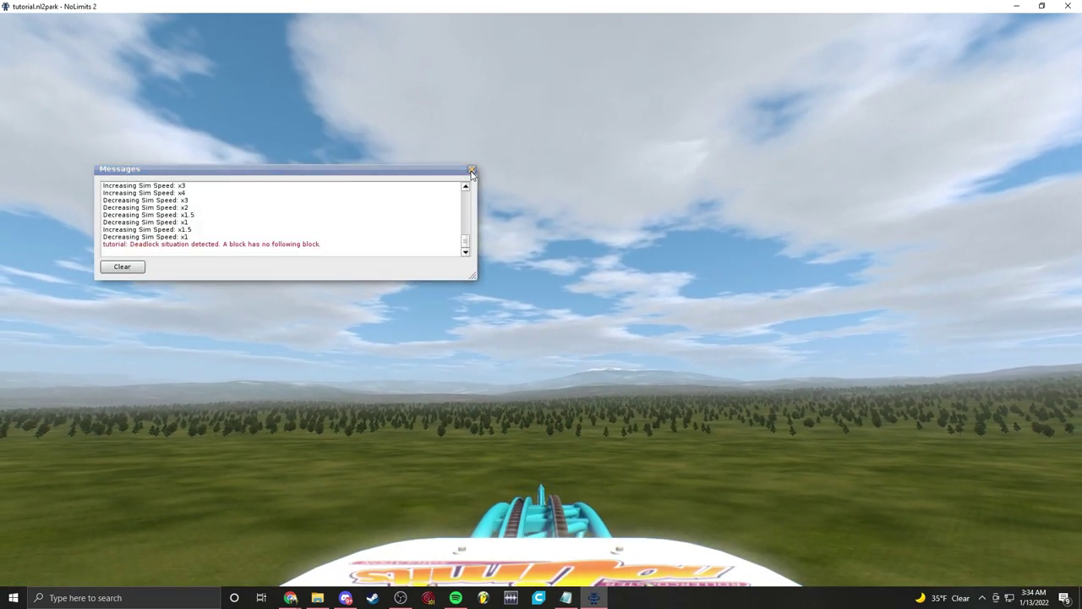
pyautogui.click(472, 170)
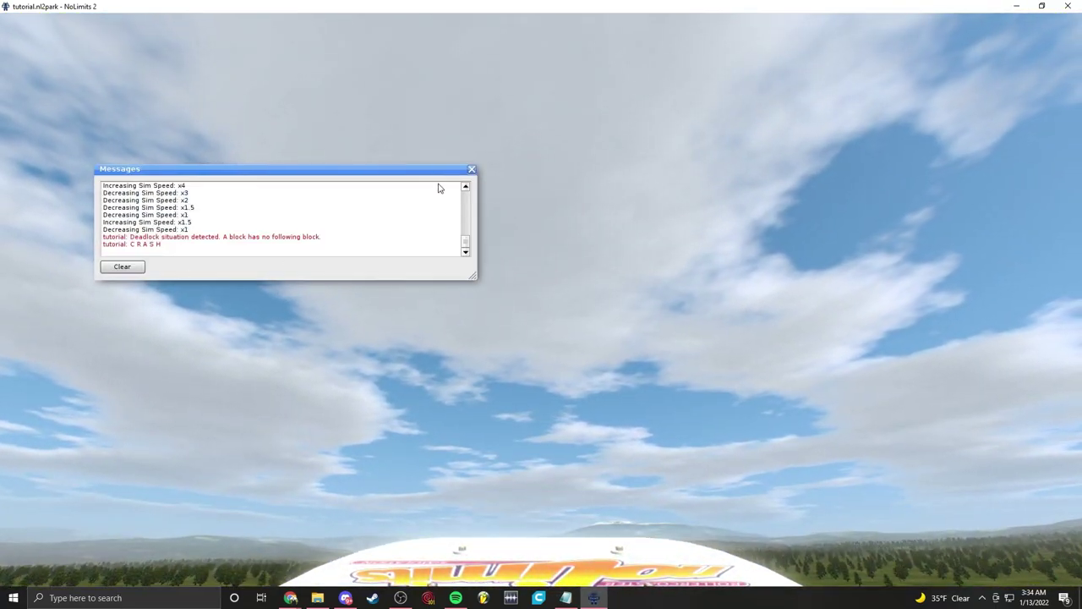
pyautogui.click(472, 170)
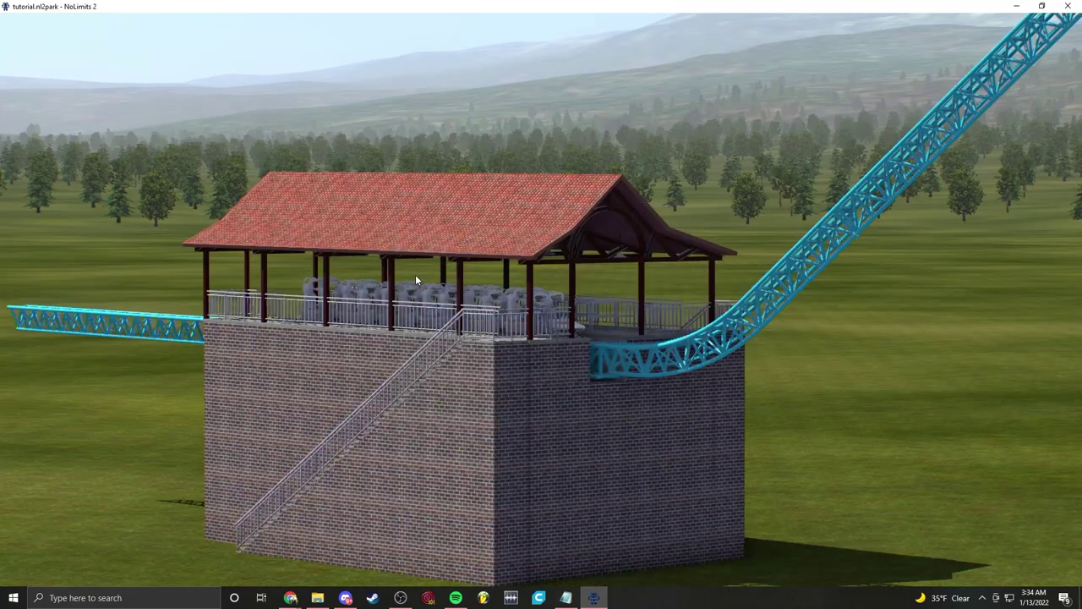
# Step: Watch the train from an outside viewpoint with automatic zoom turned on
pyautogui.press('F3')
pyautogui.moveTo(447, 264); pyautogui.dragTo(495, 263, button='right')
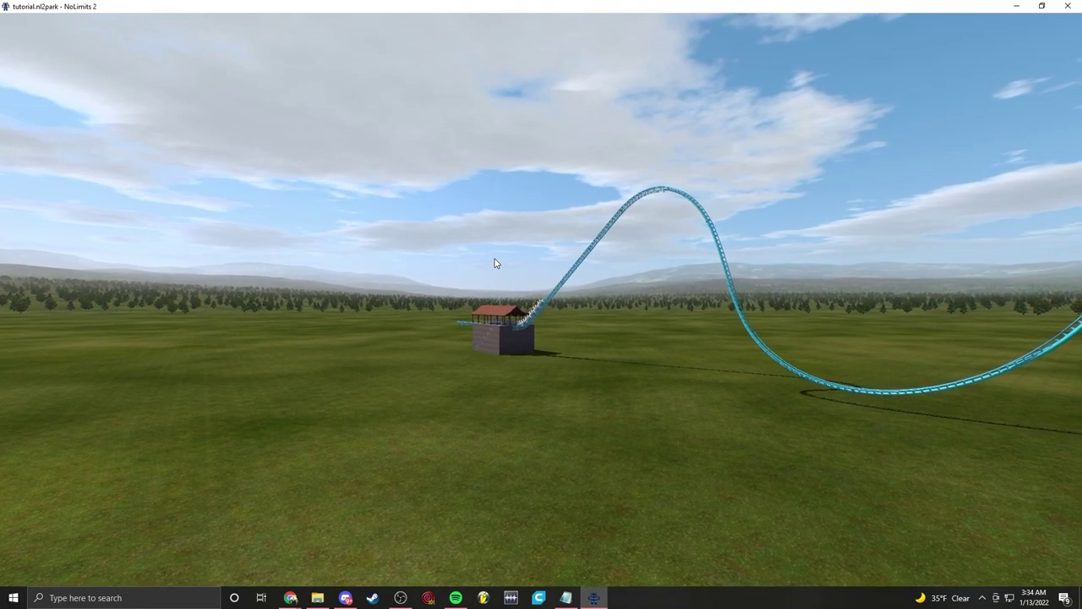
pyautogui.press('z')
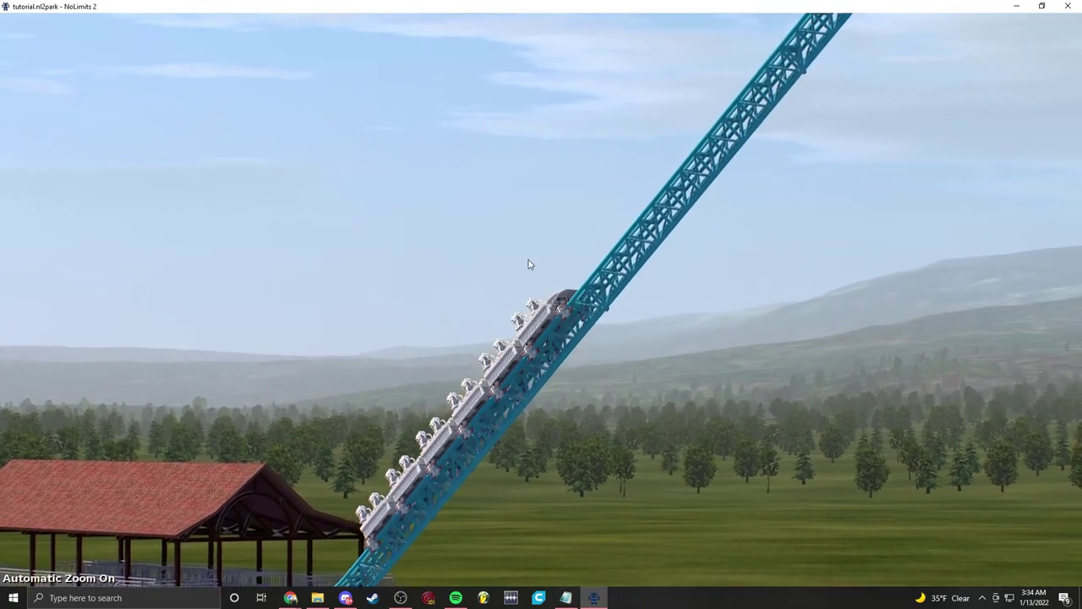
# Step: Raise the simulation speed to x4 while the train climbs the lift and reduce it before the crest
pyautogui.press('F2')
pyautogui.click(449, 222)
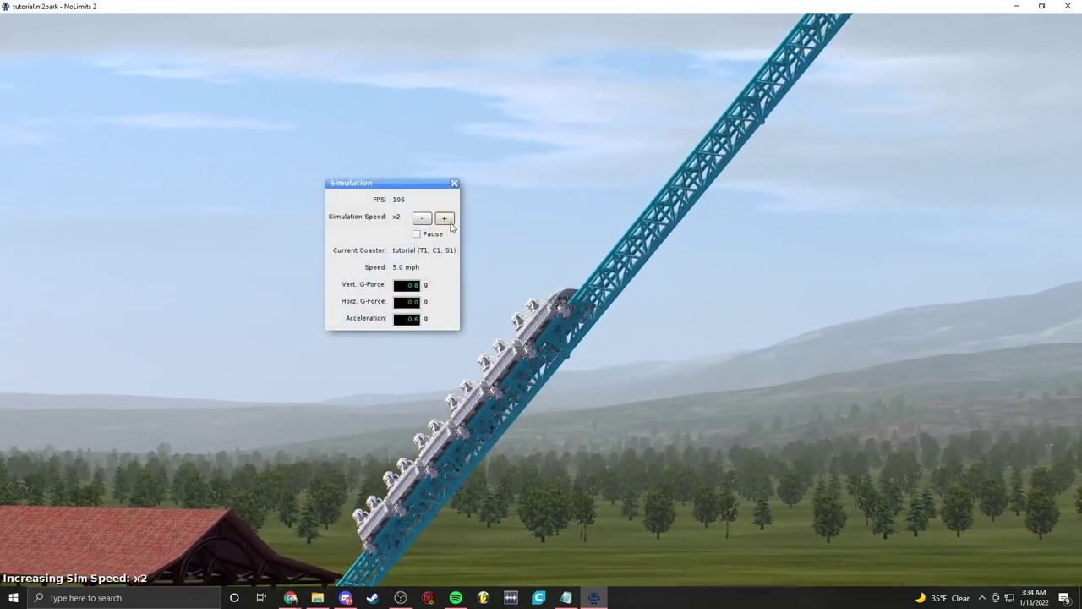
pyautogui.click(449, 222)
pyautogui.click(449, 221)
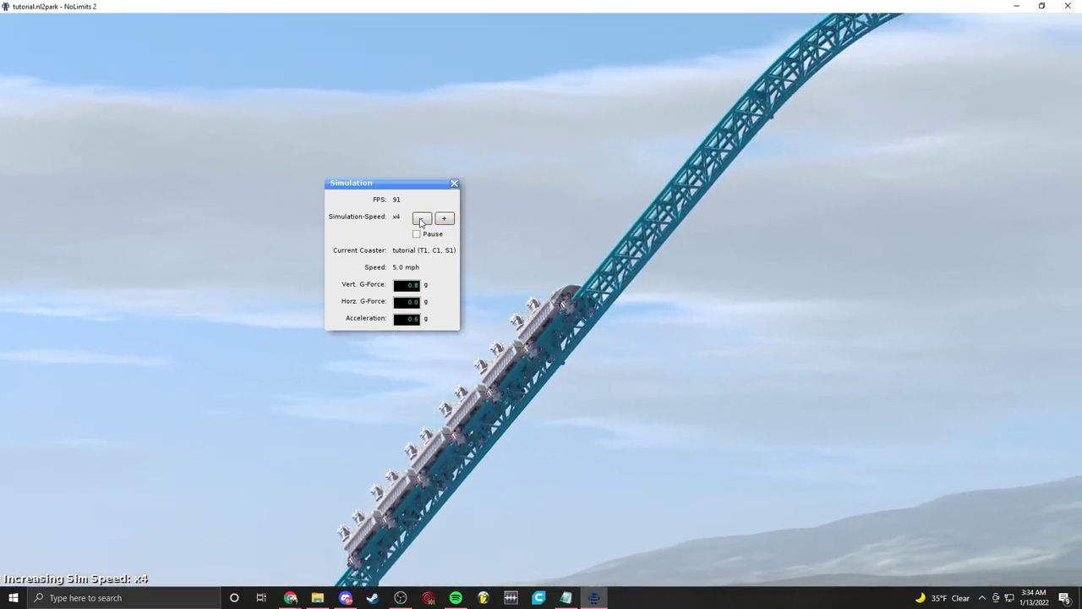
pyautogui.click(424, 219)
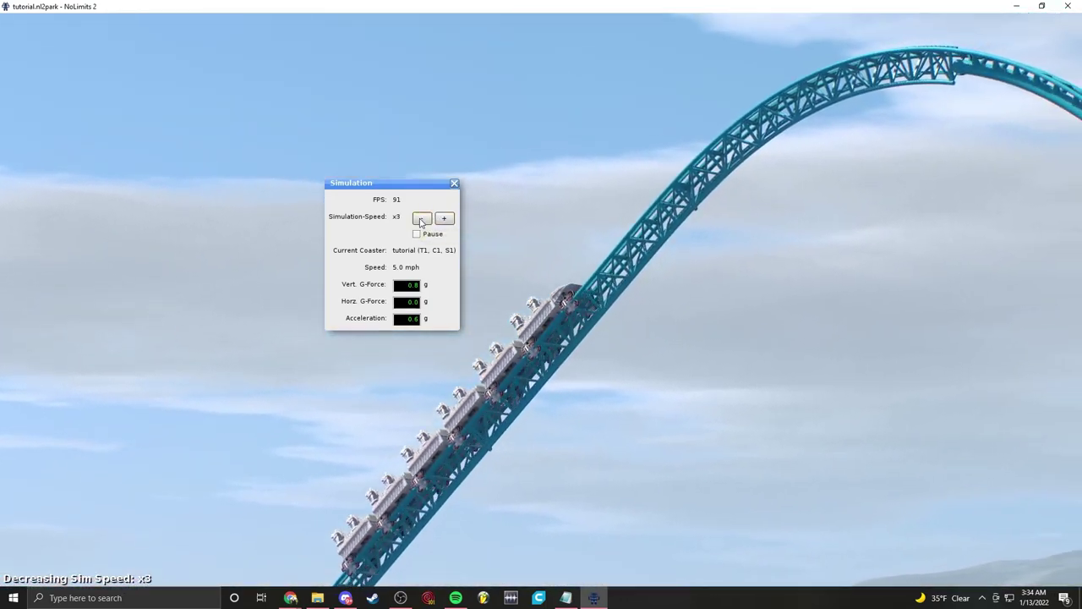
pyautogui.click(423, 220)
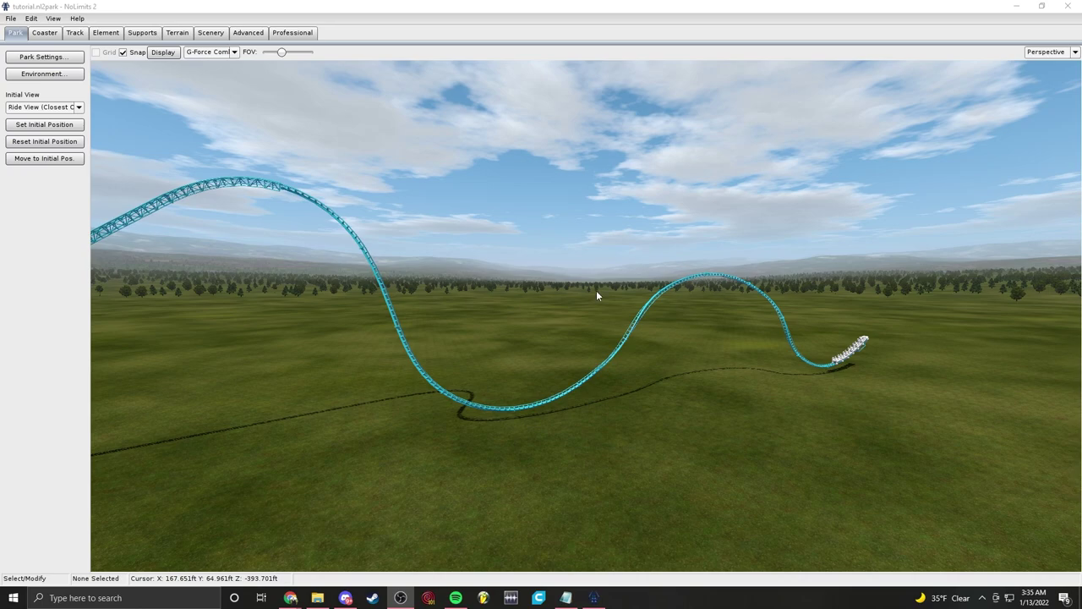
# Step: Back in the editor, examine the second hill and the train at the track's end from several angles
pyautogui.press('w')
pyautogui.moveTo(597, 295); pyautogui.dragTo(550, 317, button='right')
pyautogui.press('d')
pyautogui.press('d')
pyautogui.press('w')
pyautogui.press('s')
pyautogui.moveTo(855, 385); pyautogui.dragTo(939, 372, button='right')
pyautogui.press('a')
pyautogui.moveTo(596, 295); pyautogui.dragTo(596, 295, button='right')
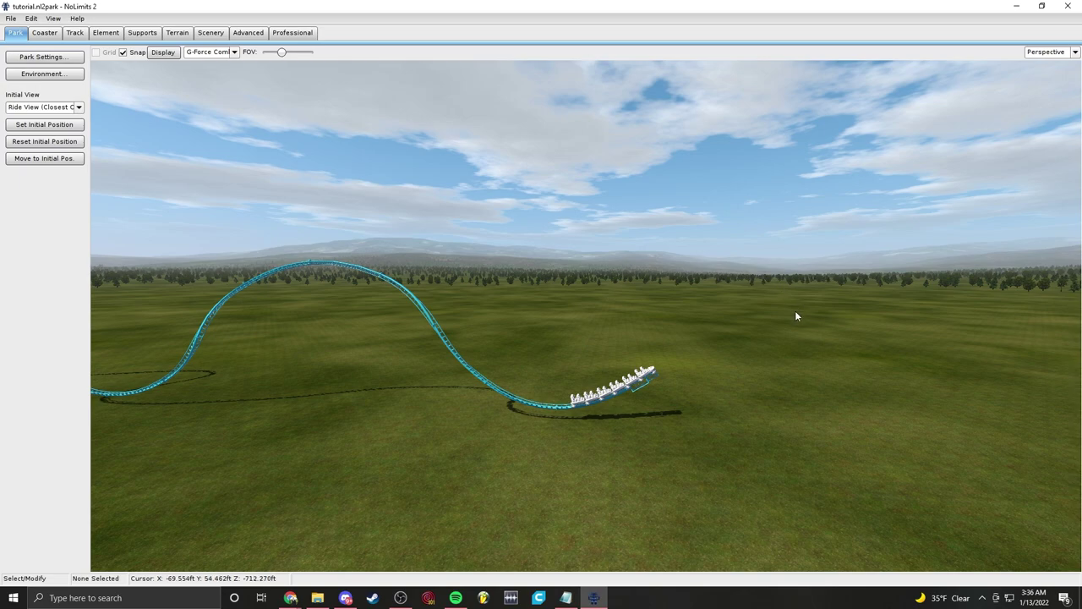
# Step: Switch from the perspective view to the Right side view, framing the end of the track
pyautogui.moveTo(585, 315); pyautogui.dragTo(600, 343, button='right')
pyautogui.press('s')
pyautogui.moveTo(596, 295); pyautogui.dragTo(681, 317, button='right')
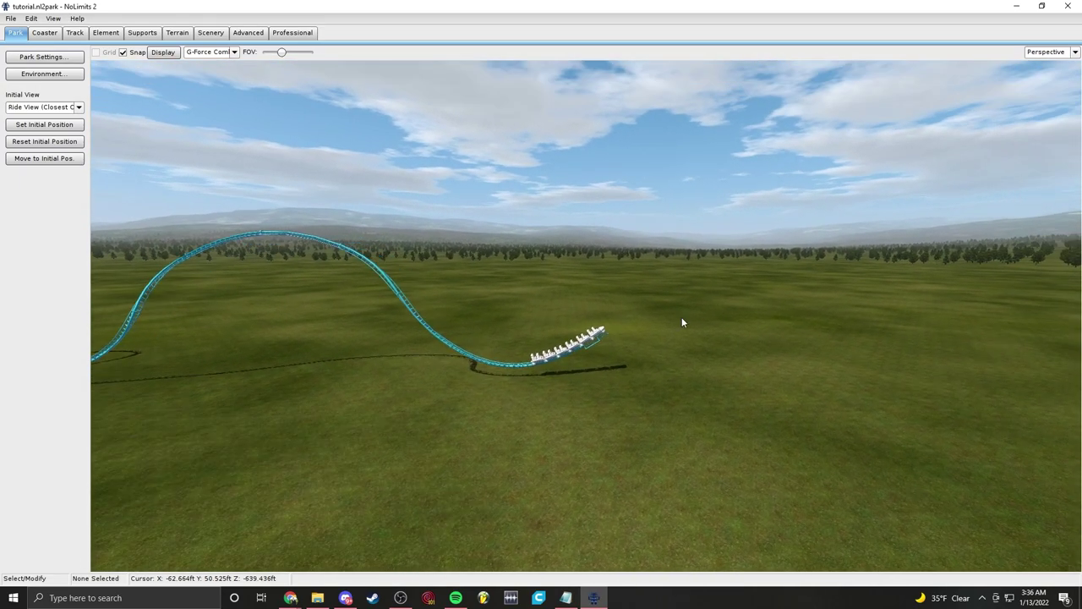
pyautogui.moveTo(618, 279); pyautogui.dragTo(738, 306, button='right')
pyautogui.press('w')
pyautogui.moveTo(589, 312); pyautogui.dragTo(595, 304, button='right')
pyautogui.press('s')
pyautogui.click(1074, 52)
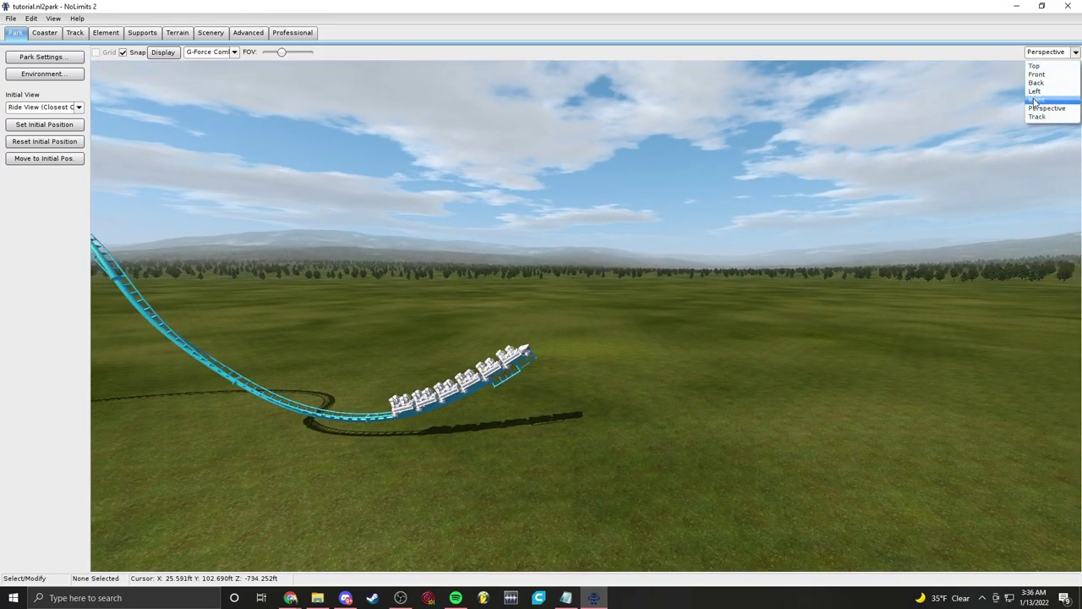
pyautogui.click(1047, 102)
pyautogui.scroll(-2, 344, 322)
pyautogui.moveTo(434, 405); pyautogui.dragTo(327, 431, button='right')
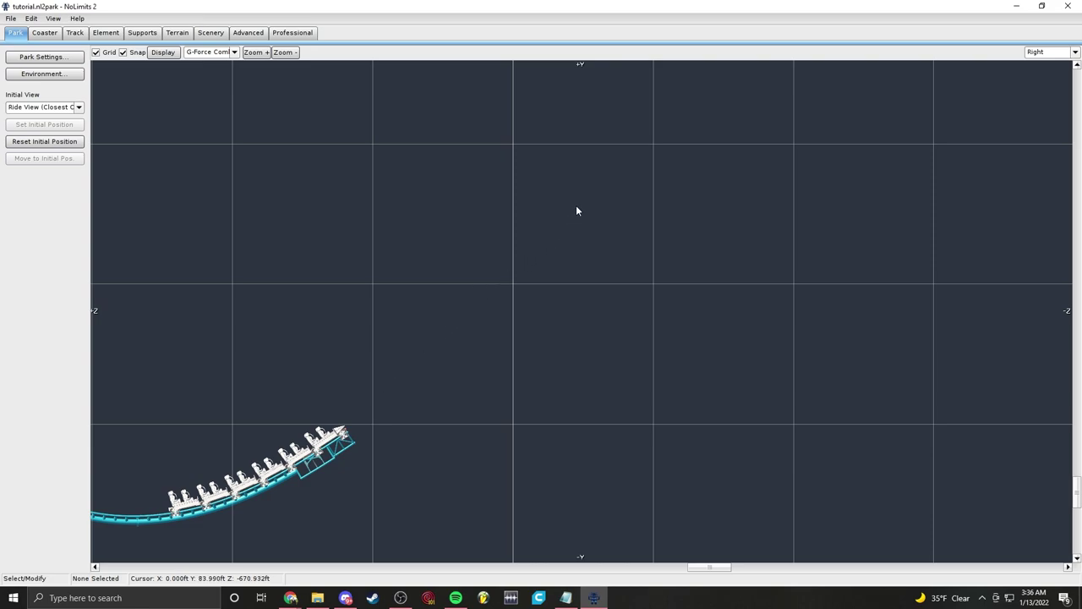
pyautogui.moveTo(626, 497); pyautogui.dragTo(551, 404, button='right')
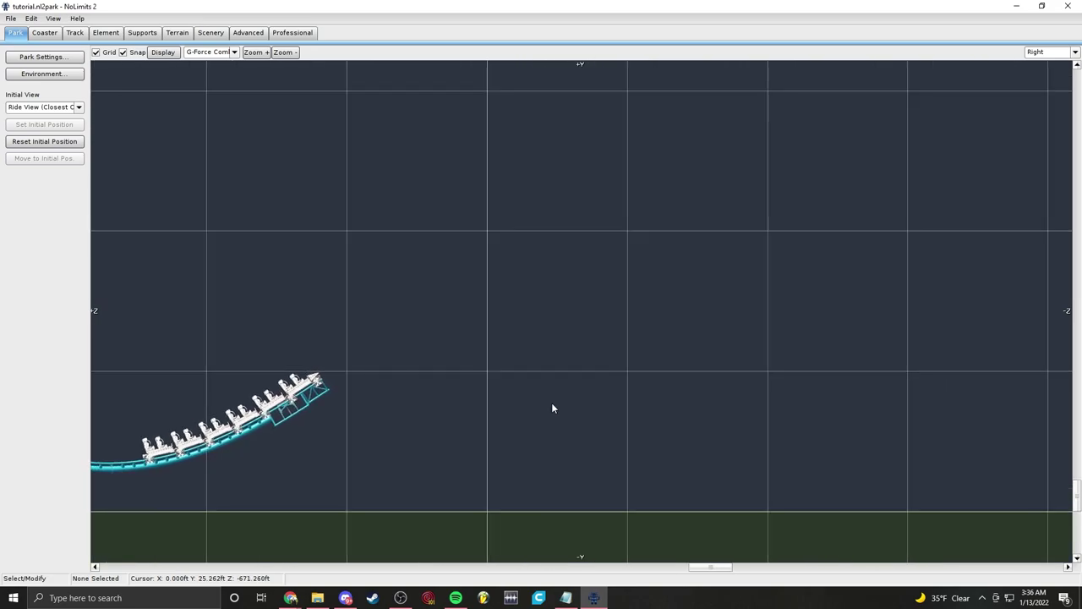
# Step: Unfreeze the coaster and delete the two pieces beneath the end of the track
pyautogui.click(46, 32)
pyautogui.click(70, 238)
pyautogui.click(309, 397)
pyautogui.press('Delete')
pyautogui.click(269, 418)
pyautogui.press('Delete')
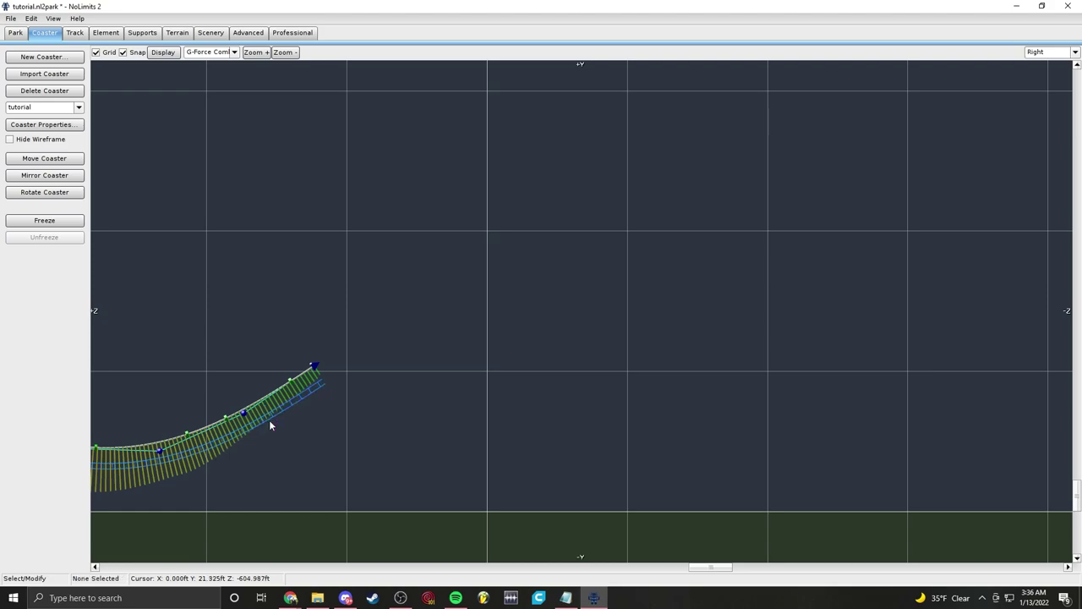
# Step: Start adding vertices from the track's end point and review the side profile from the station to the last valley
pyautogui.click(317, 373)
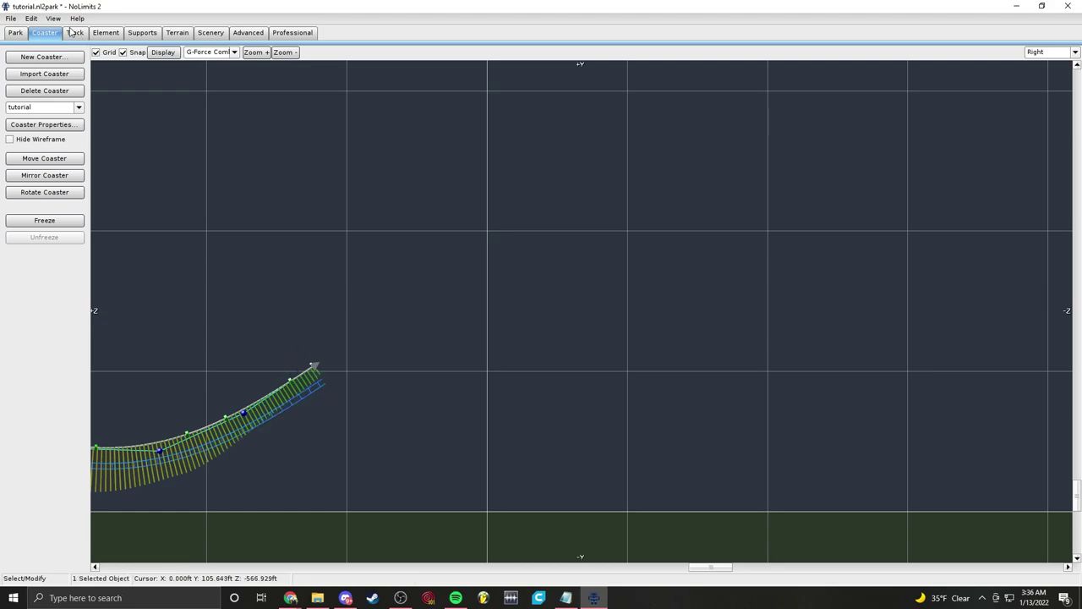
pyautogui.click(74, 33)
pyautogui.click(37, 245)
pyautogui.moveTo(315, 374); pyautogui.dragTo(862, 375, button='right')
pyautogui.scroll(-4, 860, 374)
pyautogui.moveTo(478, 363); pyautogui.dragTo(948, 296, button='right')
pyautogui.moveTo(467, 301); pyautogui.dragTo(783, 282, button='right')
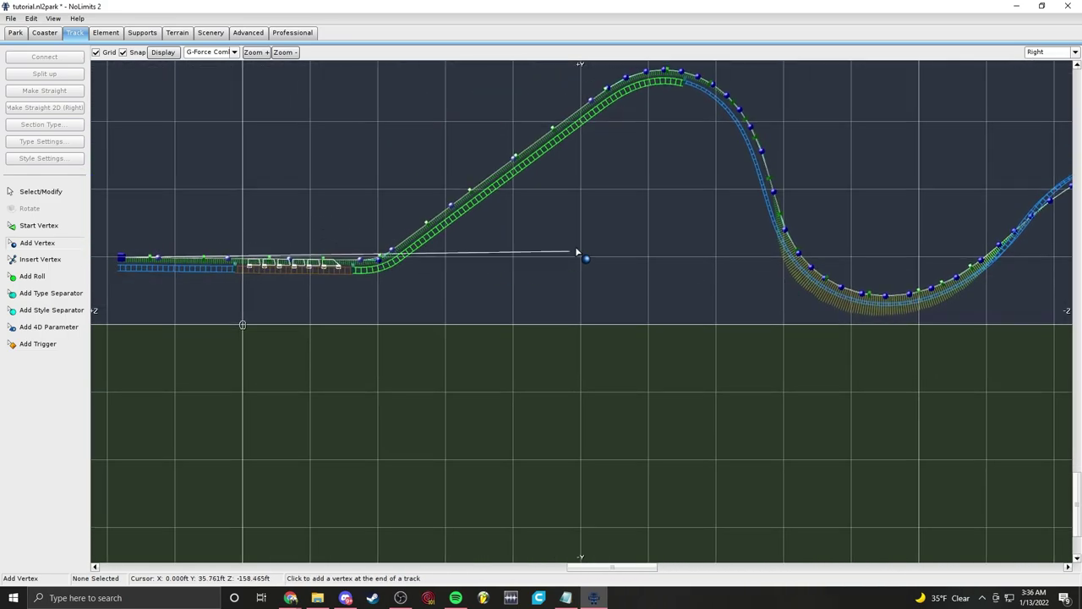
pyautogui.moveTo(583, 247); pyautogui.dragTo(170, 241, button='right')
pyautogui.moveTo(758, 222); pyautogui.dragTo(226, 276, button='right')
pyautogui.moveTo(398, 416); pyautogui.dragTo(602, 464, button='right')
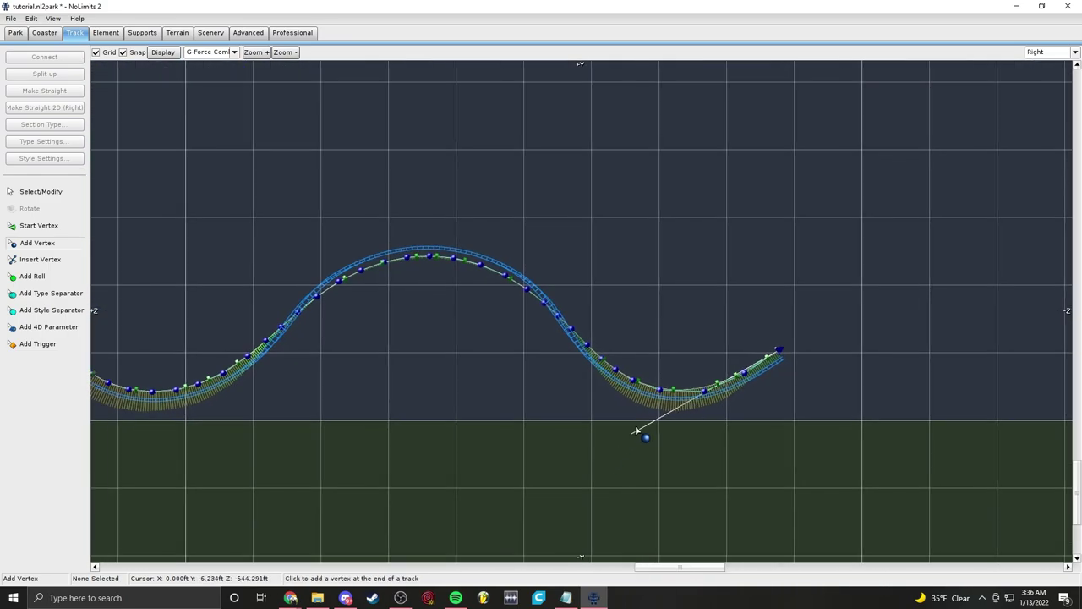
pyautogui.scroll(3, 763, 361)
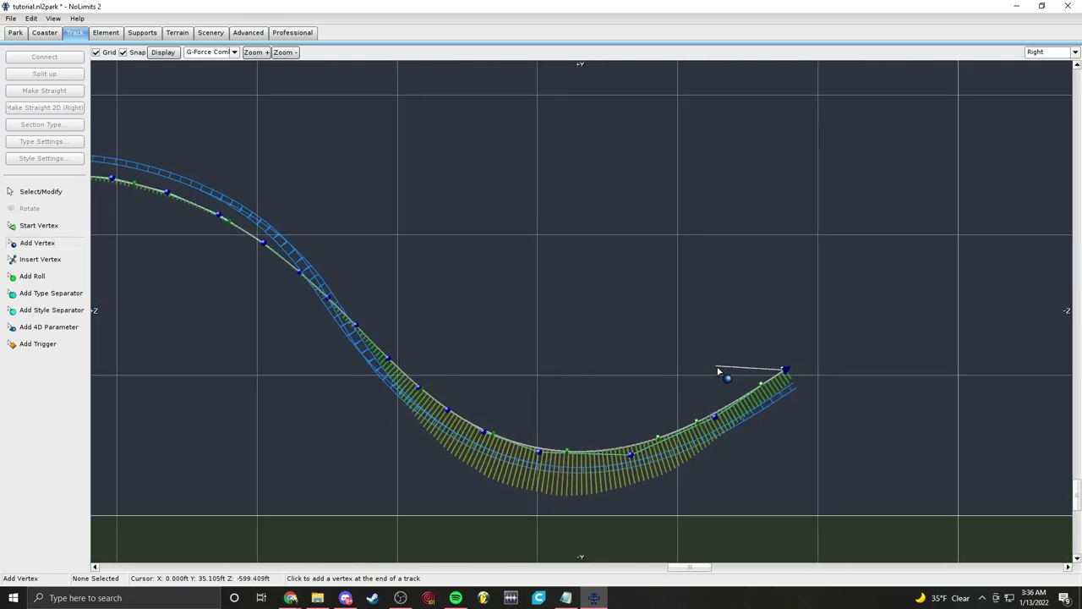
pyautogui.moveTo(809, 354); pyautogui.dragTo(619, 368, button='right')
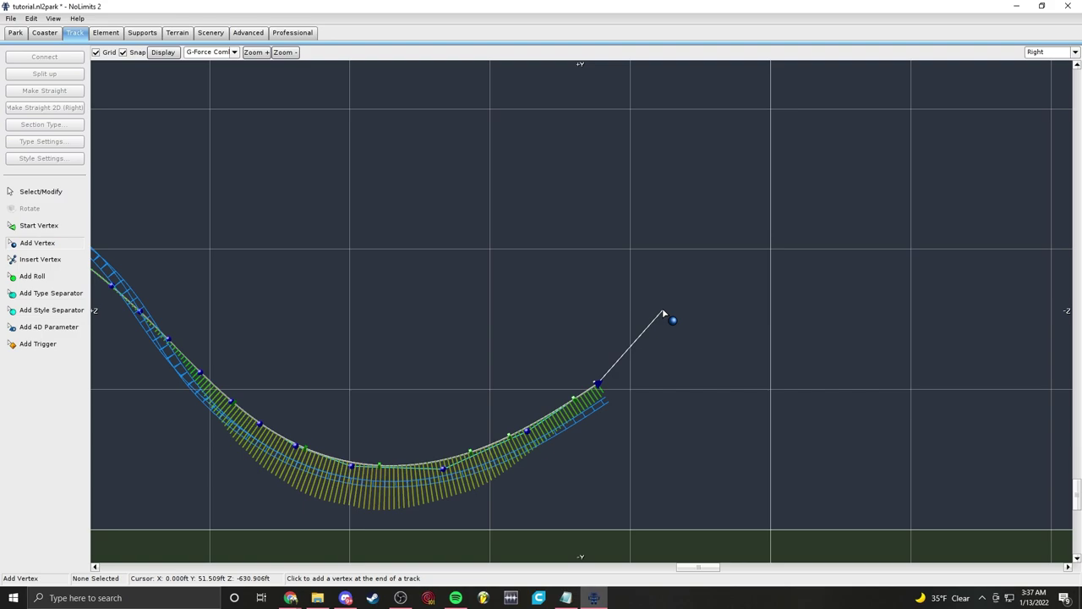
# Step: Extend the track out of the last valley with three vertices forming a nearly straight climb
pyautogui.scroll(-4, 510, 302)
pyautogui.moveTo(479, 302); pyautogui.dragTo(647, 297, button='right')
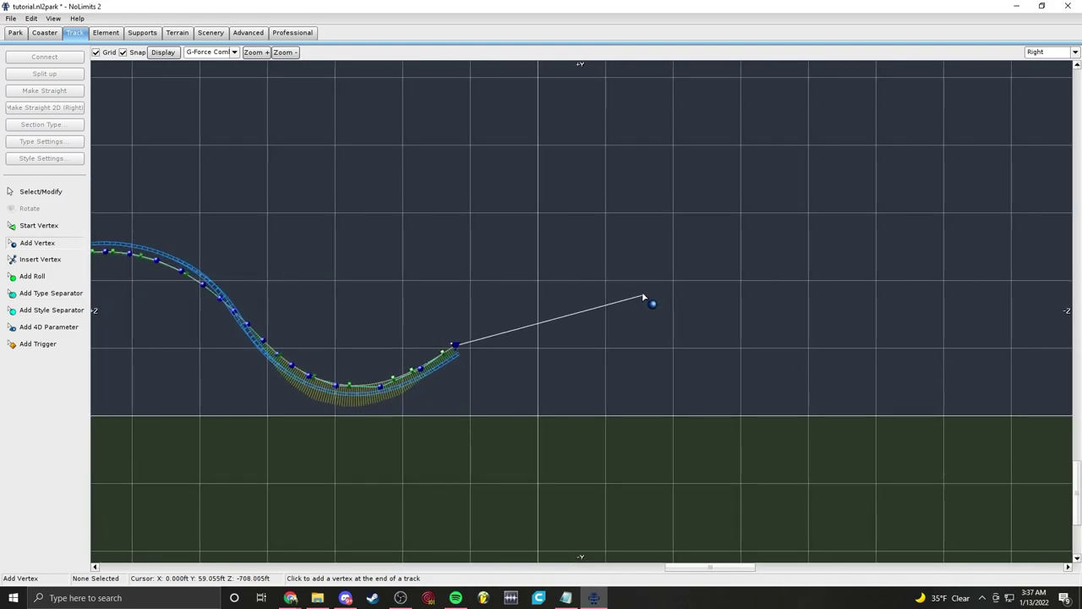
pyautogui.scroll(4, 565, 313)
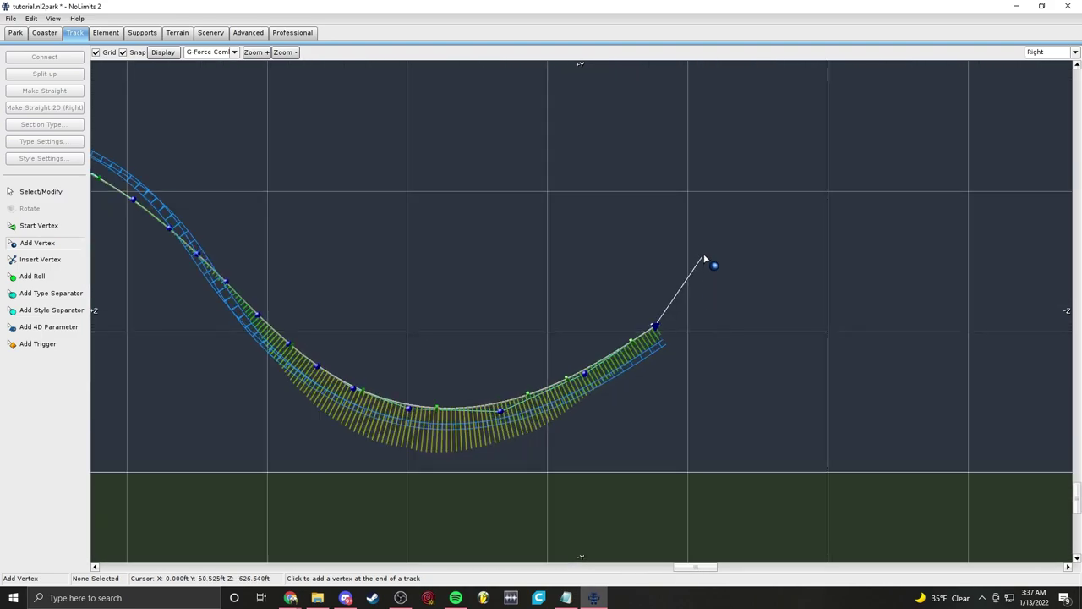
pyautogui.moveTo(711, 268); pyautogui.dragTo(540, 353, button='right')
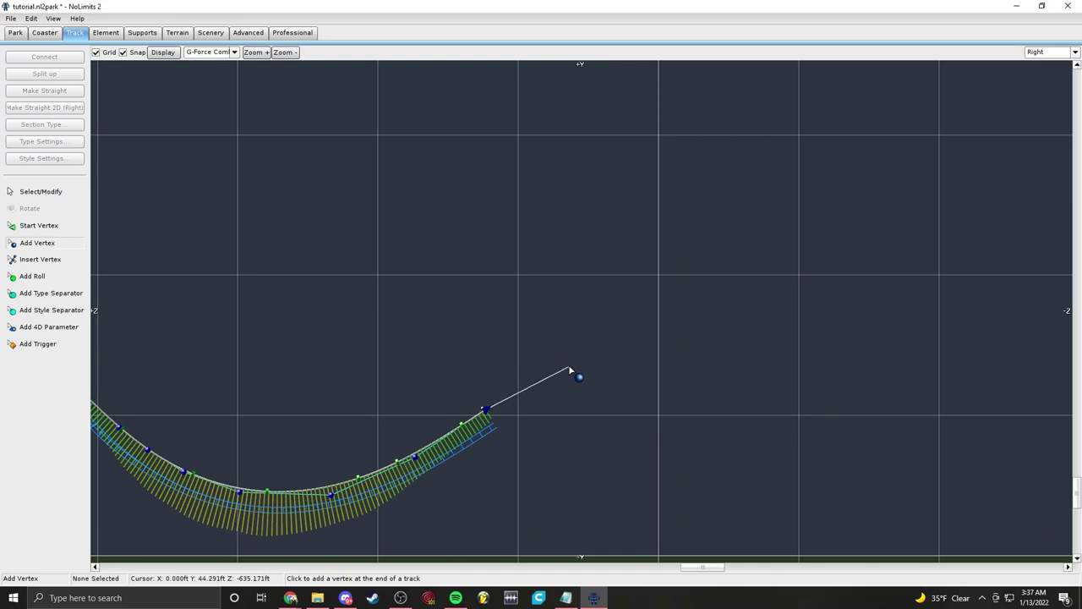
pyautogui.click(567, 344)
pyautogui.click(682, 263)
pyautogui.click(791, 173)
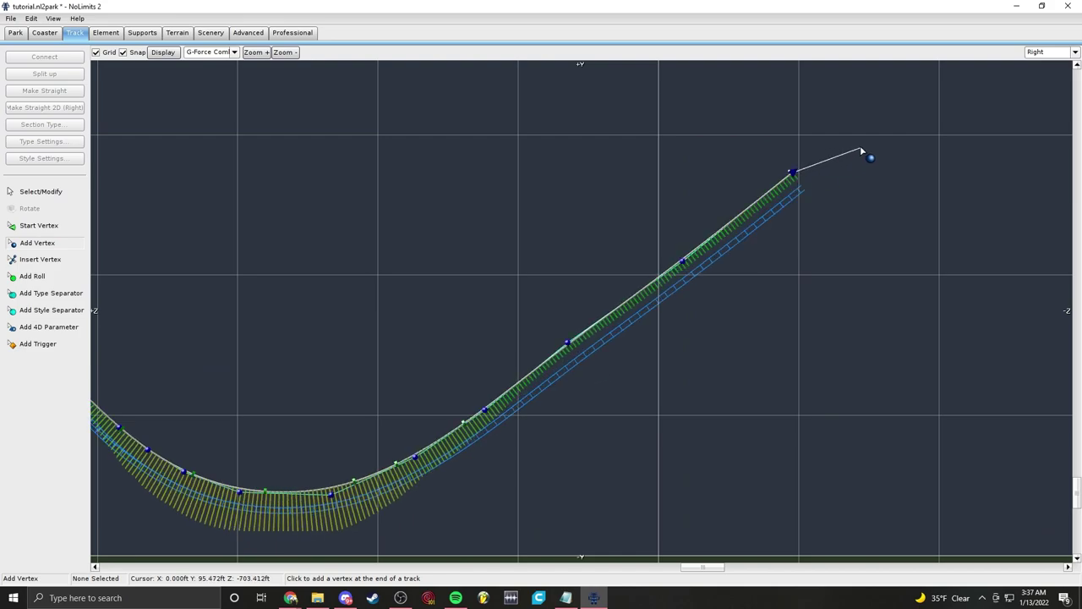
# Step: Add five more vertices that round the track over a third crest and bend it steeply downward
pyautogui.click(886, 133)
pyautogui.click(986, 131)
pyautogui.moveTo(1023, 171); pyautogui.dragTo(899, 155, button='right')
pyautogui.click(897, 152)
pyautogui.click(964, 204)
pyautogui.click(984, 273)
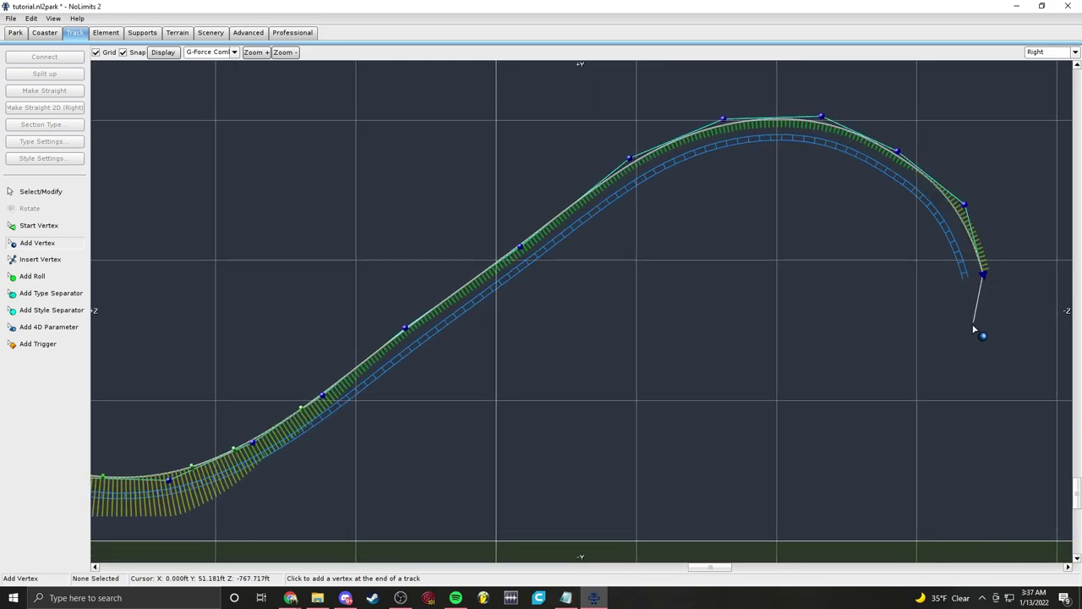
# Step: Curve the track back underneath the crest with four vertices, ending nearly level just above the ground, and finish adding vertices
pyautogui.click(951, 381)
pyautogui.click(860, 454)
pyautogui.click(744, 497)
pyautogui.click(678, 506)
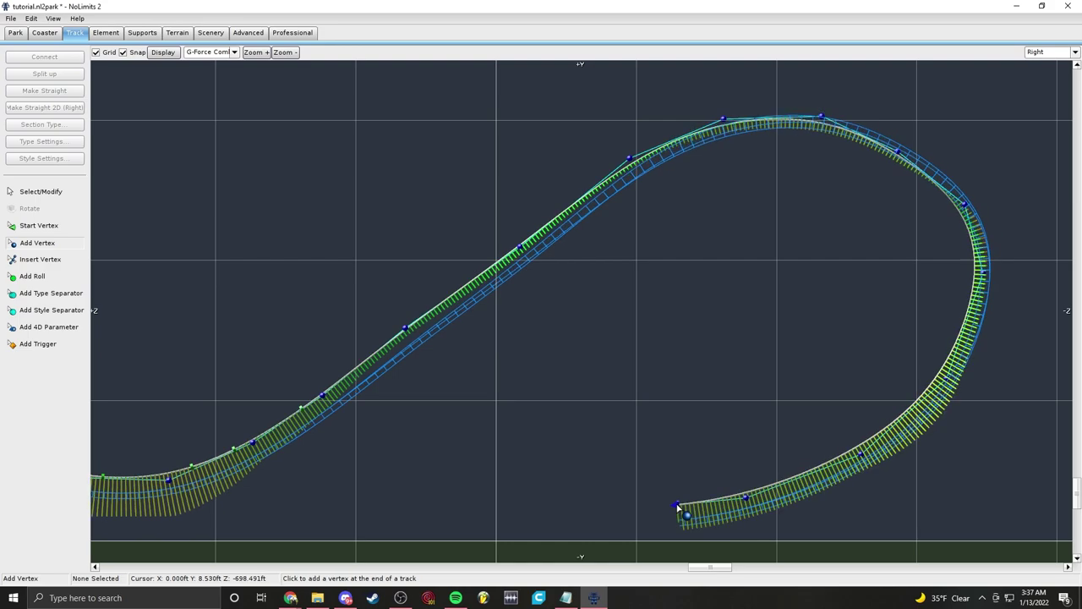
pyautogui.click(56, 193)
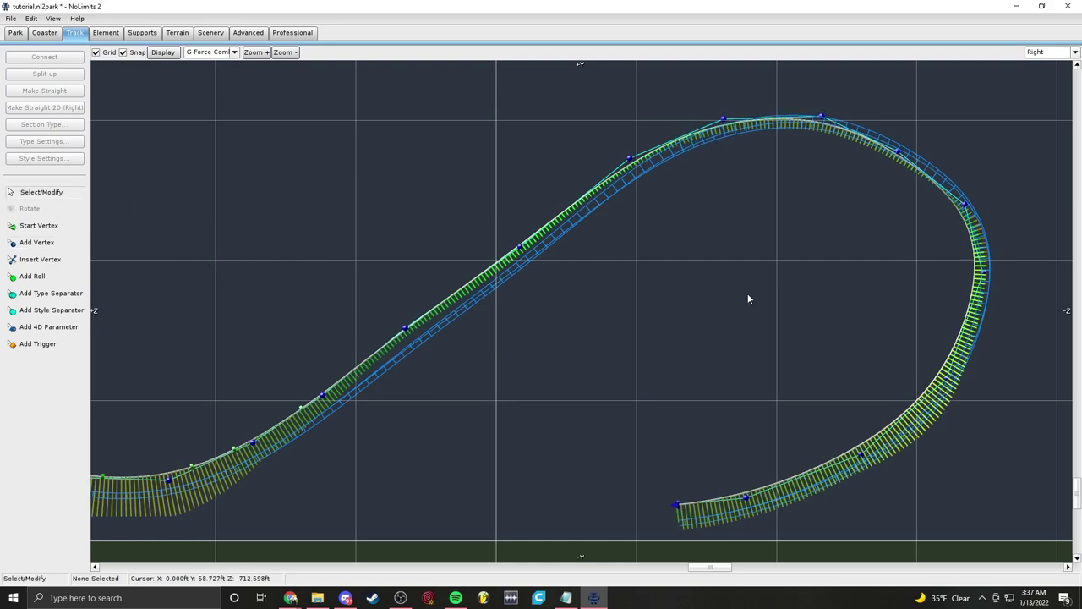
# Step: Examine the side profile from the lift hill to the new half loop, comparing heights and the spacing of vertices
pyautogui.moveTo(749, 285); pyautogui.dragTo(655, 294, button='right')
pyautogui.scroll(-2, 654, 293)
pyautogui.moveTo(289, 299); pyautogui.dragTo(718, 245, button='right')
pyautogui.scroll(-4, 715, 246)
pyautogui.moveTo(614, 257); pyautogui.dragTo(441, 255, button='right')
pyautogui.moveTo(158, 272); pyautogui.dragTo(506, 263, button='right')
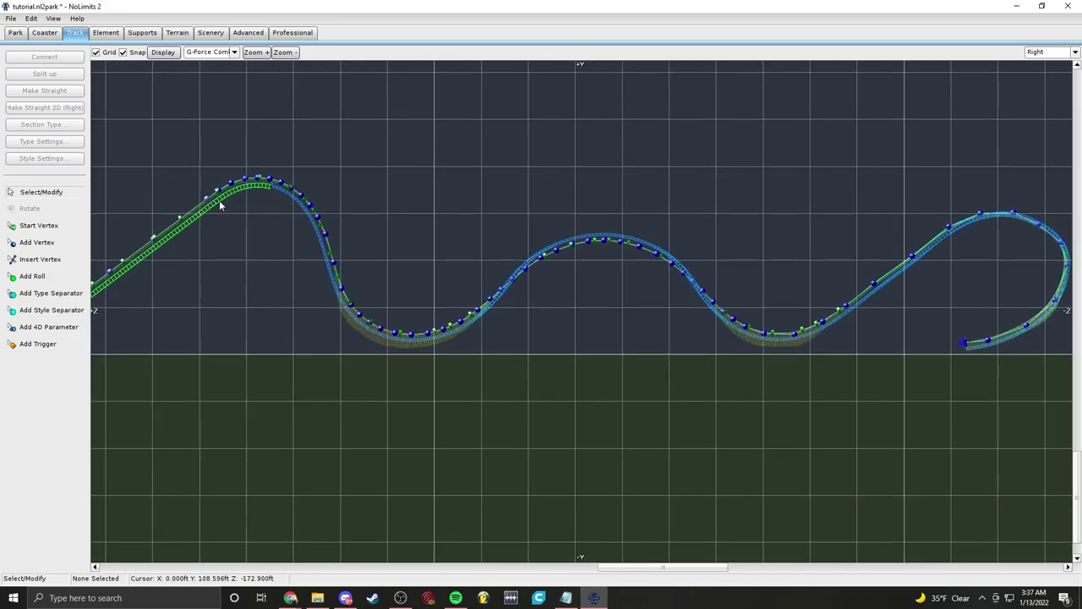
pyautogui.scroll(3, 616, 217)
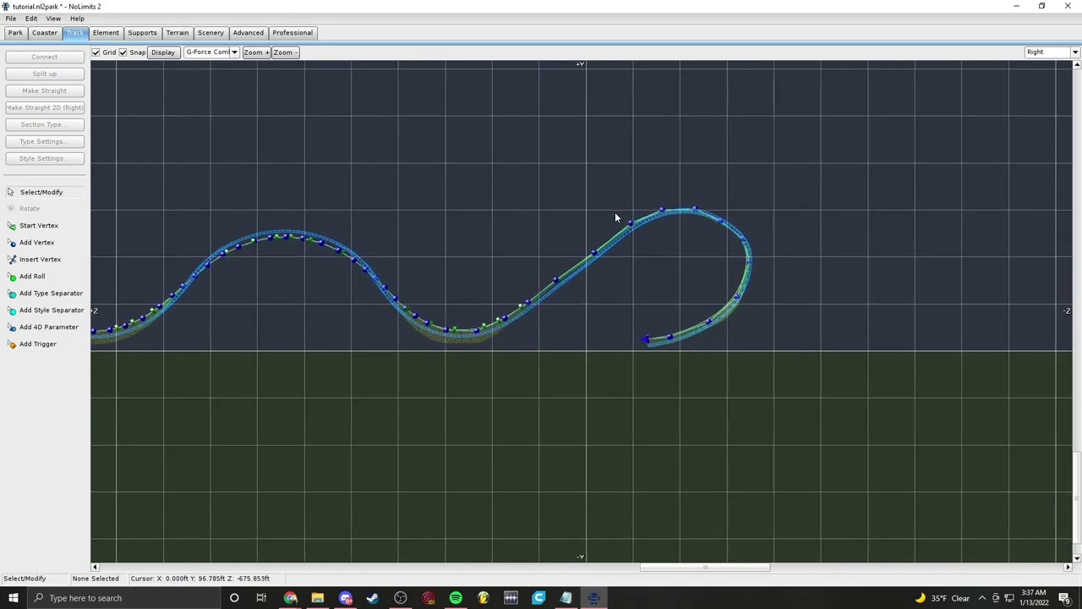
pyautogui.scroll(1, 670, 180)
pyautogui.click(670, 177)
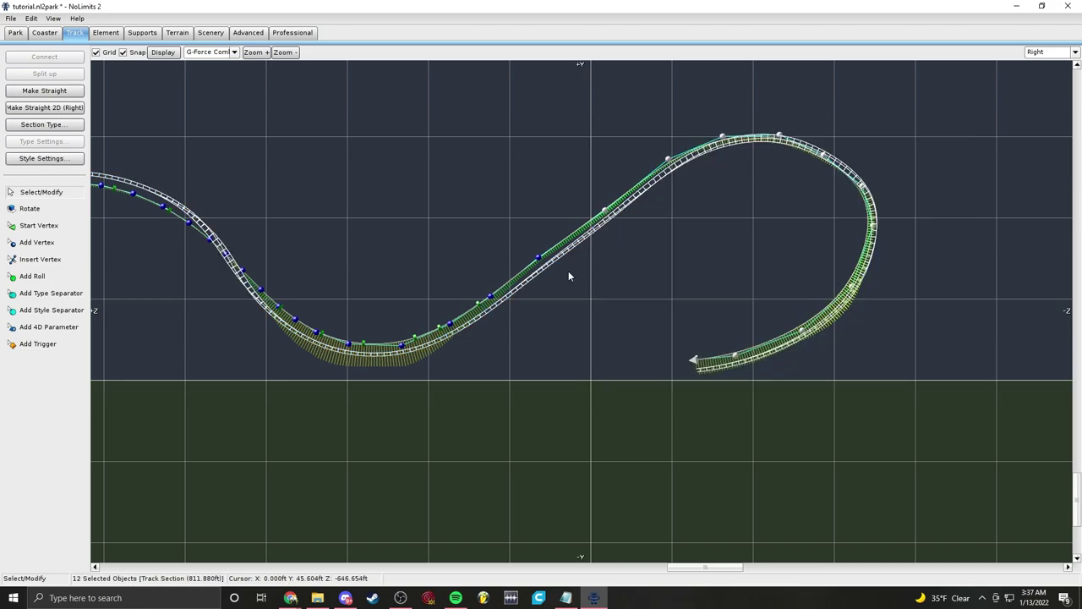
pyautogui.scroll(3, 568, 268)
pyautogui.scroll(-5, 647, 364)
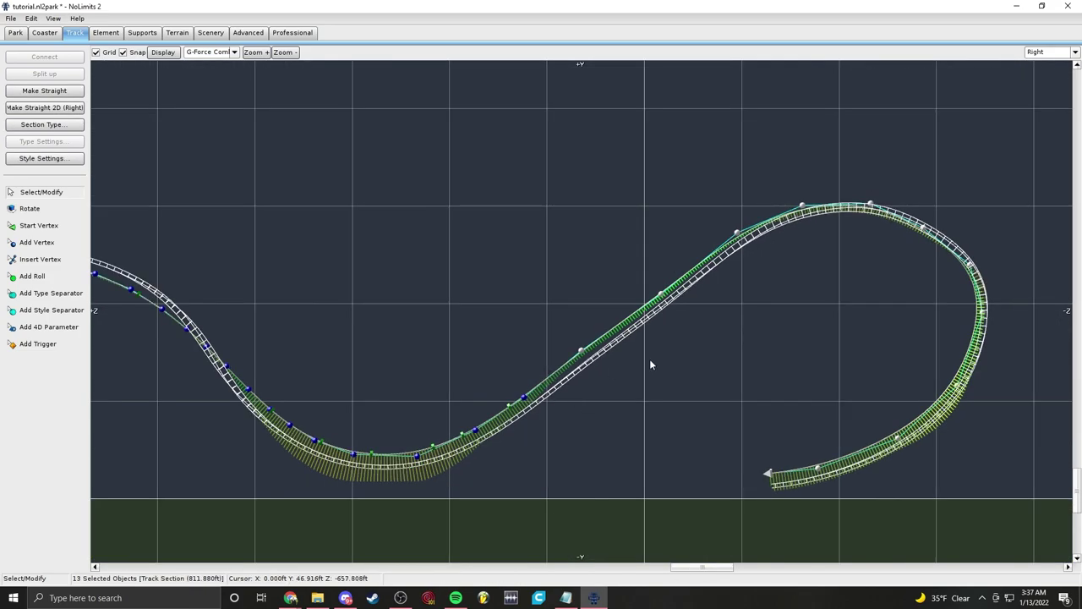
pyautogui.click(640, 299)
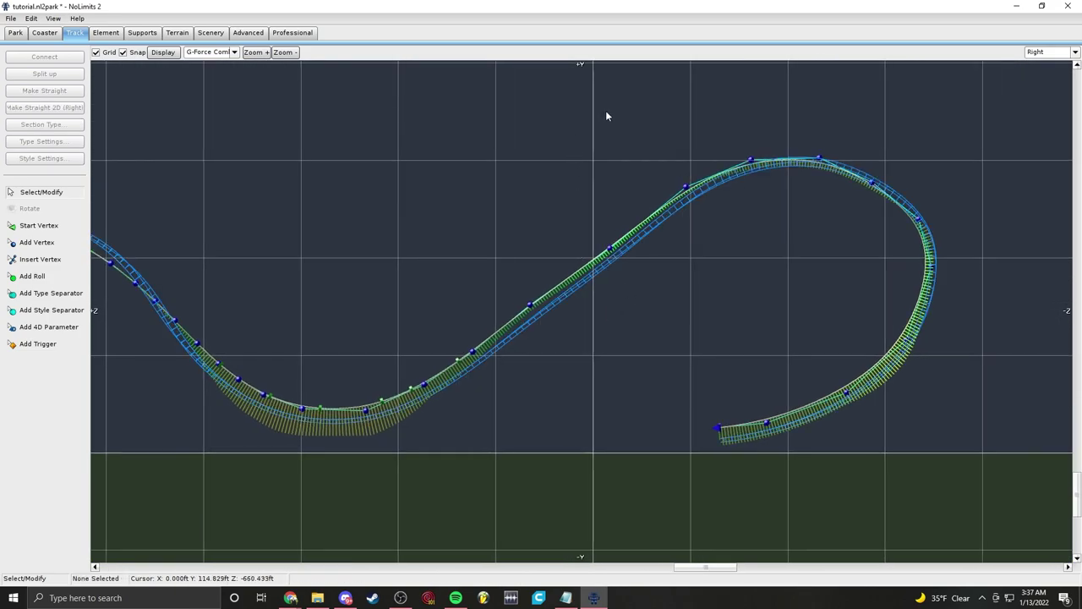
# Step: Set the comb display to None and select the vertices from the climb to the track's end, plus the roll points on the climb
pyautogui.click(222, 52)
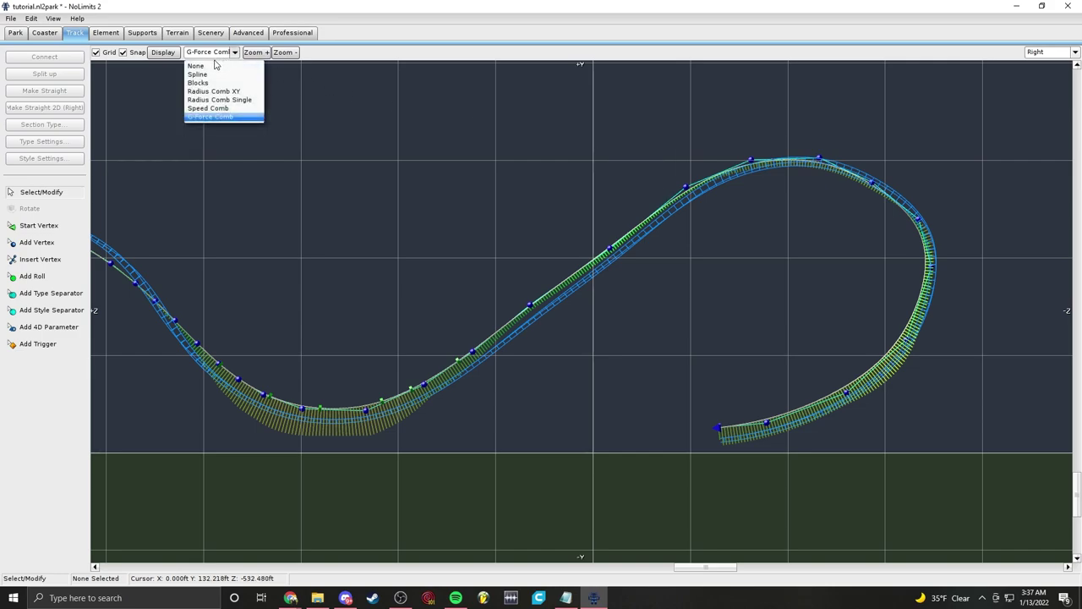
pyautogui.click(212, 66)
pyautogui.moveTo(560, 98); pyautogui.dragTo(994, 497)
pyautogui.scroll(3, 745, 377)
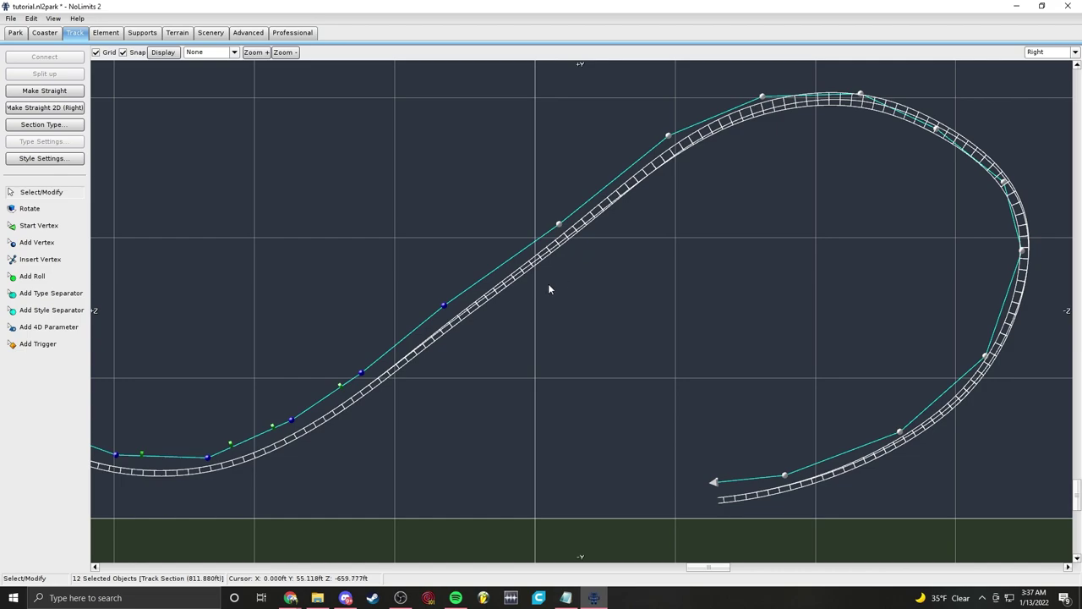
pyautogui.keyDown('shift'); pyautogui.moveTo(468, 262); pyautogui.dragTo(336, 409); pyautogui.keyUp('shift')
pyautogui.keyDown('shift'); pyautogui.moveTo(303, 375); pyautogui.dragTo(266, 452); pyautogui.keyUp('shift')
pyautogui.moveTo(410, 378); pyautogui.dragTo(583, 362, button='right')
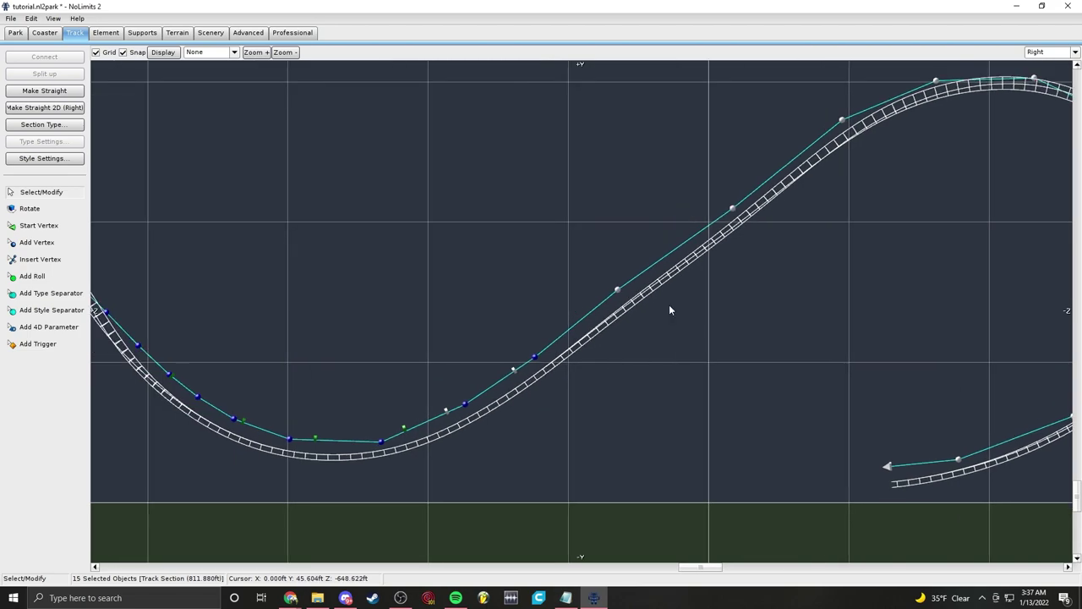
# Step: Show the G-Force Comb to examine the climb and the neighbouring track, and set the comb display back to None
pyautogui.moveTo(814, 339); pyautogui.dragTo(592, 337, button='right')
pyautogui.click(218, 54)
pyautogui.click(222, 120)
pyautogui.moveTo(360, 240); pyautogui.dragTo(550, 287, button='right')
pyautogui.moveTo(781, 266); pyautogui.dragTo(379, 265, button='right')
pyautogui.scroll(2, 661, 217)
pyautogui.moveTo(519, 193); pyautogui.dragTo(656, 253, button='right')
pyautogui.moveTo(429, 254); pyautogui.dragTo(810, 176, button='right')
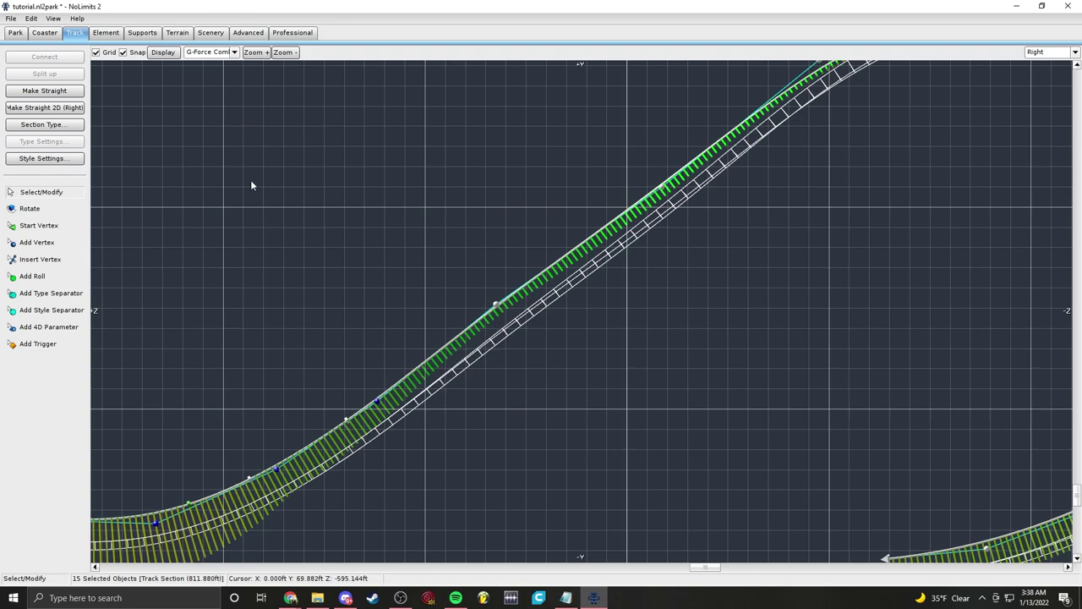
pyautogui.click(213, 51)
pyautogui.click(217, 67)
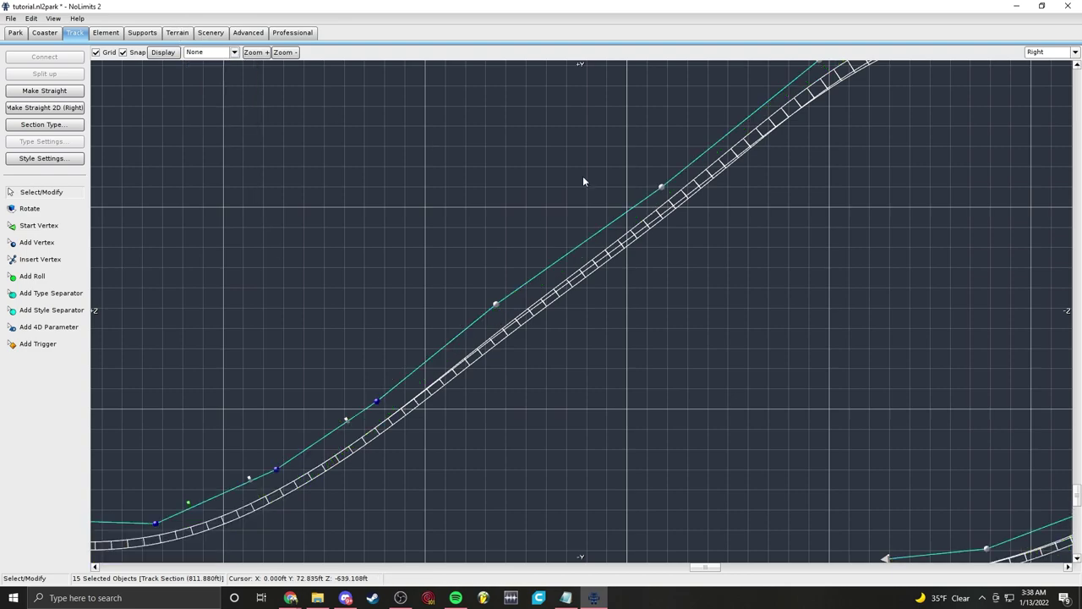
# Step: Move the three vertices on the climb closer together, shifting the rest of the half loop along with each one
pyautogui.moveTo(498, 303); pyautogui.dragTo(460, 338)
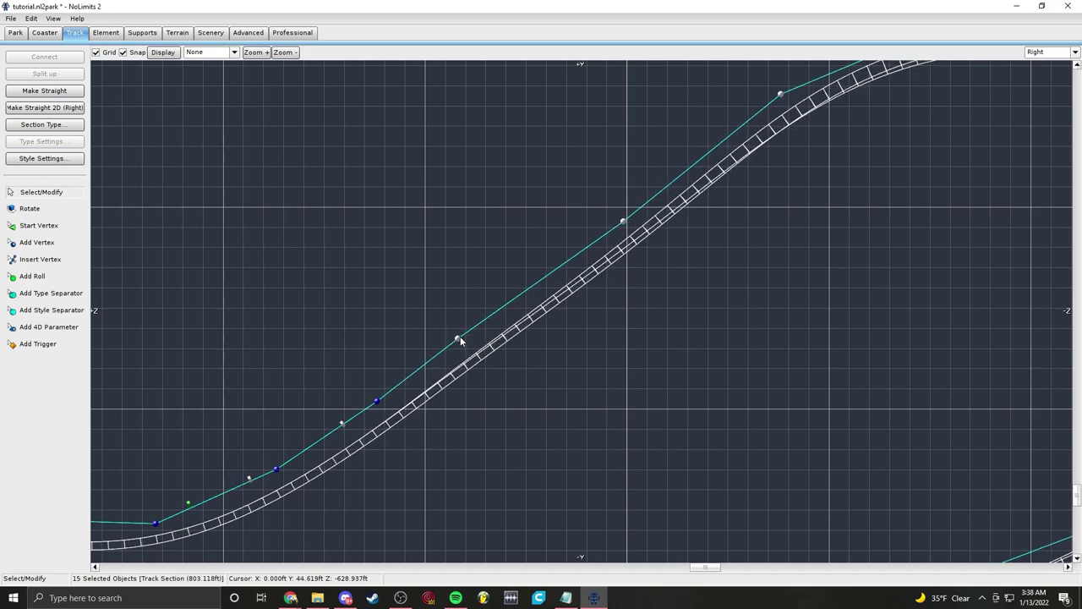
pyautogui.moveTo(625, 224); pyautogui.dragTo(538, 281)
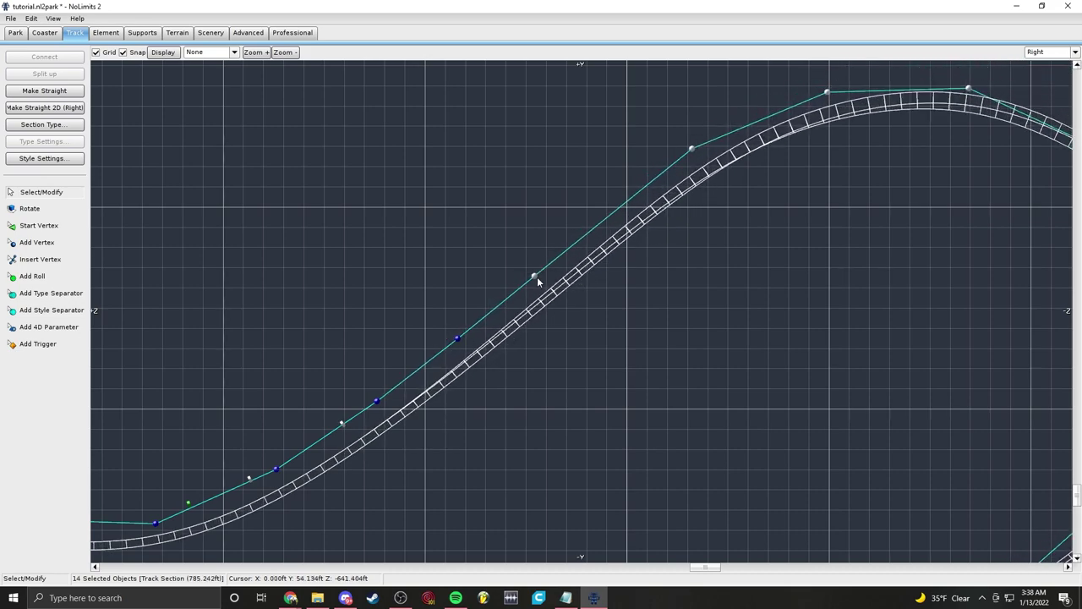
pyautogui.moveTo(691, 150); pyautogui.dragTo(620, 205)
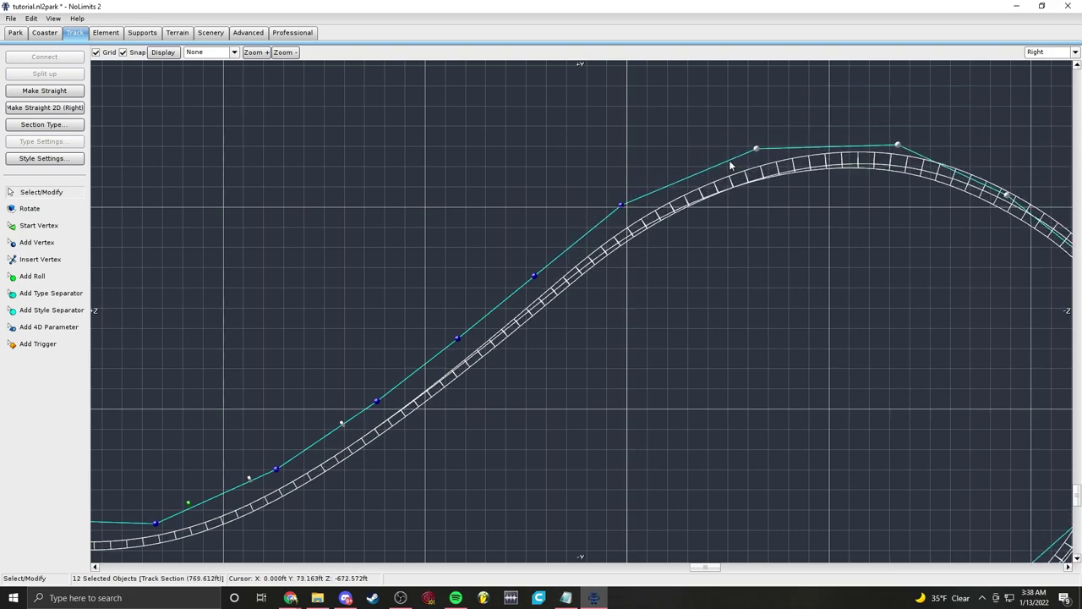
# Step: Space the vertices over the crest of the half loop more evenly, shaping a rounder top
pyautogui.moveTo(755, 149); pyautogui.dragTo(726, 141)
pyautogui.moveTo(880, 136); pyautogui.dragTo(860, 126)
pyautogui.moveTo(865, 286); pyautogui.dragTo(669, 180, button='middle')
pyautogui.moveTo(666, 218); pyautogui.dragTo(628, 426, button='middle')
pyautogui.moveTo(628, 225); pyautogui.dragTo(619, 215)
pyautogui.keyDown('shift'); pyautogui.click(619, 215); pyautogui.keyUp('shift')
pyautogui.moveTo(729, 264); pyautogui.dragTo(734, 243)
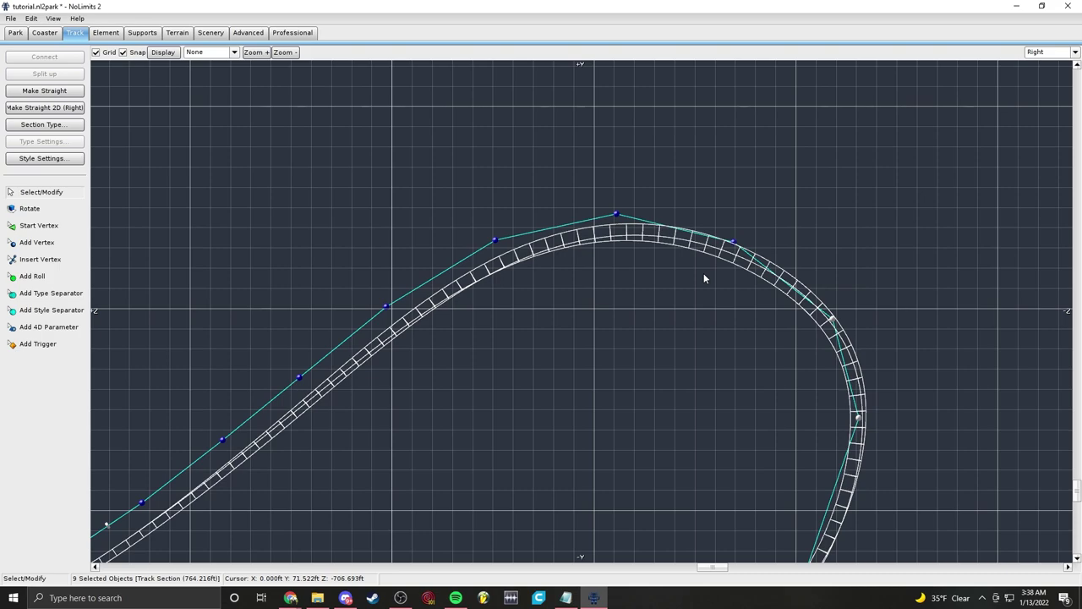
# Step: Reposition the vertices down the far side of the half loop at even spacing to smooth its descent
pyautogui.moveTo(817, 317); pyautogui.dragTo(808, 291, button='right')
pyautogui.moveTo(825, 296); pyautogui.dragTo(860, 364)
pyautogui.moveTo(824, 279); pyautogui.dragTo(813, 286)
pyautogui.keyDown('ctrl'); pyautogui.click(813, 286); pyautogui.keyUp('ctrl')
pyautogui.moveTo(868, 368); pyautogui.dragTo(744, 267, button='right')
pyautogui.moveTo(739, 267); pyautogui.dragTo(746, 267)
pyautogui.keyDown('ctrl'); pyautogui.click(746, 266); pyautogui.keyUp('ctrl')
pyautogui.moveTo(694, 414); pyautogui.dragTo(739, 379)
pyautogui.keyDown('ctrl'); pyautogui.click(740, 379); pyautogui.keyUp('ctrl')
# Step: Pull the vertices near the bottom exit of the half loop closer together, shortening its final curve, and clear the selection
pyautogui.moveTo(824, 431); pyautogui.dragTo(890, 272, button='right')
pyautogui.moveTo(681, 327); pyautogui.dragTo(735, 301)
pyautogui.moveTo(570, 361); pyautogui.dragTo(631, 356)
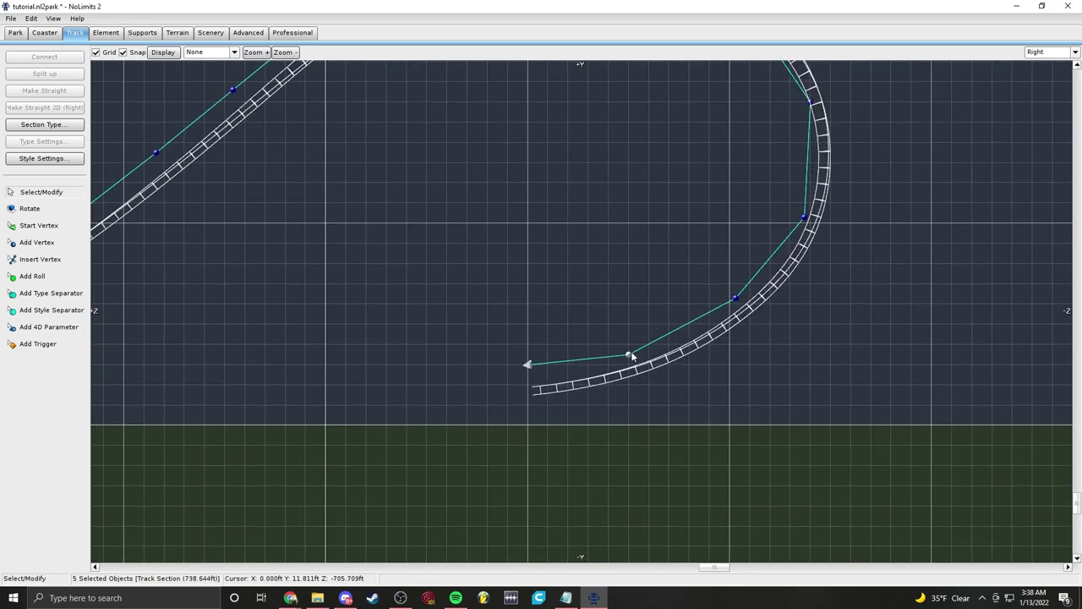
pyautogui.click(634, 274)
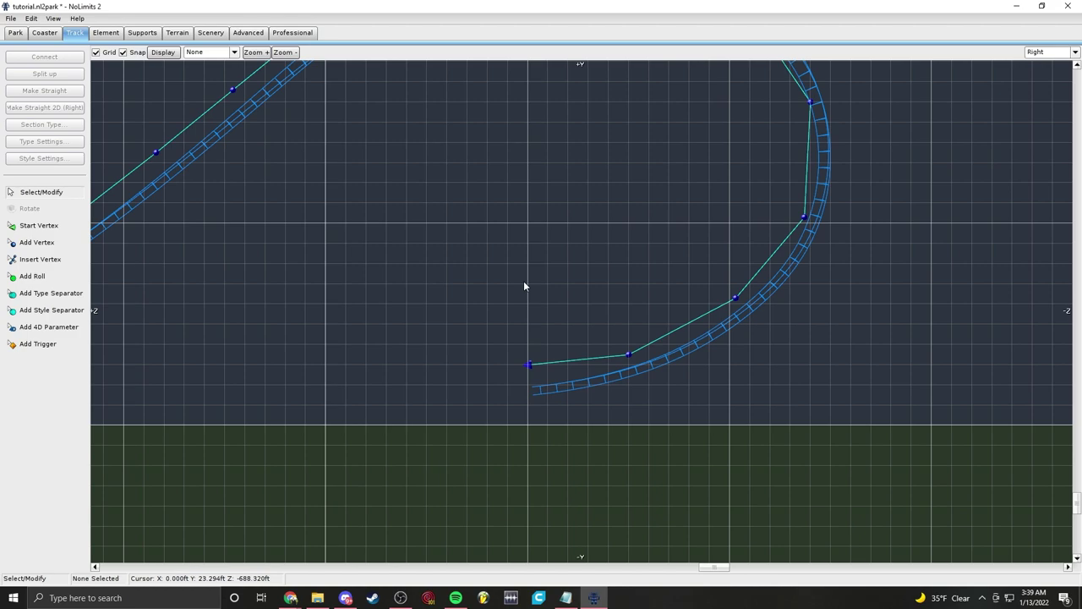
pyautogui.scroll(3, 546, 287)
pyautogui.scroll(-3, 507, 287)
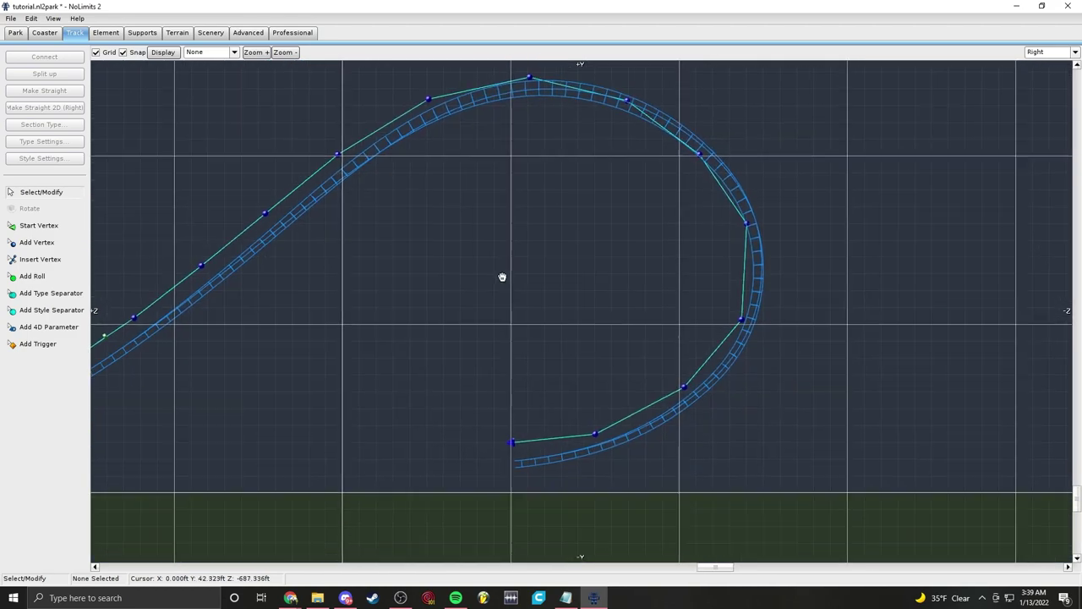
pyautogui.scroll(2, 508, 262)
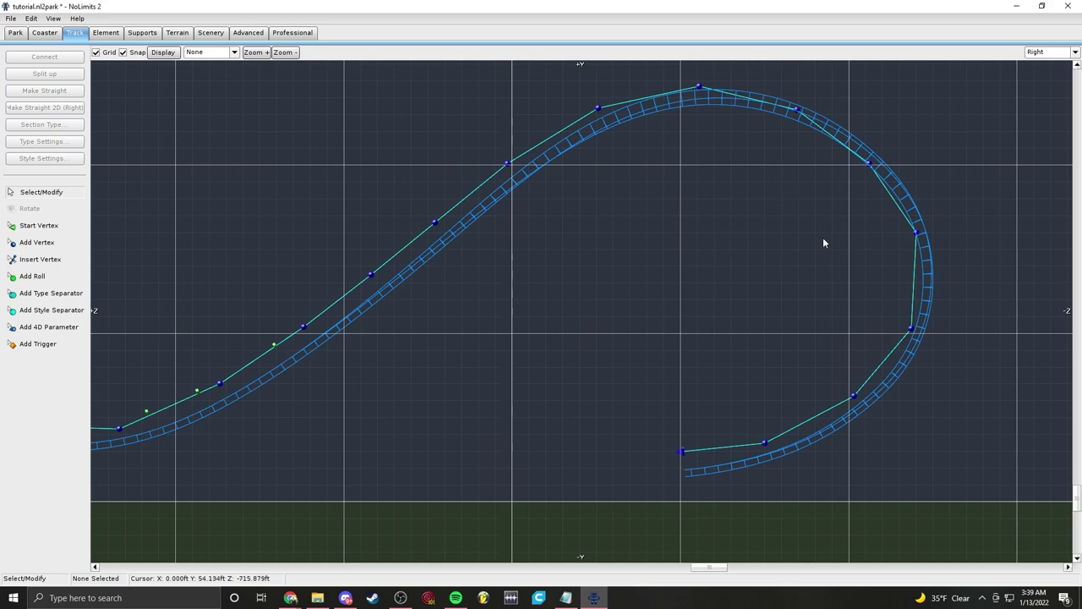
# Step: Select the seven vertices from just past the crest of the half loop down to its open end
pyautogui.moveTo(733, 213); pyautogui.dragTo(670, 205, button='right')
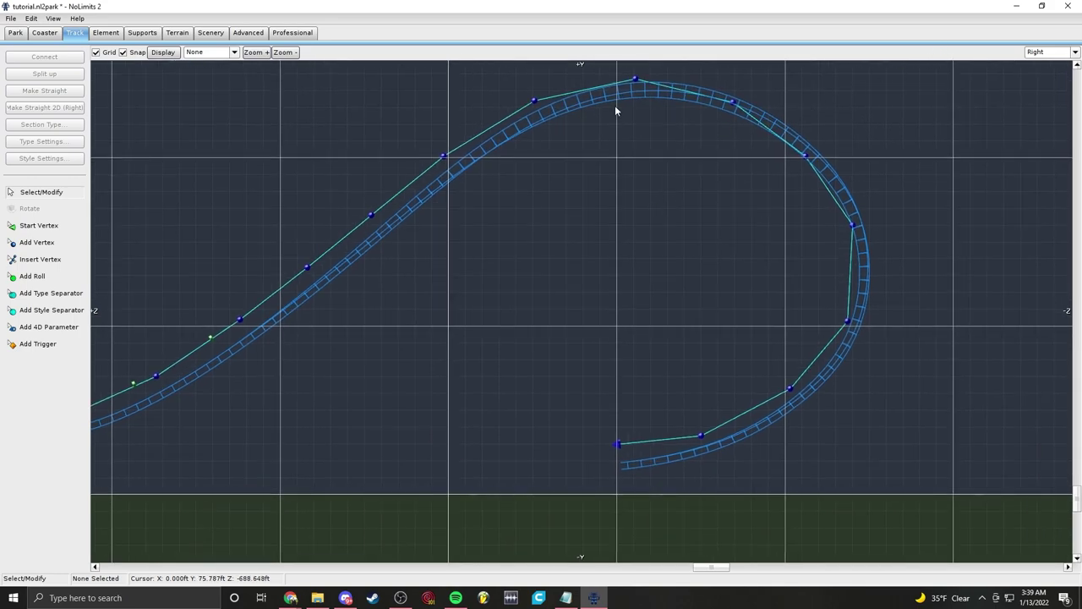
pyautogui.click(1047, 53)
pyautogui.click(1048, 109)
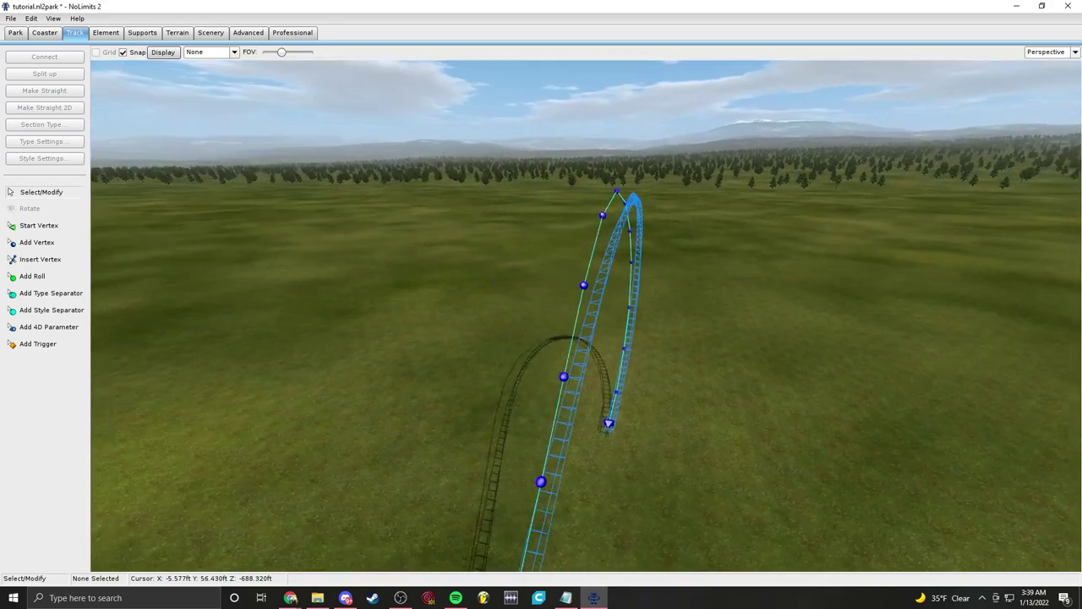
pyautogui.moveTo(727, 259); pyautogui.dragTo(701, 279, button='right')
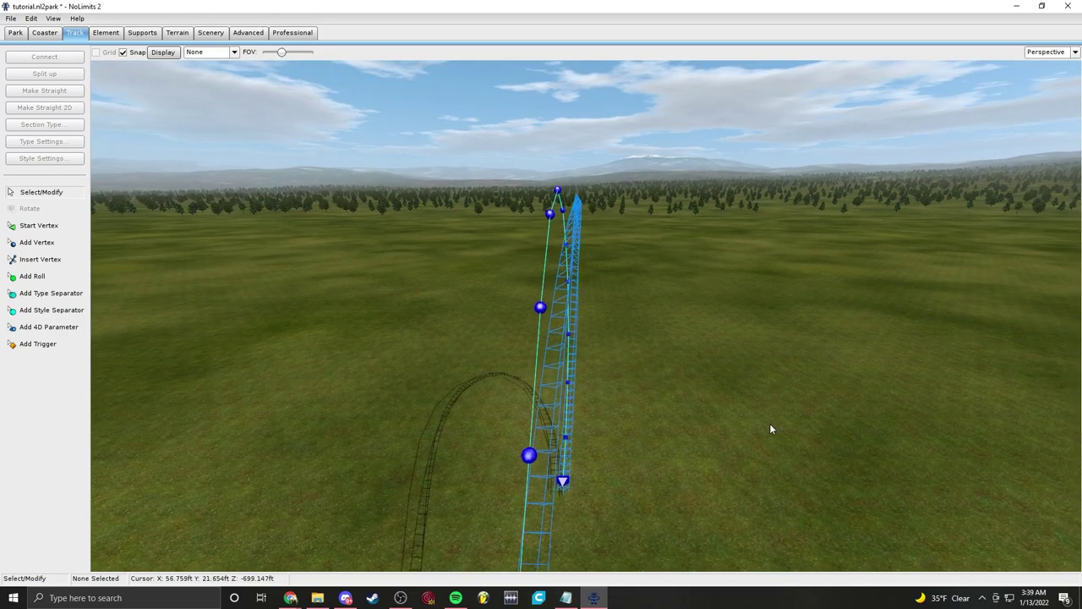
pyautogui.moveTo(634, 287); pyautogui.dragTo(787, 200, button='right')
pyautogui.moveTo(858, 110); pyautogui.dragTo(701, 368)
pyautogui.keyDown('shift'); pyautogui.moveTo(580, 297); pyautogui.dragTo(806, 434); pyautogui.keyUp('shift')
# Step: Remove the track section from the selection in the front view, keeping only the half loop's vertices selected
pyautogui.click(1045, 52)
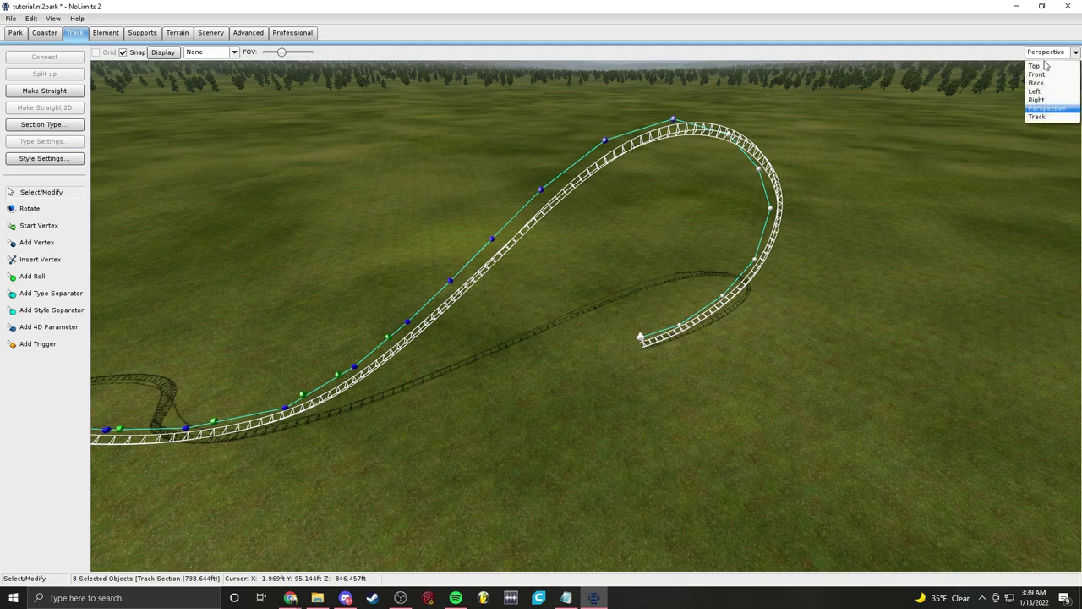
pyautogui.click(1048, 77)
pyautogui.scroll(3, 684, 268)
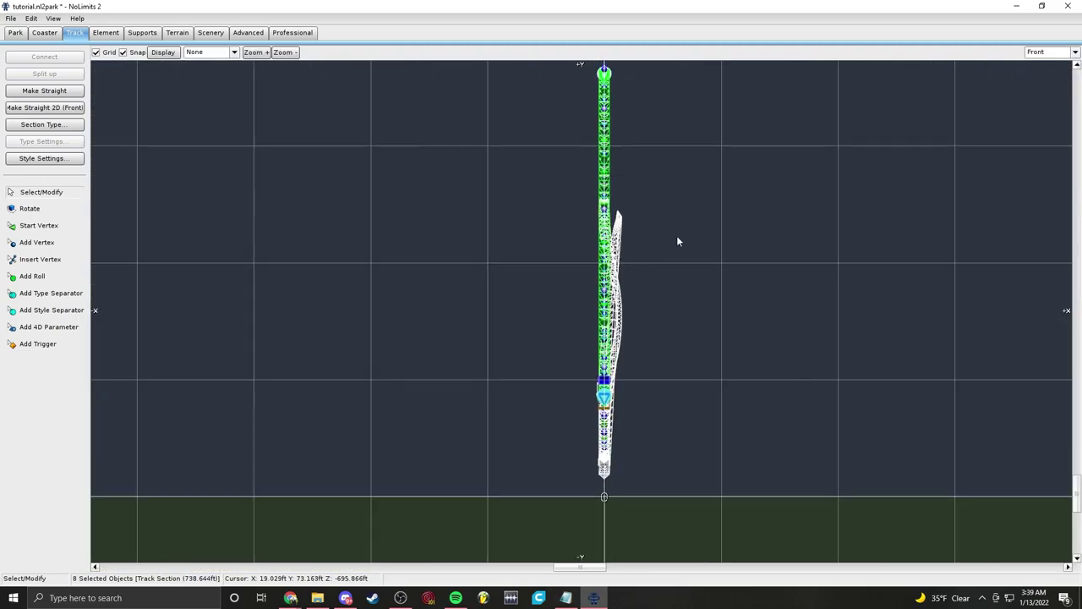
pyautogui.scroll(4, 657, 253)
pyautogui.moveTo(616, 227); pyautogui.dragTo(678, 252, button='right')
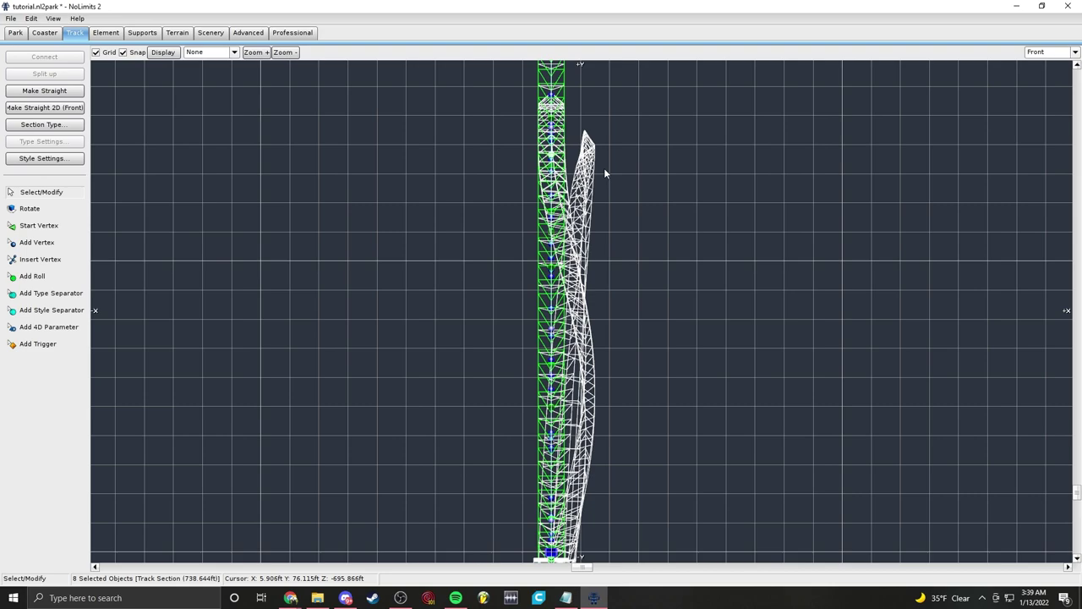
pyautogui.keyDown('shift'); pyautogui.click(580, 168); pyautogui.keyUp('shift')
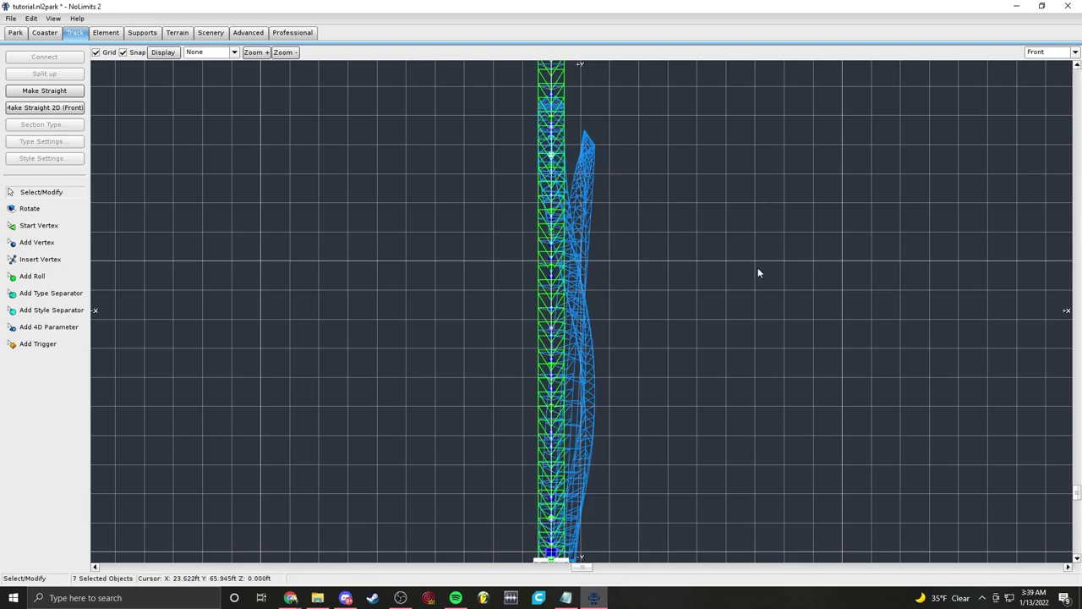
# Step: Rotate the selected half loop vertices in the front view about a point on the track's centre line, swinging the lower exit out toward +X
pyautogui.click(1052, 52)
pyautogui.click(1043, 116)
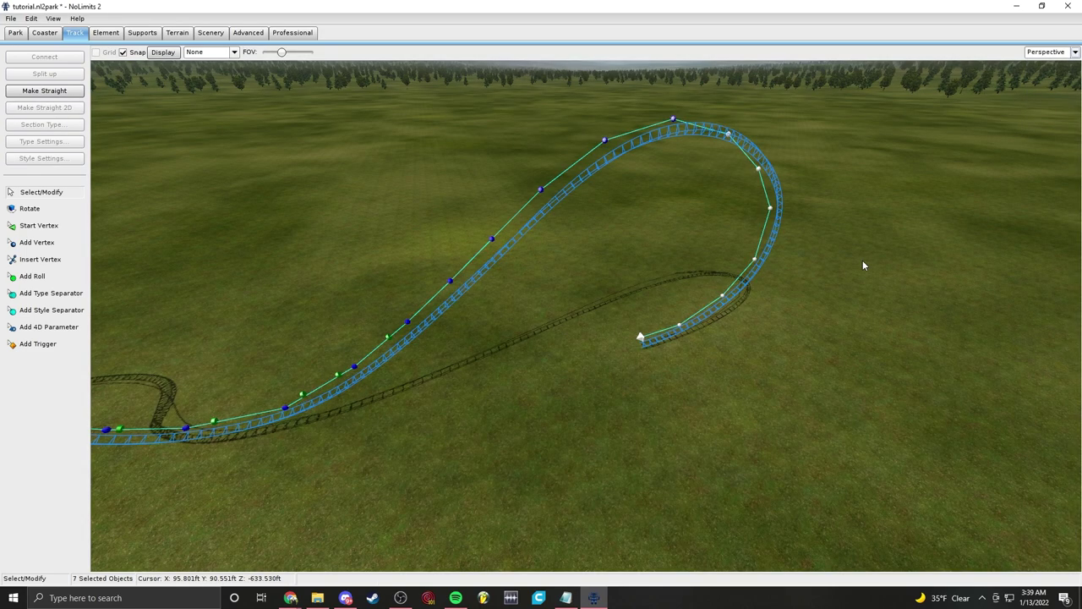
pyautogui.moveTo(586, 315); pyautogui.dragTo(992, 170, button='right')
pyautogui.click(1055, 53)
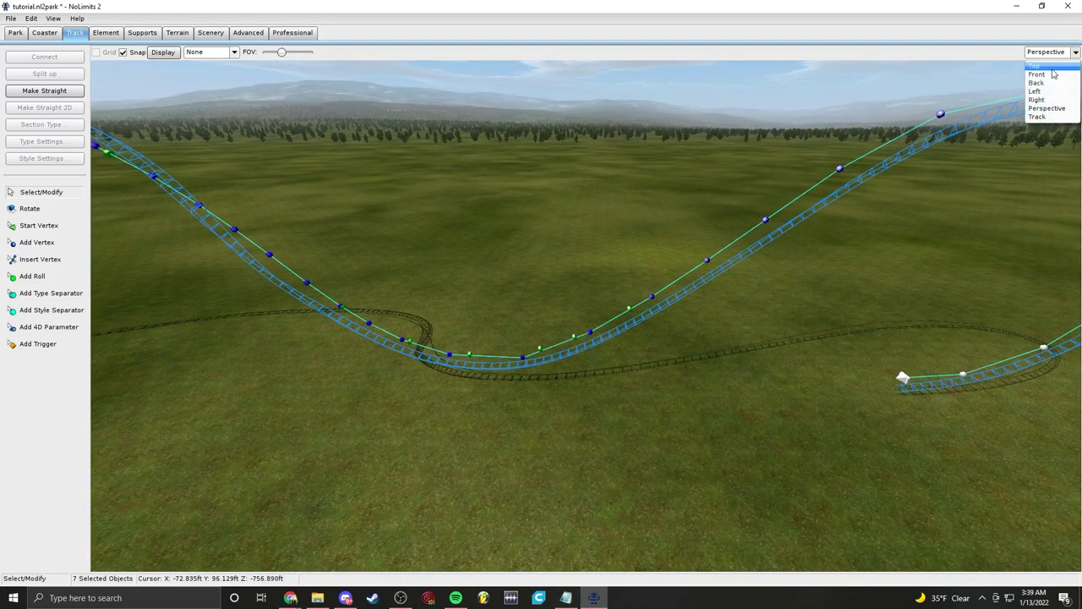
pyautogui.click(1045, 76)
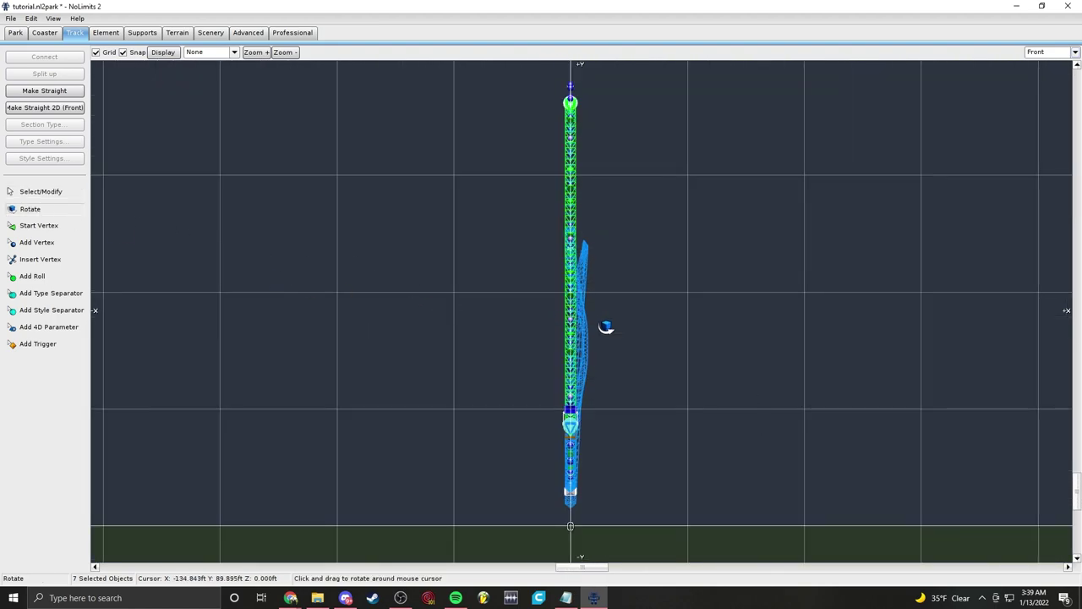
pyautogui.moveTo(643, 328); pyautogui.dragTo(571, 293)
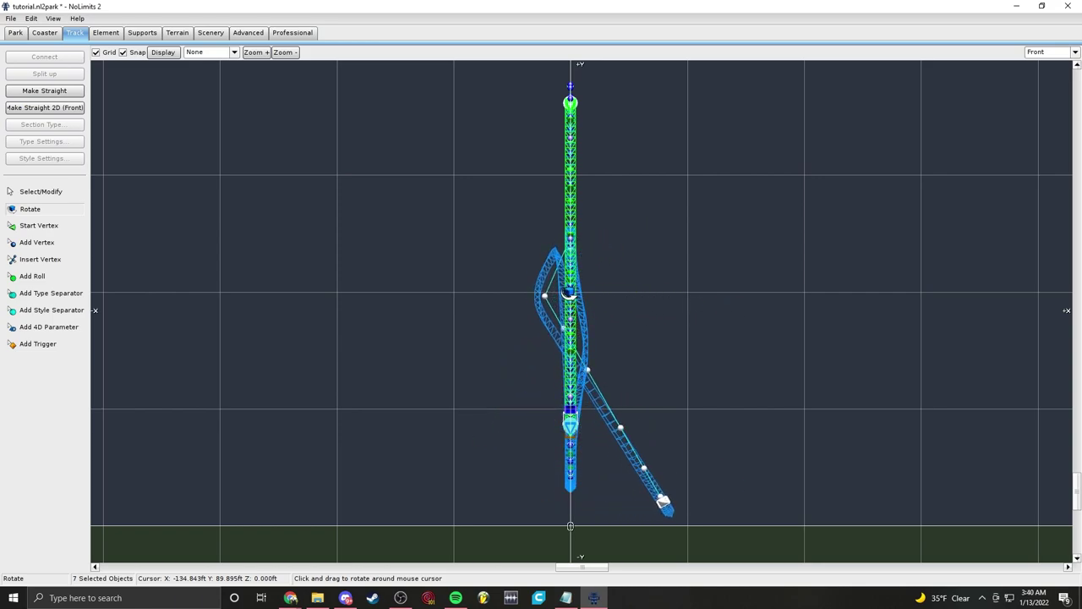
# Step: Deselect the rotated vertices and examine the hill crest and the following turn in the perspective view
pyautogui.click(46, 192)
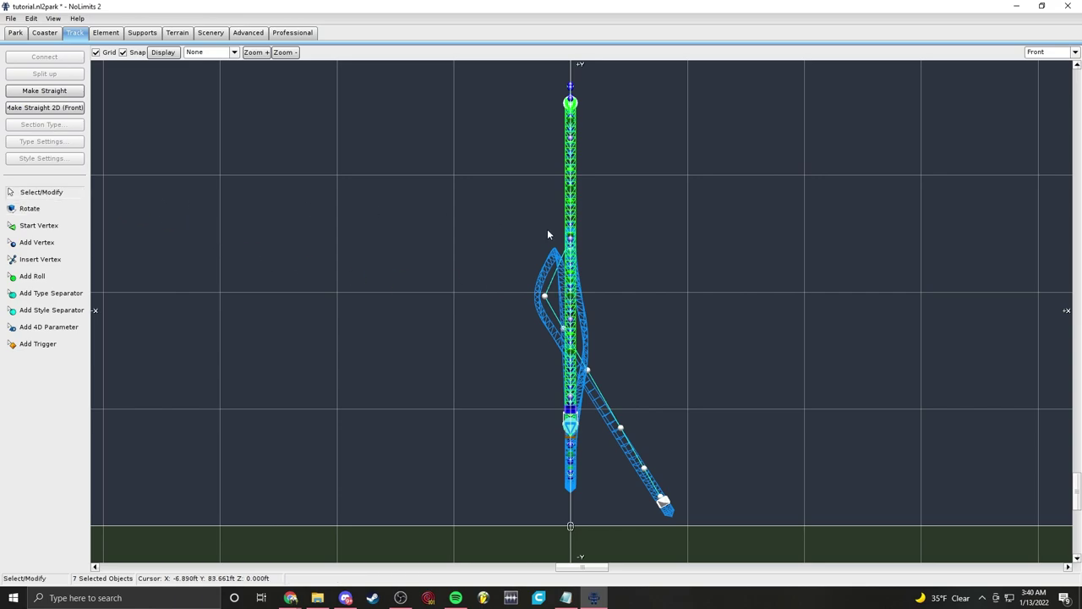
pyautogui.scroll(2, 551, 306)
pyautogui.moveTo(510, 280); pyautogui.dragTo(563, 252)
pyautogui.moveTo(877, 364); pyautogui.dragTo(786, 139, button='right')
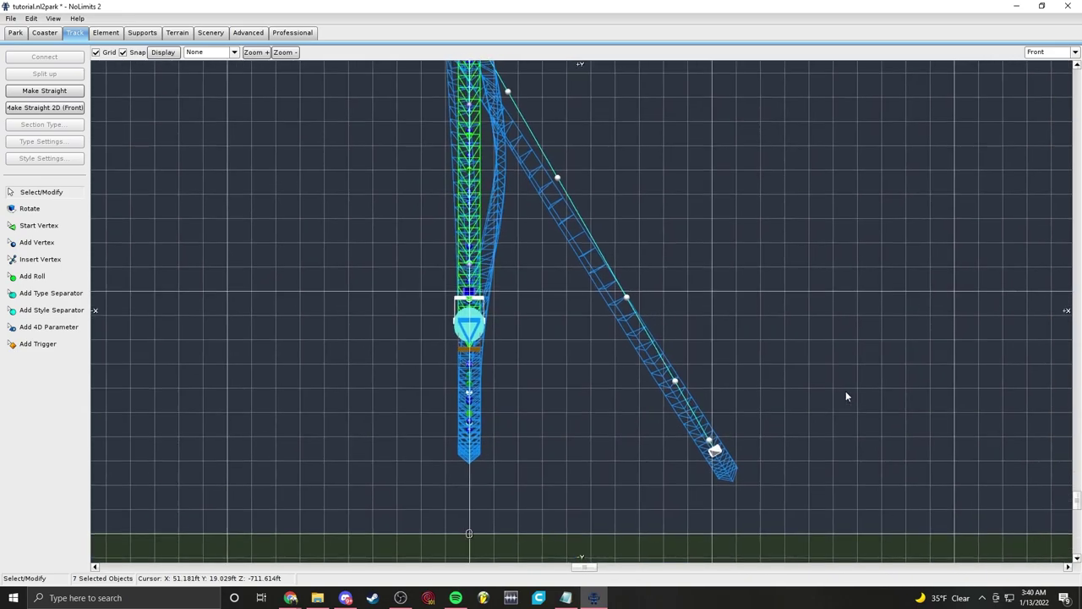
pyautogui.moveTo(848, 393); pyautogui.dragTo(818, 338, button='right')
pyautogui.click(1061, 51)
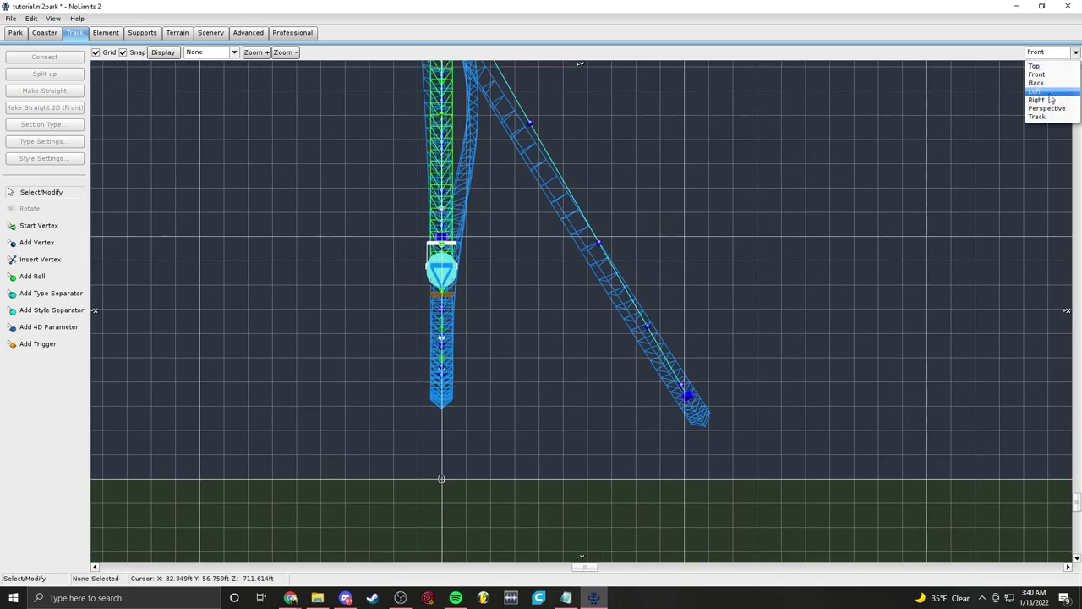
pyautogui.click(1055, 108)
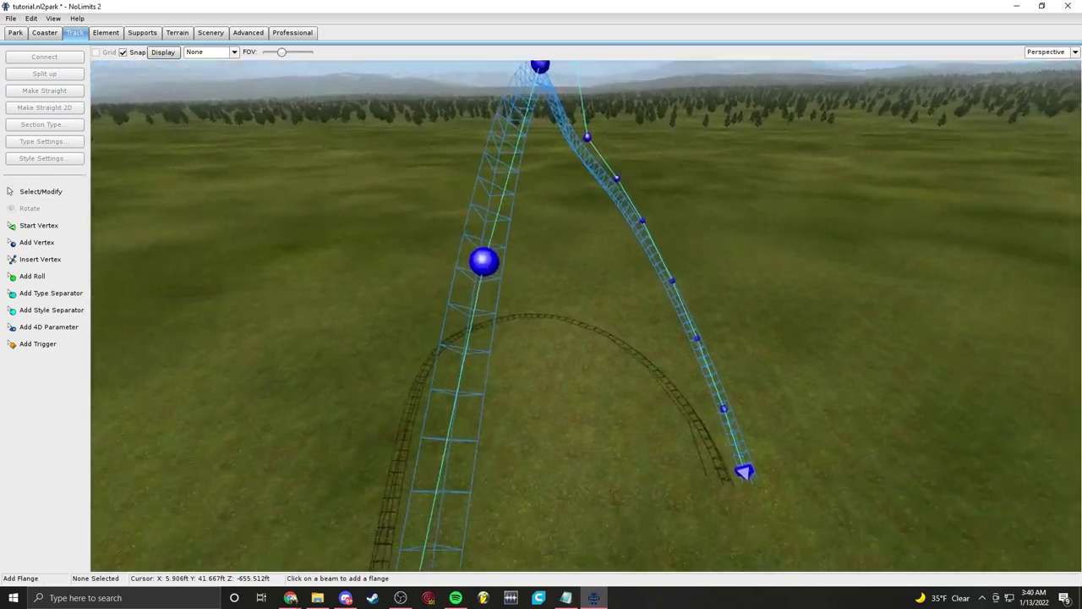
pyautogui.moveTo(586, 355); pyautogui.dragTo(626, 286, button='right')
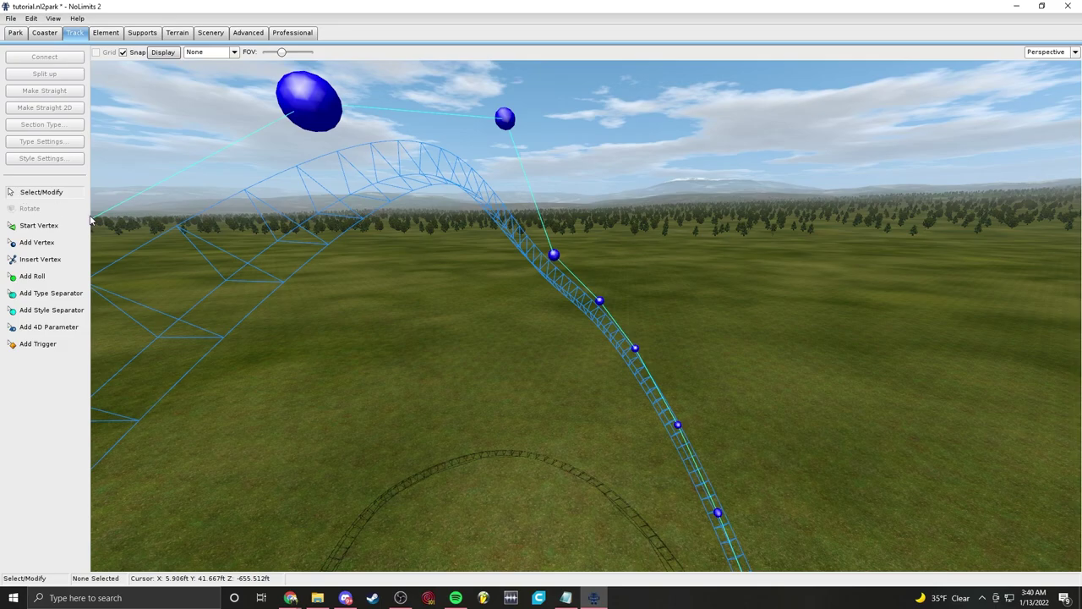
pyautogui.moveTo(507, 321); pyautogui.dragTo(491, 352, button='right')
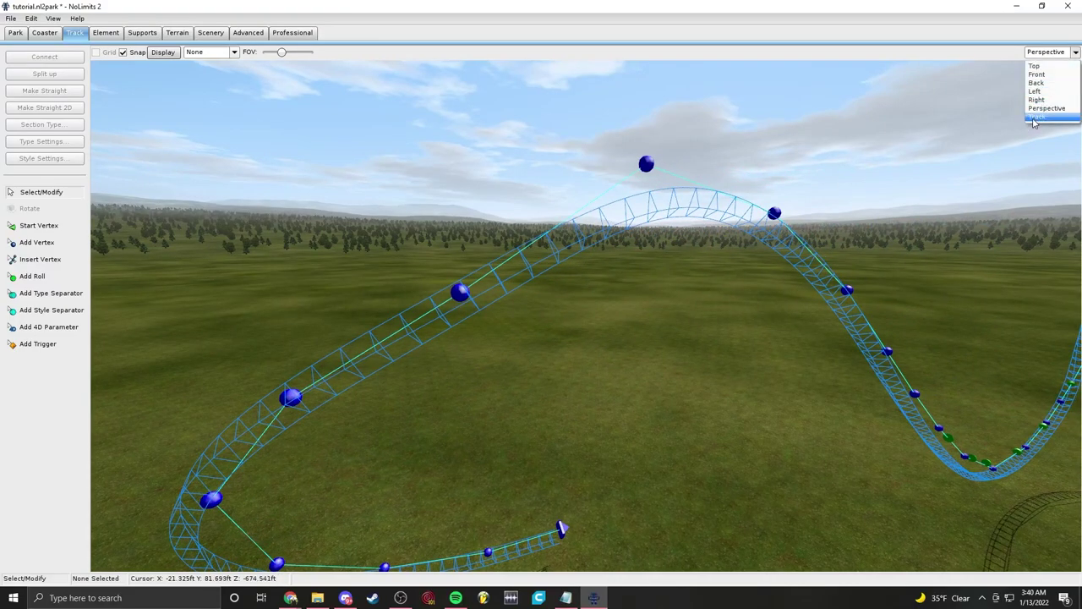
# Step: In the track view, raise the vertices just past the hill crest to smooth the dip entering the drop
pyautogui.click(1032, 122)
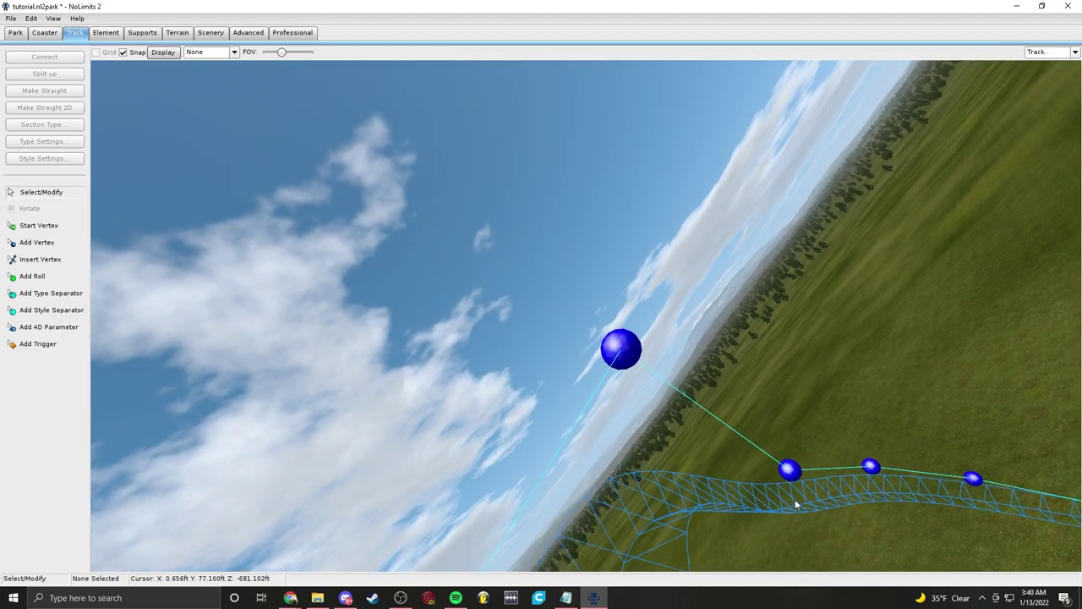
pyautogui.click(786, 471)
pyautogui.press('pageup')
pyautogui.press('pageup')
pyautogui.press('pageup')
pyautogui.press('pageup')
pyautogui.press('pageup')
pyautogui.press('pageup')
pyautogui.press('pageup')
pyautogui.press('pageup')
pyautogui.press('pageup')
pyautogui.press('pageup')
pyautogui.press('pageup')
pyautogui.press('pageup')
pyautogui.press('pageup')
pyautogui.press('pageup')
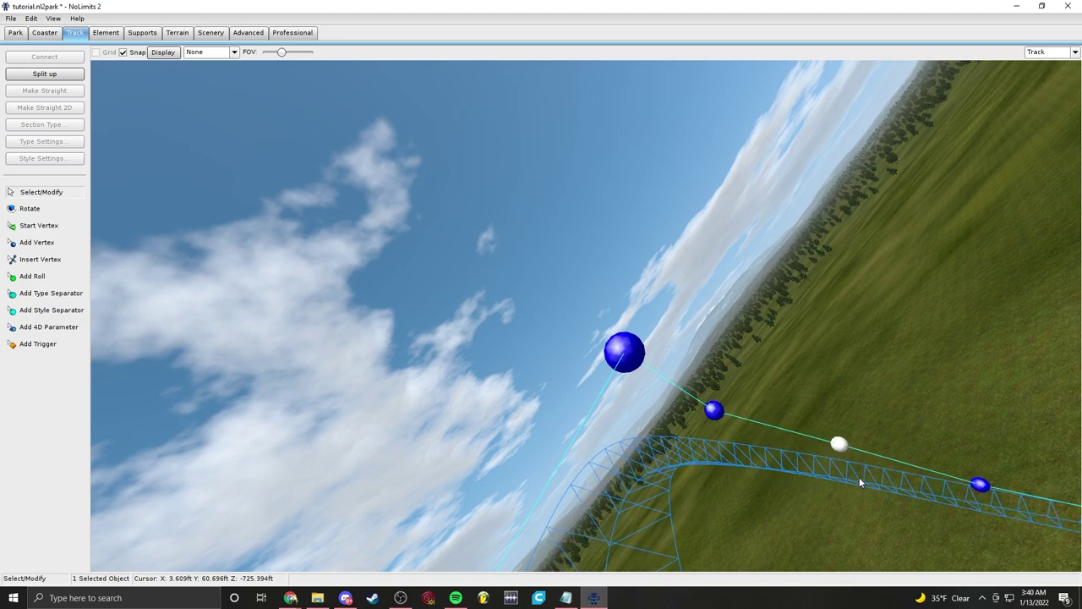
# Step: Select the two vertices entering the turn, and nudge the farther one upward to even out the curve
pyautogui.keyDown('ctrl'); pyautogui.click(715, 412); pyautogui.keyUp('ctrl')
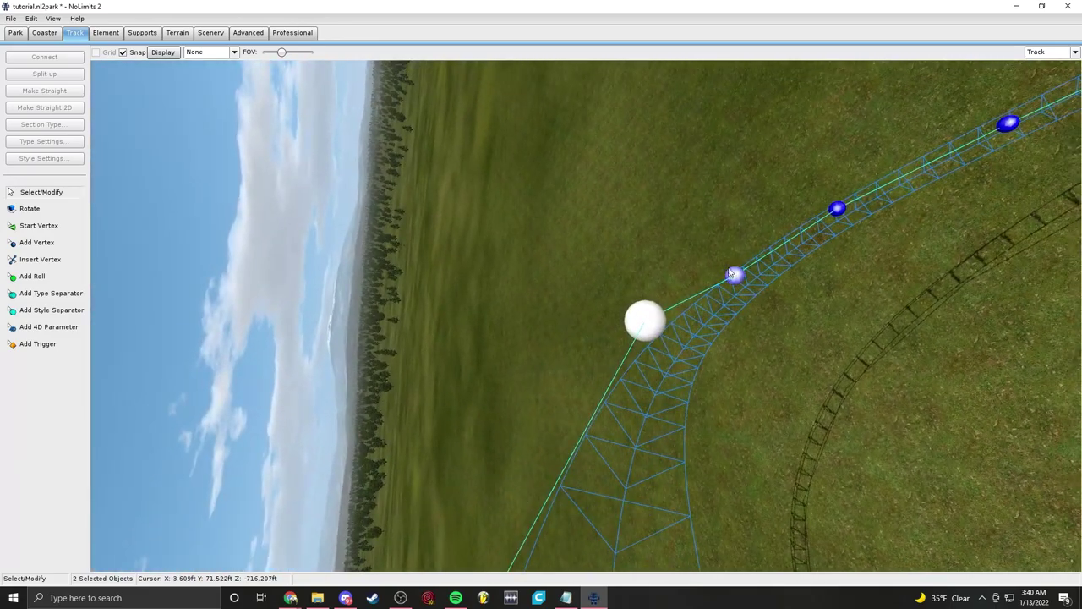
pyautogui.click(729, 284)
pyautogui.press('pageup')
pyautogui.press('pageup')
pyautogui.press('pageup')
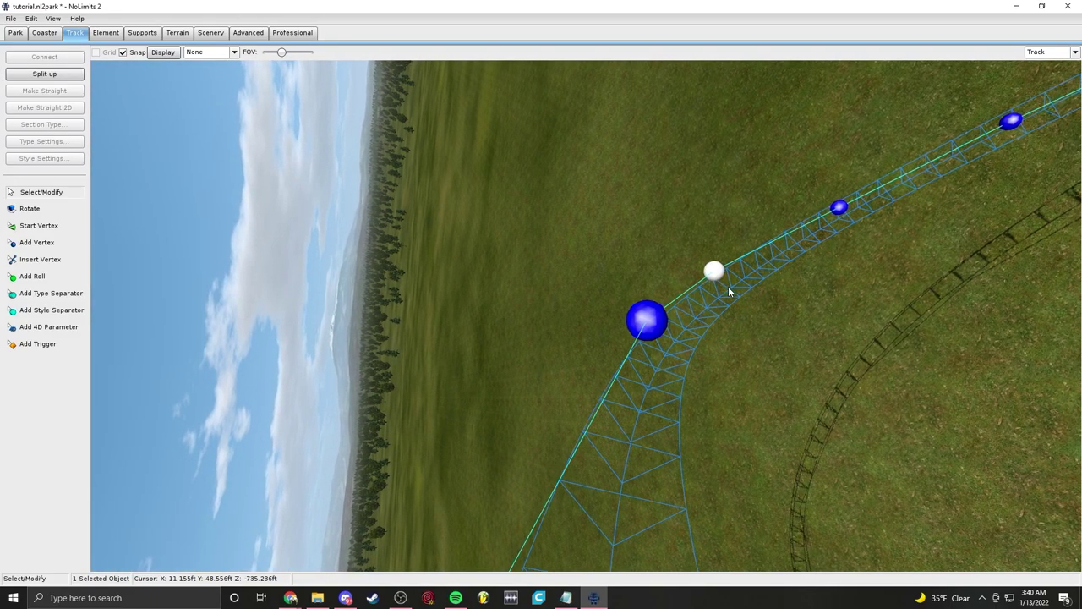
# Step: Follow the track view to the end of the track and check the end vertex's coordinates
pyautogui.scroll(5, 728, 286)
pyautogui.scroll(6, 728, 286)
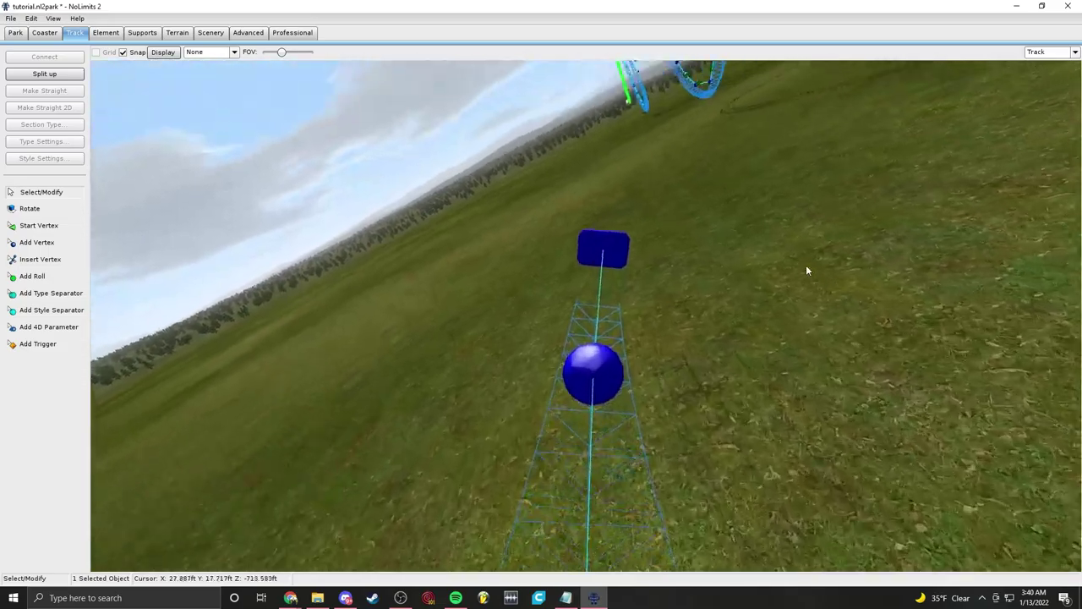
pyautogui.scroll(-6, 794, 274)
pyautogui.click(842, 275)
pyautogui.scroll(-5, 842, 279)
pyautogui.scroll(9, 842, 279)
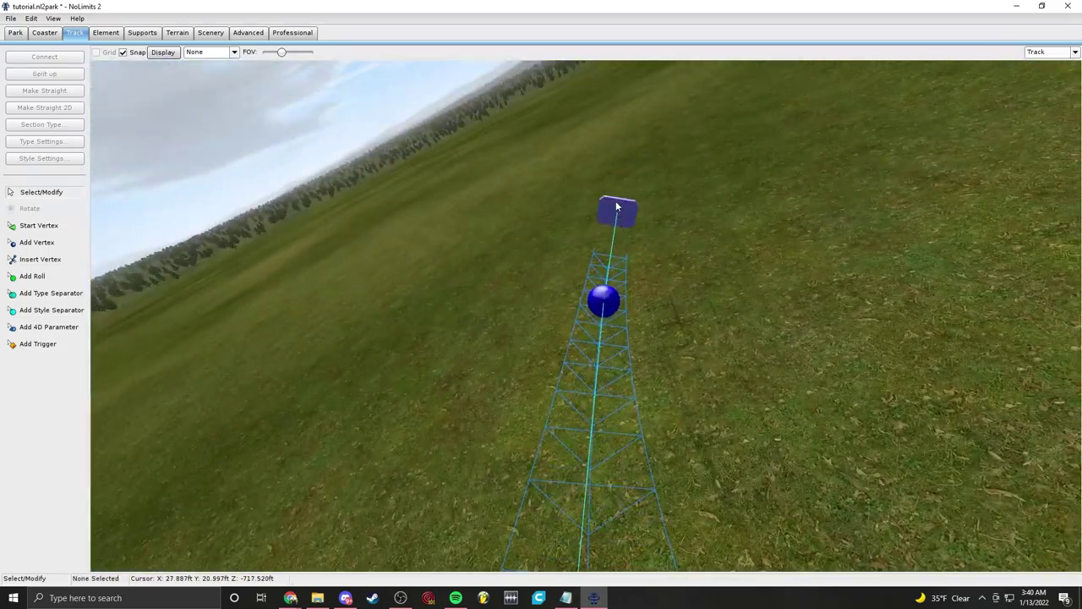
pyautogui.doubleClick(617, 206)
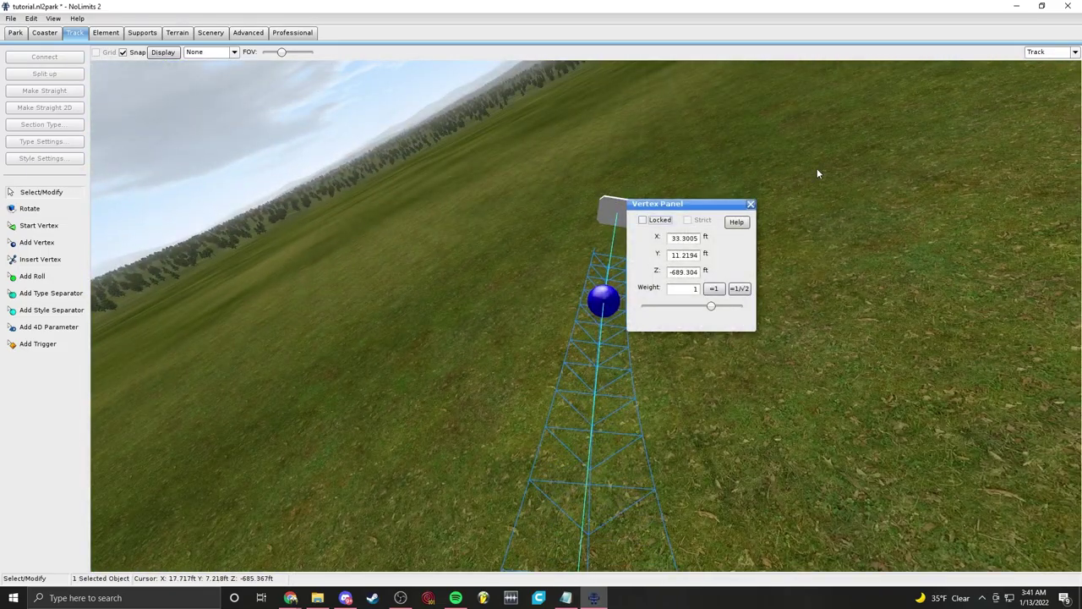
pyautogui.click(752, 204)
pyautogui.moveTo(926, 215); pyautogui.dragTo(898, 243, button='right')
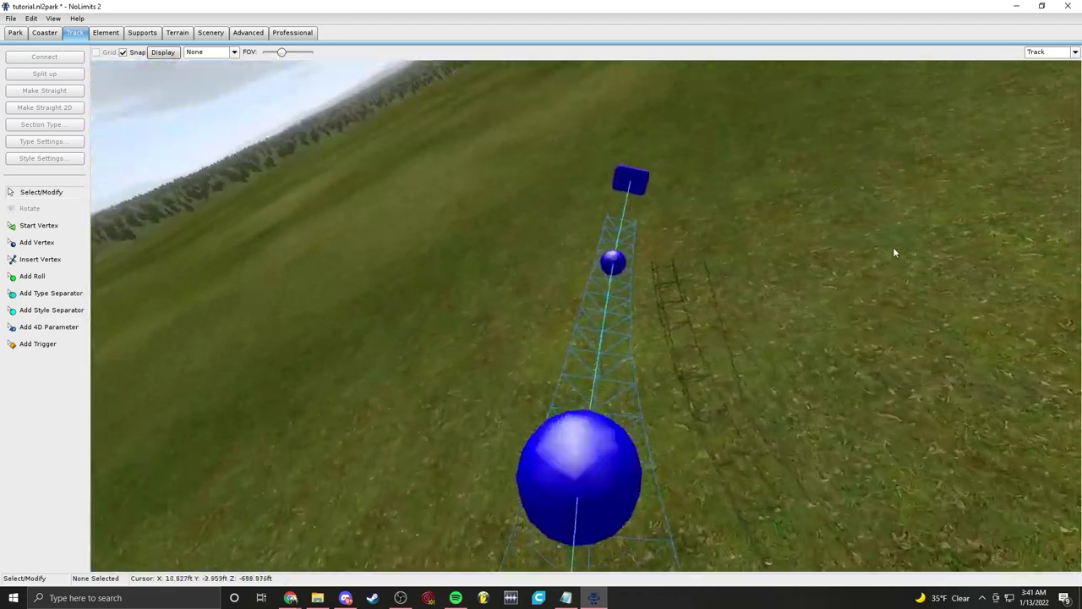
# Step: Examine the reshaped hill and descending turn from several angles in the perspective view
pyautogui.click(1049, 51)
pyautogui.click(1051, 110)
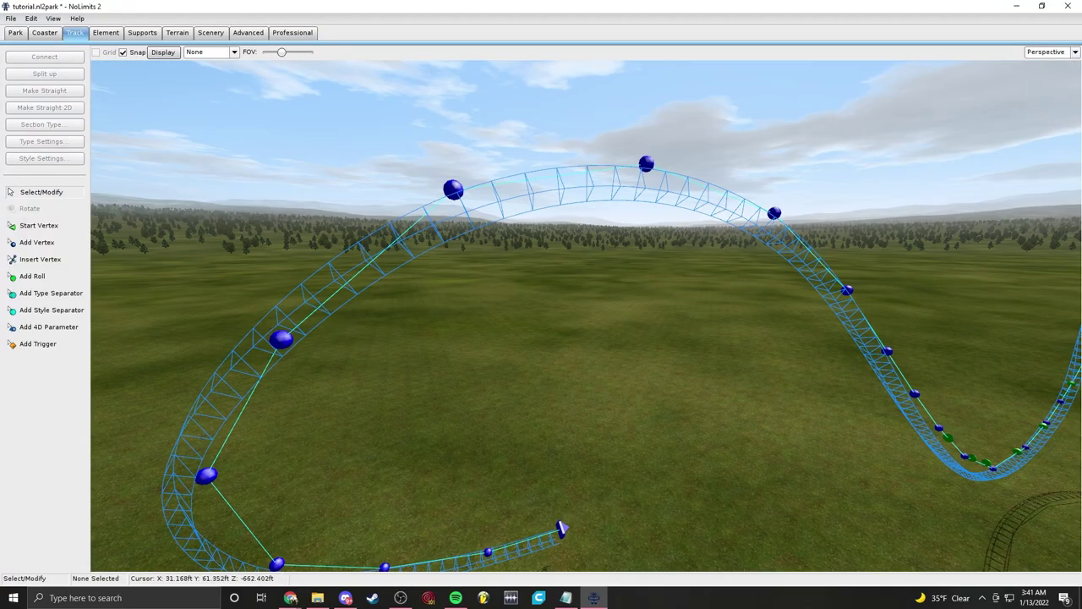
pyautogui.press('d')
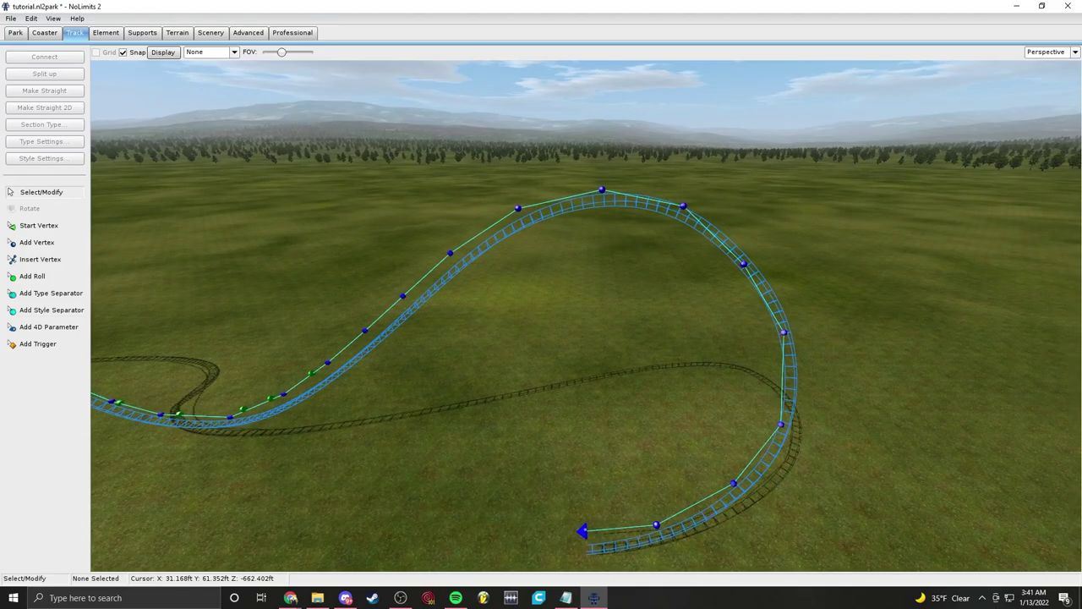
pyautogui.press('w')
pyautogui.moveTo(702, 293); pyautogui.dragTo(541, 297, button='right')
pyautogui.press('d')
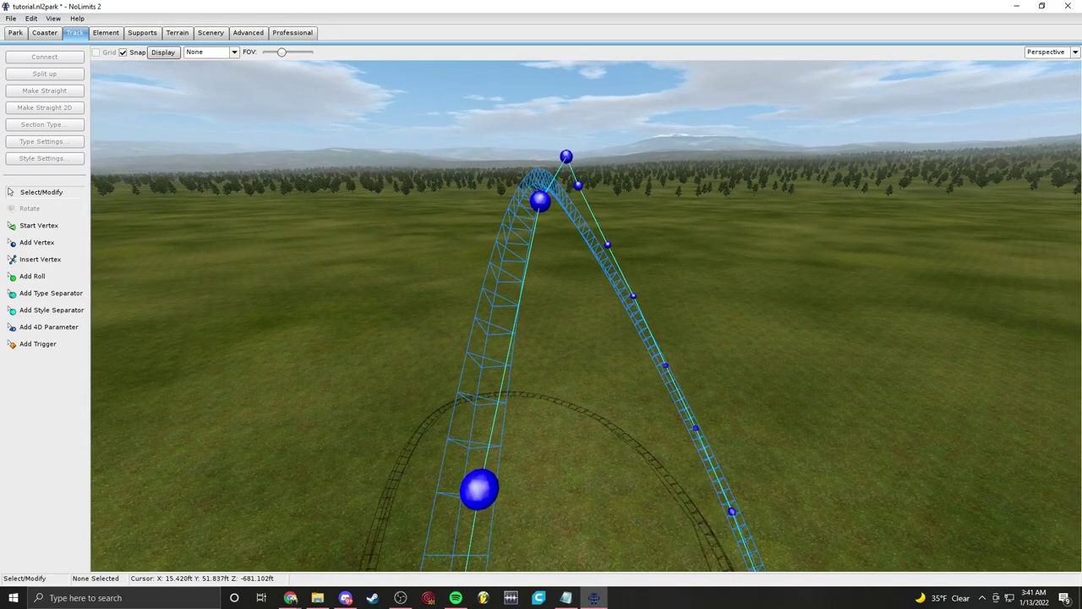
pyautogui.press('w')
pyautogui.press('d')
pyautogui.press('s')
pyautogui.moveTo(549, 338); pyautogui.dragTo(397, 337, button='right')
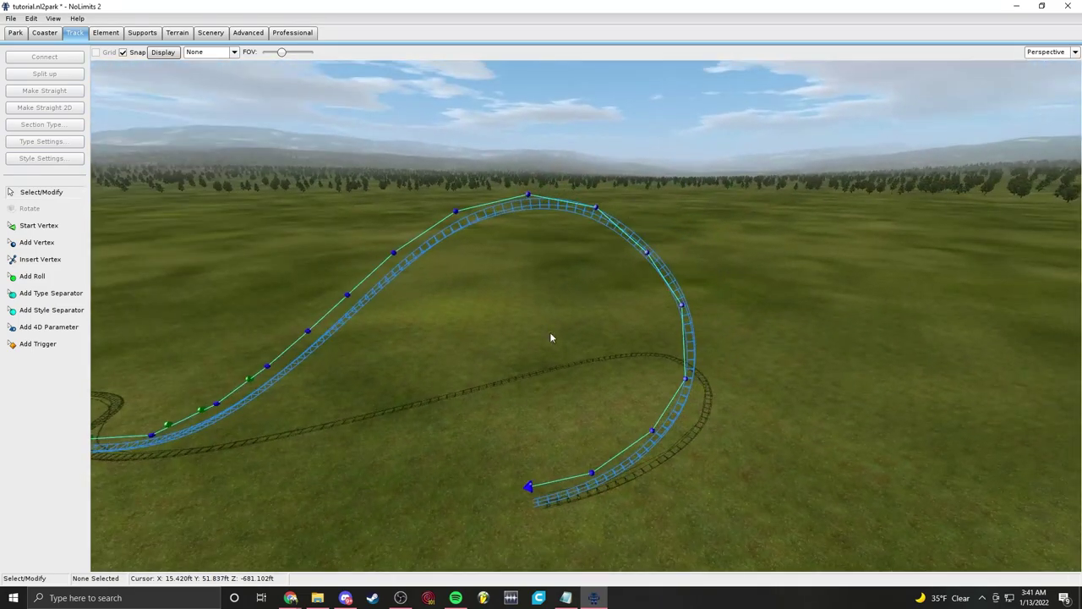
# Step: Select the nine vertices from the climb over the crest into the turn and depump them
pyautogui.moveTo(333, 185); pyautogui.dragTo(789, 402)
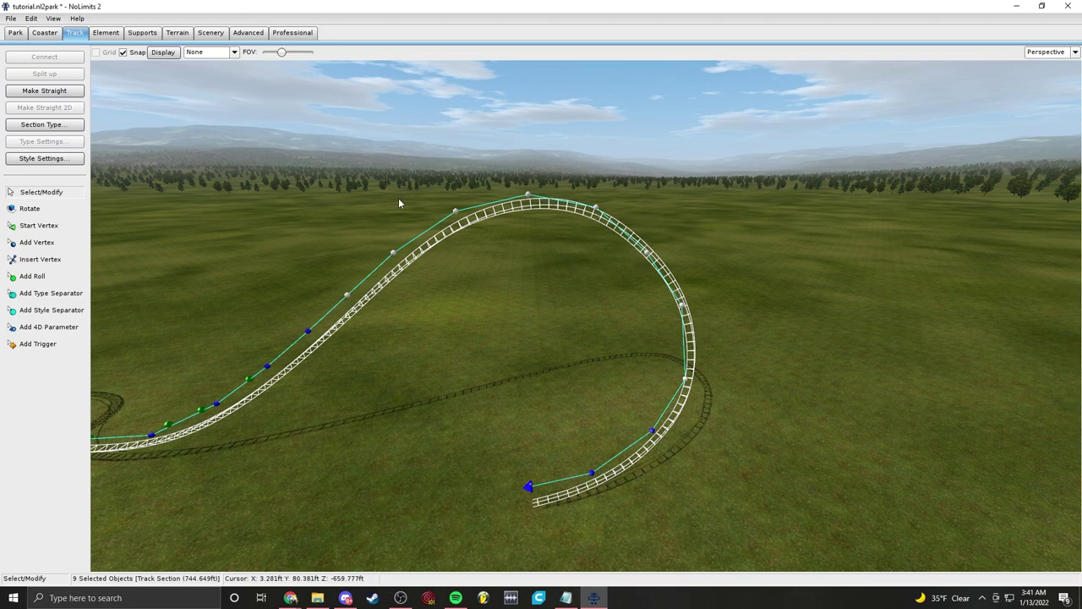
pyautogui.click(109, 34)
pyautogui.click(44, 158)
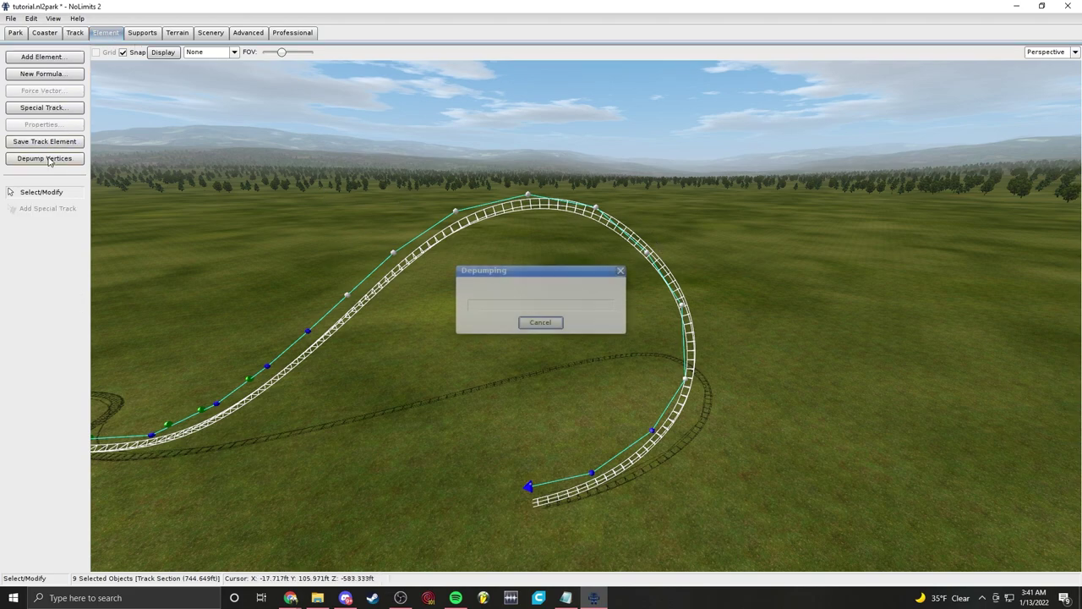
pyautogui.click(929, 314)
# Step: Check the smoothed section in the track view and insert extra vertices between the existing ones over the crest and through the turn
pyautogui.click(1051, 52)
pyautogui.click(1038, 117)
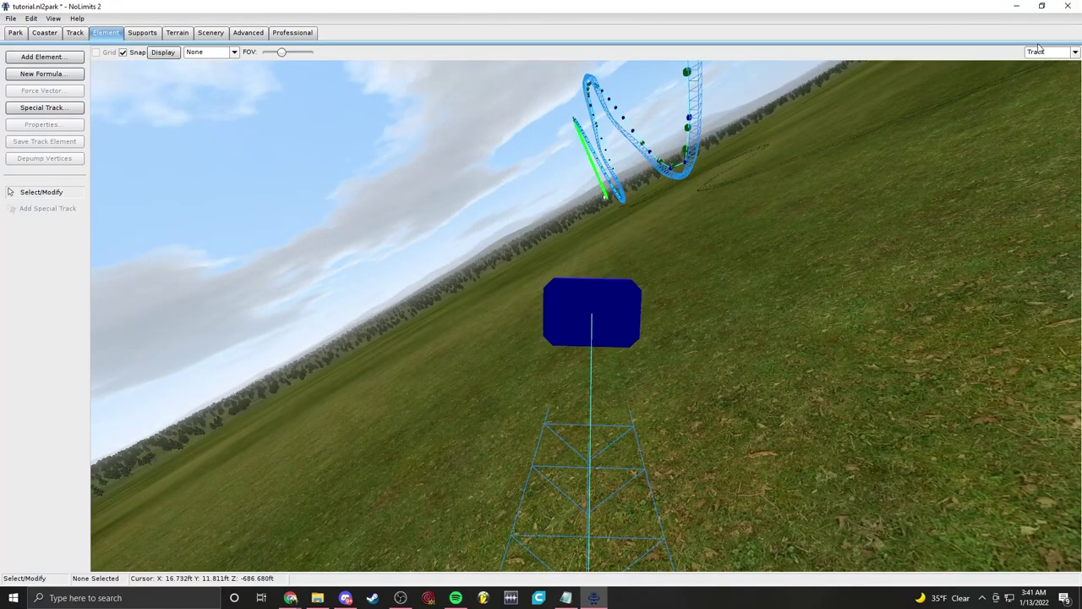
pyautogui.click(1038, 51)
pyautogui.click(1056, 109)
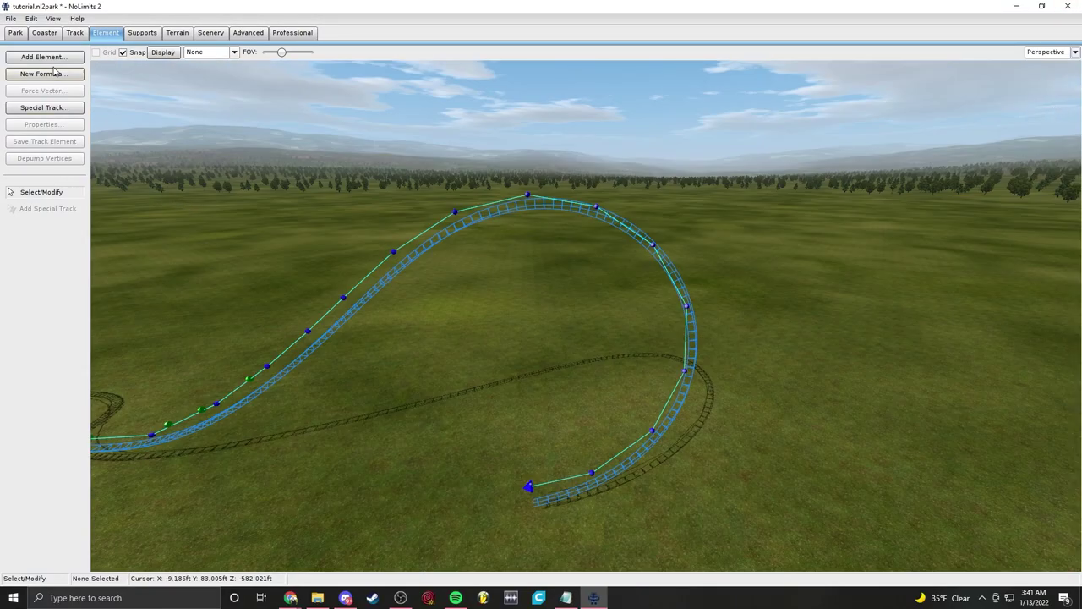
pyautogui.click(75, 33)
pyautogui.click(53, 260)
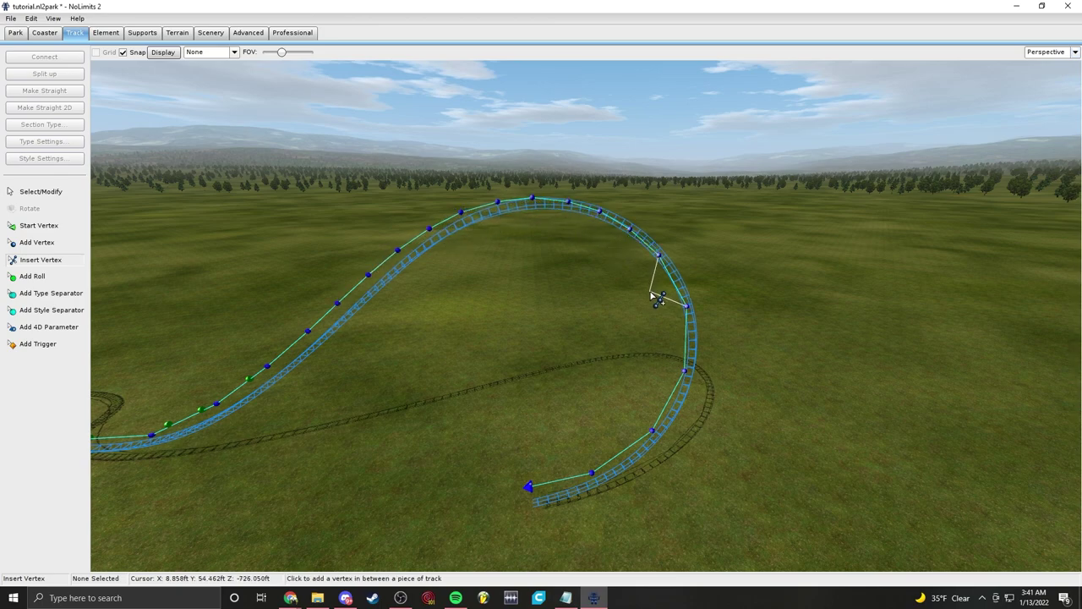
# Step: Select the 22 vertices and roll points along the climb, crest and turn, and depump them
pyautogui.click(48, 195)
pyautogui.moveTo(261, 173); pyautogui.dragTo(864, 440)
pyautogui.keyDown('shift'); pyautogui.moveTo(265, 311); pyautogui.dragTo(216, 476); pyautogui.keyUp('shift')
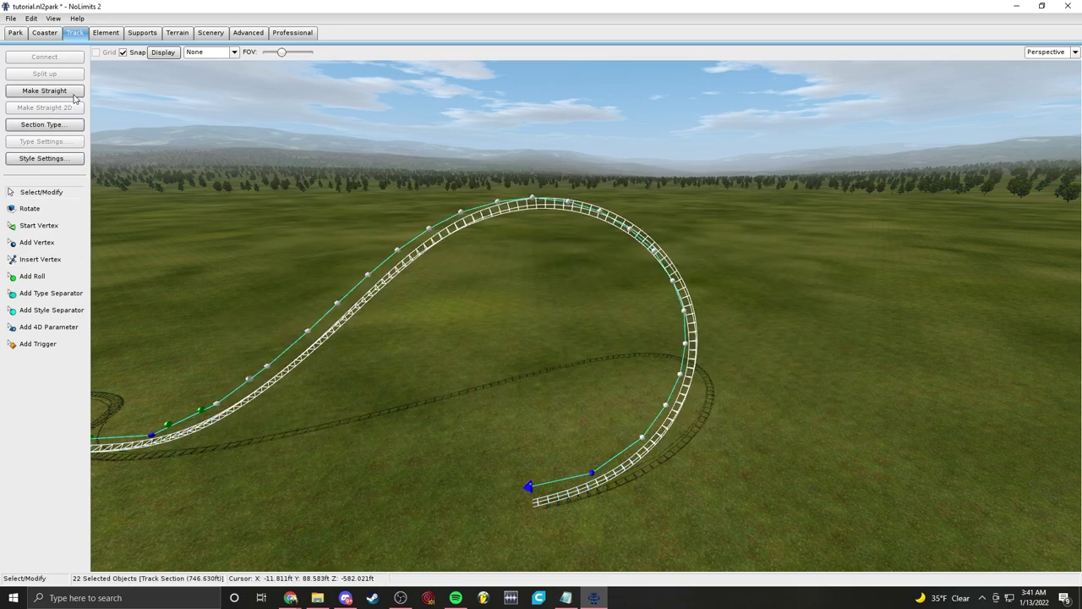
pyautogui.click(104, 34)
pyautogui.click(45, 160)
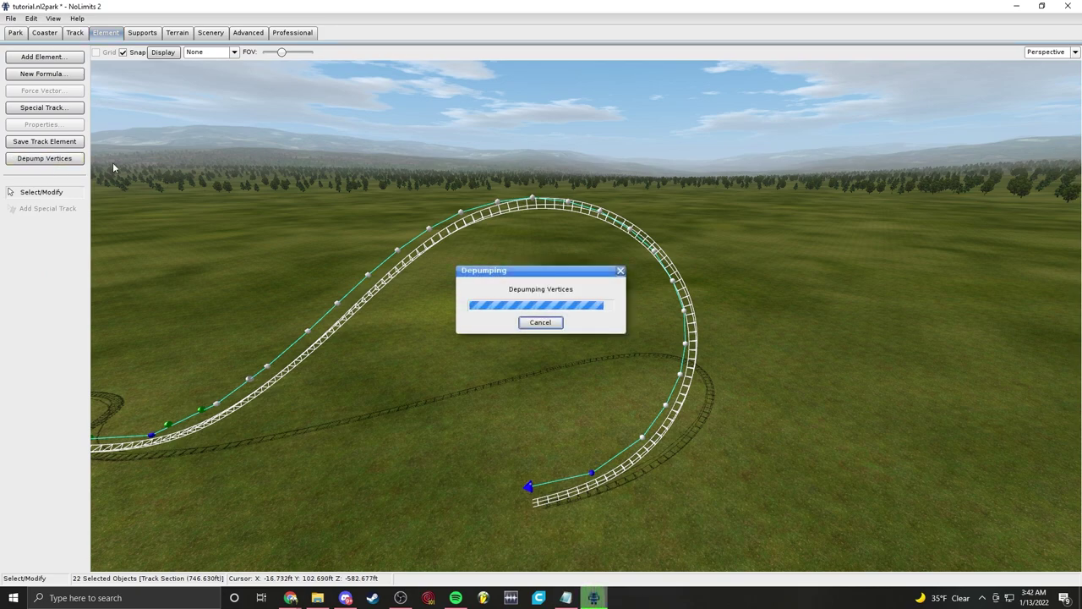
pyautogui.click(500, 318)
# Step: Select the 19 vertices and roll points through the valley and up the climb, and depump them
pyautogui.moveTo(515, 352); pyautogui.dragTo(517, 359, button='right')
pyautogui.press('a')
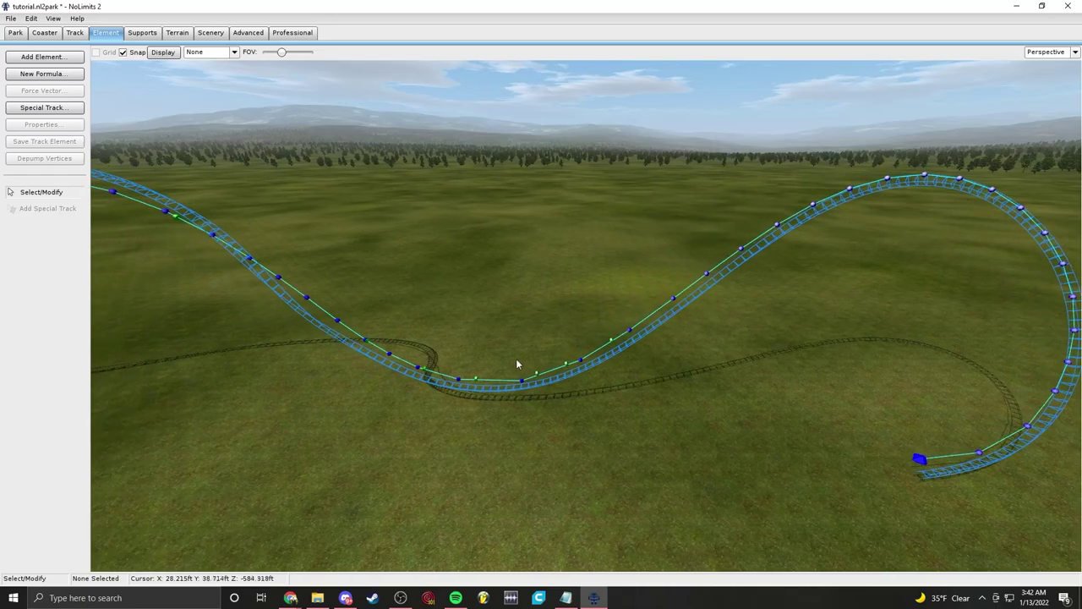
pyautogui.moveTo(640, 433); pyautogui.dragTo(668, 362, button='right')
pyautogui.press('w')
pyautogui.moveTo(733, 350); pyautogui.dragTo(437, 320, button='right')
pyautogui.press('w')
pyautogui.press('s')
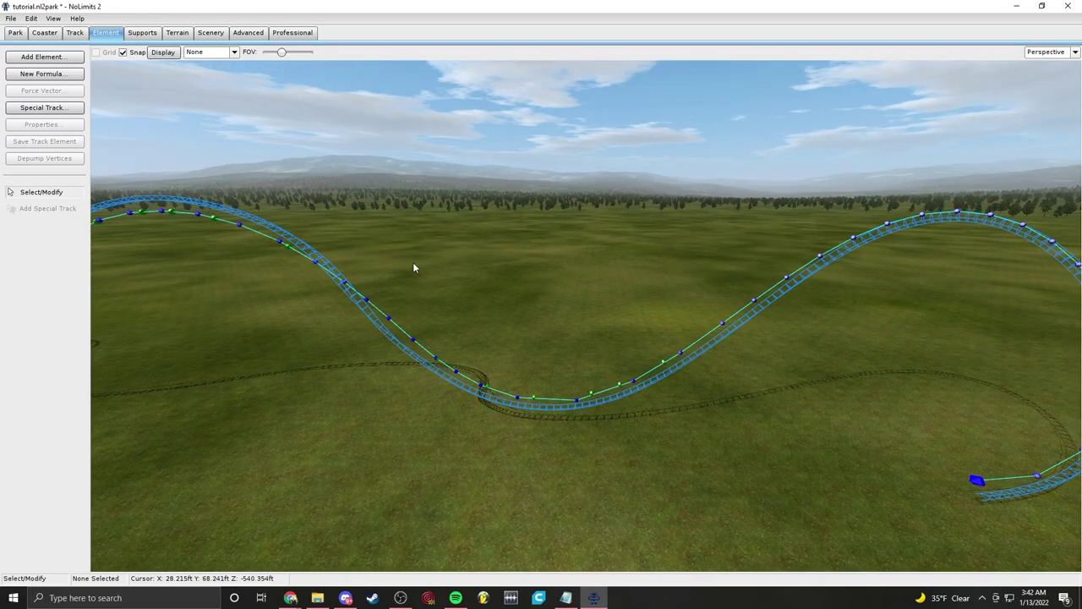
pyautogui.moveTo(428, 226); pyautogui.dragTo(862, 476)
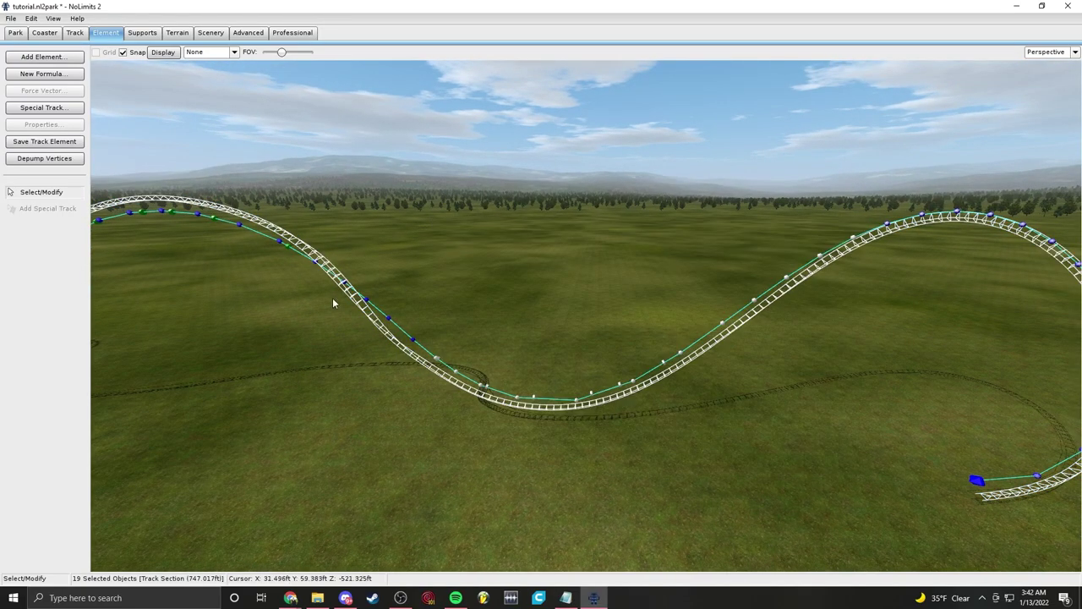
pyautogui.click(43, 159)
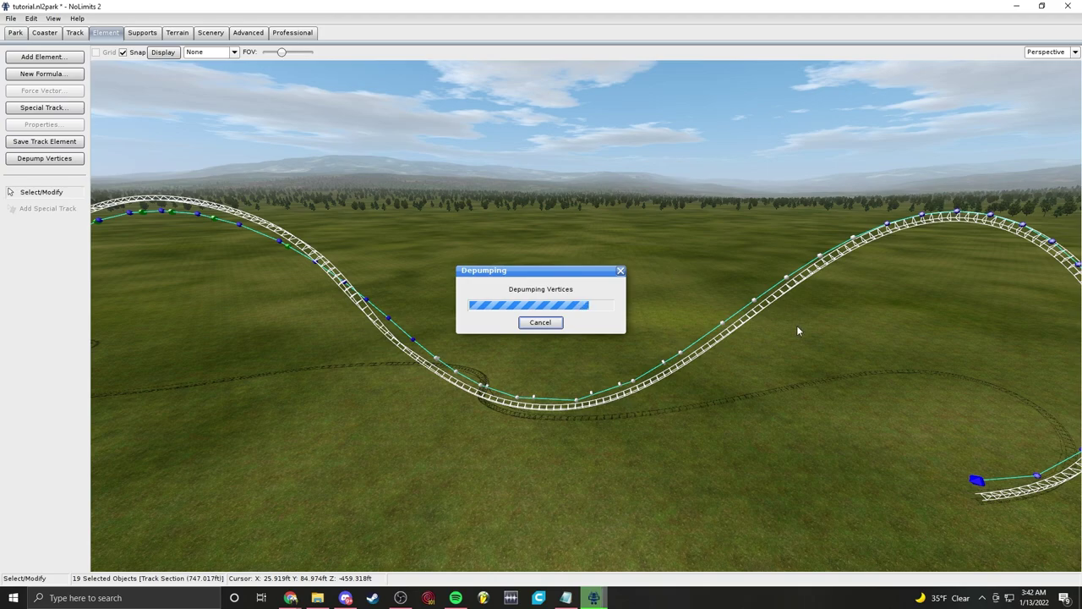
pyautogui.click(540, 349)
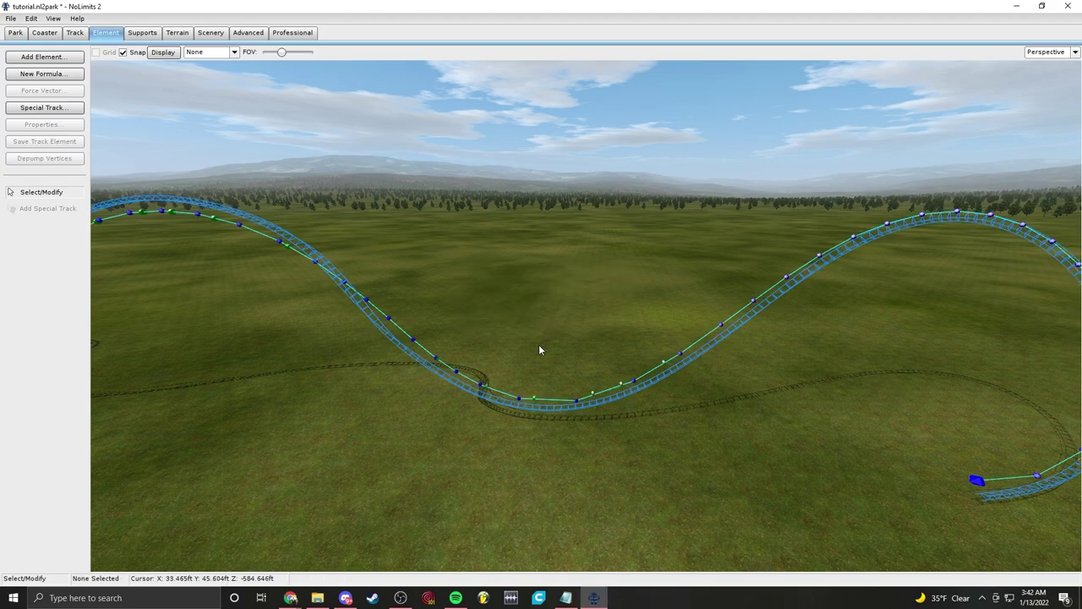
# Step: Add a roll point on the track just before the crest of the hill
pyautogui.click(81, 34)
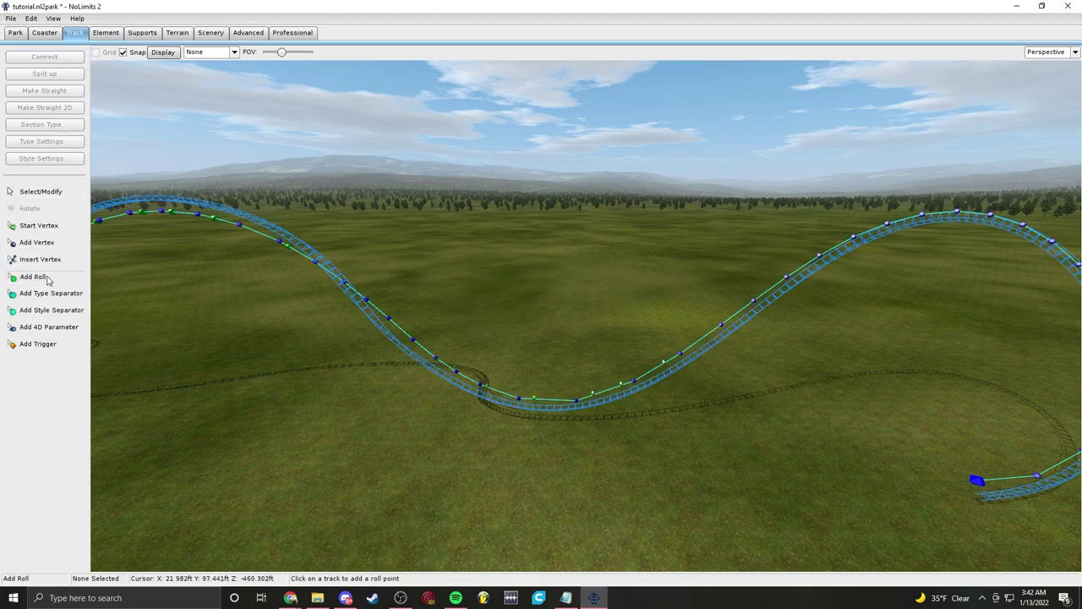
pyautogui.press('w')
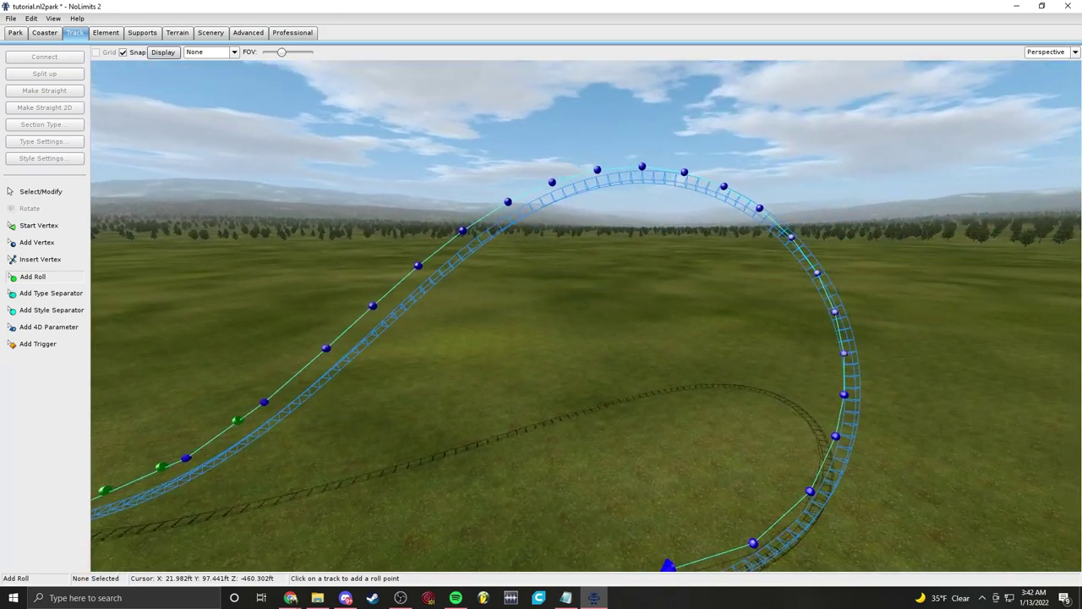
pyautogui.press('d')
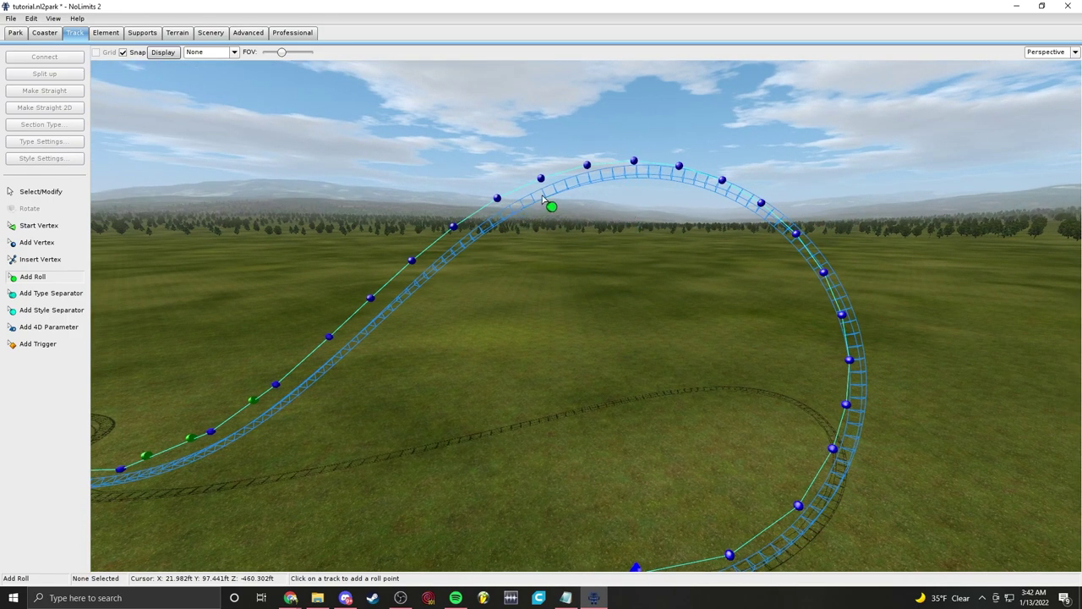
pyautogui.click(542, 201)
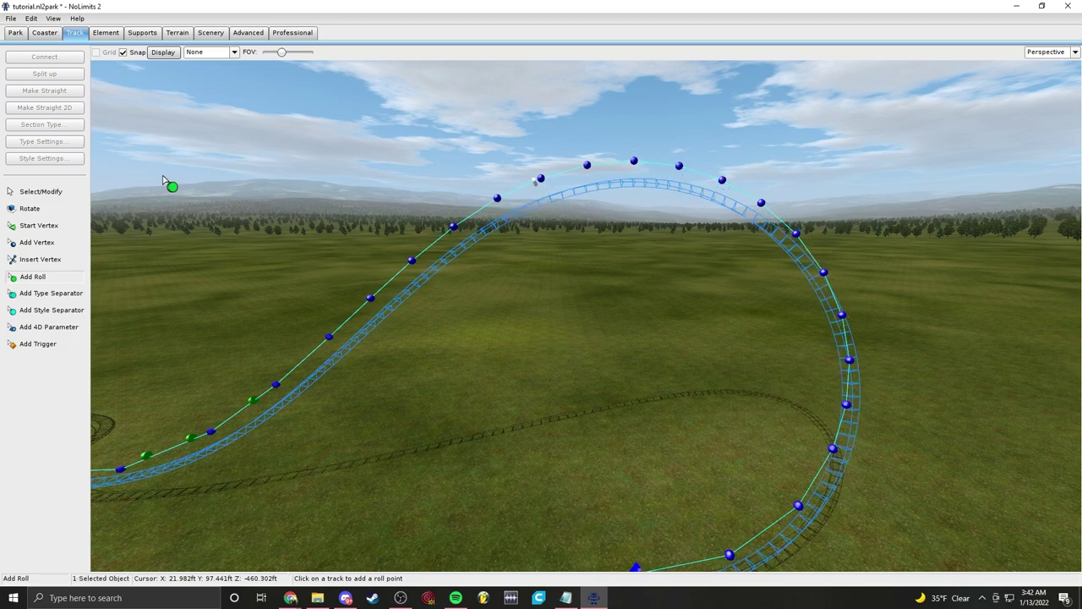
# Step: Open the properties of the roll point just before the hill's crest and set its angle to -180°
pyautogui.doubleClick(534, 185)
pyautogui.click(704, 238)
pyautogui.click(704, 239)
pyautogui.click(704, 239)
pyautogui.click(705, 239)
pyautogui.moveTo(639, 191); pyautogui.dragTo(572, 436)
pyautogui.press('a')
pyautogui.moveTo(549, 338); pyautogui.dragTo(617, 339, button='right')
pyautogui.press('w')
pyautogui.press('w')
pyautogui.press('s')
pyautogui.moveTo(625, 287); pyautogui.dragTo(693, 276, button='right')
pyautogui.moveTo(573, 110); pyautogui.dragTo(558, 225, button='right')
# Step: Try an angle of -181° on the roll point near the crest, and return it to -180°
pyautogui.click(597, 486)
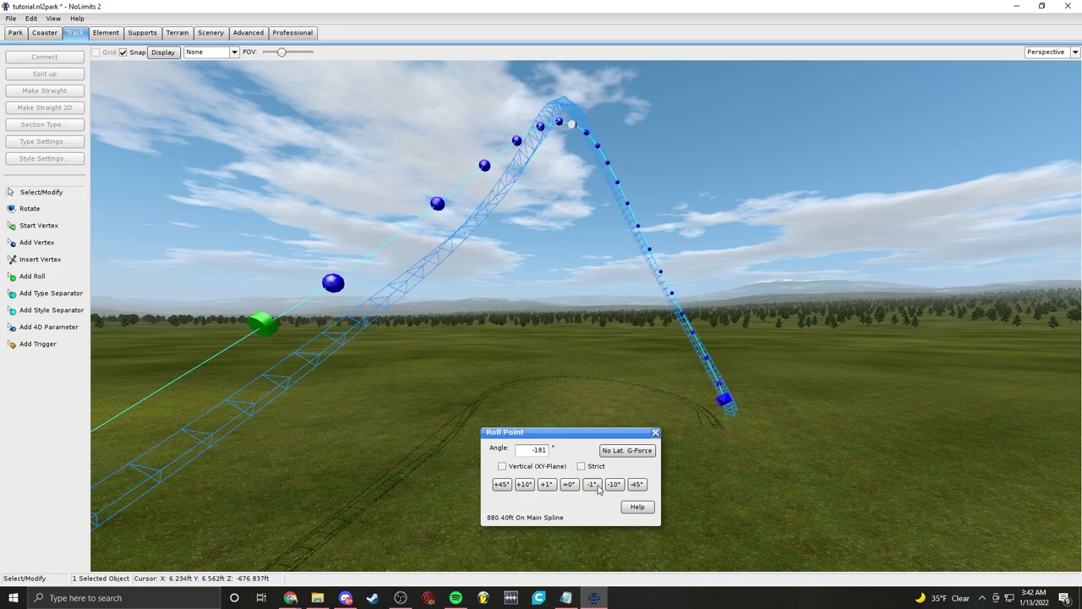
pyautogui.moveTo(595, 483); pyautogui.dragTo(557, 217, button='right')
pyautogui.click(580, 247)
pyautogui.click(580, 209)
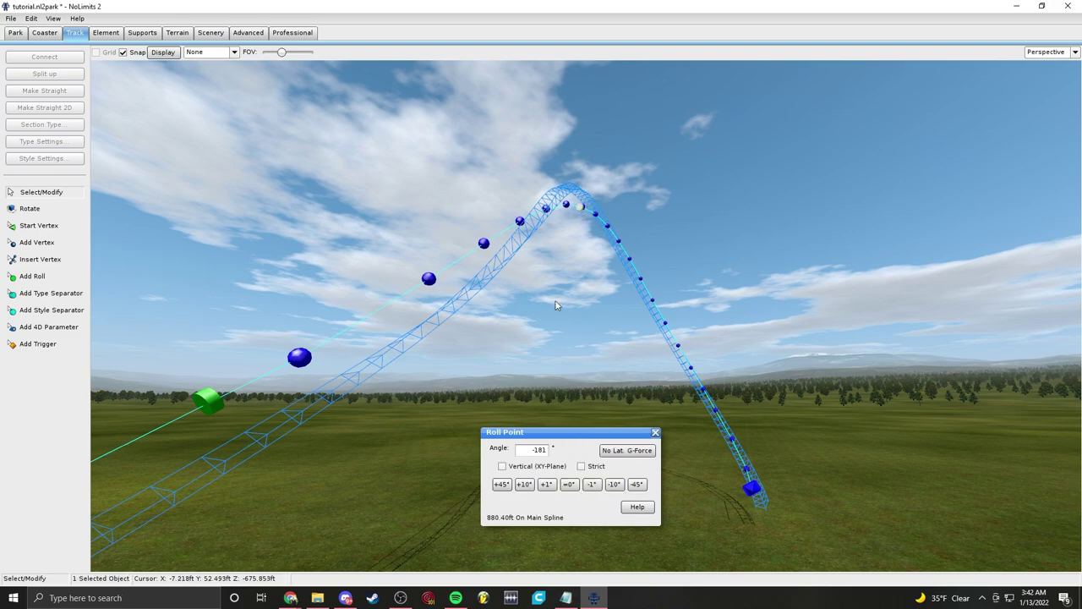
pyautogui.click(584, 296)
pyautogui.moveTo(584, 305); pyautogui.dragTo(566, 311, button='right')
pyautogui.moveTo(641, 260); pyautogui.dragTo(667, 128, button='right')
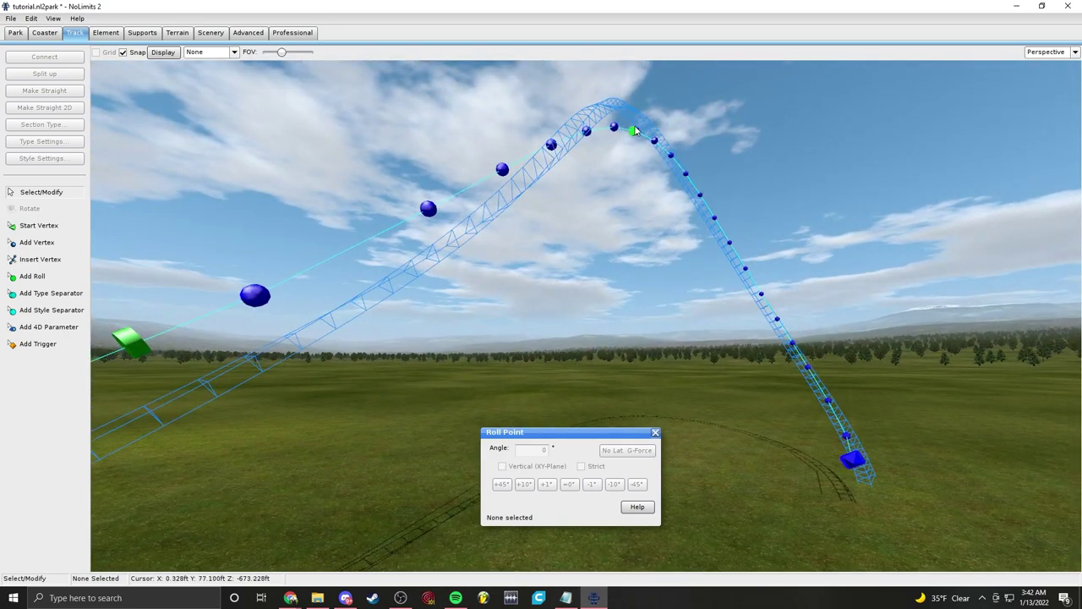
pyautogui.click(635, 135)
pyautogui.click(549, 484)
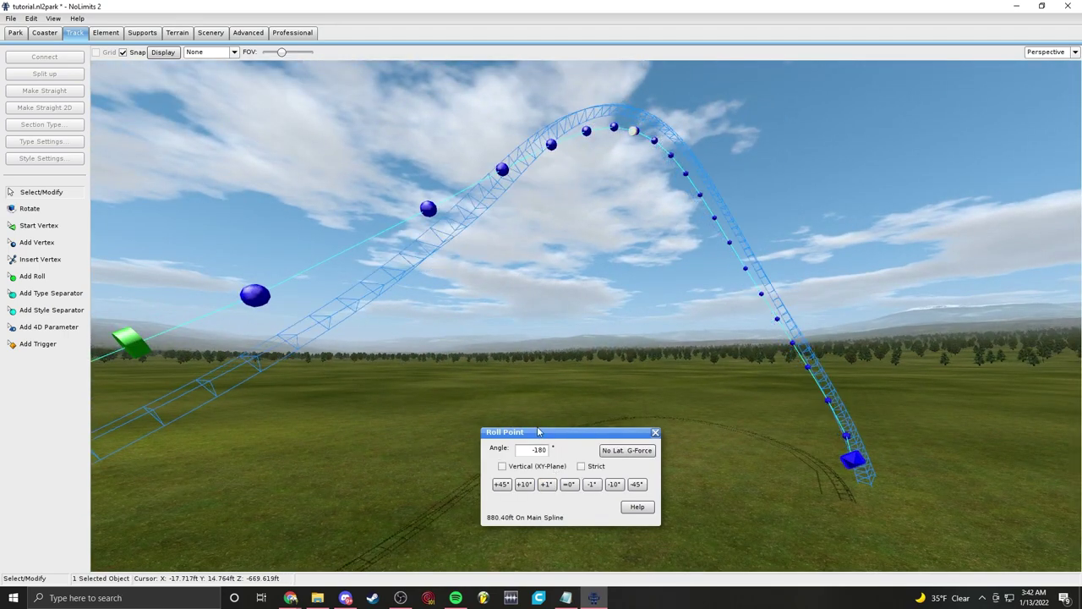
# Step: Select the uppermost roll point on the lower part of the climb and set its angle to 1°
pyautogui.moveTo(592, 207); pyautogui.dragTo(626, 298, button='right')
pyautogui.click(570, 301)
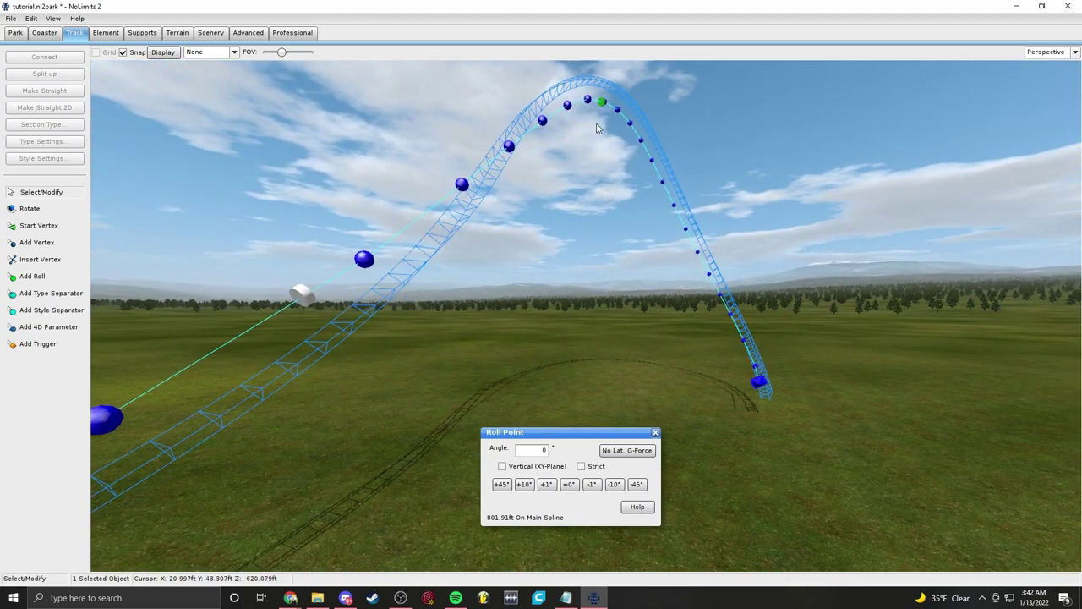
pyautogui.click(592, 485)
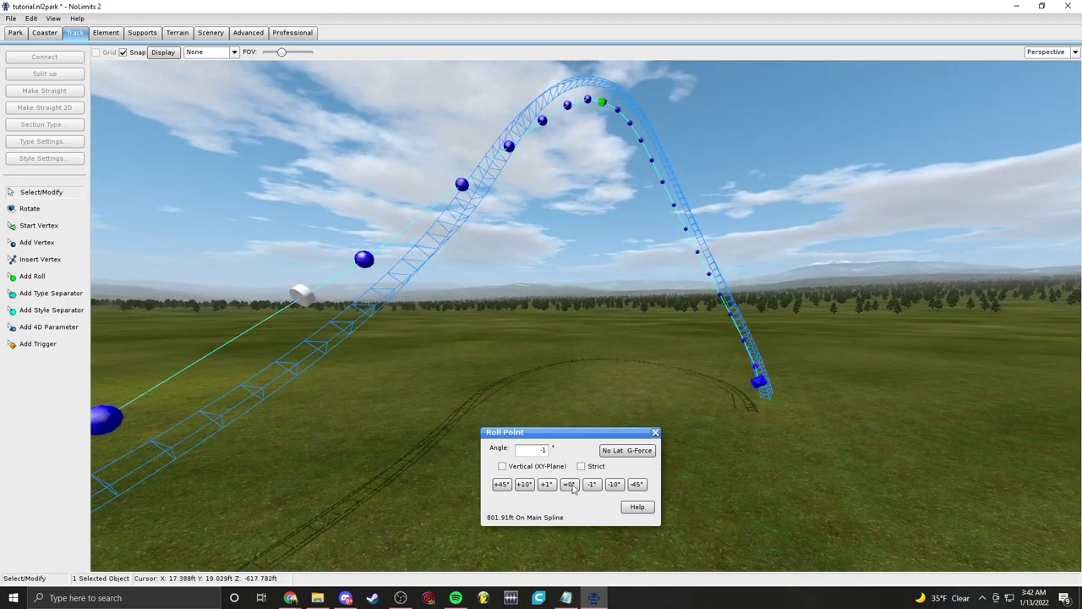
pyautogui.click(545, 485)
pyautogui.click(547, 487)
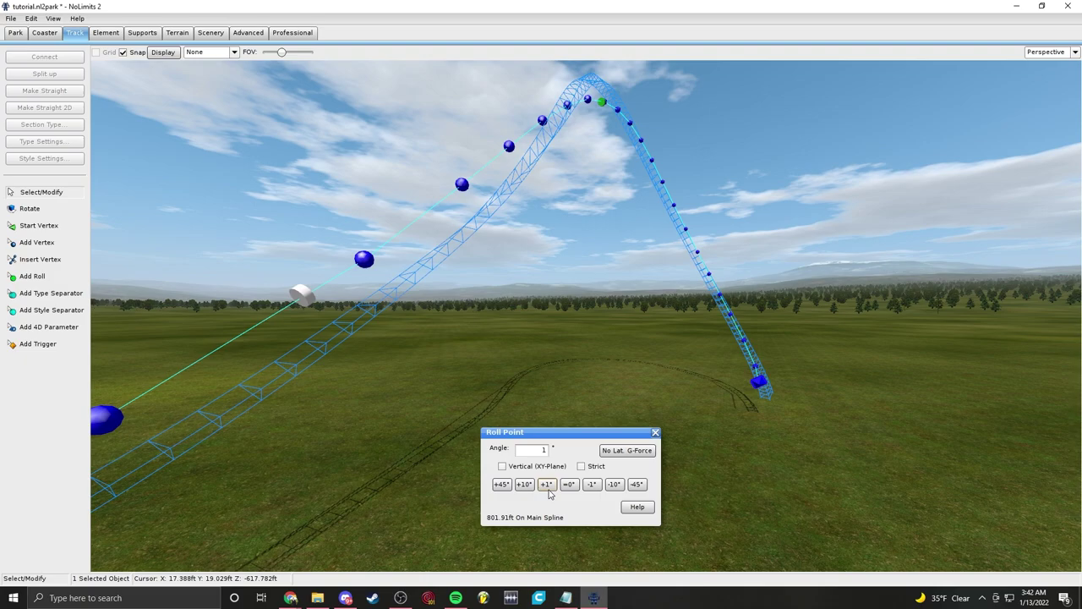
pyautogui.click(591, 485)
pyautogui.click(547, 489)
pyautogui.moveTo(507, 349); pyautogui.dragTo(621, 357, button='middle')
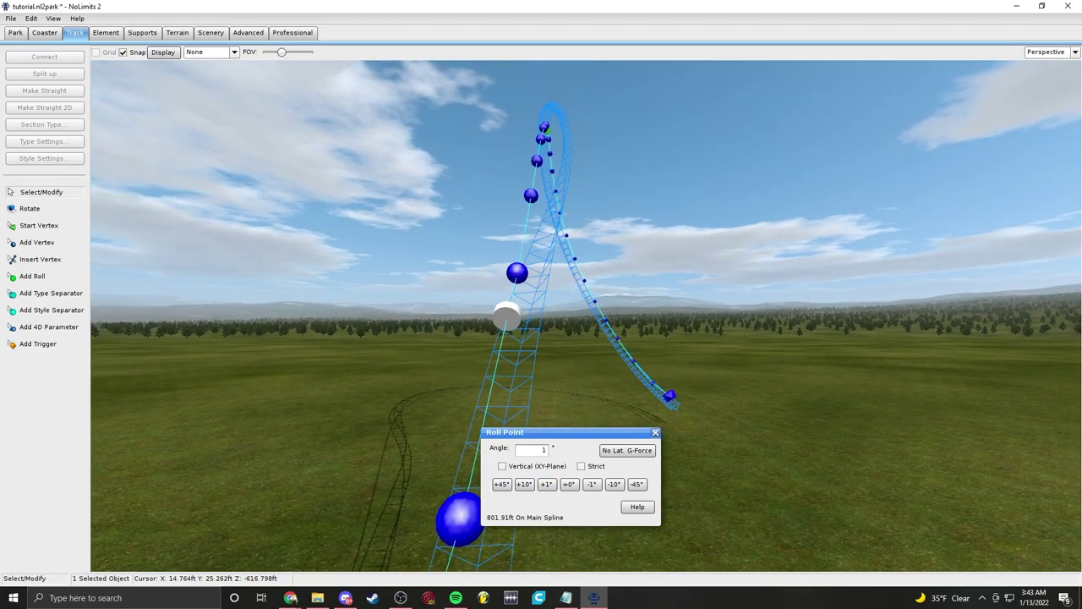
# Step: Show the G-Force Comb along the track and set the selected climb roll point's angle to 6°
pyautogui.click(232, 120)
pyautogui.moveTo(504, 227); pyautogui.dragTo(554, 257, button='middle')
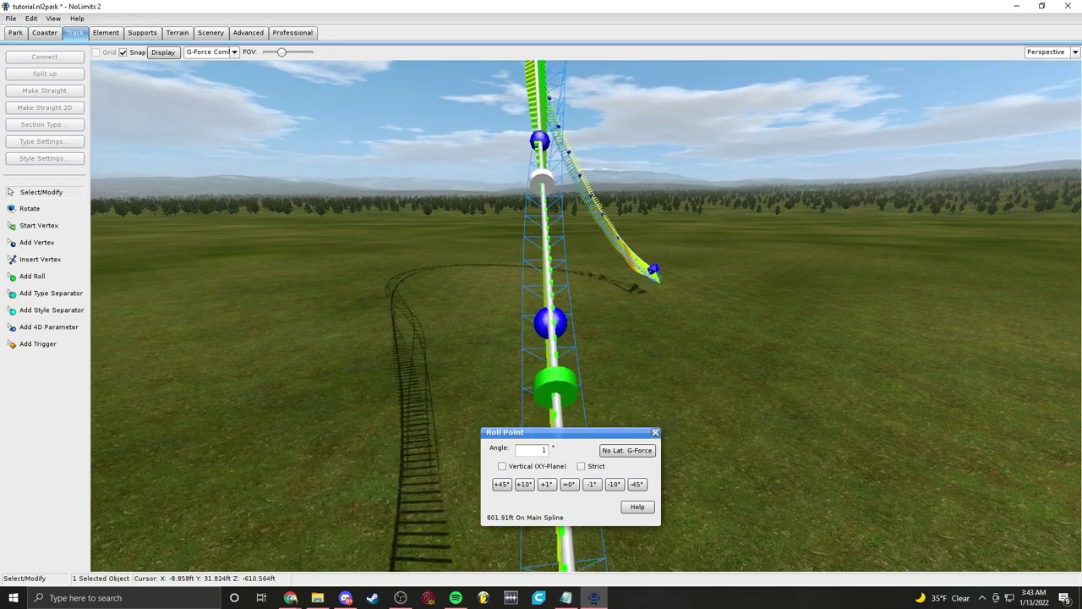
pyautogui.click(547, 483)
pyautogui.click(546, 483)
pyautogui.click(546, 484)
pyautogui.click(546, 484)
pyautogui.click(552, 492)
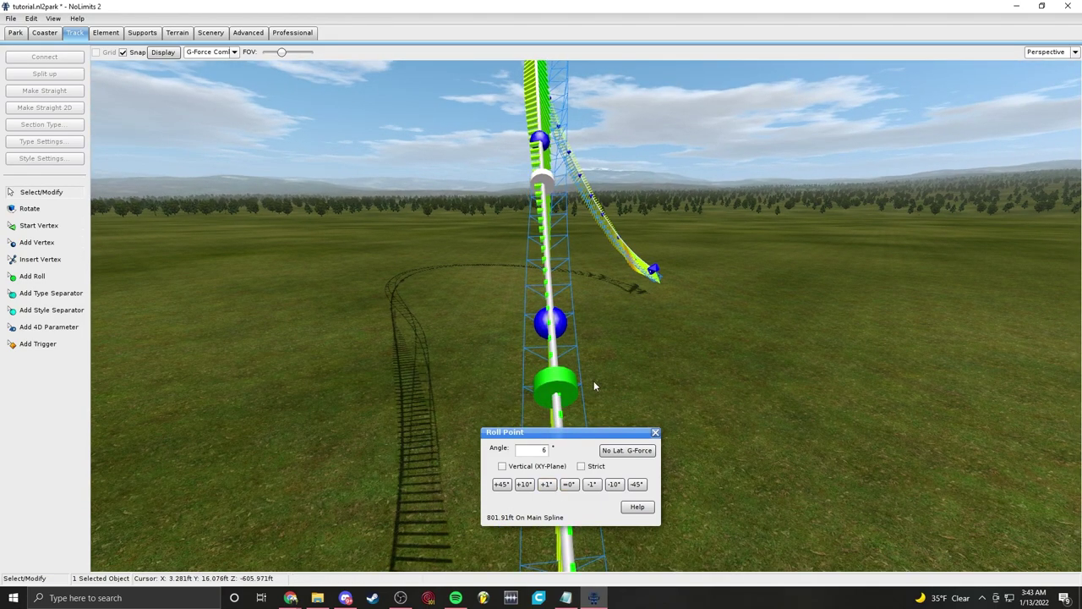
# Step: Set the angle of each of the three roll points below it, through the valley, to 1°
pyautogui.click(543, 182)
pyautogui.click(546, 483)
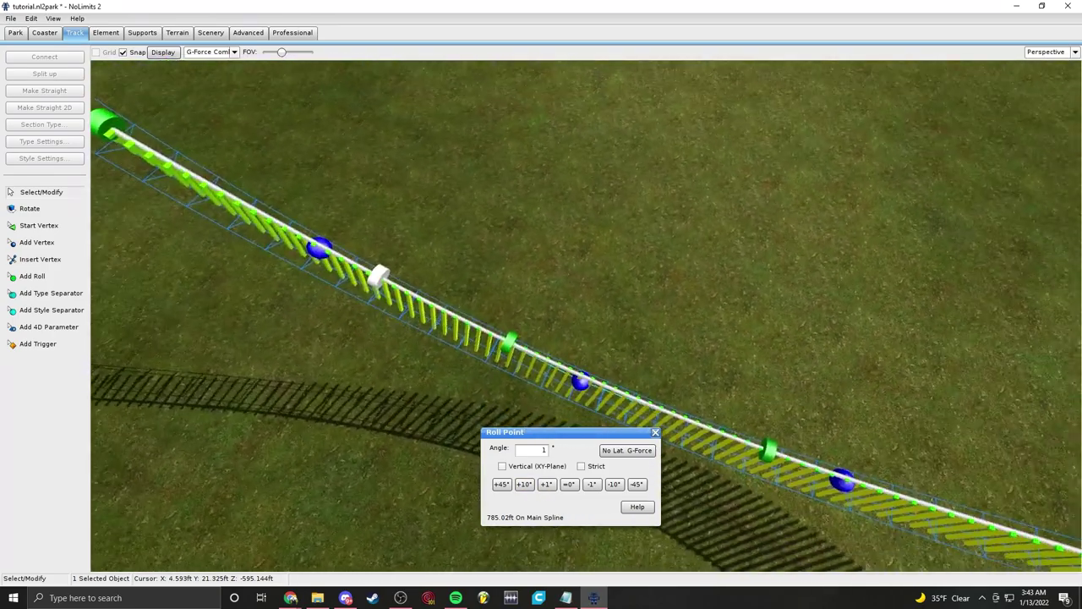
pyautogui.moveTo(803, 371); pyautogui.dragTo(679, 378, button='right')
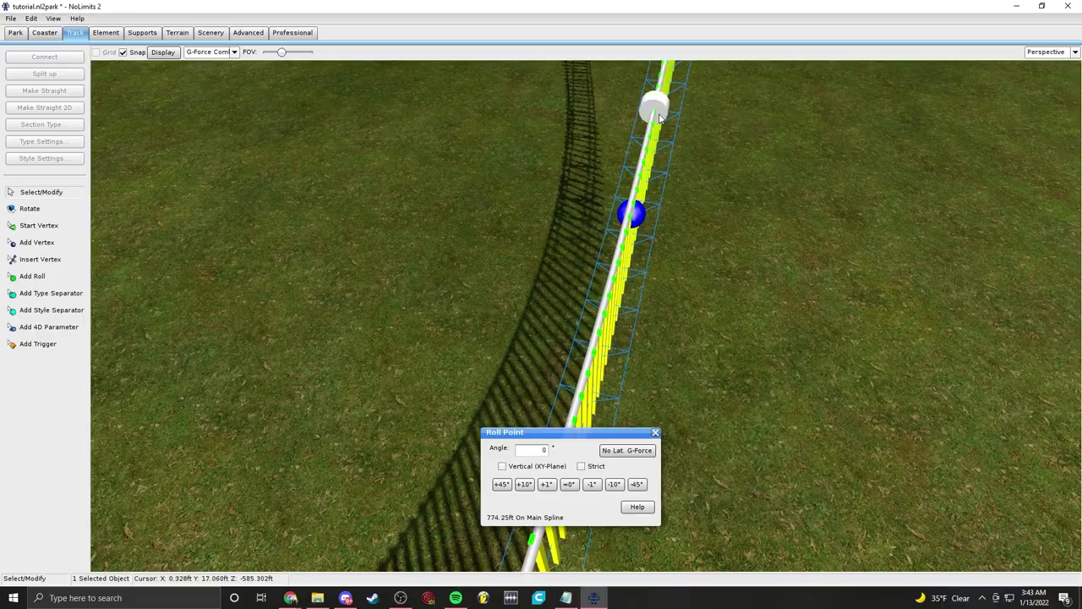
pyautogui.click(546, 484)
pyautogui.moveTo(716, 311); pyautogui.dragTo(677, 295, button='right')
pyautogui.click(514, 274)
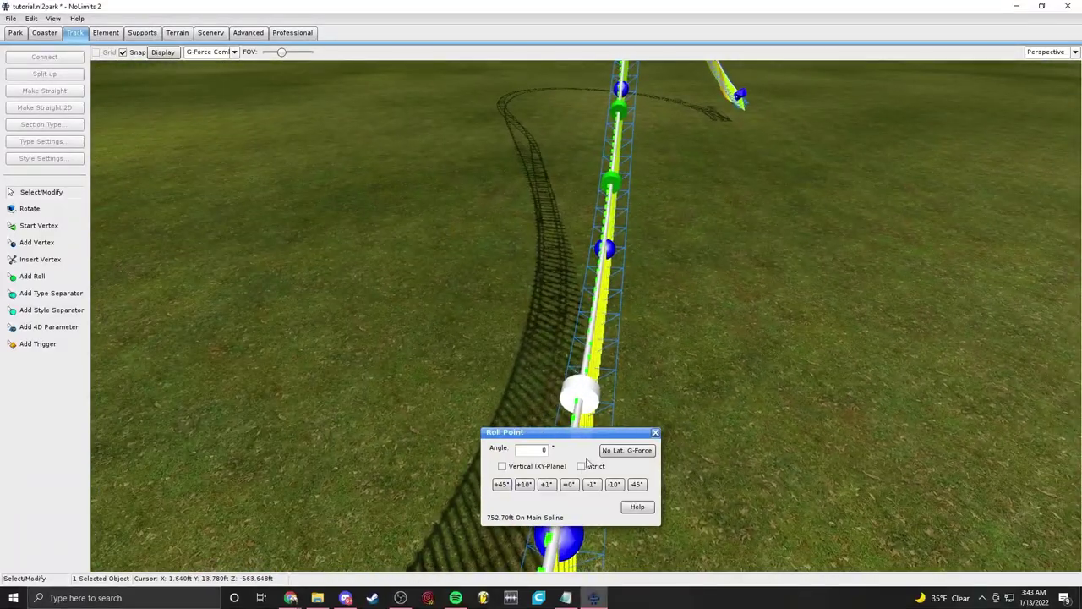
pyautogui.click(546, 484)
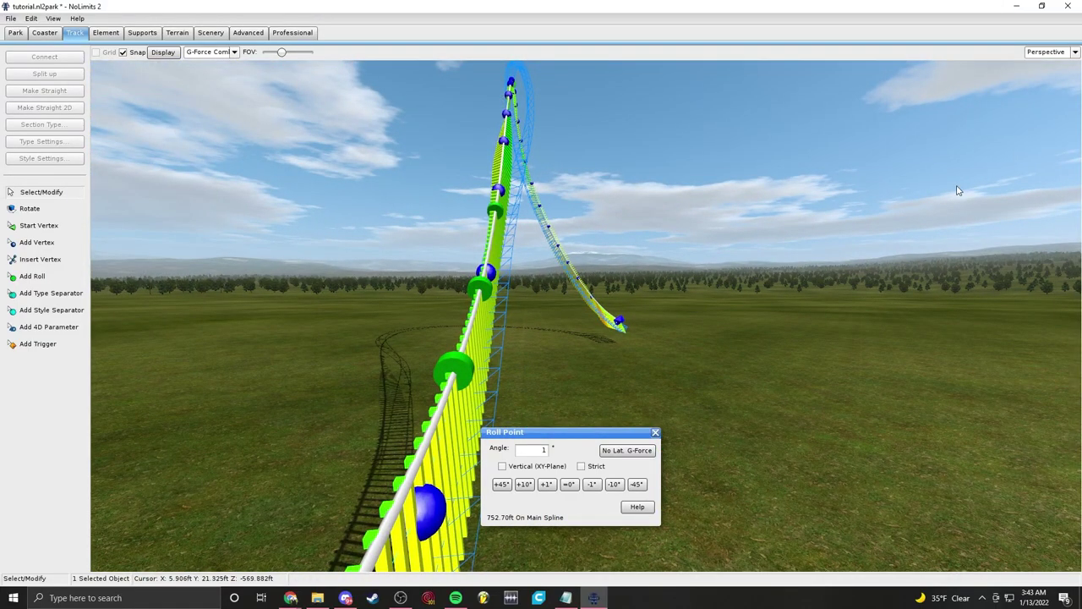
# Step: Inspect the banking and G-force comb along the hill in the Track view, and return to the Perspective view
pyautogui.click(1053, 52)
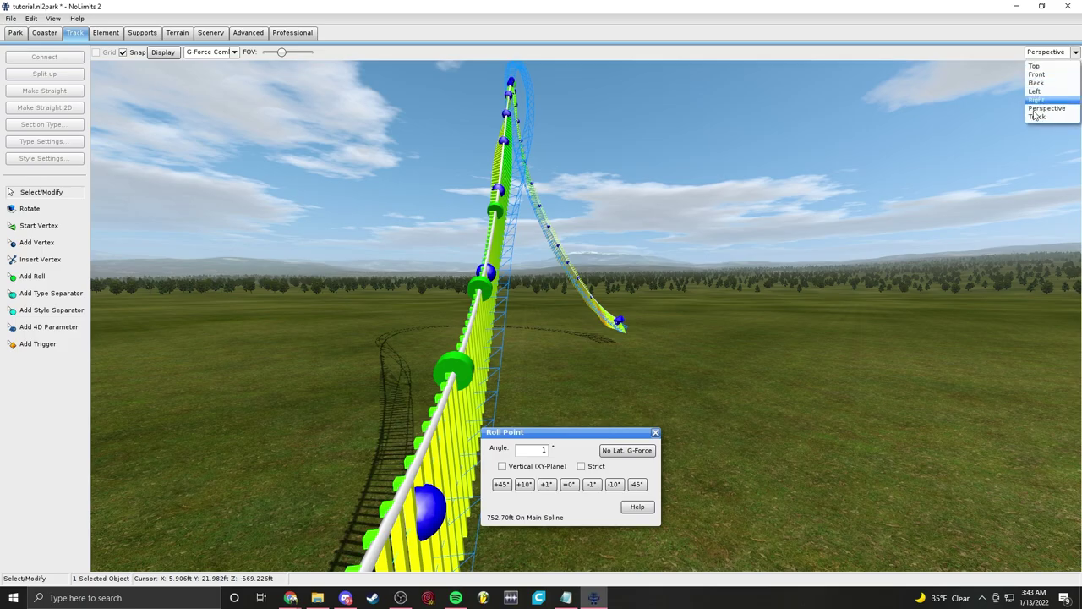
pyautogui.click(1048, 118)
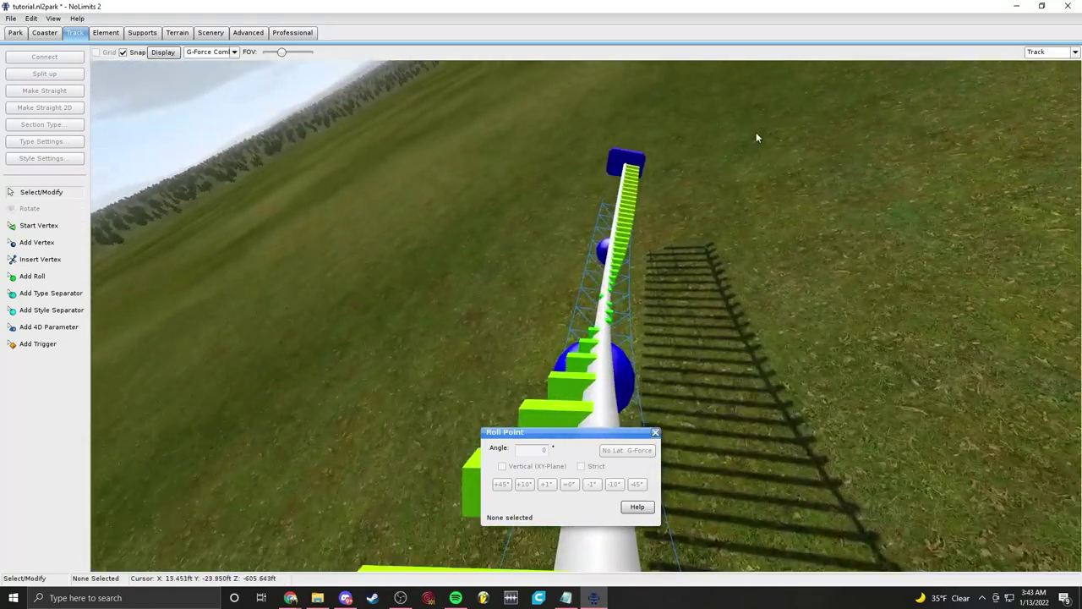
pyautogui.click(1062, 53)
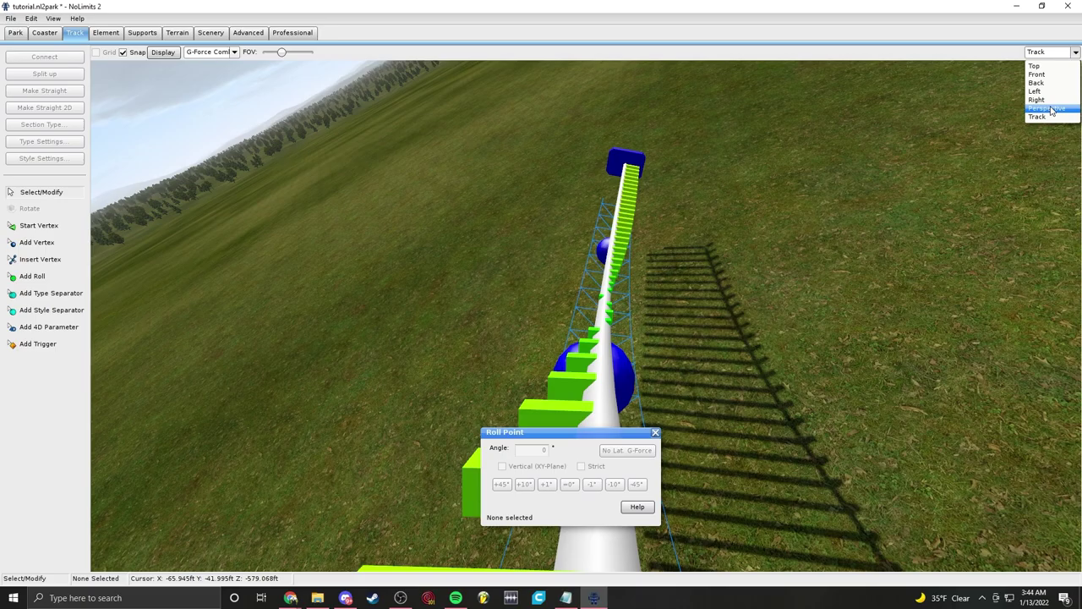
pyautogui.click(1051, 109)
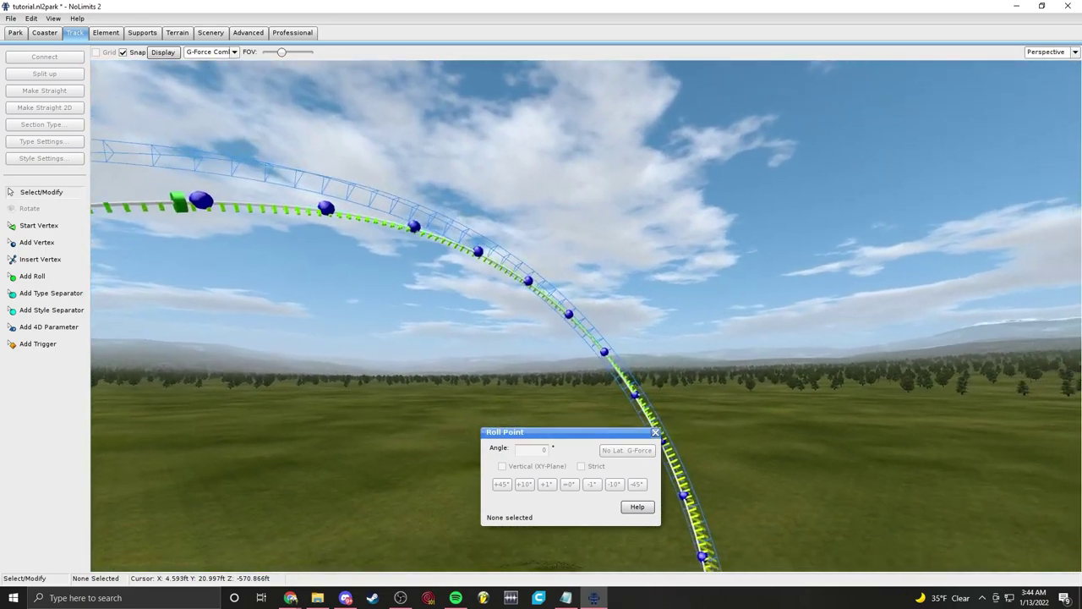
# Step: Add a roll point on the track just past the hill's crest and set its angle to -135°
pyautogui.moveTo(99, 219); pyautogui.dragTo(103, 246, button='right')
pyautogui.click(34, 276)
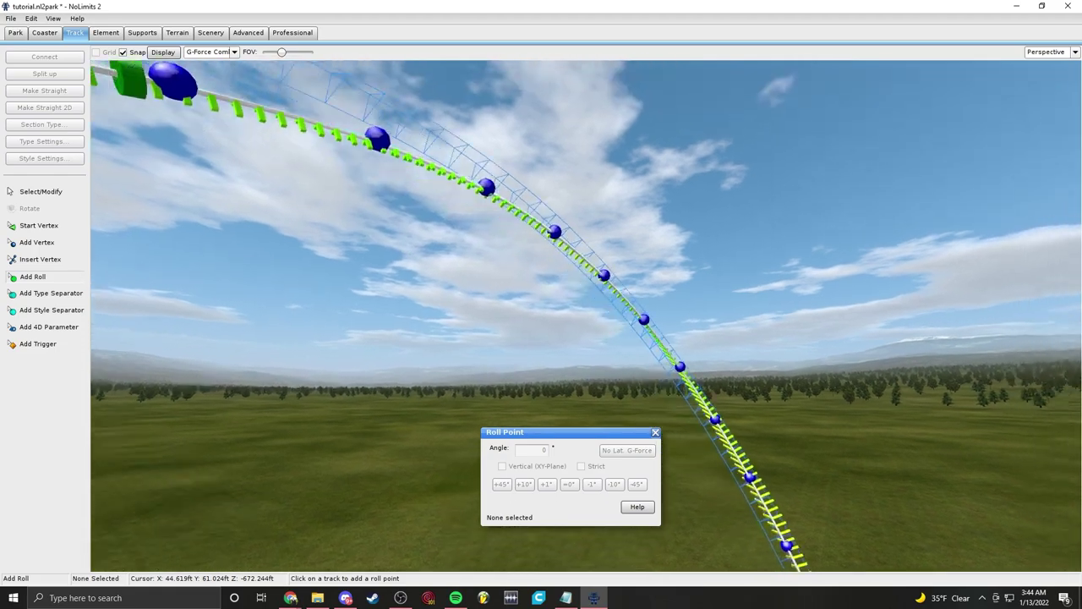
pyautogui.press('d')
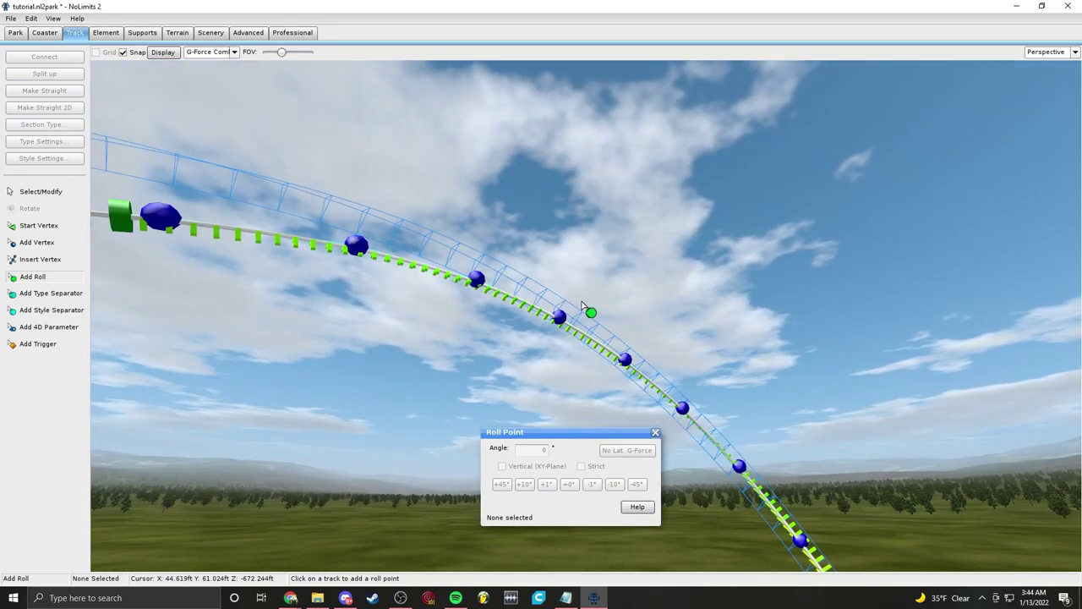
pyautogui.click(582, 312)
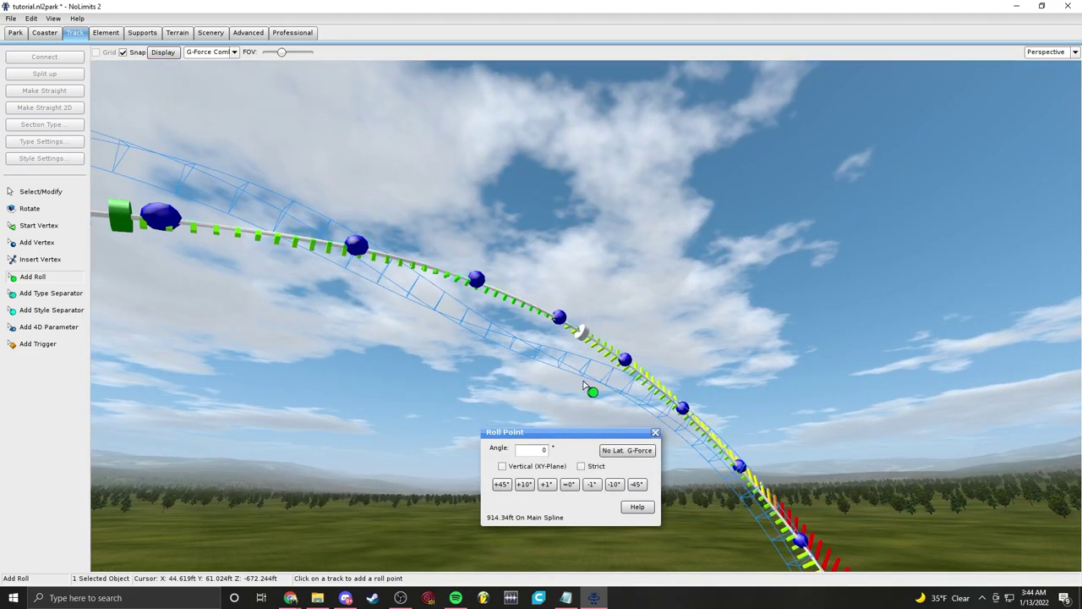
pyautogui.click(638, 485)
pyautogui.click(638, 485)
pyautogui.click(638, 485)
pyautogui.press('w')
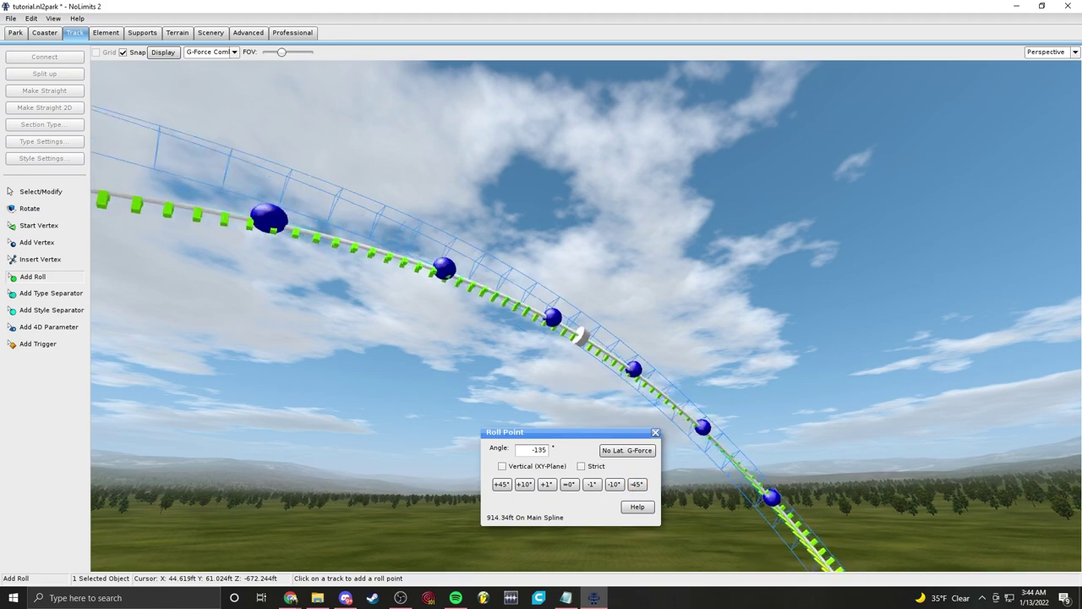
# Step: Compute the angle of the roll point past the crest automatically for no lateral G-force
pyautogui.moveTo(557, 393); pyautogui.dragTo(650, 393, button='right')
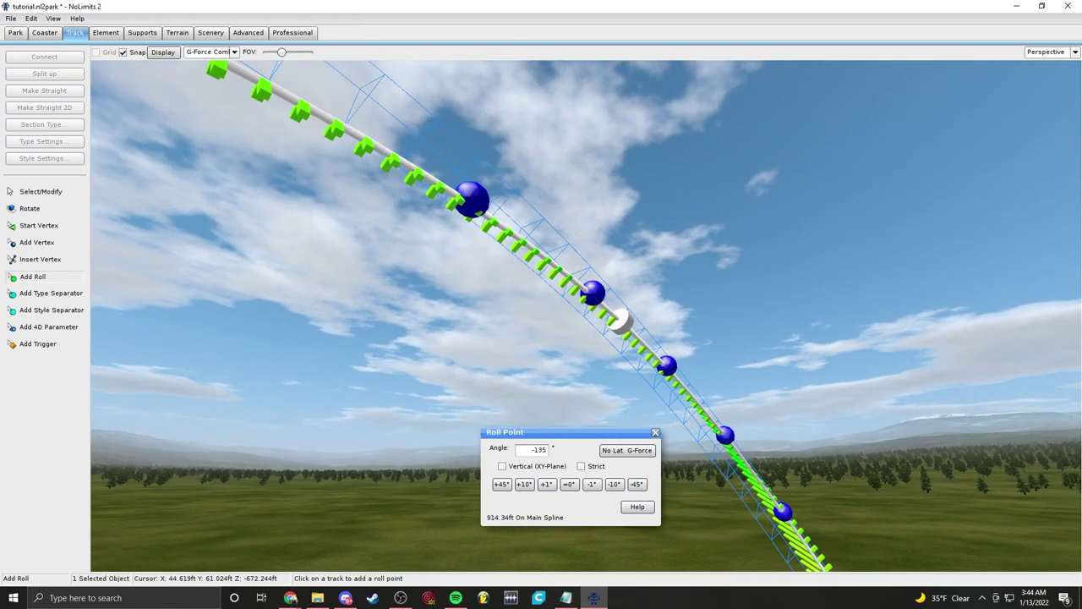
pyautogui.click(642, 452)
pyautogui.moveTo(593, 422)
pyautogui.mouseDown(button='right')
pyautogui.moveTo(482, 425)
pyautogui.moveTo(482, 473)
pyautogui.moveTo(448, 487)
pyautogui.moveTo(594, 423)
pyautogui.mouseUp(button='right')
pyautogui.press('s')
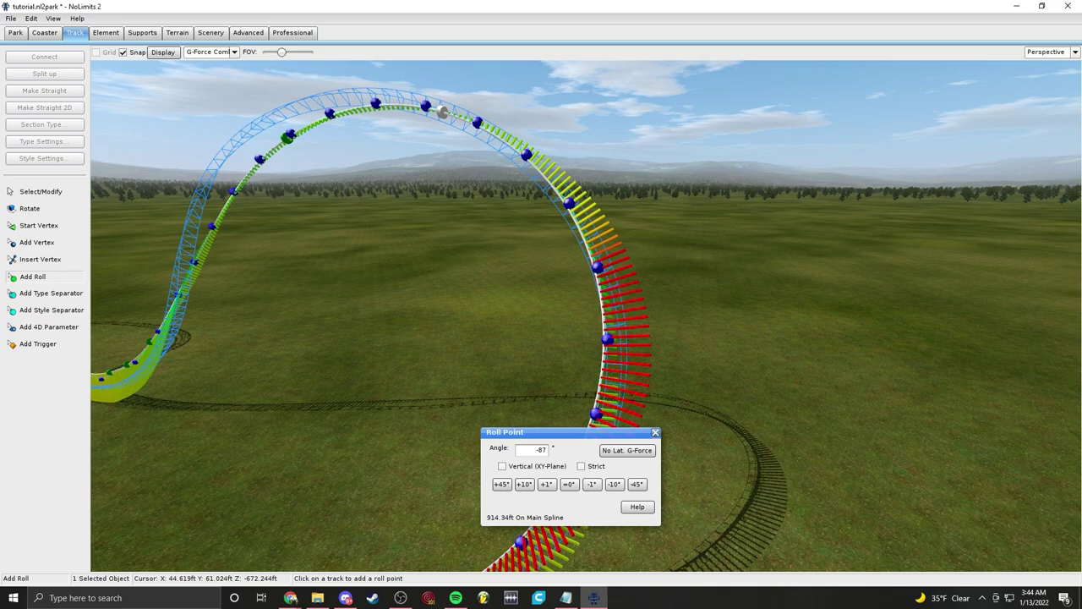
pyautogui.moveTo(595, 422); pyautogui.dragTo(595, 422, button='right')
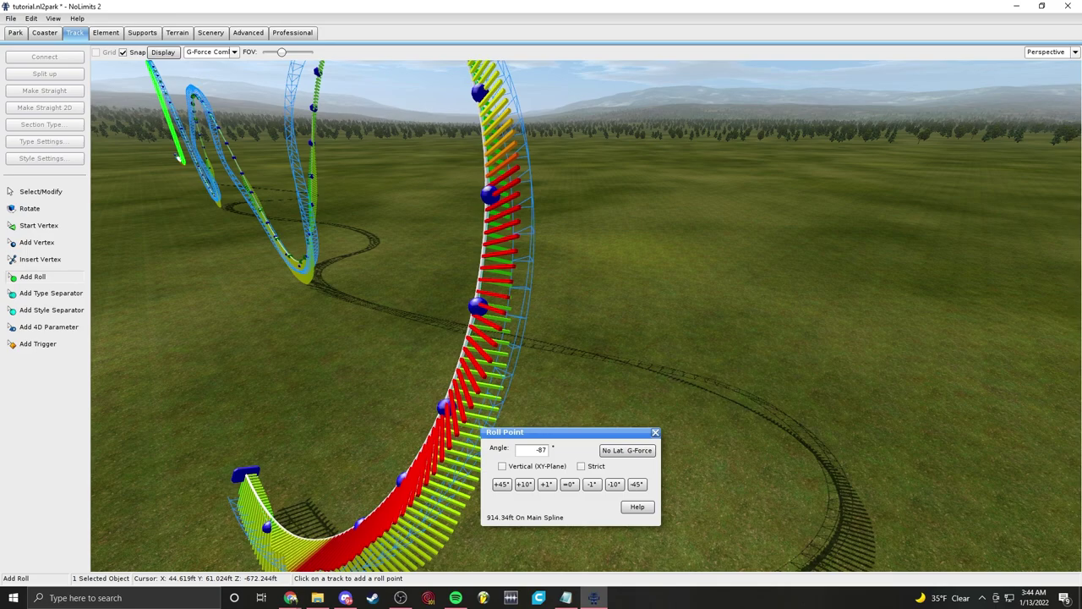
# Step: Add a roll point further down the descending turn, set its angle to -90°, and compute its roll for no lateral G-force
pyautogui.moveTo(586, 338); pyautogui.dragTo(626, 347, button='right')
pyautogui.moveTo(694, 301); pyautogui.dragTo(718, 406, button='right')
pyautogui.press('d')
pyautogui.press('s')
pyautogui.press('s')
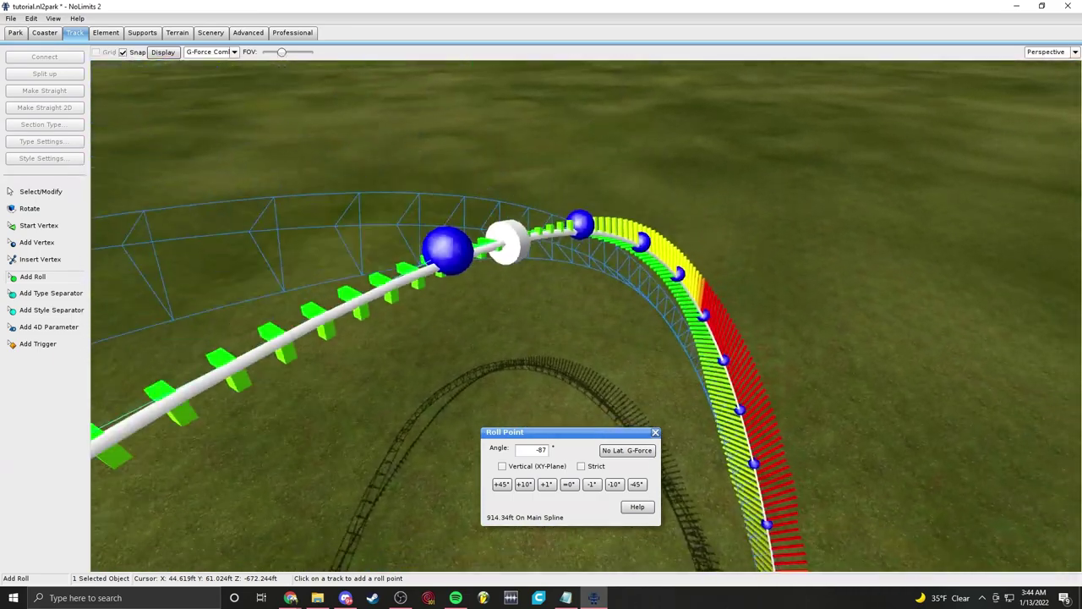
pyautogui.press('d')
pyautogui.moveTo(662, 260); pyautogui.dragTo(620, 314, button='right')
pyautogui.click(606, 285)
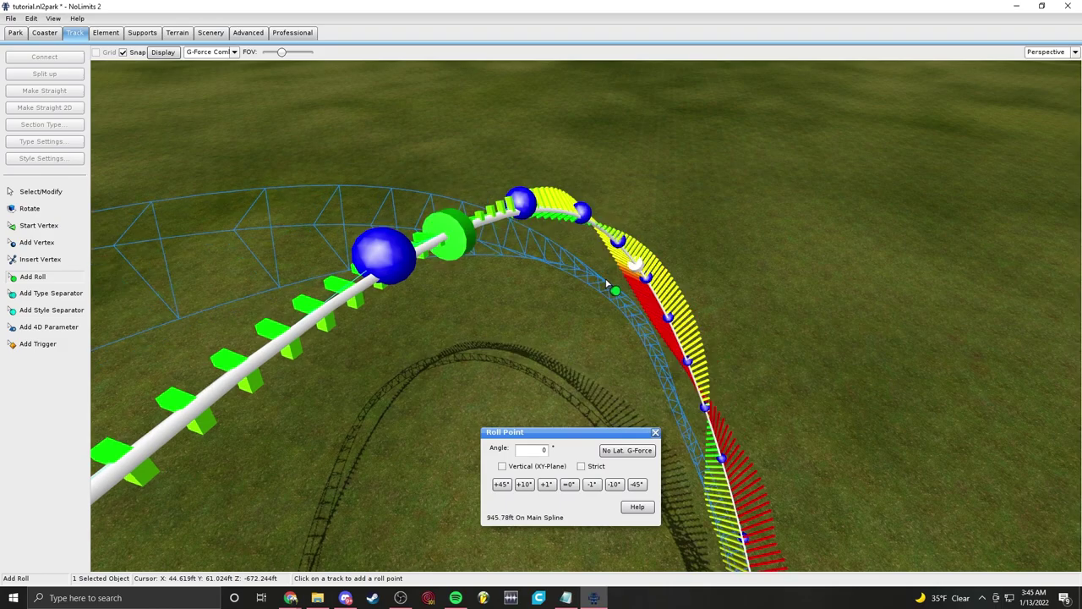
pyautogui.click(641, 454)
pyautogui.click(569, 483)
pyautogui.click(636, 483)
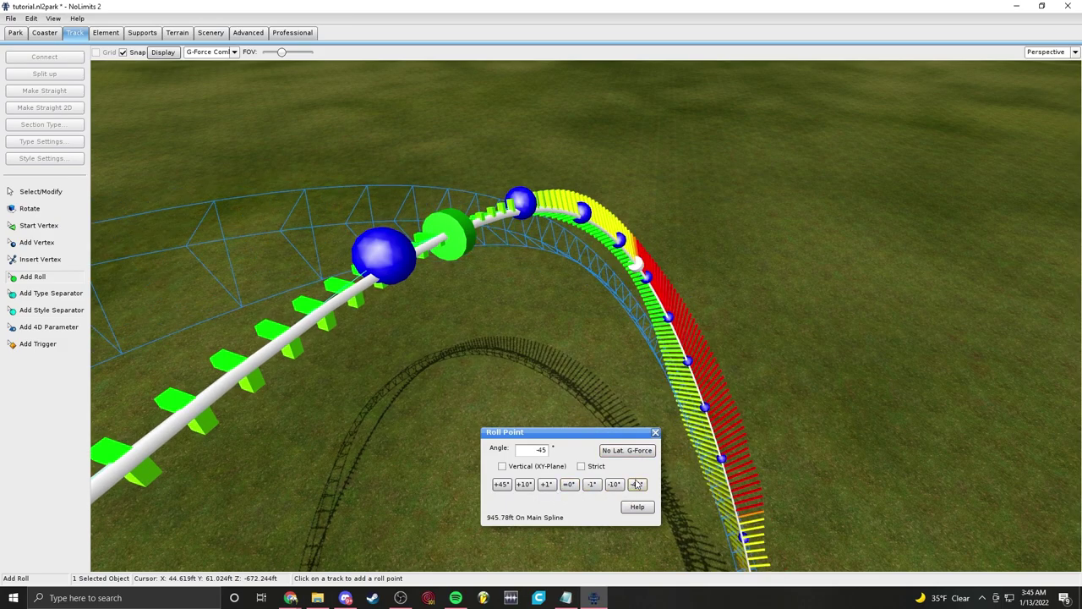
pyautogui.click(636, 483)
pyautogui.click(627, 450)
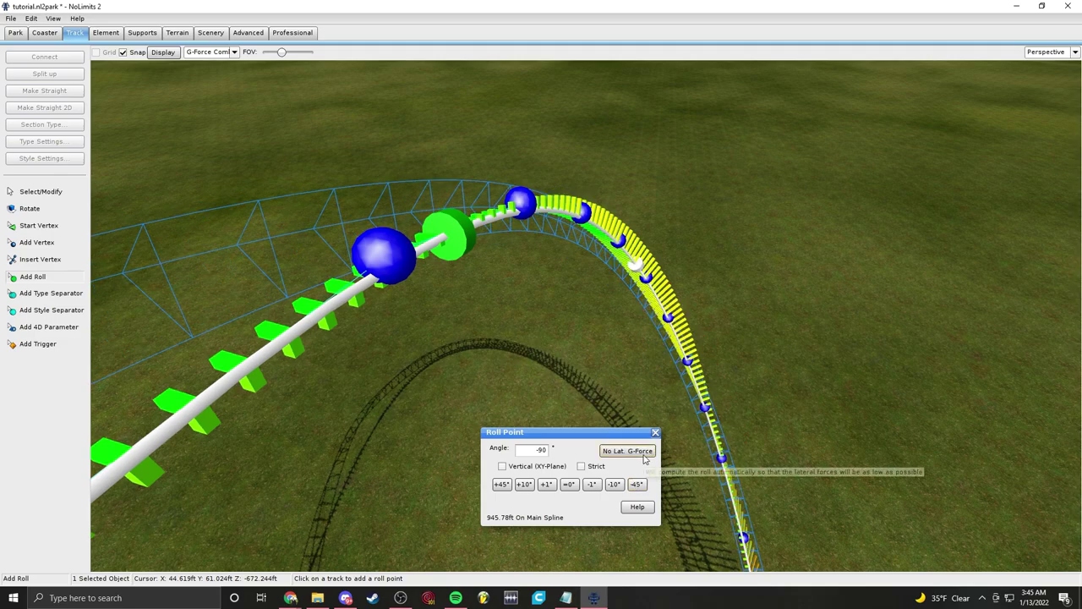
# Step: Add another roll point about two vertices further down the turn, bank it -45°, and compute its roll for no lateral G-force
pyautogui.click(700, 349)
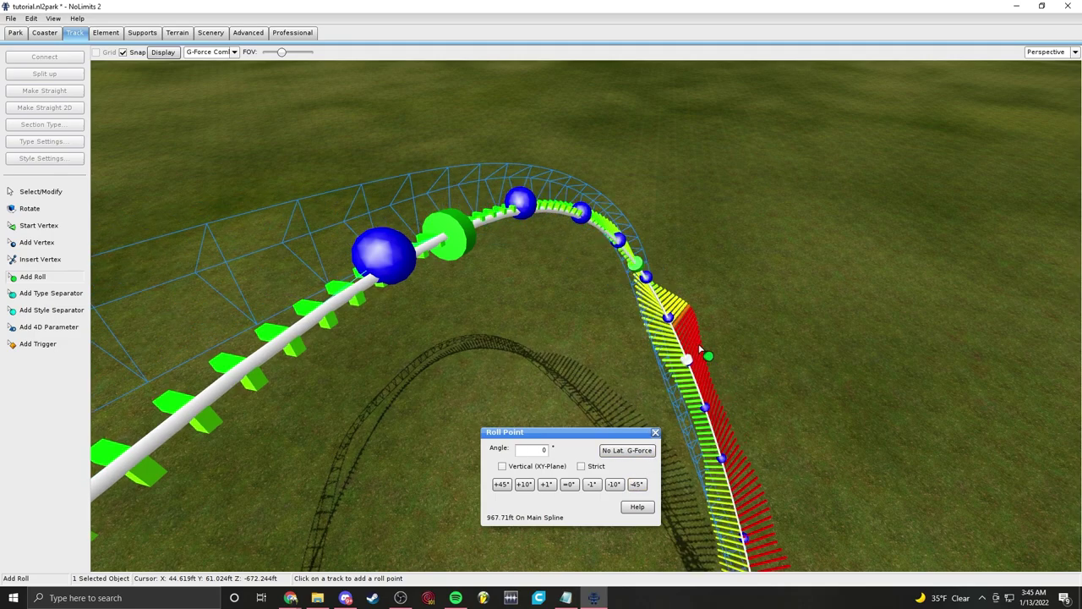
pyautogui.click(637, 484)
pyautogui.click(627, 451)
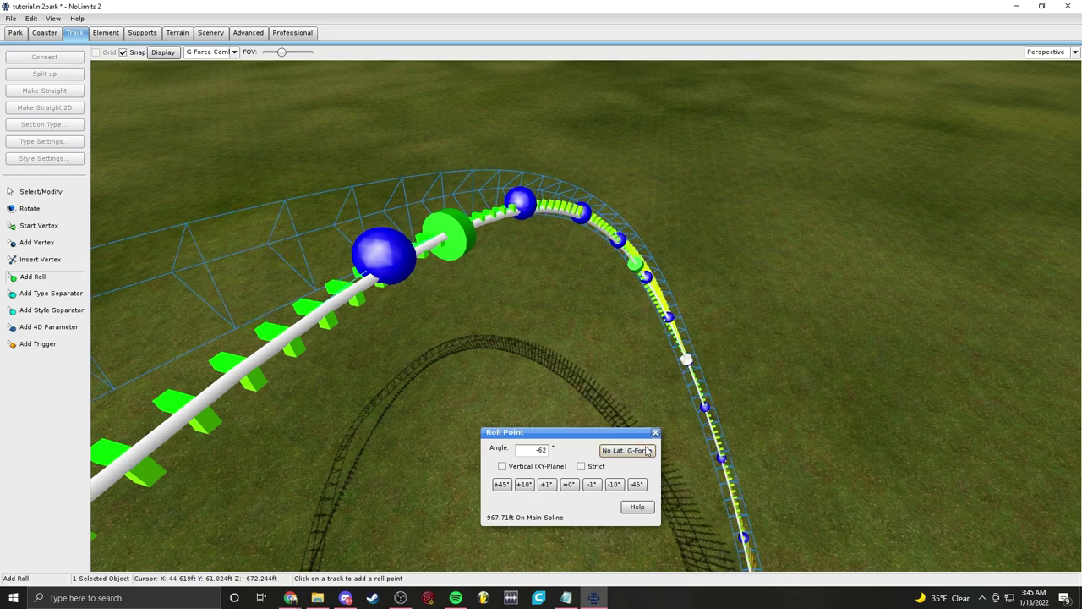
# Step: Add two more roll points towards the end of the turn, each with its roll computed for no lateral G-force
pyautogui.moveTo(676, 363); pyautogui.dragTo(697, 353, button='right')
pyautogui.click(732, 336)
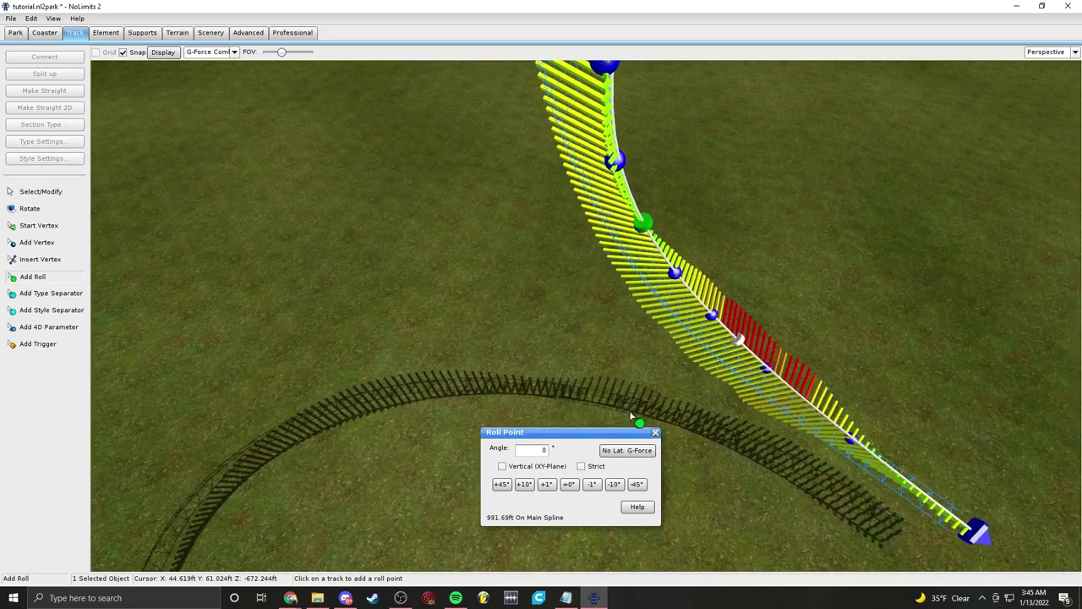
pyautogui.click(627, 450)
pyautogui.click(841, 454)
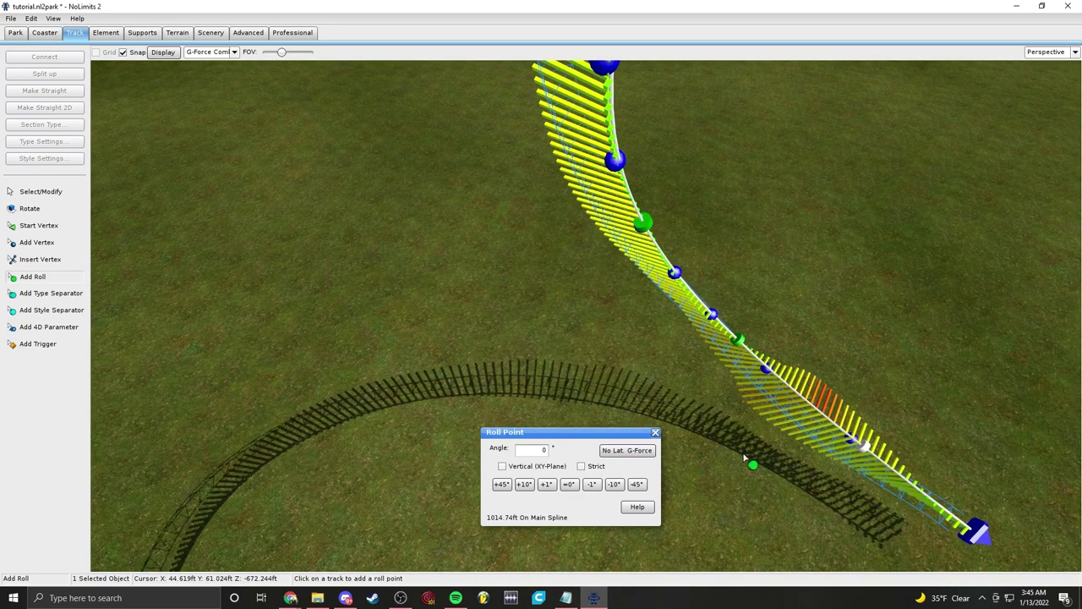
pyautogui.click(626, 451)
# Step: Switch to the Track view and set the angle of the roll point just past the crest to -132°
pyautogui.moveTo(693, 460); pyautogui.dragTo(816, 302, button='middle')
pyautogui.press('Escape')
pyautogui.click(1050, 51)
pyautogui.click(1043, 117)
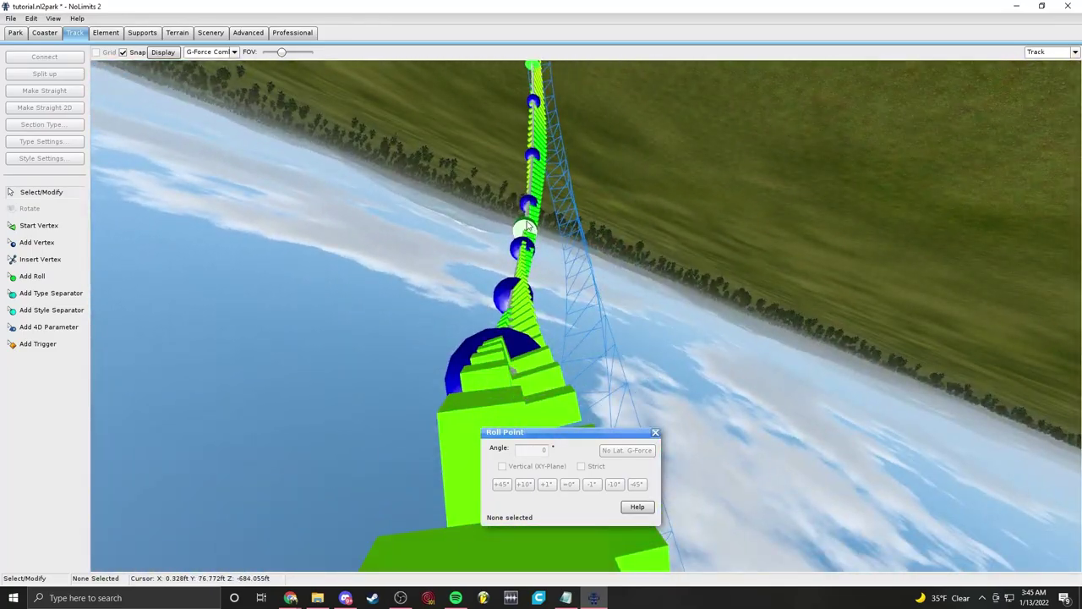
pyautogui.click(527, 227)
pyautogui.click(636, 484)
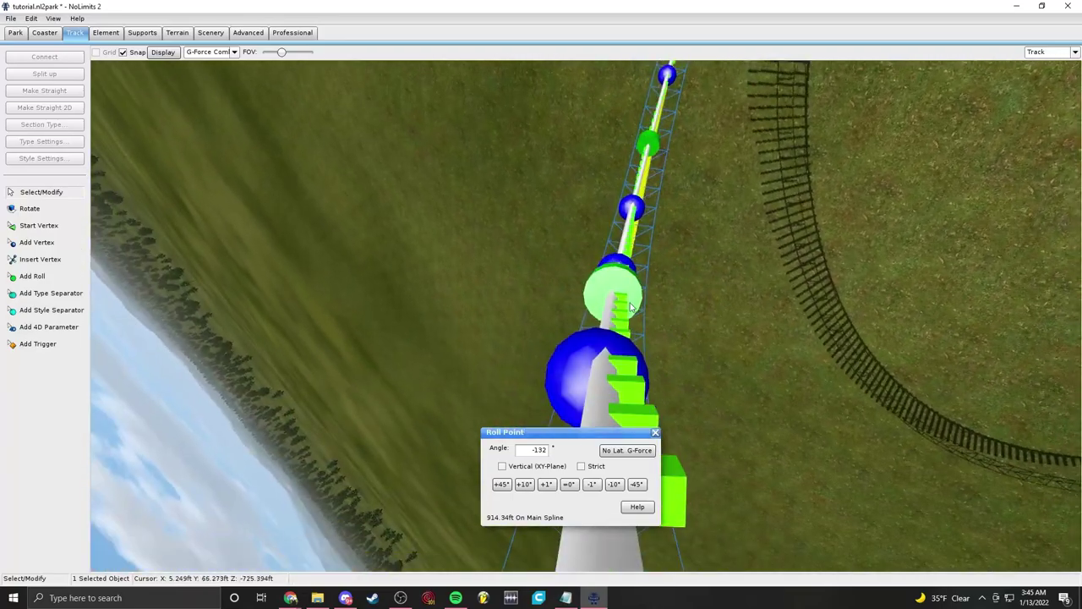
# Step: Set the angle of the roll point at 945.78 ft to -117° and the following one at 967.71 ft to -61°
pyautogui.click(630, 307)
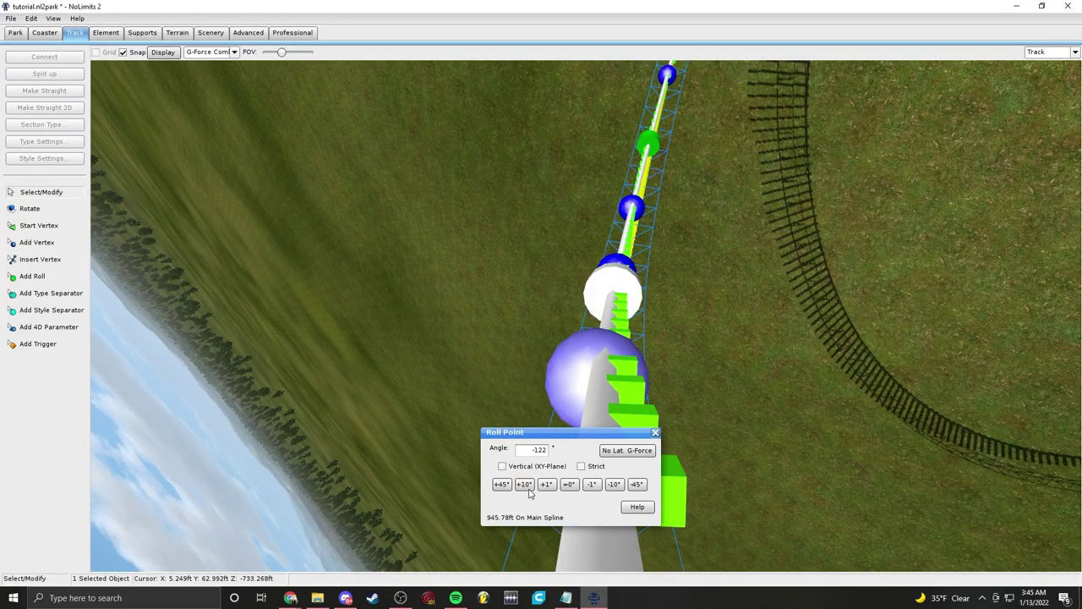
pyautogui.click(528, 487)
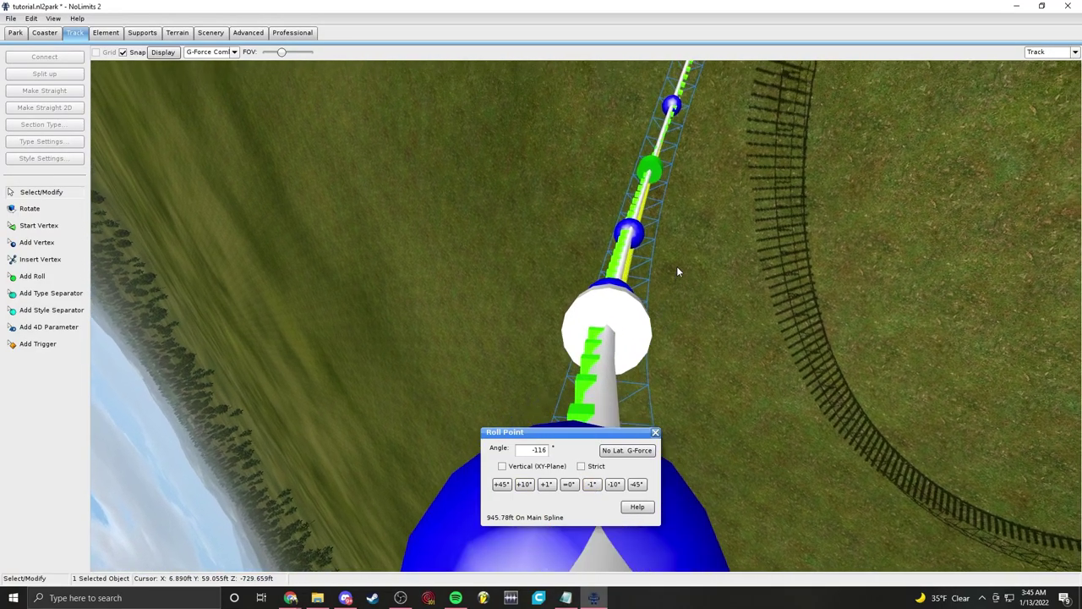
pyautogui.click(640, 214)
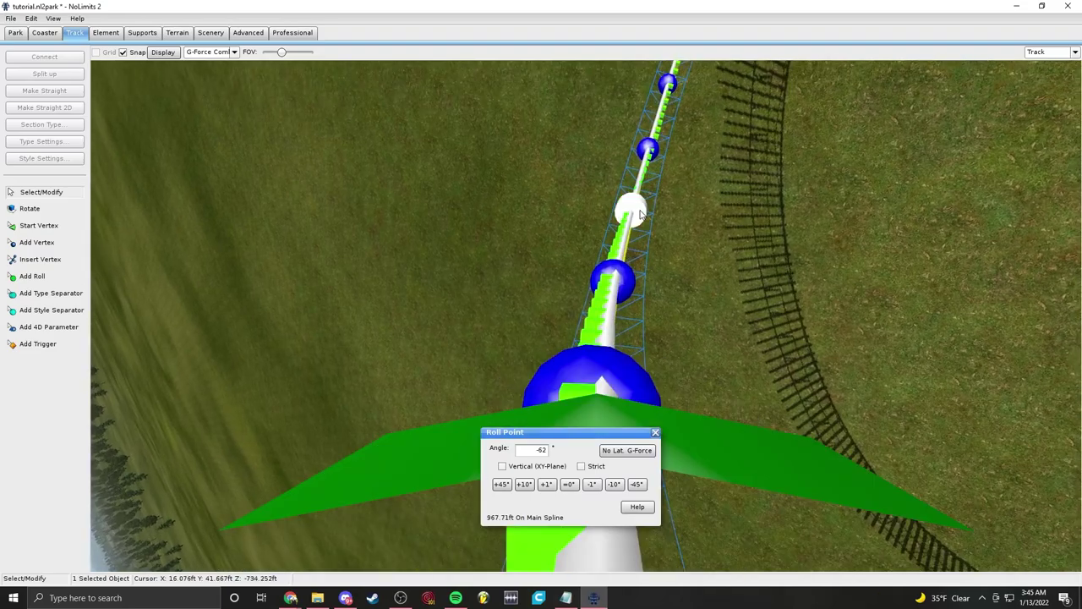
pyautogui.click(547, 485)
pyautogui.click(612, 350)
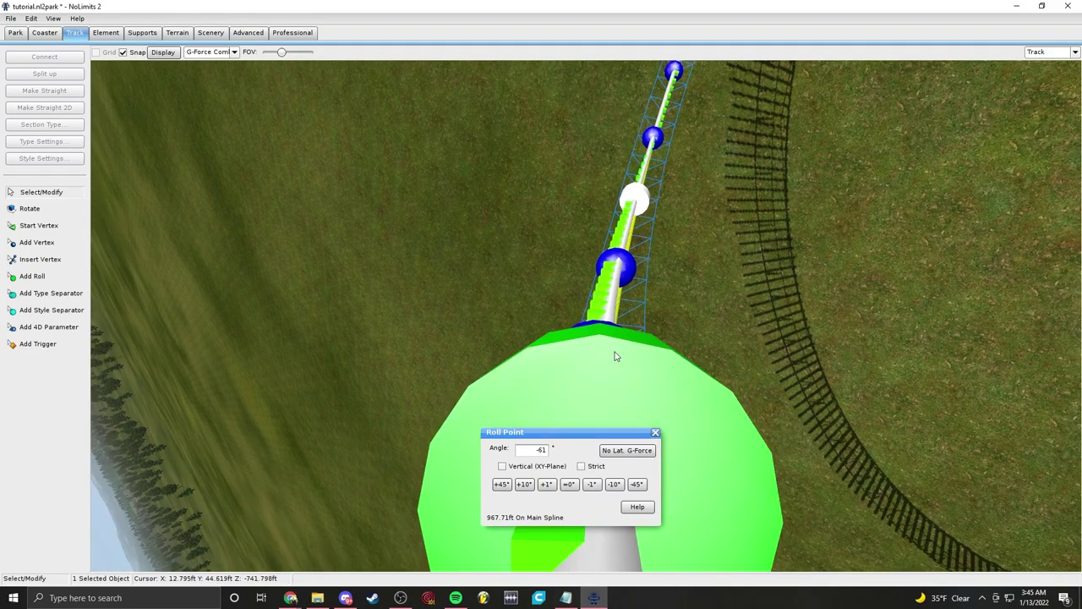
pyautogui.click(596, 486)
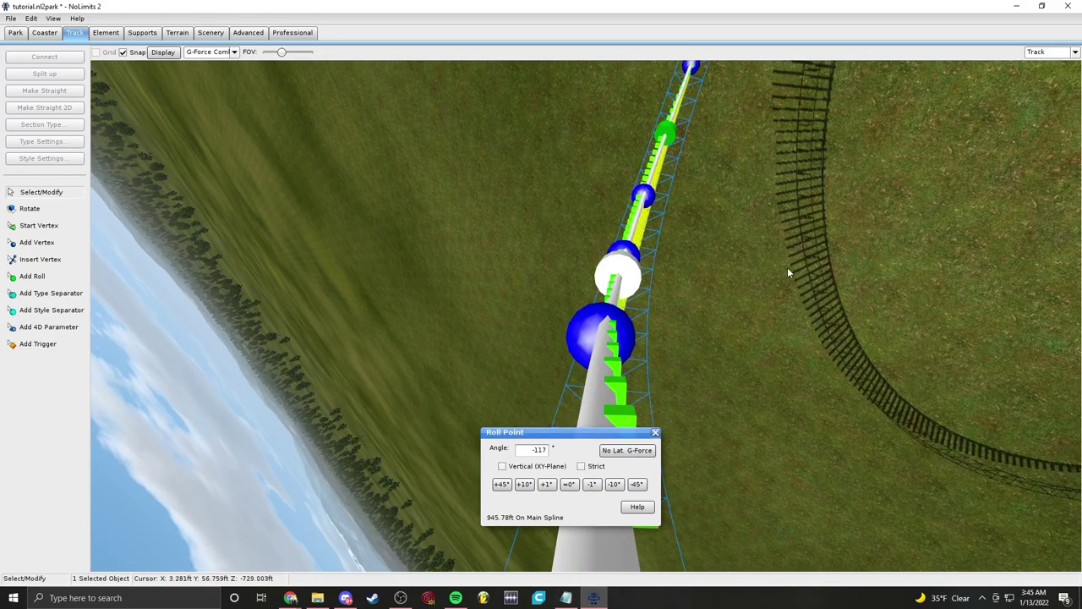
pyautogui.click(831, 214)
# Step: Bank the roll point at 967.71 ft 1° further and set the angle of the one at 991.69 ft to -26°
pyautogui.scroll(5, 830, 214)
pyautogui.click(610, 270)
pyautogui.click(596, 490)
pyautogui.scroll(5, 625, 358)
pyautogui.click(620, 183)
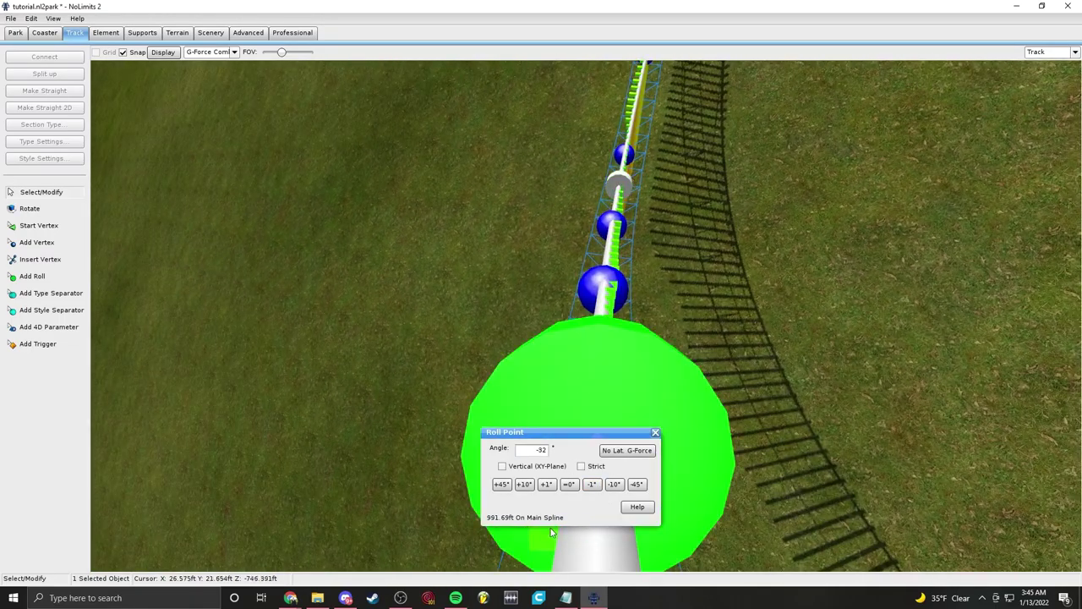
pyautogui.click(550, 487)
pyautogui.click(550, 487)
pyautogui.click(550, 487)
pyautogui.click(551, 487)
pyautogui.click(550, 486)
pyautogui.click(550, 487)
pyautogui.scroll(5, 550, 486)
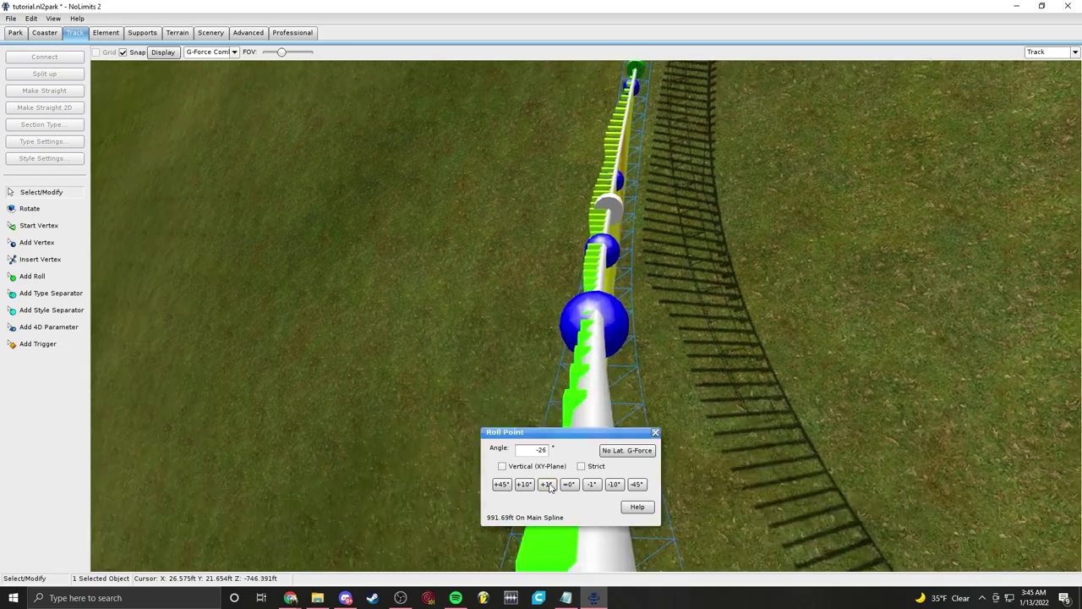
pyautogui.click(616, 211)
pyautogui.click(735, 212)
# Step: Set the angle of the roll point just past the crest, at 914.34 ft, to -152°
pyautogui.scroll(-15, 736, 212)
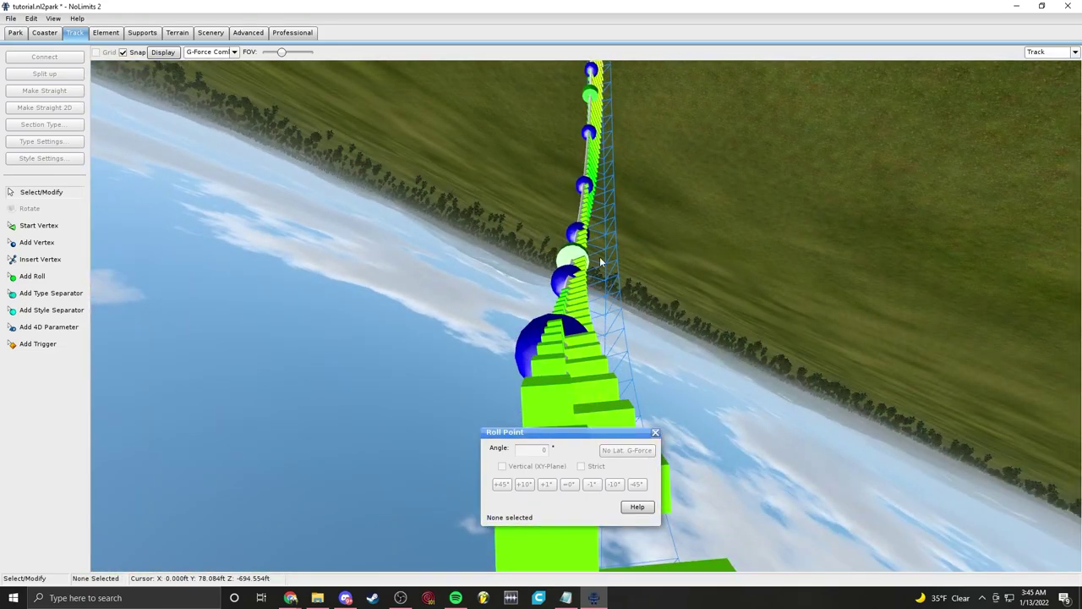
pyautogui.click(599, 259)
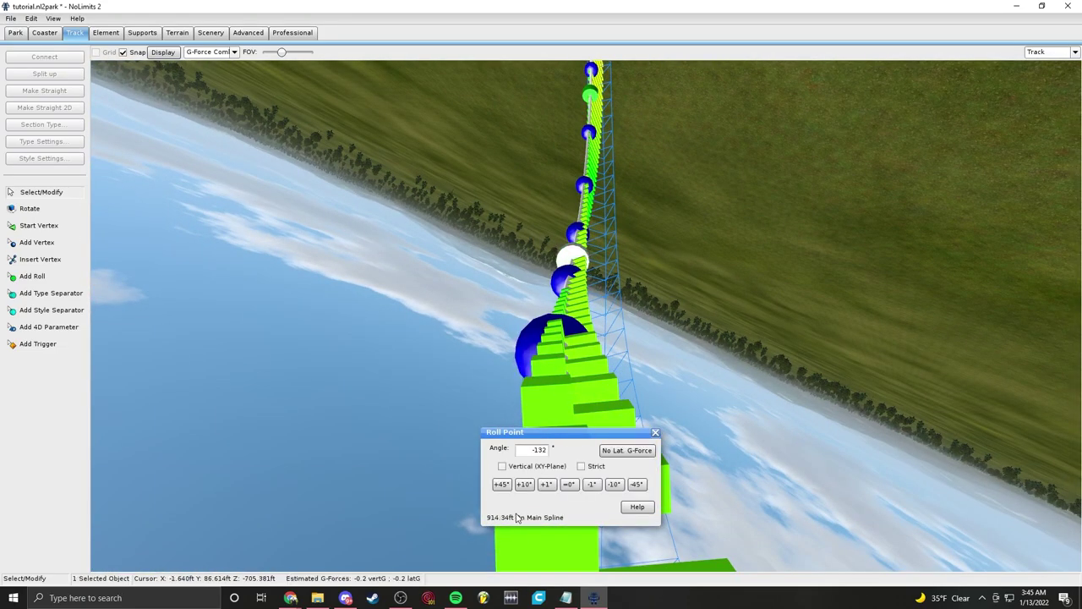
pyautogui.click(524, 484)
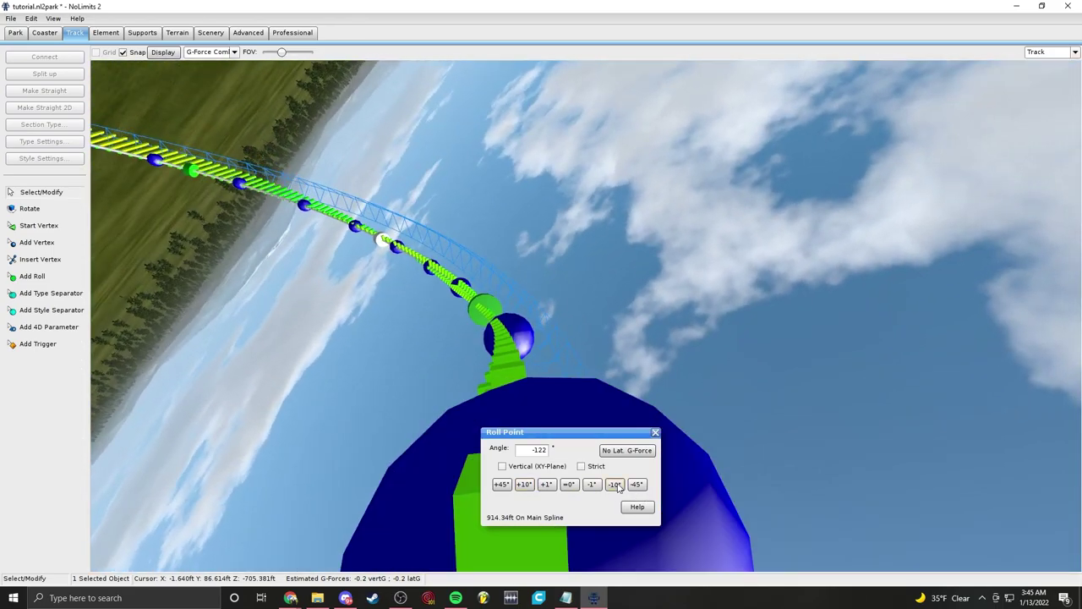
pyautogui.click(615, 484)
pyautogui.click(615, 484)
pyautogui.click(615, 485)
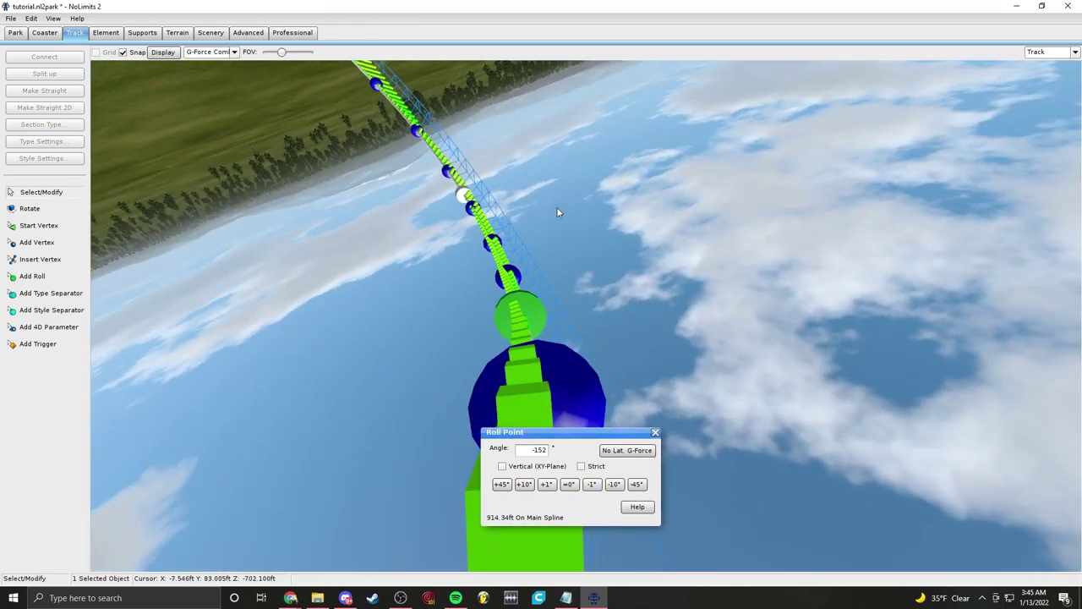
pyautogui.click(558, 213)
# Step: Examine the G-force comb from the crest down through the descending turn to judge the banking transitions
pyautogui.click(523, 304)
pyautogui.click(626, 277)
pyautogui.scroll(5, 630, 275)
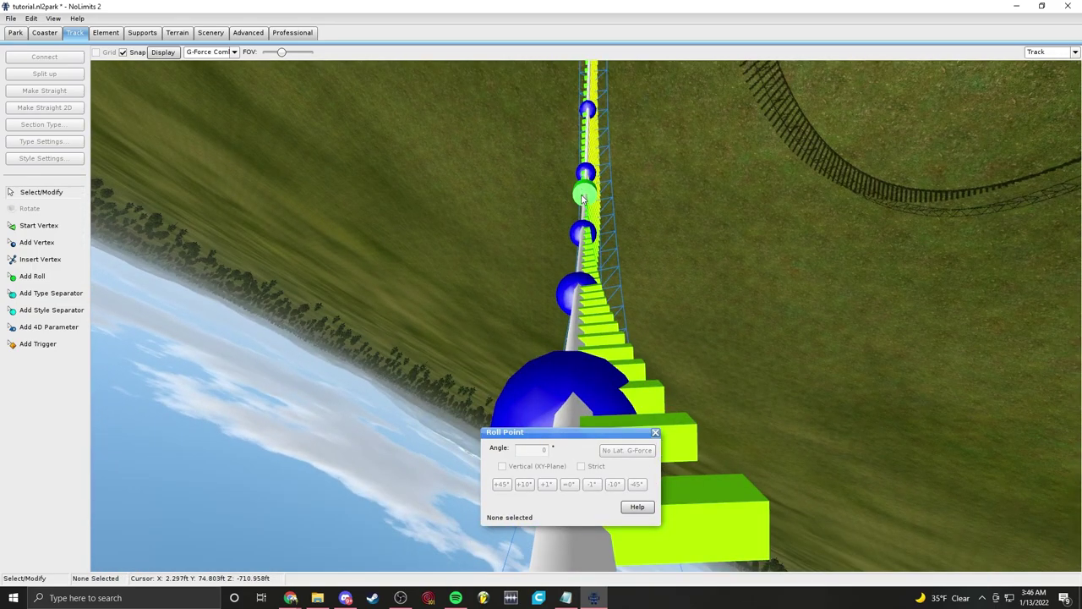
pyautogui.click(583, 196)
pyautogui.click(670, 181)
pyautogui.scroll(8, 661, 173)
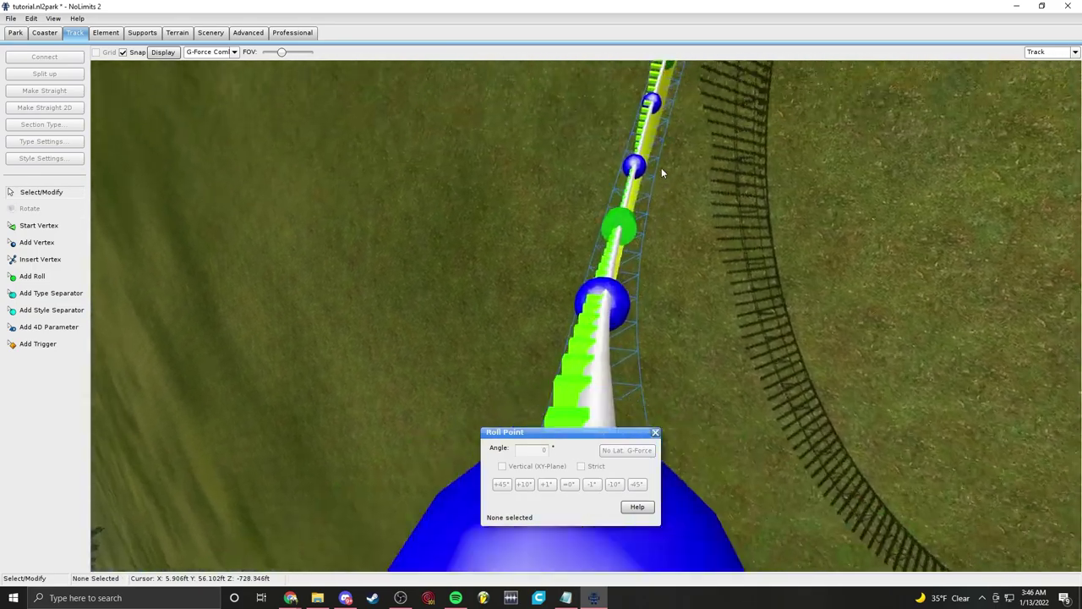
pyautogui.scroll(-5, 661, 174)
pyautogui.scroll(-10, 660, 162)
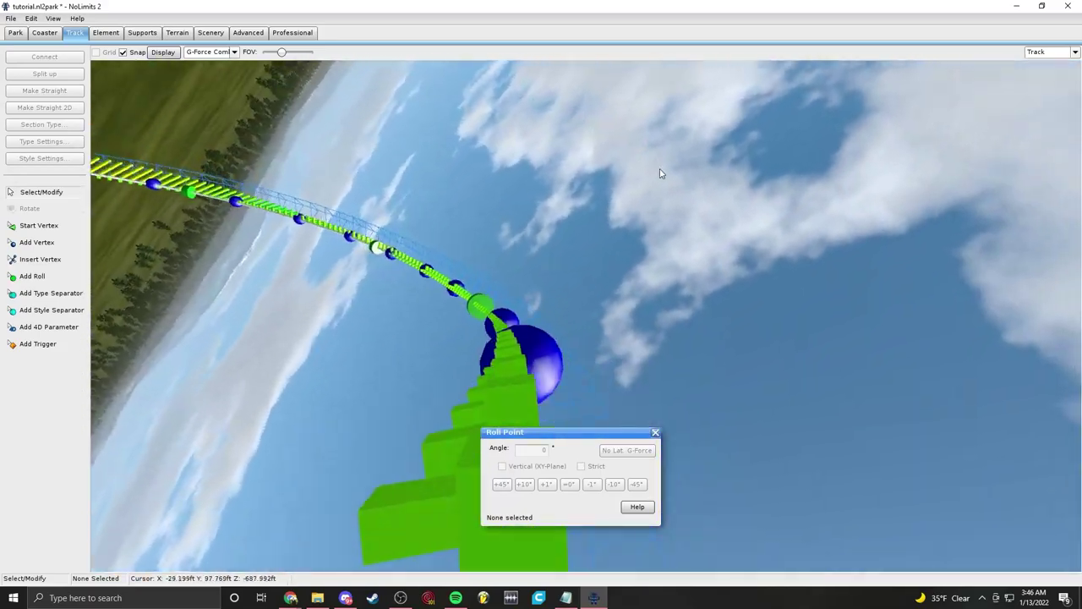
pyautogui.scroll(5, 656, 184)
pyautogui.scroll(7, 662, 185)
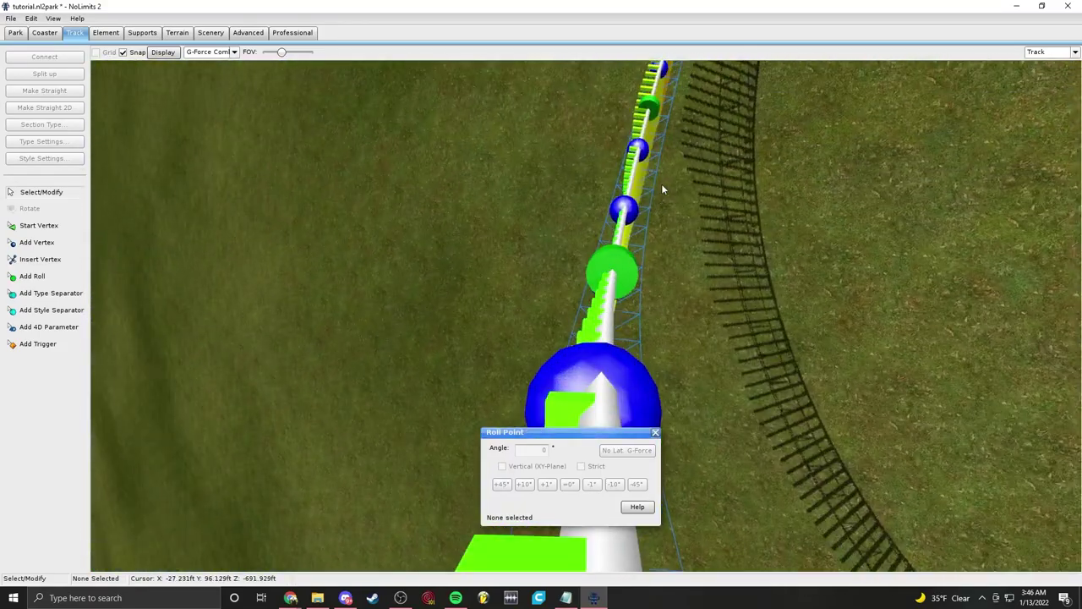
pyautogui.scroll(-3, 662, 185)
# Step: Set the angle of the roll point at 945.78 ft to -127°
pyautogui.click(595, 197)
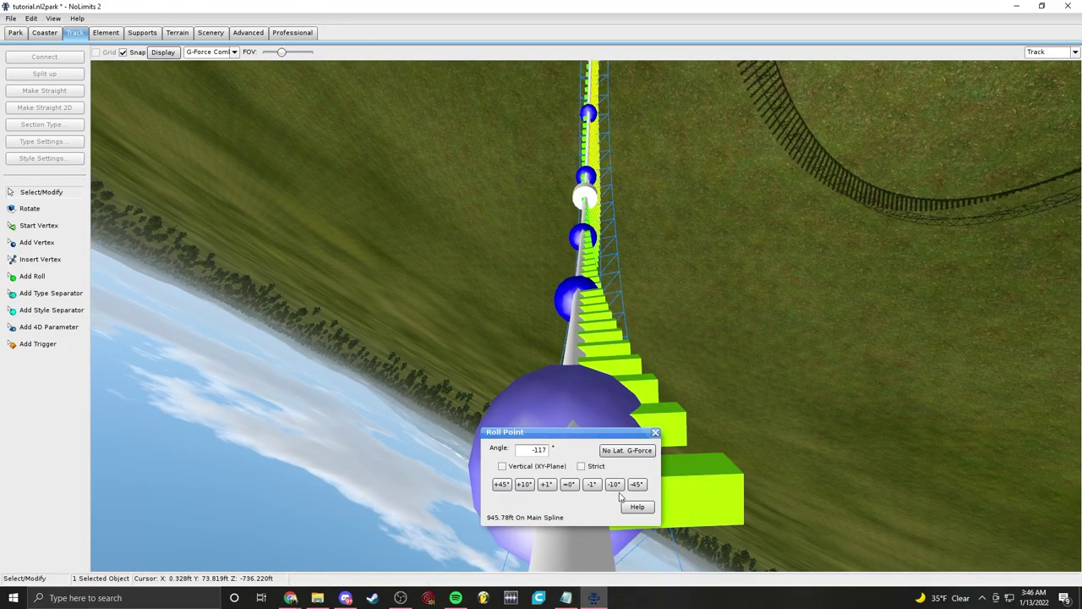
pyautogui.click(615, 484)
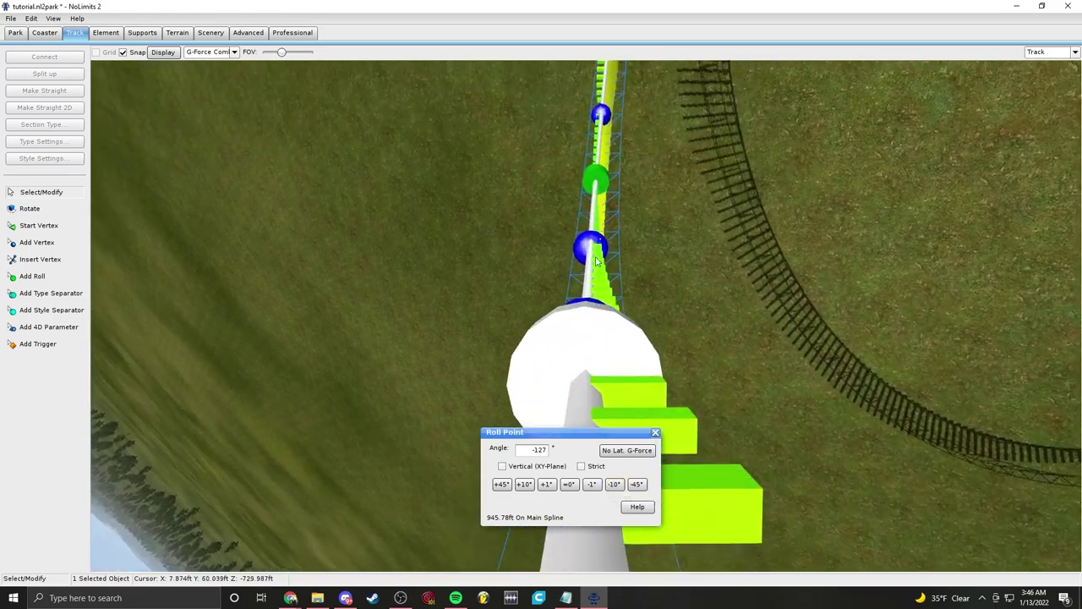
pyautogui.scroll(-5, 817, 256)
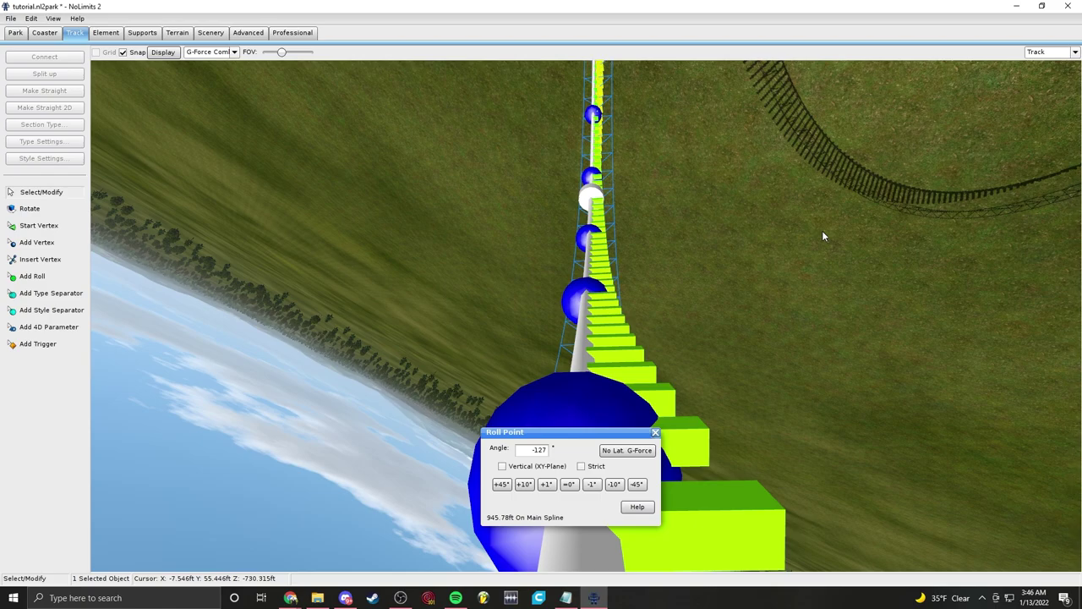
pyautogui.click(824, 236)
# Step: Bank the roll point at 967.71 ft 2° further and the one at 991.69 ft 6° further
pyautogui.scroll(8, 824, 235)
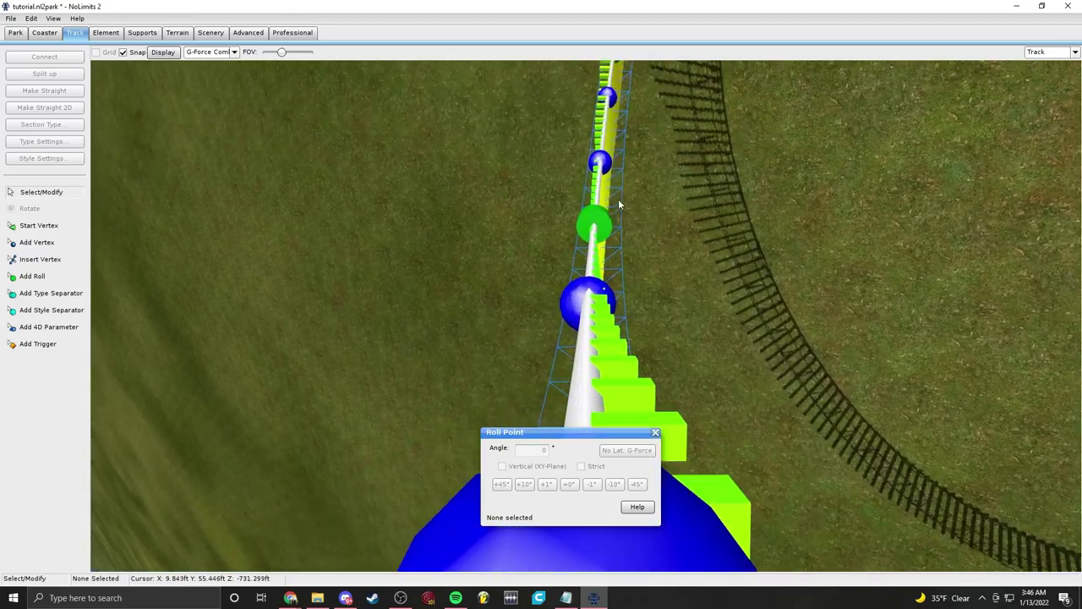
pyautogui.click(594, 223)
pyautogui.click(597, 488)
pyautogui.click(596, 488)
pyautogui.scroll(6, 617, 135)
pyautogui.click(602, 175)
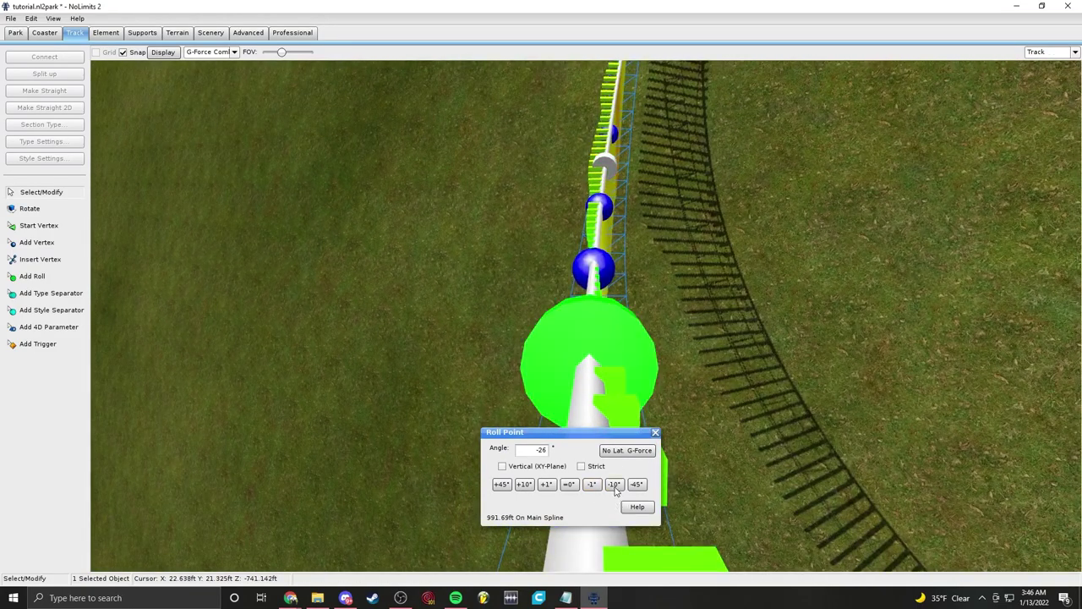
pyautogui.click(614, 484)
pyautogui.click(547, 484)
pyautogui.click(546, 484)
pyautogui.click(546, 484)
pyautogui.click(546, 484)
# Step: Steepen the bank of the roll point at 1013.70 ft by about 4° to smooth the lateral comb
pyautogui.click(599, 262)
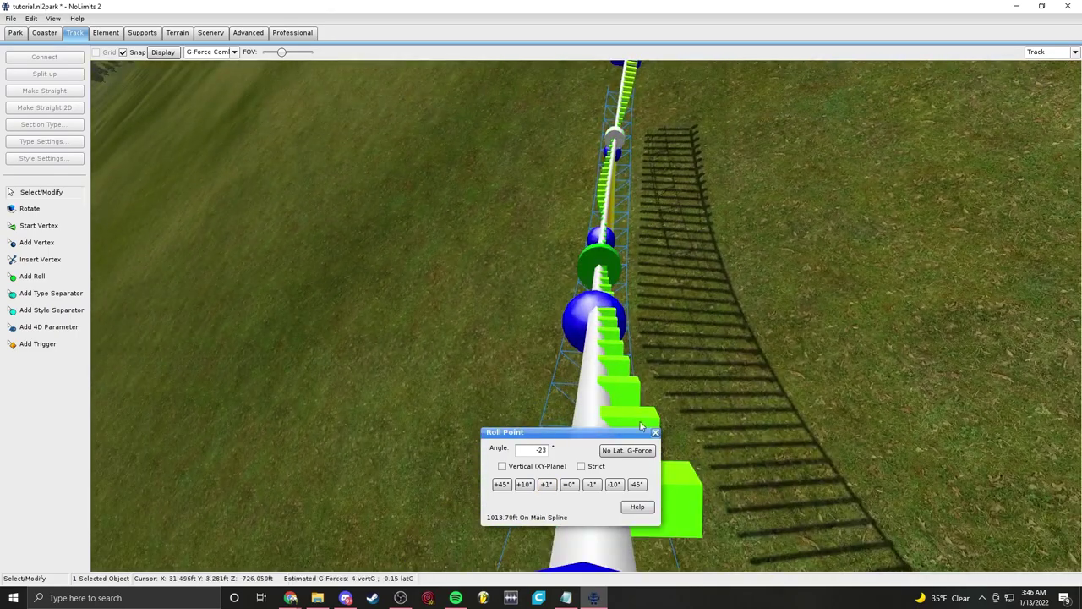
pyautogui.click(612, 484)
pyautogui.click(551, 485)
pyautogui.click(548, 484)
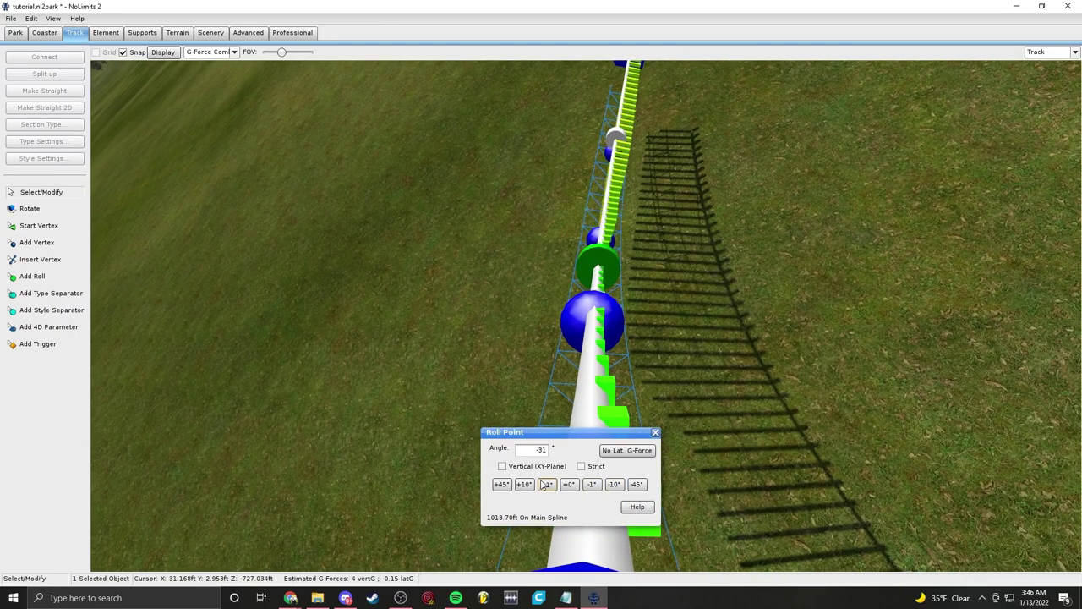
pyautogui.click(548, 485)
pyautogui.click(547, 484)
pyautogui.click(548, 485)
pyautogui.click(547, 484)
pyautogui.click(548, 484)
pyautogui.click(592, 486)
pyautogui.click(723, 306)
# Step: Save the park and move the Roll Point dialog clear of the track
pyautogui.scroll(15, 722, 307)
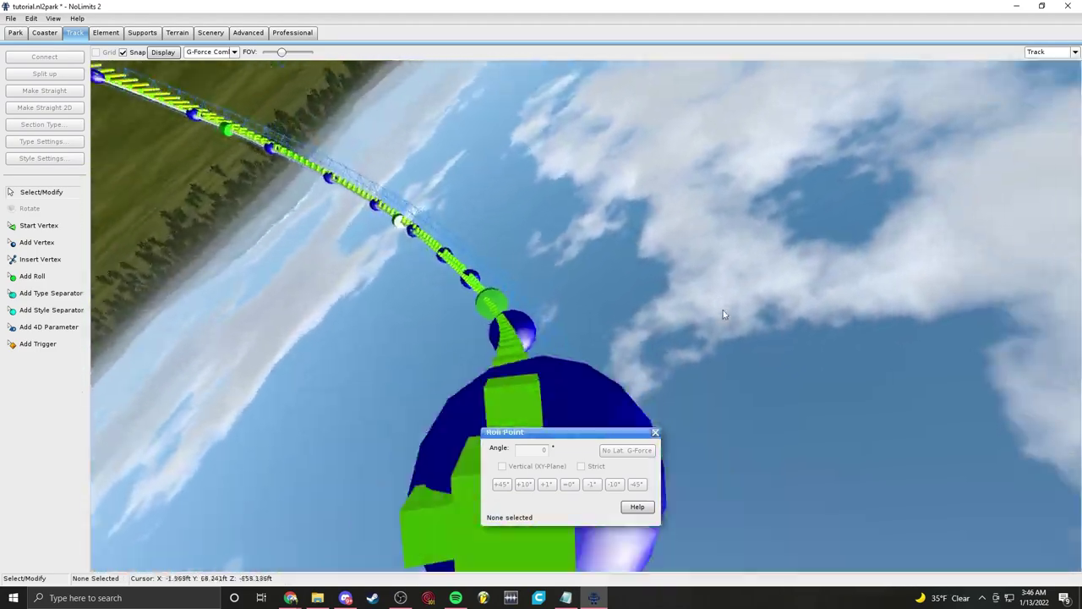
pyautogui.moveTo(724, 315); pyautogui.dragTo(710, 314, button='right')
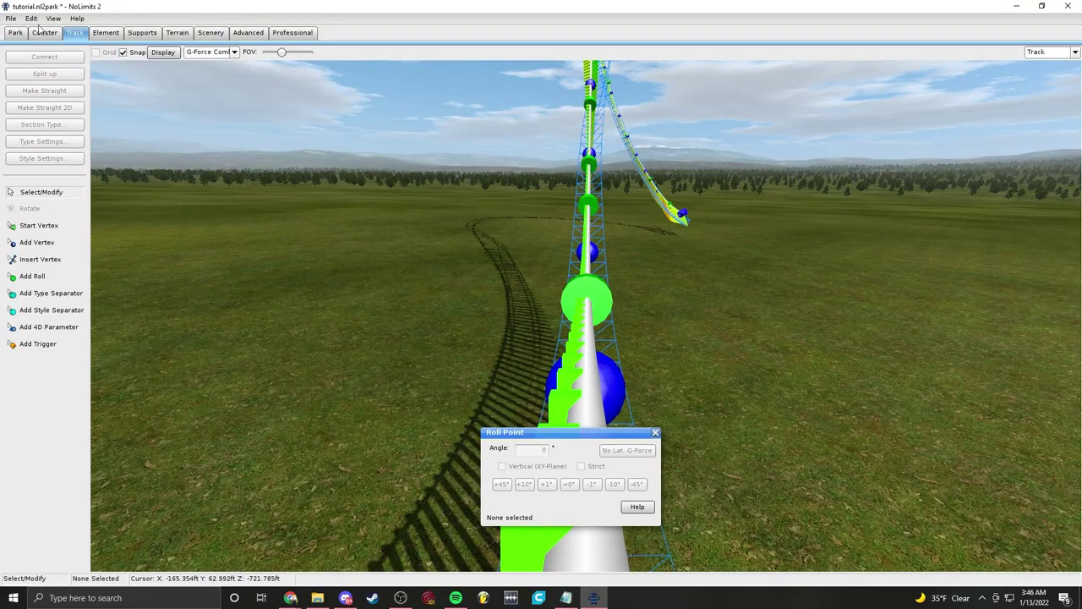
pyautogui.click(11, 18)
pyautogui.click(23, 67)
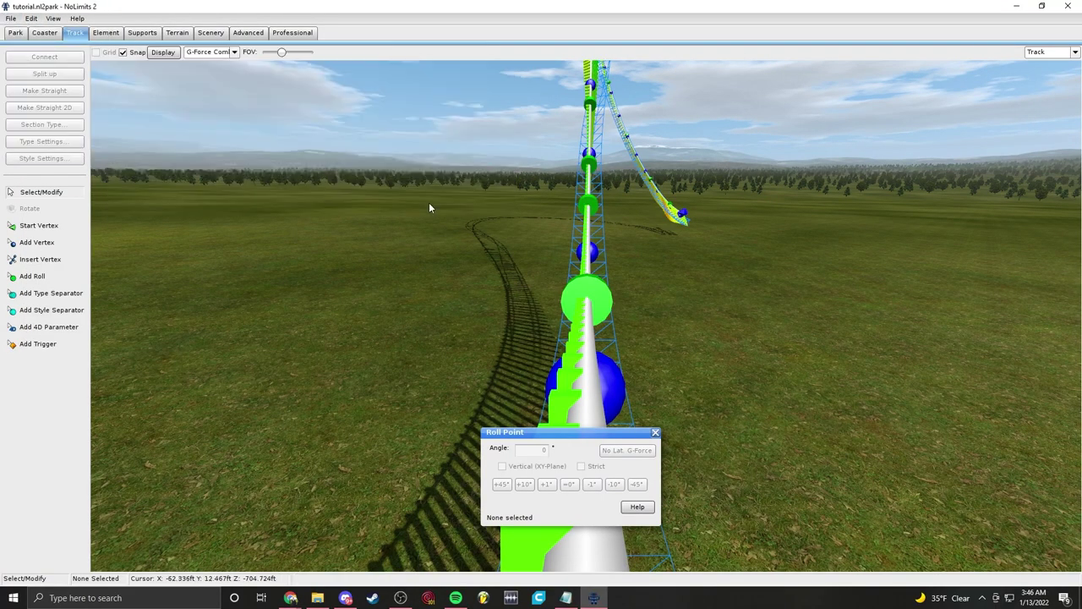
pyautogui.moveTo(591, 434); pyautogui.dragTo(930, 215)
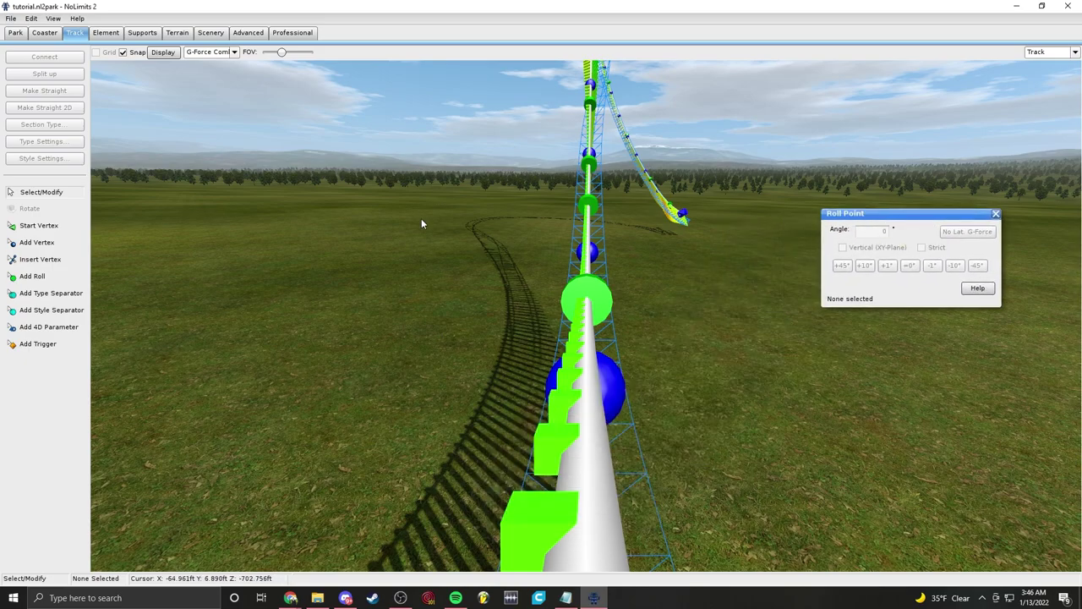
# Step: Try to save the park again
pyautogui.scroll(-2, 435, 245)
pyautogui.moveTo(434, 250); pyautogui.dragTo(438, 245, button='right')
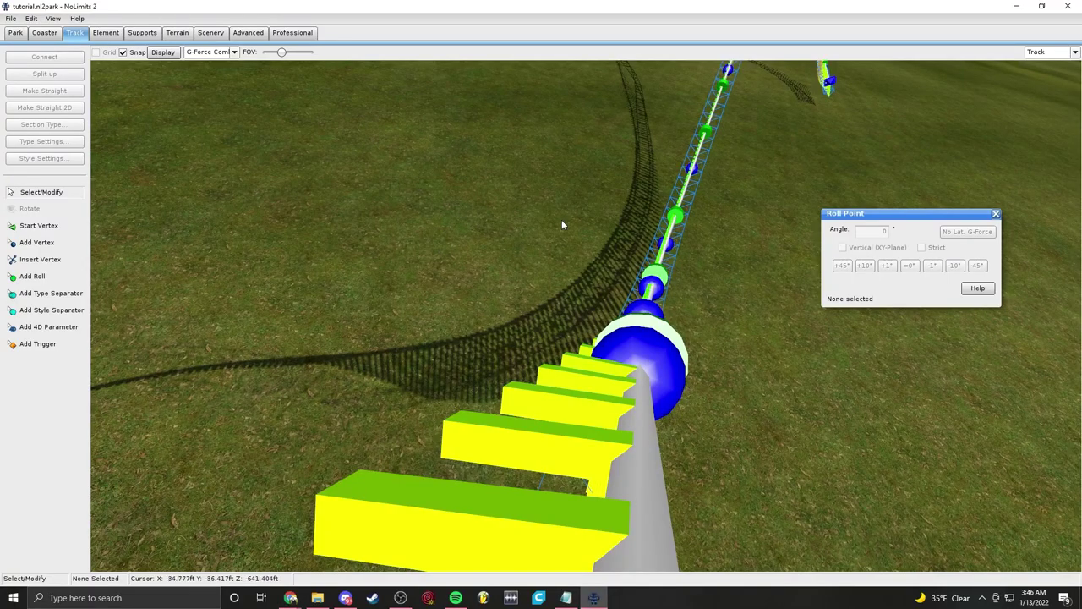
pyautogui.click(12, 18)
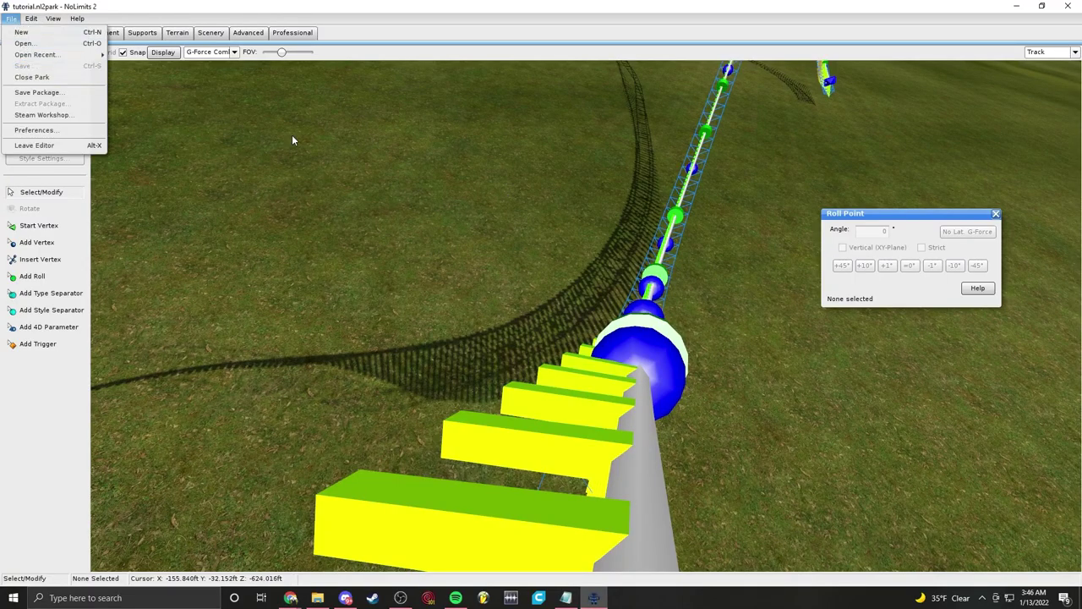
pyautogui.click(13, 20)
pyautogui.moveTo(399, 205); pyautogui.dragTo(440, 127, button='right')
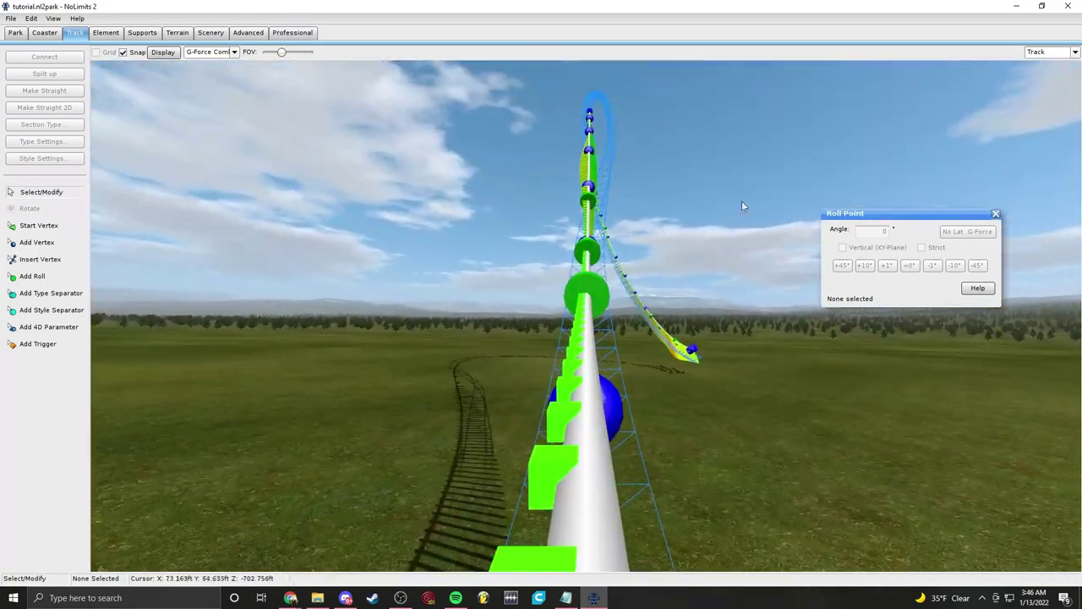
pyautogui.click(10, 19)
pyautogui.click(27, 68)
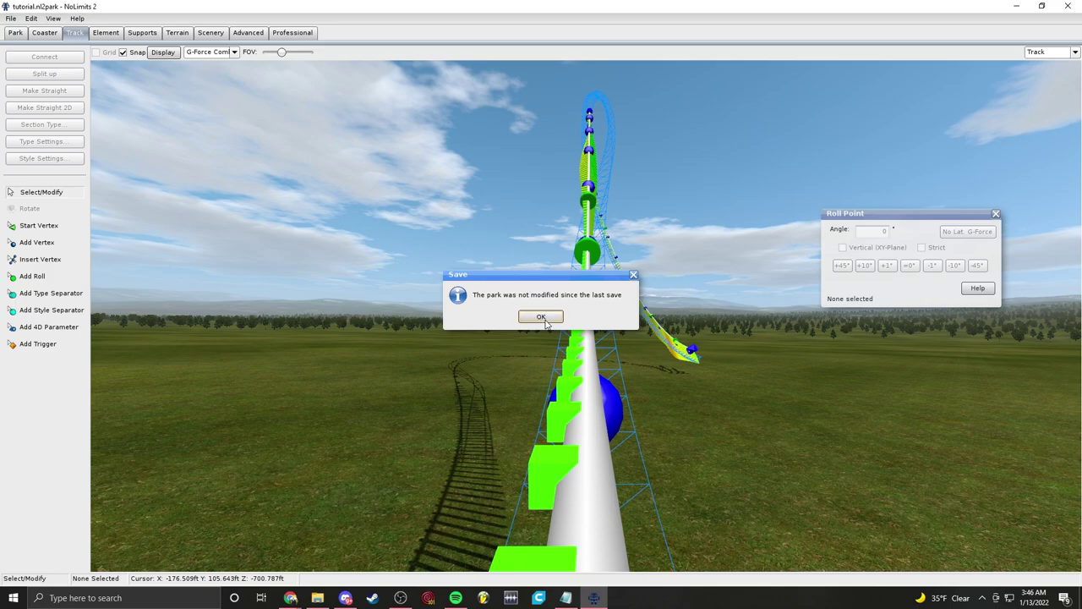
pyautogui.click(545, 321)
# Step: Review the G-force comb along the full track, through the hill and the descending turn
pyautogui.scroll(-4, 521, 369)
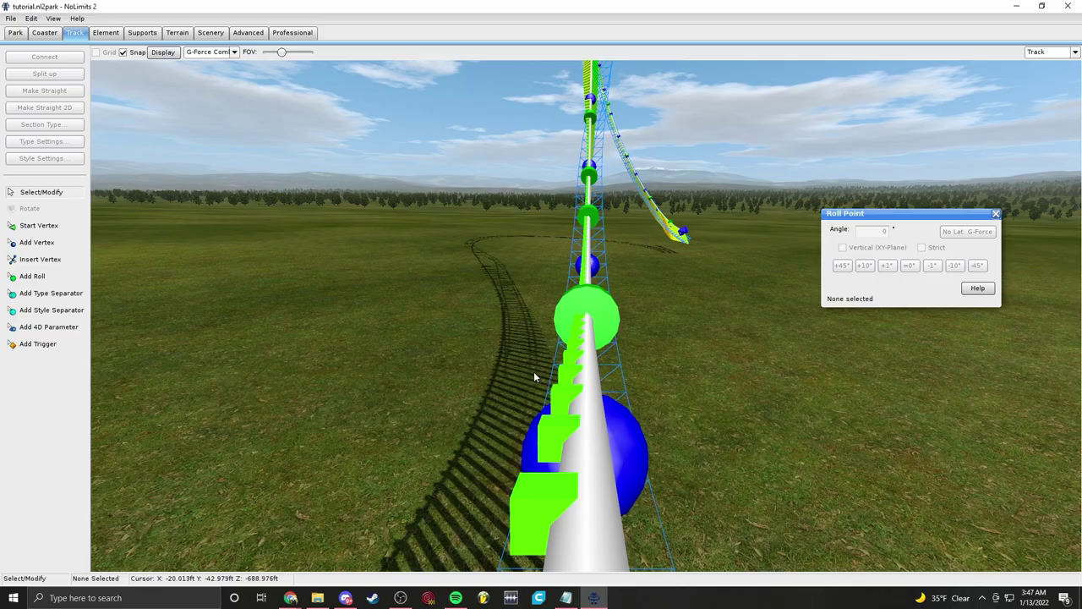
pyautogui.scroll(-5, 428, 274)
pyautogui.scroll(10, 391, 266)
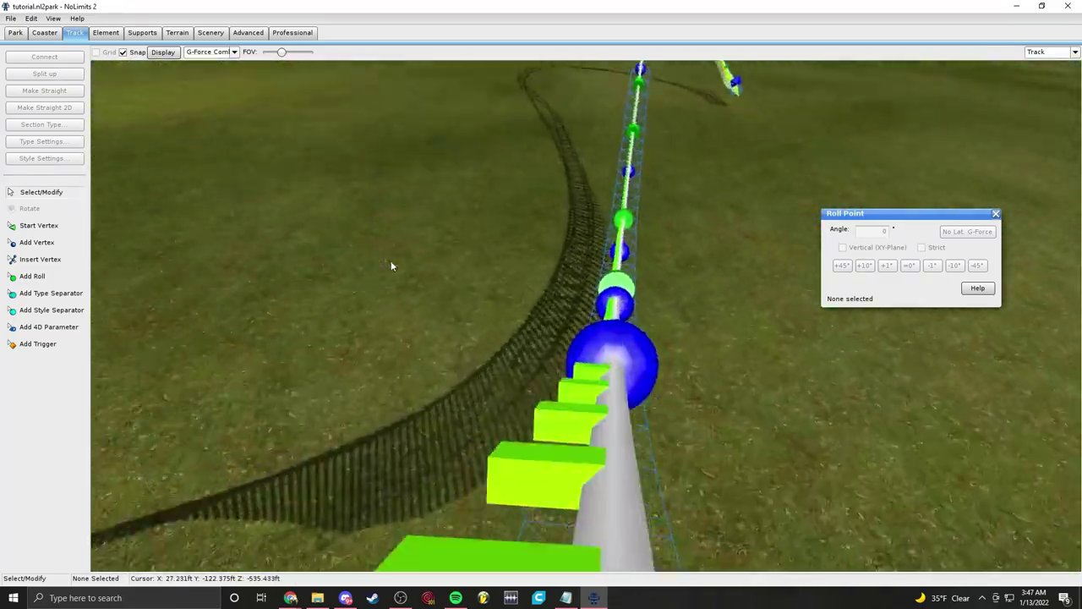
pyautogui.scroll(10, 391, 265)
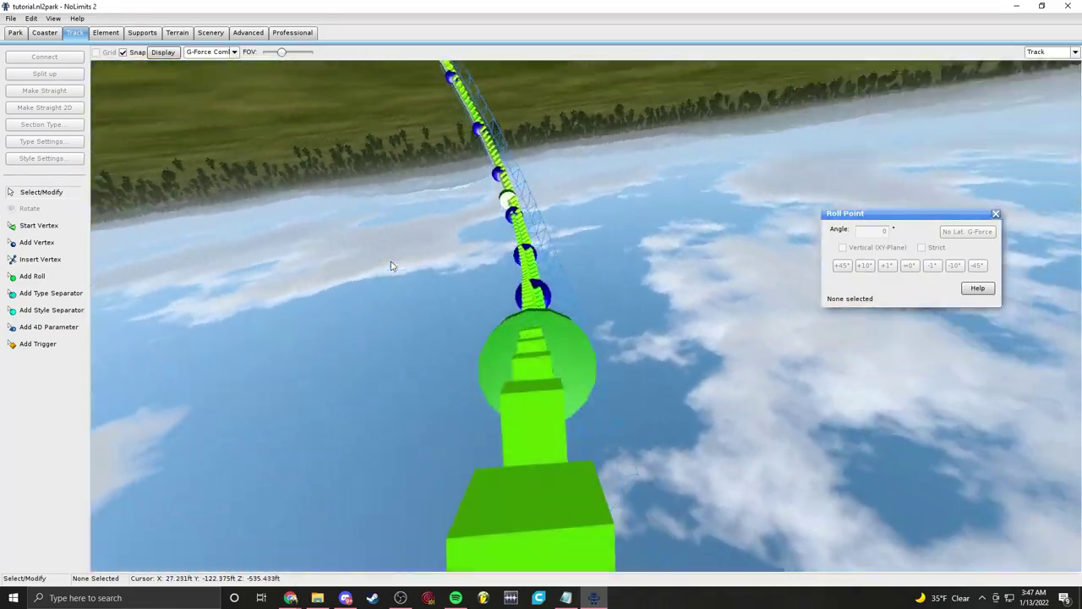
pyautogui.scroll(-10, 390, 265)
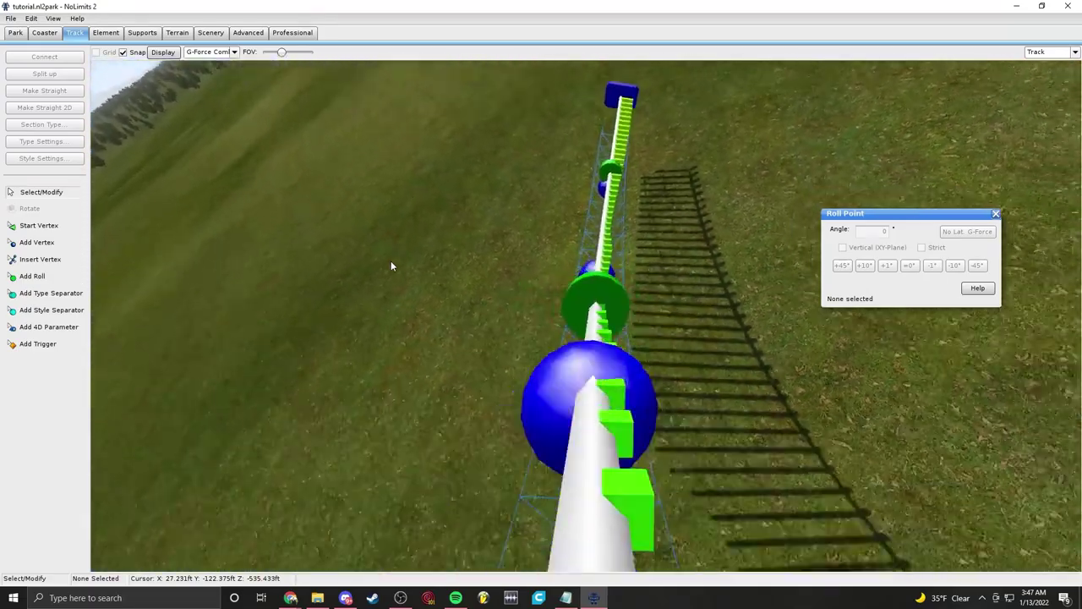
pyautogui.scroll(-10, 390, 266)
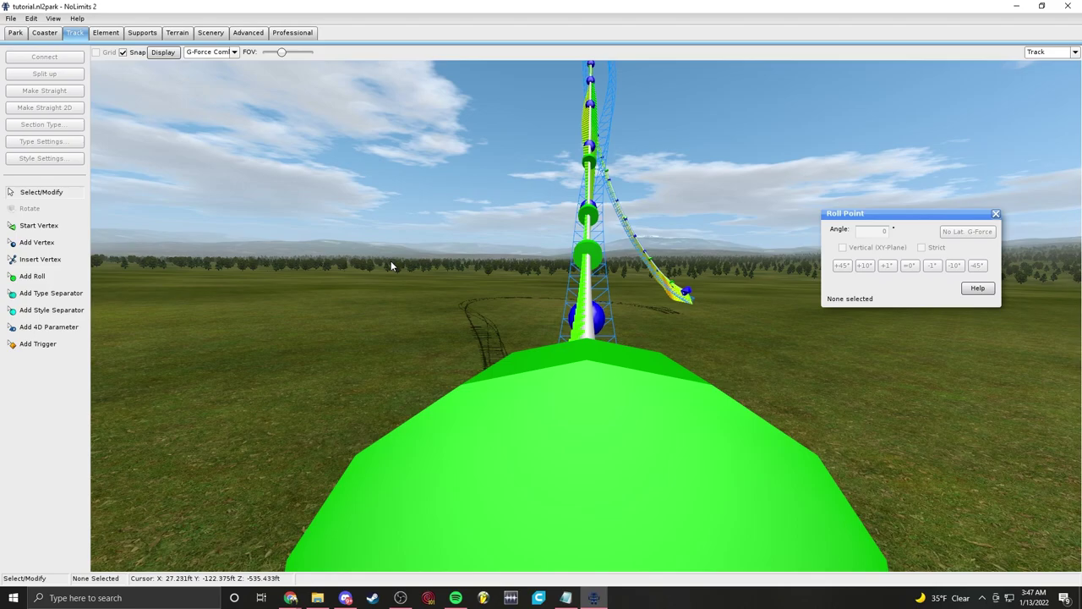
# Step: Inspect the G-force comb in track view from the start of the ride, over the hill and through the descending turn
pyautogui.scroll(-3, 391, 261)
pyautogui.scroll(5, 400, 262)
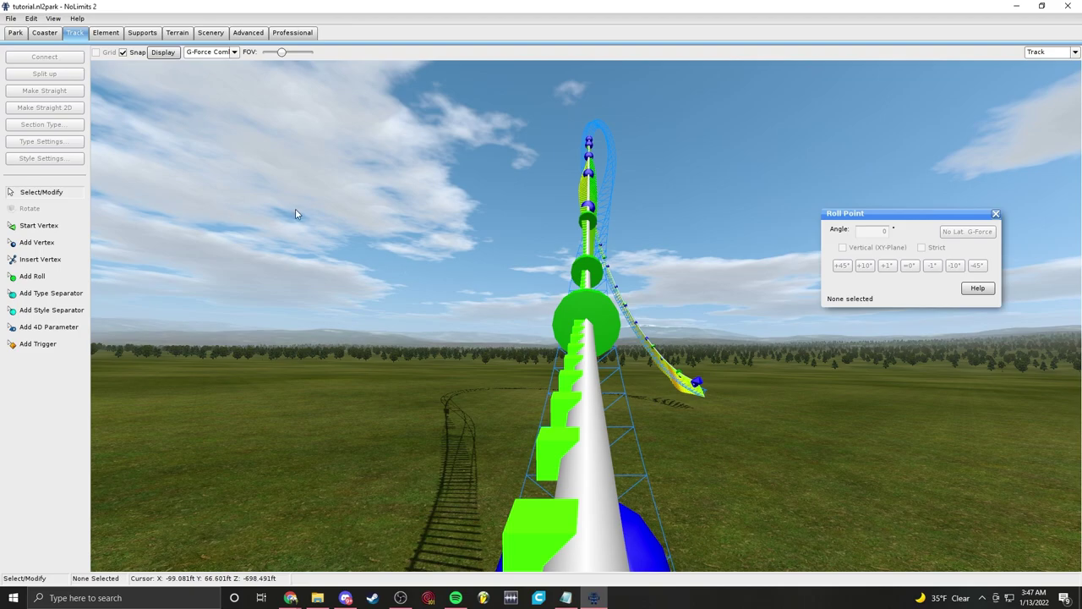
pyautogui.press('s')
pyautogui.moveTo(793, 244); pyautogui.dragTo(781, 240, button='right')
pyautogui.scroll(-12, 776, 241)
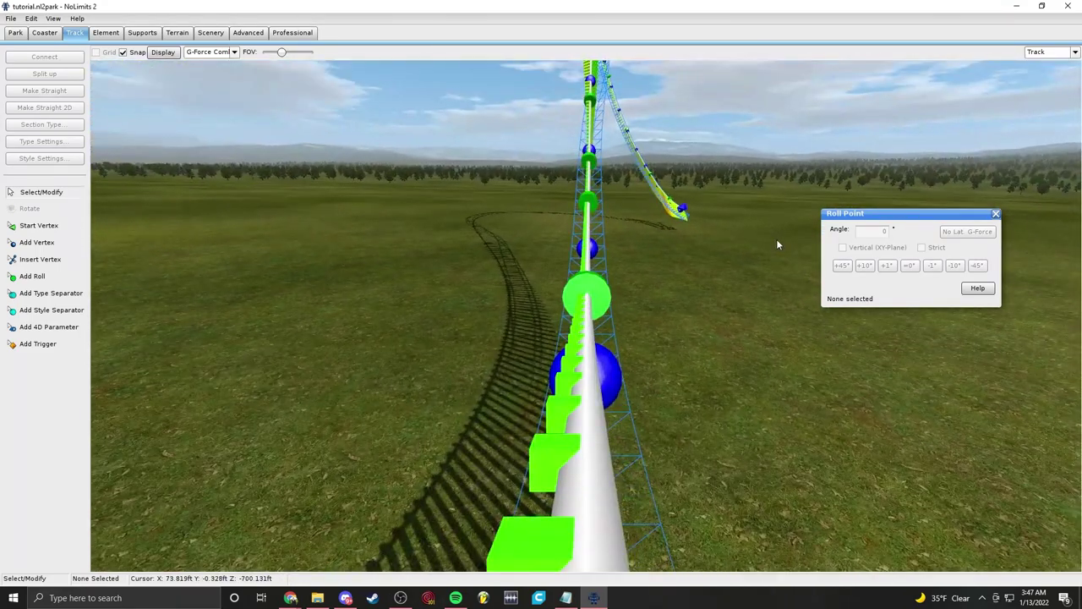
pyautogui.scroll(12, 772, 246)
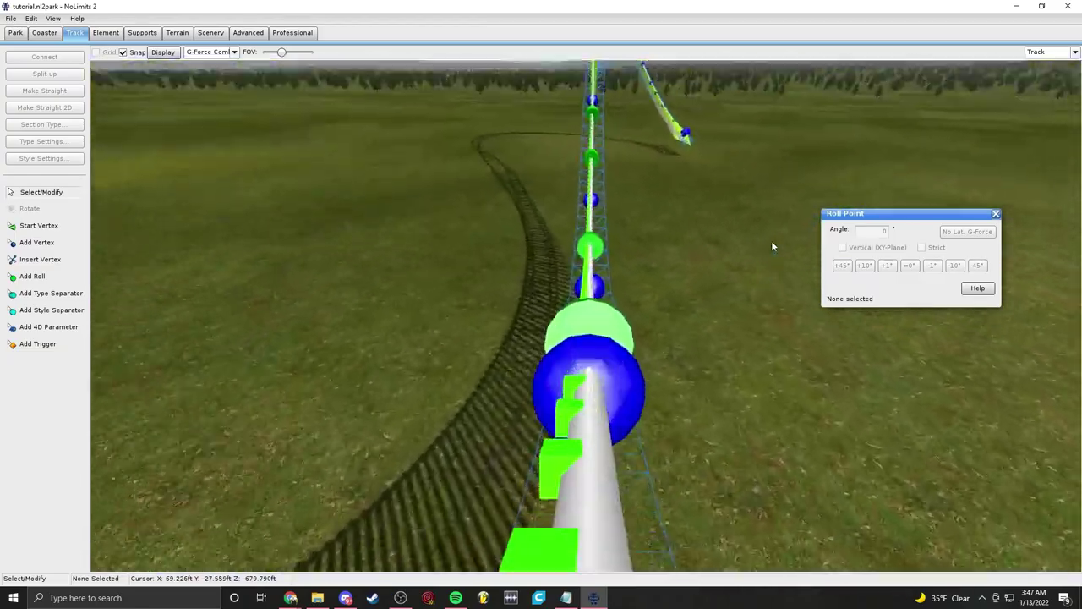
pyautogui.scroll(-10, 772, 246)
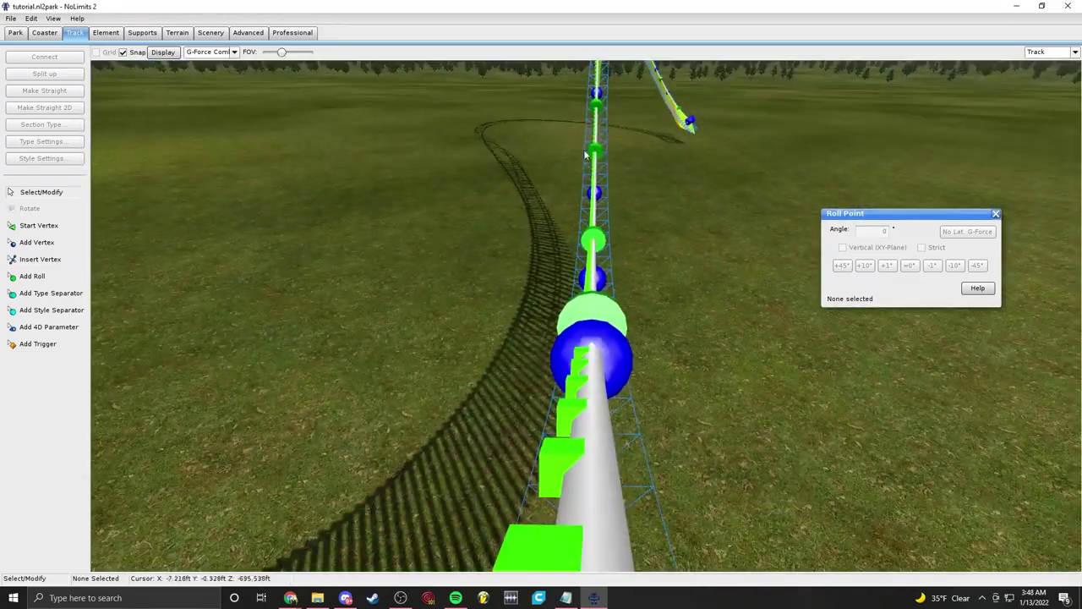
pyautogui.scroll(5, 601, 167)
pyautogui.moveTo(600, 166); pyautogui.dragTo(556, 317, button='right')
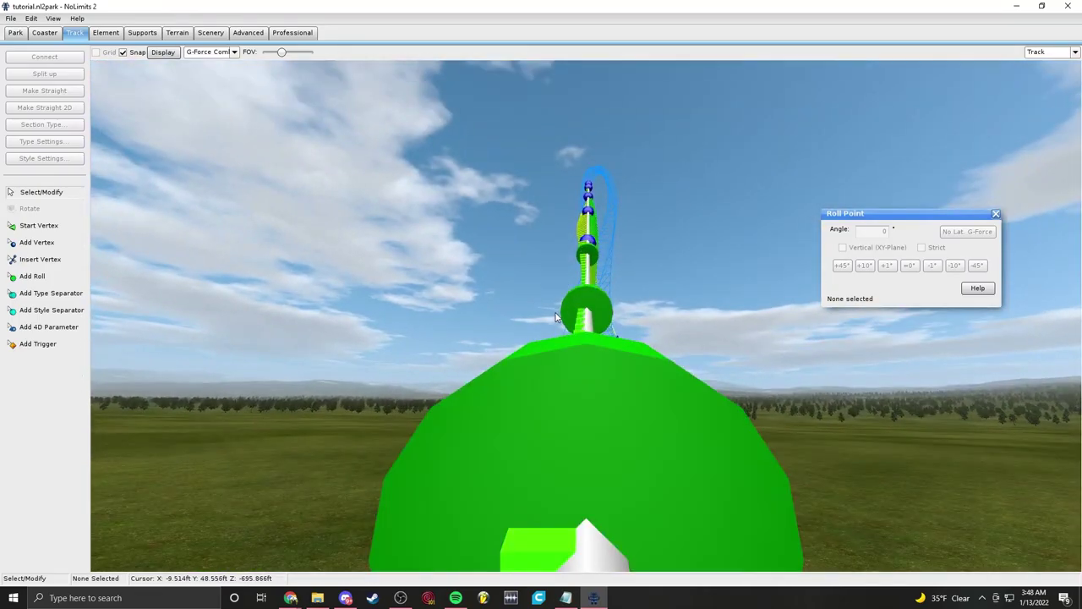
pyautogui.scroll(15, 618, 223)
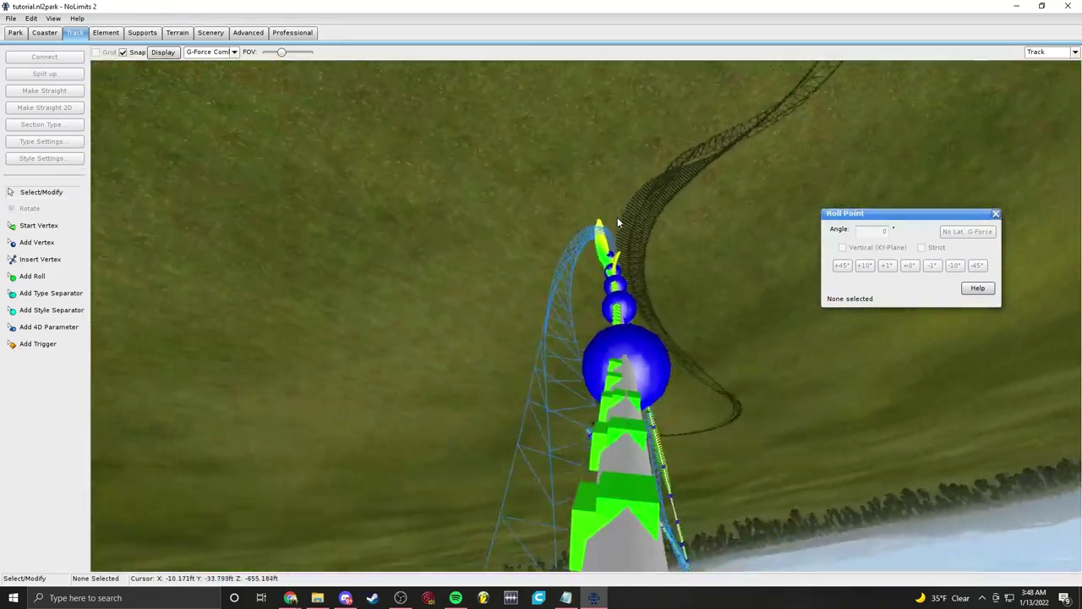
pyautogui.scroll(15, 618, 222)
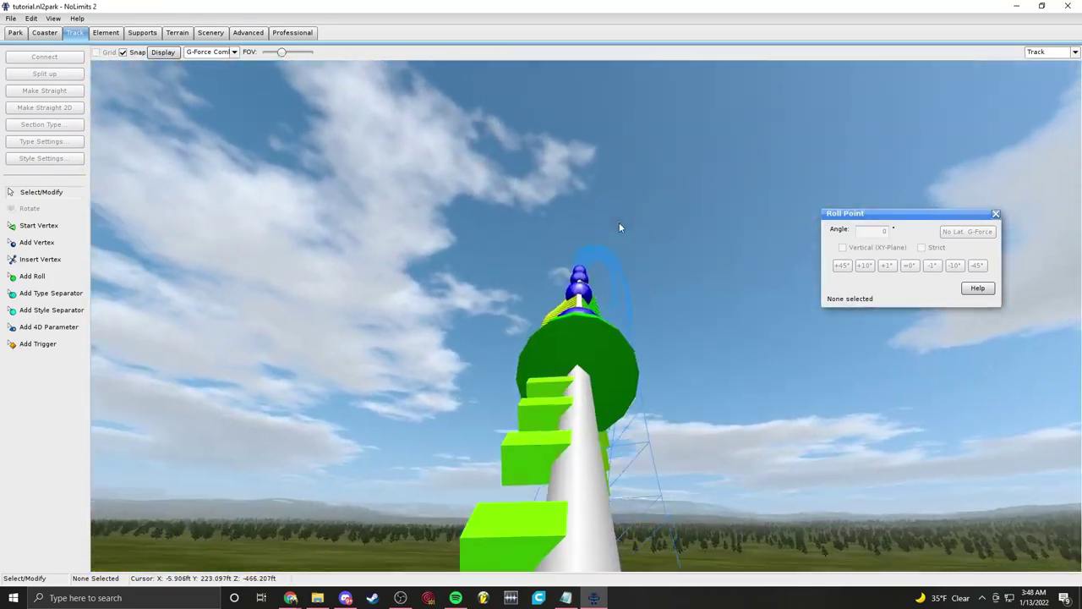
pyautogui.scroll(15, 652, 134)
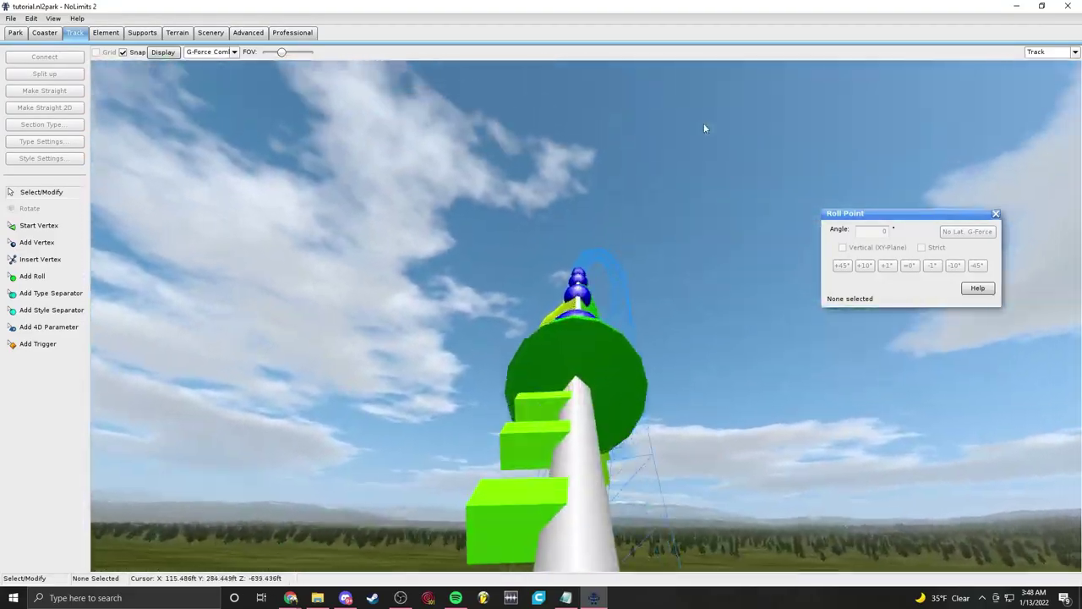
pyautogui.scroll(15, 705, 128)
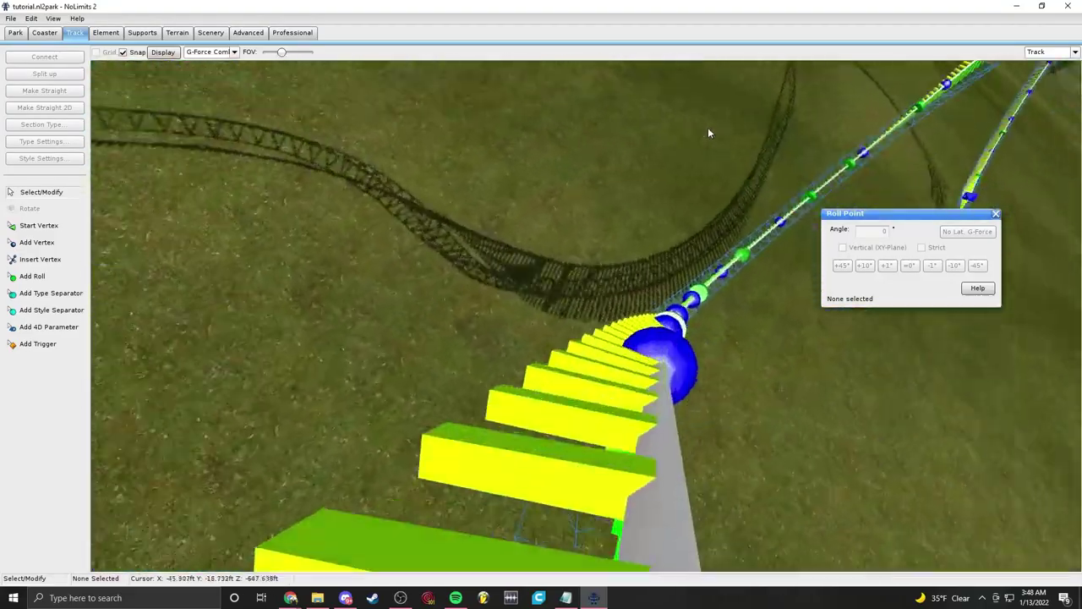
pyautogui.moveTo(709, 131); pyautogui.dragTo(721, 120, button='right')
pyautogui.scroll(15, 667, 166)
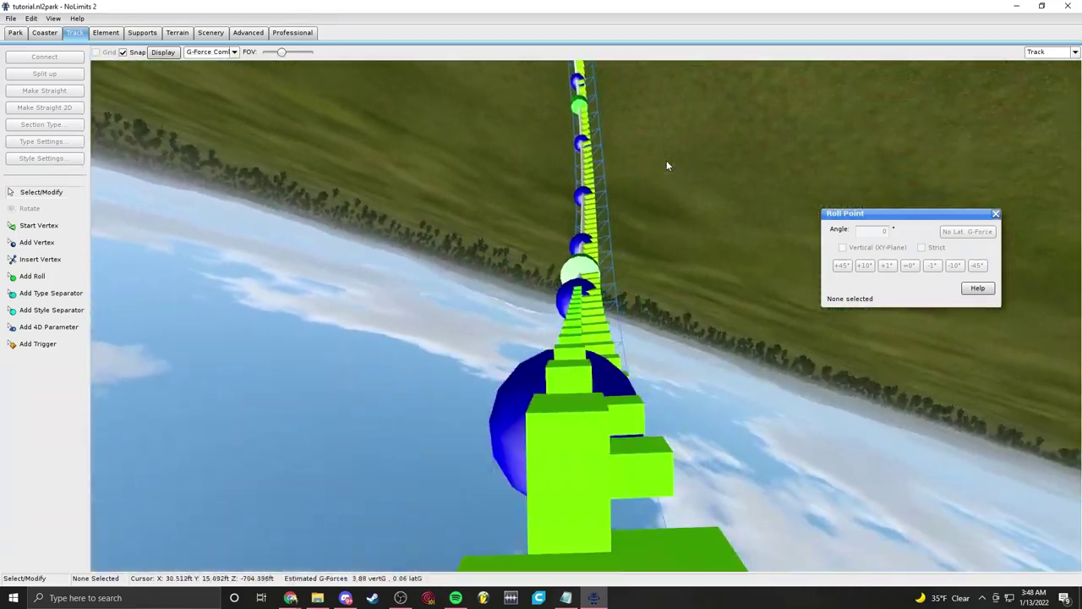
pyautogui.moveTo(667, 165); pyautogui.dragTo(657, 169, button='right')
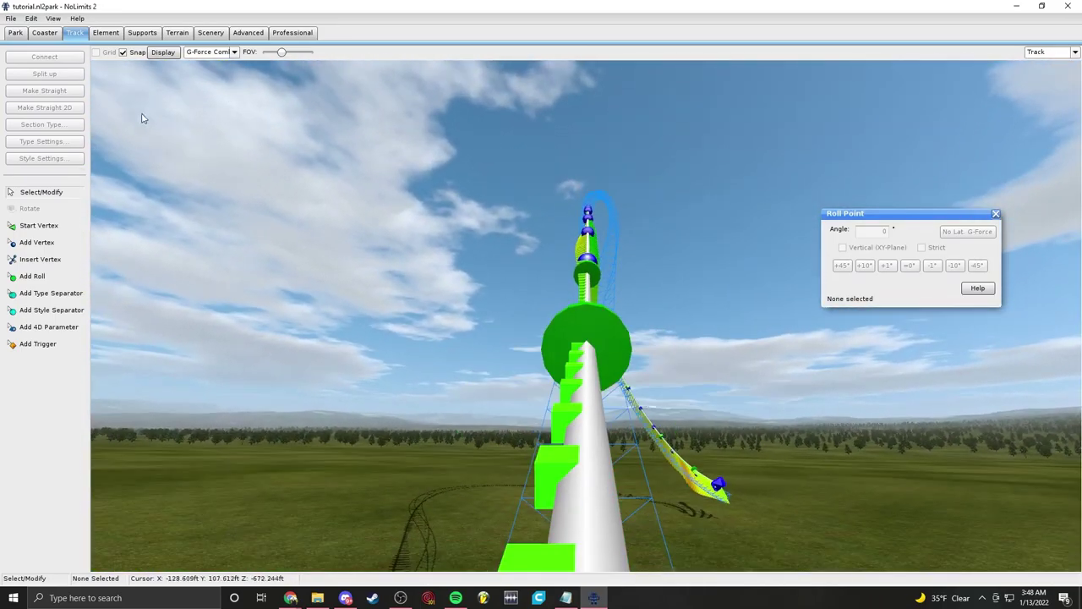
# Step: Freeze the coaster and examine the finished track's shape in the perspective view
pyautogui.click(41, 34)
pyautogui.click(54, 221)
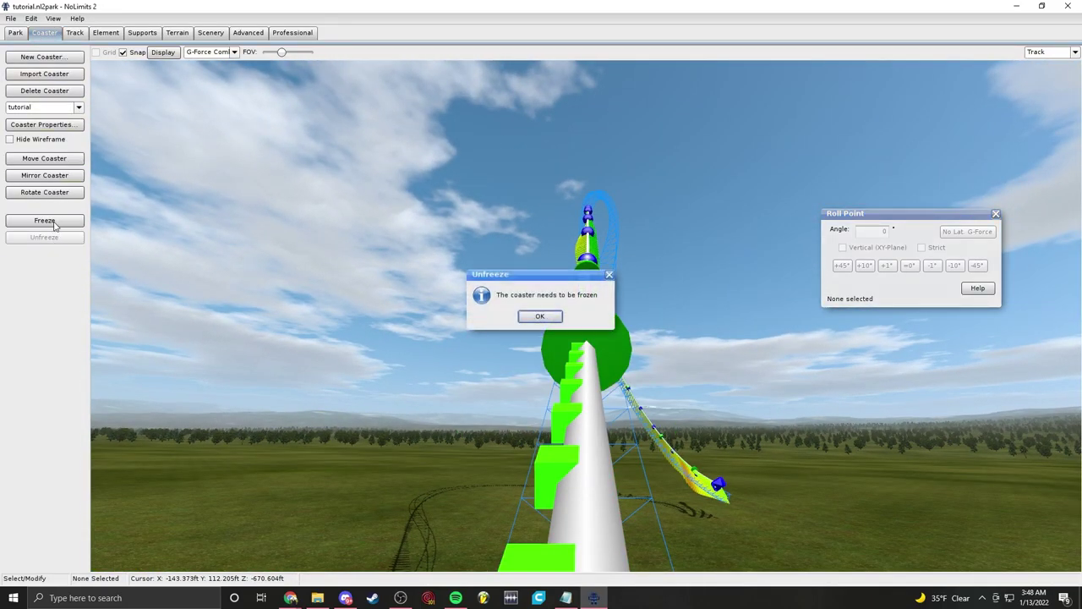
pyautogui.click(538, 316)
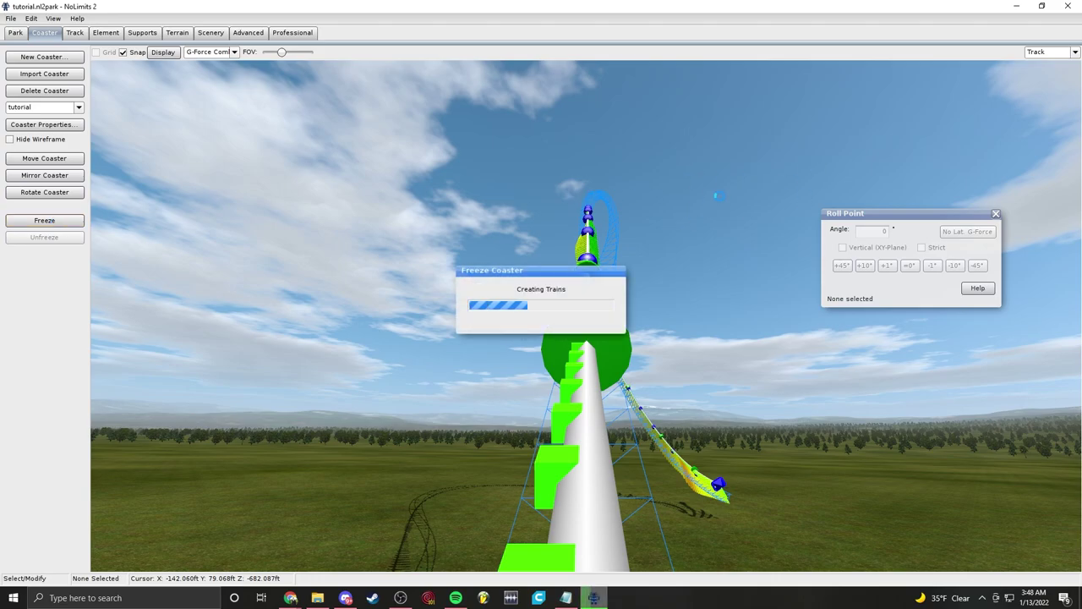
pyautogui.moveTo(773, 137); pyautogui.dragTo(773, 137, button='right')
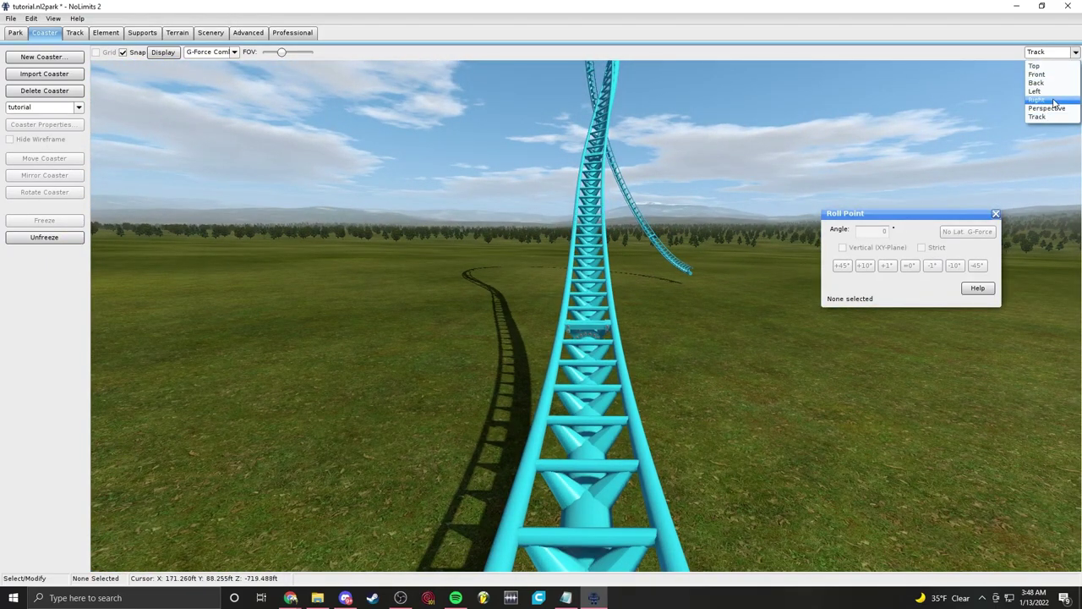
pyautogui.click(1053, 110)
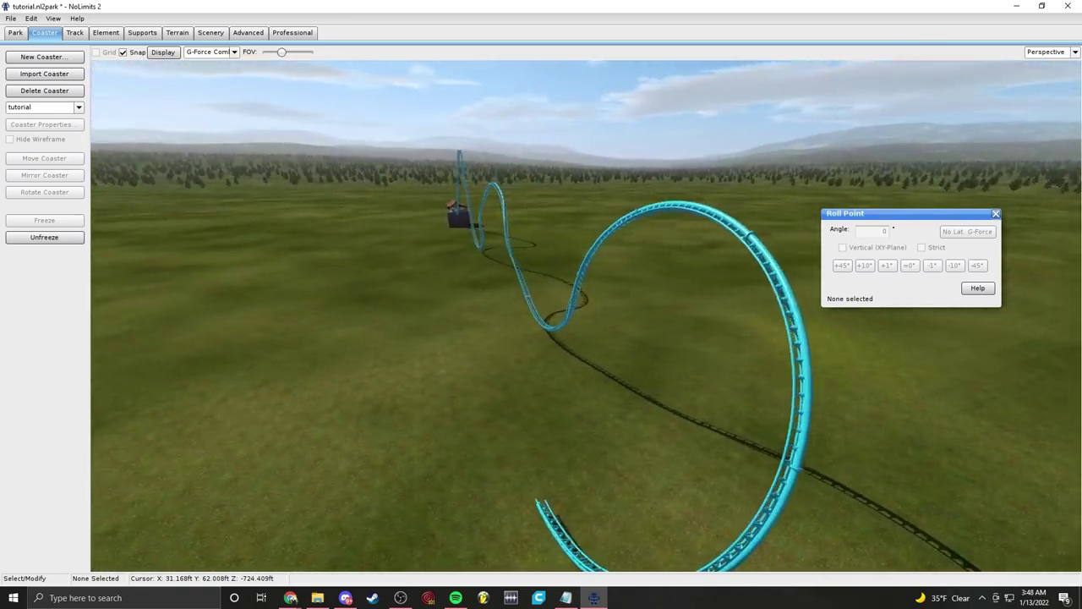
pyautogui.moveTo(586, 315); pyautogui.dragTo(355, 315, button='middle')
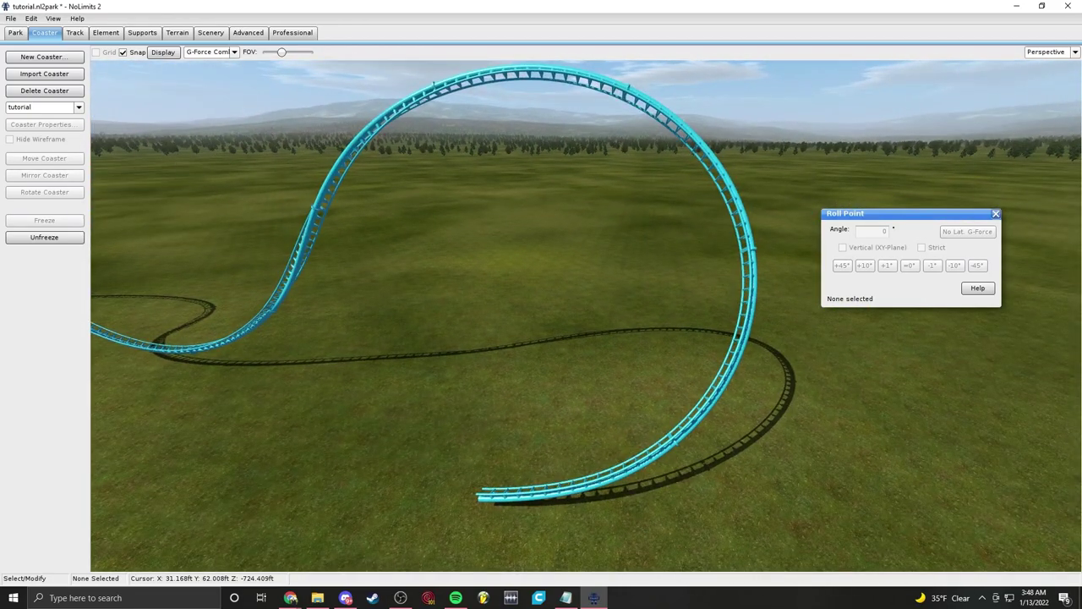
# Step: Unfreeze the coaster and set the lift section's speed to 7 mph
pyautogui.click(69, 240)
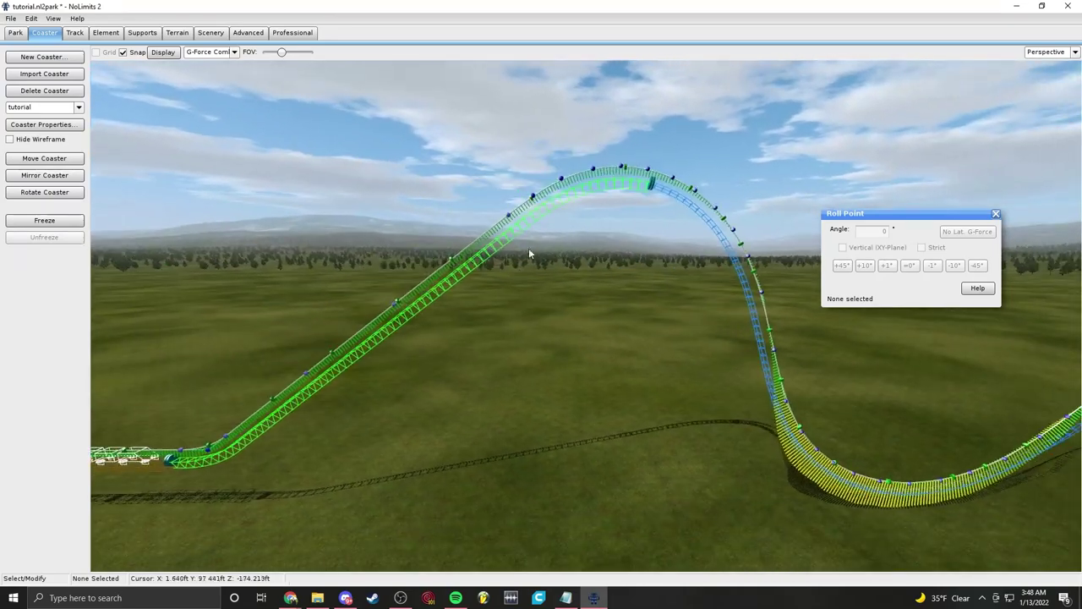
pyautogui.doubleClick(567, 200)
pyautogui.doubleClick(620, 257)
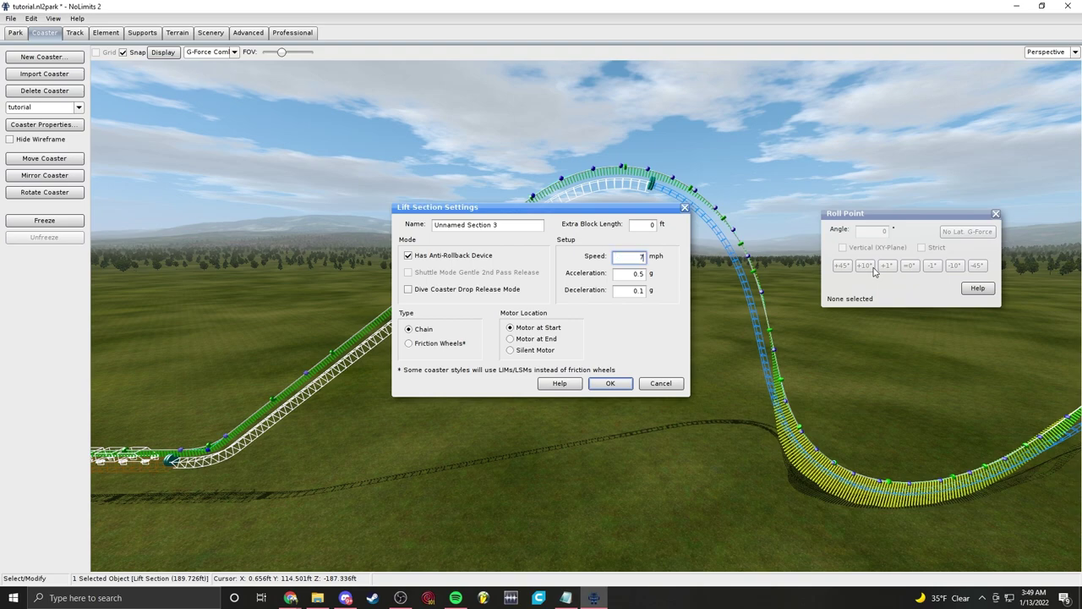
pyautogui.press('Return')
pyautogui.click(495, 435)
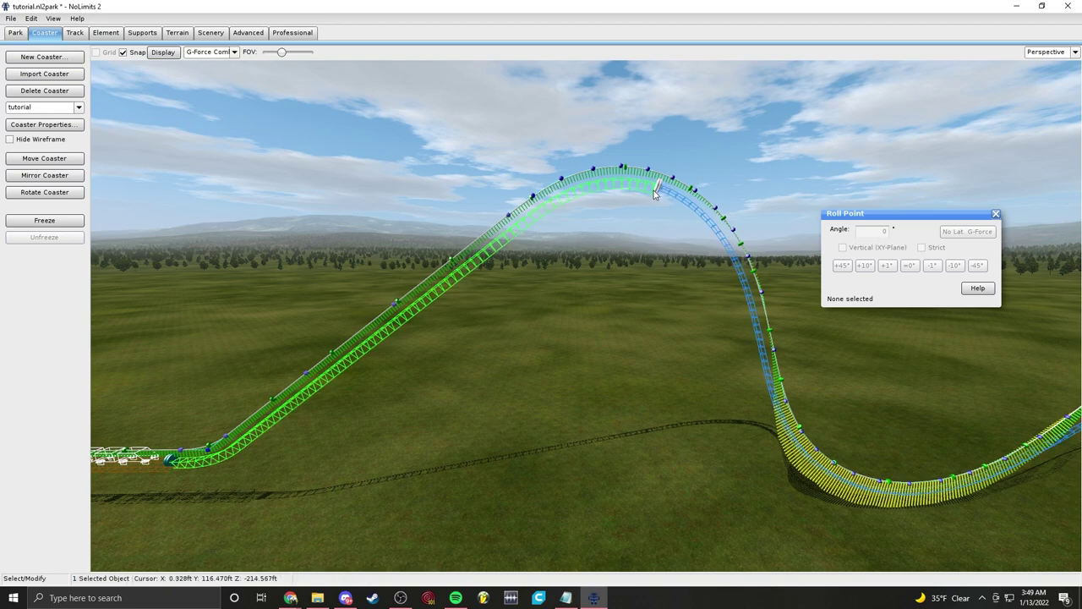
# Step: Add a type separator near the end of the track, then freeze the coaster with the comb display set to None
pyautogui.moveTo(300, 224); pyautogui.dragTo(498, 186, button='right')
pyautogui.press('w')
pyautogui.press('w')
pyautogui.press('w')
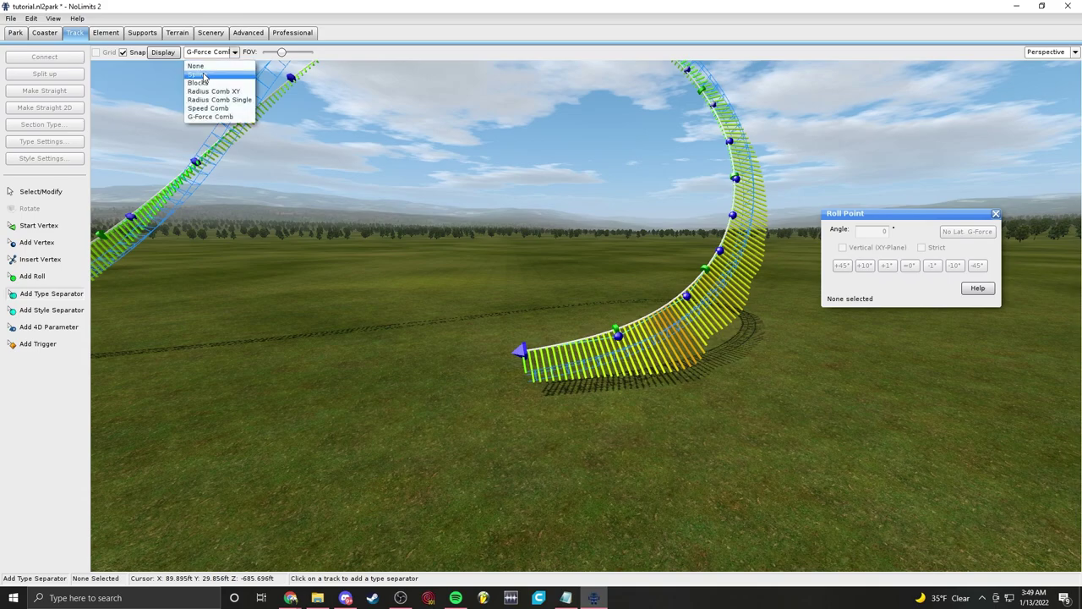
pyautogui.press('w')
pyautogui.moveTo(534, 201); pyautogui.dragTo(517, 250, button='right')
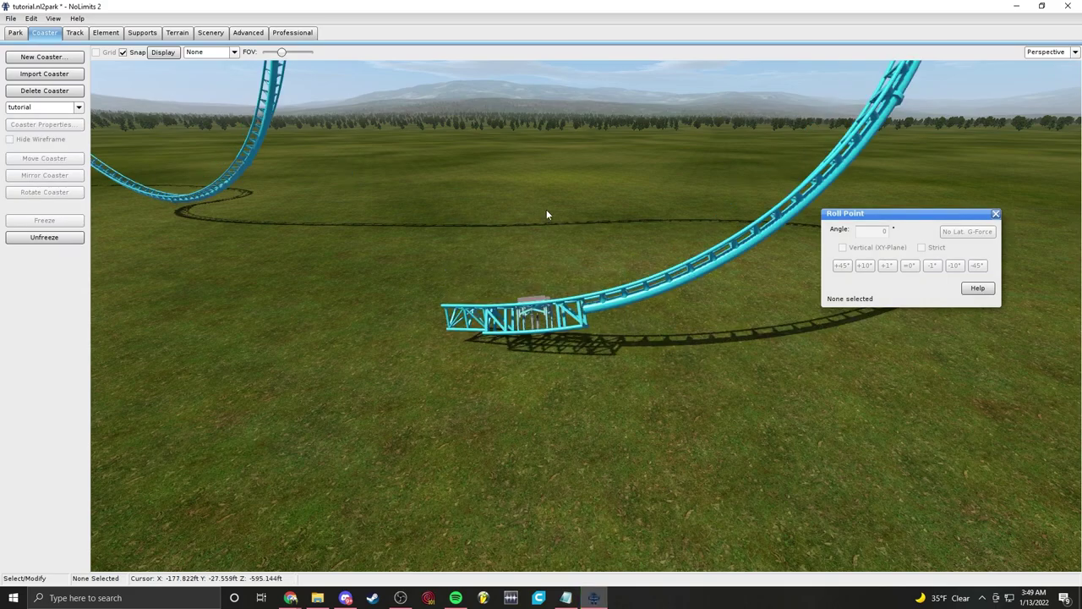
# Step: Leave the editor for the simulation and watch the train run the course in the fly-by view
pyautogui.moveTo(507, 253); pyautogui.dragTo(564, 175, button='right')
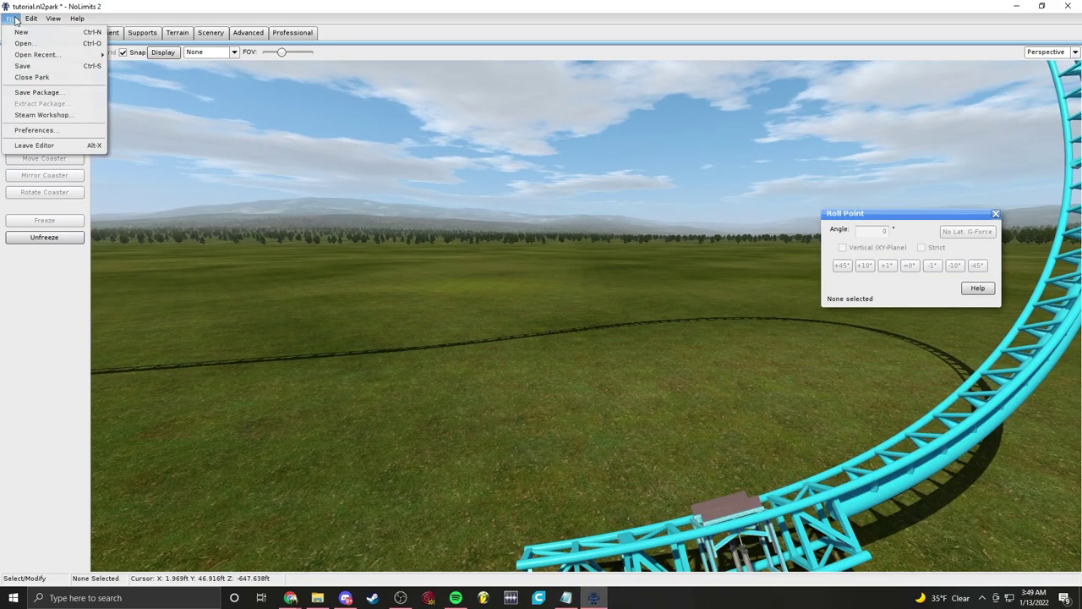
pyautogui.click(57, 147)
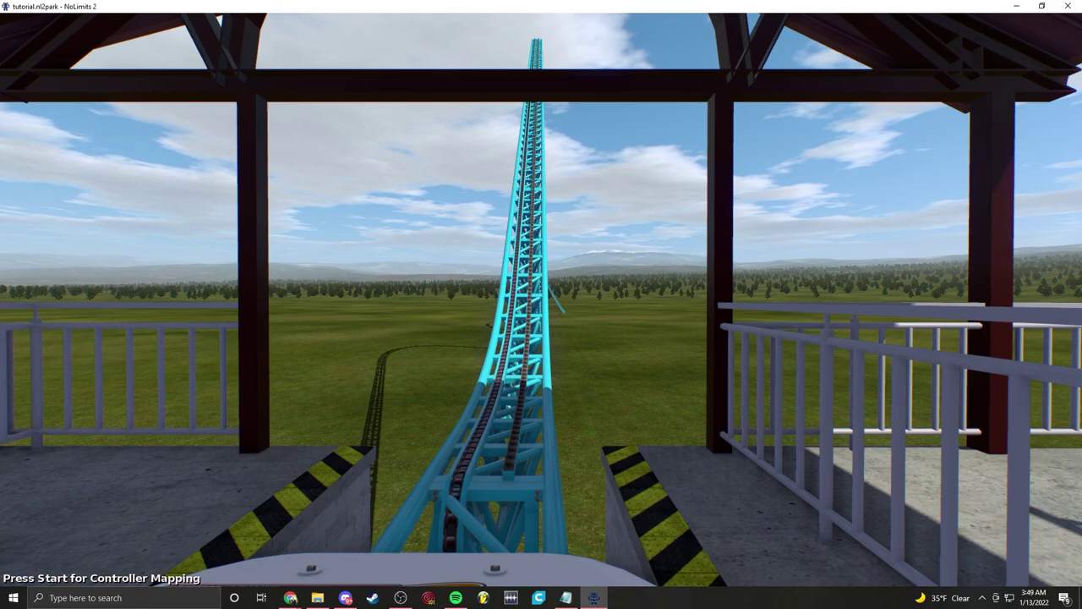
pyautogui.press('F2')
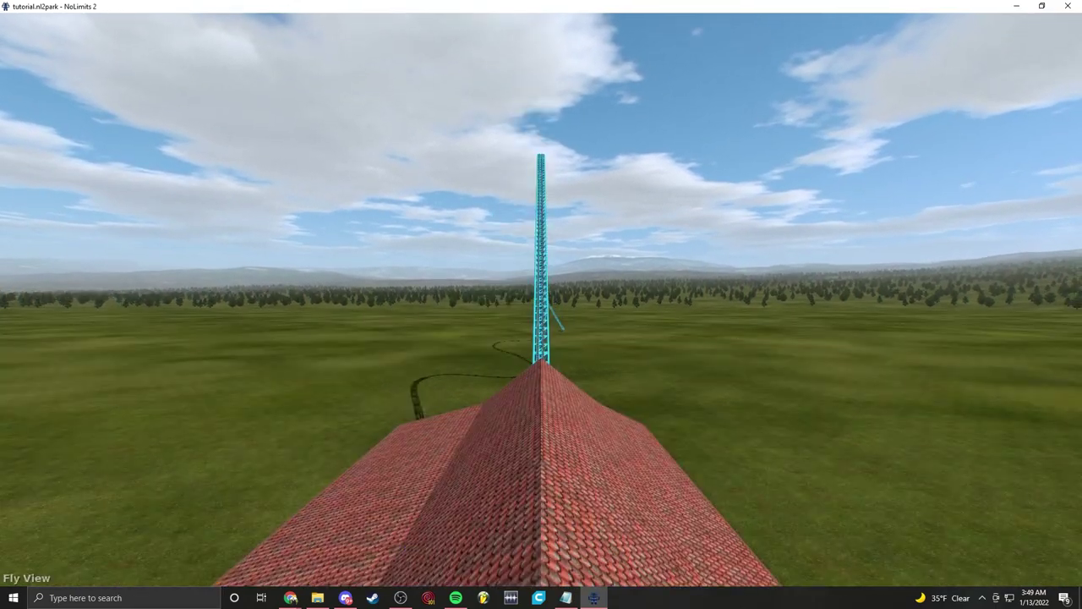
pyautogui.press('F4')
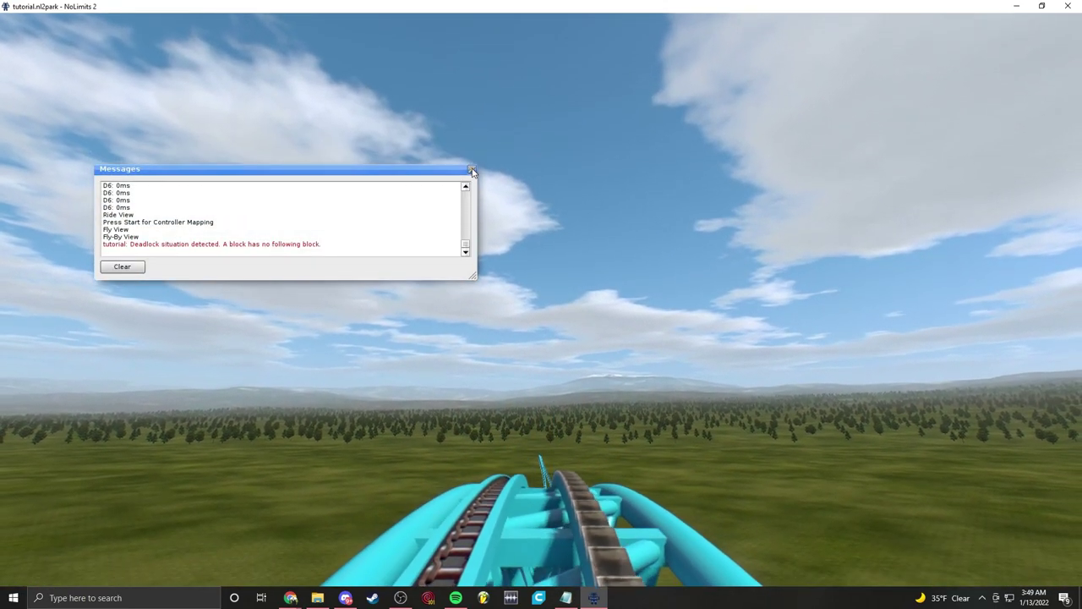
pyautogui.click(472, 171)
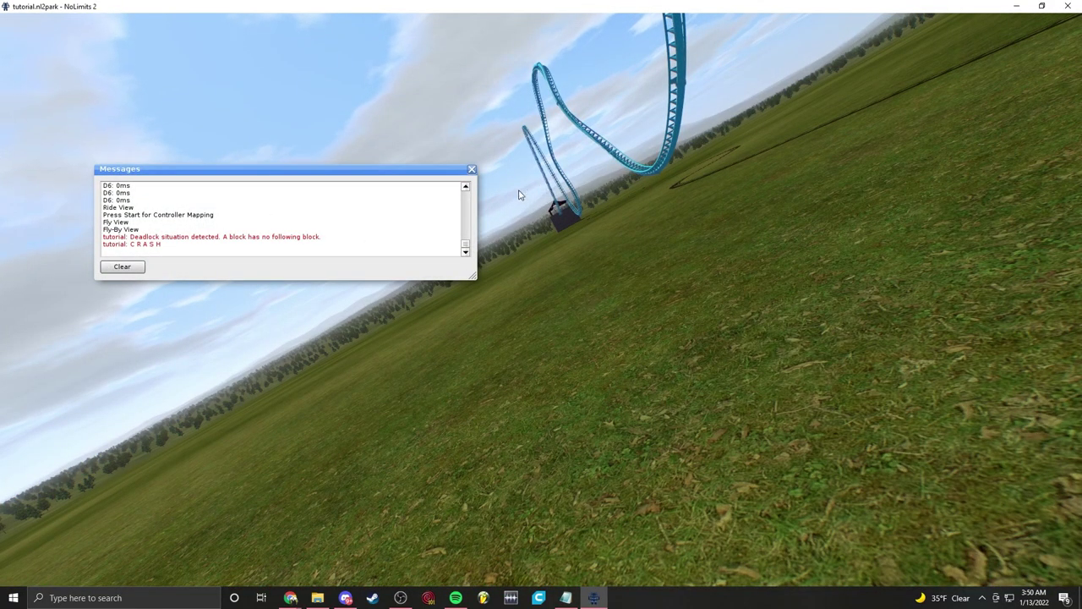
# Step: Switch to the target view and reset the coaster from its control panel
pyautogui.press('F3')
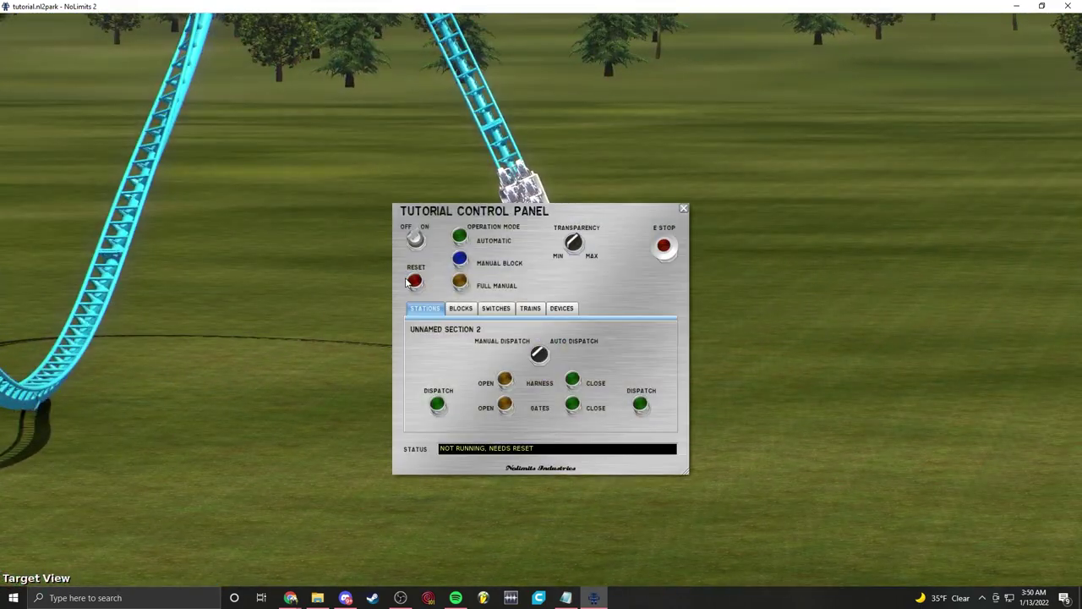
pyautogui.click(414, 282)
pyautogui.press('Tab')
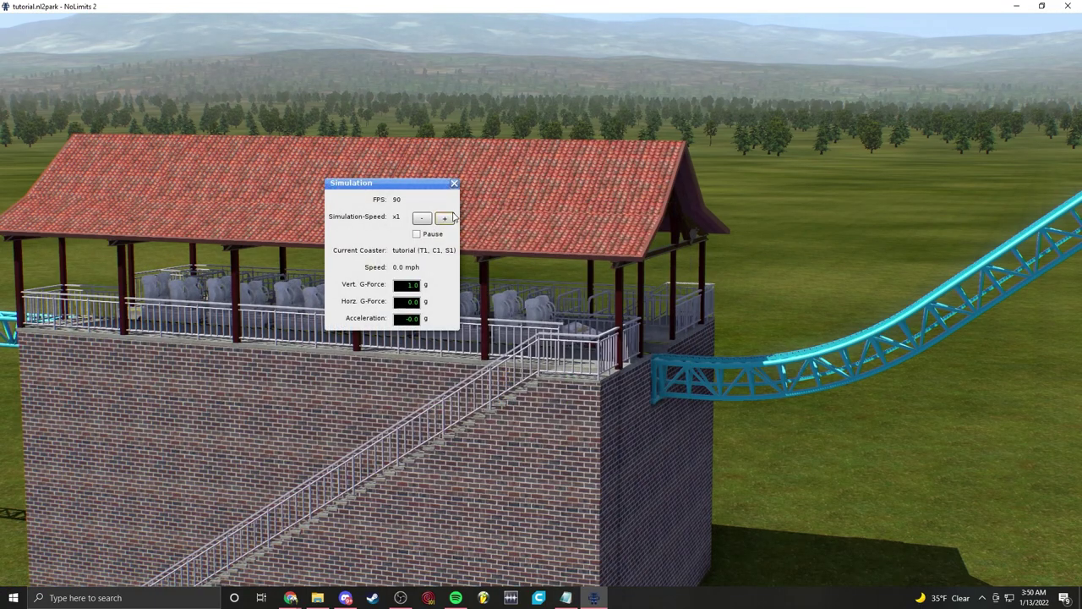
# Step: Speed the simulation up to x4 for the lift climb, return it to x1 and turn automatic zoom on
pyautogui.click(444, 218)
pyautogui.click(445, 218)
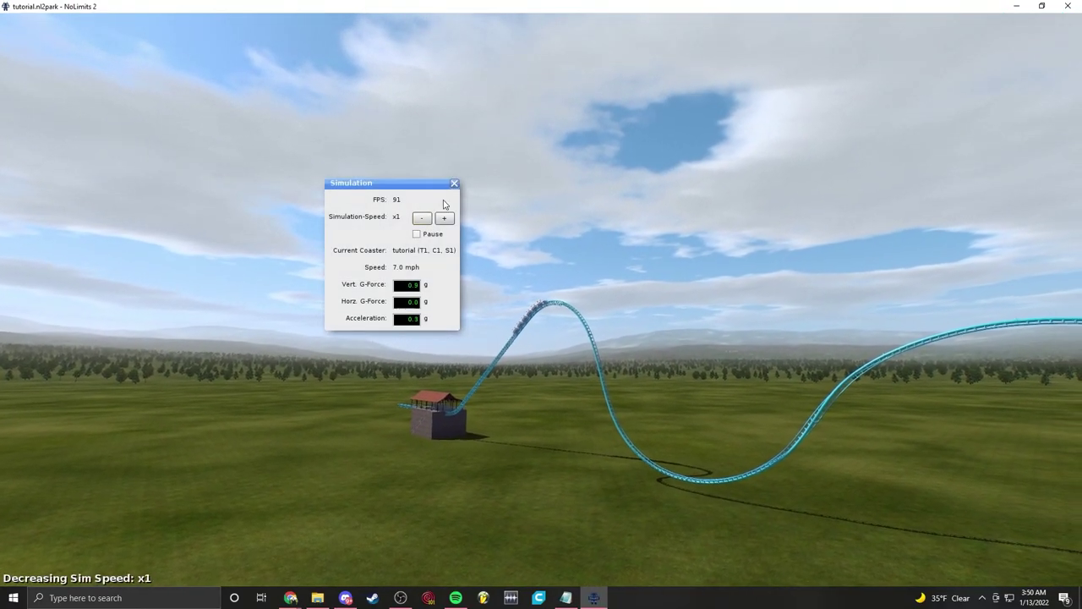
pyautogui.click(454, 183)
pyautogui.press('z')
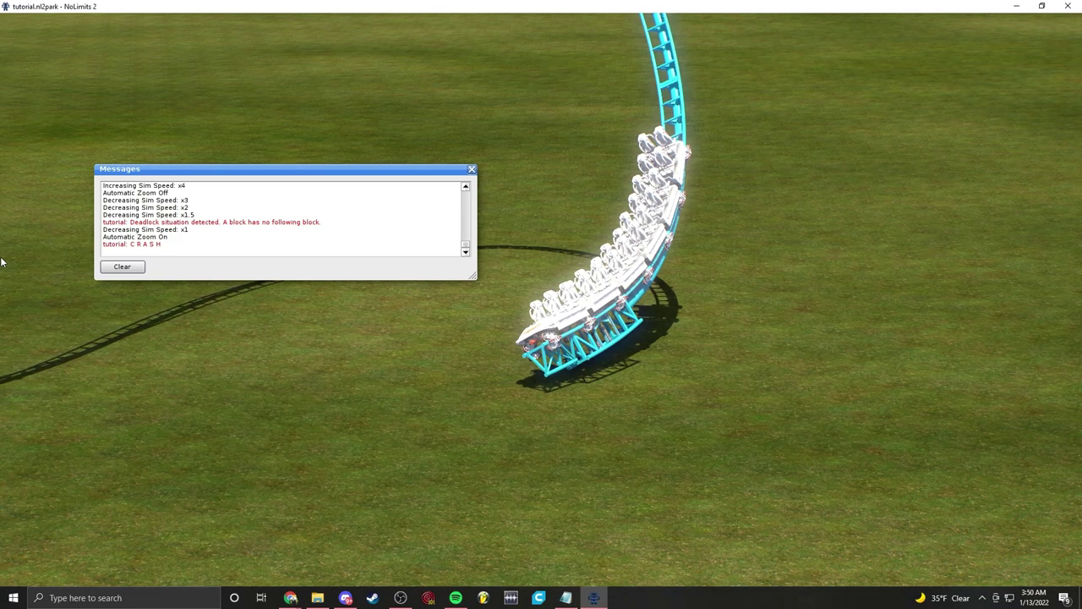
# Step: Close the simulation messages and return to the park editor
pyautogui.click(473, 169)
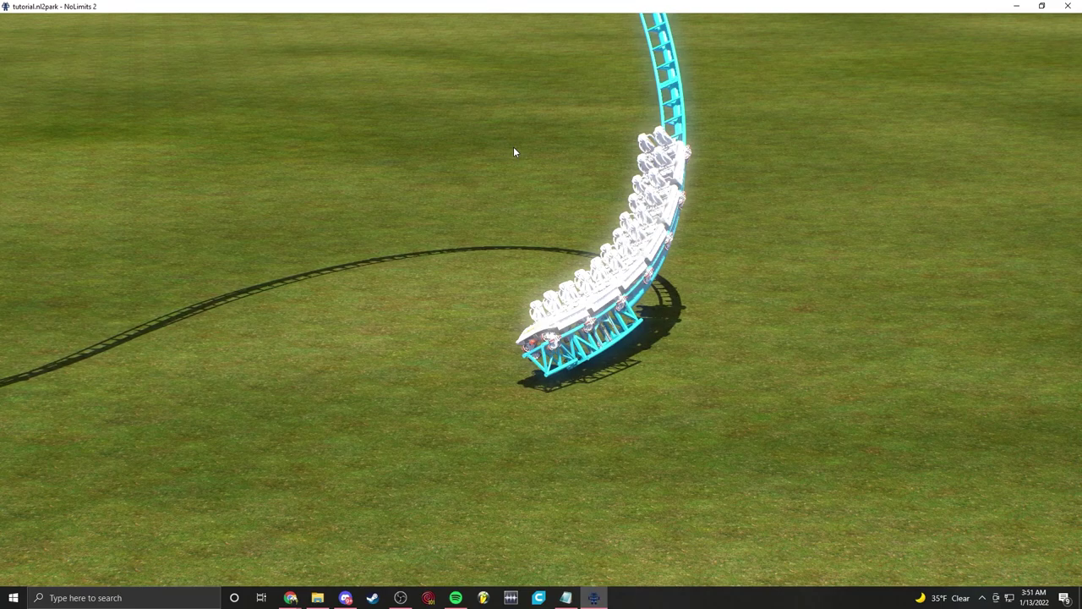
pyautogui.press('Escape')
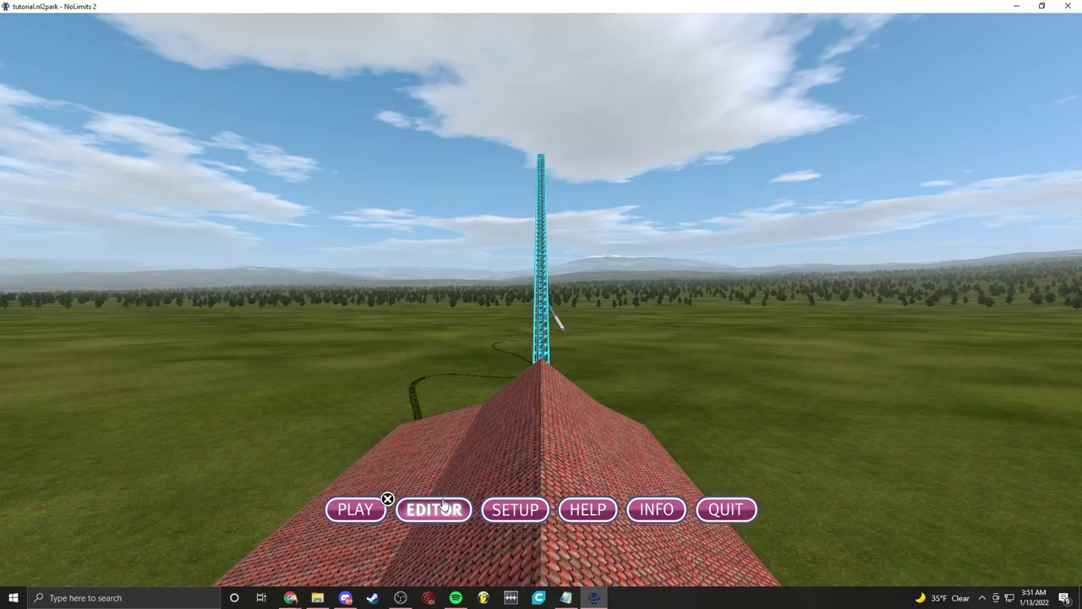
pyautogui.click(434, 509)
pyautogui.click(472, 170)
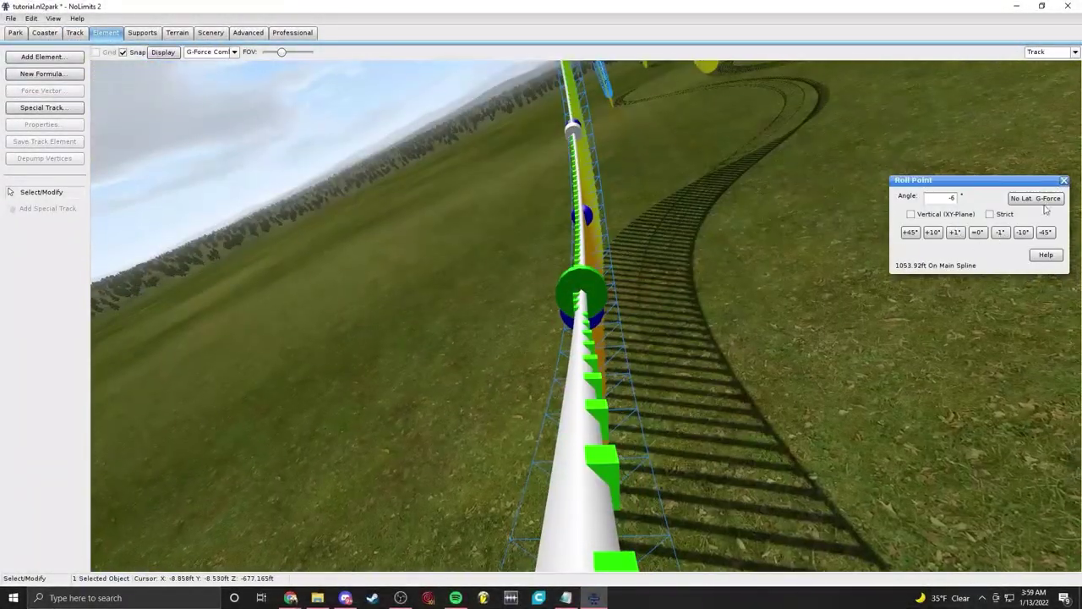
# Step: In the top view, make the vertex beside the roll point on the return track strict
pyautogui.click(1049, 52)
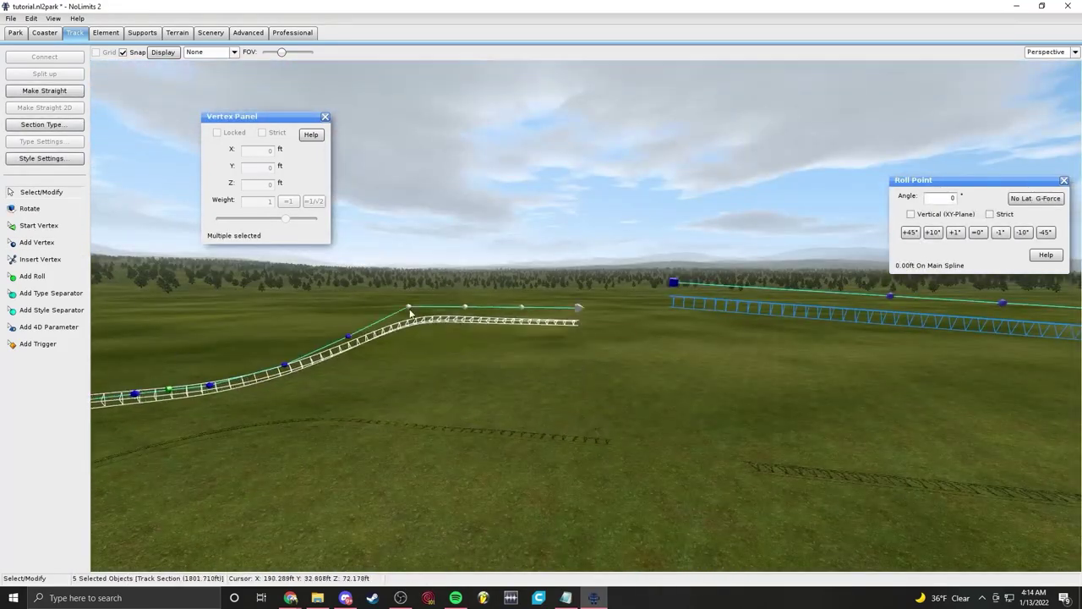
pyautogui.click(698, 381)
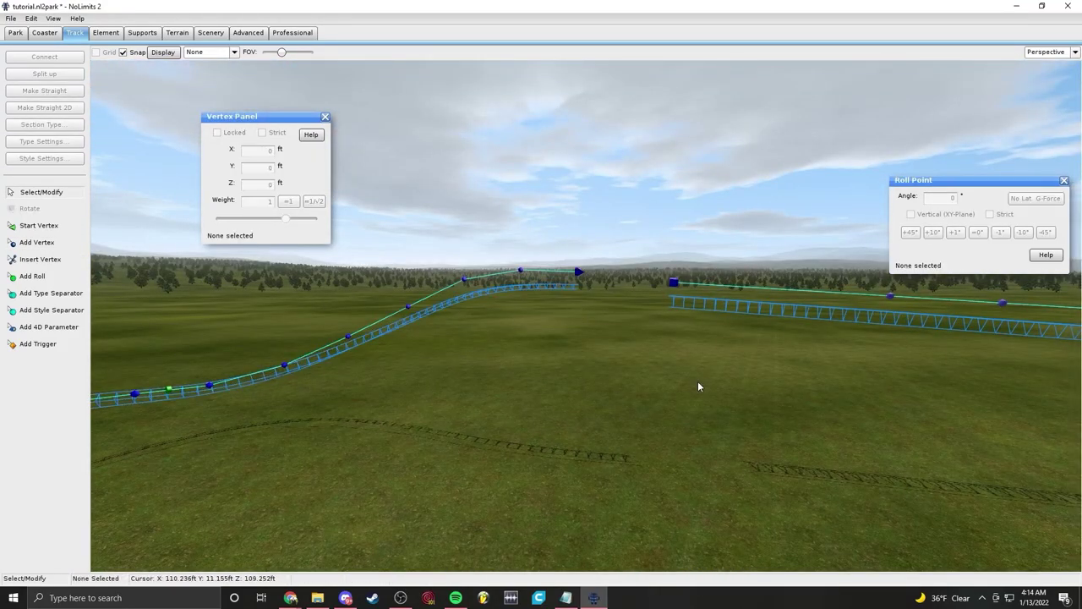
pyautogui.press('F2')
pyautogui.scroll(-3, 654, 444)
pyautogui.click(513, 366)
pyautogui.click(263, 133)
pyautogui.click(661, 398)
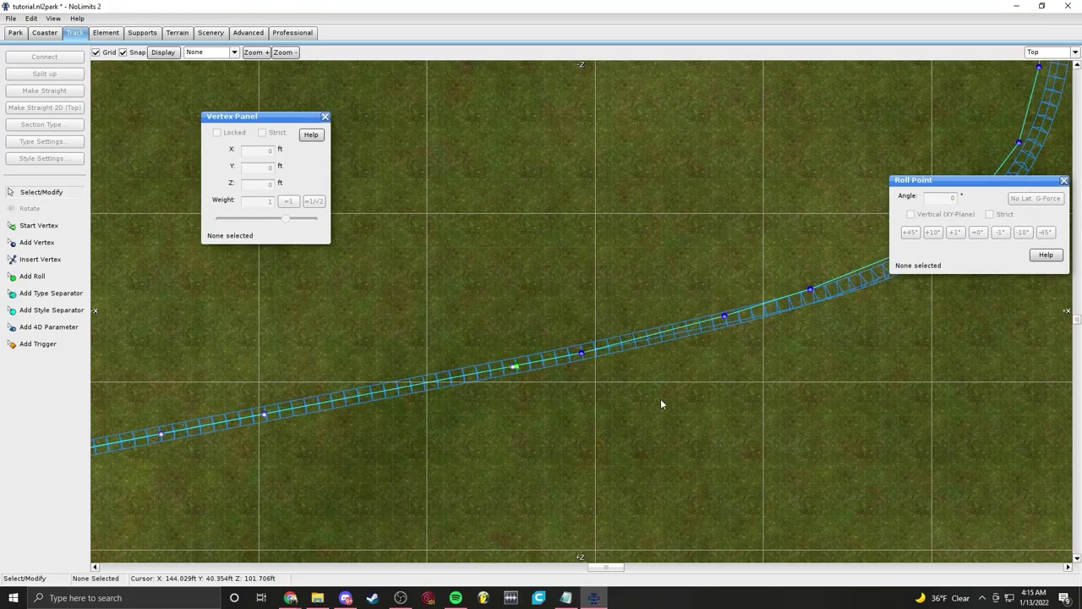
# Step: Return to the perspective view, select the curved section of the return track and depump its vertices
pyautogui.press('F1')
pyautogui.doubleClick(586, 320)
pyautogui.click(105, 33)
pyautogui.click(45, 159)
pyautogui.moveTo(127, 163); pyautogui.dragTo(150, 161, button='right')
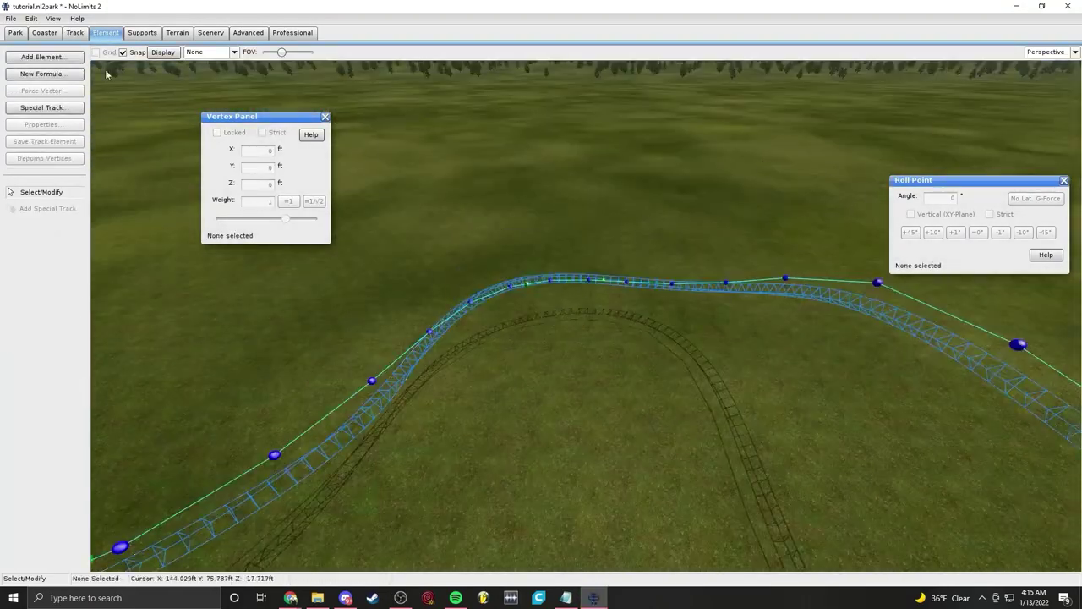
# Step: Add two roll points to the track, one on each side of the curve
pyautogui.click(75, 33)
pyautogui.click(32, 277)
pyautogui.click(352, 437)
pyautogui.click(909, 379)
pyautogui.click(41, 192)
# Step: Select the curve together with its new roll points and depump the vertices again
pyautogui.click(531, 297)
pyautogui.moveTo(157, 93); pyautogui.dragTo(933, 319)
pyautogui.click(105, 33)
pyautogui.click(45, 158)
# Step: Bank the curve's roll points from the track view, using an 11° angle and a -10° adjustment
pyautogui.press('F5')
pyautogui.click(568, 338)
pyautogui.click(956, 233)
pyautogui.click(933, 232)
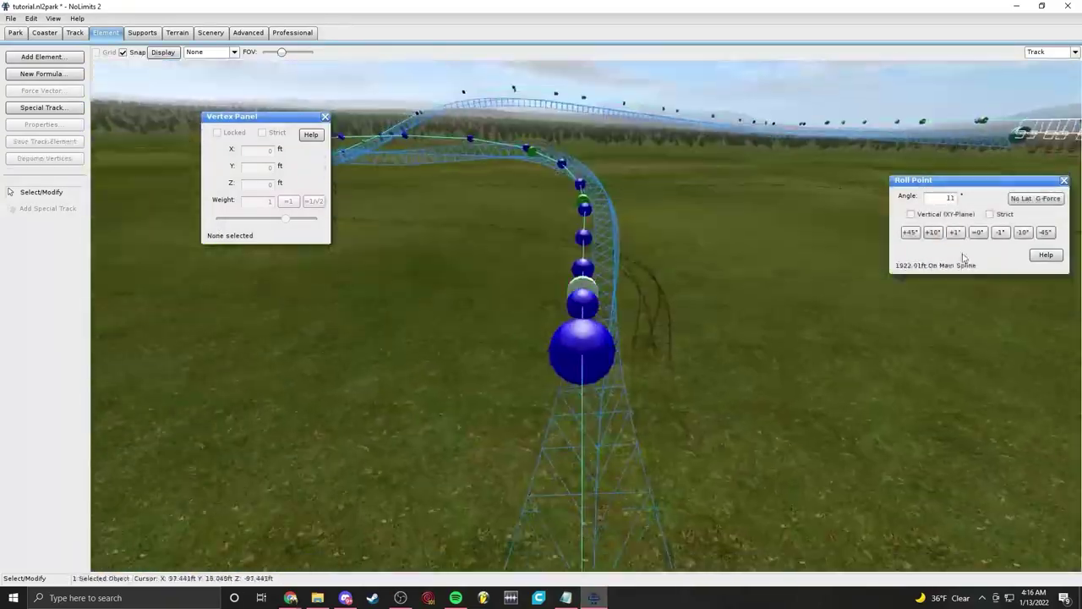
pyautogui.click(1023, 232)
# Step: Select the whole track, depump its vertices and return to the perspective view
pyautogui.hotkey('ctrl', 'a')
pyautogui.click(45, 158)
pyautogui.click(721, 305)
pyautogui.press('F1')
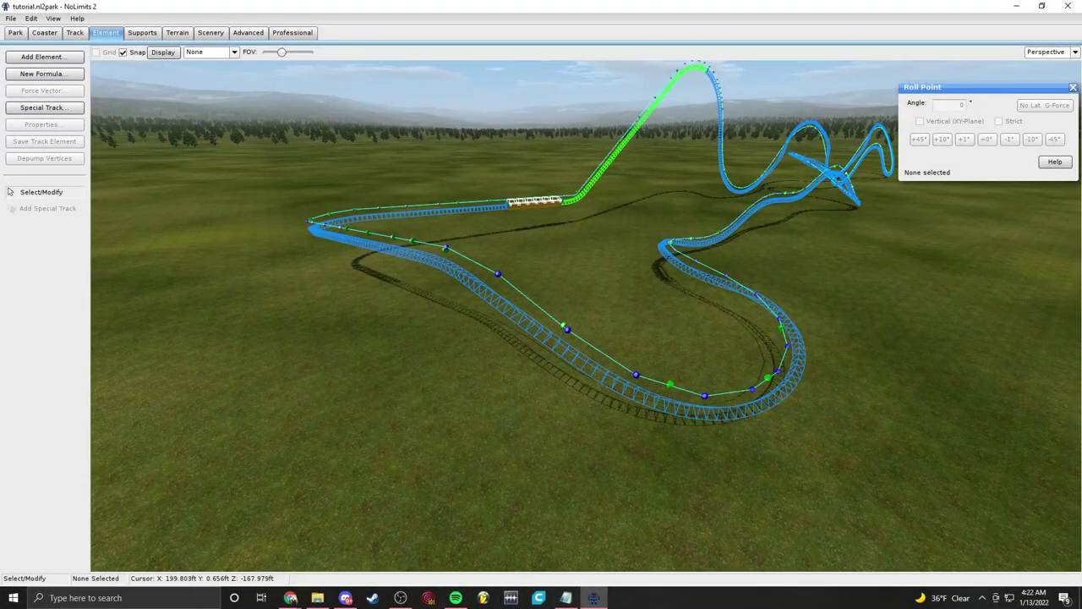
# Step: Look over the closed circuit and check the main track section's spine type in its segment style settings
pyautogui.moveTo(906, 269); pyautogui.dragTo(866, 330, button='right')
pyautogui.press('w')
pyautogui.press('w')
pyautogui.press('s')
pyautogui.press('a')
pyautogui.press('w')
pyautogui.press('s')
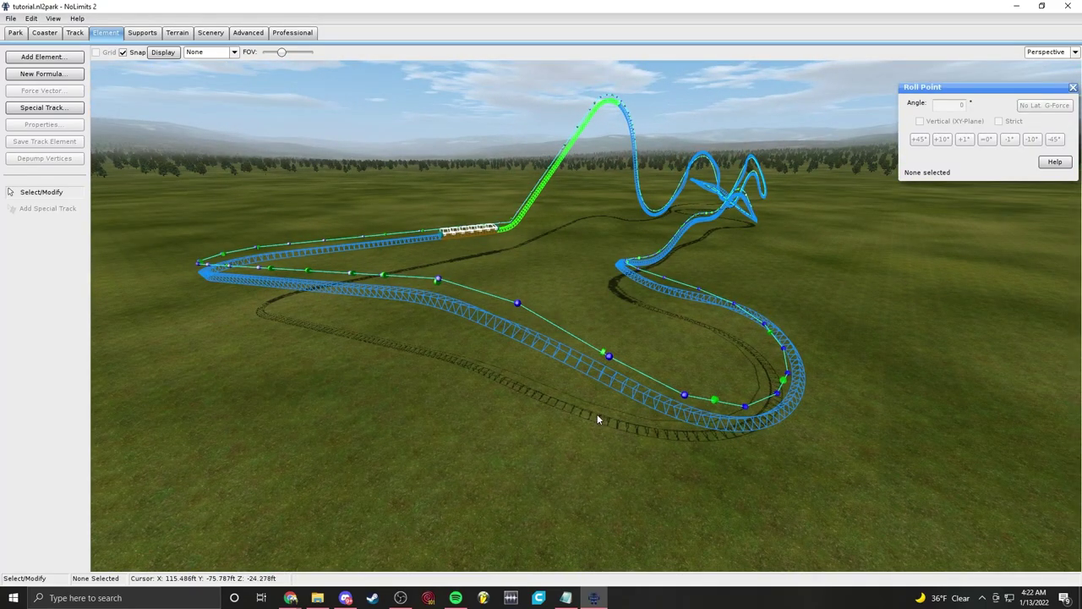
pyautogui.doubleClick(632, 389)
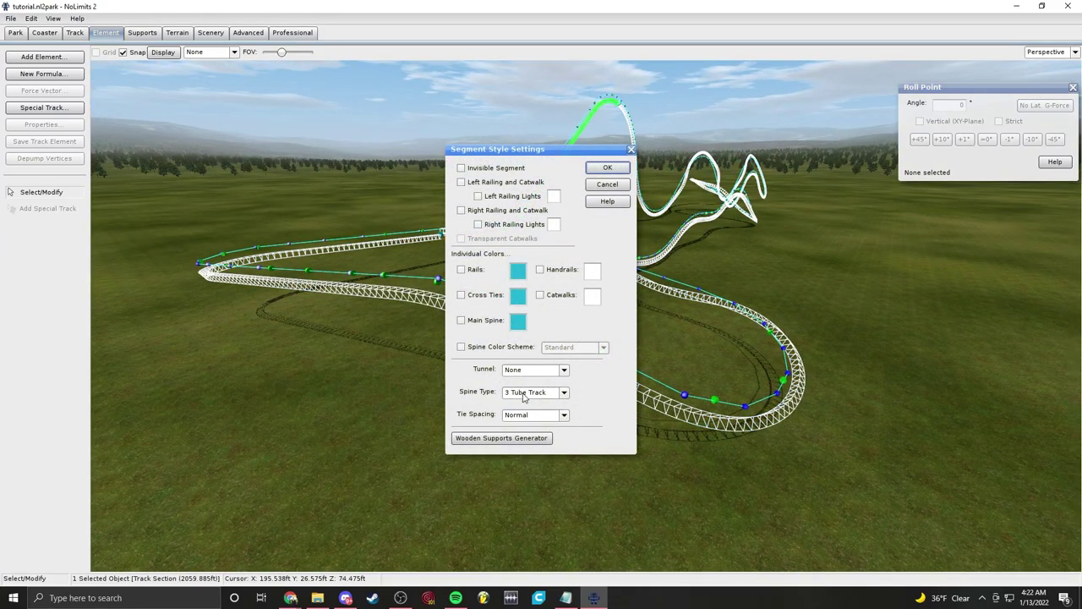
pyautogui.click(605, 168)
pyautogui.click(644, 406)
pyautogui.press('w')
pyautogui.moveTo(644, 406); pyautogui.dragTo(712, 374, button='right')
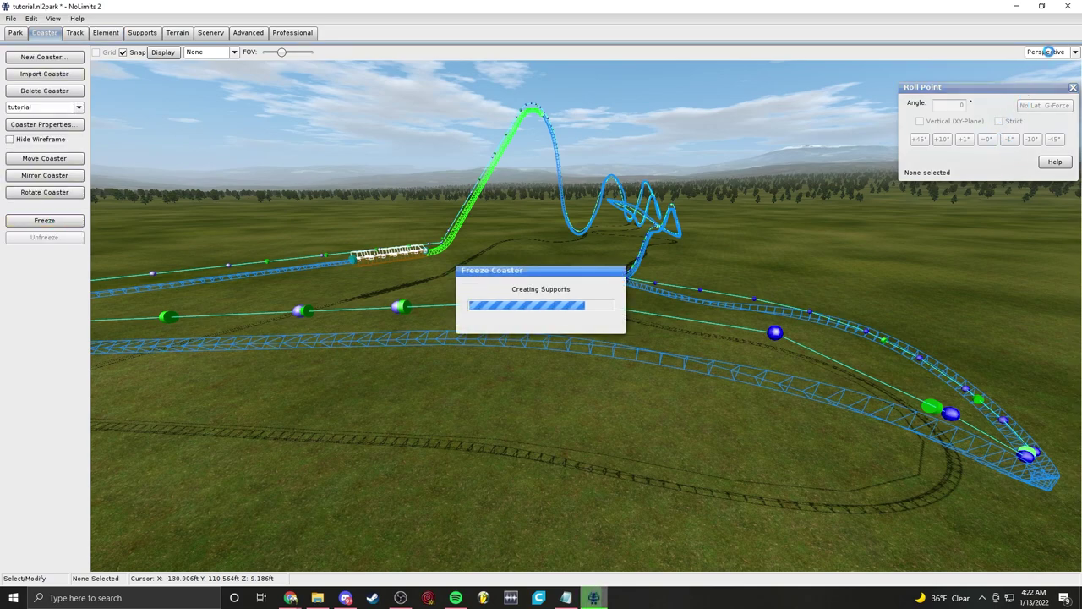
# Step: Inspect the frozen coaster in the track view, return to the perspective view and unfreeze it
pyautogui.click(1049, 51)
pyautogui.click(1045, 117)
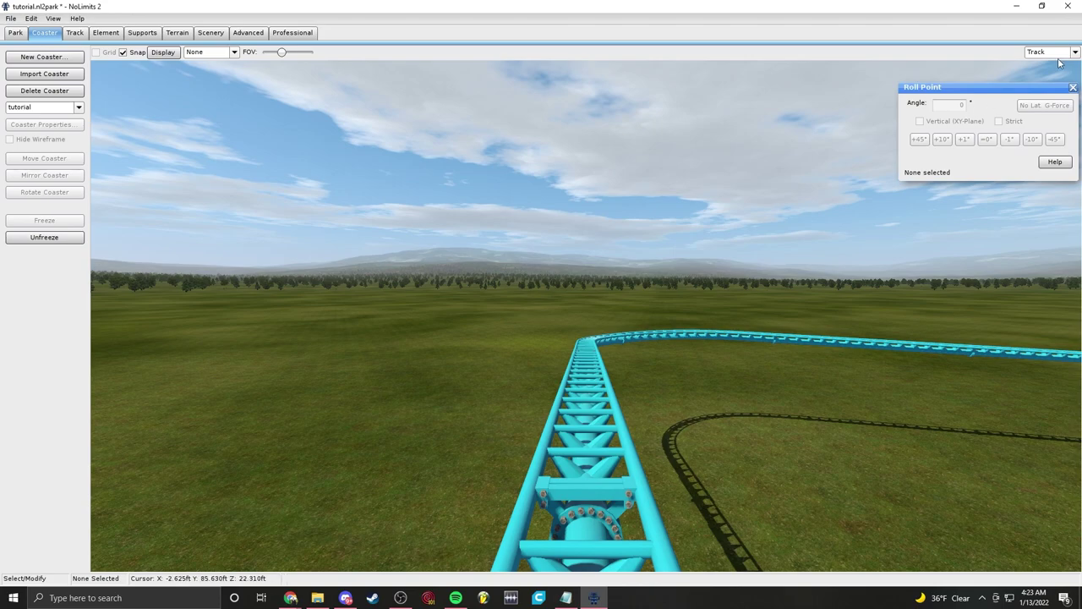
pyautogui.click(1056, 110)
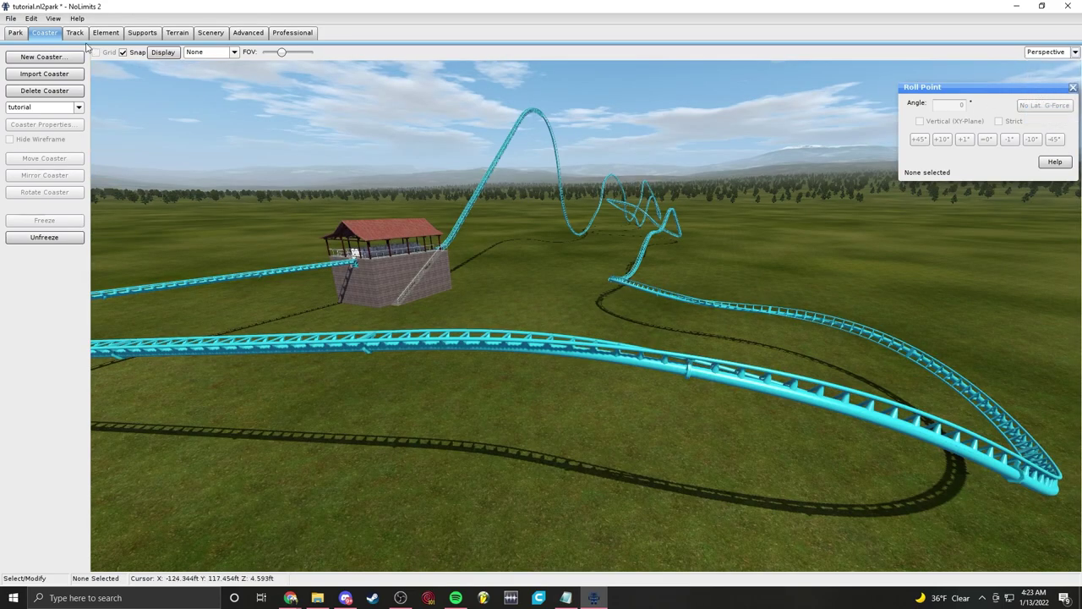
pyautogui.click(44, 238)
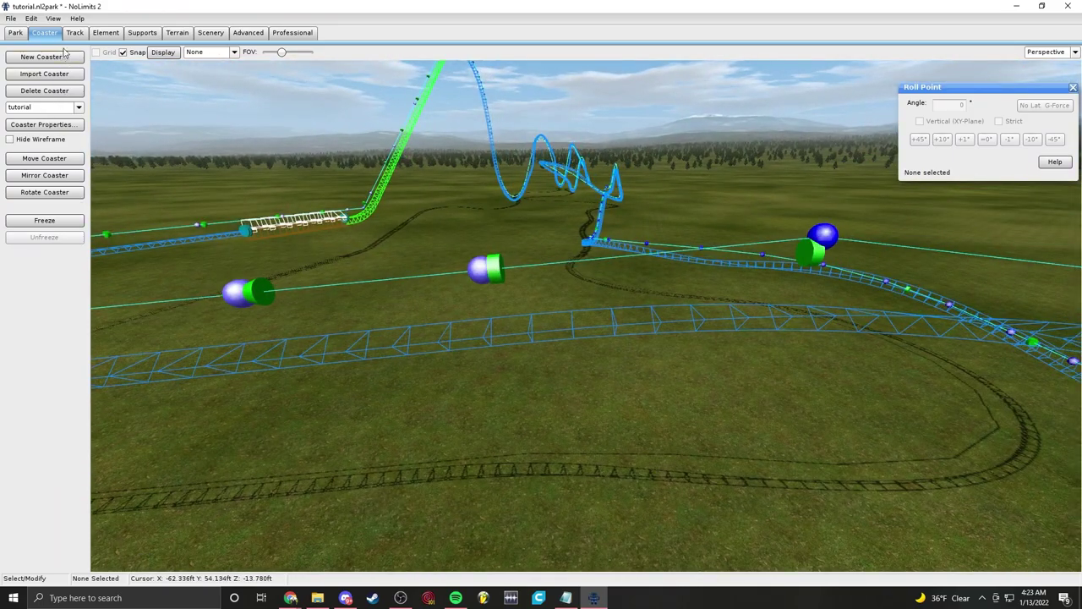
# Step: Add a type separator to the main track section near the start of the final straight
pyautogui.scroll(-3, 556, 467)
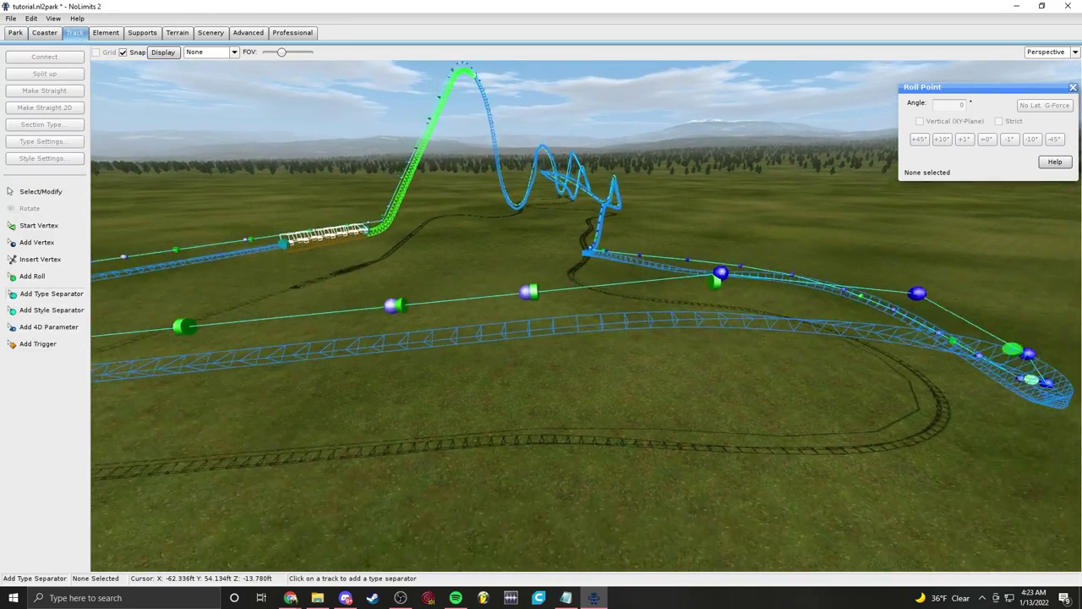
pyautogui.moveTo(557, 369); pyautogui.dragTo(651, 423, button='right')
pyautogui.scroll(-4, 558, 339)
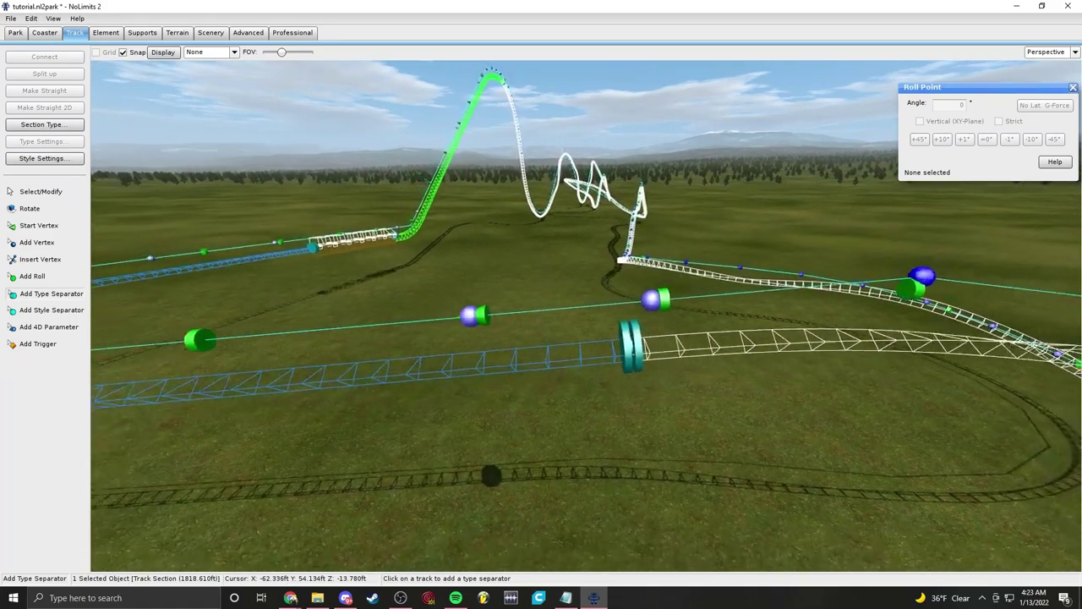
pyautogui.click(52, 194)
# Step: Check the settings of the vertex just past the new type separator and look along the run to the final turn
pyautogui.moveTo(473, 338); pyautogui.dragTo(389, 338, button='right')
pyautogui.moveTo(679, 320); pyautogui.dragTo(612, 320, button='right')
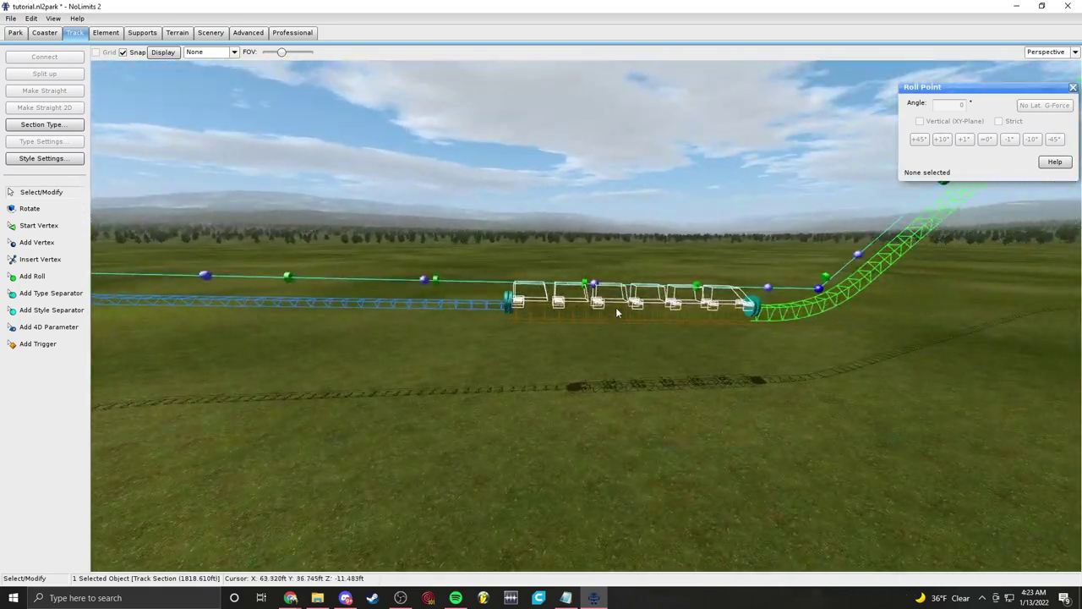
pyautogui.moveTo(596, 284); pyautogui.dragTo(263, 283, button='right')
pyautogui.click(402, 314)
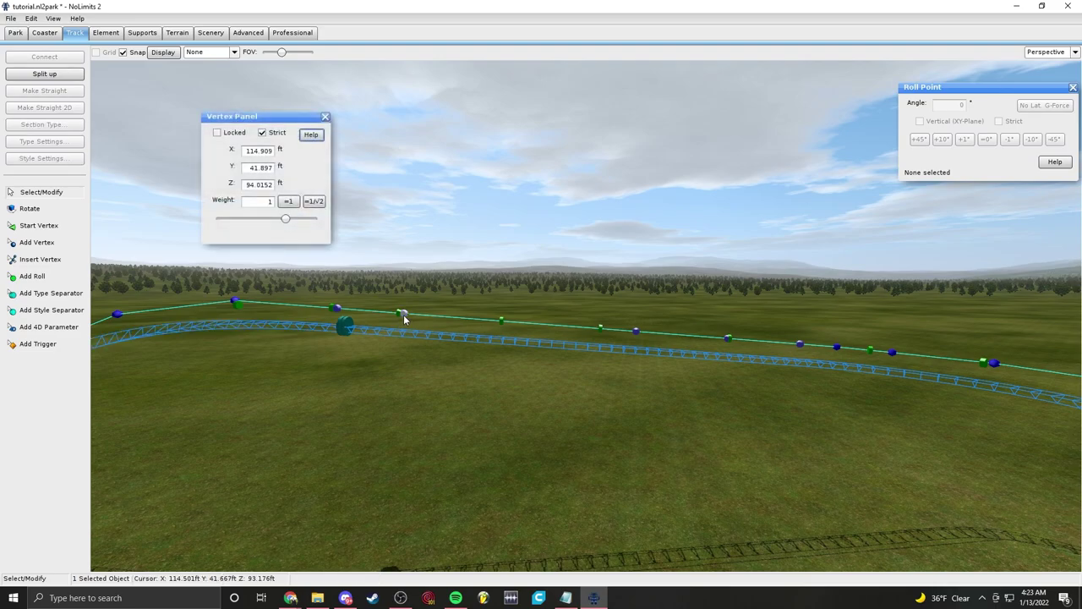
pyautogui.moveTo(521, 263); pyautogui.dragTo(525, 372, button='right')
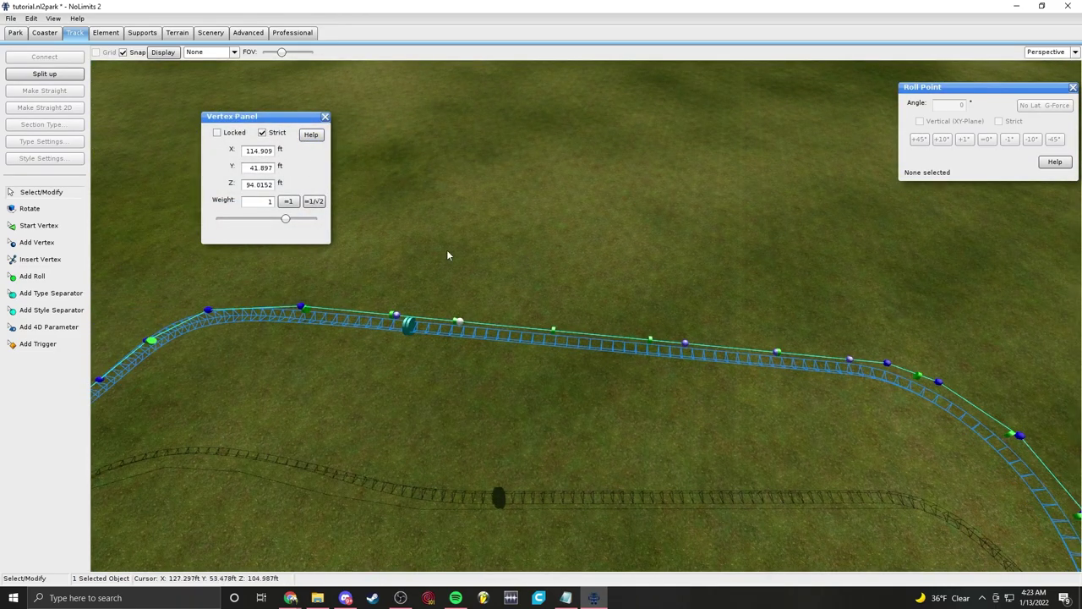
pyautogui.click(701, 276)
pyautogui.moveTo(702, 275); pyautogui.dragTo(651, 287, button='right')
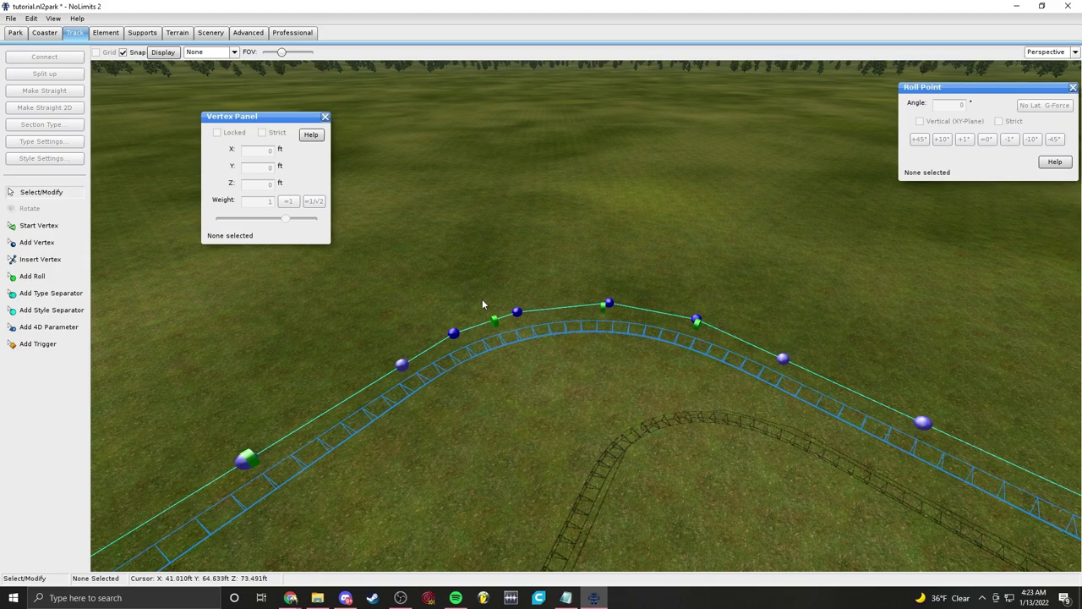
# Step: Select the vertices and roll points of the final turn before the station and depump them
pyautogui.moveTo(573, 324); pyautogui.dragTo(716, 424)
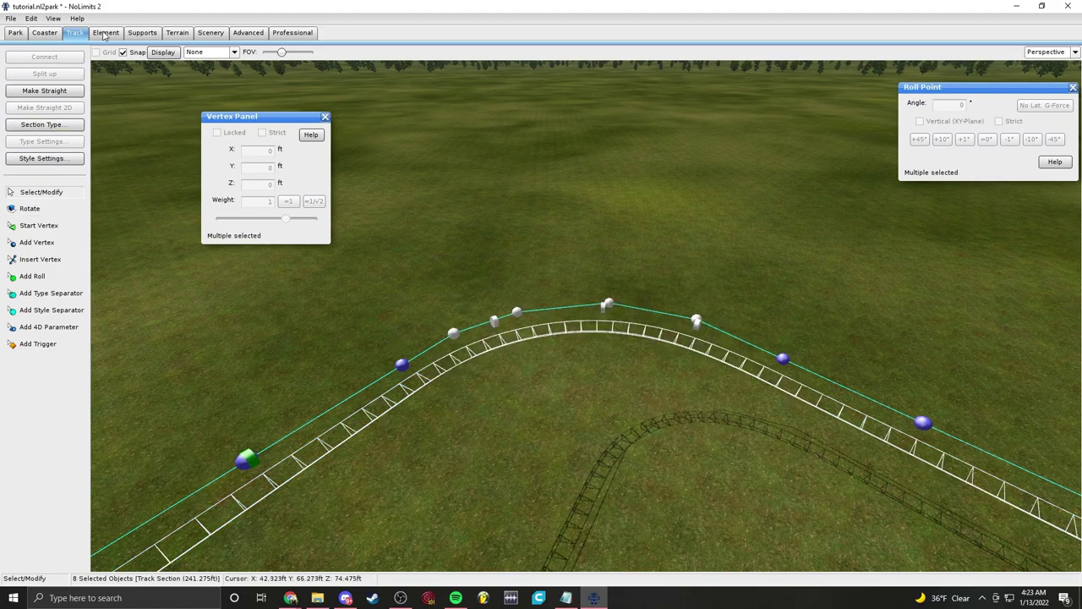
pyautogui.click(759, 181)
pyautogui.moveTo(760, 181); pyautogui.dragTo(729, 198, button='right')
pyautogui.press('w')
pyautogui.press('w')
pyautogui.press('s')
pyautogui.press('d')
pyautogui.press('a')
pyautogui.press('d')
pyautogui.press('w')
pyautogui.press('s')
pyautogui.press('s')
pyautogui.press('s')
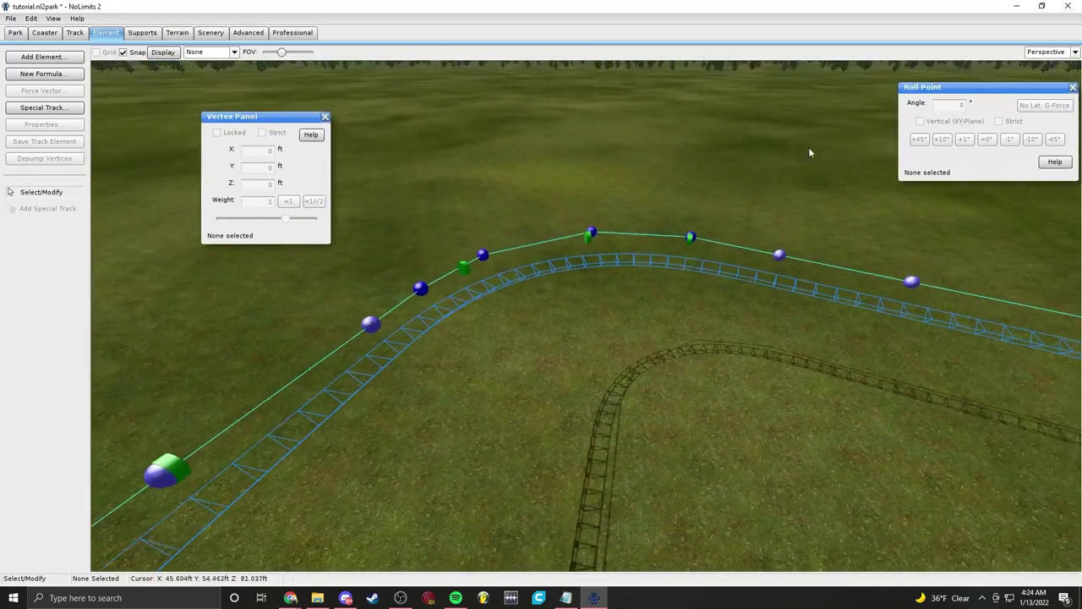
# Step: In the top view, select the final turn's vertices and roll points and nudge them toward +X until the straight lines up with the station
pyautogui.click(1045, 66)
pyautogui.scroll(-2, 516, 330)
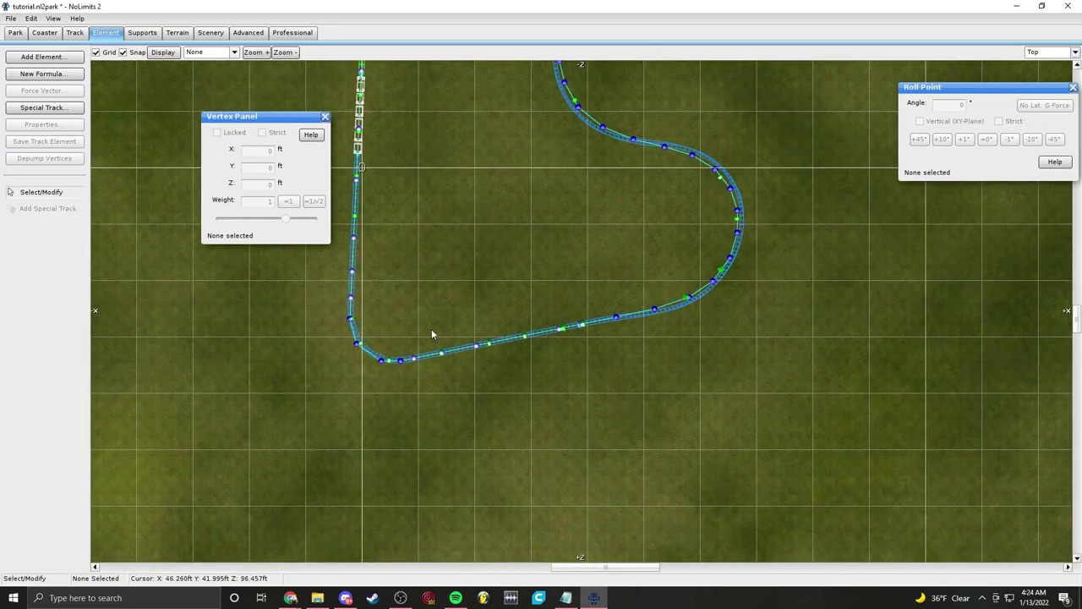
pyautogui.moveTo(386, 306); pyautogui.dragTo(505, 320, button='right')
pyautogui.scroll(1, 543, 326)
pyautogui.moveTo(436, 315); pyautogui.dragTo(485, 294, button='right')
pyautogui.scroll(2, 469, 309)
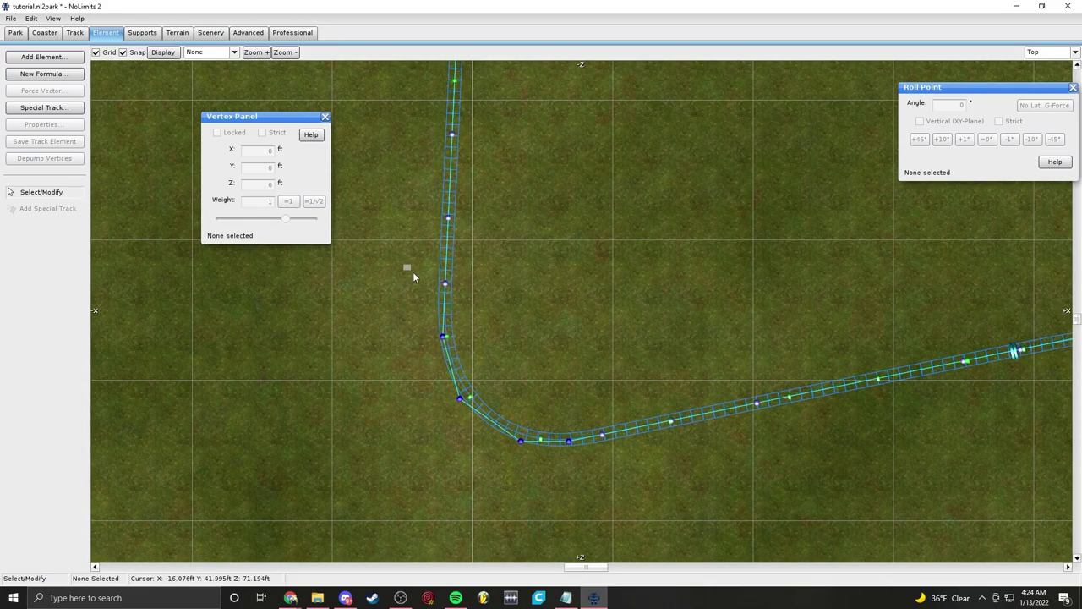
pyautogui.moveTo(609, 465); pyautogui.dragTo(624, 487)
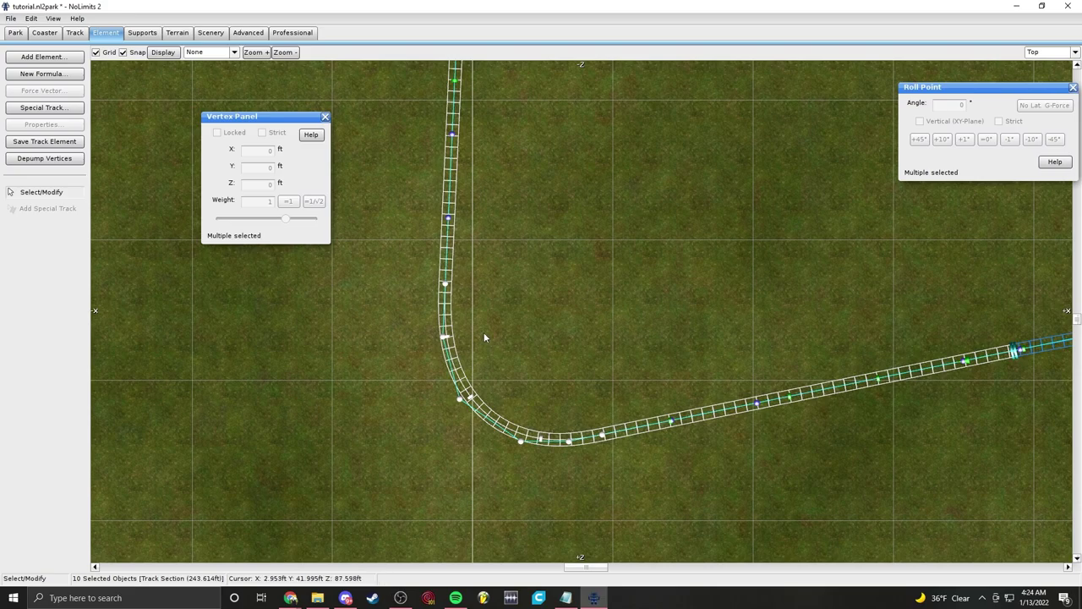
pyautogui.scroll(3, 510, 312)
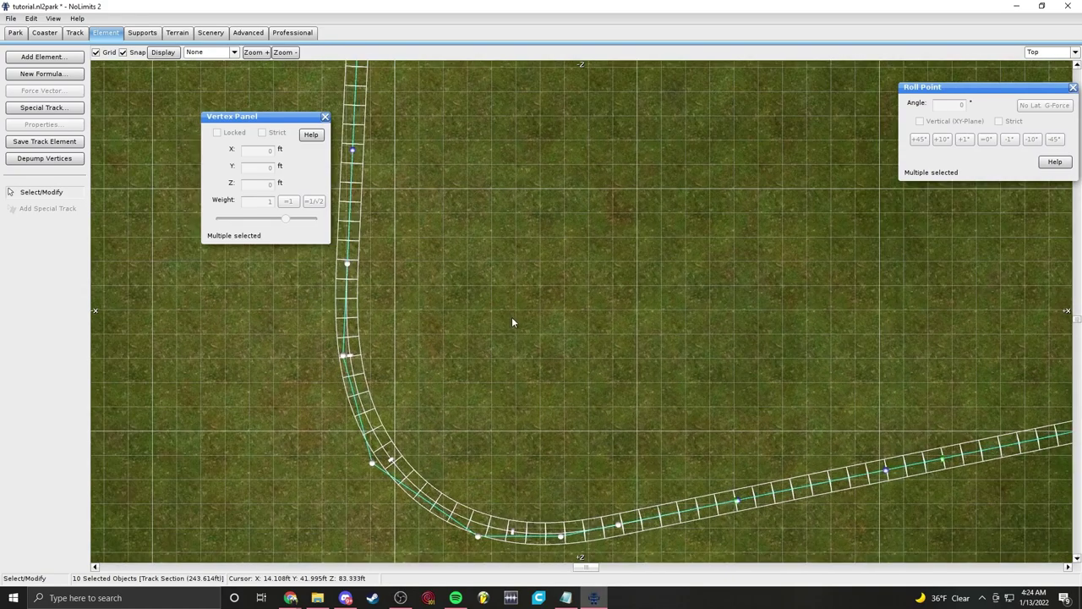
pyautogui.moveTo(498, 298); pyautogui.dragTo(621, 325, button='right')
pyautogui.press('Right')
pyautogui.press('Right')
pyautogui.press('Right')
pyautogui.press('Right')
pyautogui.press('Right')
pyautogui.press('Right')
pyautogui.press('Right')
pyautogui.press('Right')
pyautogui.press('Right')
pyautogui.press('Right')
pyautogui.press('Right')
pyautogui.press('Right')
pyautogui.press('Right')
pyautogui.press('Right')
pyautogui.press('Right')
pyautogui.press('Right')
pyautogui.press('Right')
pyautogui.press('Right')
pyautogui.press('Right')
pyautogui.press('Right')
pyautogui.press('Right')
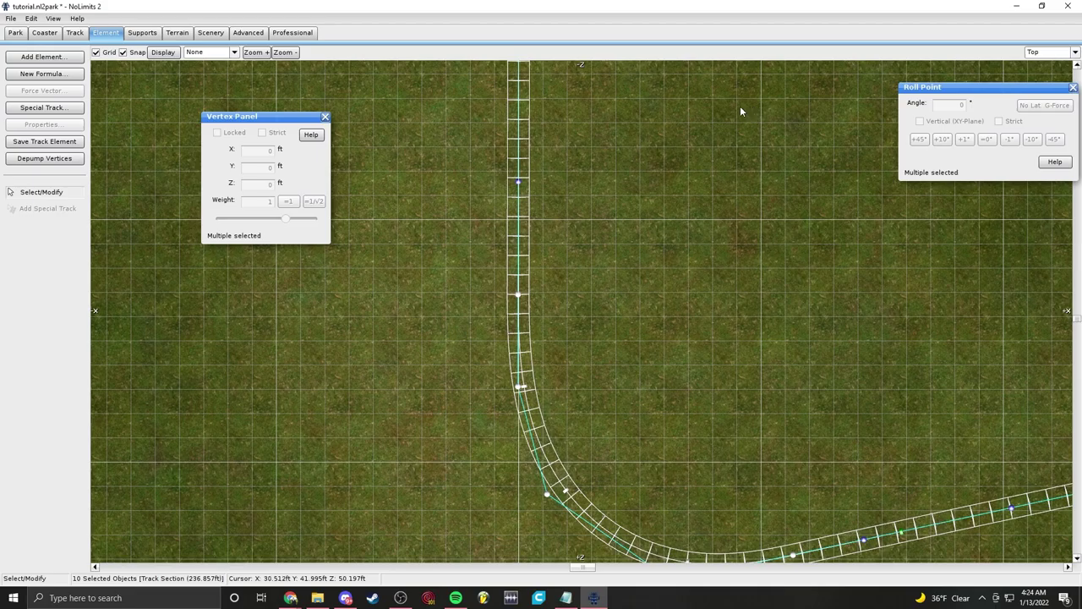
pyautogui.scroll(-4, 746, 110)
pyautogui.moveTo(669, 187); pyautogui.dragTo(628, 386, button='right')
pyautogui.click(687, 314)
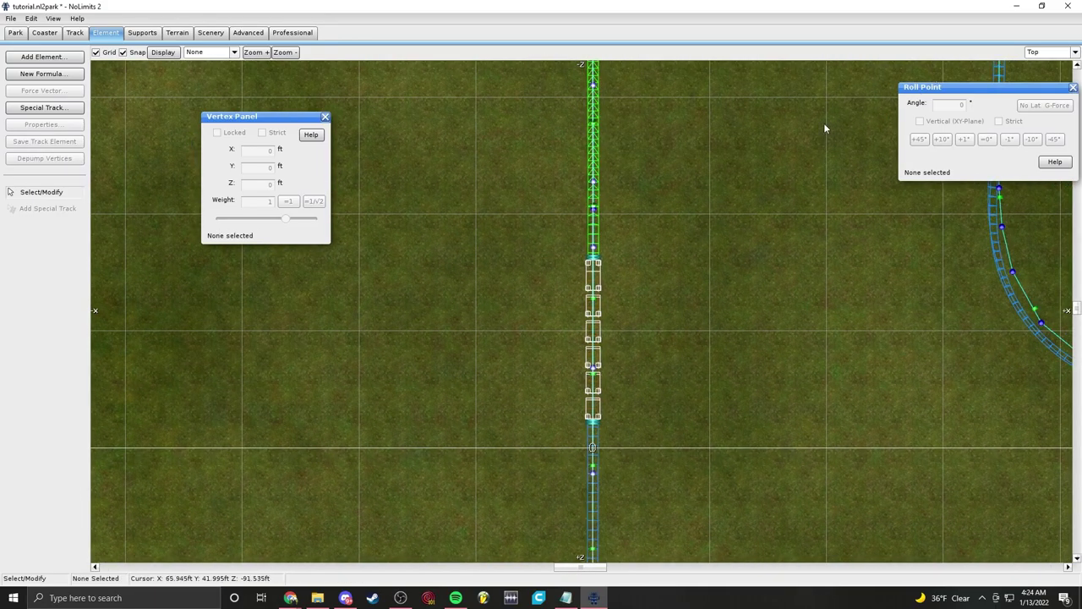
# Step: Reselect the final turn's points and fine-tune their sideways alignment against the station and lift track
pyautogui.scroll(3, 711, 248)
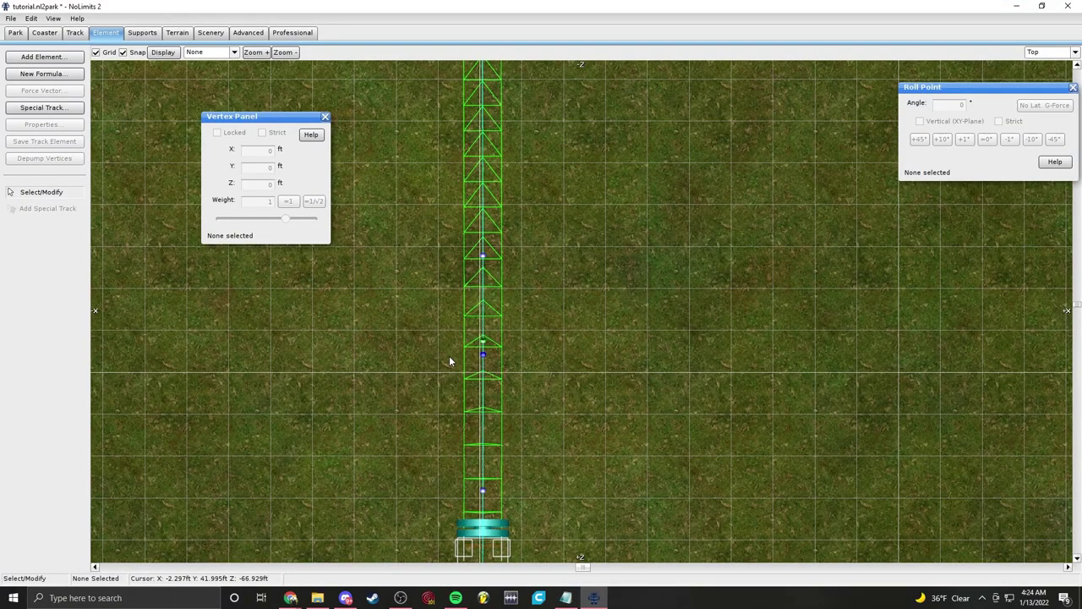
pyautogui.scroll(-5, 558, 401)
pyautogui.moveTo(699, 495); pyautogui.dragTo(671, 334, button='right')
pyautogui.moveTo(457, 350); pyautogui.dragTo(645, 534)
pyautogui.moveTo(569, 186); pyautogui.dragTo(692, 488, button='right')
pyautogui.scroll(4, 700, 312)
pyautogui.scroll(-3, 621, 274)
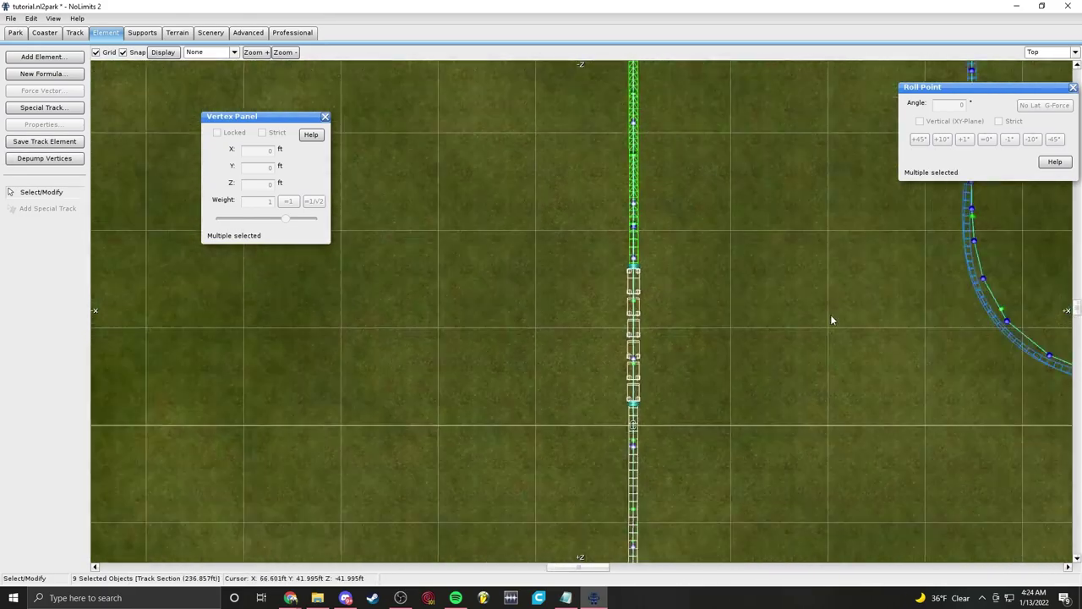
pyautogui.moveTo(830, 299); pyautogui.dragTo(660, 121, button='right')
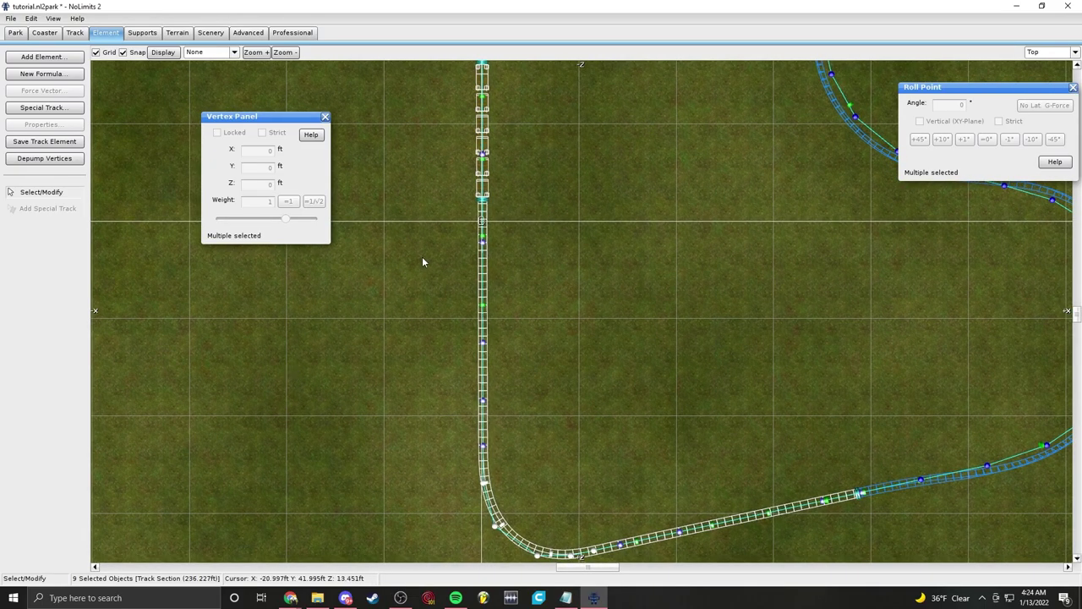
pyautogui.moveTo(419, 260); pyautogui.dragTo(444, 403, button='right')
pyautogui.scroll(6, 544, 196)
pyautogui.moveTo(441, 66); pyautogui.dragTo(665, 407, button='right')
pyautogui.scroll(2, 620, 334)
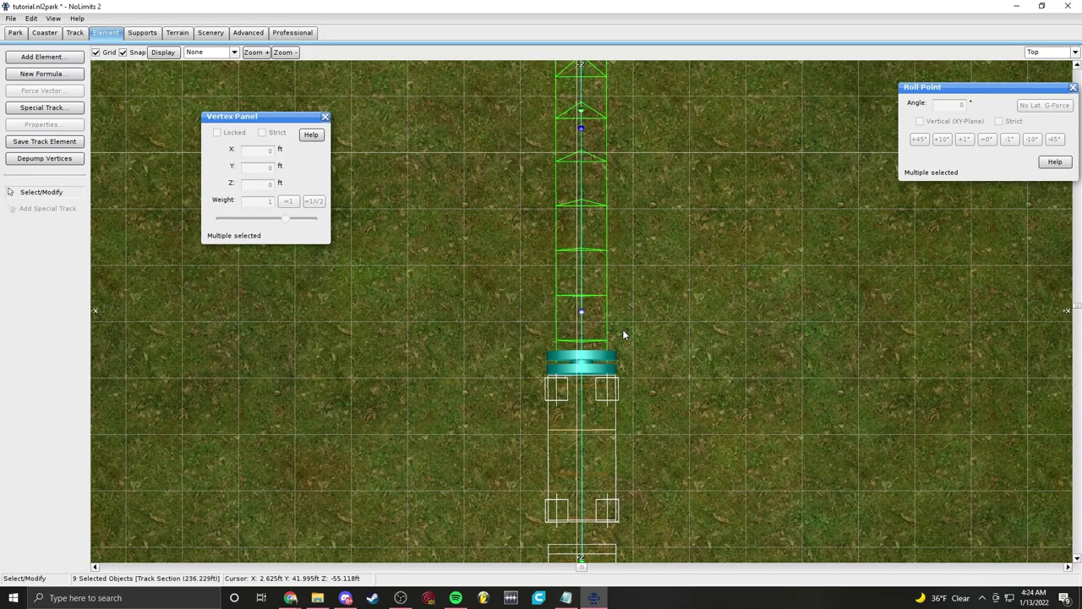
pyautogui.moveTo(754, 431); pyautogui.dragTo(751, 151, button='right')
pyautogui.moveTo(719, 461); pyautogui.dragTo(690, 215, button='right')
pyautogui.moveTo(698, 483); pyautogui.dragTo(667, 237, button='right')
pyautogui.moveTo(632, 499); pyautogui.dragTo(640, 186, button='right')
pyautogui.moveTo(642, 432); pyautogui.dragTo(715, 292, button='right')
pyautogui.press('Left')
pyautogui.press('Right')
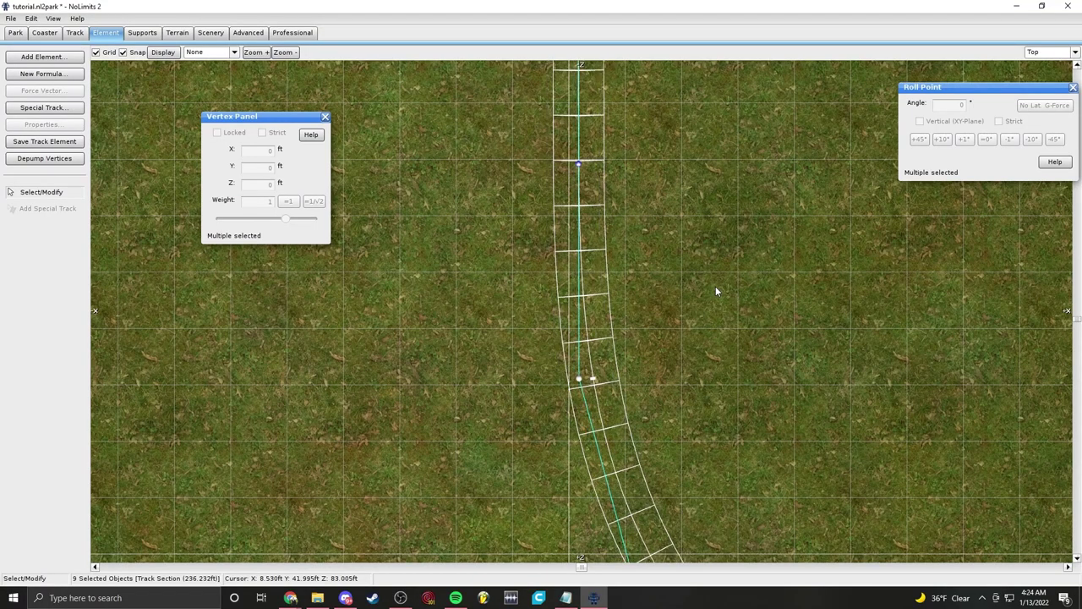
pyautogui.click(716, 288)
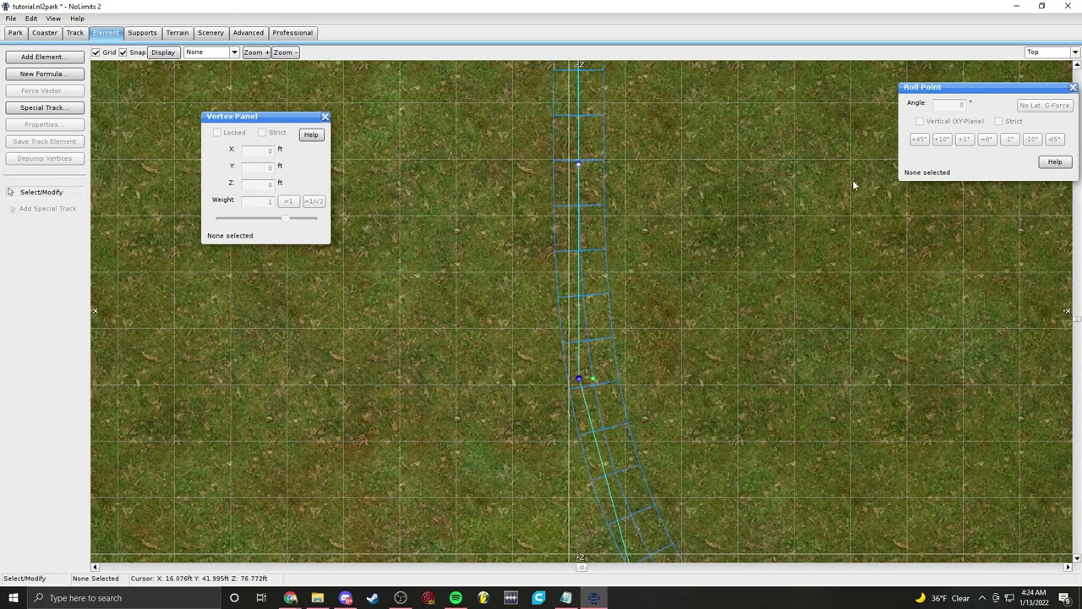
# Step: Inspect the realigned final turn from the track view and return to the perspective view
pyautogui.click(1041, 117)
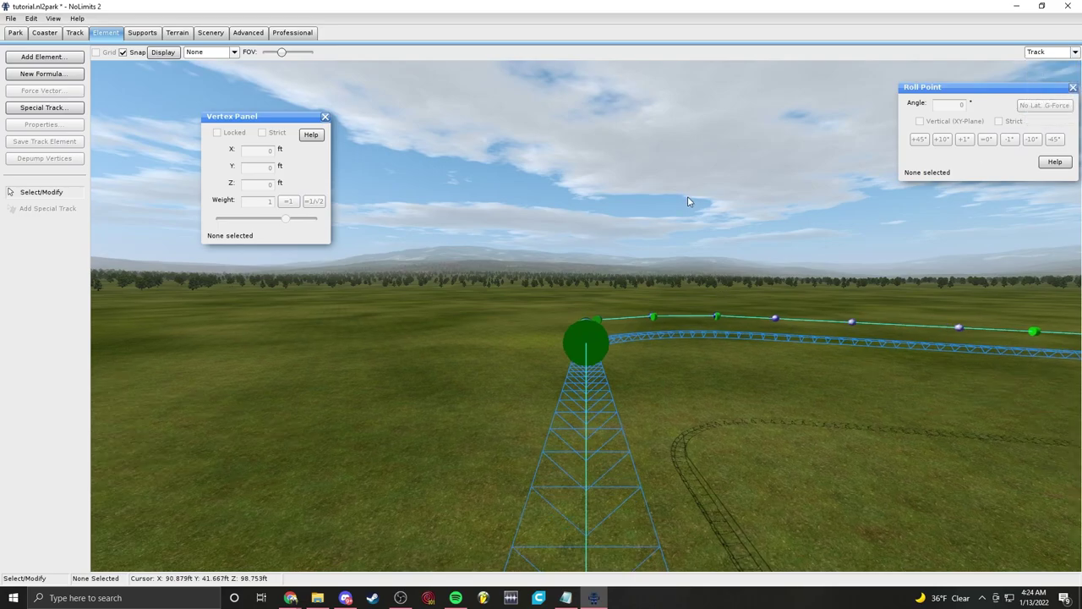
pyautogui.scroll(10, 688, 222)
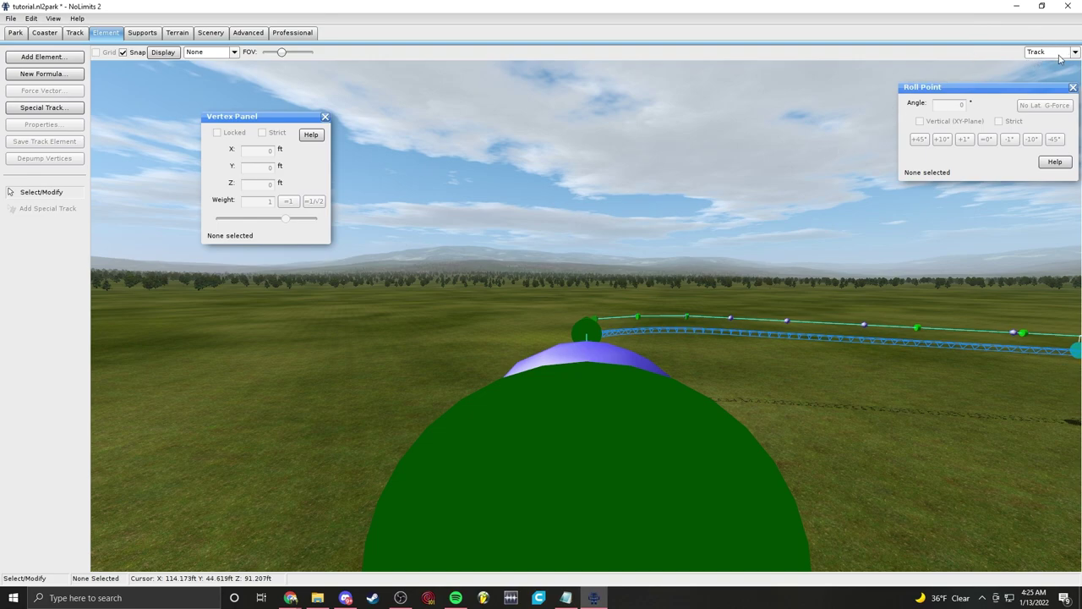
pyautogui.click(1045, 110)
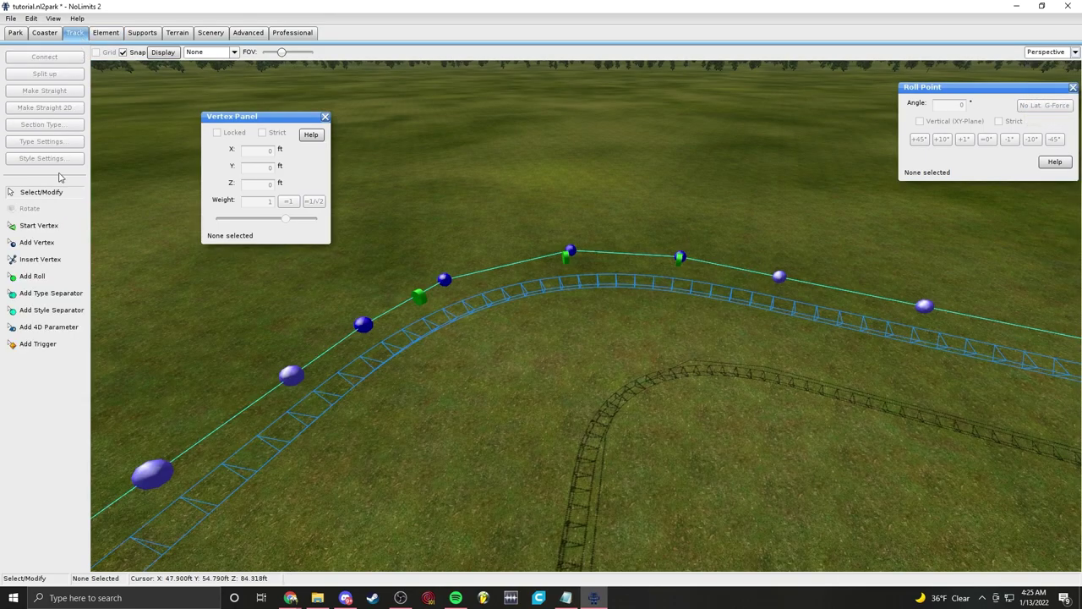
# Step: Add type separators at the entry and exit of the final turn before the station
pyautogui.click(51, 293)
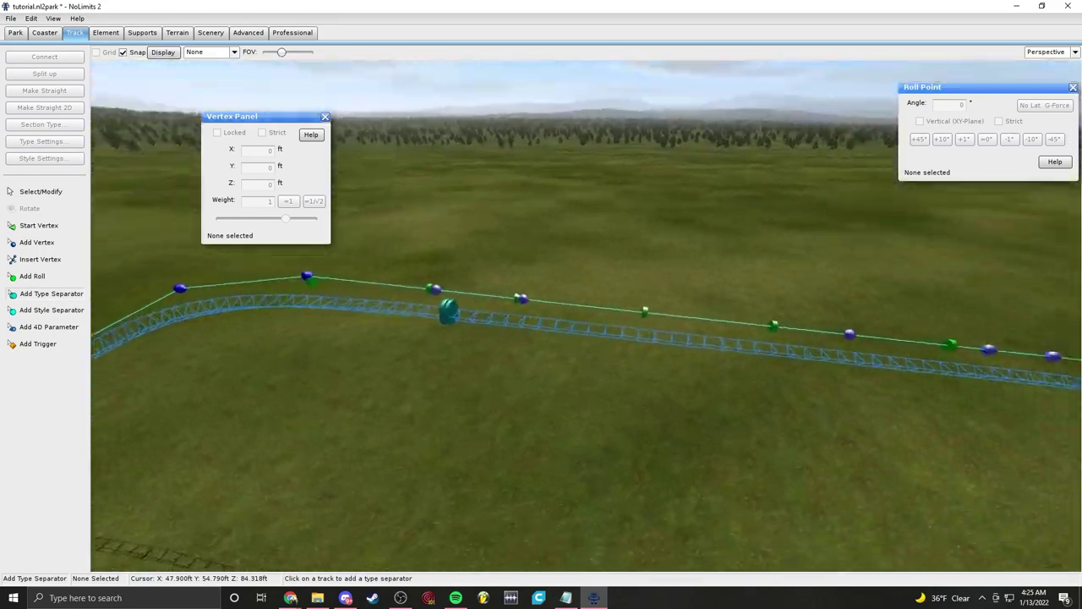
pyautogui.press('w')
pyautogui.moveTo(541, 304); pyautogui.dragTo(591, 308, button='right')
pyautogui.press('w')
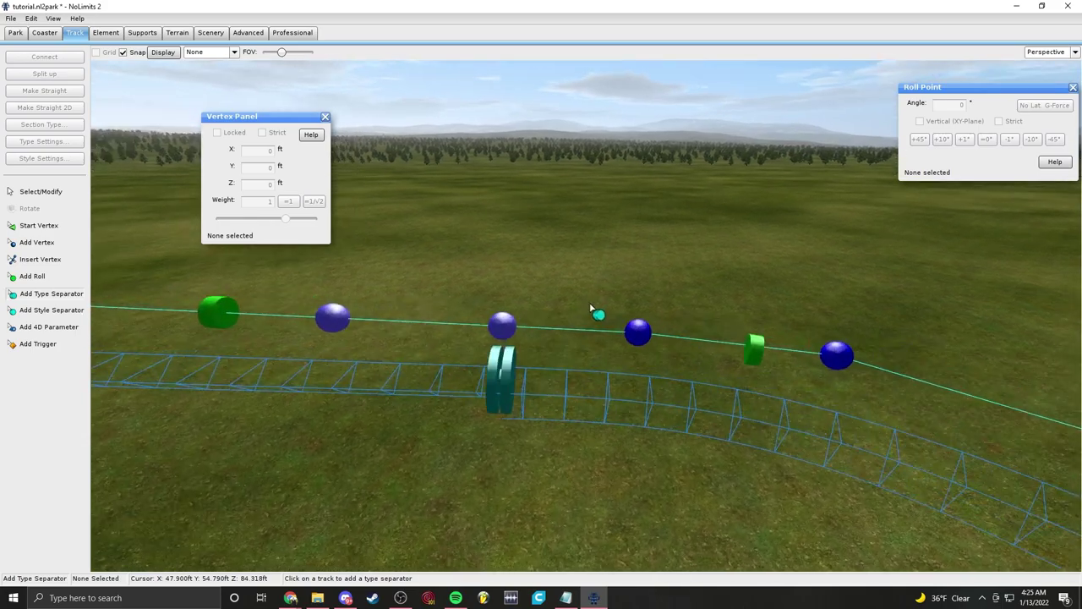
pyautogui.press('a')
pyautogui.moveTo(495, 415); pyautogui.dragTo(510, 401, button='right')
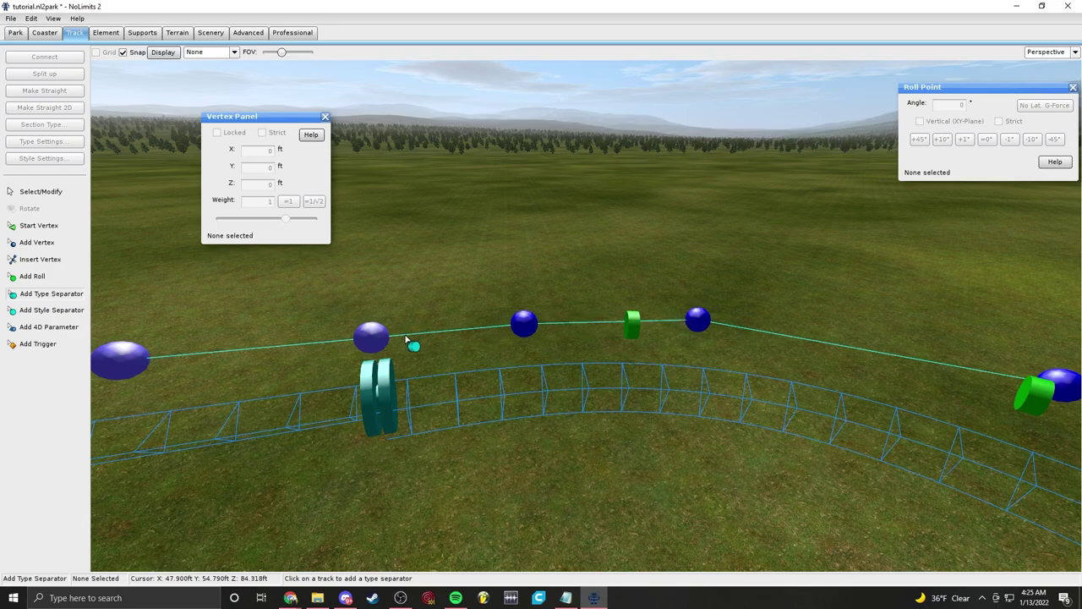
pyautogui.press('w')
pyautogui.moveTo(413, 310); pyautogui.dragTo(740, 400, button='right')
pyautogui.press('s')
pyautogui.press('d')
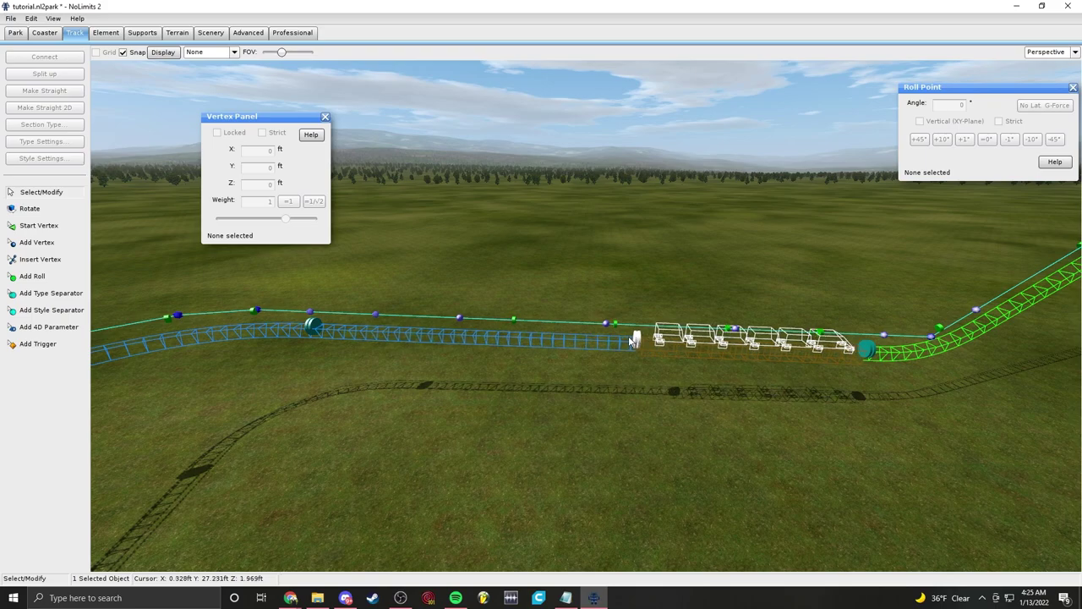
# Step: Set the final turn's spine type to Modern Single Spine in its segment style settings
pyautogui.moveTo(586, 315); pyautogui.dragTo(161, 254, button='right')
pyautogui.press('w')
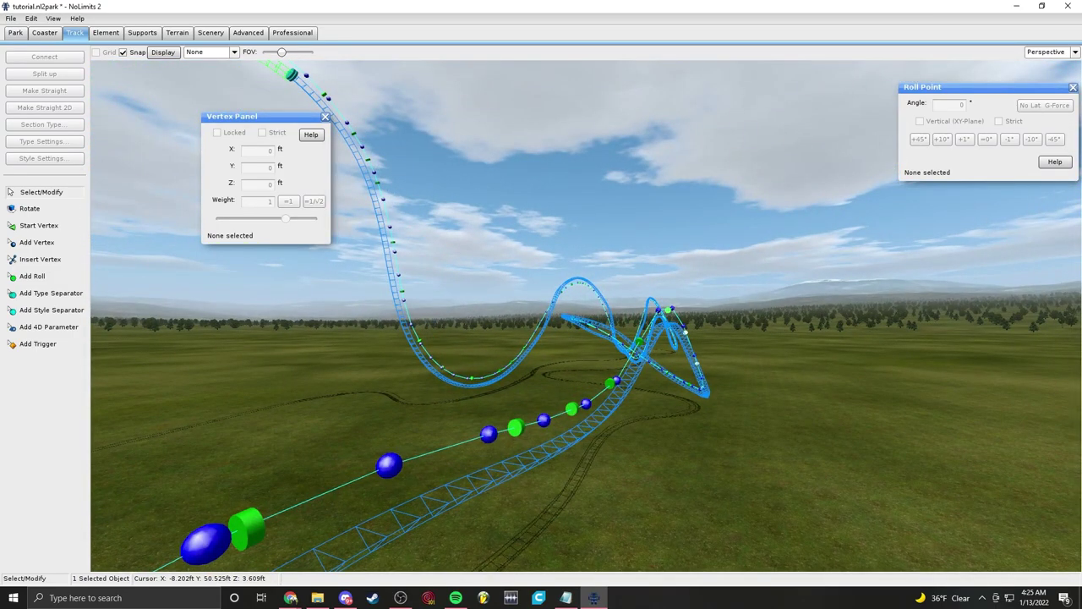
pyautogui.moveTo(541, 304); pyautogui.dragTo(245, 290, button='right')
pyautogui.press('w')
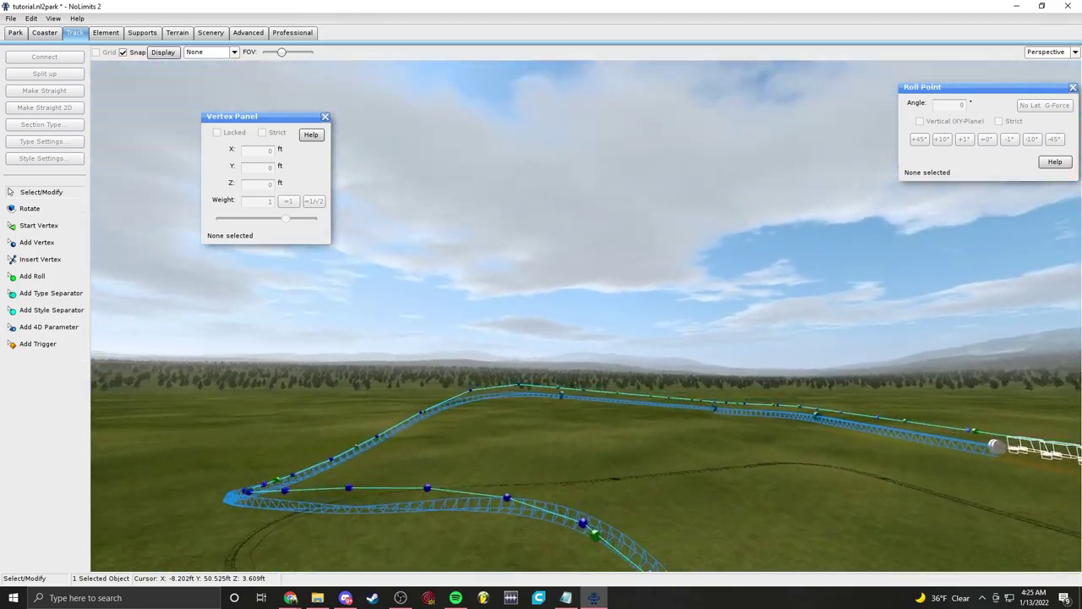
pyautogui.press('w')
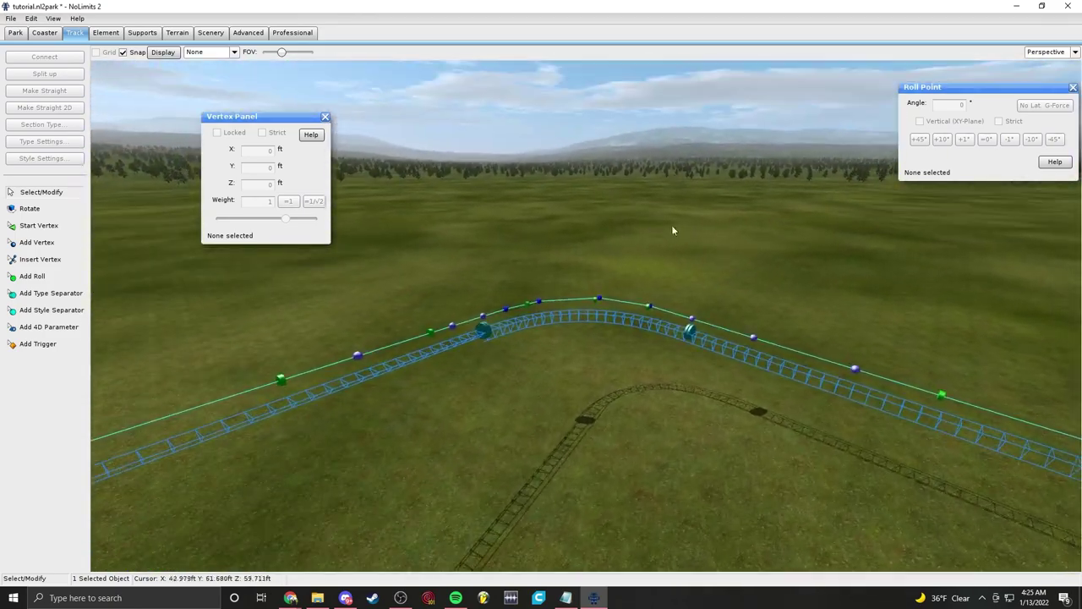
pyautogui.click(602, 320)
pyautogui.doubleClick(602, 321)
pyautogui.click(544, 395)
pyautogui.click(546, 443)
pyautogui.click(608, 168)
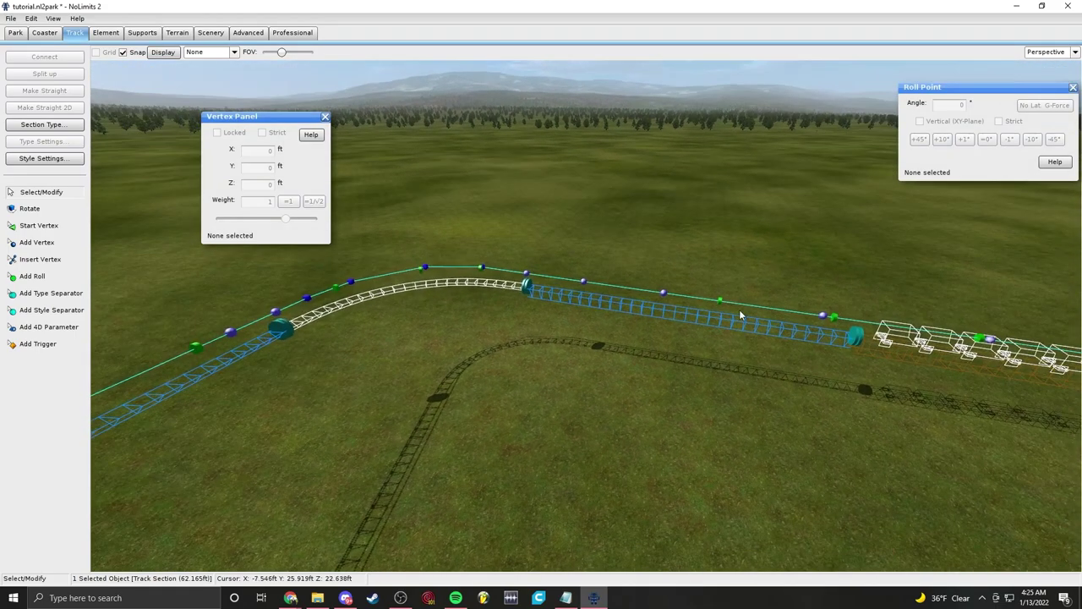
# Step: Set the spine type of the straight between the final turn and the station to 4 Tube Track
pyautogui.doubleClick(741, 324)
pyautogui.click(564, 392)
pyautogui.click(550, 441)
pyautogui.click(607, 168)
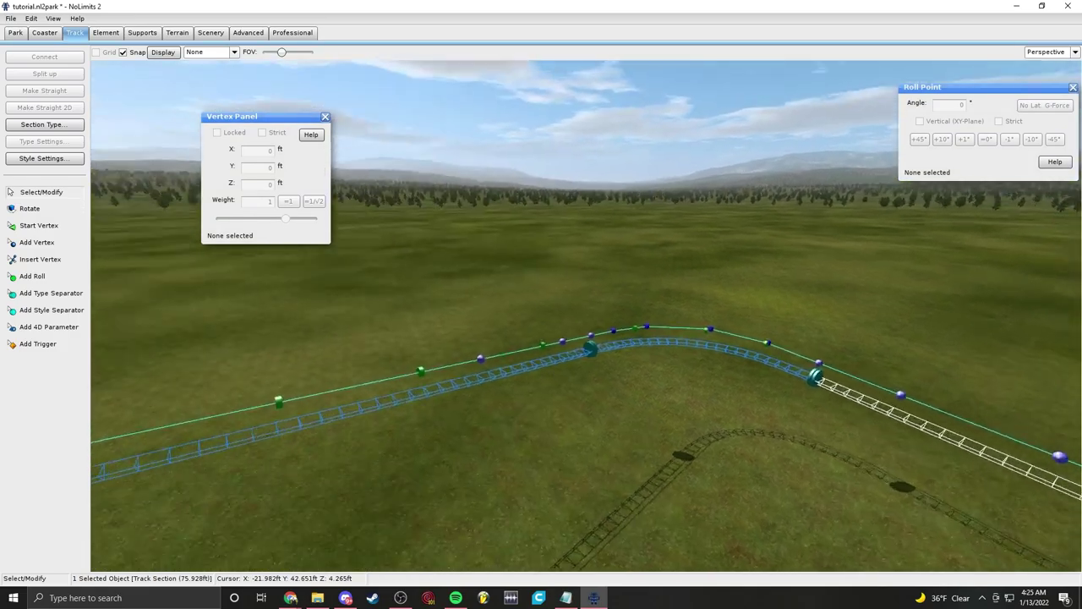
# Step: Change the section type of the straights before and after the final turn to Brake
pyautogui.moveTo(584, 339); pyautogui.dragTo(727, 253, button='right')
pyautogui.click(828, 232)
pyautogui.moveTo(584, 316); pyautogui.dragTo(567, 345, button='right')
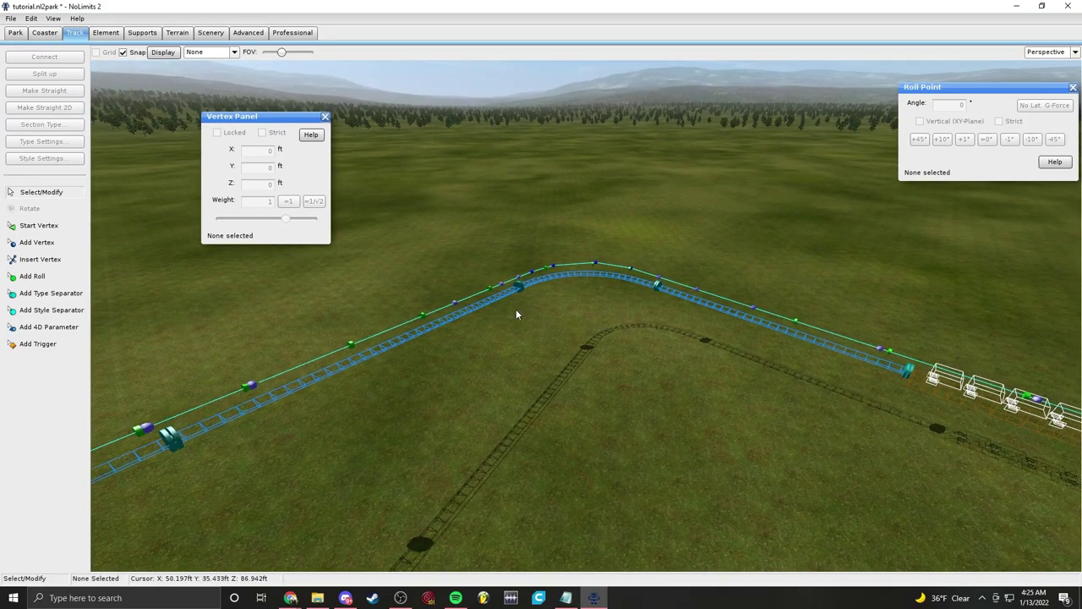
pyautogui.click(382, 341)
pyautogui.click(73, 127)
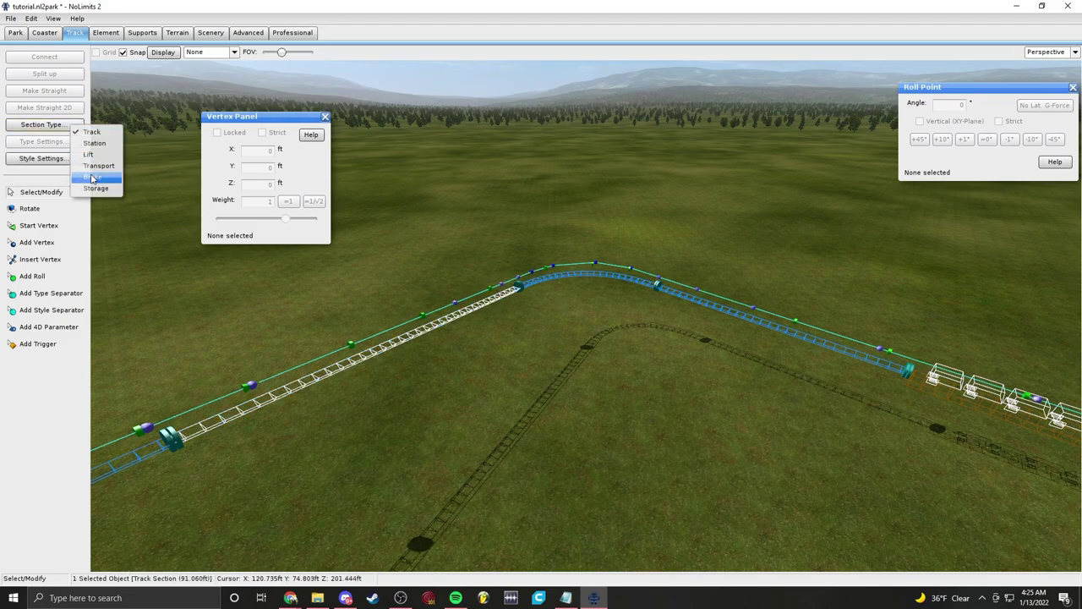
pyautogui.click(92, 177)
pyautogui.click(563, 167)
pyautogui.click(781, 317)
pyautogui.click(44, 125)
pyautogui.click(100, 182)
pyautogui.click(756, 166)
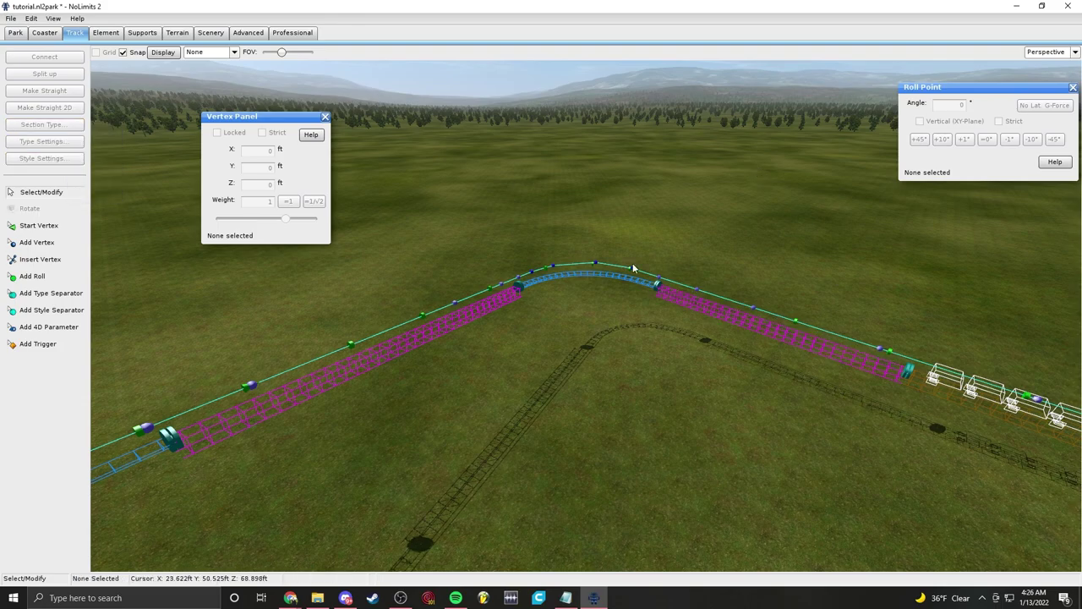
# Step: Configure the brake section before the final turn as a magnetic brake with a 6 mph speed limit
pyautogui.doubleClick(377, 359)
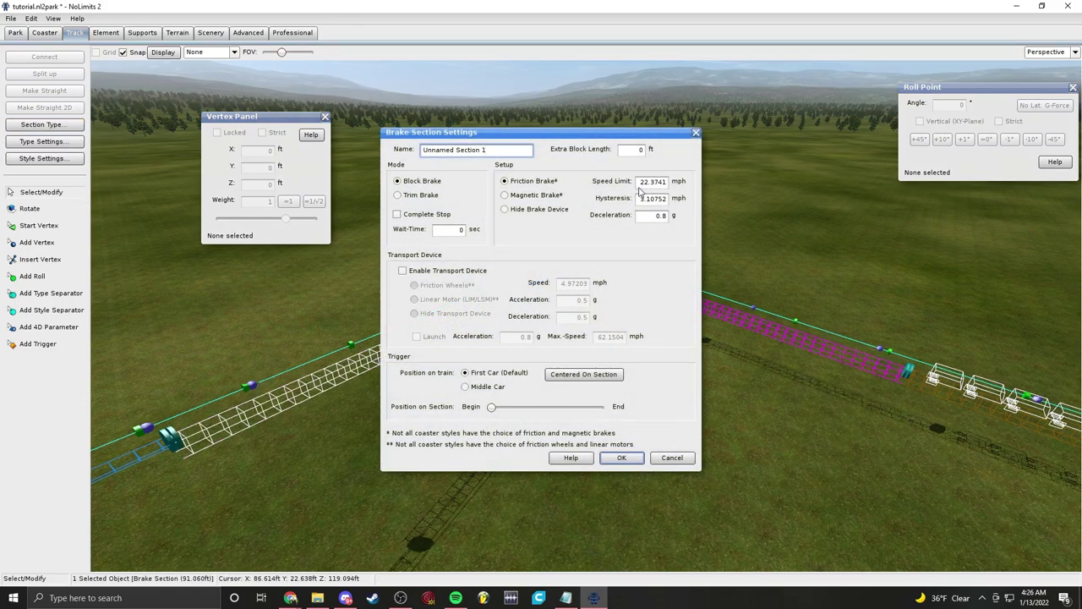
pyautogui.click(643, 183)
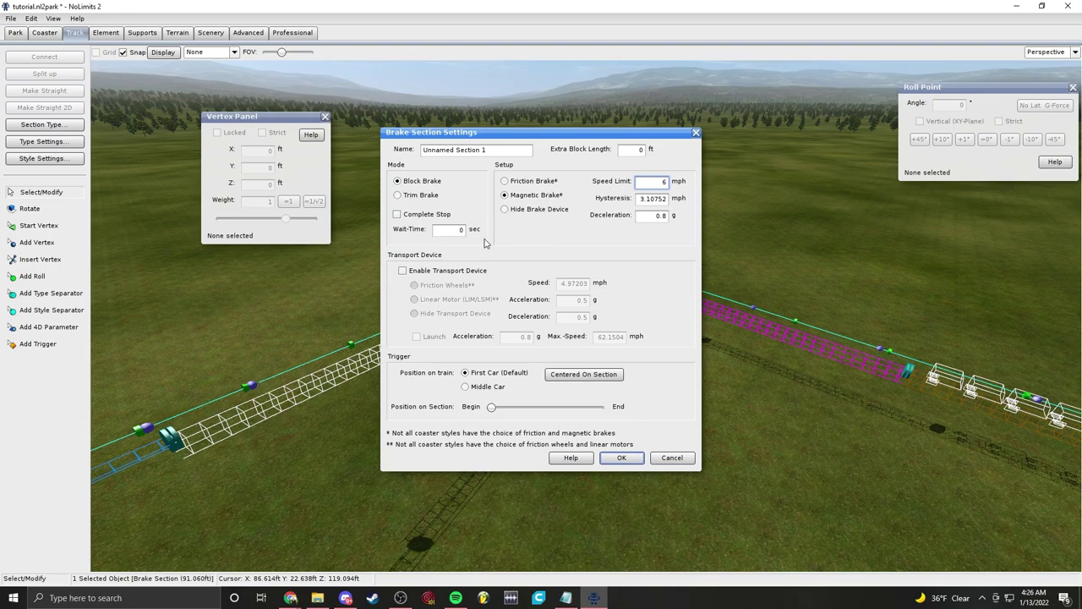
pyautogui.click(621, 457)
pyautogui.click(520, 351)
# Step: Configure the brake section before the station as magnetic with a 6 mph limit and enable a linear motor transport device at 6 mph
pyautogui.click(727, 318)
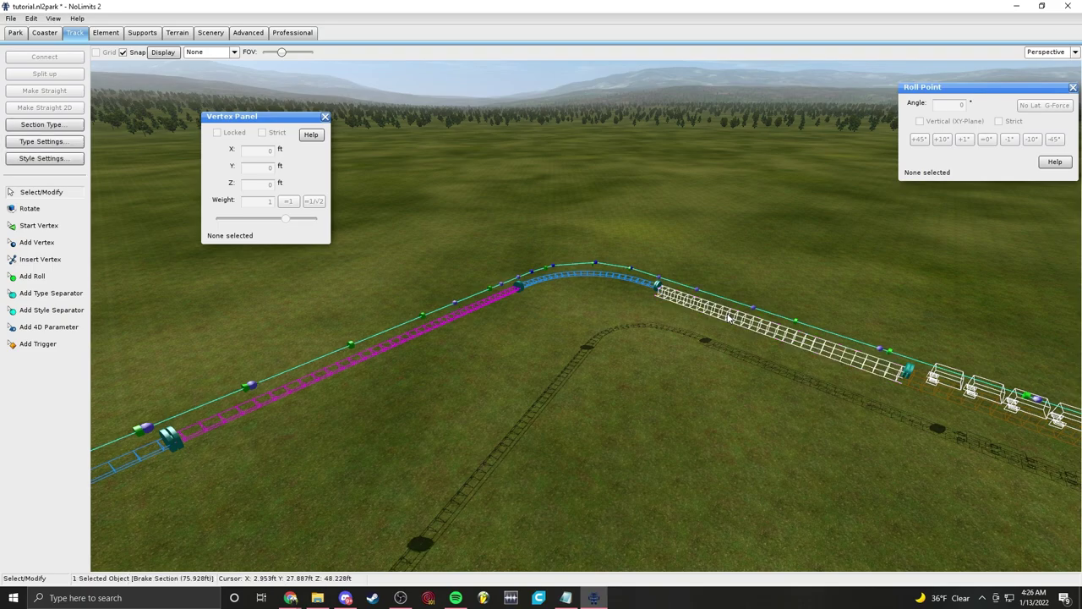
pyautogui.click(44, 158)
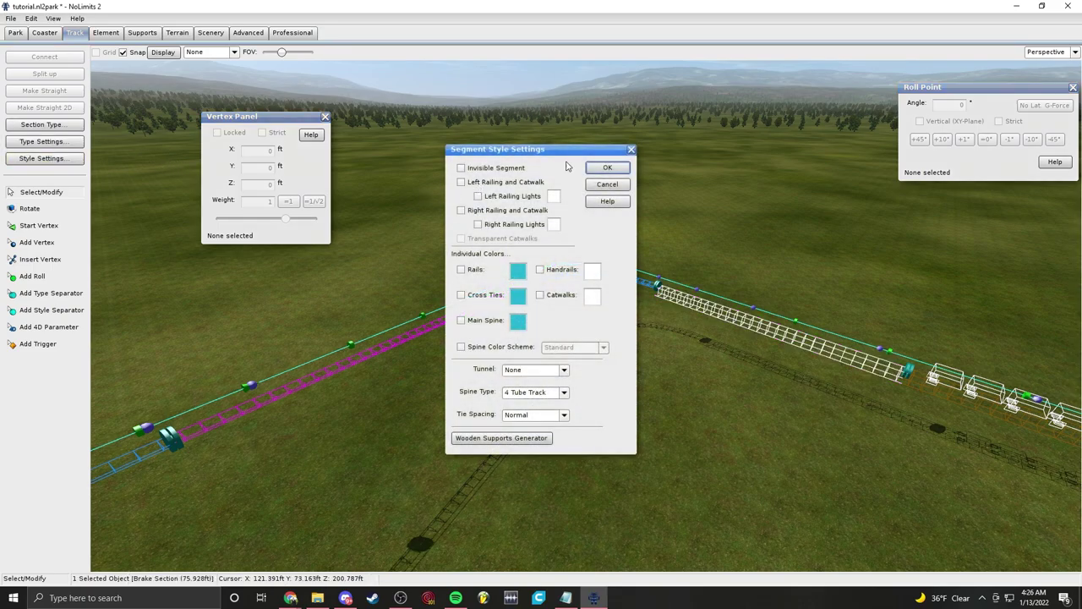
pyautogui.click(632, 149)
pyautogui.doubleClick(636, 285)
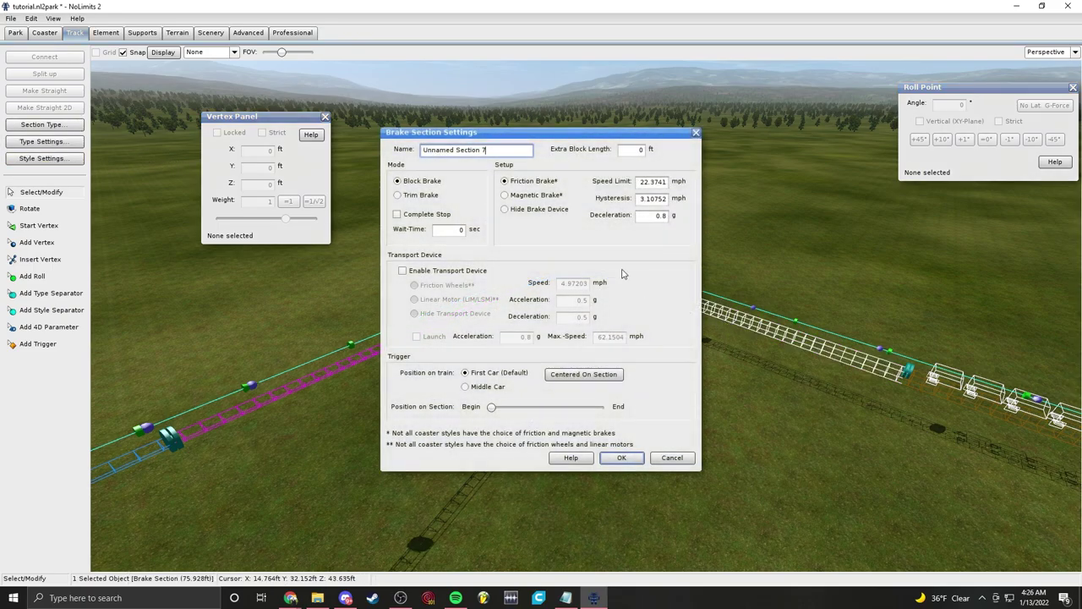
pyautogui.doubleClick(642, 183)
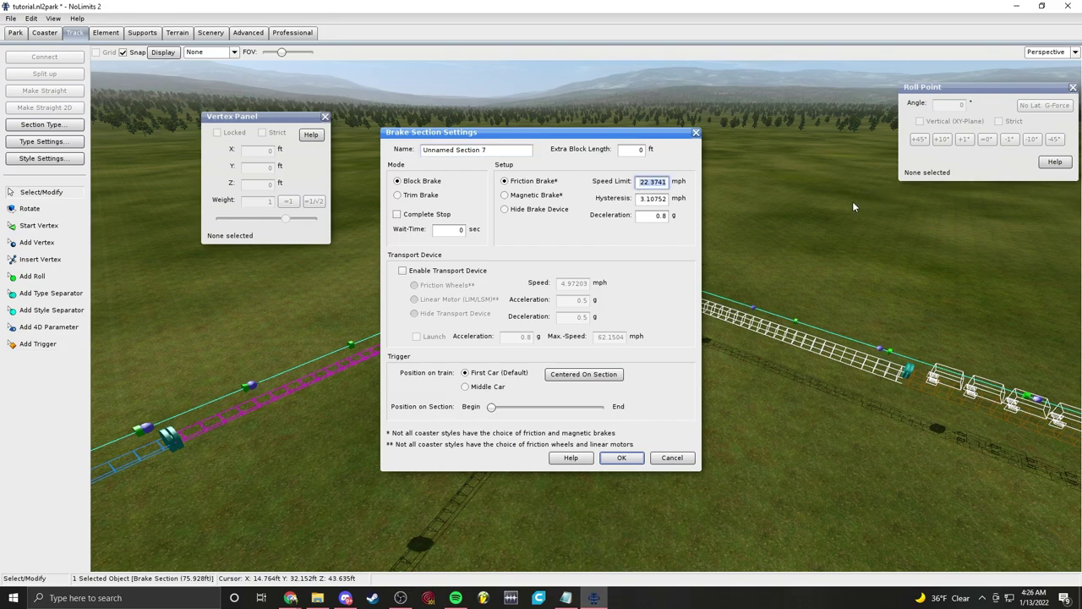
pyautogui.click(451, 271)
pyautogui.doubleClick(572, 283)
pyautogui.write('6')
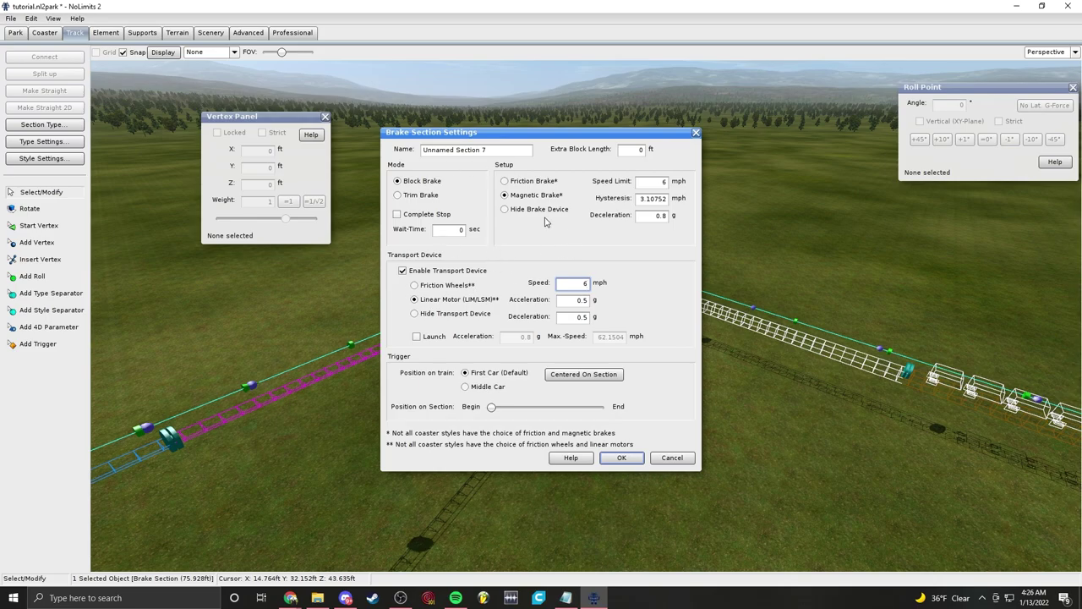
pyautogui.click(621, 458)
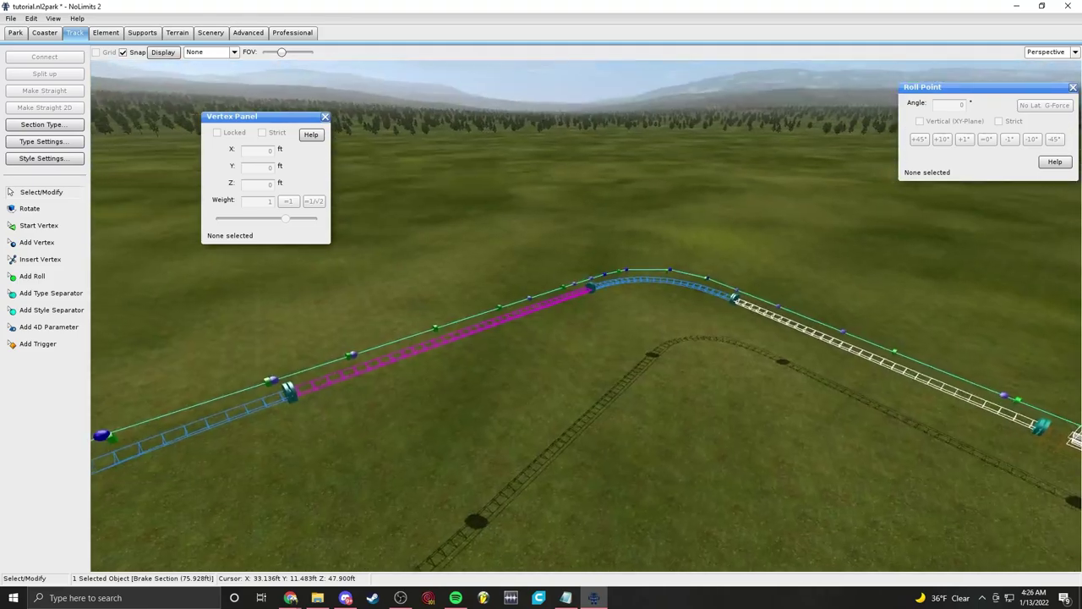
# Step: Save the park file
pyautogui.moveTo(586, 338); pyautogui.dragTo(752, 351, button='right')
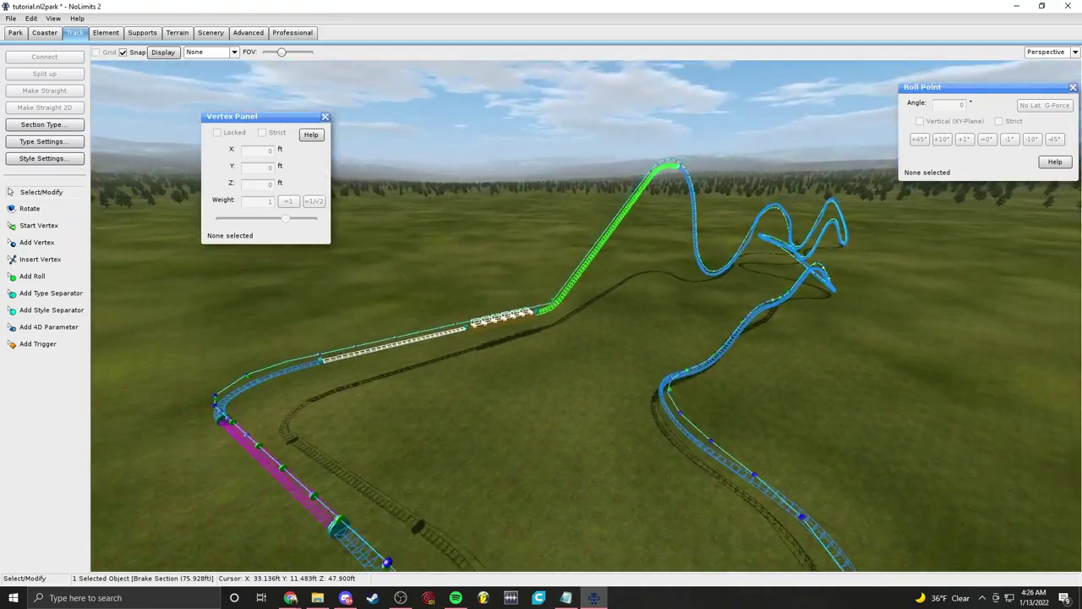
pyautogui.click(12, 19)
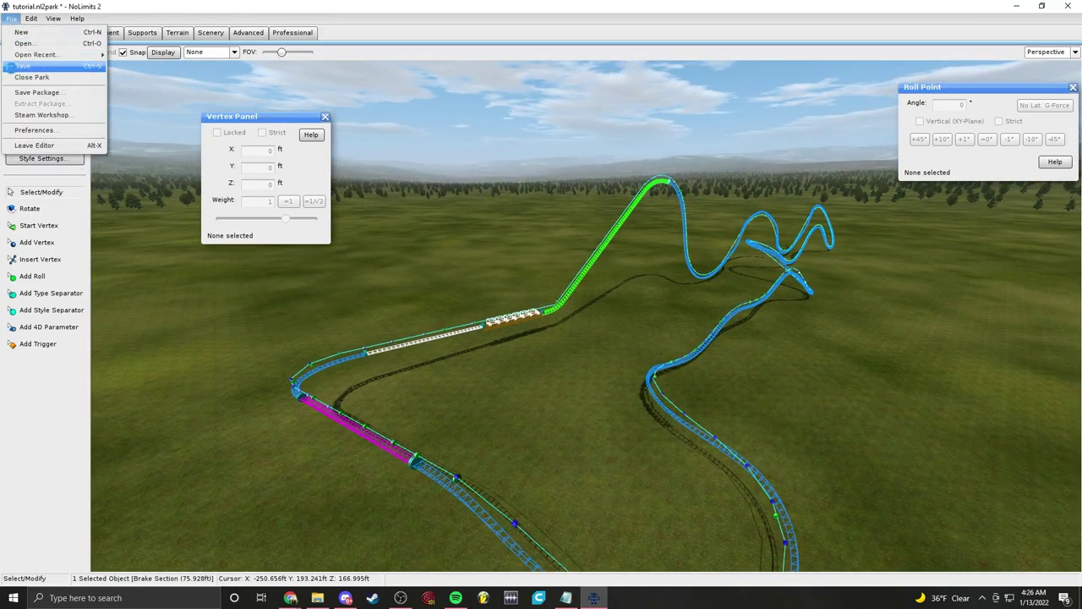
pyautogui.click(12, 67)
# Step: Inspect the brake sections and final turn from several angles, clearing the selection and dismissing the backup warning
pyautogui.press('w')
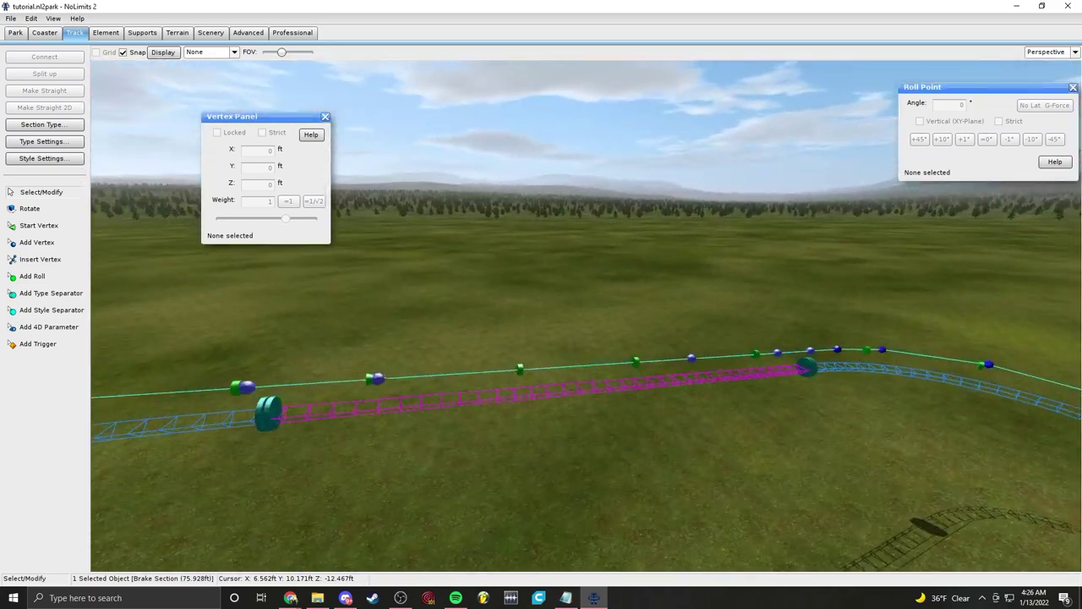
pyautogui.press('s')
pyautogui.moveTo(422, 313); pyautogui.dragTo(526, 364, button='right')
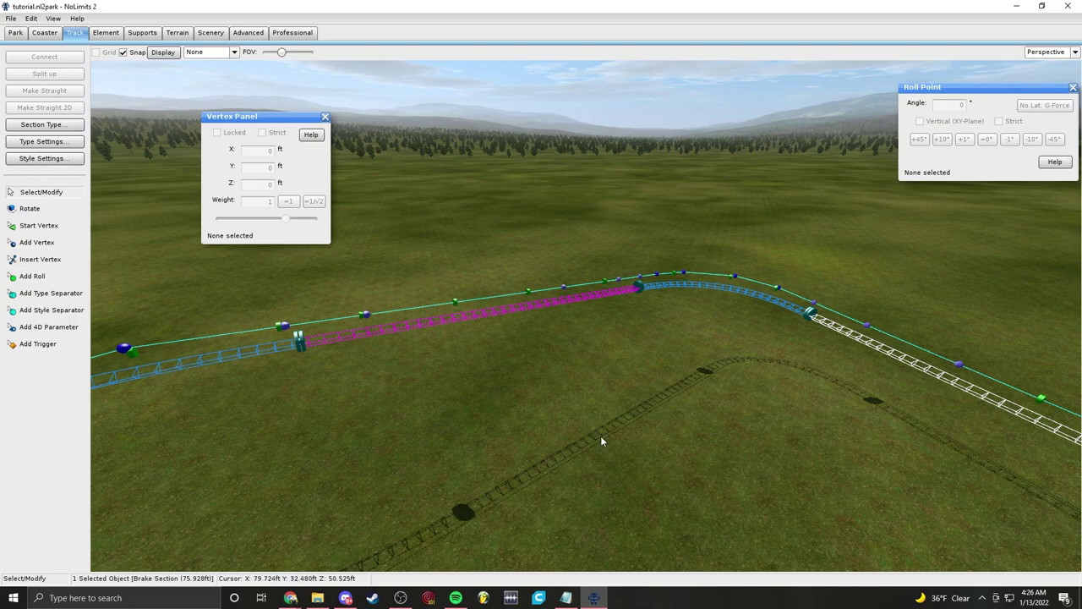
pyautogui.press('w')
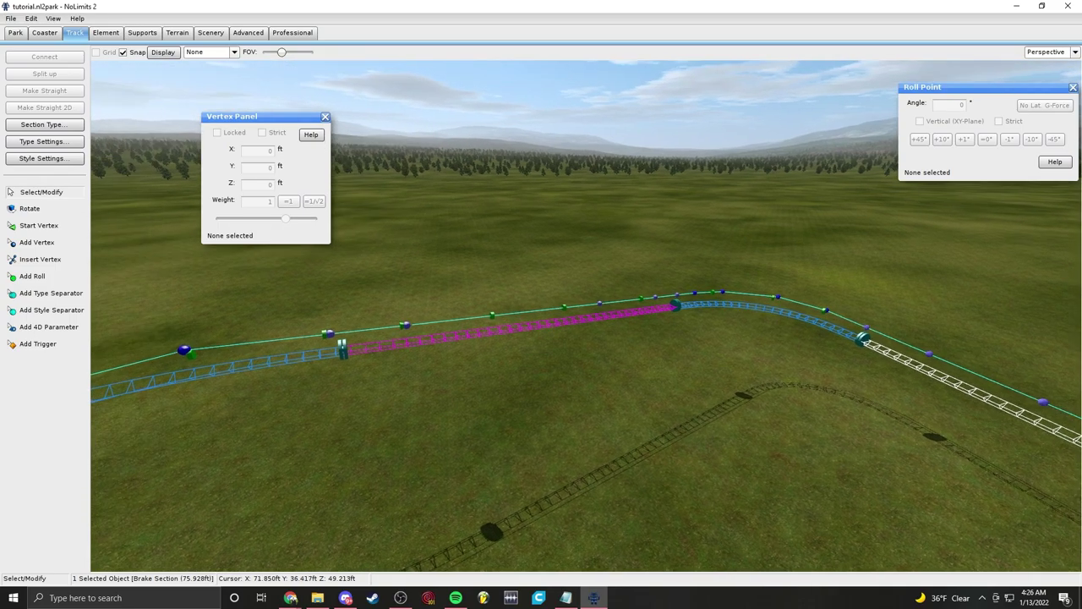
pyautogui.moveTo(615, 408)
pyautogui.mouseDown(button='right')
pyautogui.moveTo(676, 404)
pyautogui.moveTo(398, 431)
pyautogui.moveTo(615, 408)
pyautogui.mouseUp(button='right')
pyautogui.click(616, 408)
pyautogui.press('s')
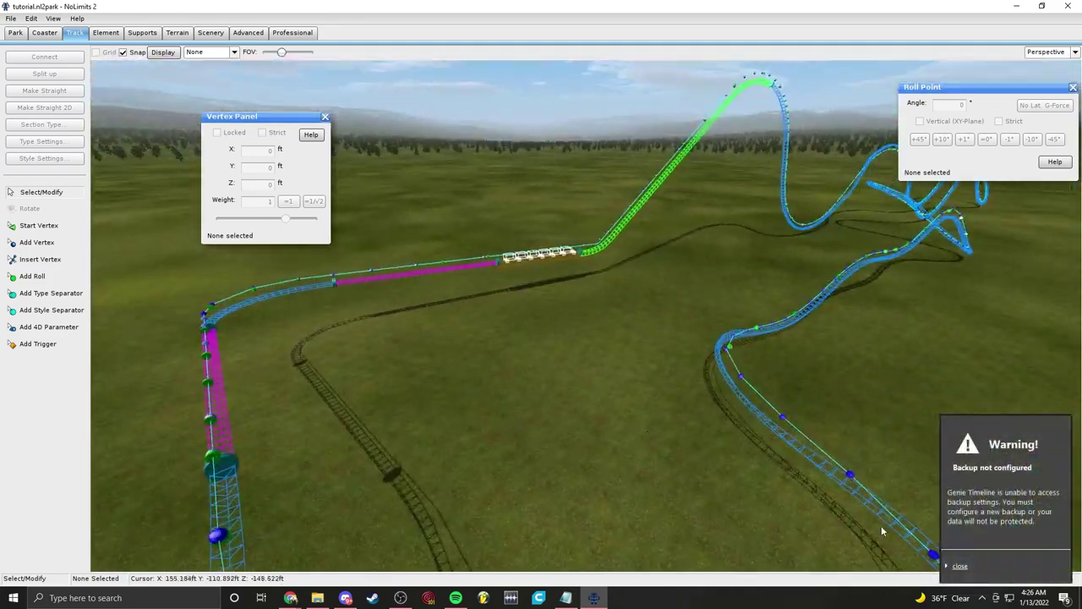
pyautogui.click(960, 570)
pyautogui.click(657, 374)
pyautogui.moveTo(634, 321); pyautogui.dragTo(448, 313, button='right')
pyautogui.press('w')
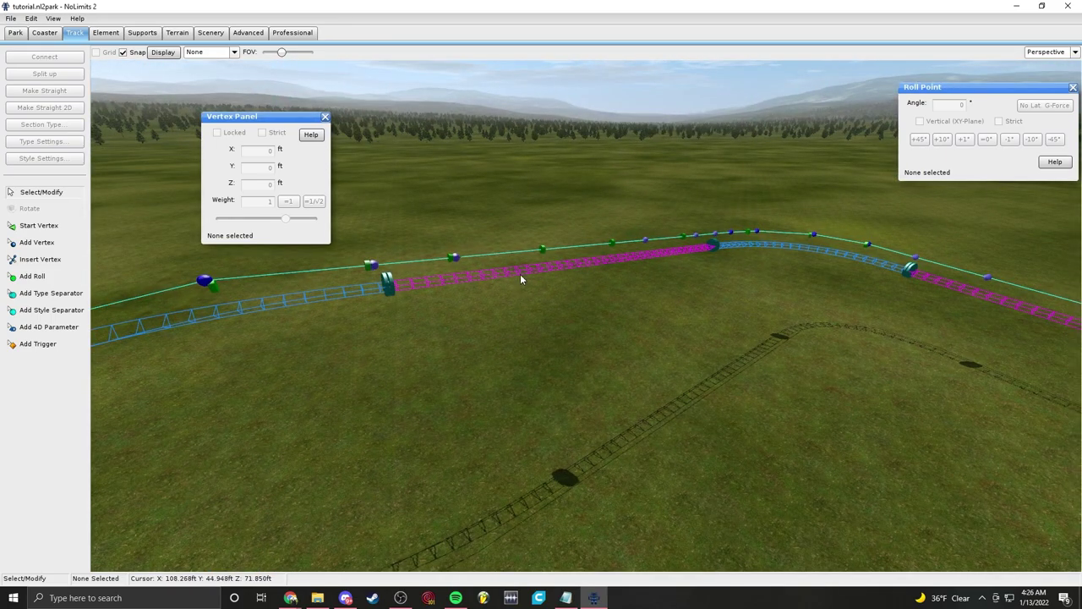
# Step: Add left and right railings and catwalks with railing lights to the brake section before the final turn
pyautogui.click(510, 268)
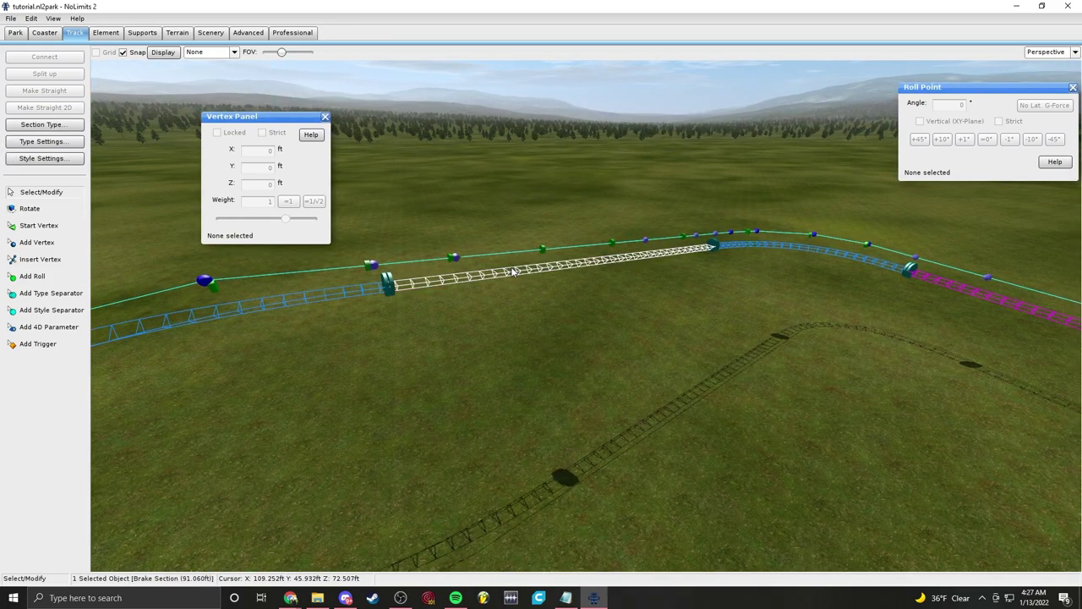
pyautogui.moveTo(284, 307); pyautogui.dragTo(478, 356, button='right')
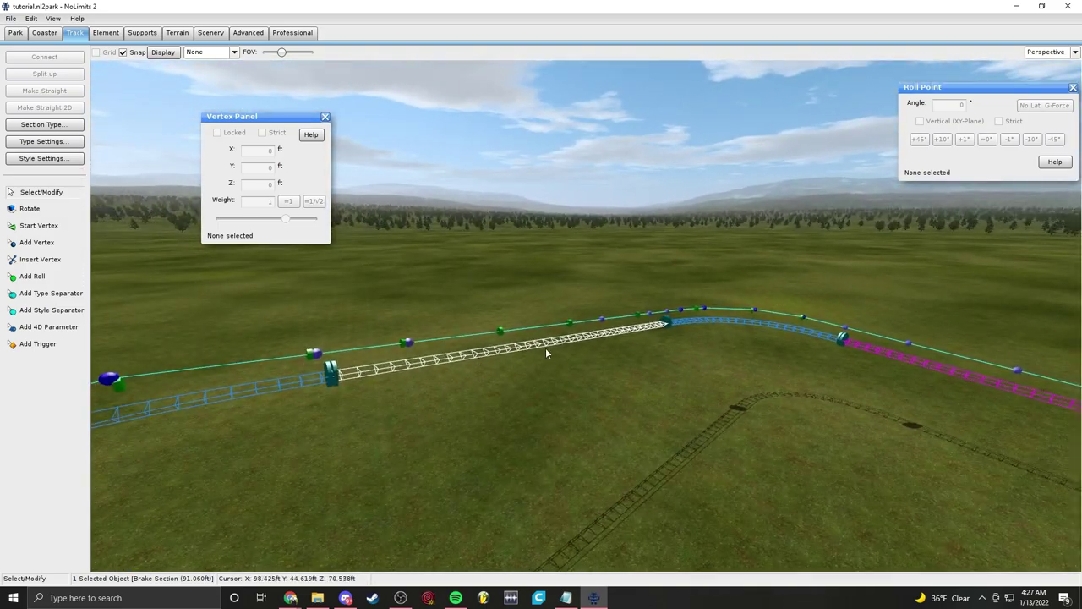
pyautogui.click(44, 158)
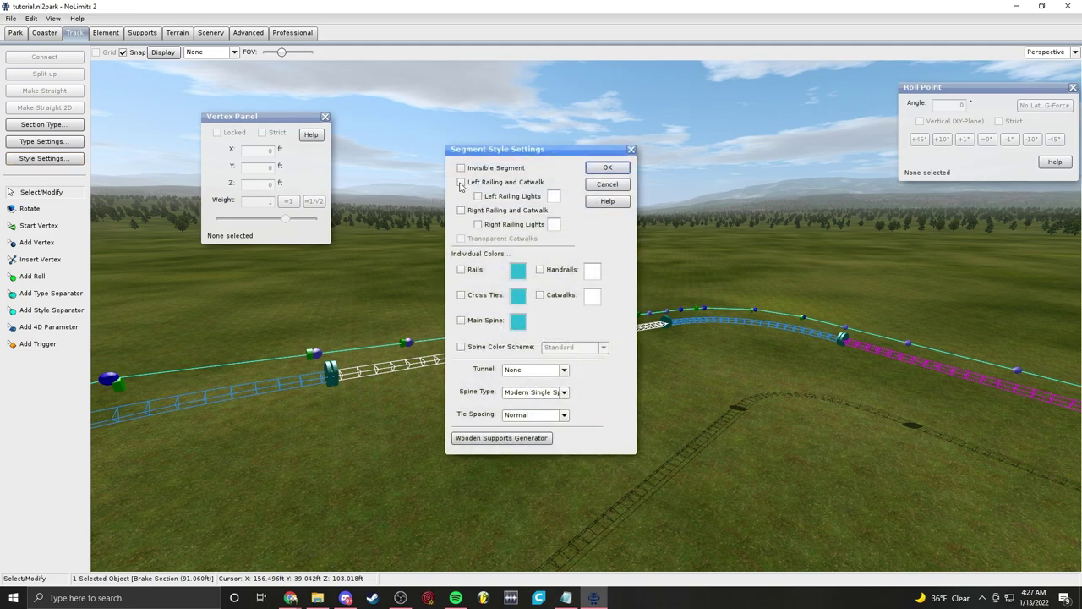
pyautogui.click(460, 183)
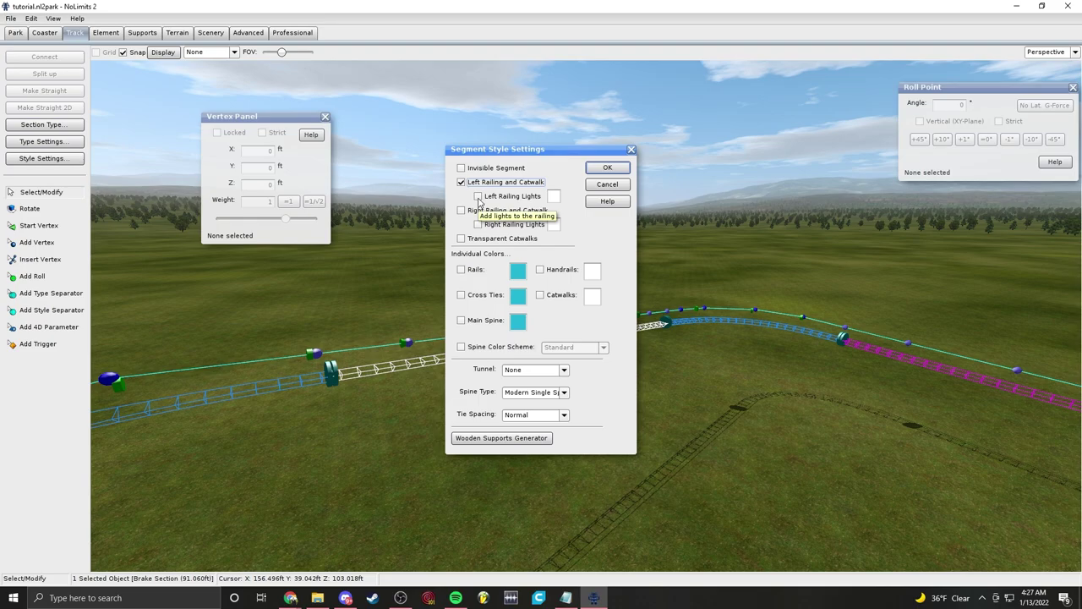
pyautogui.click(478, 196)
pyautogui.click(461, 210)
pyautogui.click(478, 224)
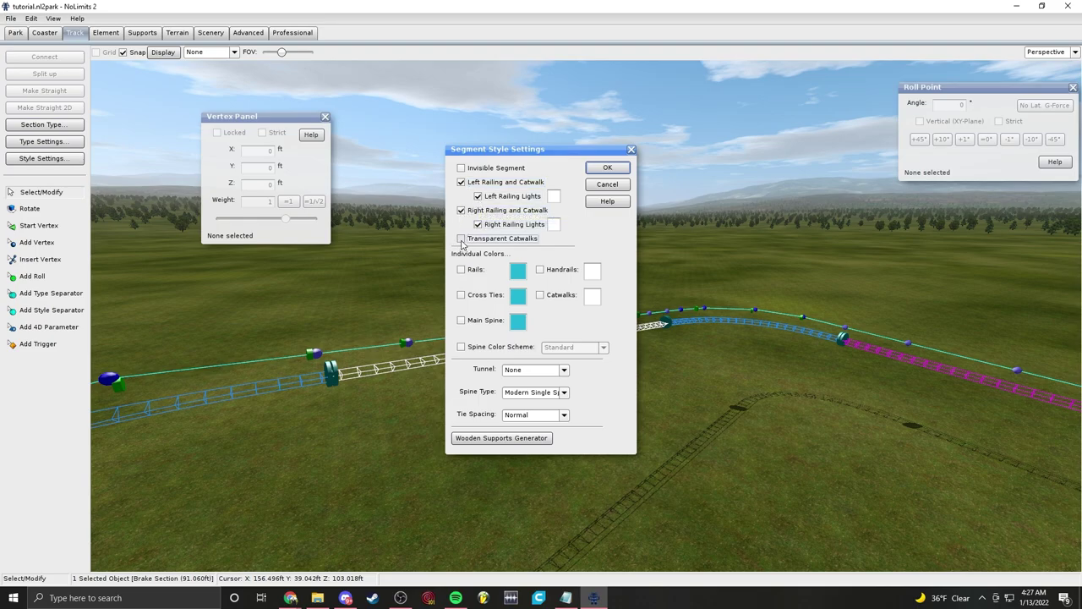
pyautogui.click(607, 168)
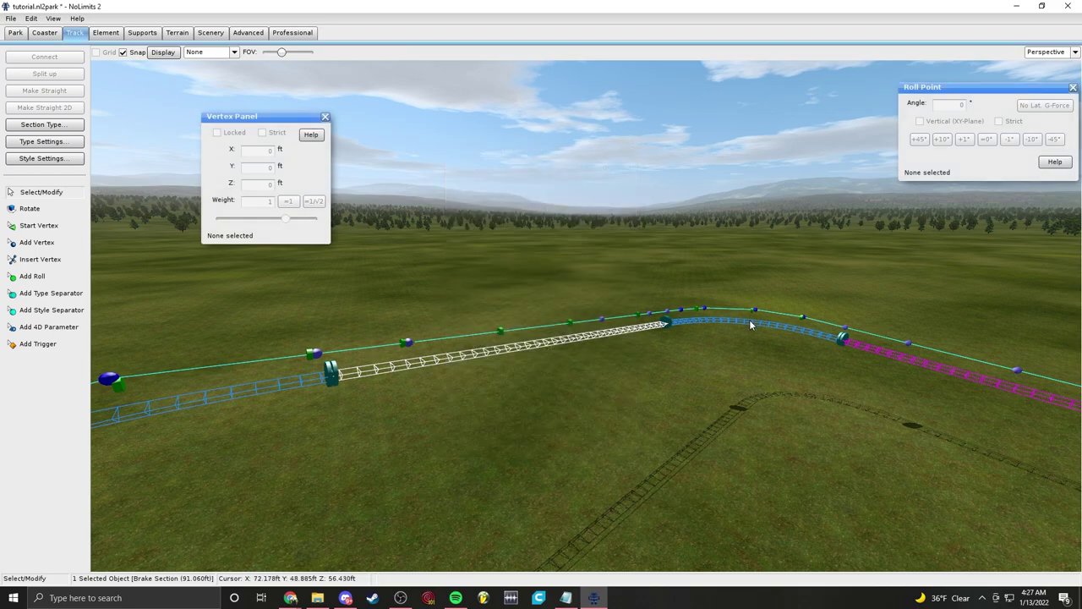
# Step: Add left and right railings and transparent catwalks with railing lights to the curved track section between the two brake sections
pyautogui.click(750, 325)
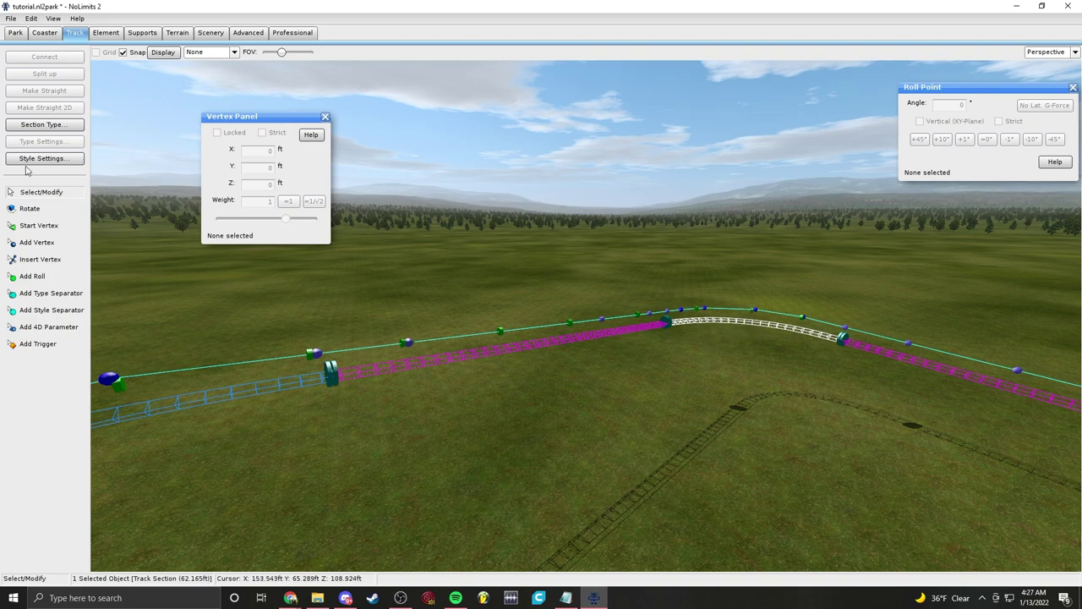
pyautogui.click(45, 158)
pyautogui.click(462, 183)
pyautogui.click(477, 196)
pyautogui.click(478, 224)
pyautogui.click(461, 210)
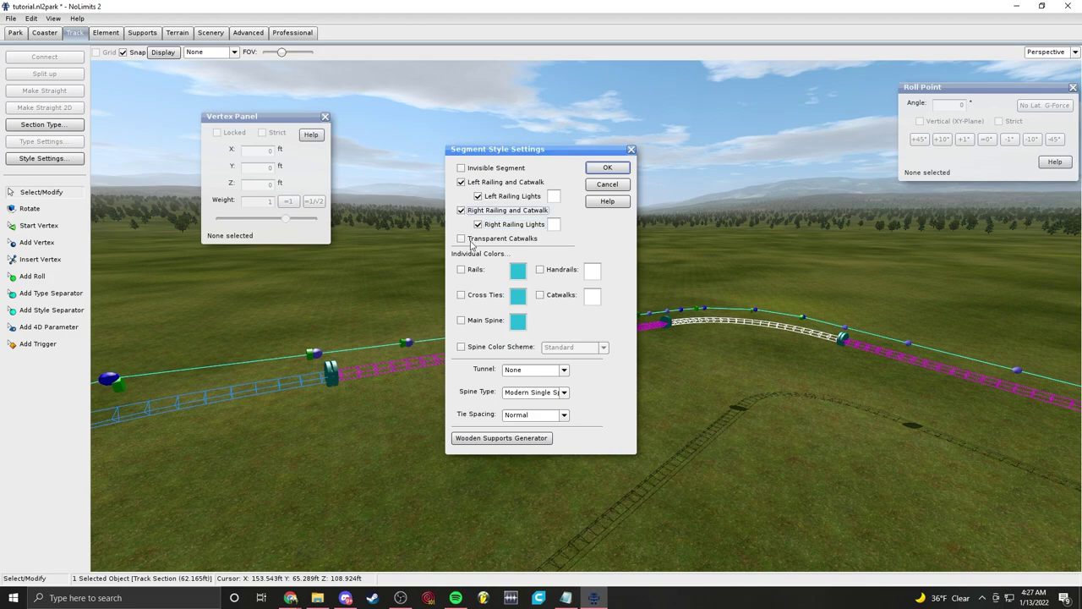
pyautogui.click(461, 239)
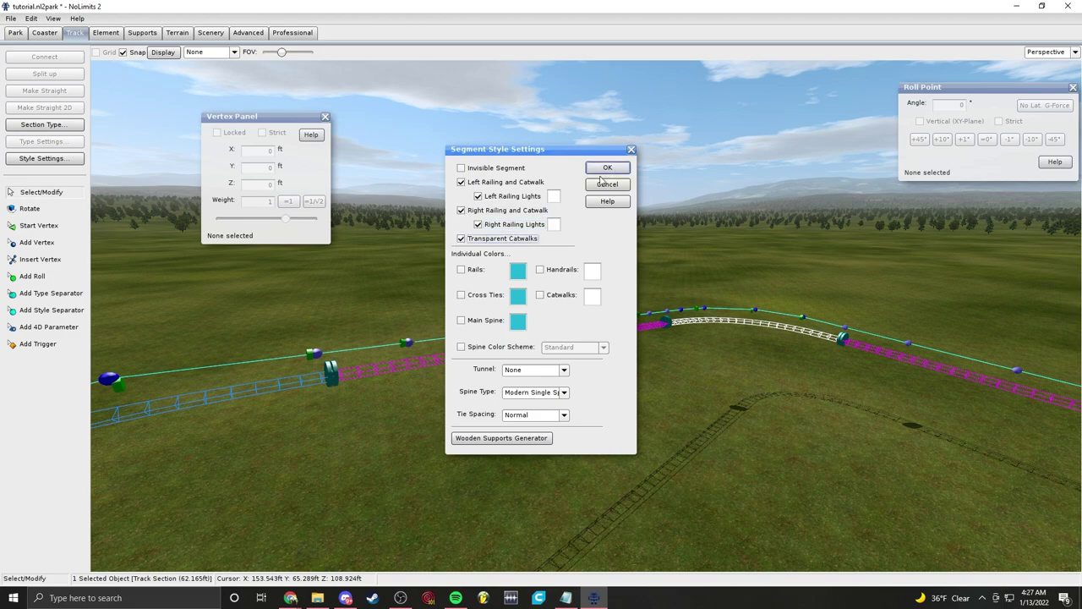
pyautogui.click(607, 167)
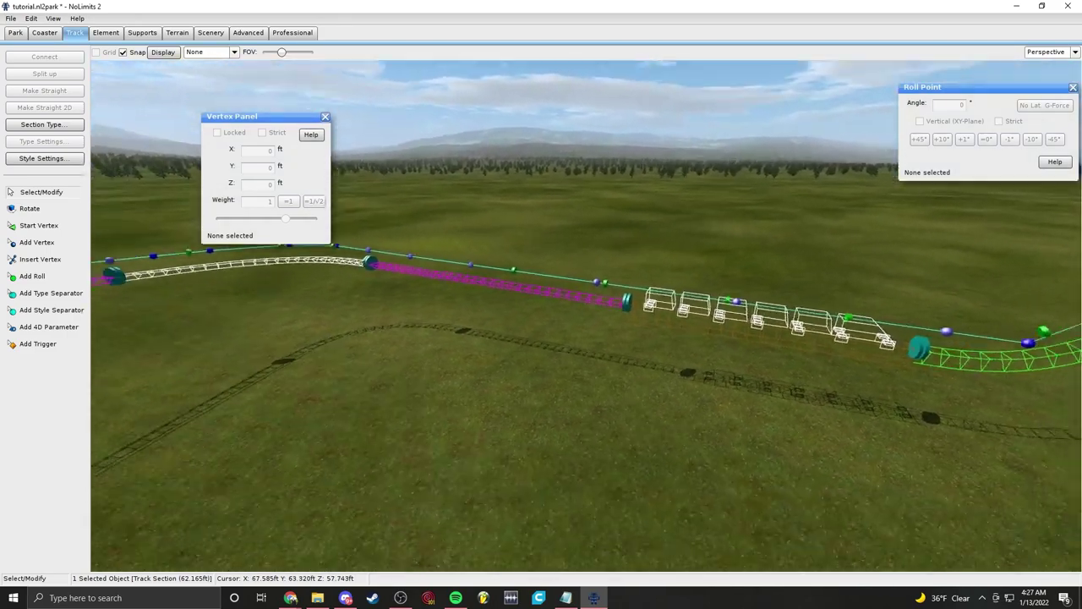
# Step: Add left and right railings, railing lights and transparent catwalks to the brake section just before the station
pyautogui.click(602, 308)
pyautogui.click(45, 158)
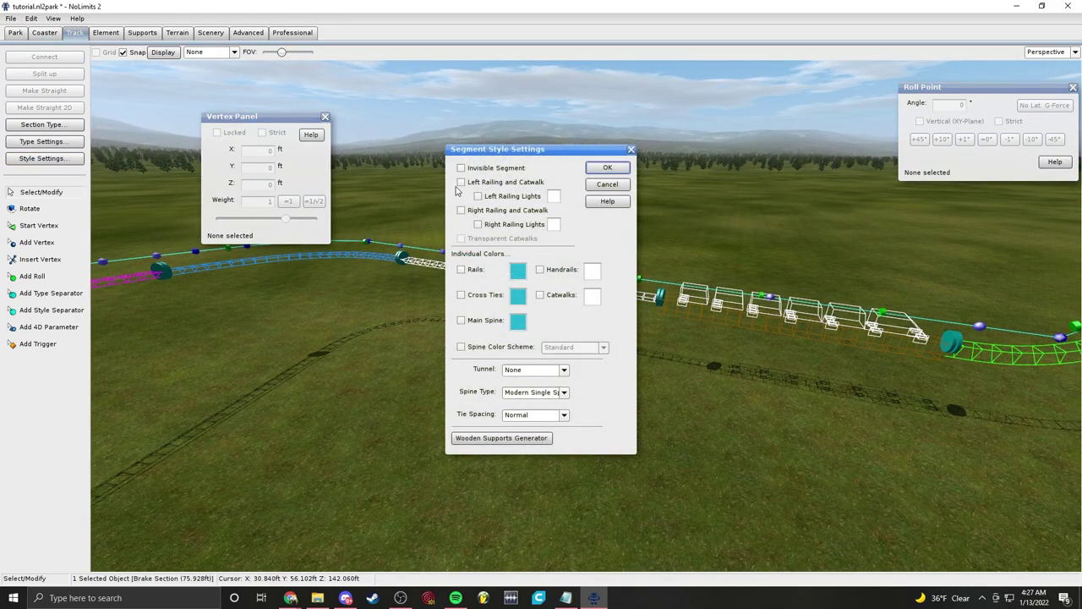
pyautogui.click(460, 182)
pyautogui.click(478, 196)
pyautogui.click(461, 210)
pyautogui.click(477, 224)
pyautogui.click(461, 239)
pyautogui.click(621, 170)
# Step: Add a left railing and catwalk with left railing lights to the lift section after the station
pyautogui.moveTo(643, 220); pyautogui.dragTo(833, 224, button='right')
pyautogui.moveTo(832, 271); pyautogui.dragTo(763, 263, button='right')
pyautogui.click(614, 261)
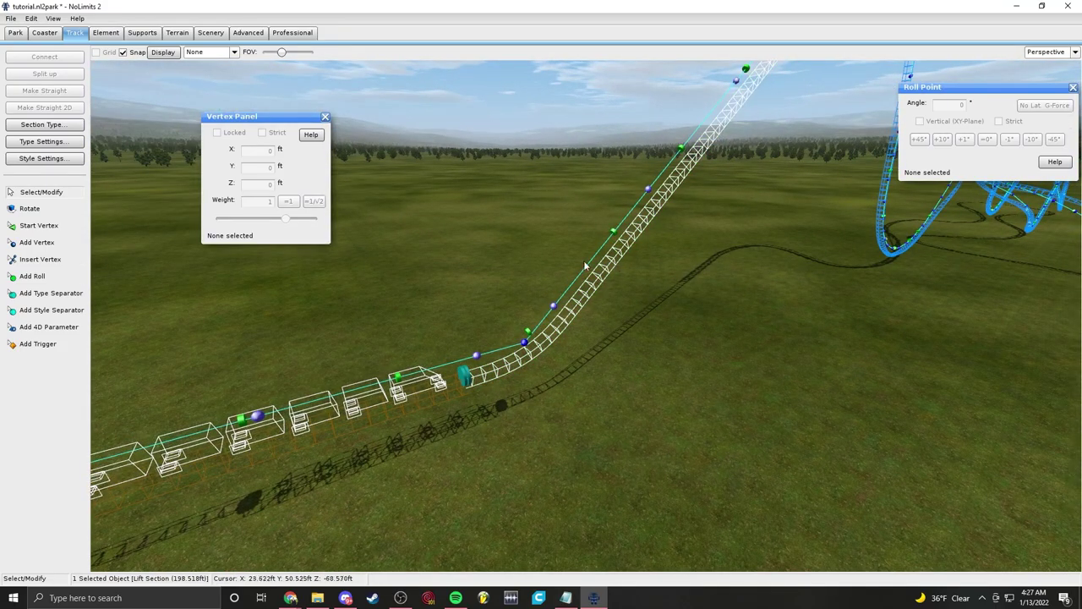
pyautogui.click(43, 158)
pyautogui.click(461, 182)
pyautogui.click(479, 196)
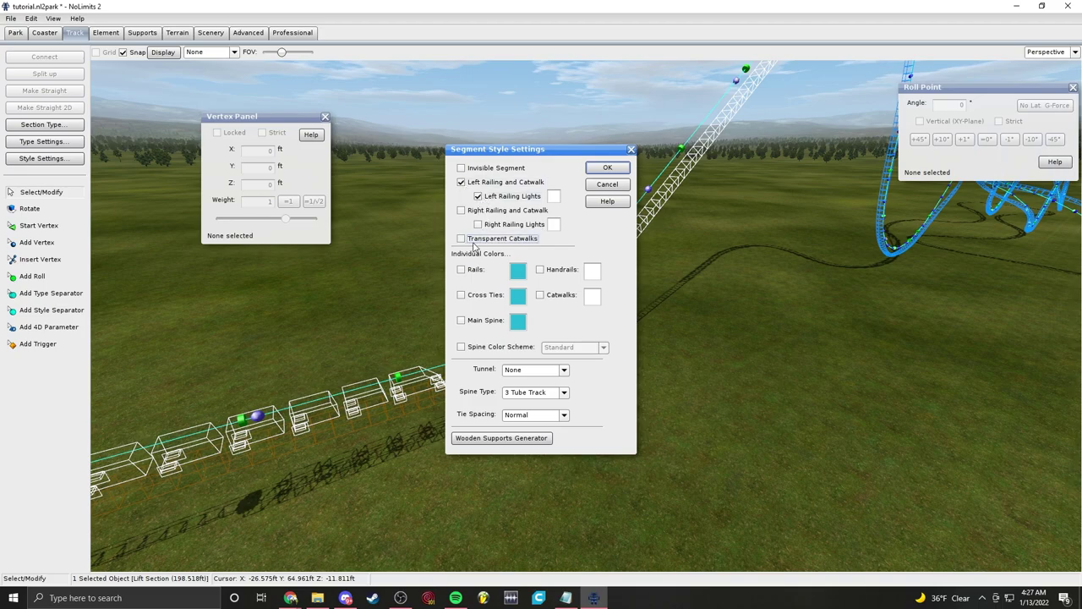
pyautogui.click(607, 167)
# Step: Freeze the coaster to preview the new catwalks, and unfreeze it again
pyautogui.click(45, 33)
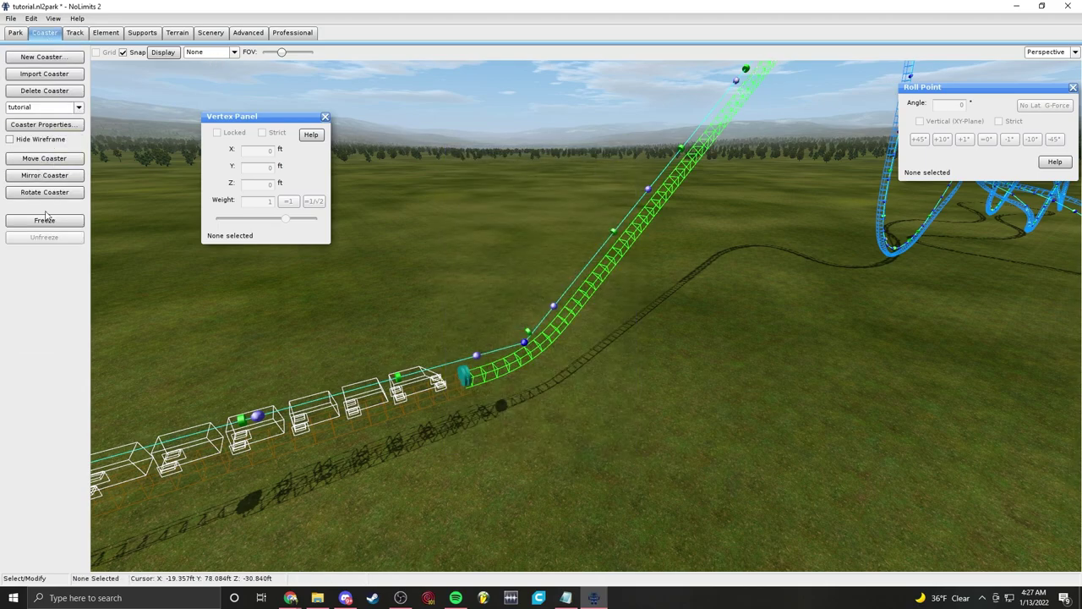
pyautogui.click(52, 222)
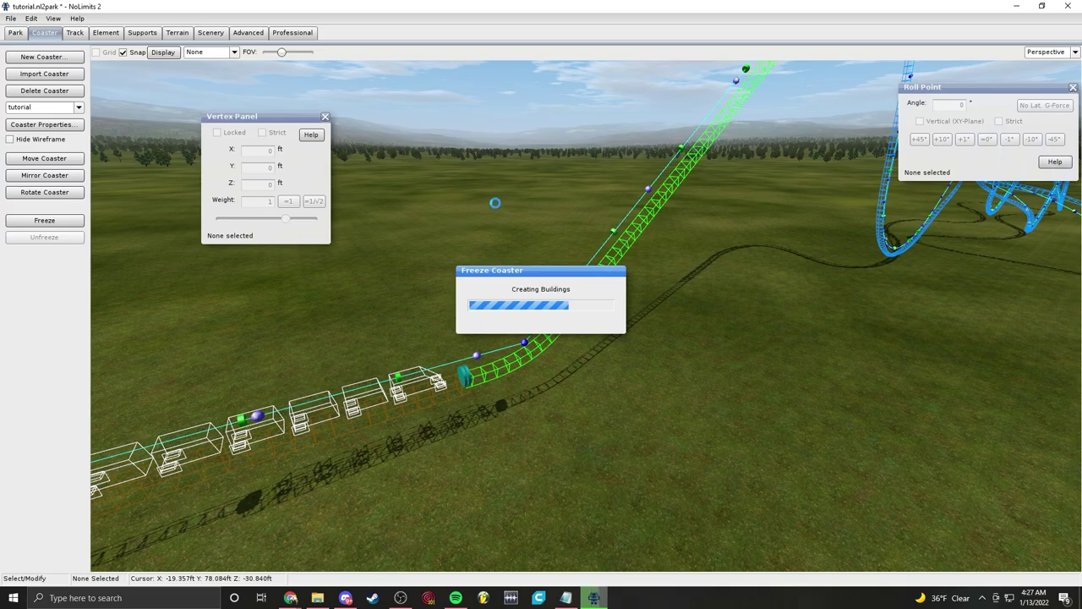
pyautogui.moveTo(603, 319); pyautogui.dragTo(622, 325, button='right')
pyautogui.click(44, 237)
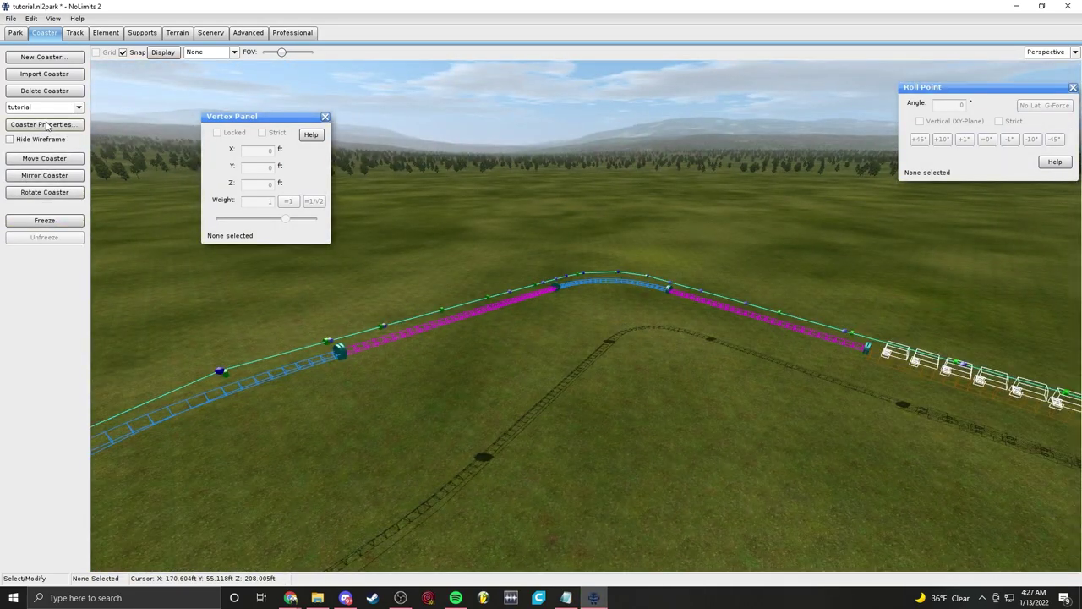
# Step: Set the coaster's catwalk and handrail colors to black
pyautogui.click(44, 124)
pyautogui.click(509, 198)
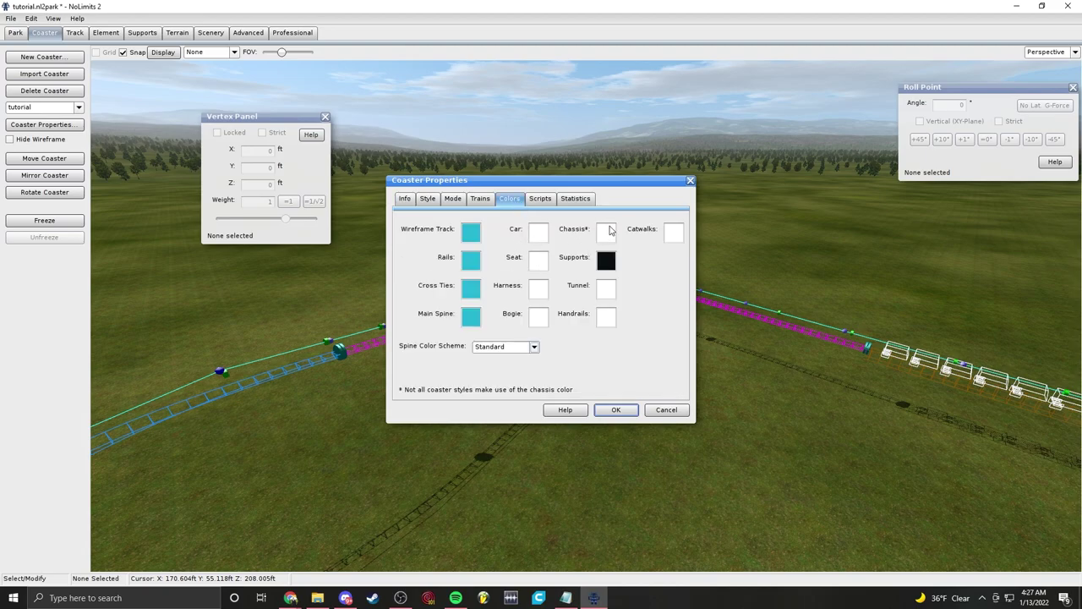
pyautogui.click(608, 230)
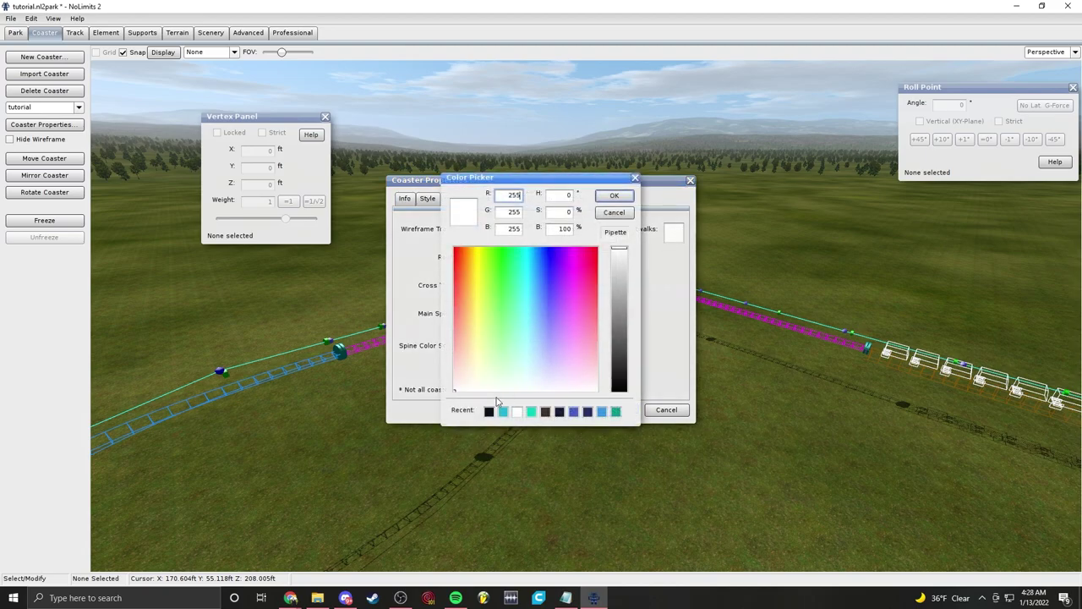
pyautogui.click(489, 411)
pyautogui.click(613, 195)
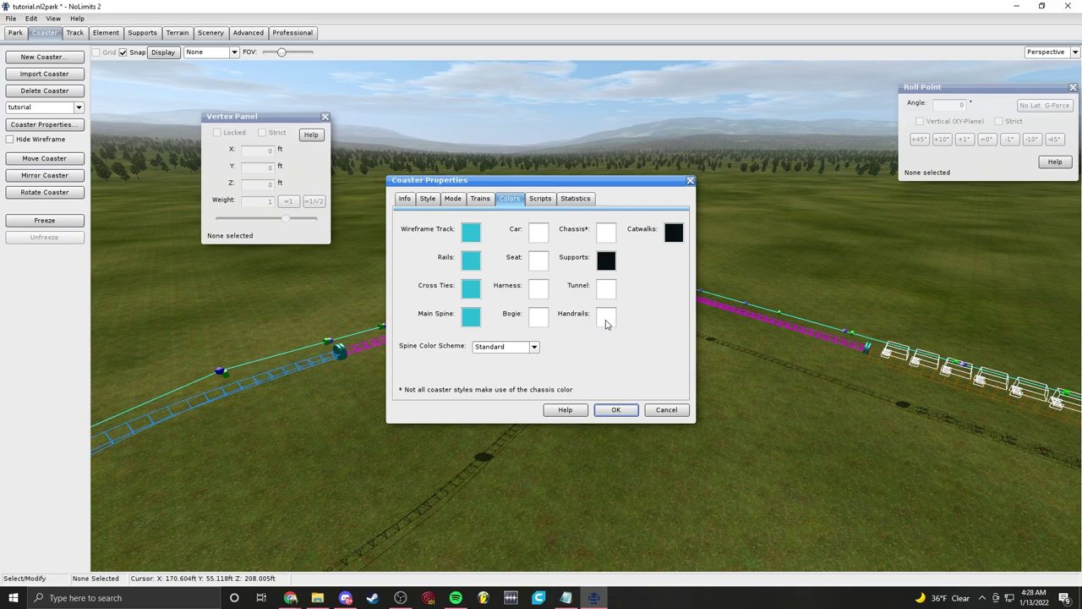
pyautogui.click(605, 323)
pyautogui.click(489, 411)
pyautogui.click(614, 196)
pyautogui.click(613, 412)
# Step: Freeze the coaster and inspect the finished catwalks beside the station and lift
pyautogui.click(68, 222)
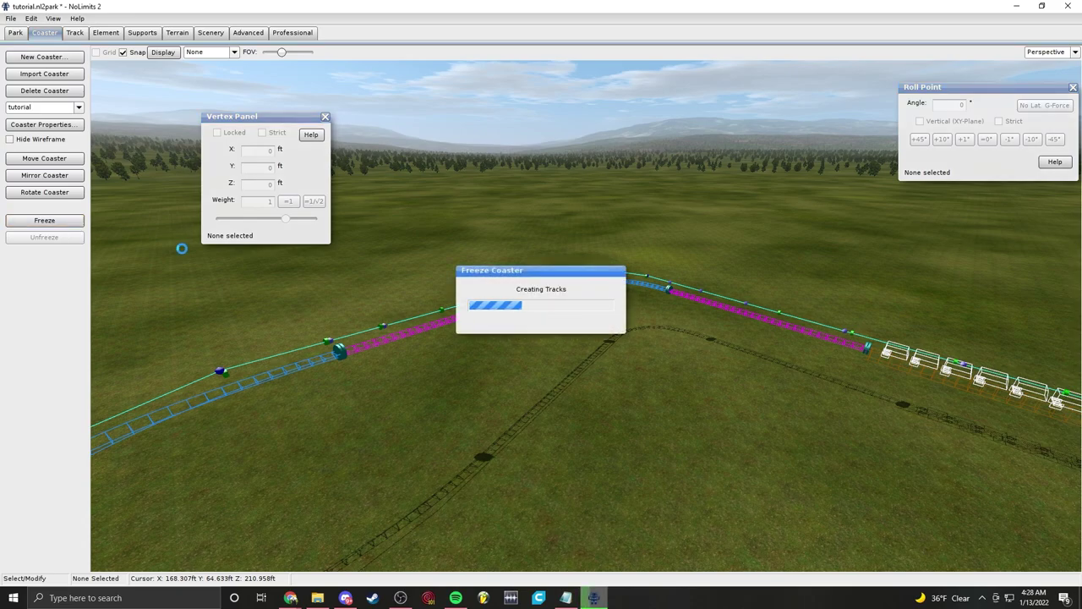
pyautogui.moveTo(807, 497); pyautogui.dragTo(1014, 464, button='right')
pyautogui.press('w')
pyautogui.press('s')
pyautogui.moveTo(406, 354); pyautogui.dragTo(406, 371, button='right')
# Step: Save the park and leave the editor to start the ride simulation
pyautogui.click(11, 18)
pyautogui.click(11, 18)
pyautogui.click(6, 18)
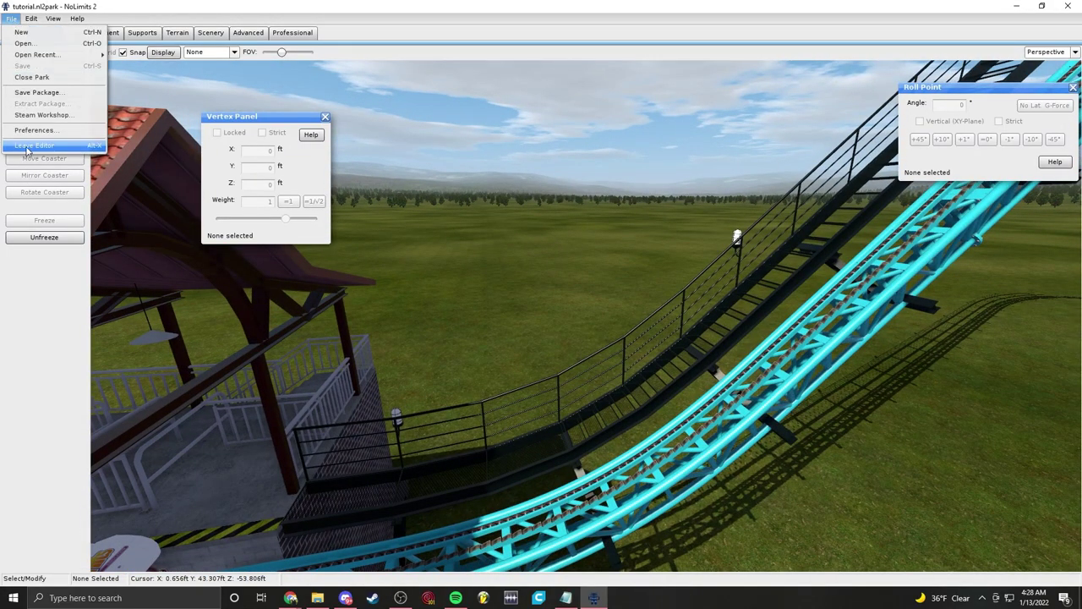
pyautogui.click(26, 148)
pyautogui.click(352, 509)
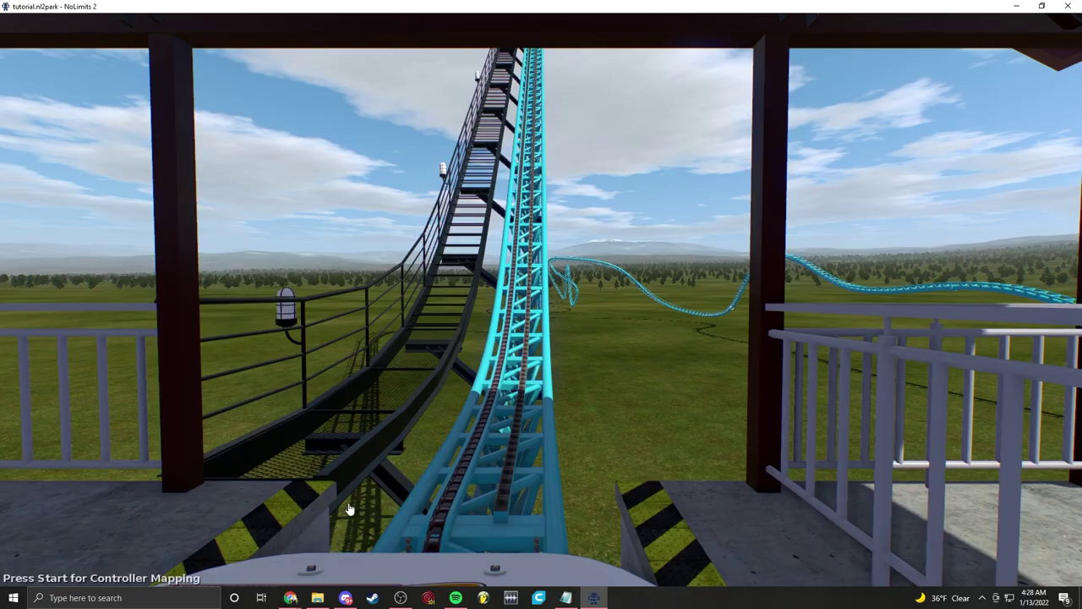
# Step: Watch the ride with the simulation sped up to x4 on the lift and returned to x1 before the first drop
pyautogui.press('F2')
pyautogui.press('F6')
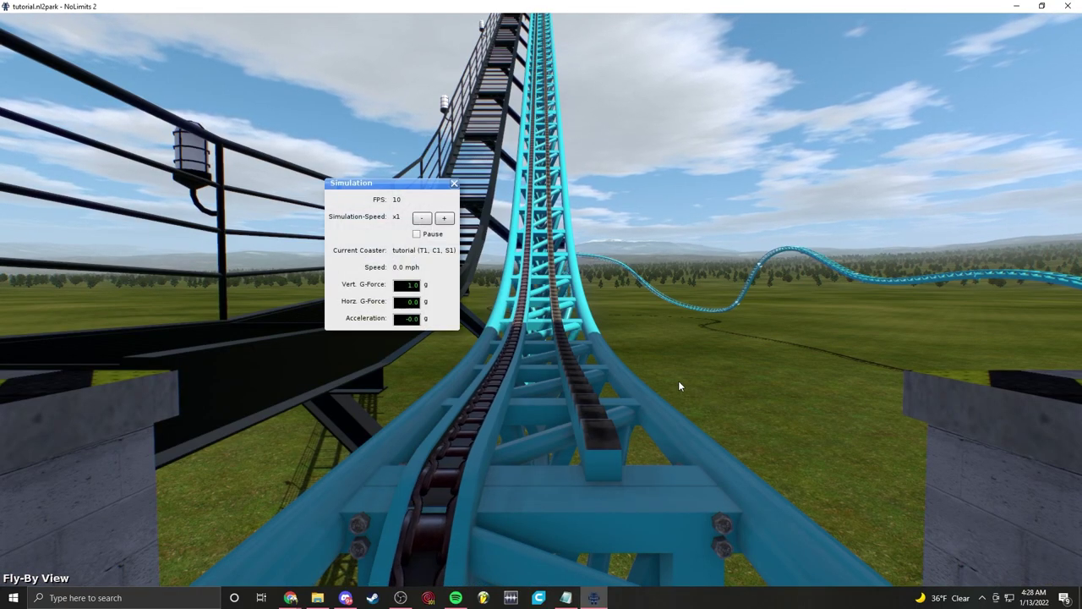
pyautogui.click(444, 219)
pyautogui.click(444, 218)
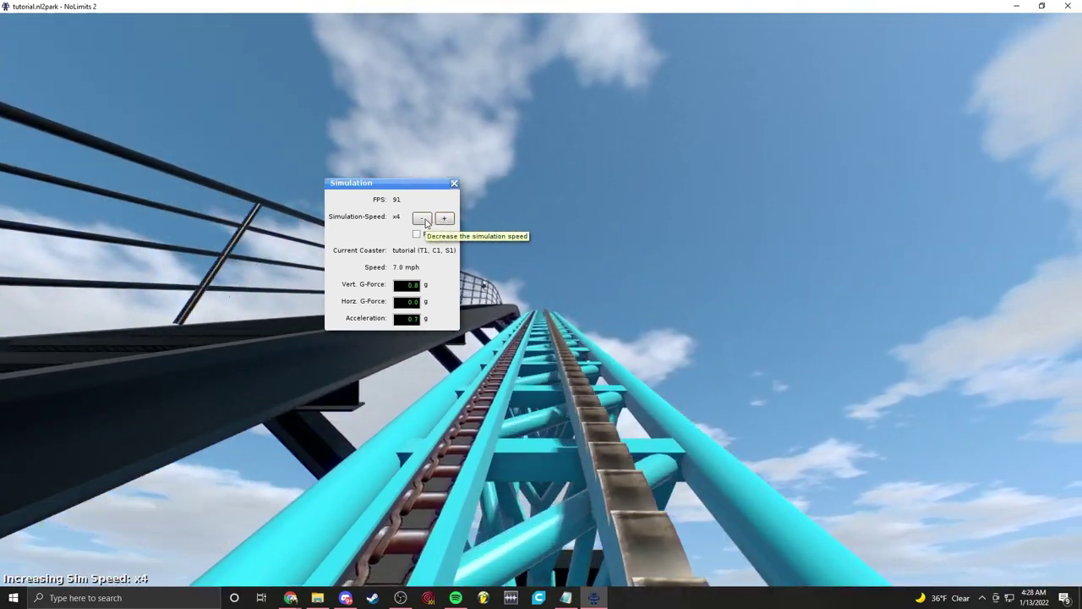
pyautogui.click(425, 219)
pyautogui.click(424, 220)
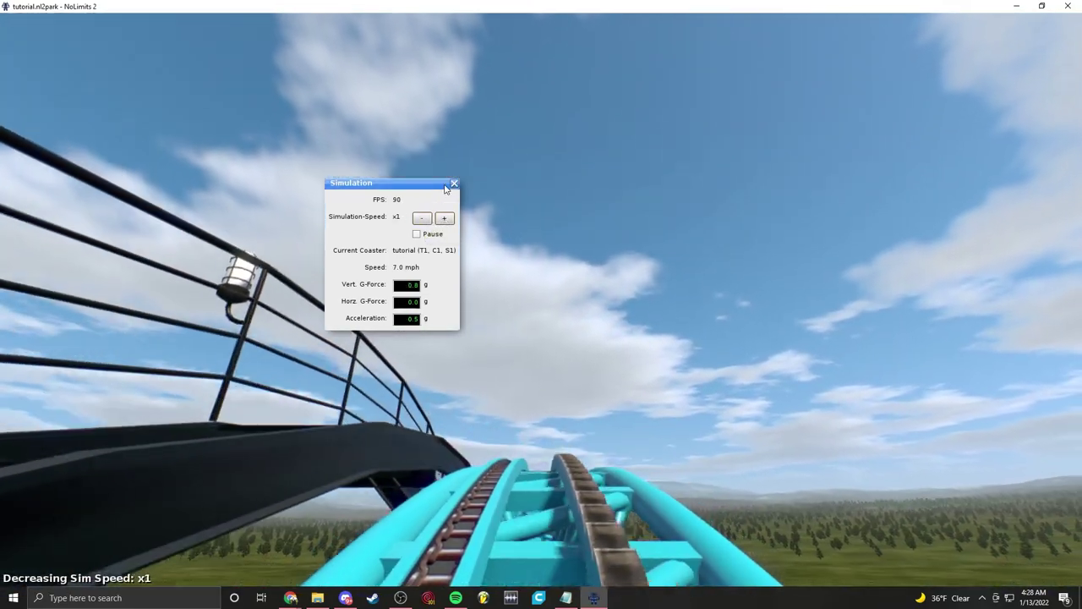
pyautogui.click(453, 184)
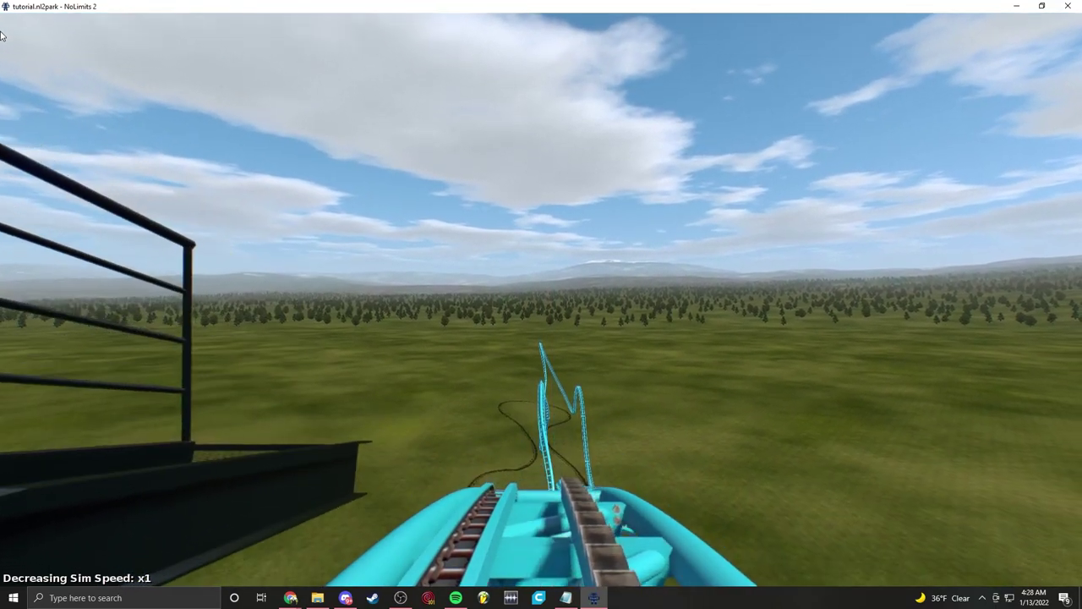
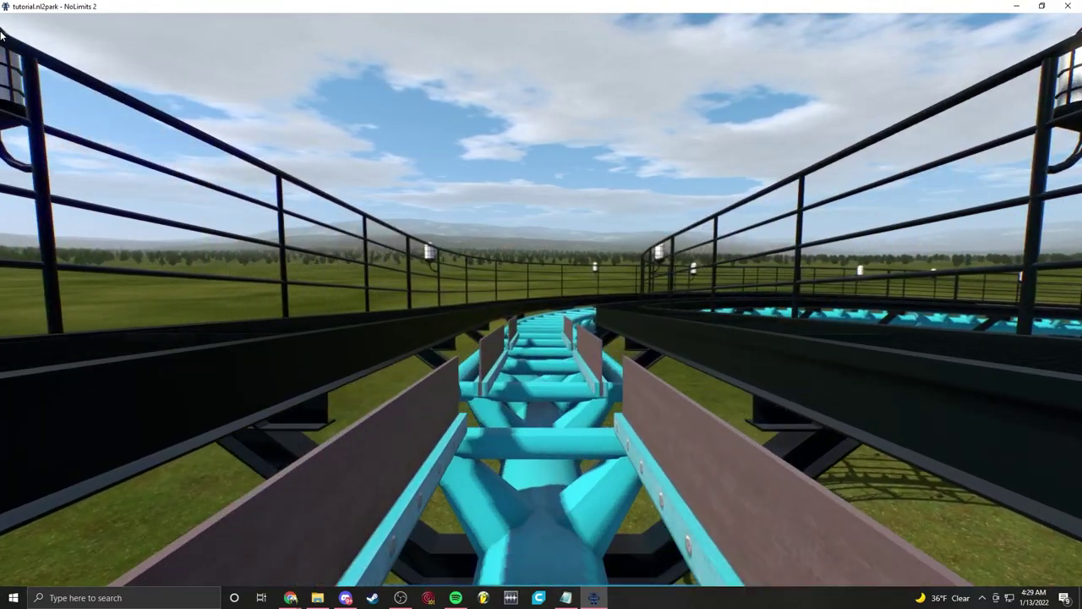
# Step: Switch to the fly view and fly around the layout to examine the lift, drops, hills and turns
pyautogui.press('F2')
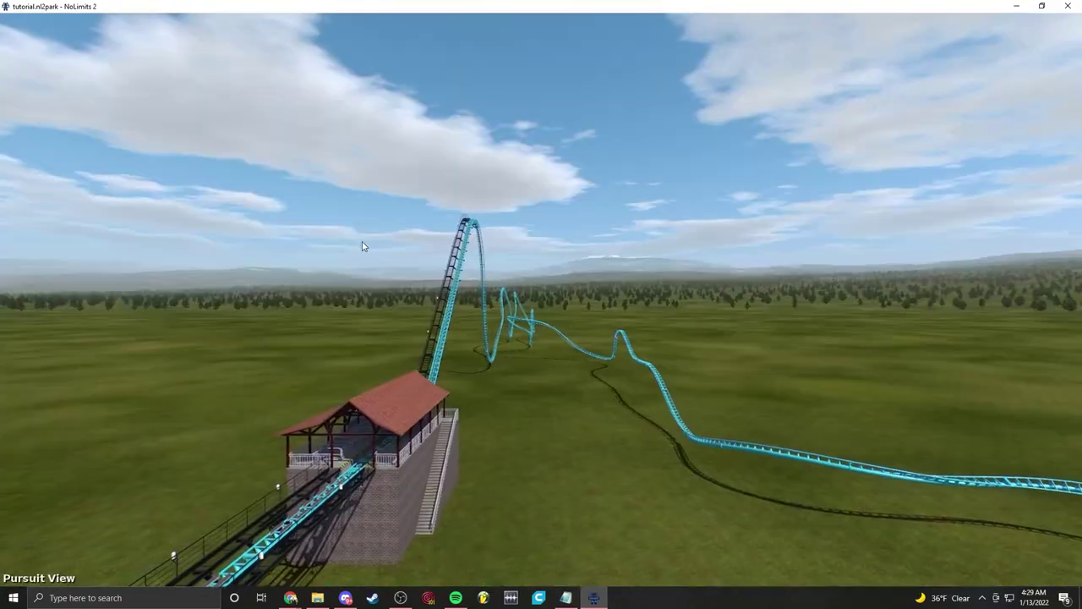
pyautogui.press('F3')
pyautogui.press('v')
pyautogui.press('v')
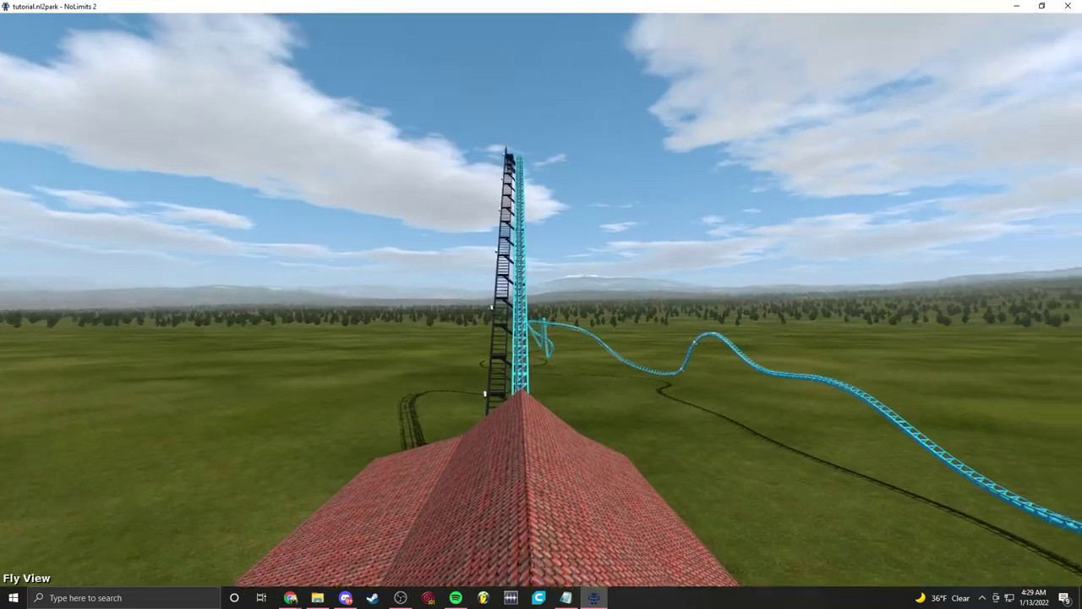
pyautogui.press('w')
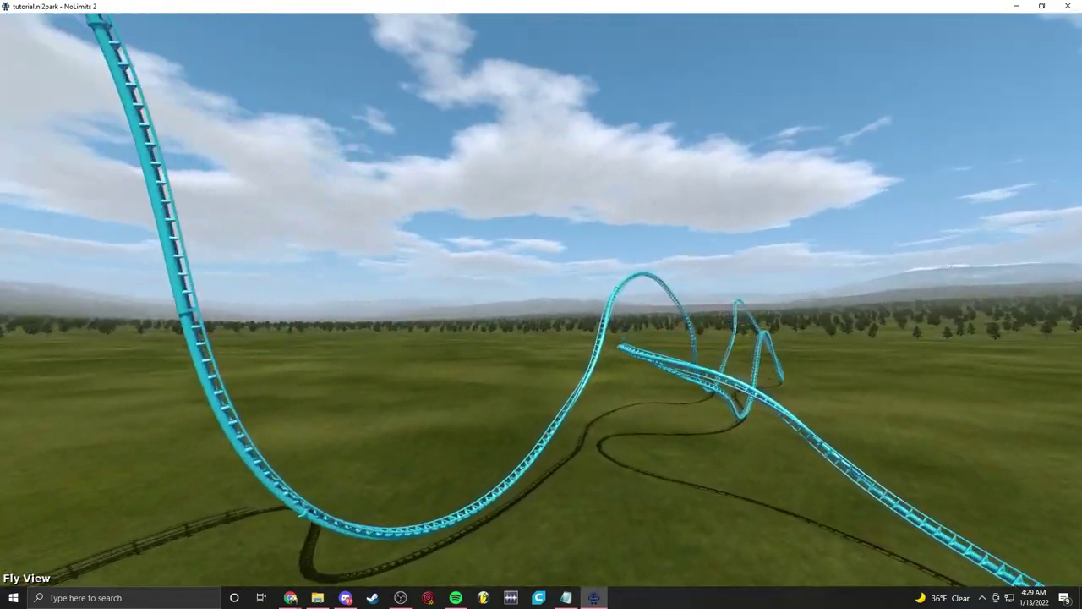
pyautogui.press('w')
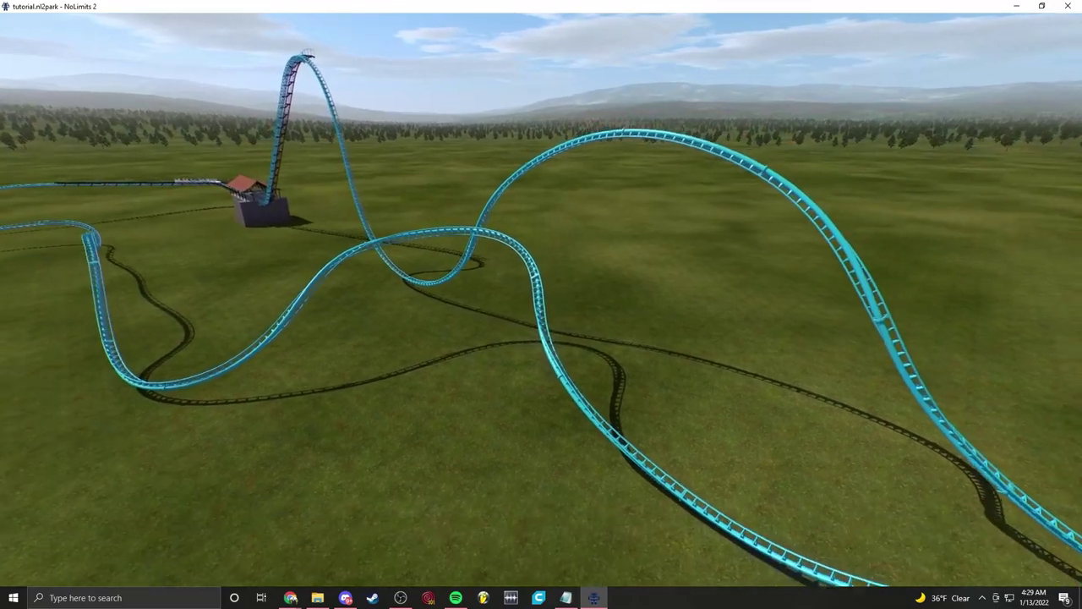
pyautogui.press('w')
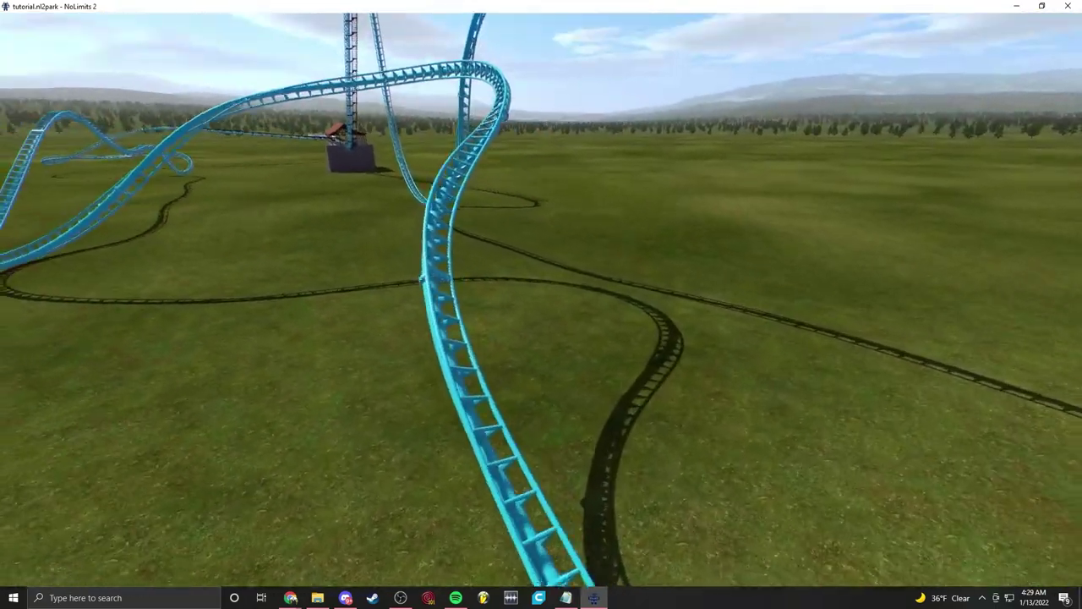
pyautogui.press('w')
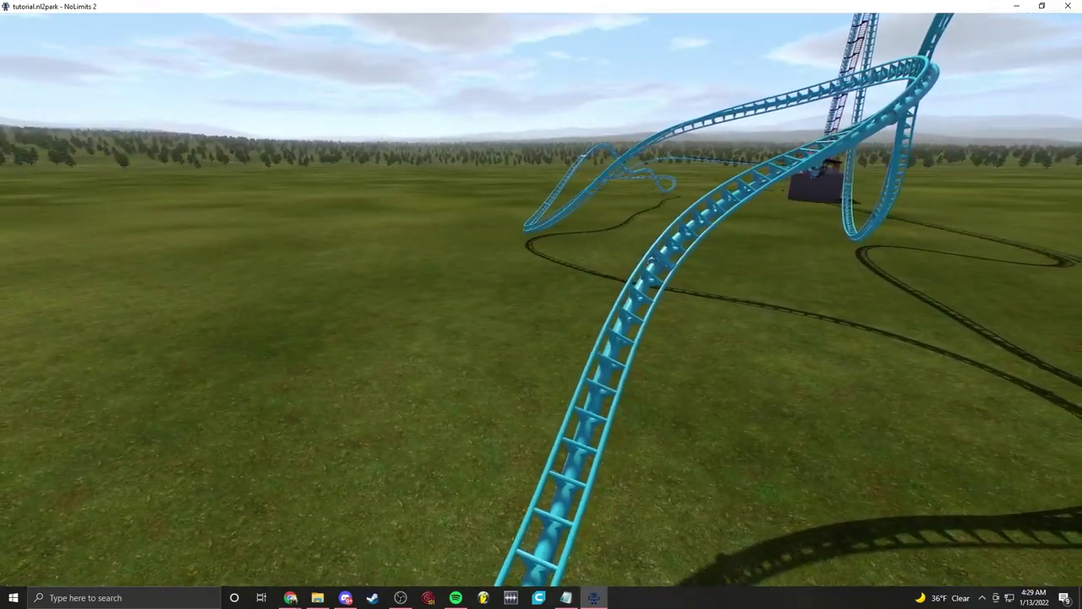
pyautogui.press('w')
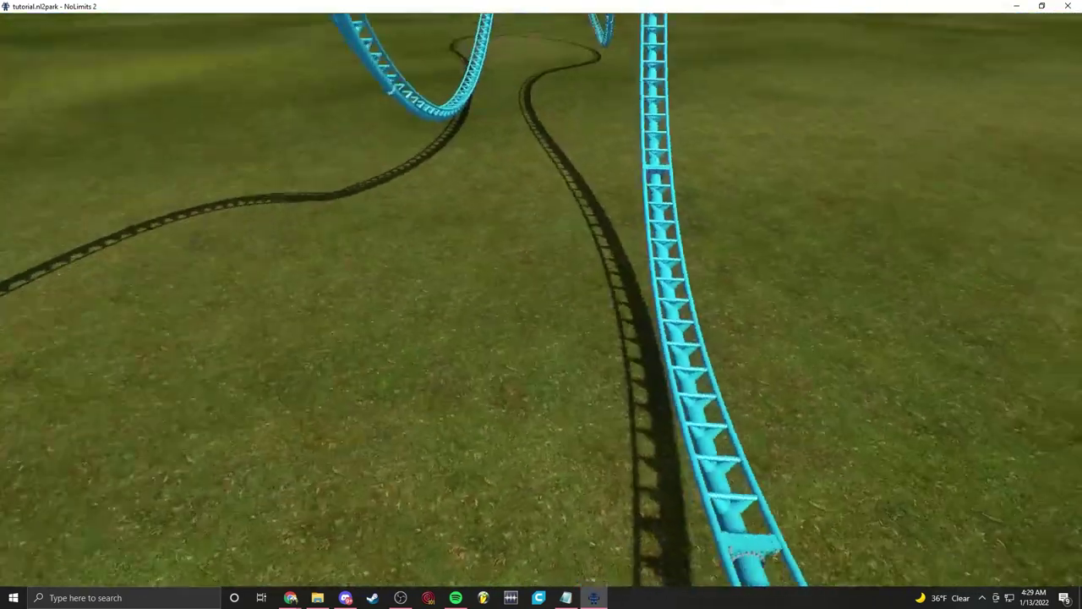
pyautogui.press('w')
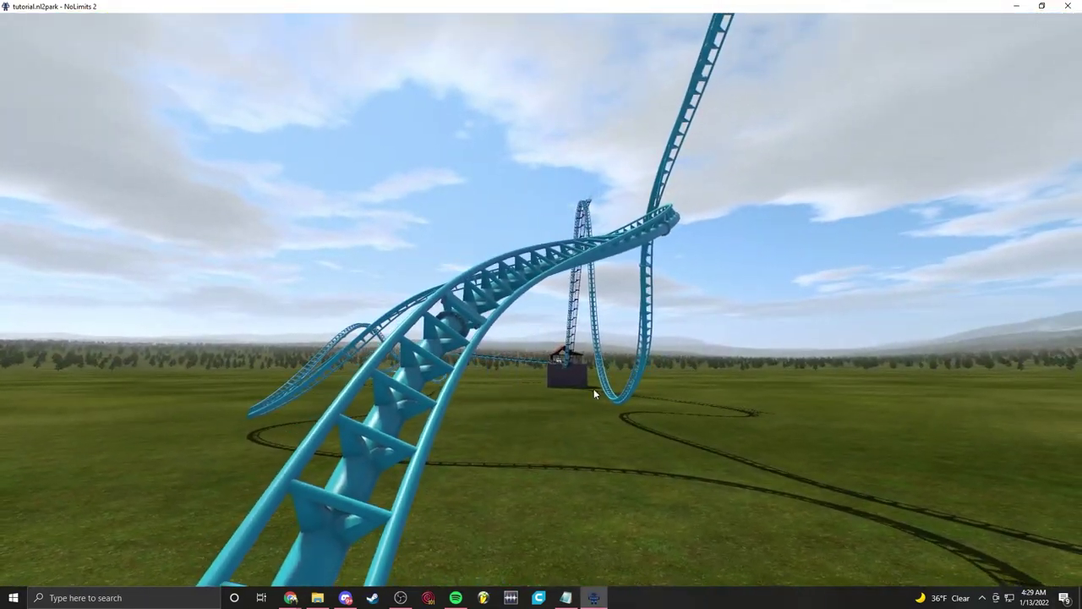
pyautogui.moveTo(593, 389); pyautogui.dragTo(629, 430)
pyautogui.press('w')
pyautogui.press('d')
pyautogui.press('a')
pyautogui.press('d')
pyautogui.press('a')
pyautogui.press('d')
pyautogui.press('d')
pyautogui.press('s')
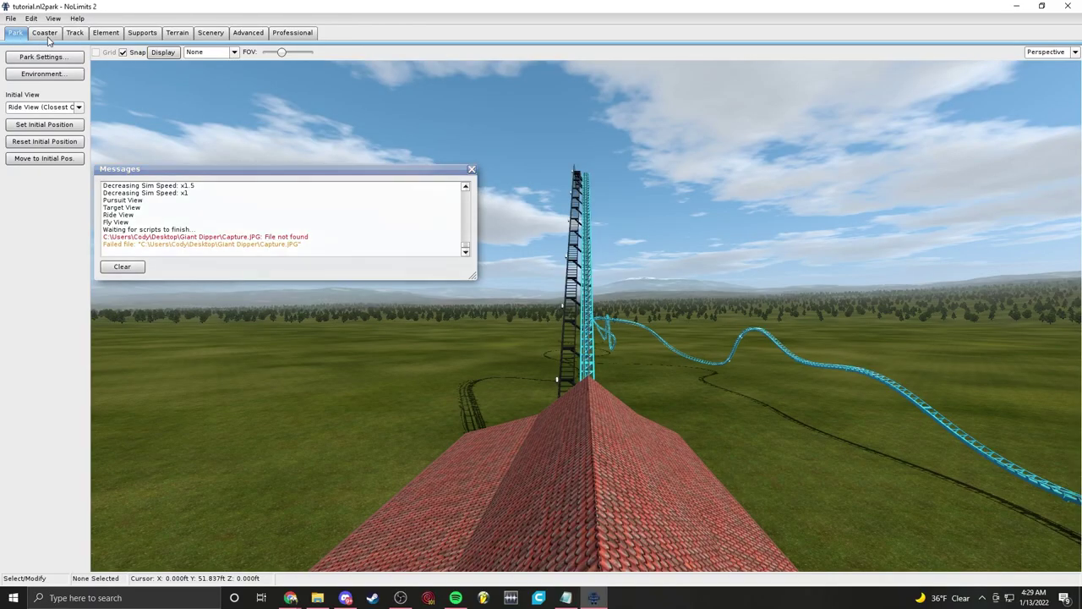
# Step: Return to the editor, close the message log and unfreeze the coaster
pyautogui.click(471, 169)
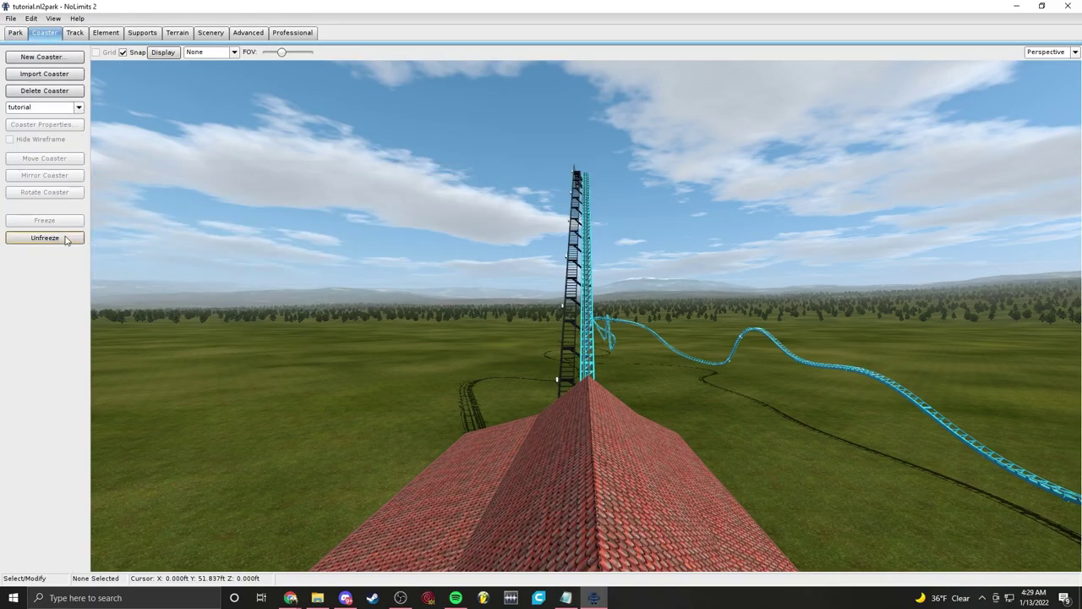
pyautogui.click(45, 237)
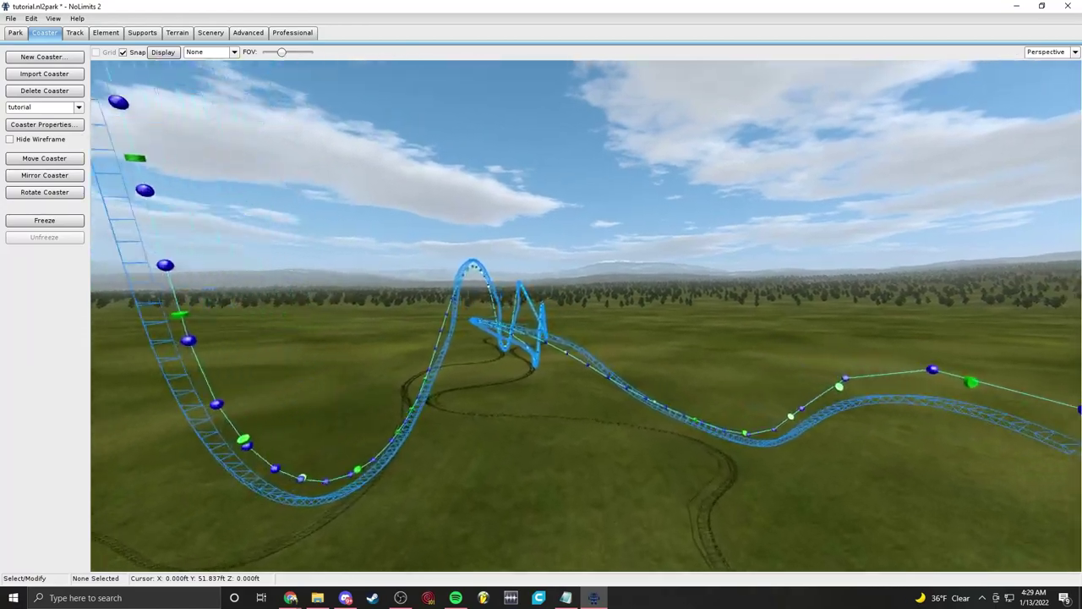
# Step: Set the roll point near 1466 ft on the main spline to -38° and the one near 1526 ft to 85°
pyautogui.press('w')
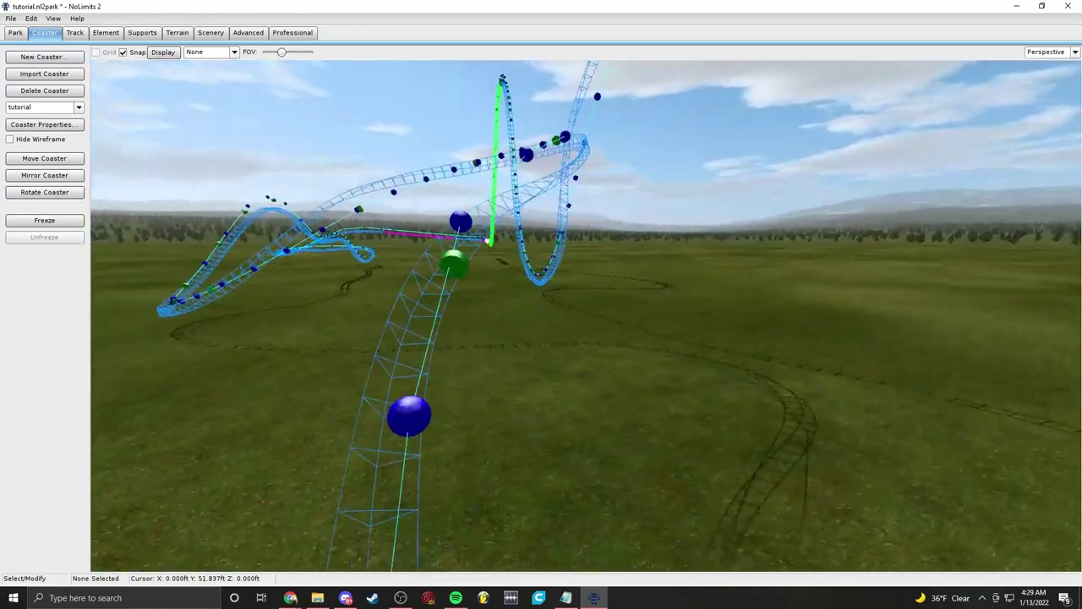
pyautogui.press('s')
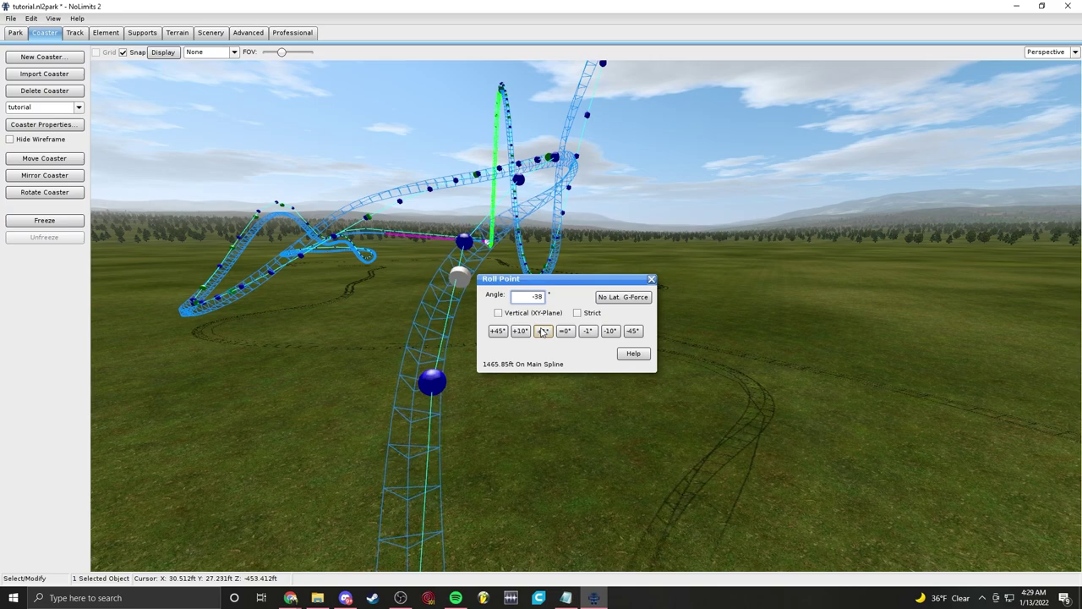
pyautogui.click(651, 279)
pyautogui.press('w')
pyautogui.moveTo(439, 338); pyautogui.dragTo(506, 297, button='right')
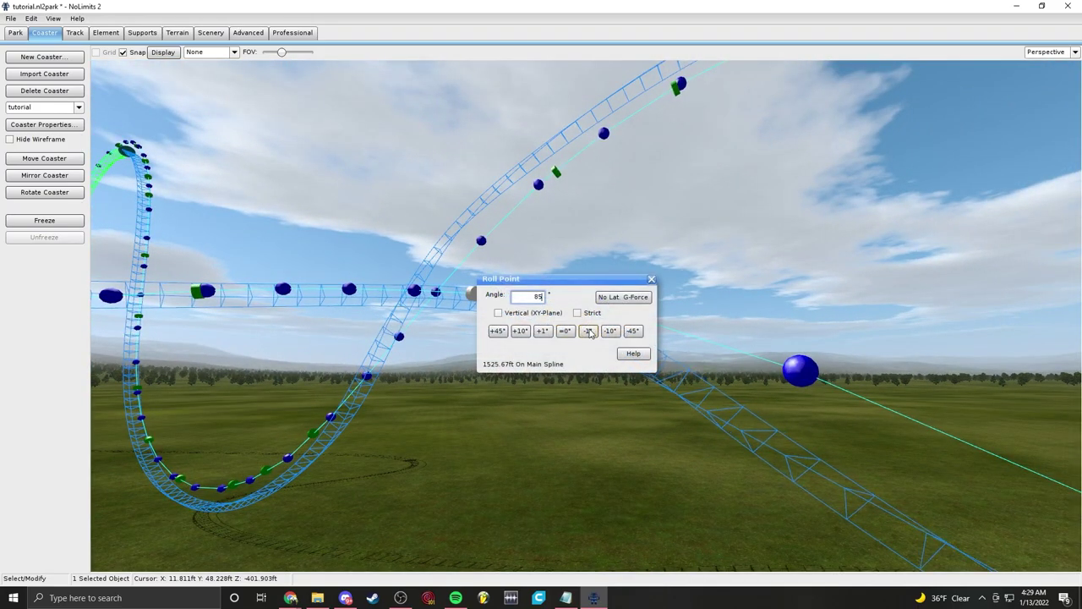
# Step: Examine the turn's banking on the frozen coaster in the perspective and track views, and unfreeze the coaster
pyautogui.press('s')
pyautogui.press('d')
pyautogui.moveTo(647, 292); pyautogui.dragTo(575, 305, button='right')
pyautogui.press('a')
pyautogui.moveTo(639, 287); pyautogui.dragTo(718, 286, button='right')
pyautogui.press('w')
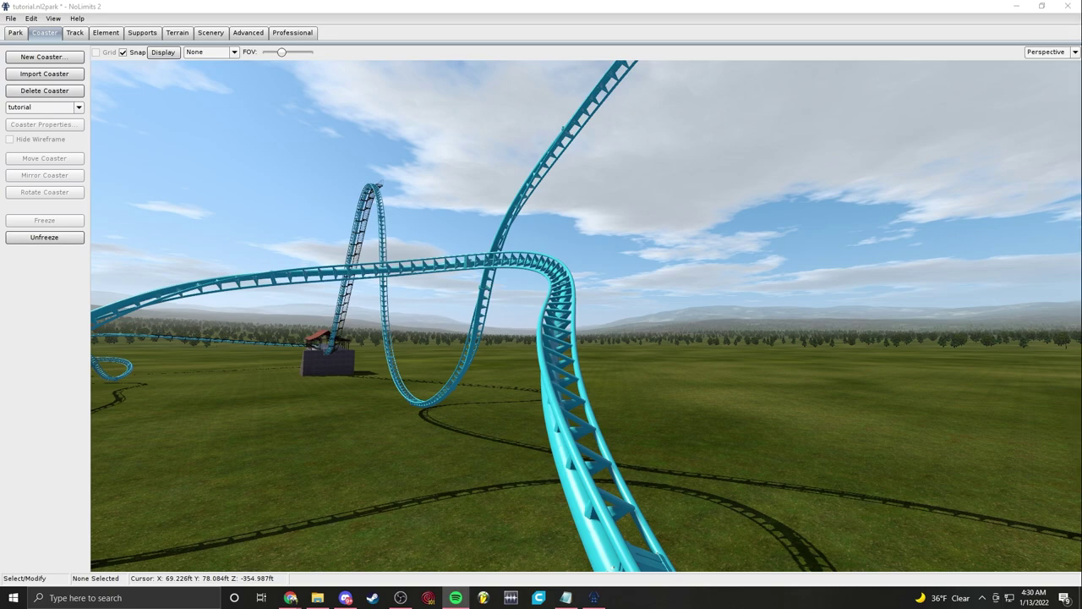
pyautogui.moveTo(765, 257); pyautogui.dragTo(903, 284, button='right')
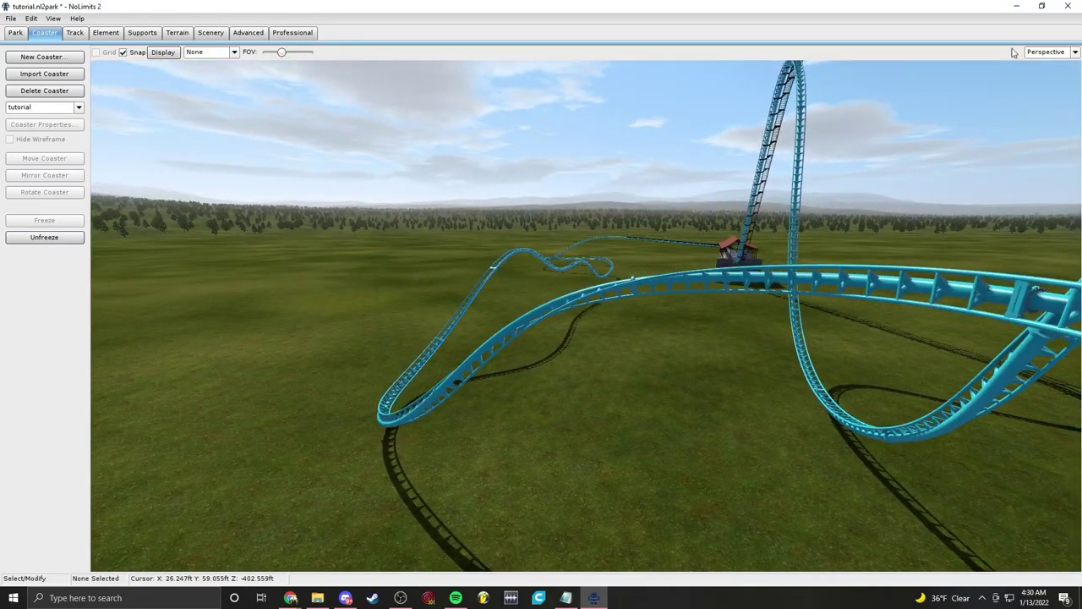
pyautogui.click(1036, 116)
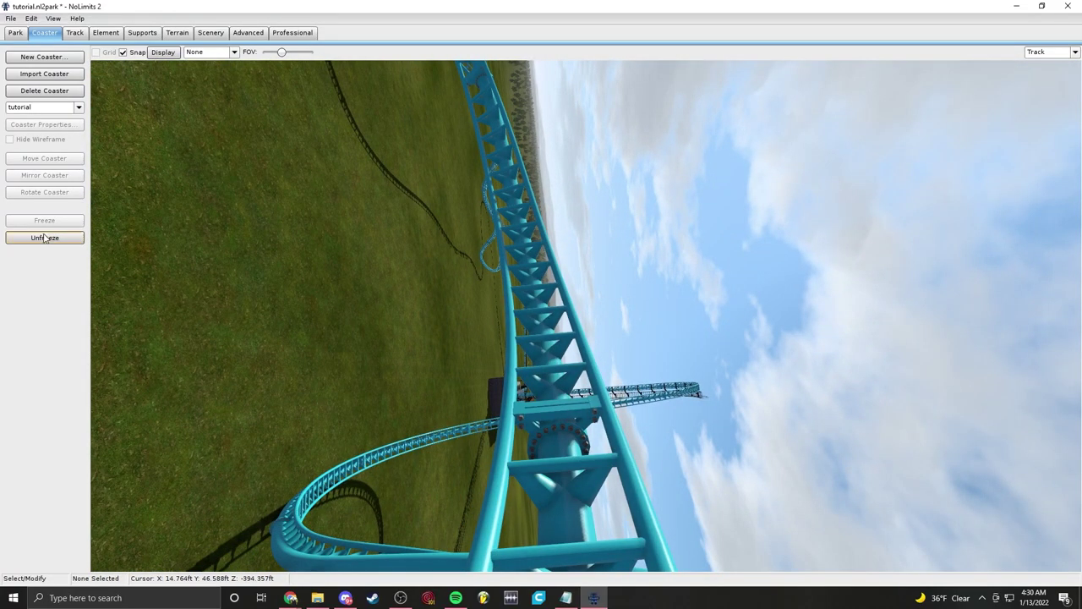
pyautogui.click(45, 238)
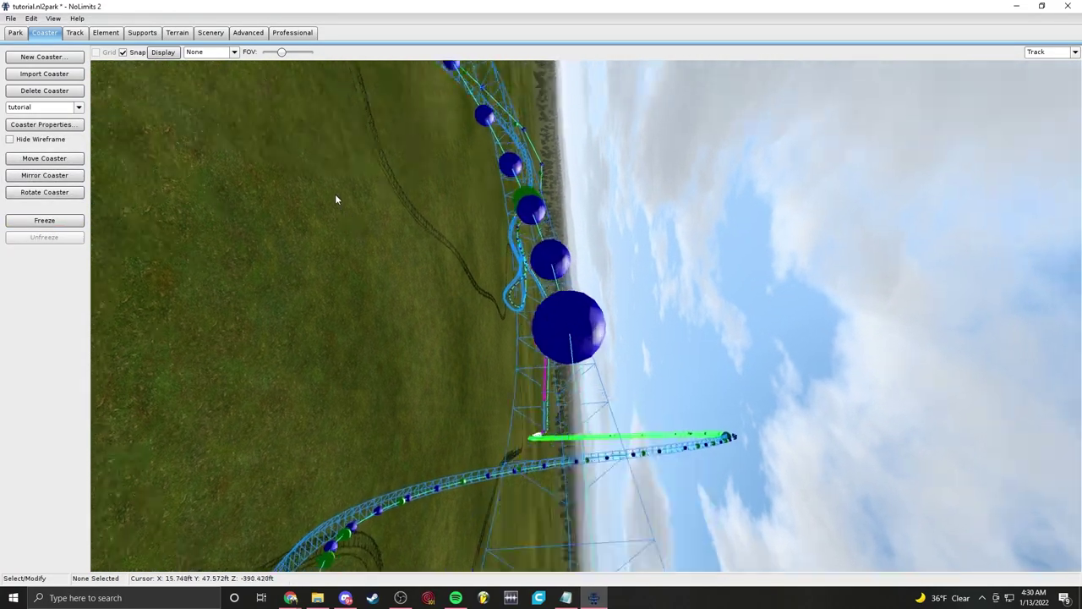
# Step: Set the roll point near 1591.5 ft on the main spline to 0°
pyautogui.click(484, 185)
pyautogui.click(574, 333)
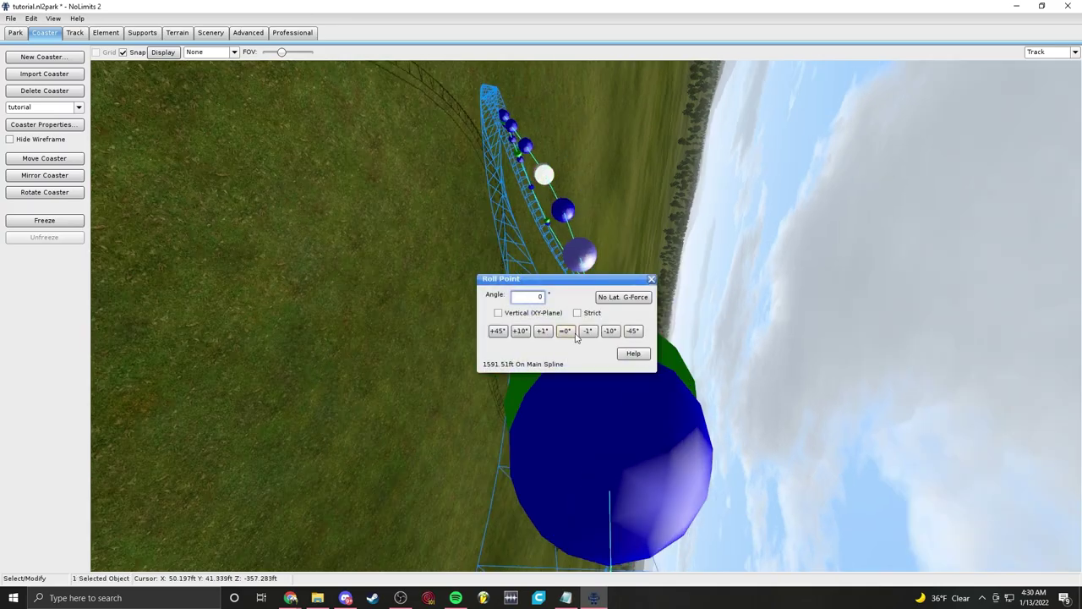
pyautogui.click(646, 150)
pyautogui.scroll(10, 669, 131)
pyautogui.scroll(10, 705, 127)
pyautogui.scroll(-8, 630, 326)
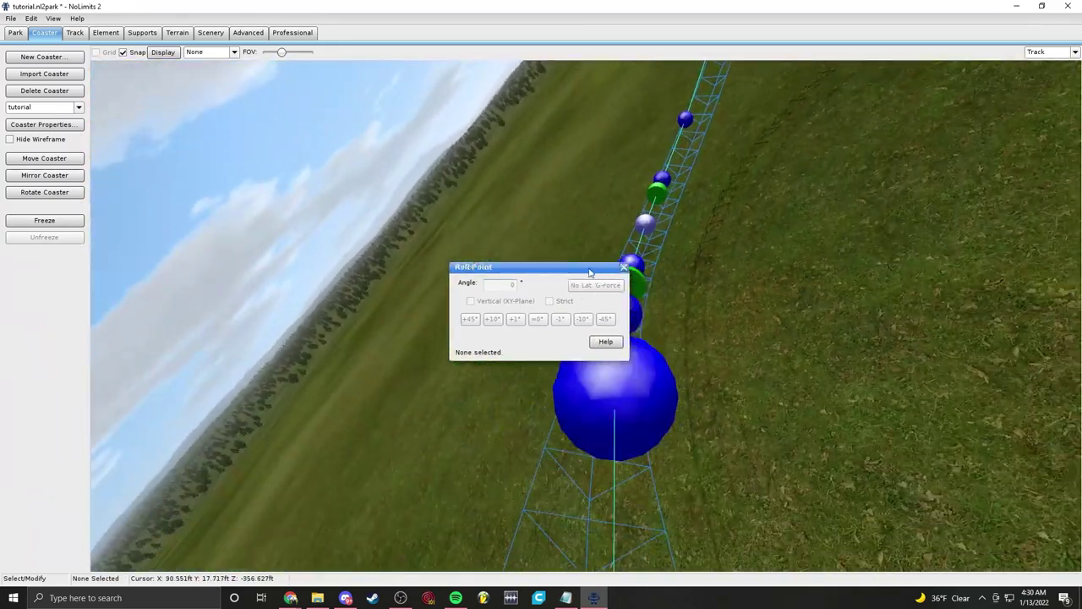
# Step: Display the G-force comb and apply No Lat. G-Force to the roll point near 1591.5 ft on the main spline
pyautogui.moveTo(620, 284); pyautogui.dragTo(328, 137)
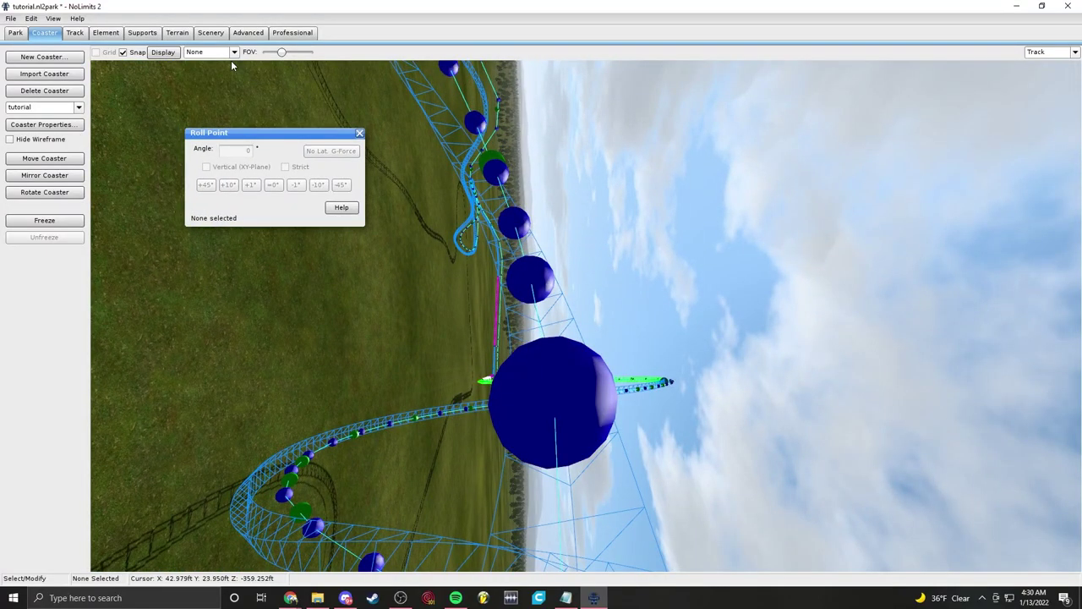
pyautogui.scroll(10, 817, 199)
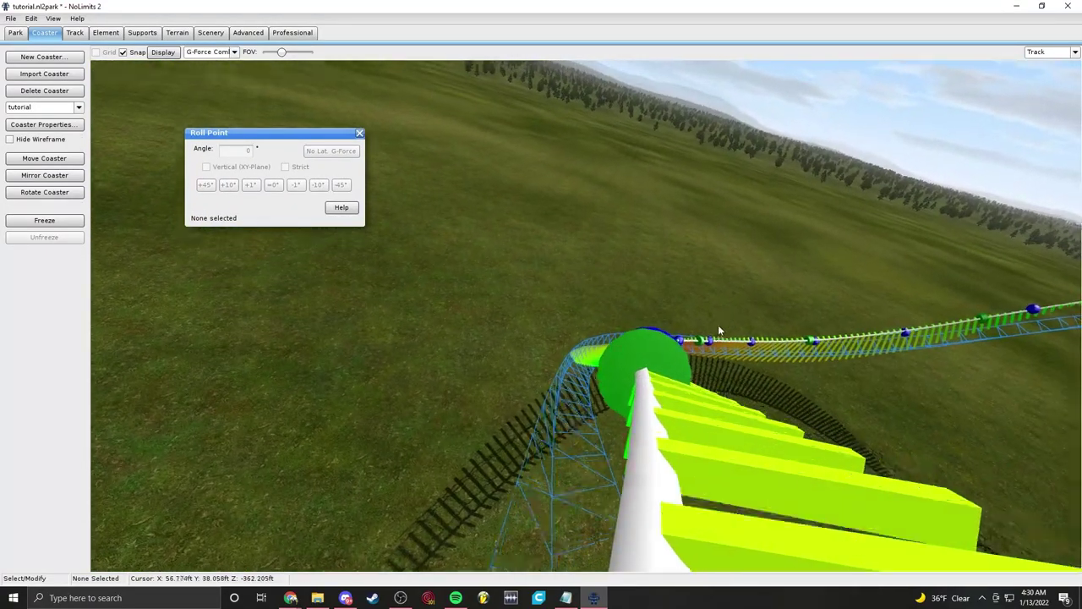
pyautogui.click(718, 326)
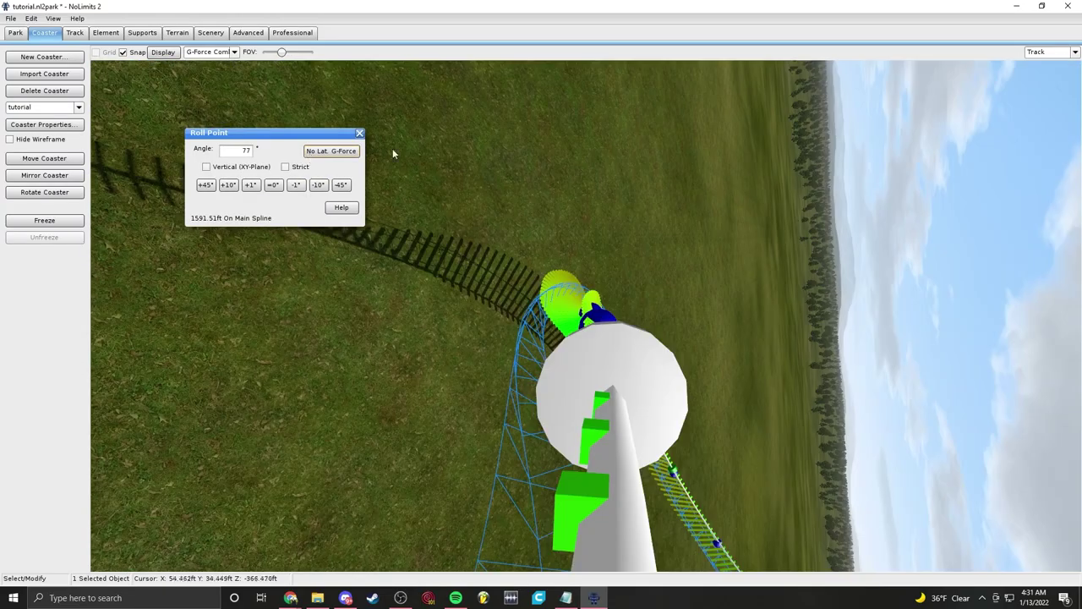
pyautogui.click(529, 126)
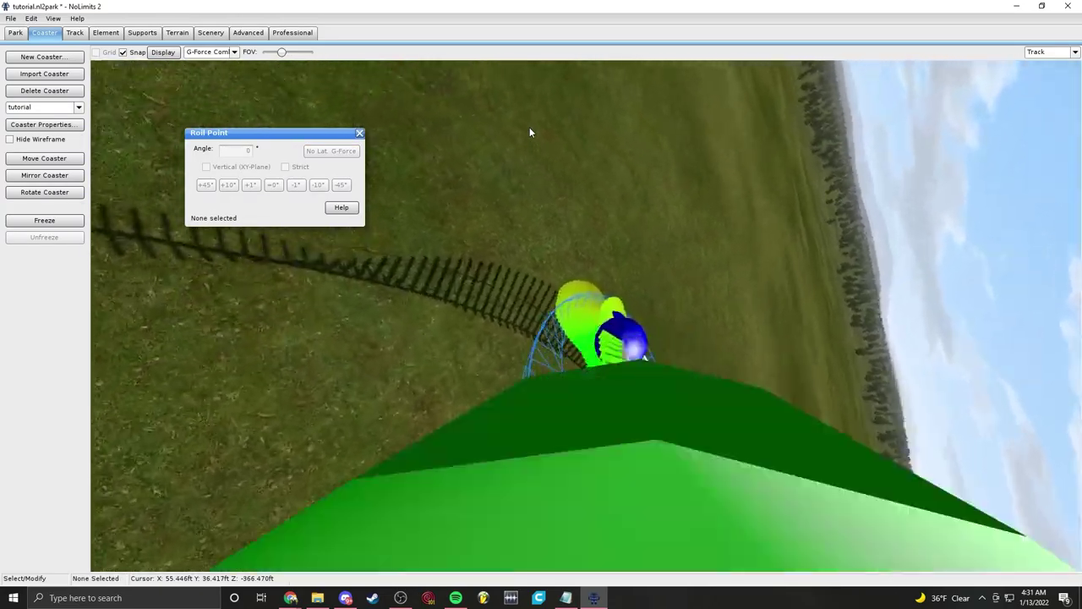
# Step: Set the roll point near 1634.7 ft on the main spline to -56° and the one near 1591.5 ft to 47°
pyautogui.scroll(-5, 530, 127)
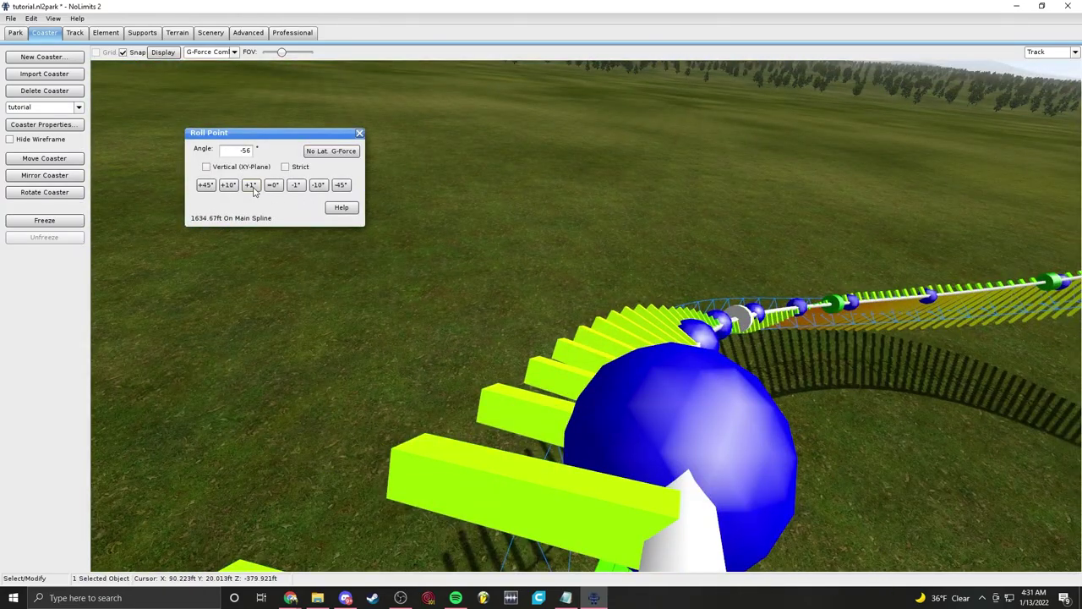
pyautogui.press('Down')
pyautogui.click(636, 372)
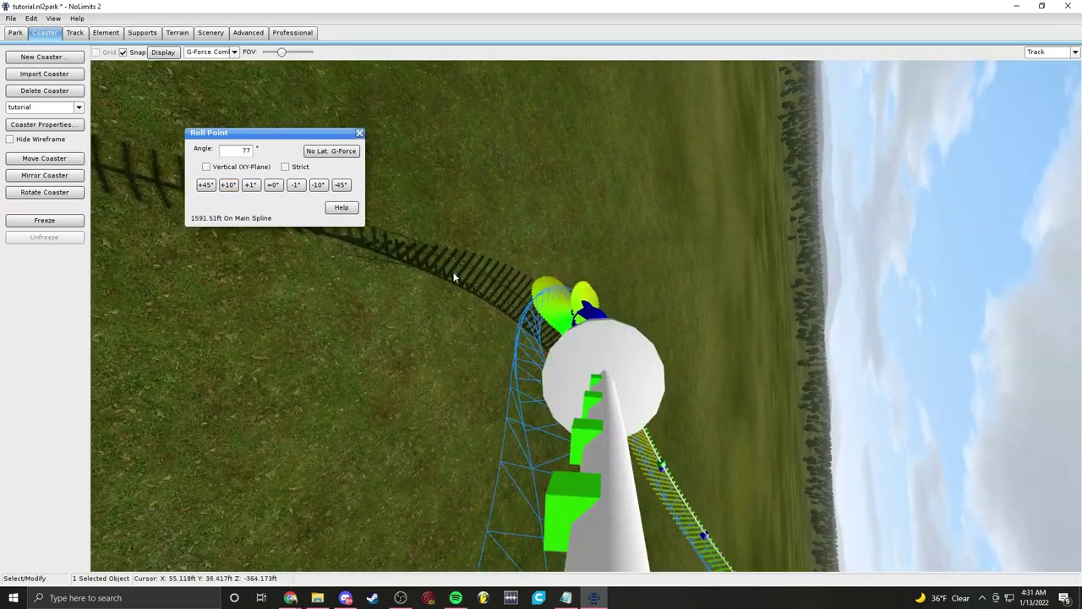
pyautogui.click(318, 184)
pyautogui.click(317, 184)
pyautogui.click(316, 185)
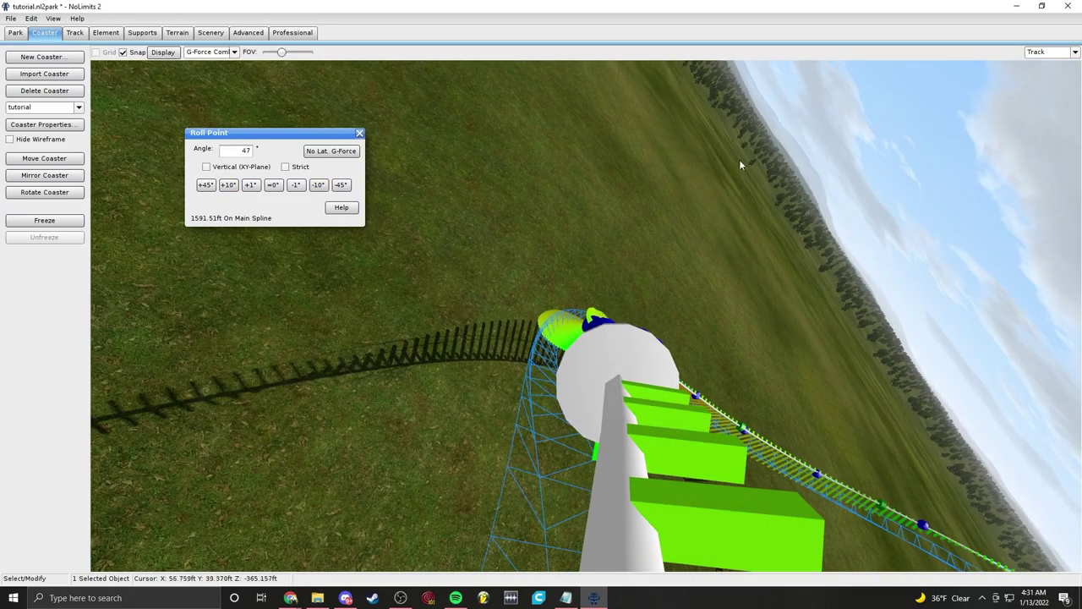
pyautogui.click(760, 162)
# Step: Slide the two roll points past the turn to about 1645 ft and 1663 ft, and apply No Lat. G-Force to the farther one
pyautogui.scroll(-12, 760, 162)
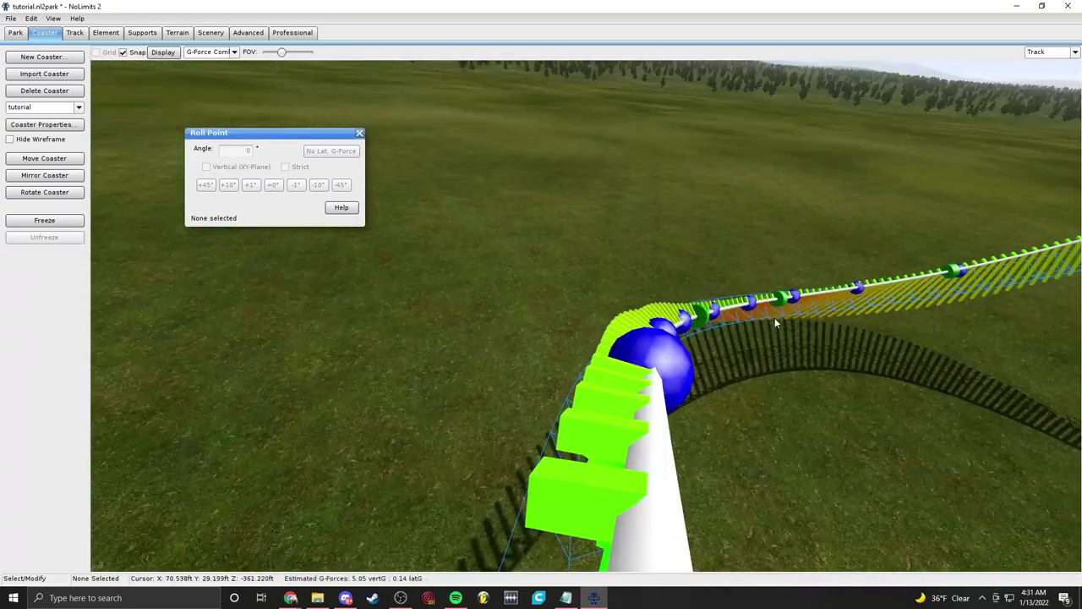
pyautogui.moveTo(781, 302); pyautogui.dragTo(806, 305)
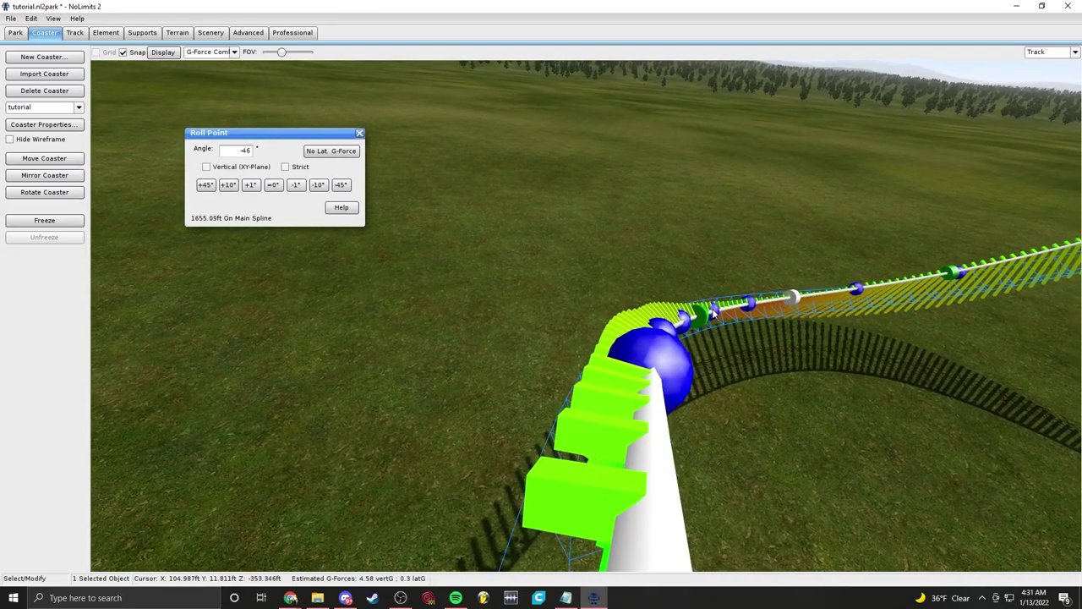
pyautogui.moveTo(641, 337); pyautogui.dragTo(826, 309)
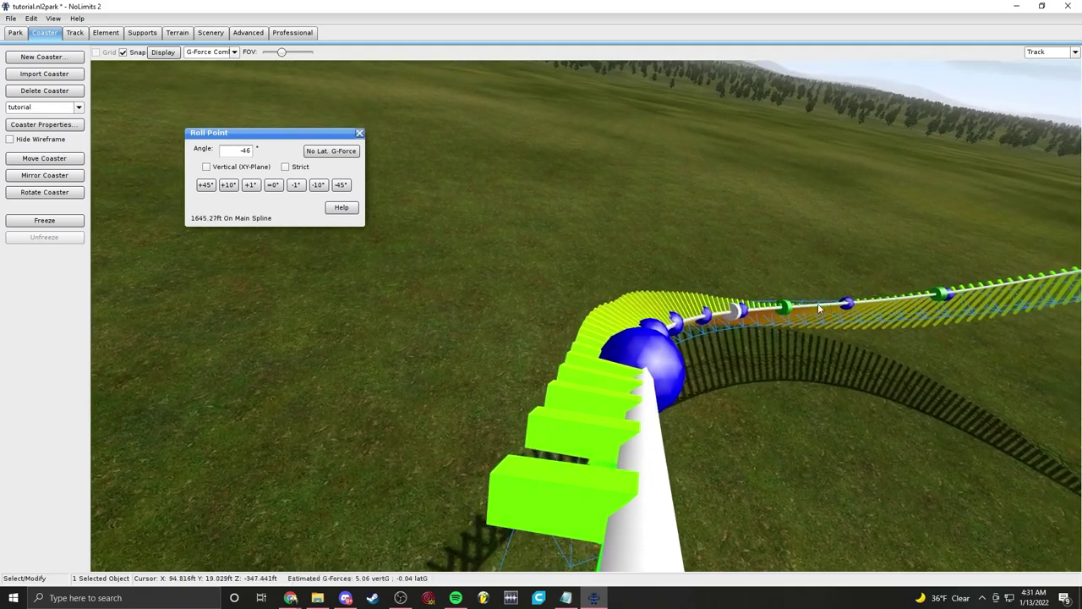
pyautogui.click(813, 319)
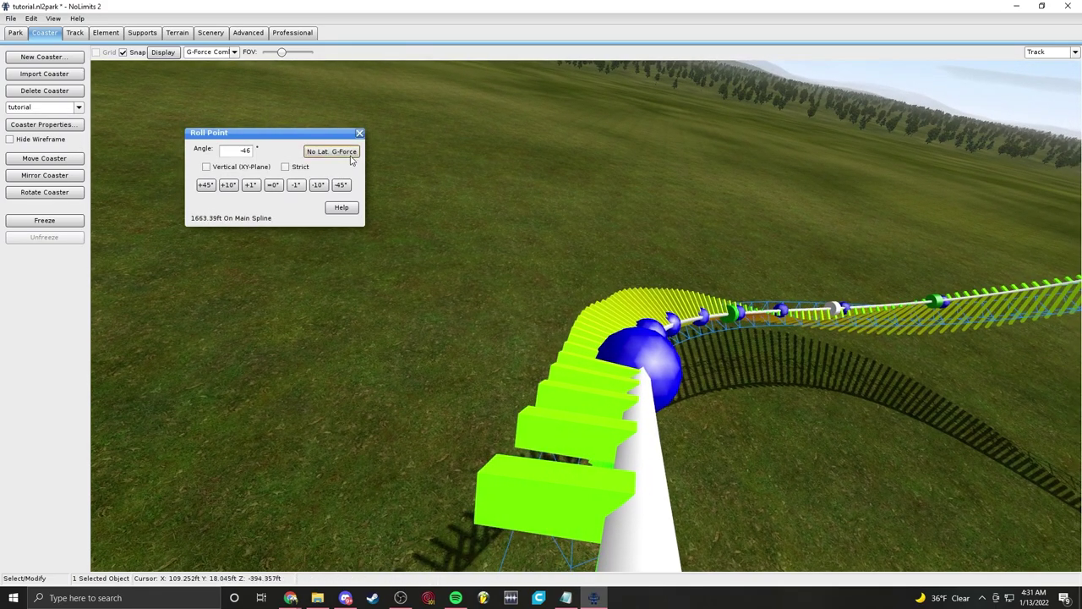
pyautogui.click(350, 155)
pyautogui.click(839, 193)
# Step: Check the G-force comb along the rebanked turn and its neighbouring track, and save the park
pyautogui.scroll(-8, 840, 193)
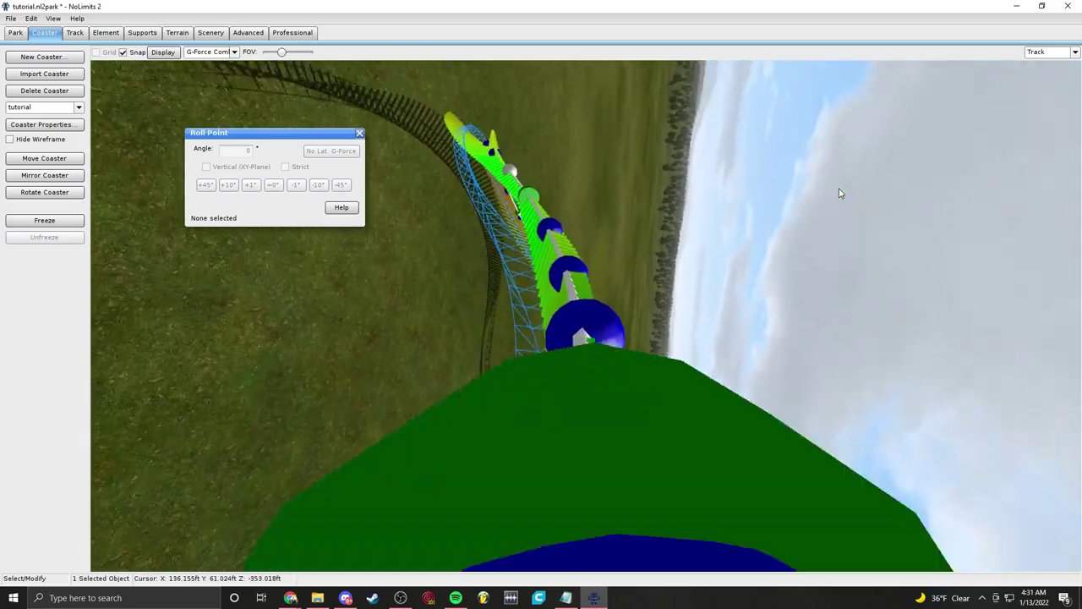
pyautogui.scroll(8, 839, 193)
pyautogui.moveTo(838, 194); pyautogui.dragTo(502, 172, button='right')
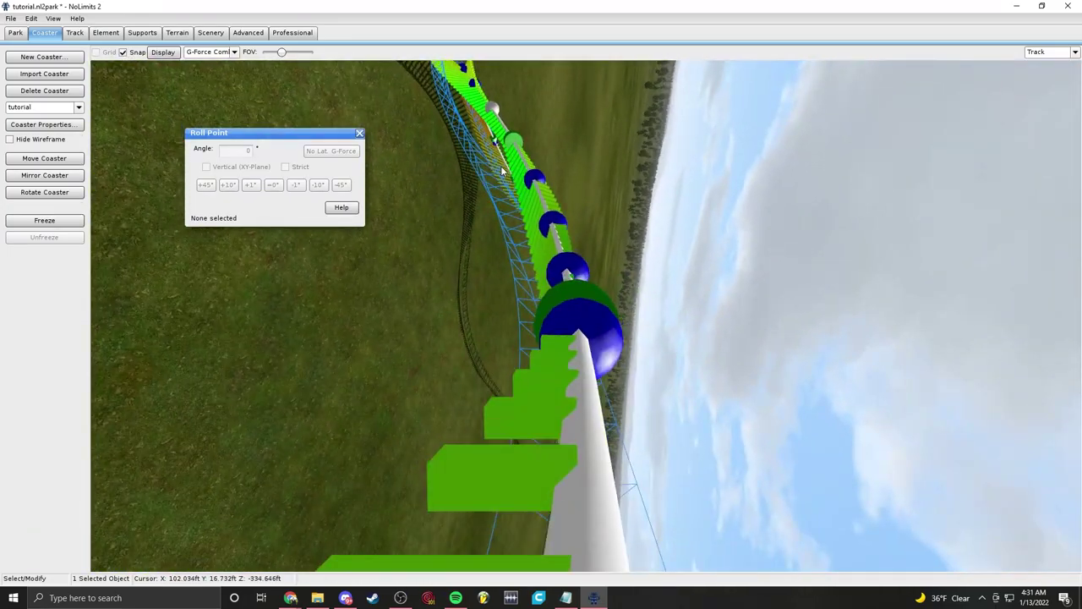
pyautogui.click(690, 190)
pyautogui.scroll(12, 690, 190)
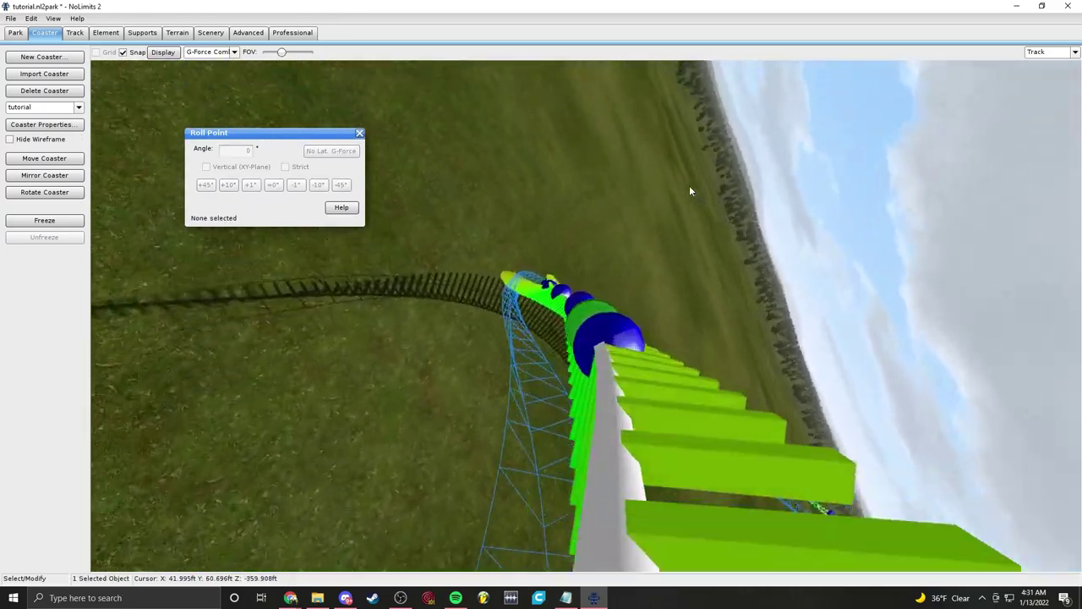
pyautogui.scroll(8, 689, 190)
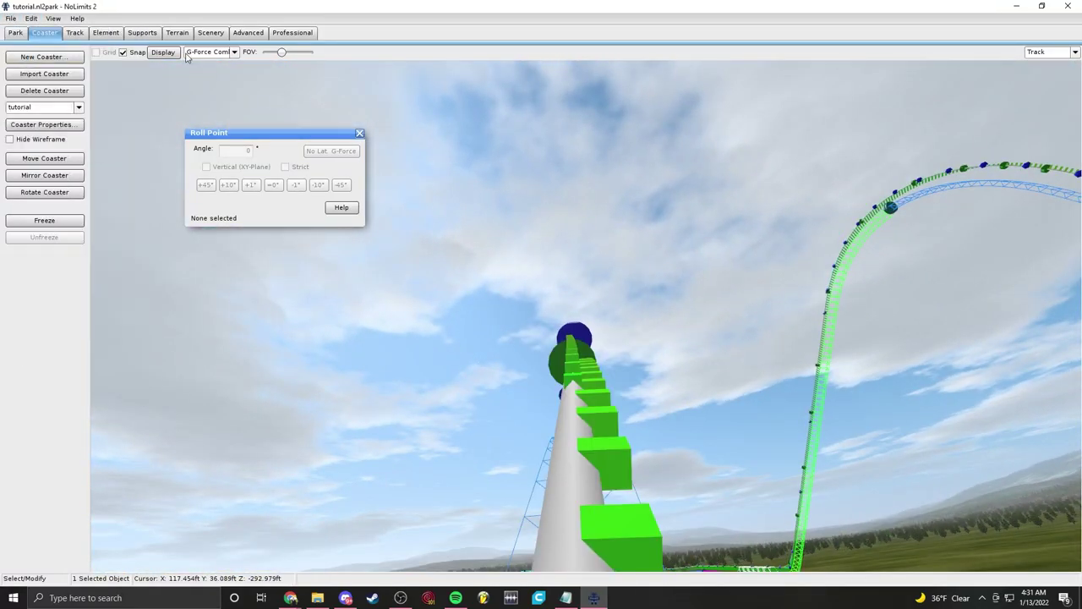
# Step: Turn off the G-force comb display and return from the track view to the perspective view
pyautogui.click(575, 129)
pyautogui.scroll(15, 575, 129)
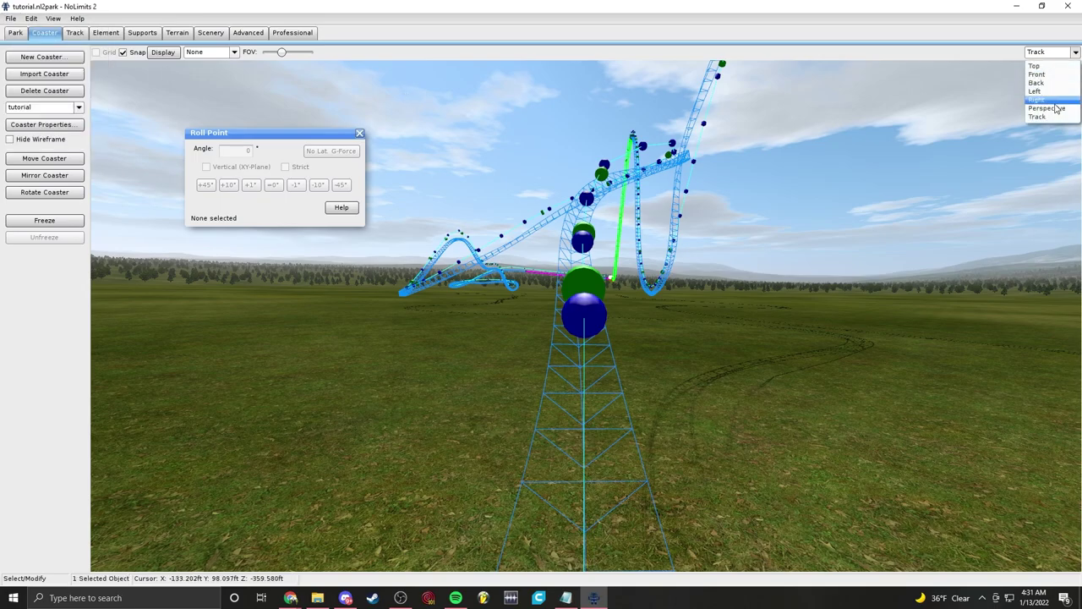
pyautogui.click(1053, 100)
pyautogui.click(1053, 110)
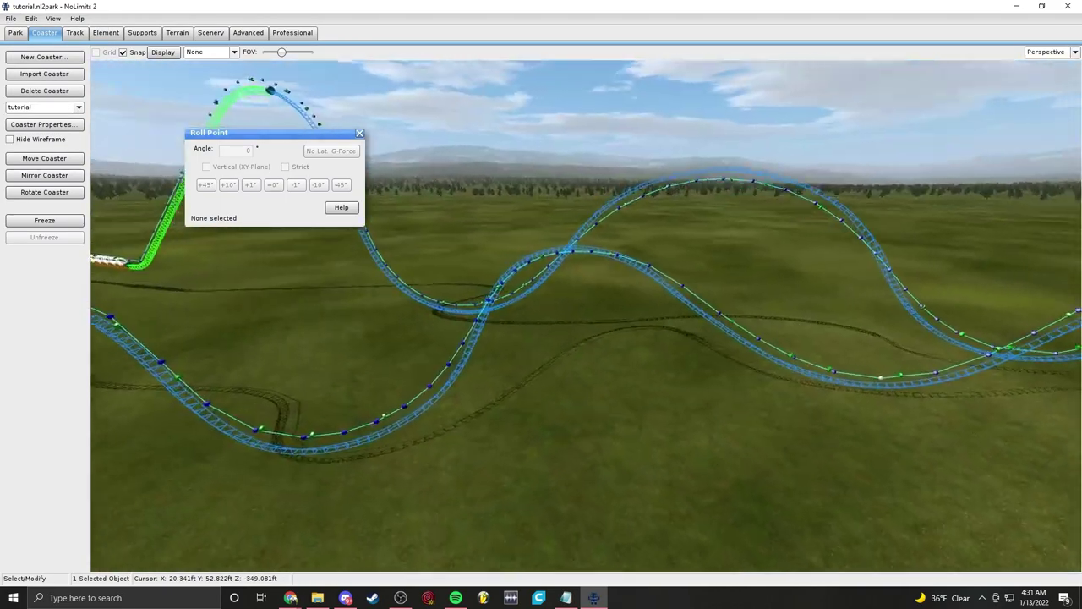
pyautogui.moveTo(587, 316); pyautogui.dragTo(829, 284, button='right')
pyautogui.moveTo(541, 93); pyautogui.dragTo(610, 195, button='right')
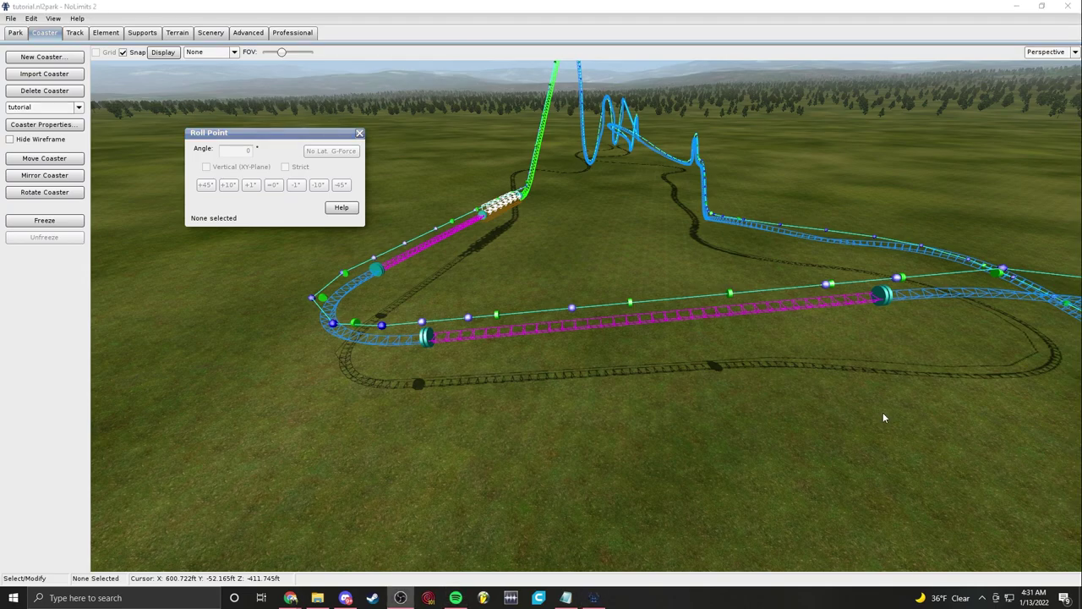
# Step: Split up the long brake section, take out its middle and reconnect the two open ends
pyautogui.click(790, 404)
pyautogui.moveTo(790, 404); pyautogui.dragTo(794, 403, button='right')
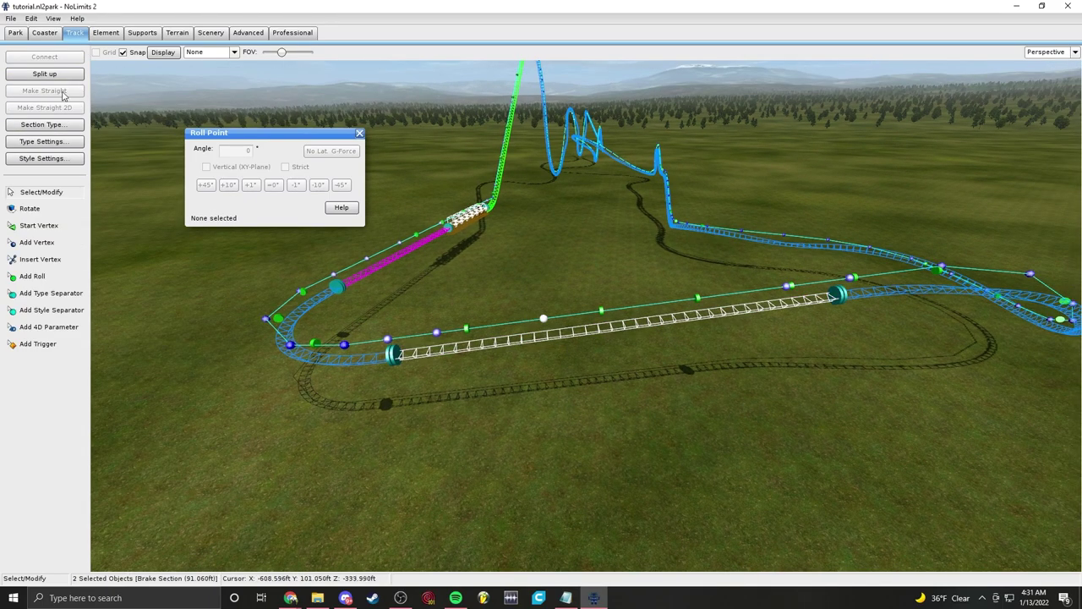
pyautogui.moveTo(786, 339); pyautogui.dragTo(733, 425, button='right')
pyautogui.moveTo(462, 303); pyautogui.dragTo(767, 435)
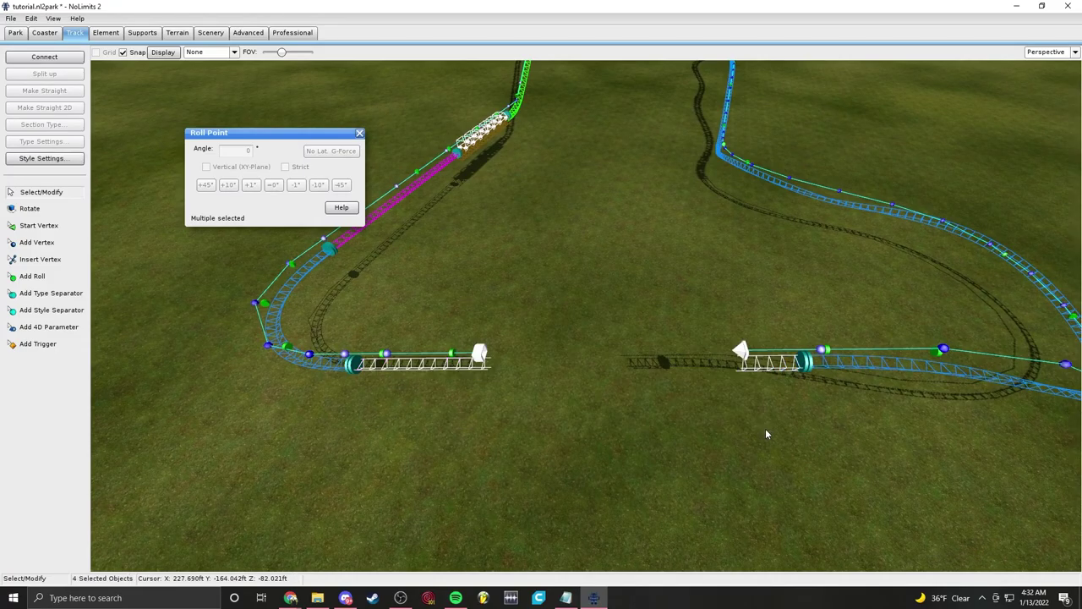
pyautogui.click(69, 58)
# Step: Examine the reconnected brake run, the station and the overall circuit from several distances and angles
pyautogui.scroll(3, 650, 347)
pyautogui.moveTo(651, 348)
pyautogui.mouseDown(button='right')
pyautogui.moveTo(638, 353)
pyautogui.moveTo(640, 267)
pyautogui.moveTo(525, 283)
pyautogui.moveTo(414, 267)
pyautogui.moveTo(397, 308)
pyautogui.moveTo(410, 224)
pyautogui.moveTo(363, 224)
pyautogui.moveTo(422, 262)
pyautogui.moveTo(397, 260)
pyautogui.moveTo(478, 257)
pyautogui.moveTo(397, 284)
pyautogui.moveTo(732, 290)
pyautogui.moveTo(664, 359)
pyautogui.mouseUp(button='right')
pyautogui.scroll(-3, 640, 267)
pyautogui.press('w')
pyautogui.press('s')
pyautogui.press('w')
pyautogui.press('s')
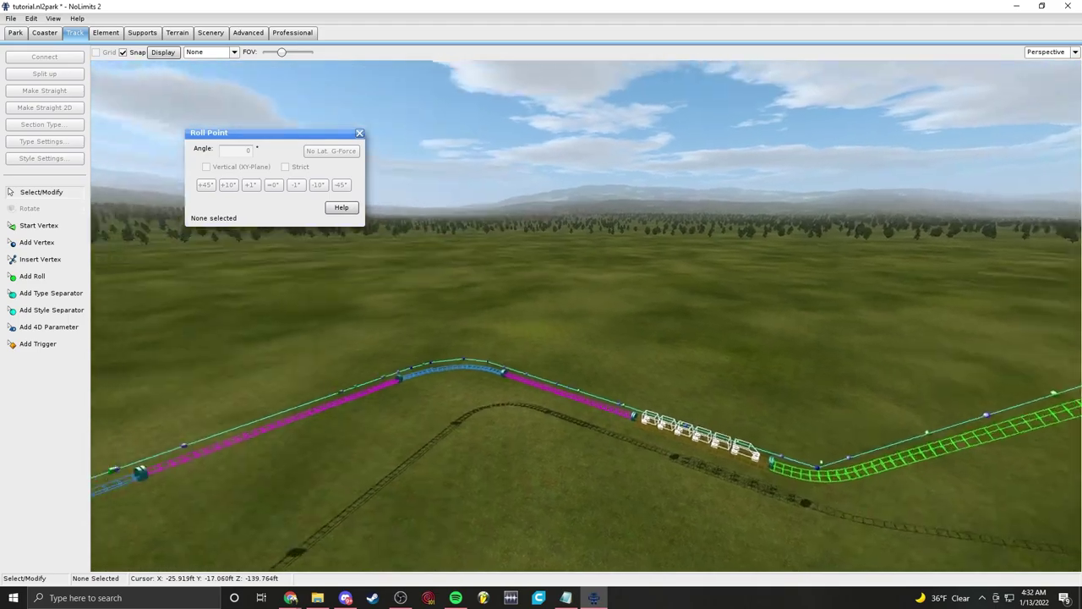
pyautogui.moveTo(761, 433); pyautogui.dragTo(711, 437, button='right')
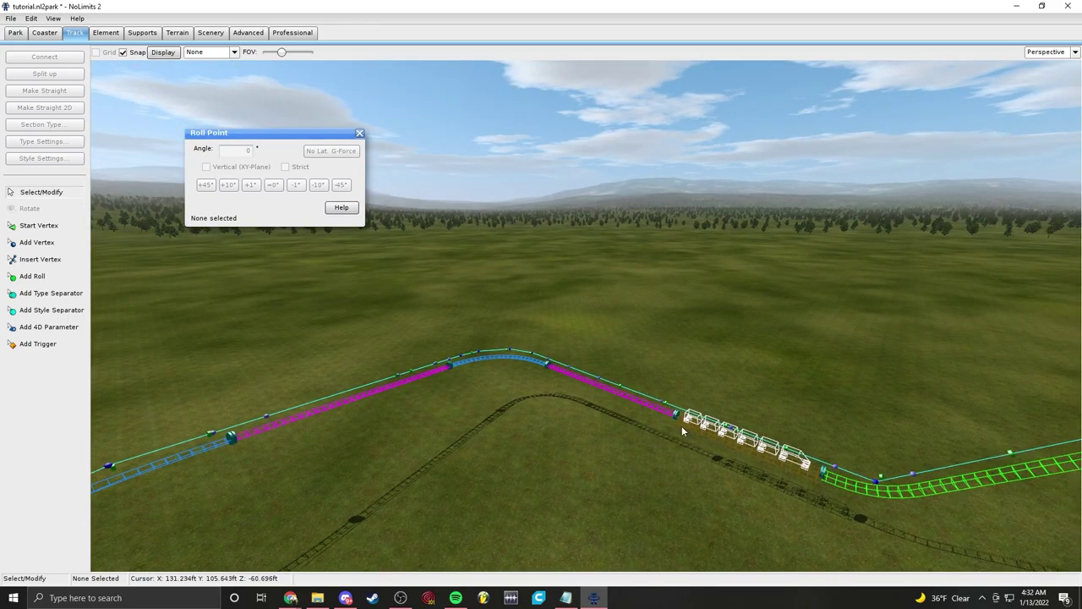
pyautogui.press('s')
pyautogui.moveTo(498, 410); pyautogui.dragTo(591, 393, button='right')
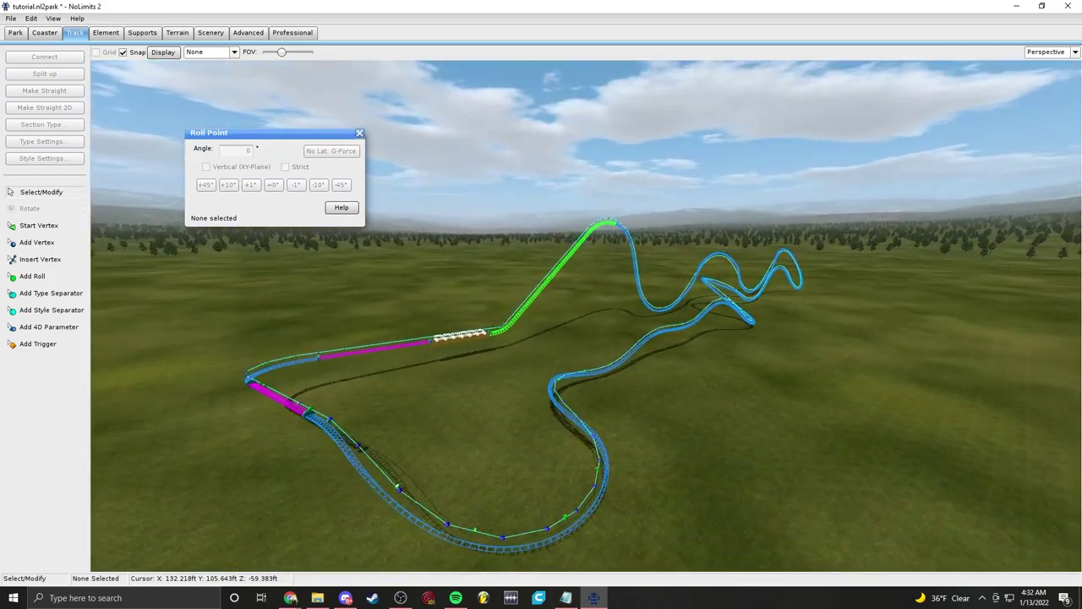
pyautogui.press('s')
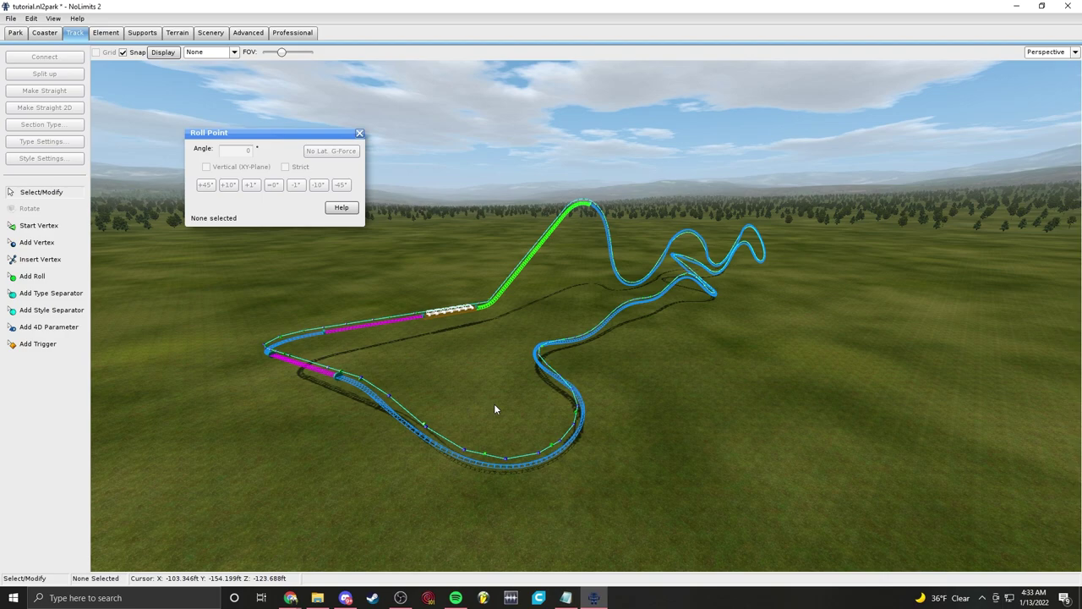
# Step: Split up the main track section at the vertex ahead of the final turn into the brake run
pyautogui.moveTo(887, 489); pyautogui.dragTo(729, 311, button='right')
pyautogui.moveTo(578, 416); pyautogui.dragTo(640, 413, button='right')
pyautogui.click(579, 369)
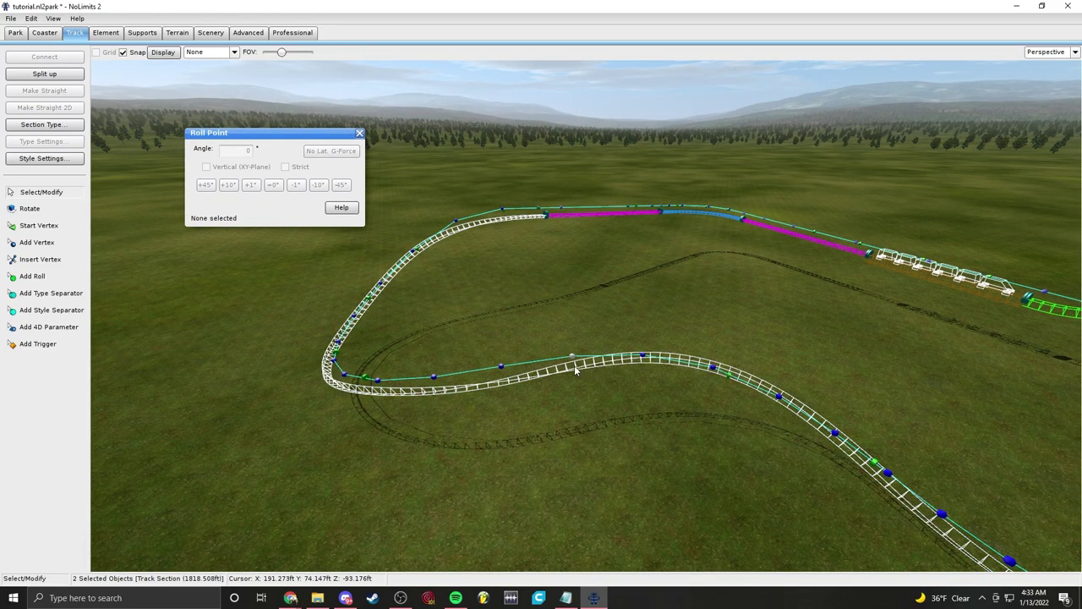
pyautogui.click(56, 75)
pyautogui.moveTo(643, 265); pyautogui.dragTo(609, 290, button='right')
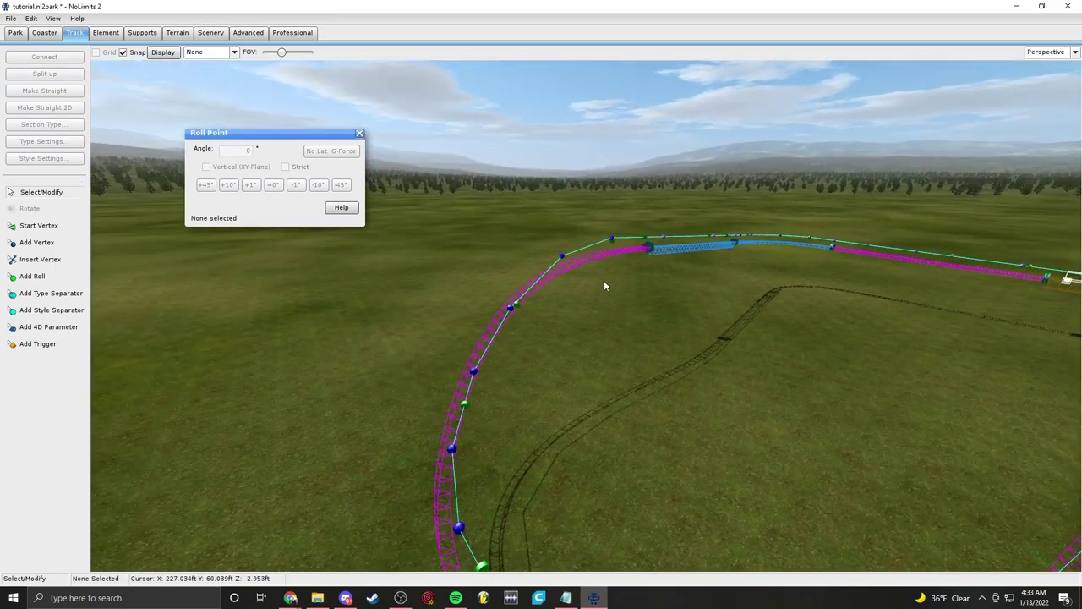
# Step: Set the final turn's section type to Track and the short straight section beyond it to Brake
pyautogui.click(583, 259)
pyautogui.click(37, 127)
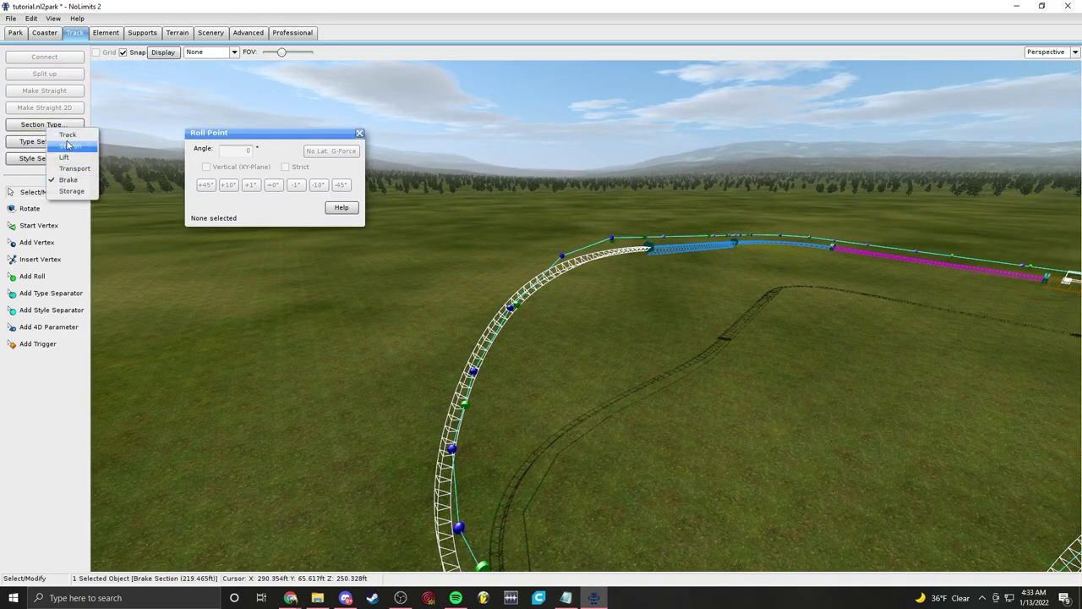
pyautogui.click(73, 142)
pyautogui.click(655, 249)
pyautogui.click(44, 124)
pyautogui.click(80, 182)
# Step: Set the spine type of the short brake section to Modern Double Spine in its segment style settings
pyautogui.click(698, 303)
pyautogui.moveTo(699, 303); pyautogui.dragTo(644, 275, button='right')
pyautogui.click(628, 259)
pyautogui.click(44, 158)
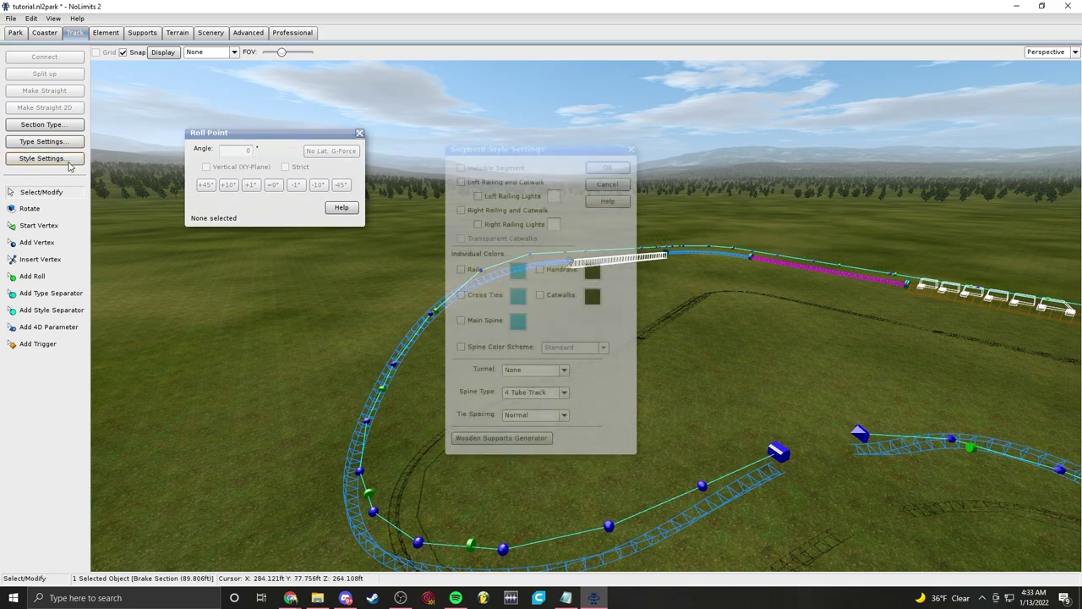
pyautogui.click(557, 393)
pyautogui.click(546, 415)
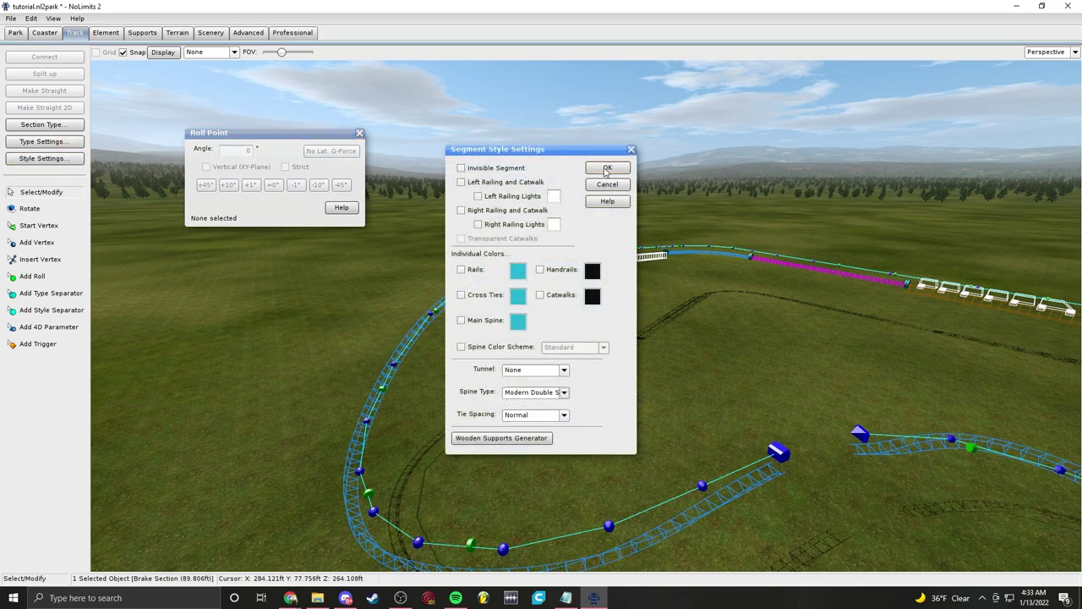
pyautogui.click(607, 167)
# Step: Connect the two open track ends in the transition leading up to the final turn
pyautogui.moveTo(672, 303); pyautogui.dragTo(744, 313, button='right')
pyautogui.moveTo(550, 356); pyautogui.dragTo(579, 337, button='right')
pyautogui.moveTo(570, 426); pyautogui.dragTo(740, 475, button='right')
pyautogui.moveTo(522, 279); pyautogui.dragTo(526, 277, button='right')
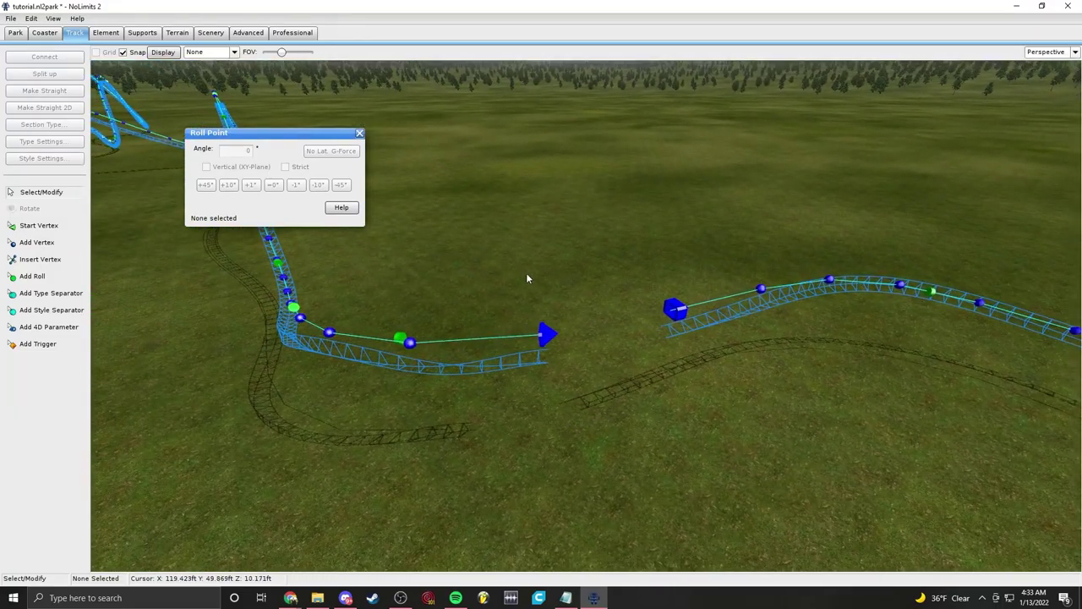
pyautogui.moveTo(512, 240); pyautogui.dragTo(674, 350)
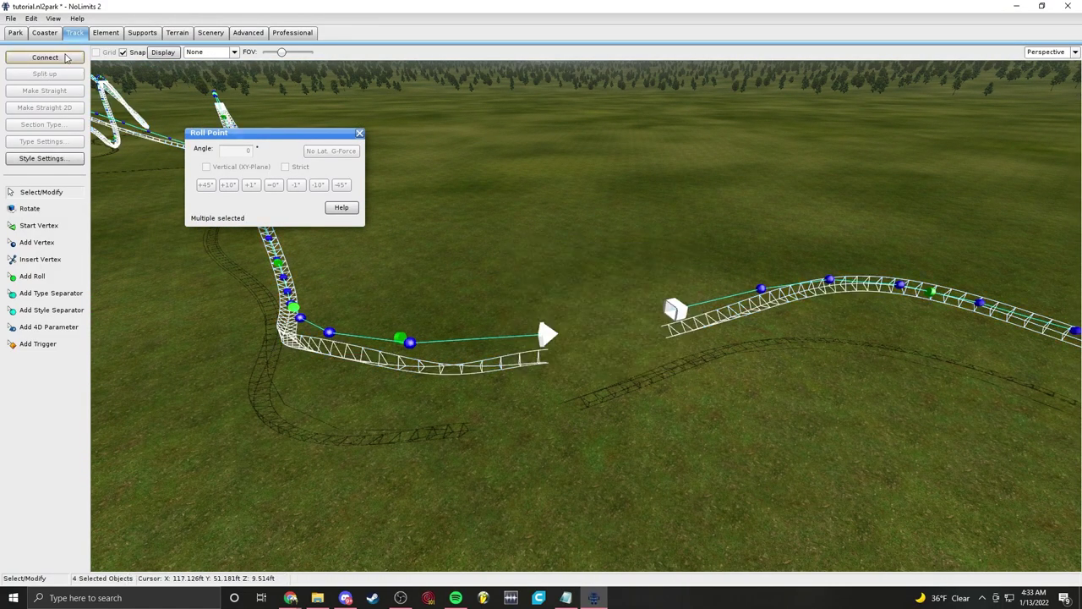
pyautogui.click(68, 58)
# Step: Examine the joined vertex and its zero-distance roll point up close and in the track view, then return to the perspective view
pyautogui.moveTo(621, 197); pyautogui.dragTo(629, 245, button='right')
pyautogui.click(628, 246)
pyautogui.click(550, 333)
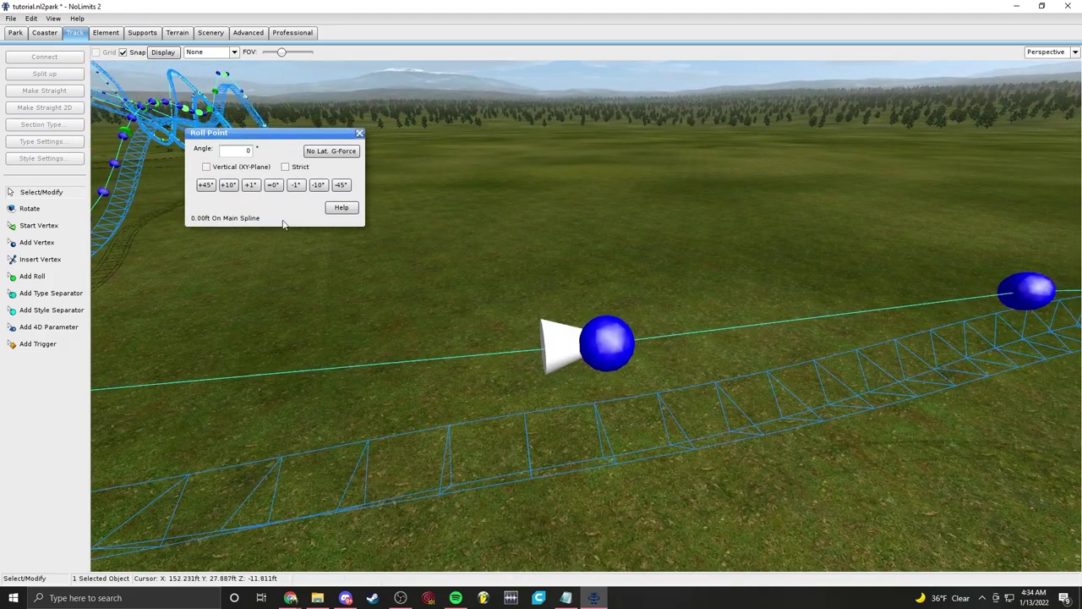
pyautogui.click(527, 334)
pyautogui.click(560, 342)
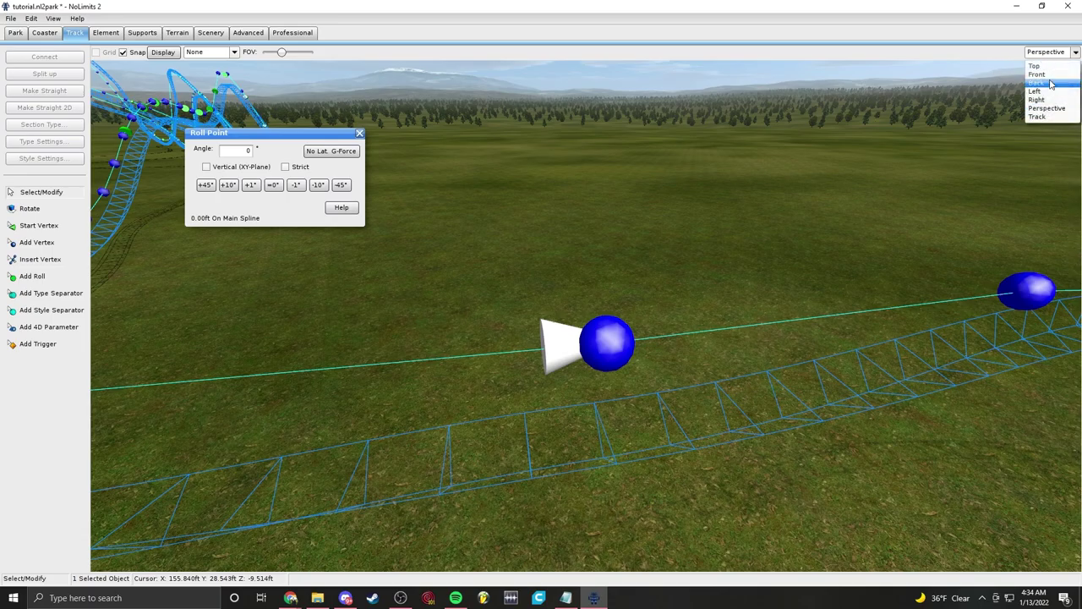
pyautogui.click(1040, 117)
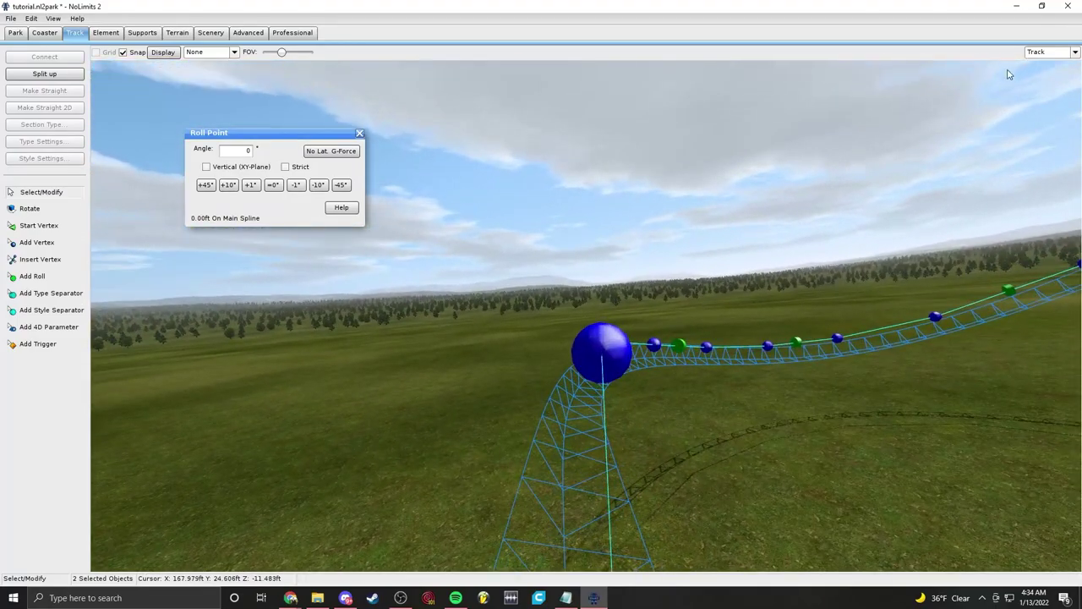
pyautogui.click(1048, 52)
pyautogui.click(1060, 118)
pyautogui.click(1060, 118)
pyautogui.click(1046, 52)
pyautogui.click(1047, 108)
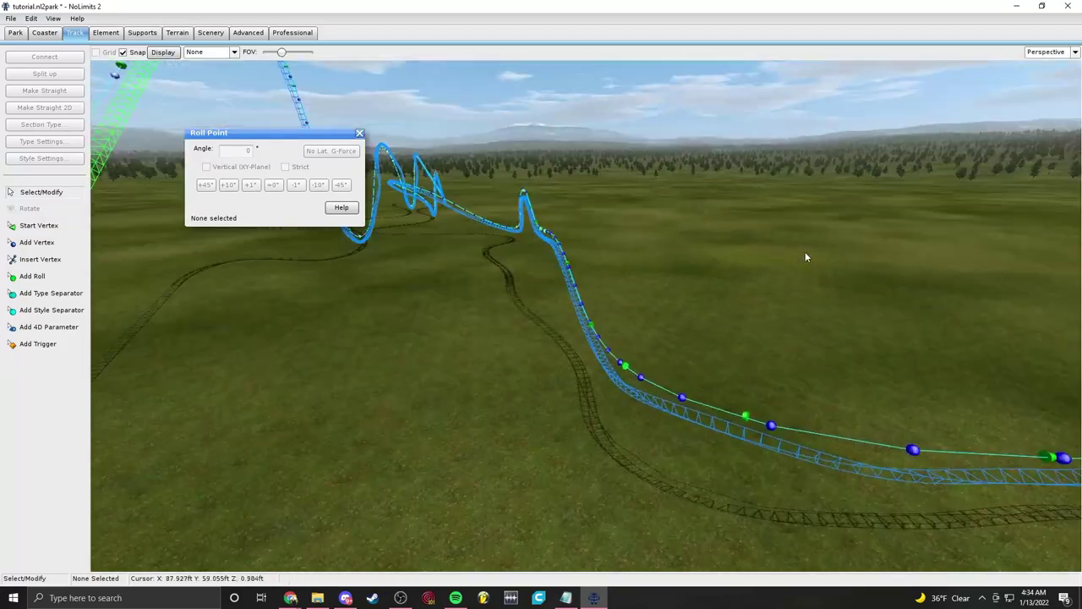
# Step: Depump the vertices around the new joint to smooth the transition ahead of the final turn
pyautogui.moveTo(806, 253); pyautogui.dragTo(666, 298, button='right')
pyautogui.moveTo(301, 94); pyautogui.dragTo(744, 579)
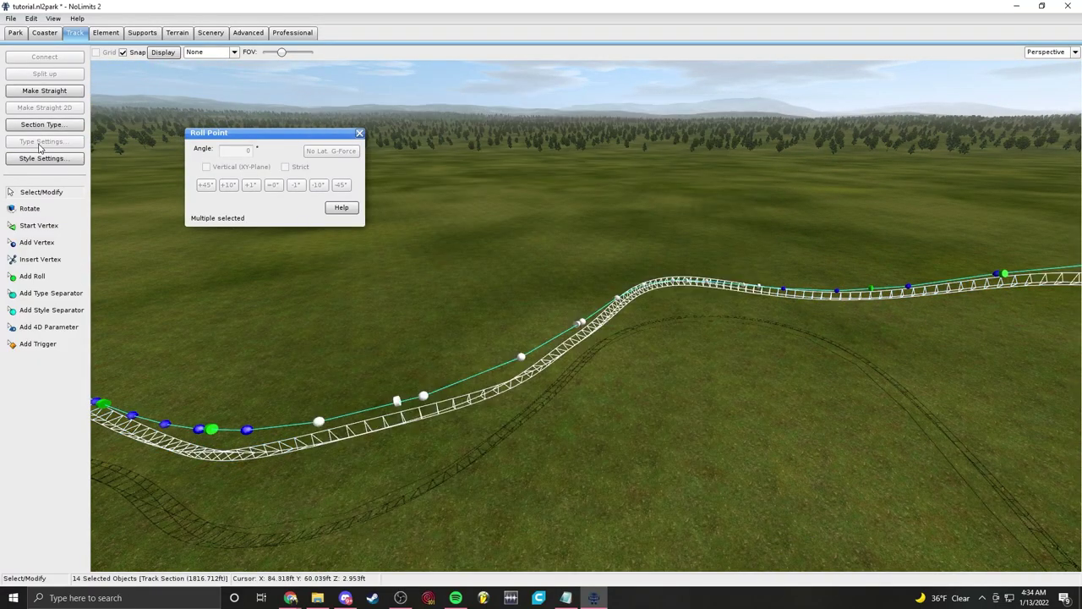
pyautogui.click(105, 32)
pyautogui.click(44, 158)
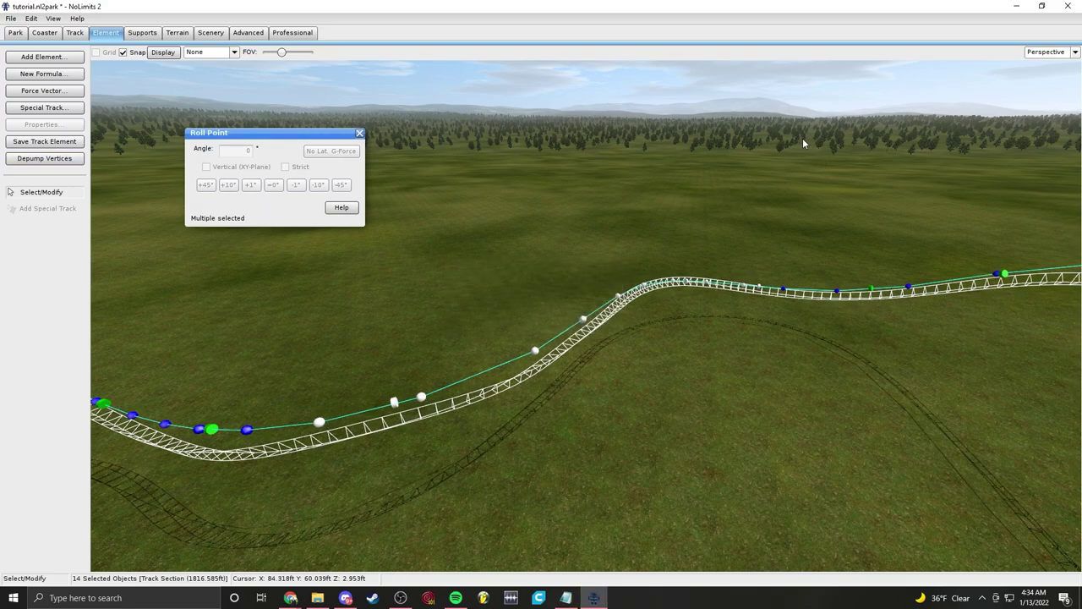
pyautogui.click(802, 136)
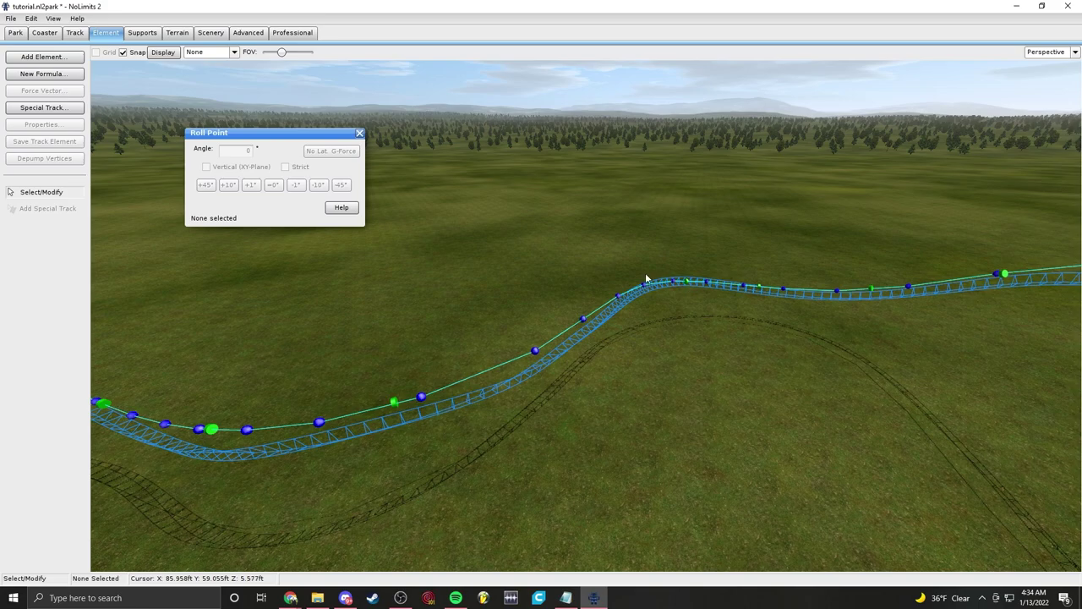
# Step: Inspect the smoothed transition in the track and perspective views with the G-Force Comb displayed
pyautogui.moveTo(275, 398); pyautogui.dragTo(584, 340, button='right')
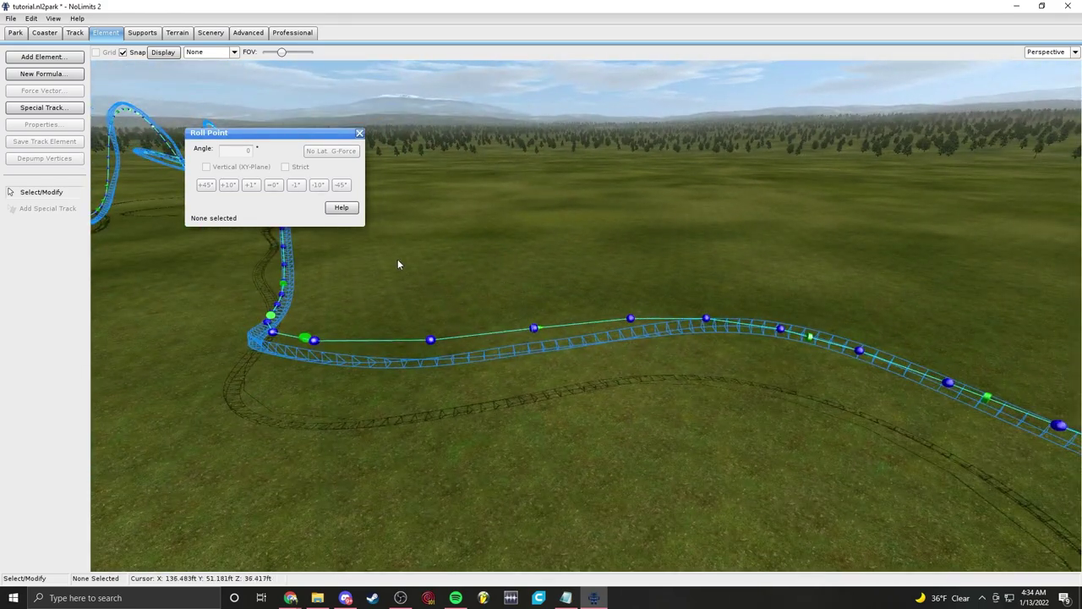
pyautogui.moveTo(404, 251); pyautogui.dragTo(414, 228, button='right')
pyautogui.moveTo(546, 370); pyautogui.dragTo(635, 352, button='right')
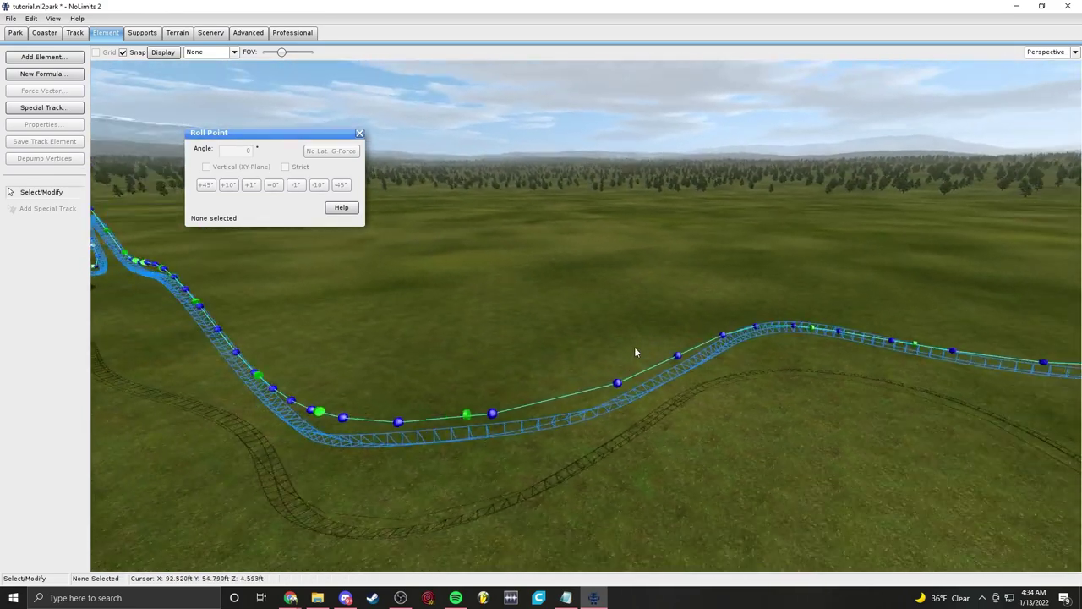
pyautogui.click(1028, 56)
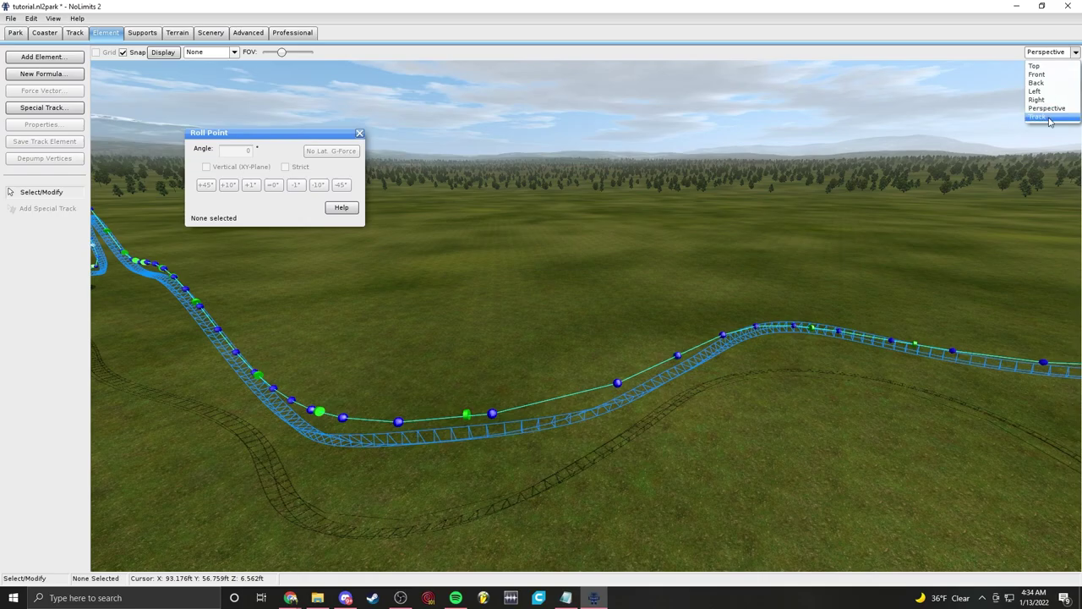
pyautogui.click(1041, 116)
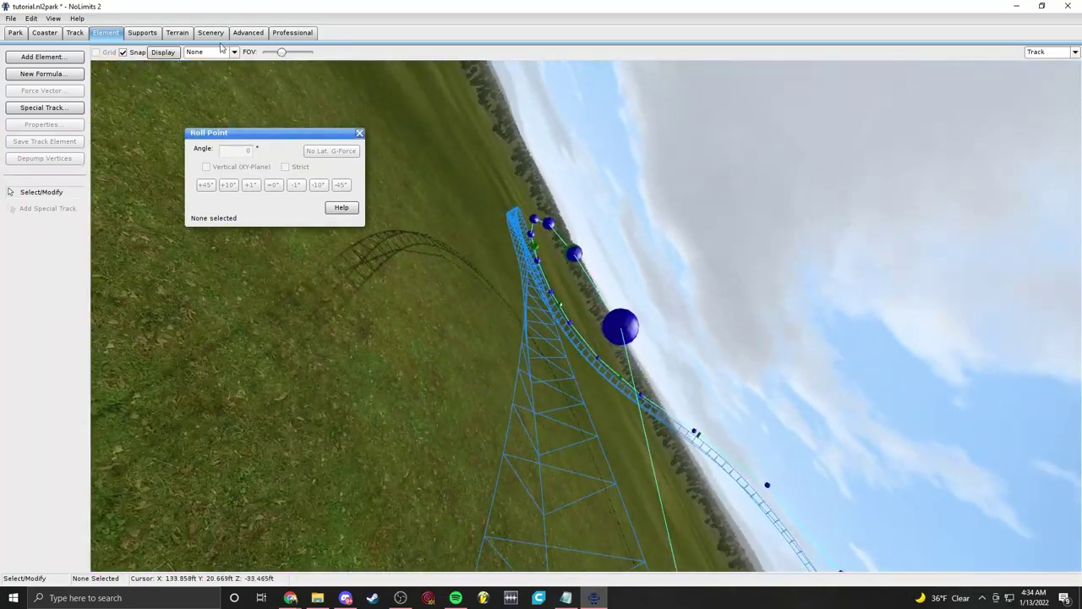
pyautogui.click(221, 51)
pyautogui.click(230, 117)
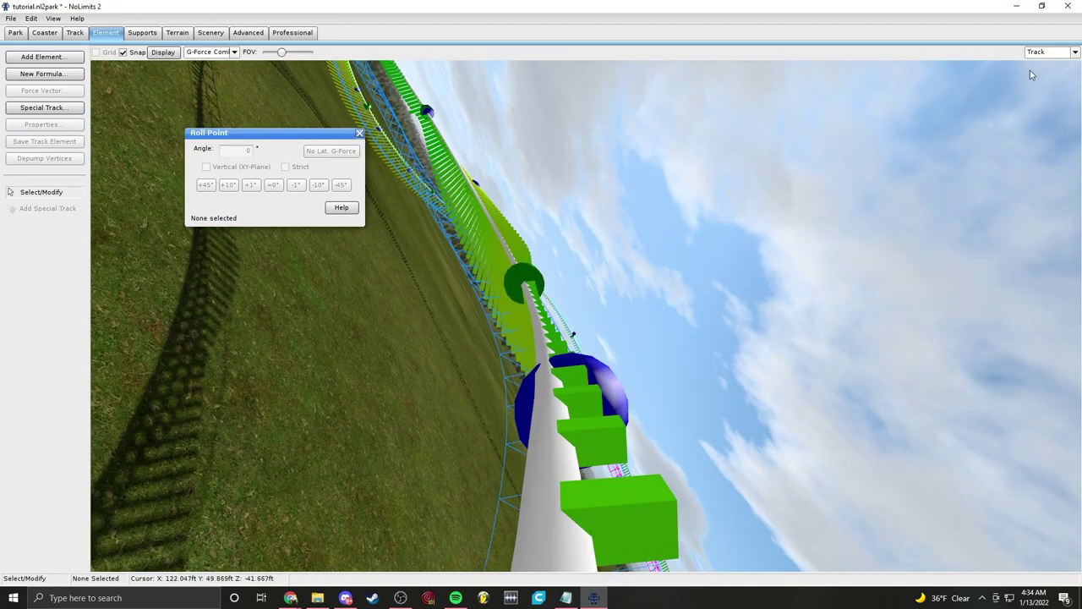
pyautogui.click(1047, 110)
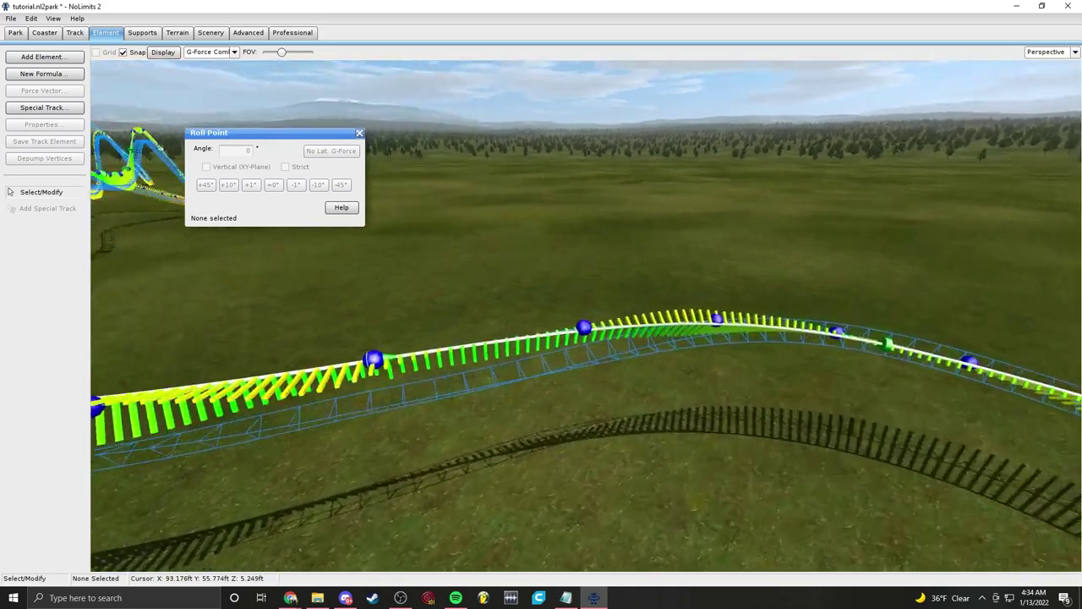
pyautogui.moveTo(762, 232)
pyautogui.mouseDown(button='right')
pyautogui.moveTo(710, 232)
pyautogui.moveTo(762, 232)
pyautogui.mouseUp(button='right')
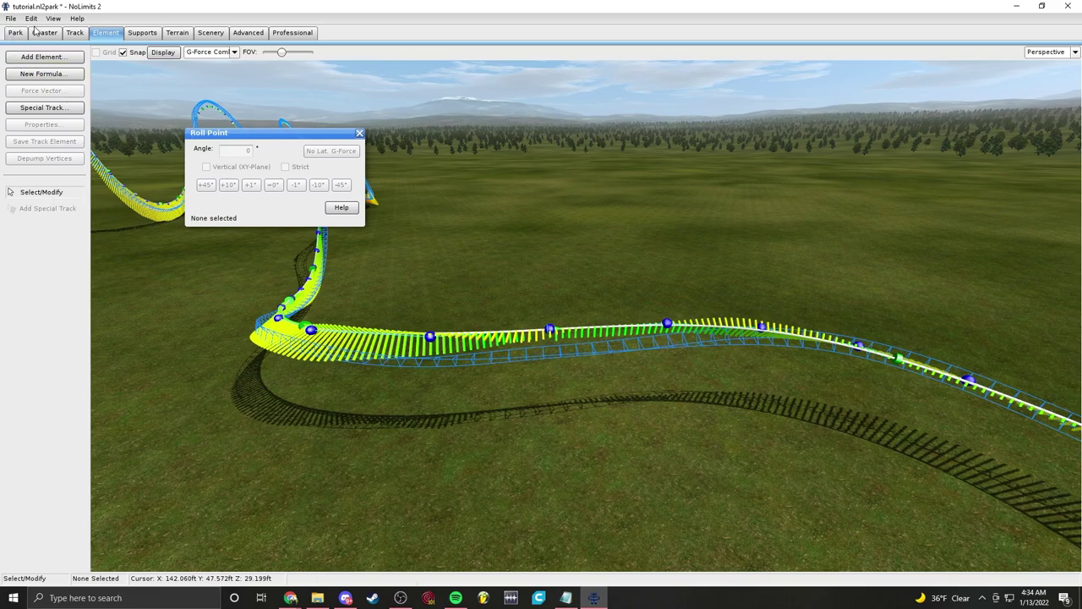
# Step: Split up the track segment in the transition ahead of the final turn and turn off the G-force comb display
pyautogui.click(75, 33)
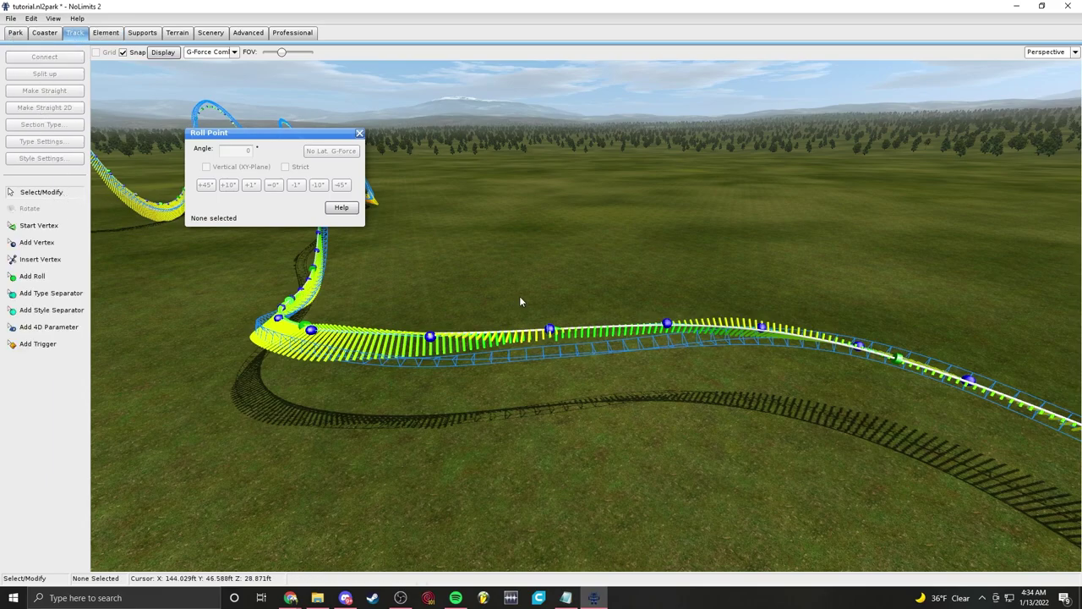
pyautogui.click(526, 337)
pyautogui.click(45, 75)
pyautogui.moveTo(622, 241); pyautogui.dragTo(622, 241, button='right')
pyautogui.click(176, 33)
pyautogui.click(202, 52)
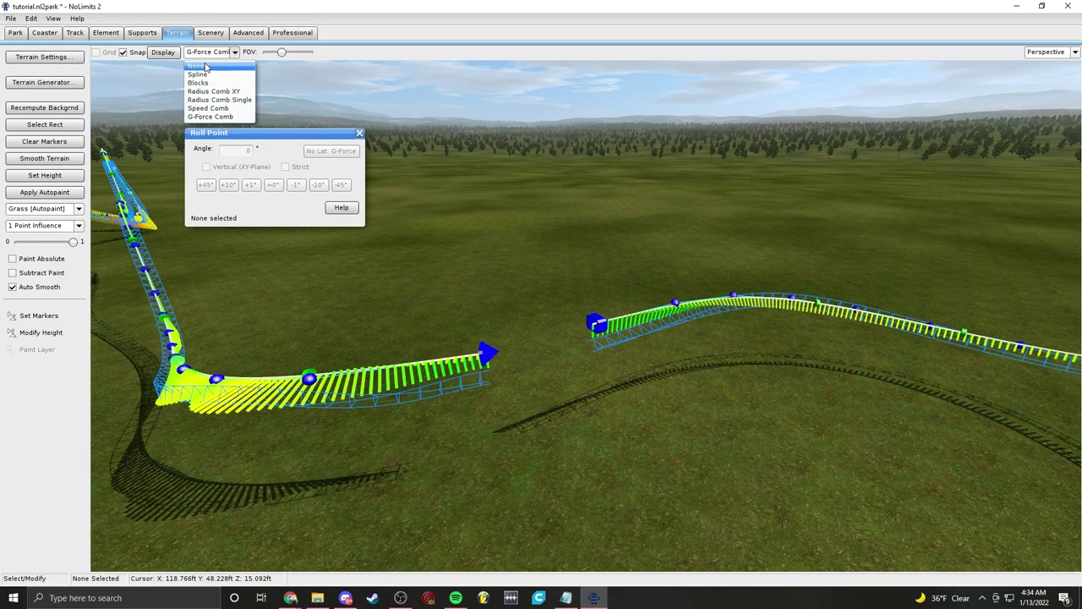
pyautogui.click(203, 63)
# Step: Try to split up the brake section after the final turn at its middle vertex
pyautogui.click(74, 33)
pyautogui.moveTo(491, 389); pyautogui.dragTo(491, 389, button='right')
pyautogui.moveTo(664, 294); pyautogui.dragTo(664, 294, button='right')
pyautogui.click(599, 347)
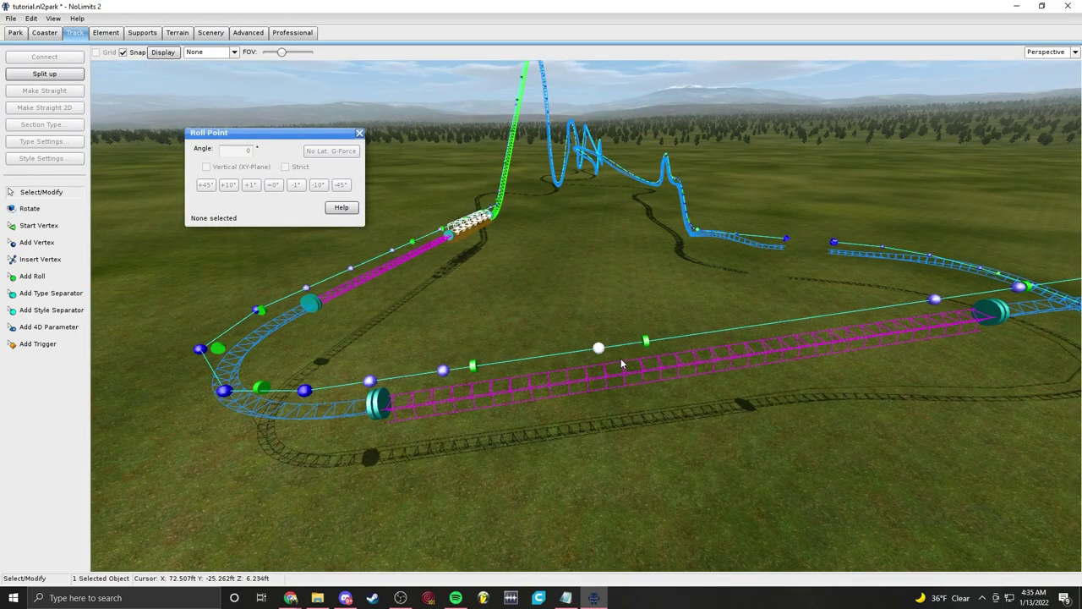
pyautogui.click(50, 74)
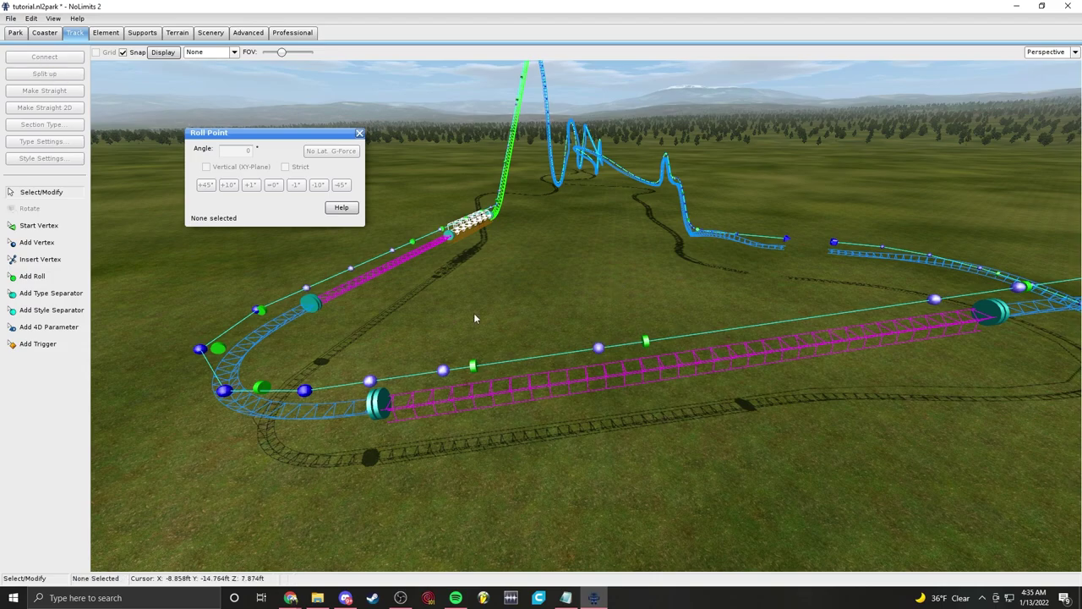
# Step: Split up the lift hill at a vertex partway up its straight slope
pyautogui.moveTo(573, 302); pyautogui.dragTo(572, 302, button='right')
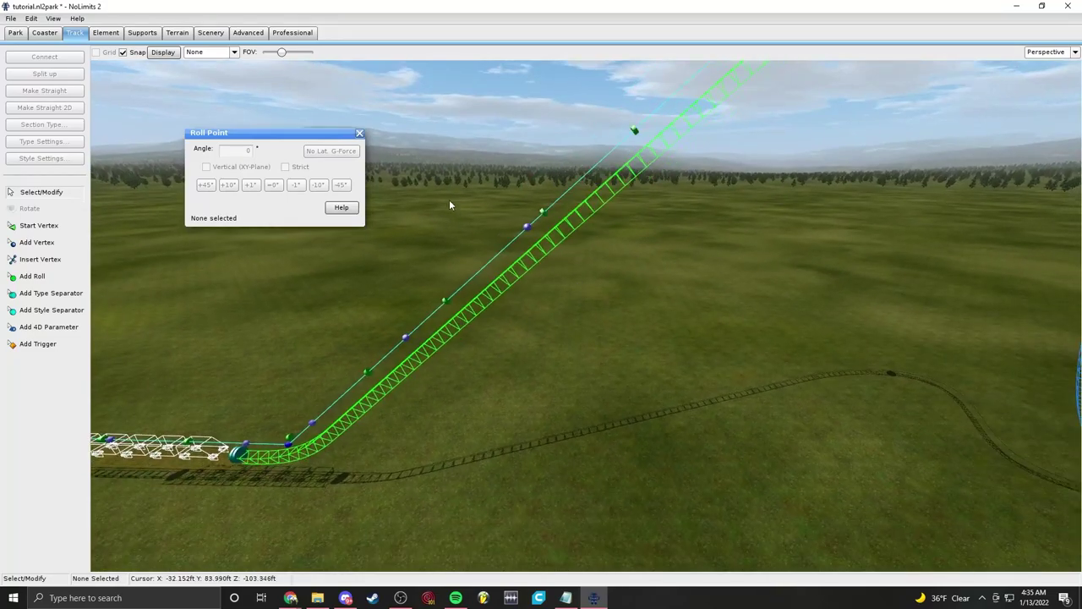
pyautogui.moveTo(446, 207); pyautogui.dragTo(568, 250)
pyautogui.click(67, 77)
pyautogui.click(415, 114)
pyautogui.moveTo(415, 114); pyautogui.dragTo(416, 114, button='right')
pyautogui.moveTo(521, 164); pyautogui.dragTo(522, 163, button='right')
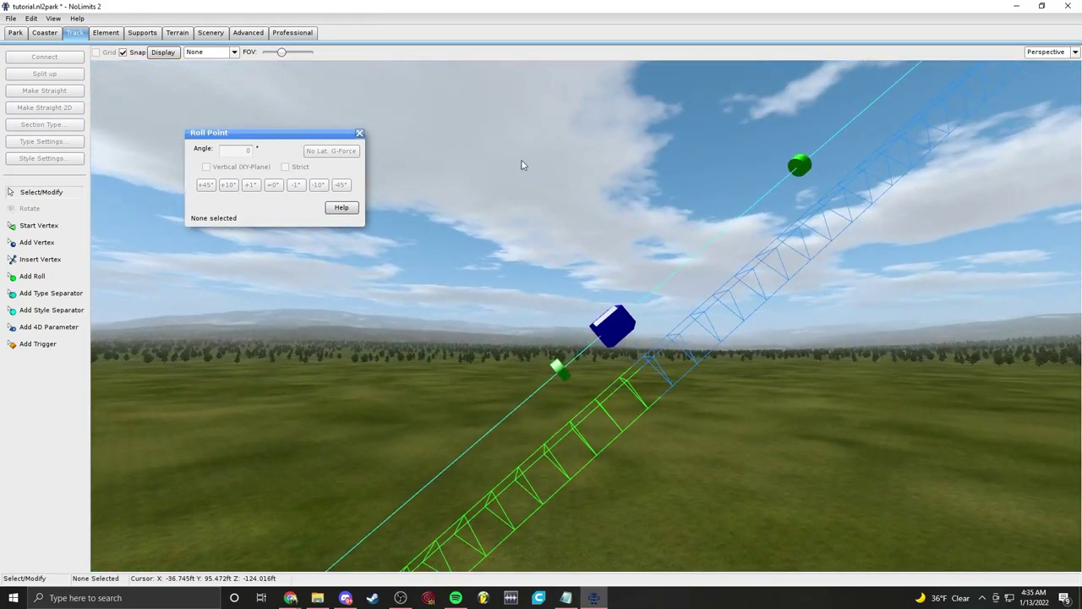
pyautogui.click(602, 336)
pyautogui.click(579, 260)
# Step: Reconnect the two open track ends ahead of the final turn
pyautogui.moveTo(579, 259); pyautogui.dragTo(579, 260, button='right')
pyautogui.moveTo(595, 296); pyautogui.dragTo(748, 263, button='right')
pyautogui.moveTo(547, 246); pyautogui.dragTo(547, 247, button='right')
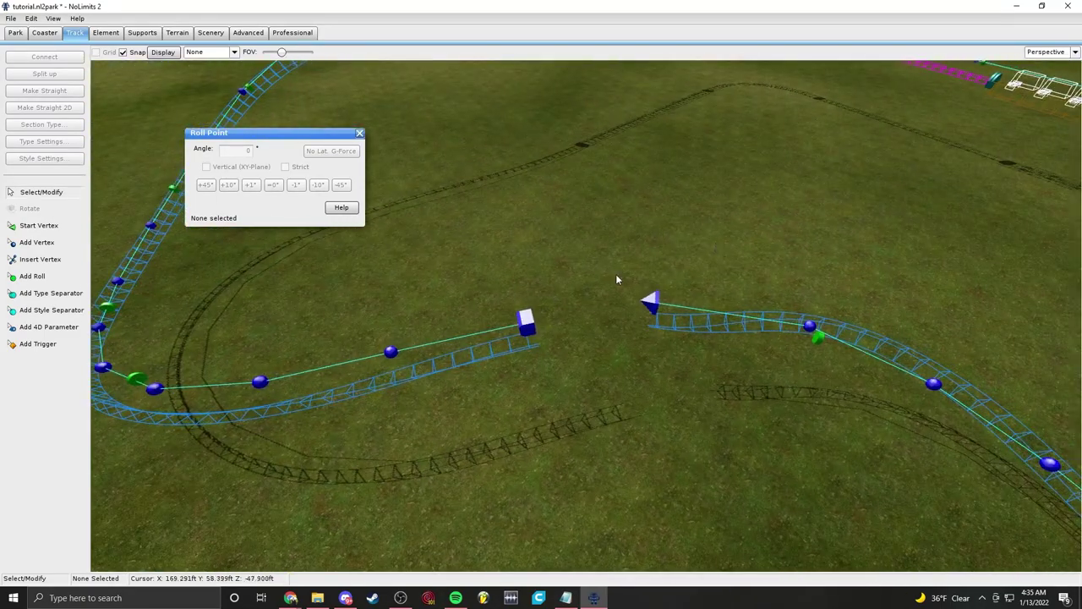
pyautogui.hotkey('ctrl', 'a')
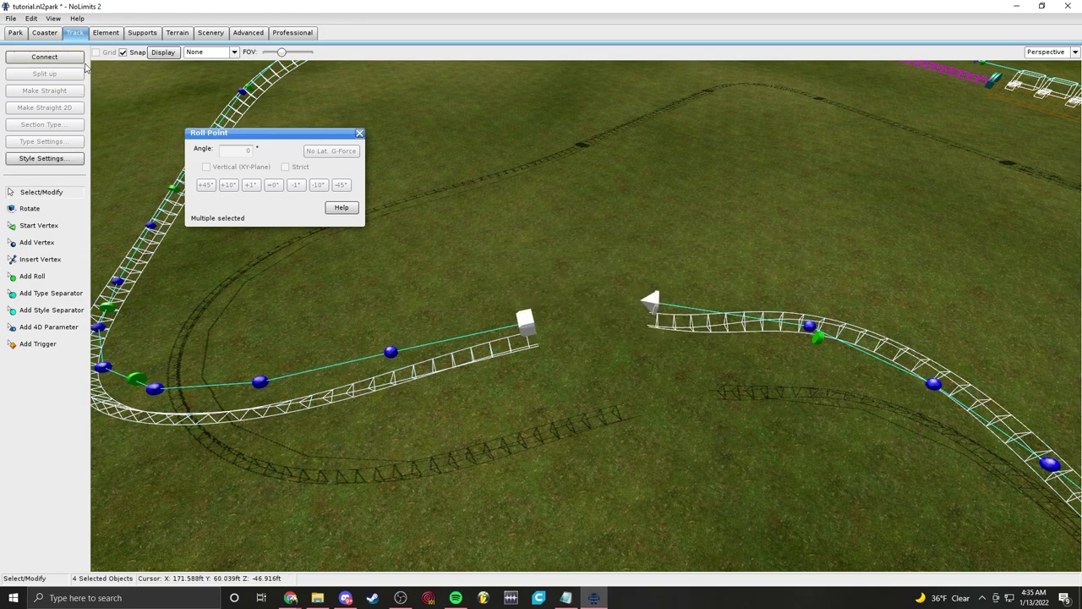
pyautogui.click(71, 77)
pyautogui.scroll(-5, 636, 240)
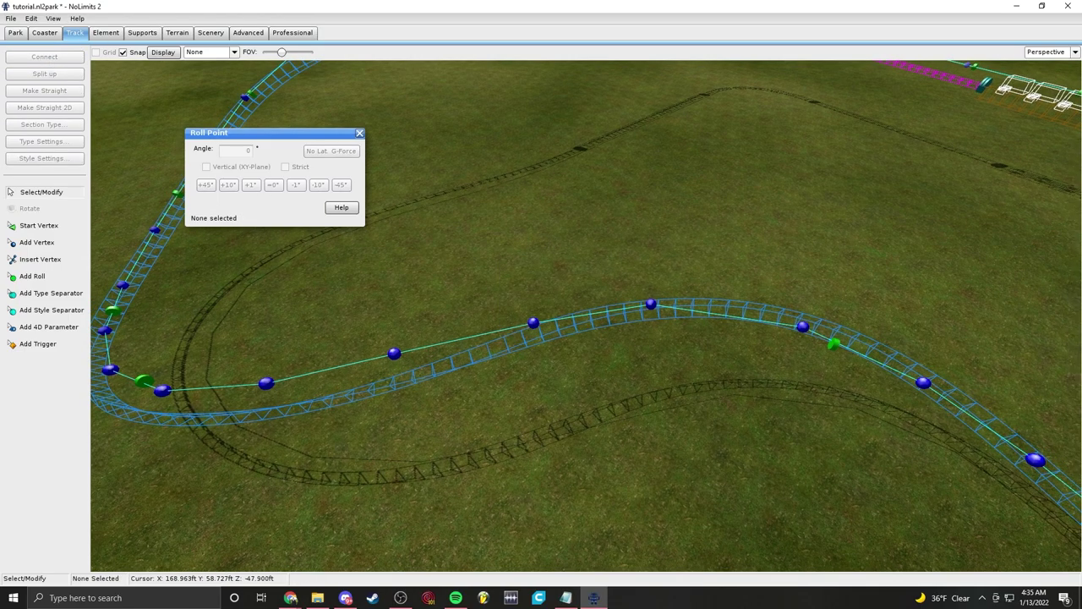
# Step: Depump the vertices around the reconnected joint between the preceding curve and the final turn
pyautogui.moveTo(457, 240); pyautogui.dragTo(804, 414)
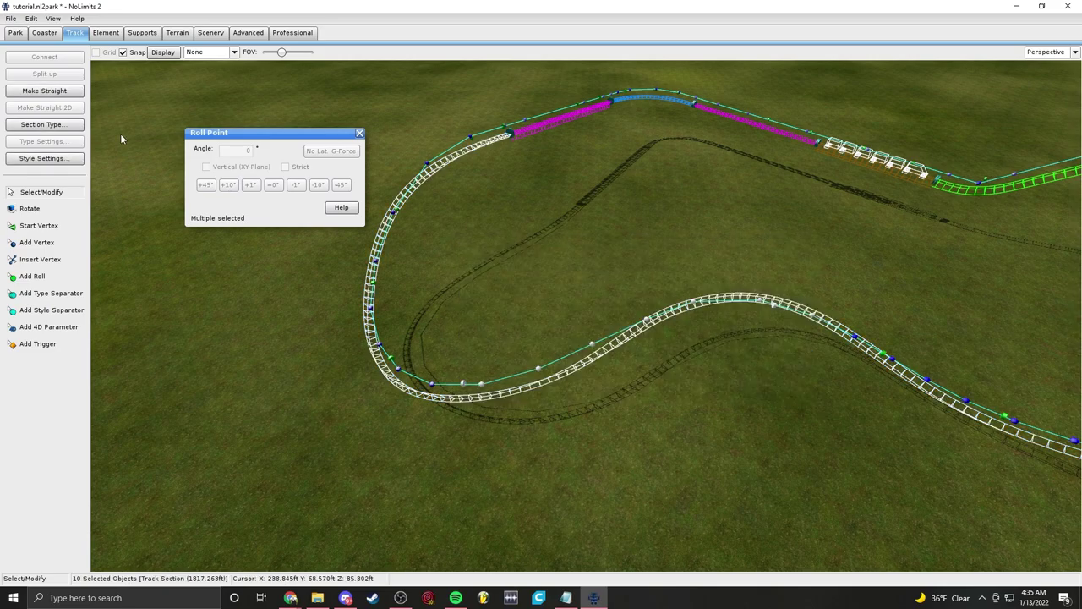
pyautogui.click(106, 33)
pyautogui.click(61, 160)
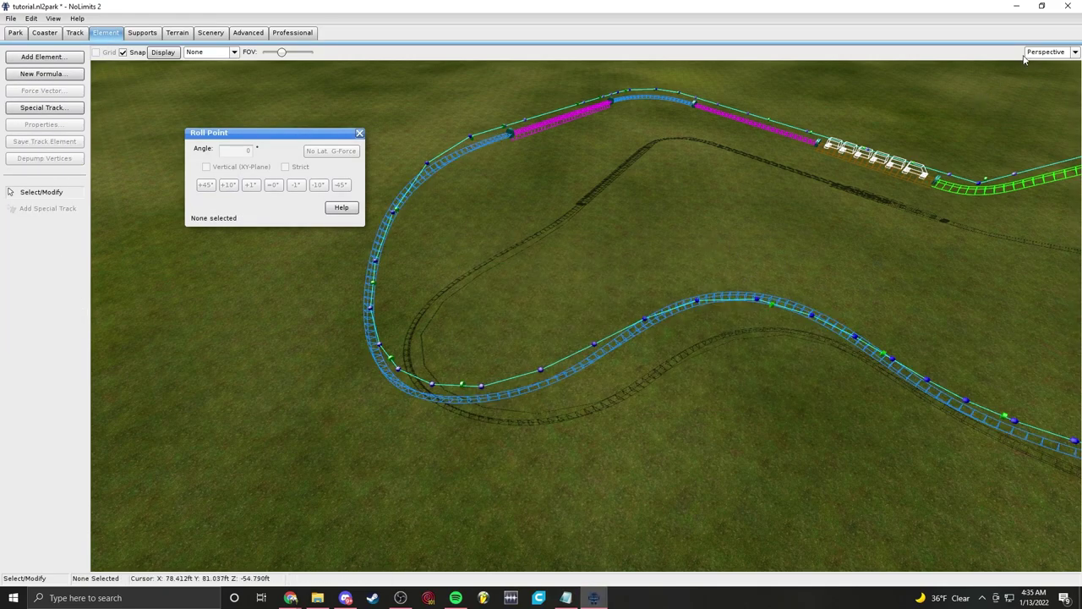
# Step: Examine the final turn and the brake run along the rails in the track view
pyautogui.click(1035, 117)
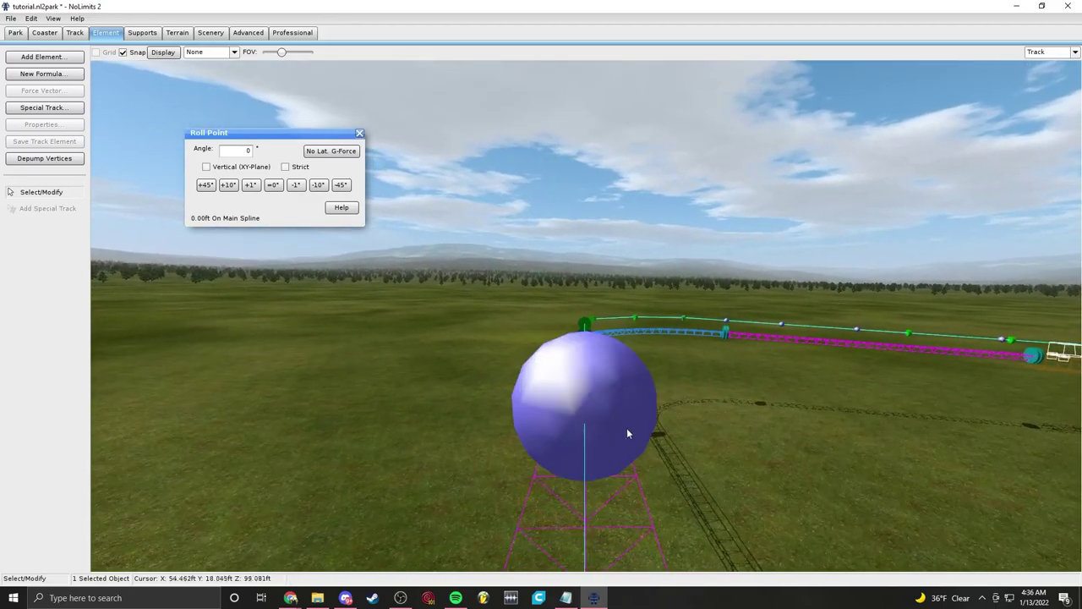
pyautogui.click(75, 33)
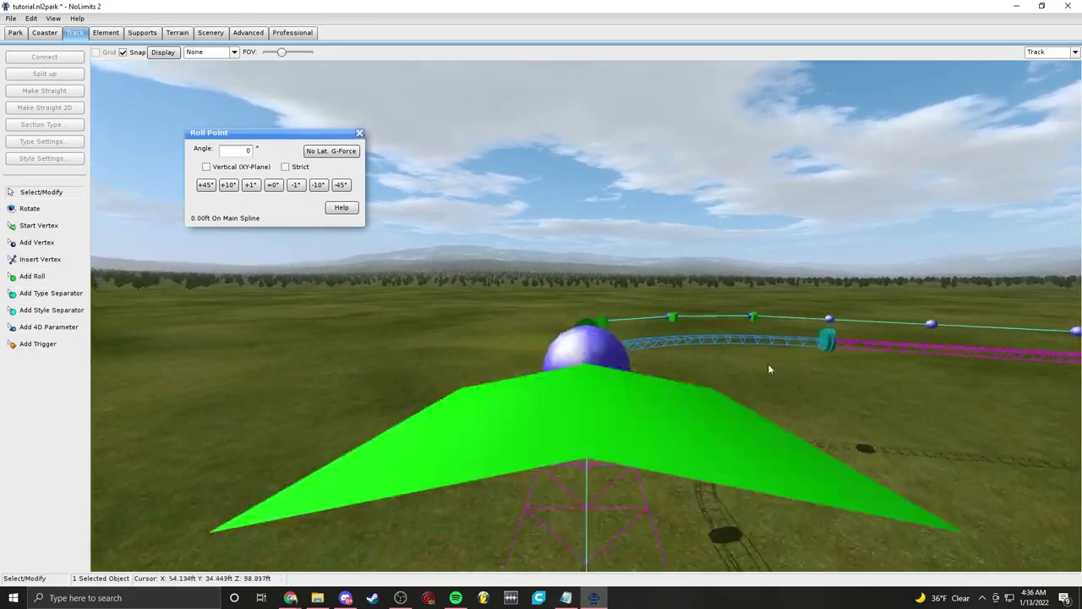
pyautogui.scroll(10, 763, 340)
pyautogui.scroll(-10, 763, 340)
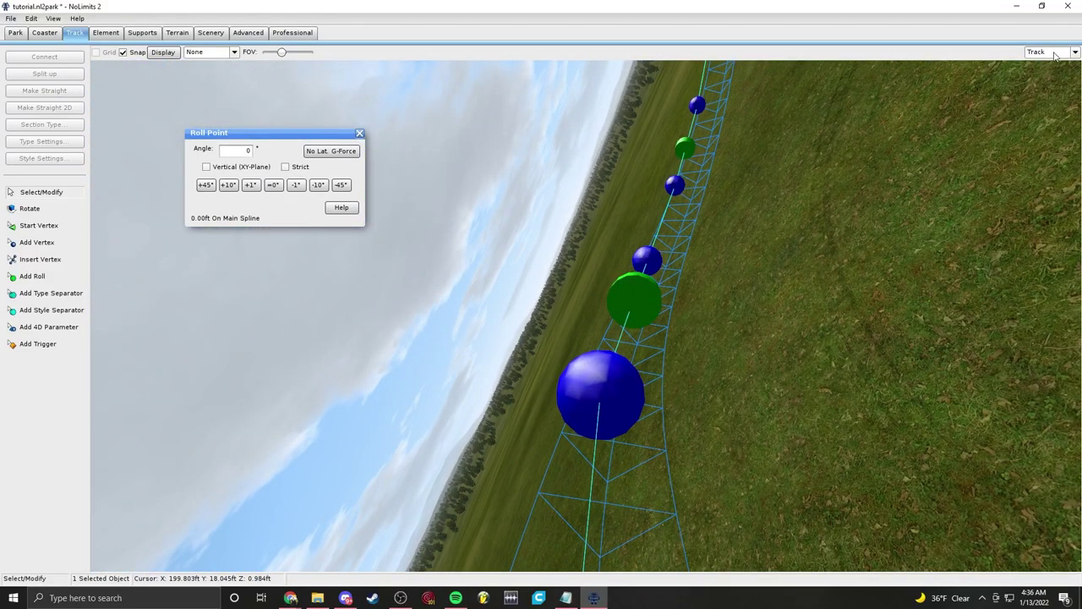
# Step: Return to the perspective view and reconnect the split ends on the lift hill slope
pyautogui.click(1047, 108)
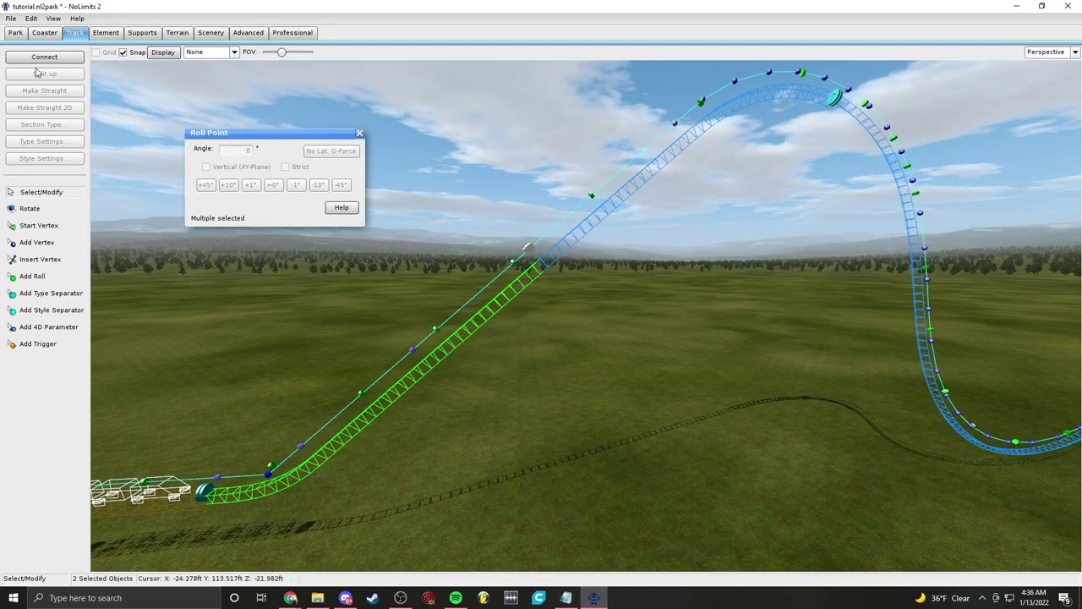
pyautogui.moveTo(553, 171); pyautogui.dragTo(529, 181, button='right')
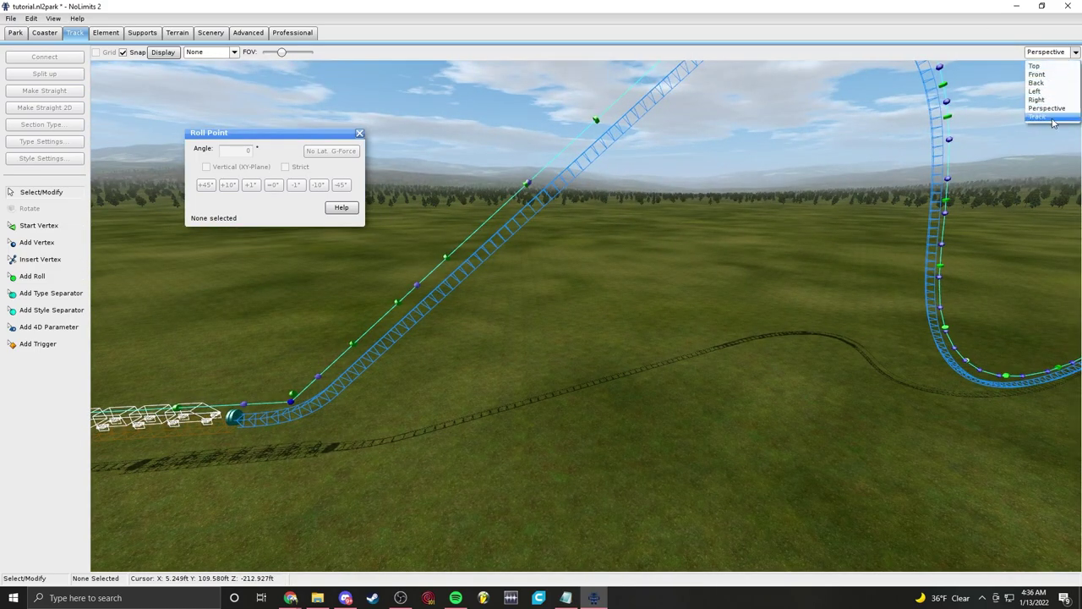
# Step: Examine the lift hill along the rails in the track view and return to the perspective view
pyautogui.click(1048, 118)
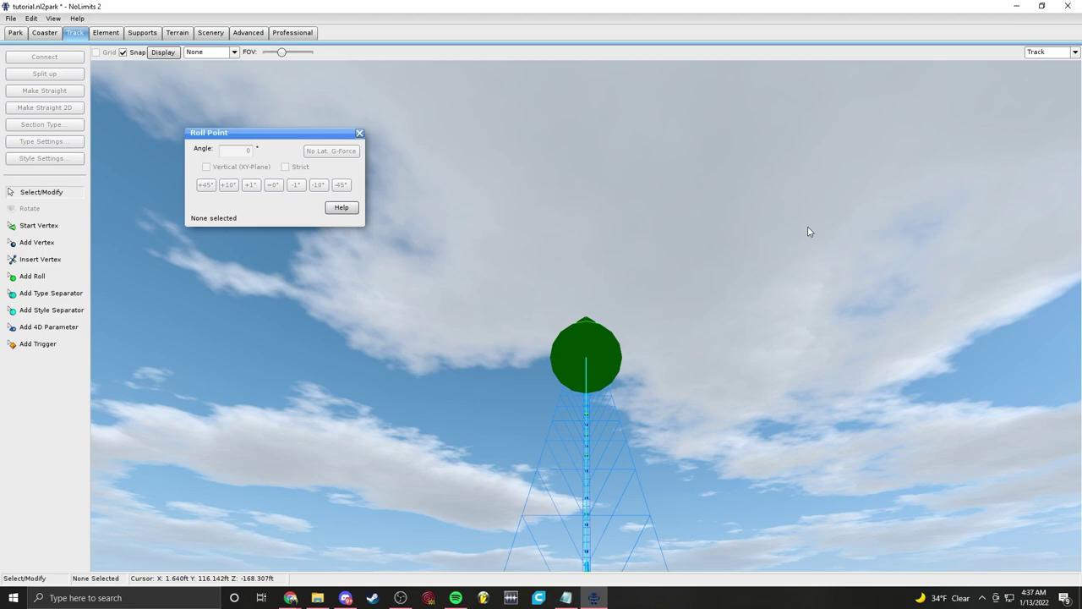
pyautogui.scroll(-8, 809, 231)
pyautogui.scroll(8, 809, 232)
pyautogui.scroll(7, 809, 232)
pyautogui.scroll(-5, 809, 232)
pyautogui.scroll(-5, 808, 234)
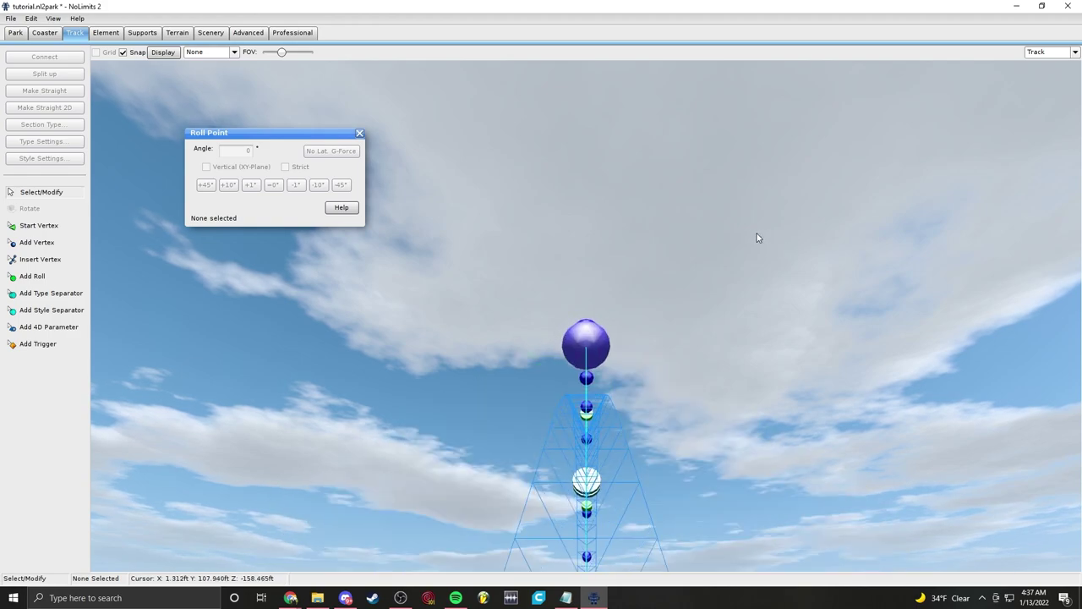
pyautogui.scroll(-5, 756, 243)
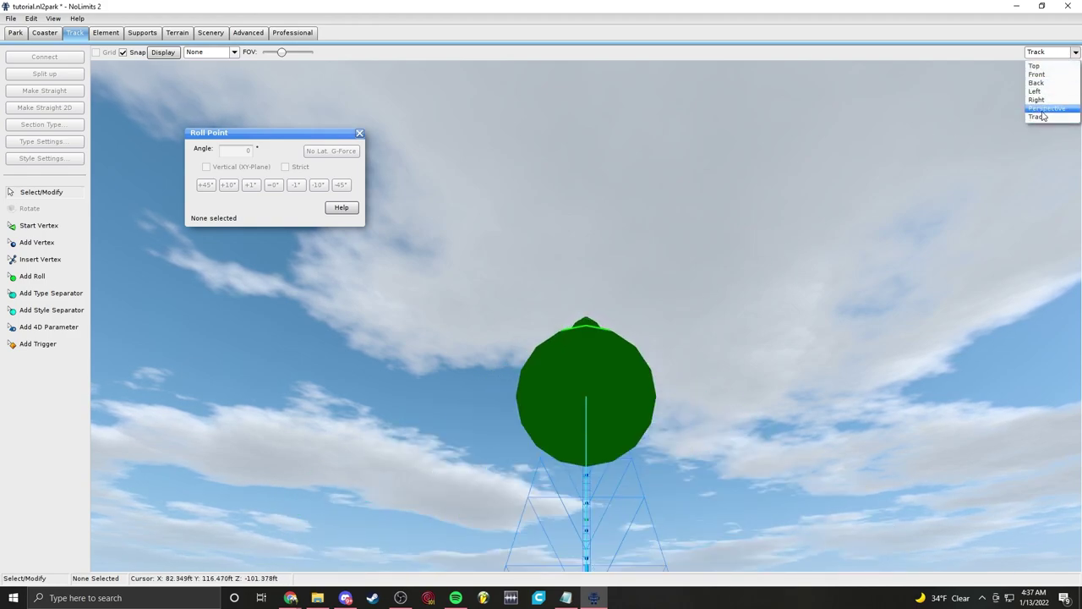
pyautogui.click(1045, 109)
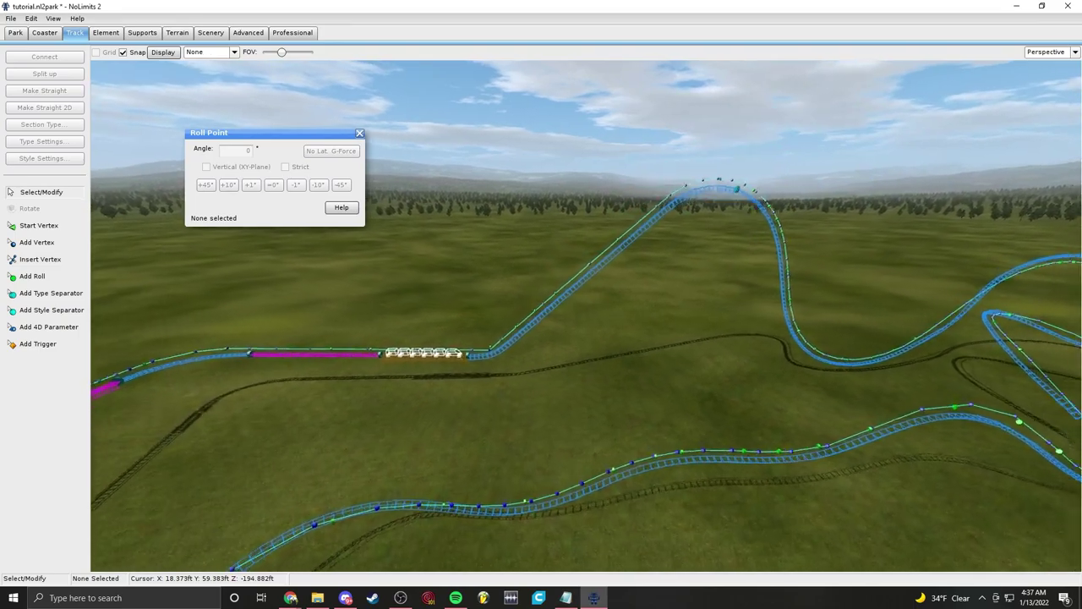
# Step: Insert a vertex near the middle of the first brake run after the final turn and add a roll point there
pyautogui.press('w')
pyautogui.press('w')
pyautogui.press('s')
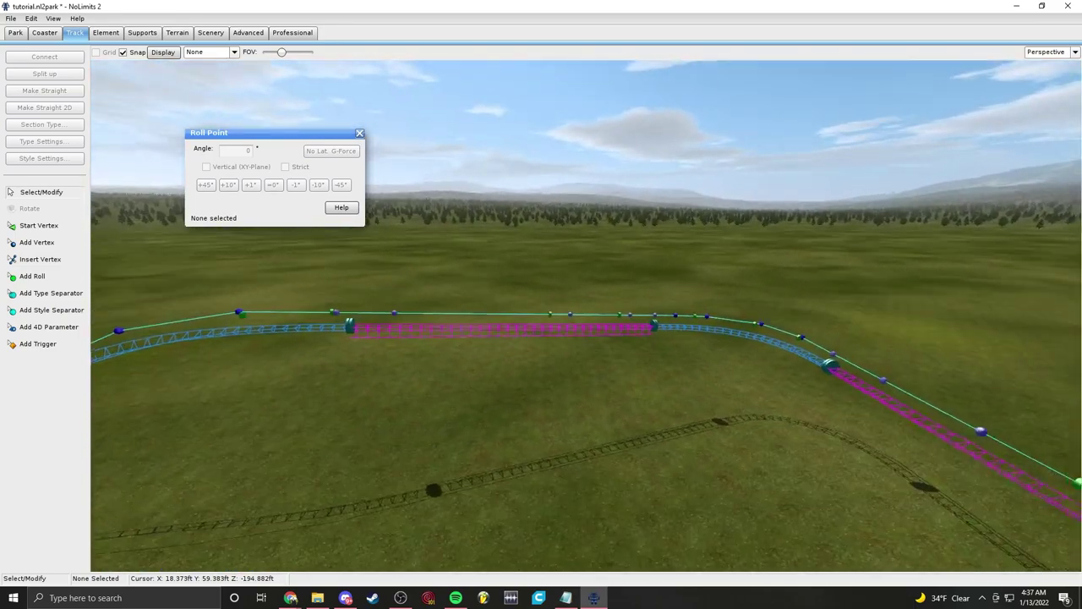
pyautogui.press('s')
pyautogui.press('w')
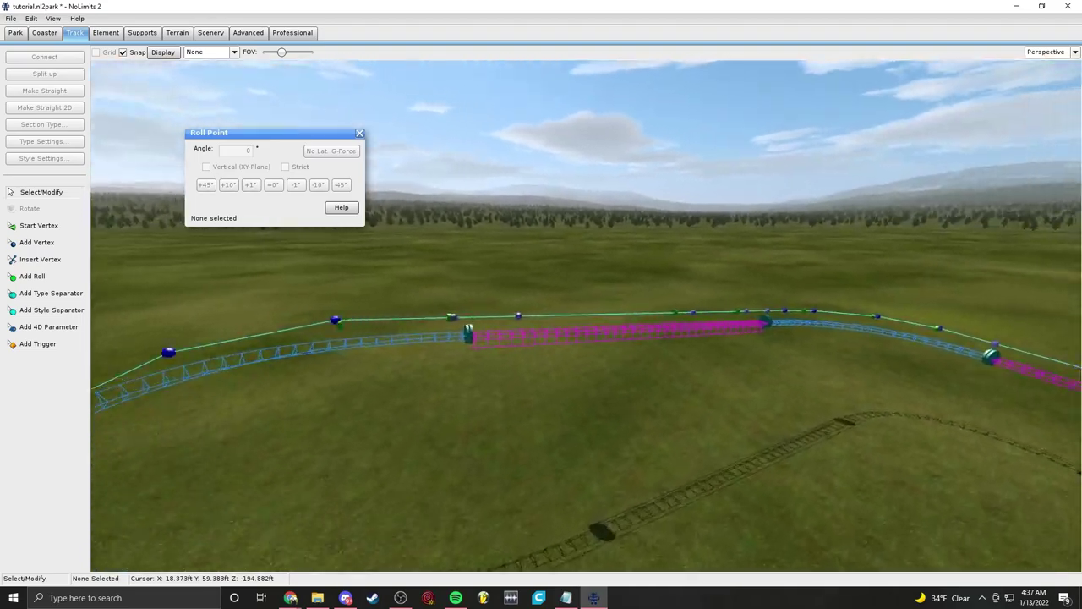
pyautogui.press('w')
pyautogui.press('s')
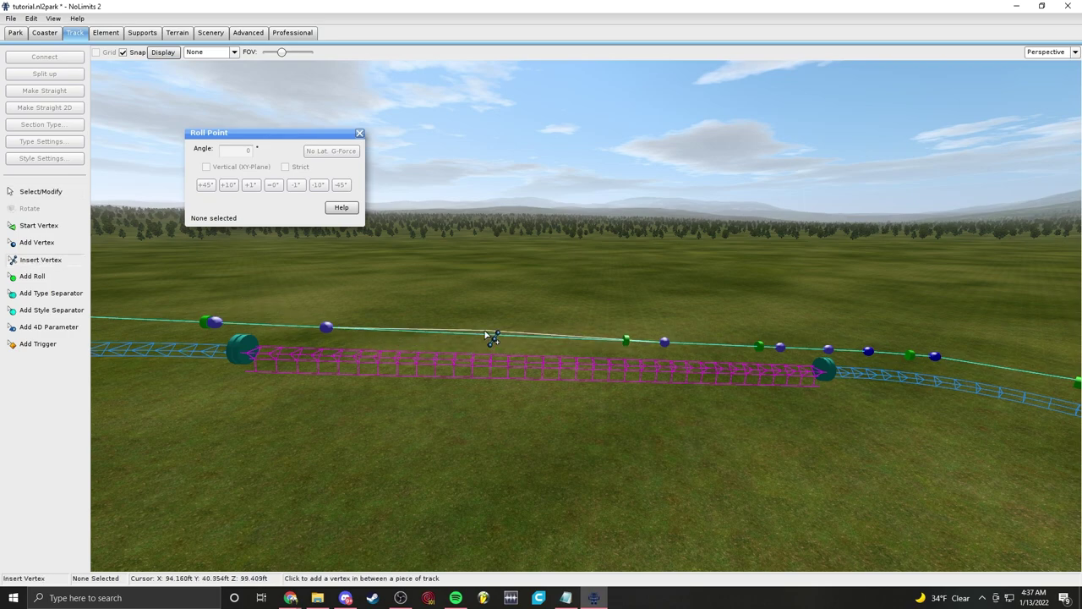
pyautogui.click(507, 336)
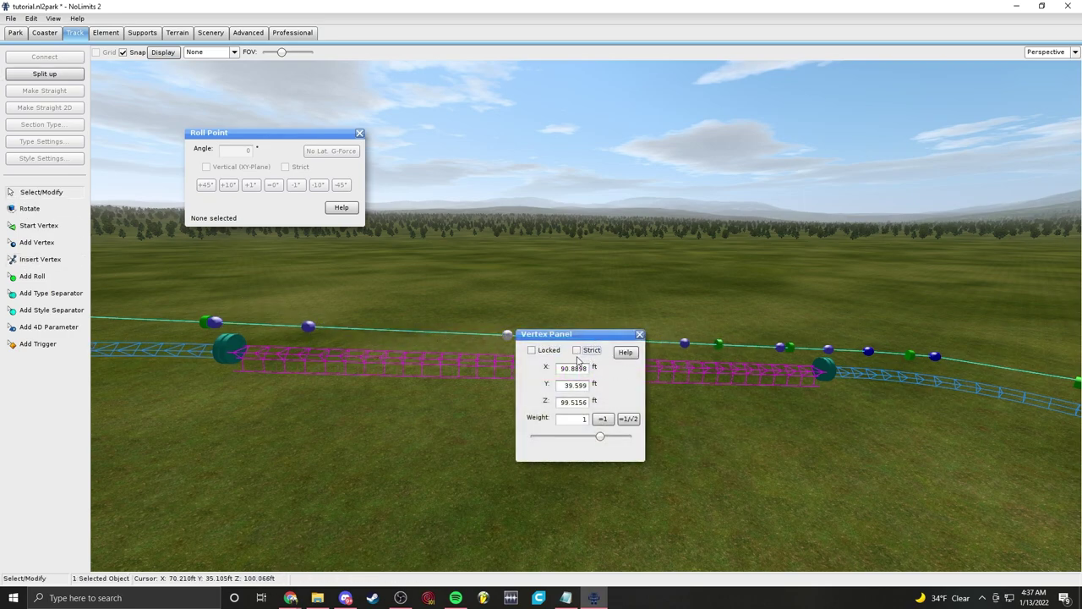
pyautogui.moveTo(593, 338); pyautogui.dragTo(562, 532)
pyautogui.moveTo(525, 299); pyautogui.dragTo(690, 331, button='right')
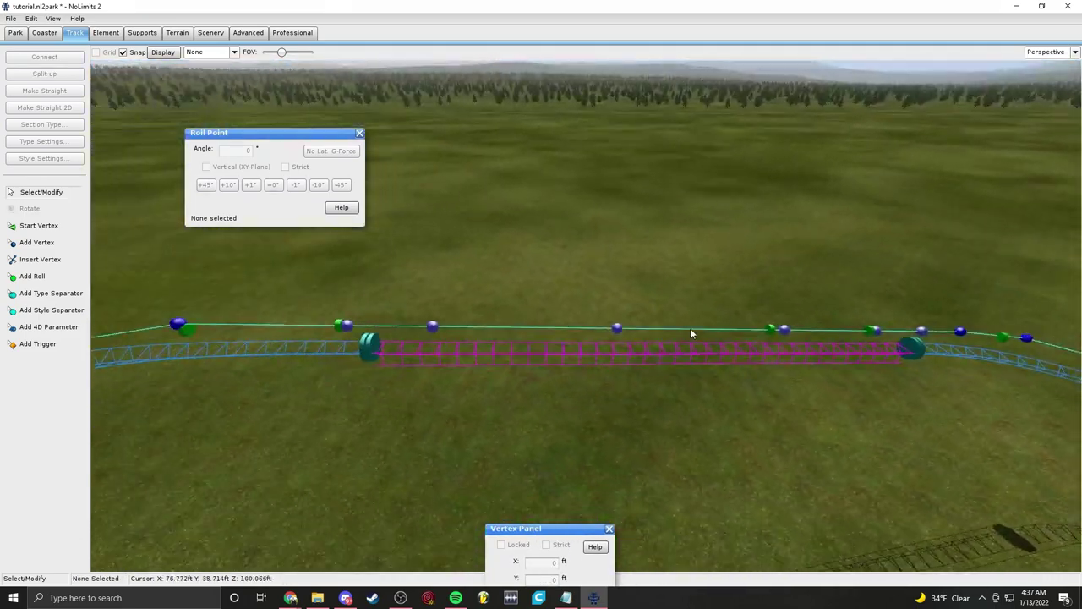
pyautogui.click(510, 355)
pyautogui.click(40, 196)
# Step: Convert the track section between the station and the crest of the hill into a chain lift with an anti-rollback device
pyautogui.moveTo(406, 321); pyautogui.dragTo(541, 292, button='right')
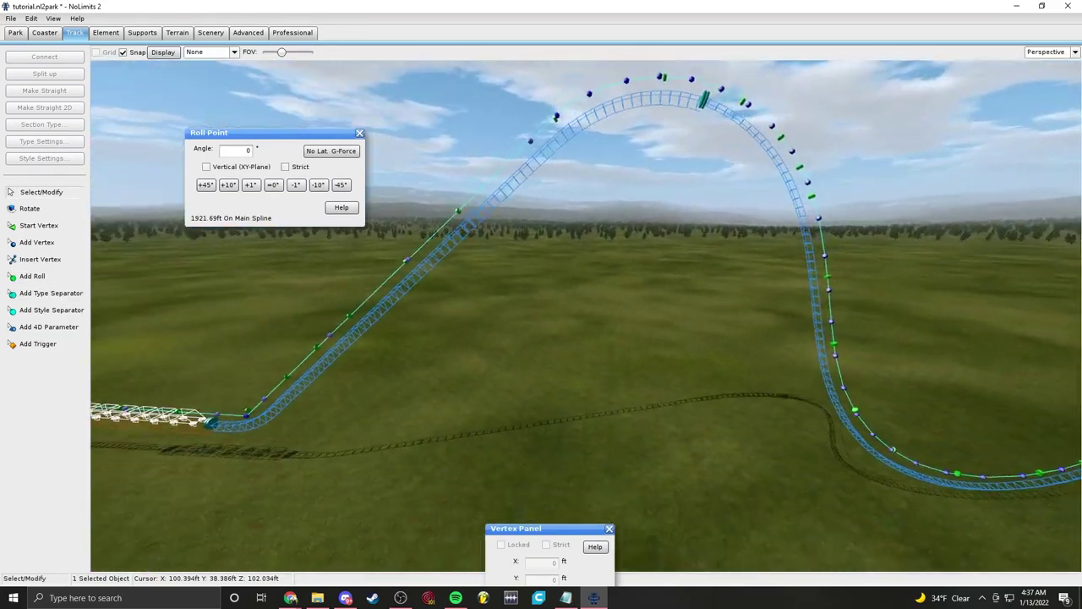
pyautogui.click(571, 221)
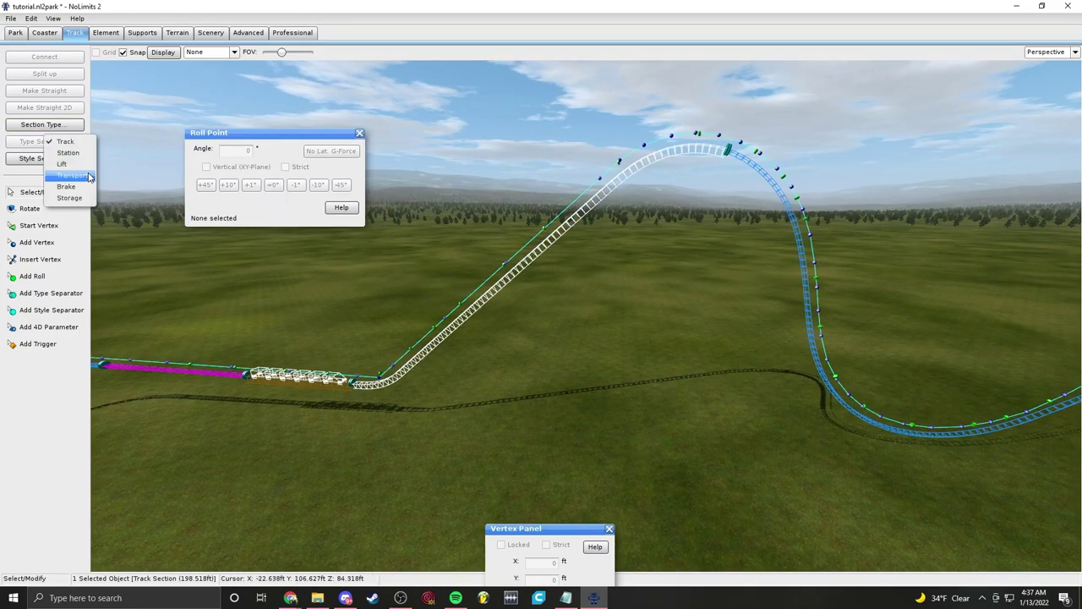
pyautogui.click(68, 164)
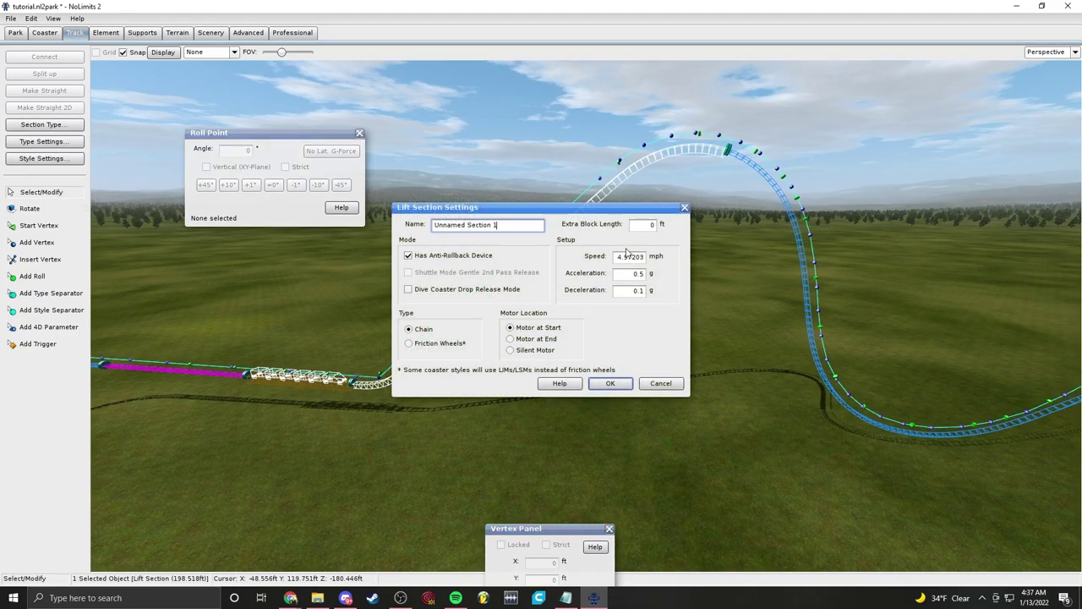
pyautogui.click(612, 383)
pyautogui.click(695, 296)
# Step: Save the park file tutorial.nl2park
pyautogui.moveTo(695, 295); pyautogui.dragTo(854, 269, button='right')
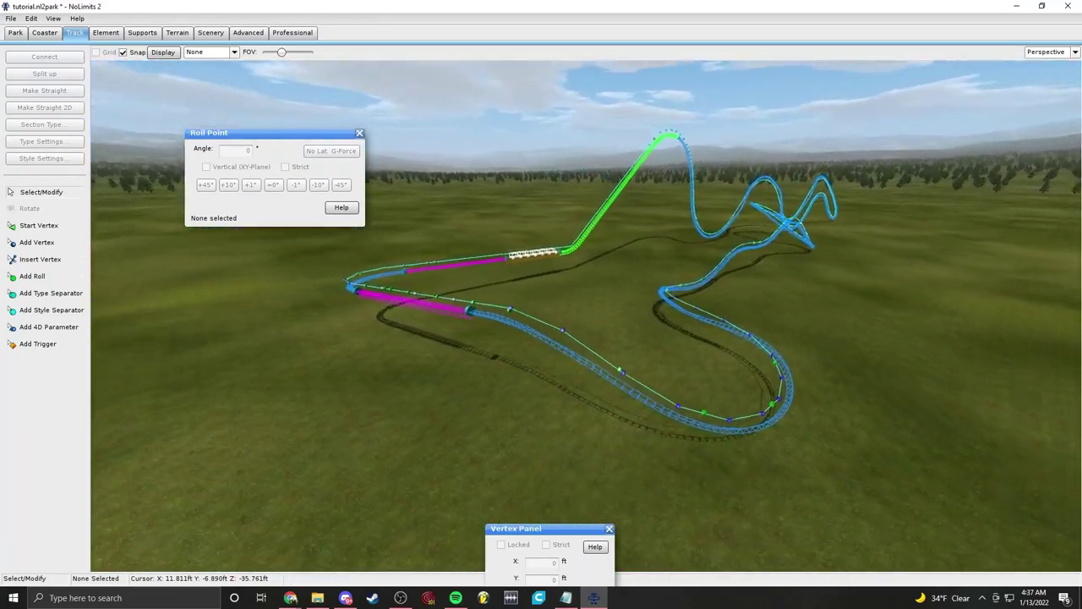
pyautogui.moveTo(541, 393); pyautogui.dragTo(554, 395, button='right')
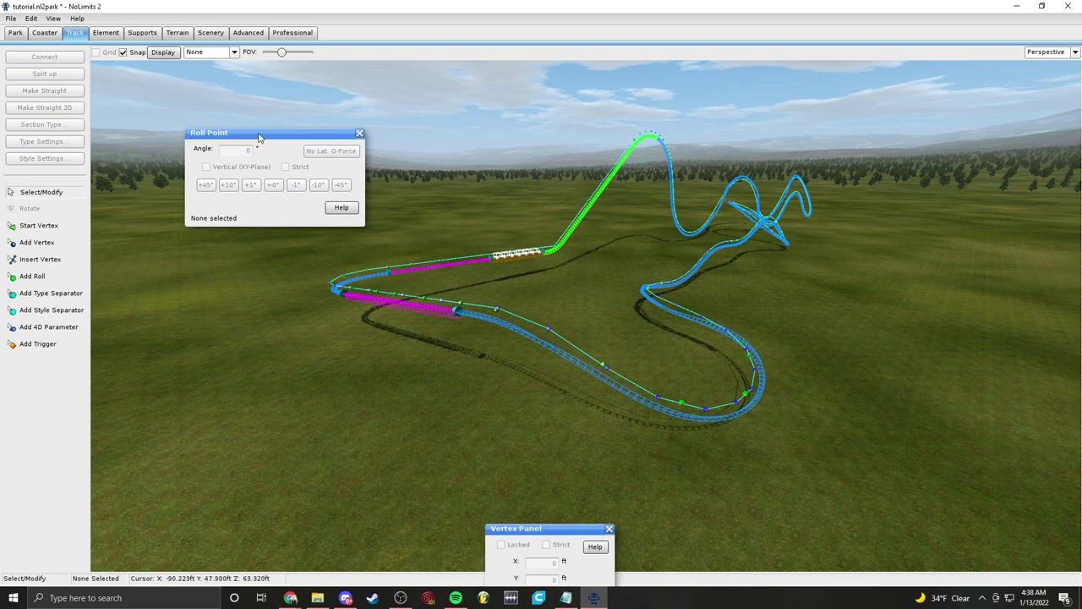
pyautogui.click(13, 19)
pyautogui.click(31, 69)
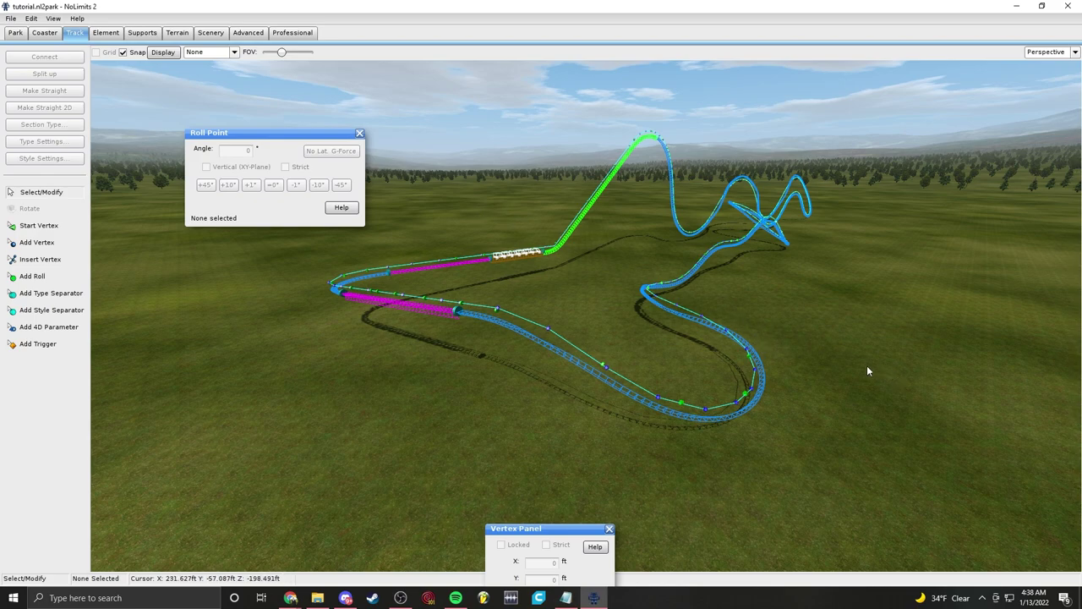
pyautogui.moveTo(862, 362); pyautogui.dragTo(782, 392, button='right')
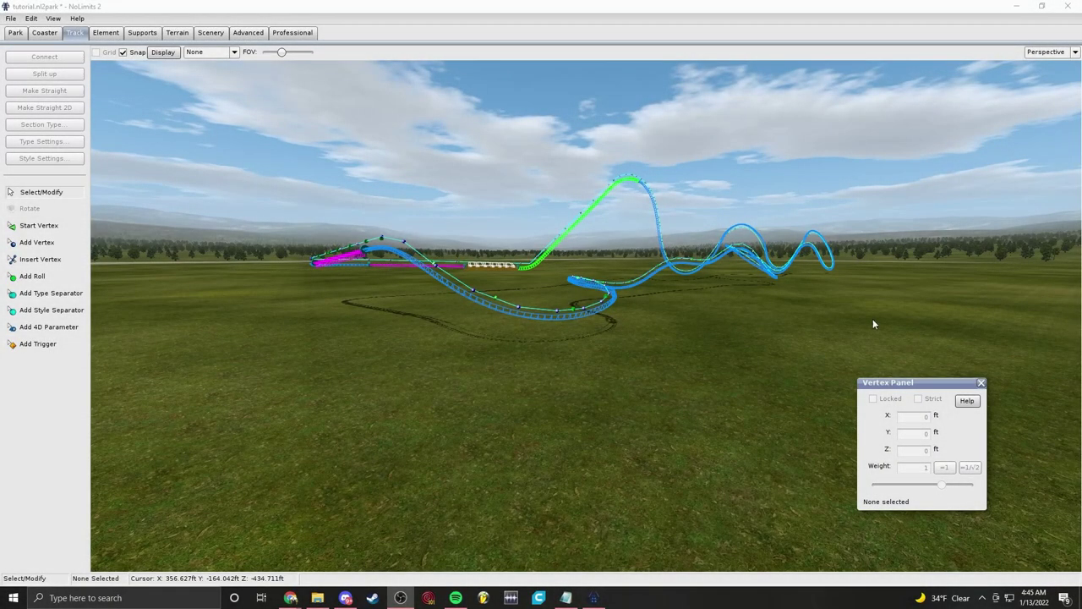
pyautogui.moveTo(541, 315); pyautogui.dragTo(617, 360, button='right')
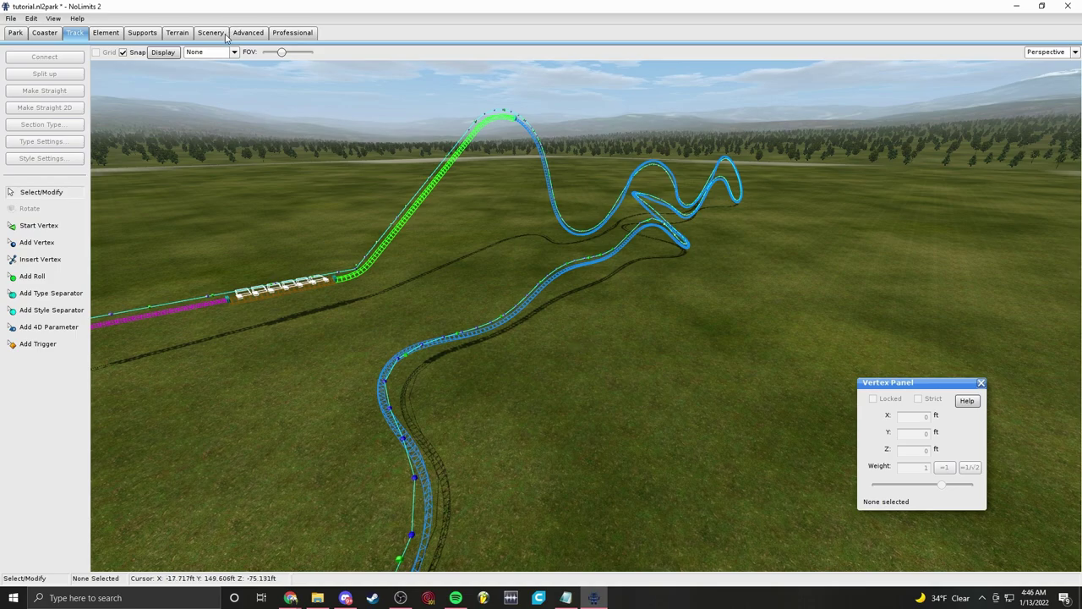
pyautogui.moveTo(508, 321); pyautogui.dragTo(692, 393, button='right')
pyautogui.moveTo(344, 137); pyautogui.dragTo(345, 121, button='right')
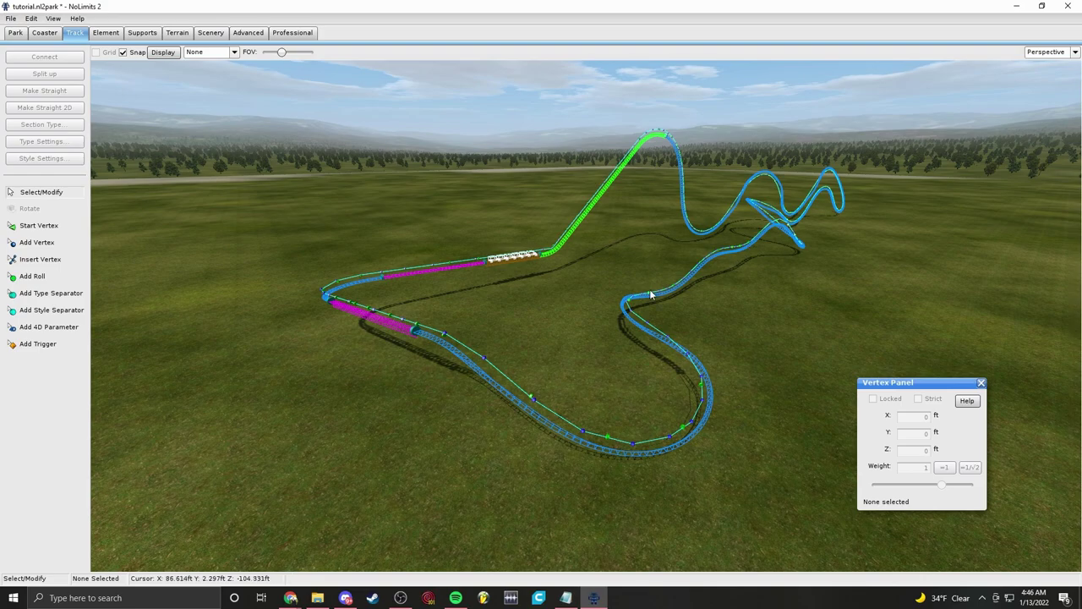
pyautogui.moveTo(757, 339); pyautogui.dragTo(756, 340, button='right')
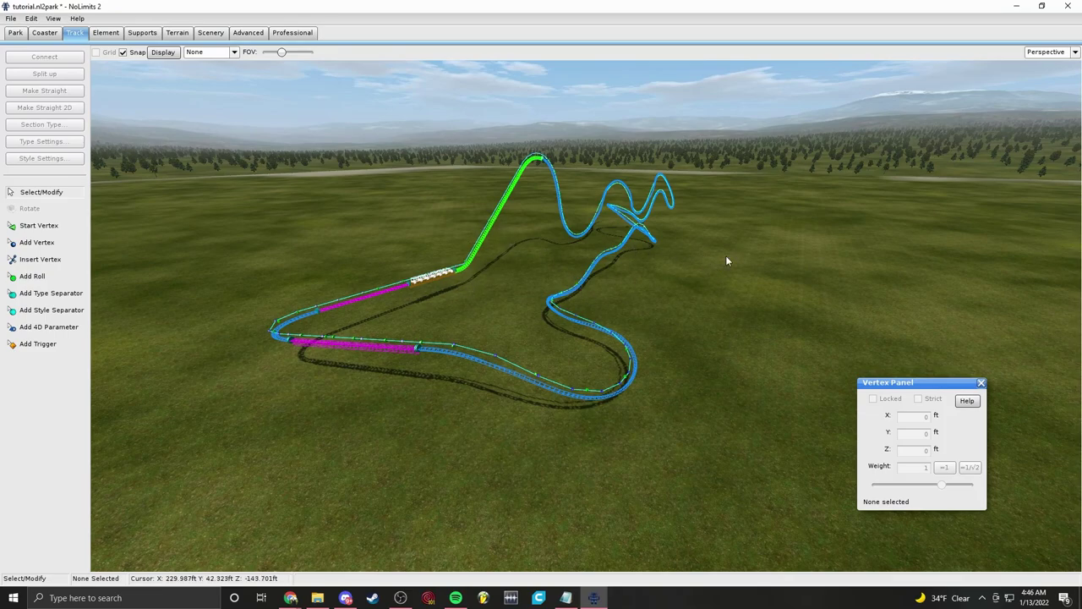
pyautogui.scroll(2, 683, 312)
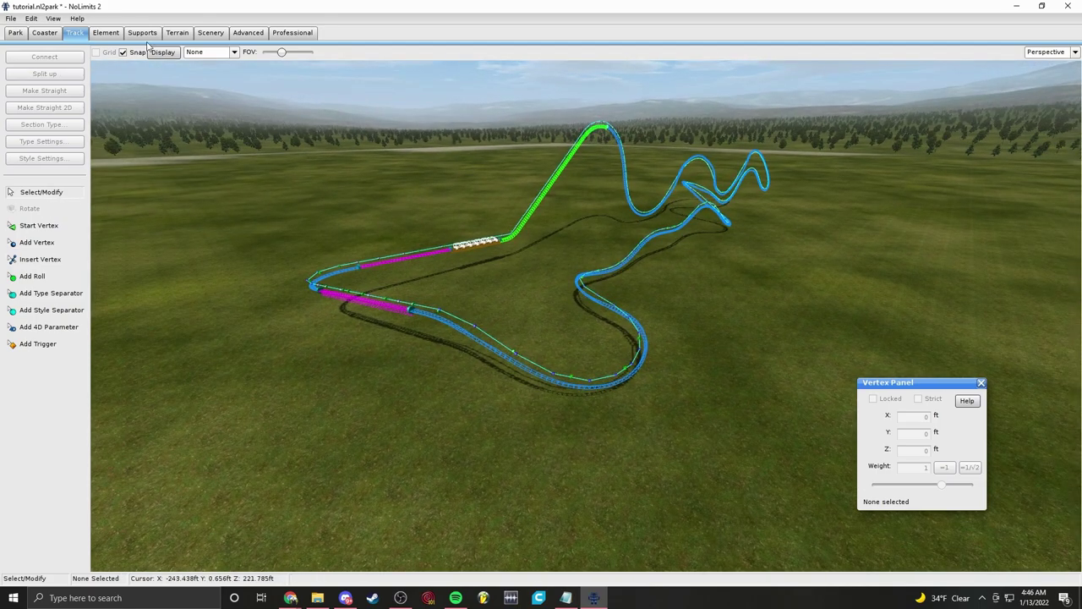
# Step: Load the Complex layer setup from the library into the terrain settings and apply it
pyautogui.click(173, 34)
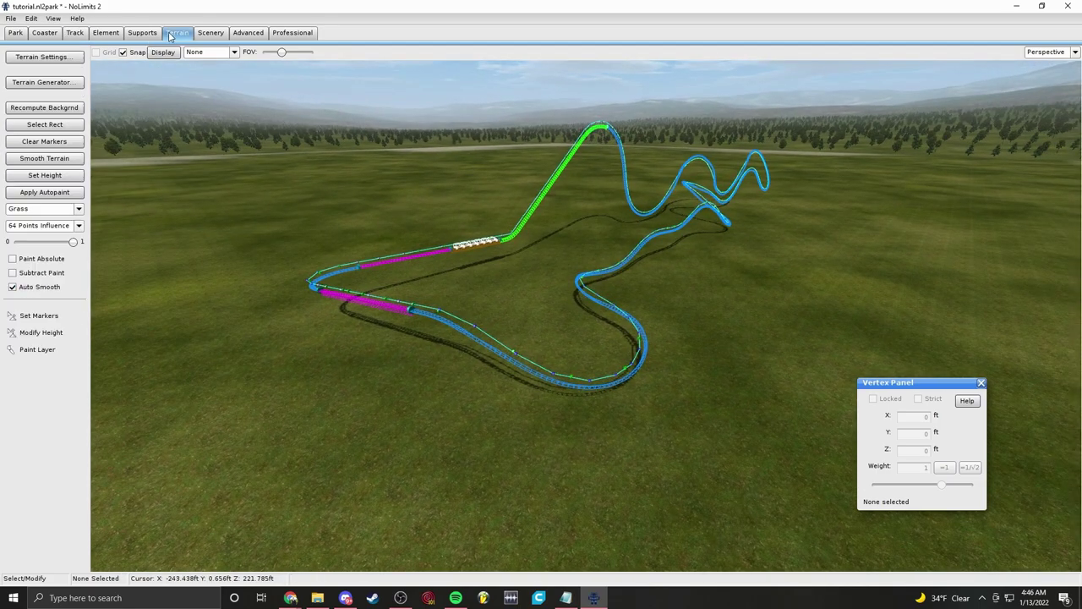
pyautogui.click(56, 59)
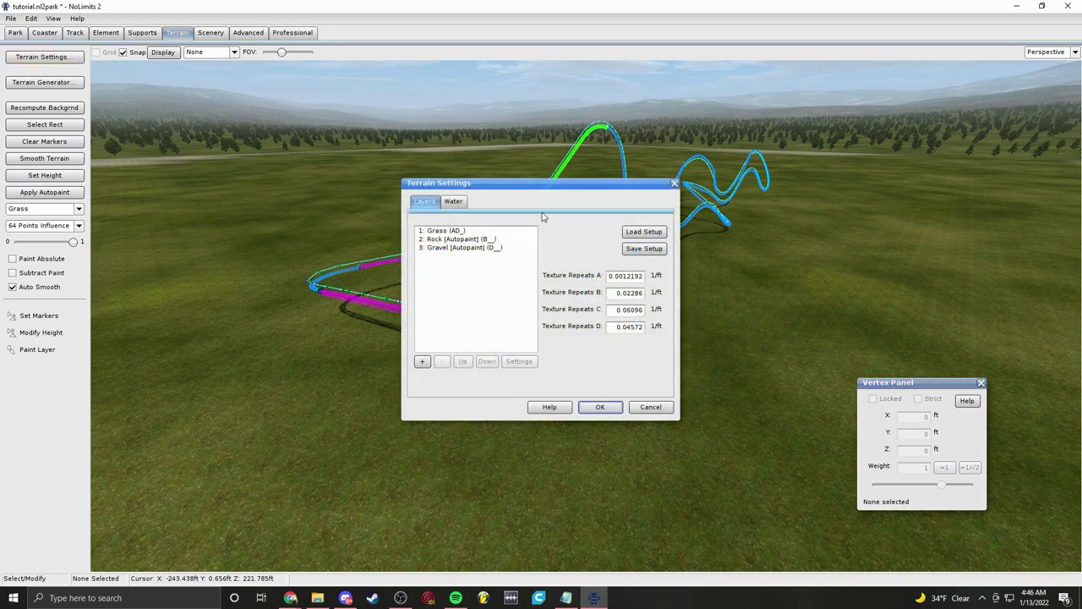
pyautogui.click(645, 233)
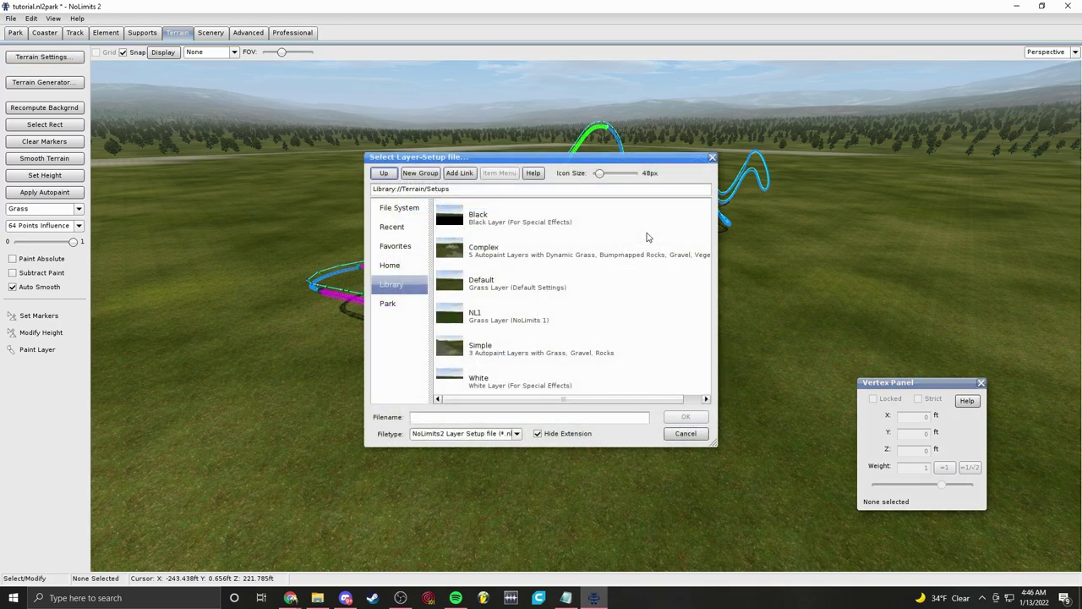
pyautogui.doubleClick(499, 260)
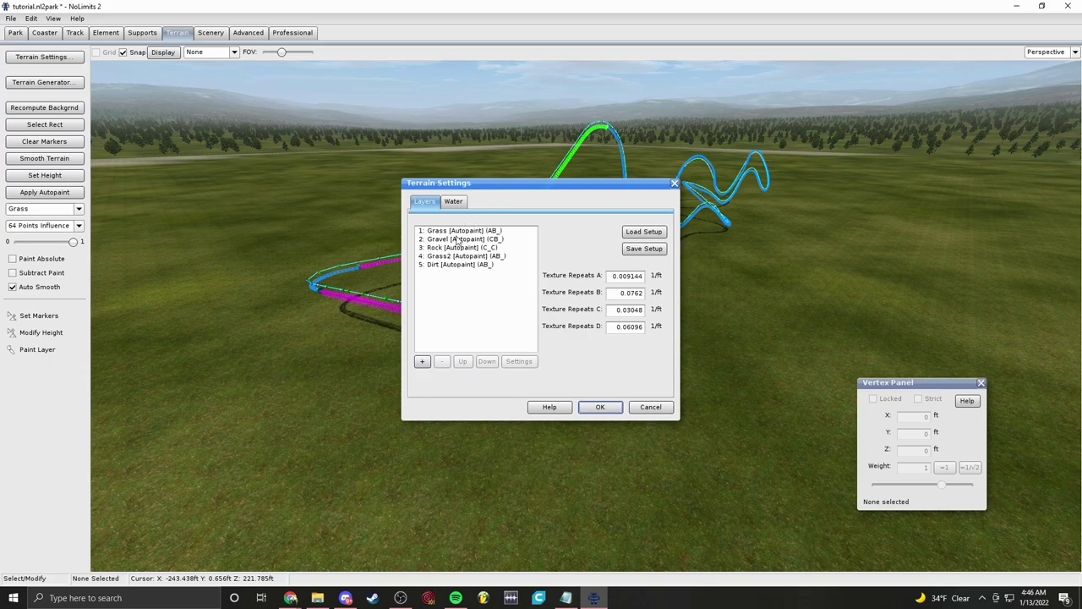
pyautogui.click(610, 411)
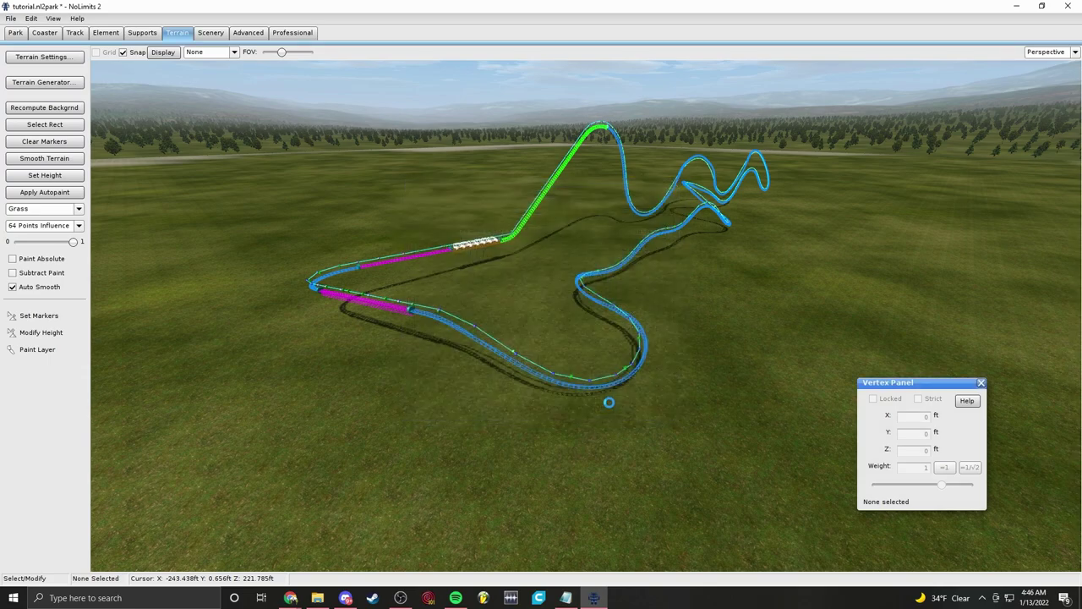
# Step: Examine the retextured ground around the coaster layout
pyautogui.moveTo(609, 401); pyautogui.dragTo(716, 213, button='right')
pyautogui.press('w')
pyautogui.press('s')
pyautogui.press('w')
pyautogui.press('s')
pyautogui.press('w')
pyautogui.press('s')
pyautogui.press('w')
pyautogui.press('s')
pyautogui.press('s')
pyautogui.press('a')
pyautogui.press('w')
pyautogui.press('w')
pyautogui.press('d')
pyautogui.press('w')
pyautogui.press('w')
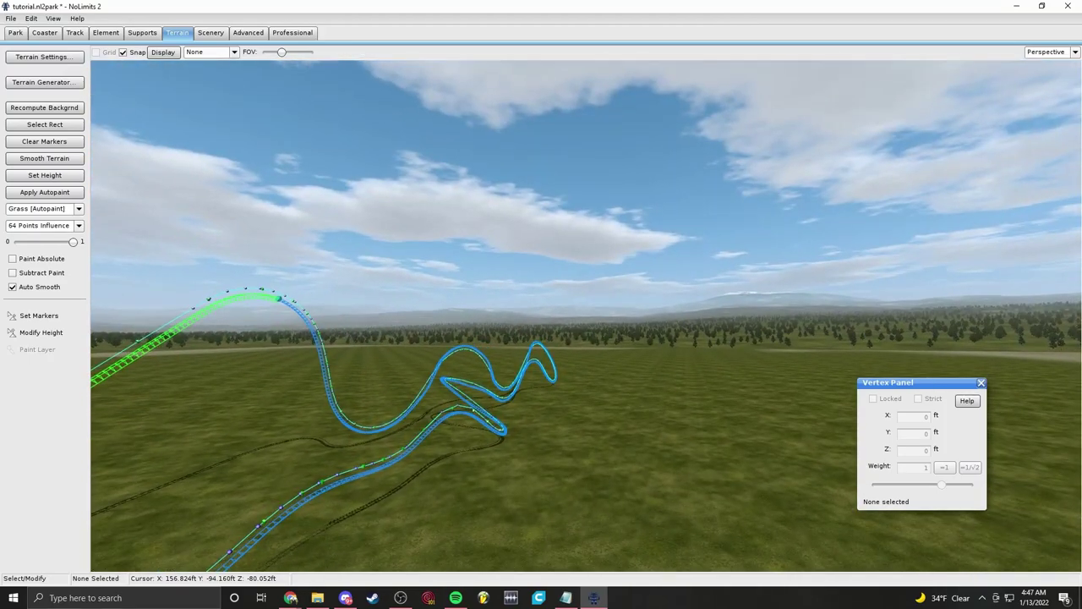
# Step: Raise a rocky ridge on the flat ground outside the track using Modify Height with 16 Points Influence
pyautogui.click(40, 227)
pyautogui.click(49, 275)
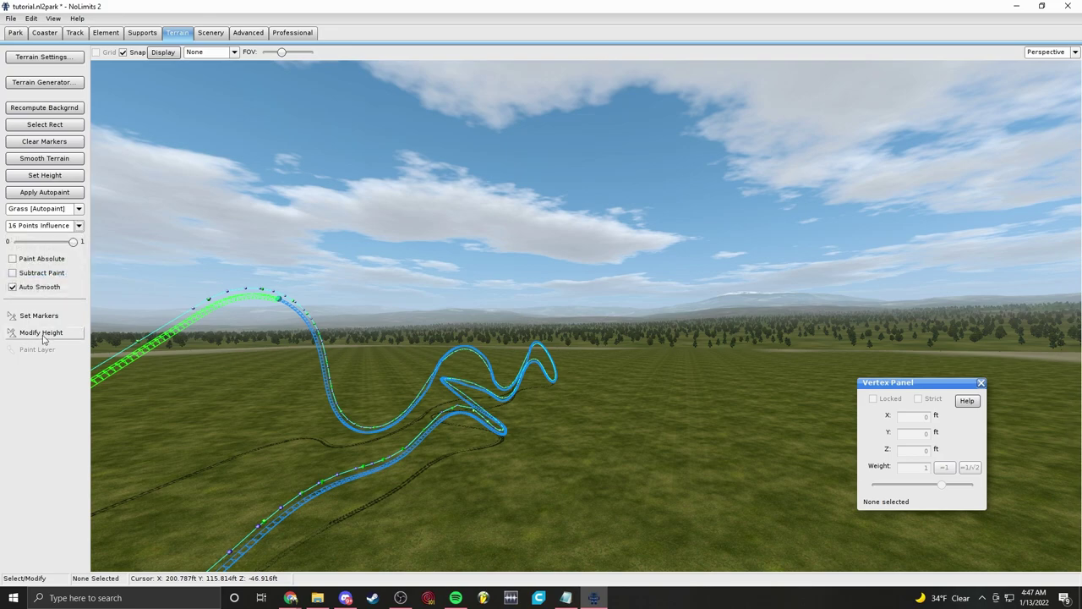
pyautogui.click(57, 227)
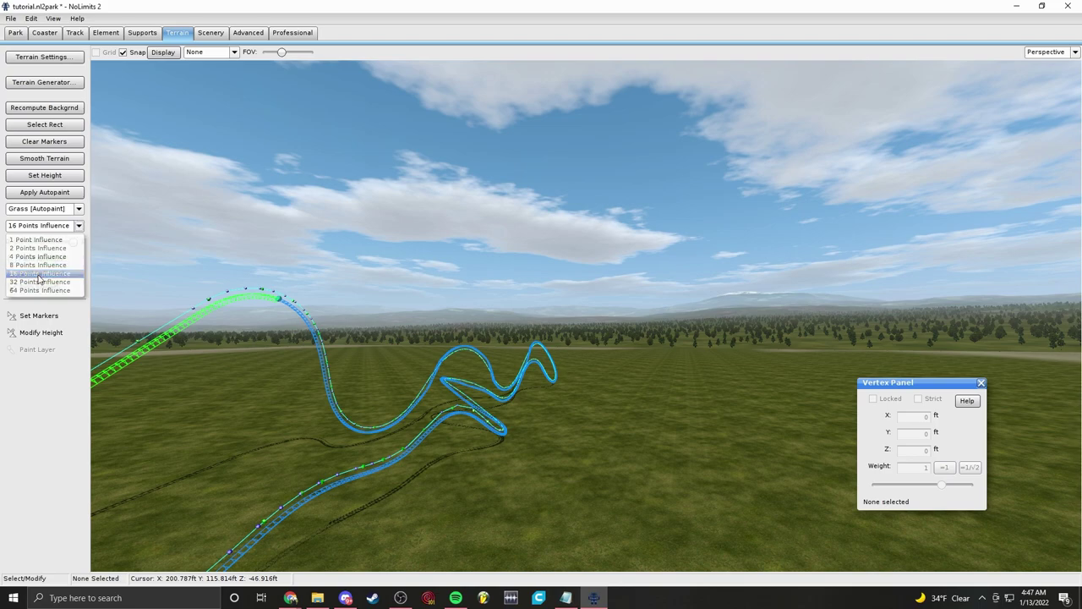
pyautogui.click(39, 274)
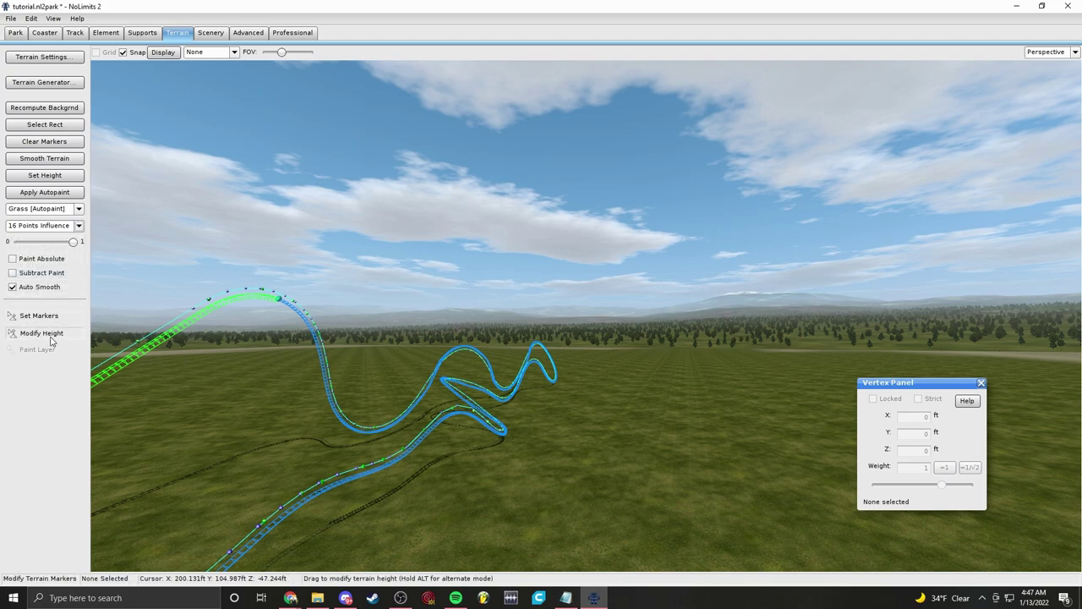
pyautogui.moveTo(575, 553); pyautogui.dragTo(689, 411, button='right')
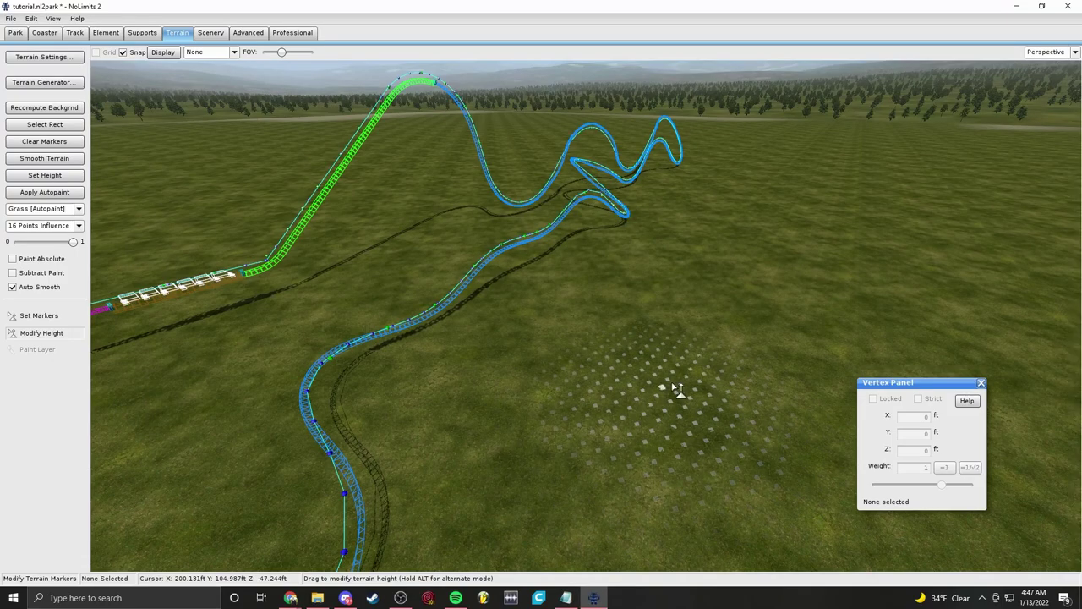
pyautogui.moveTo(717, 390)
pyautogui.mouseDown()
pyautogui.moveTo(763, 121)
pyautogui.moveTo(764, 362)
pyautogui.moveTo(757, 338)
pyautogui.mouseUp()
pyautogui.moveTo(751, 337); pyautogui.dragTo(752, 328, button='right')
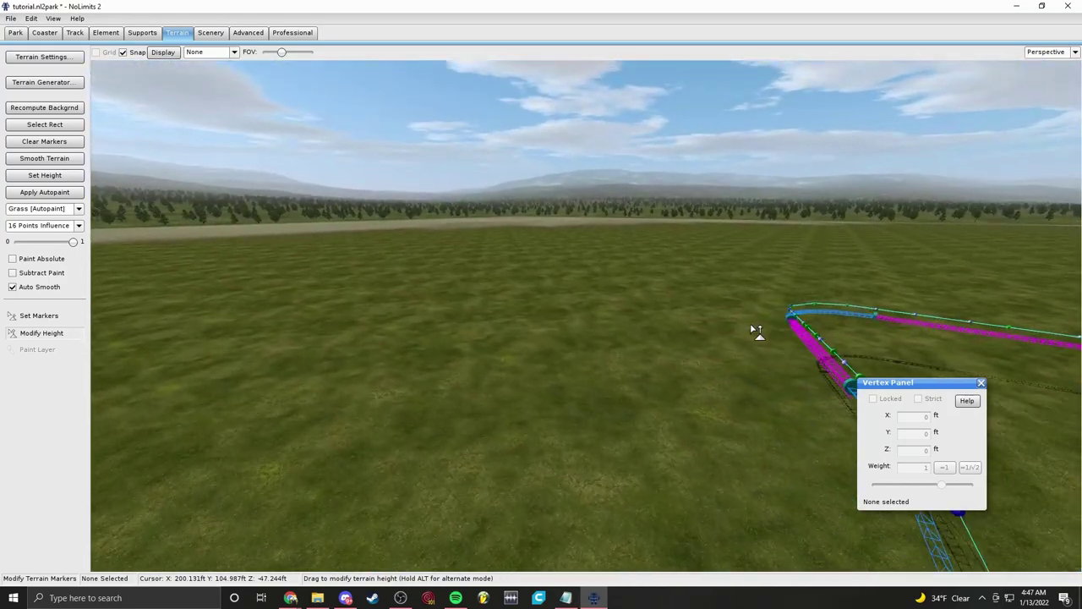
pyautogui.moveTo(472, 359); pyautogui.dragTo(445, 154)
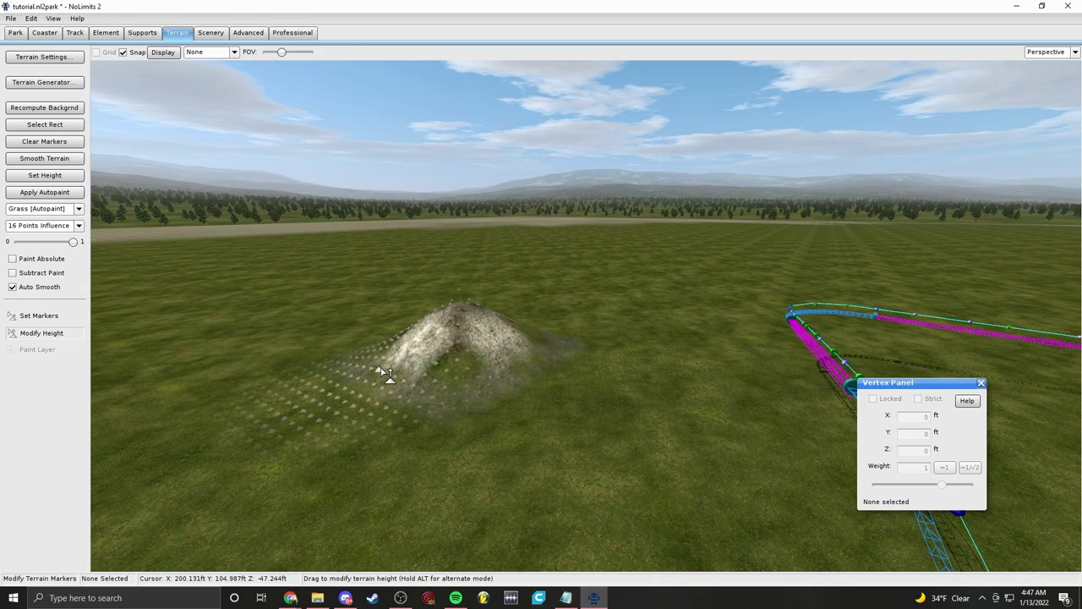
pyautogui.moveTo(371, 372); pyautogui.dragTo(315, 227)
pyautogui.moveTo(220, 421); pyautogui.dragTo(104, 233)
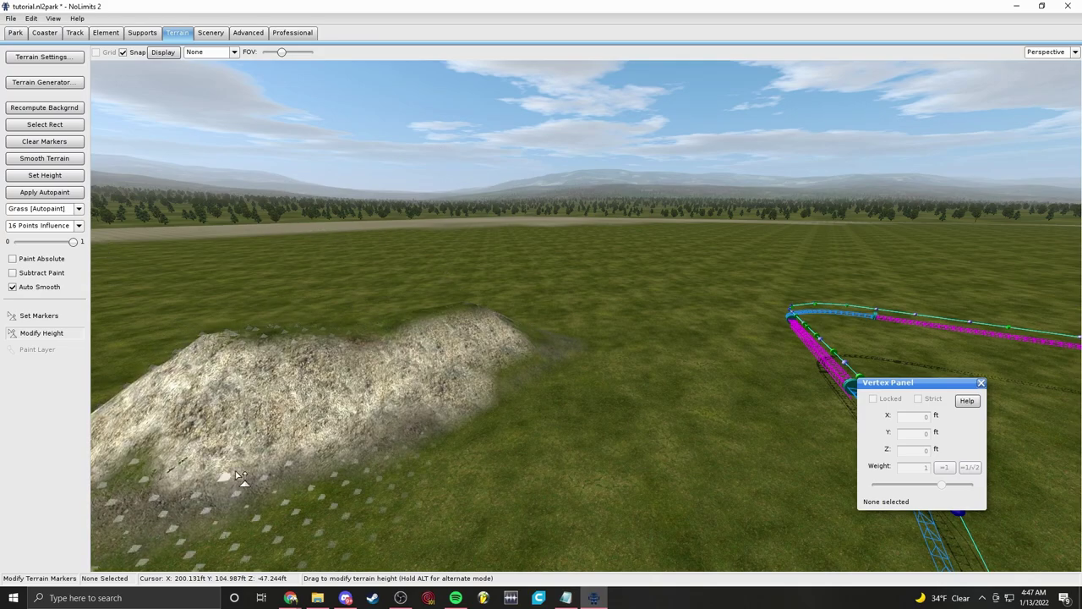
# Step: Add a tall rocky peak at the end of the ridge and raise the ground between them into one continuous formation
pyautogui.moveTo(558, 406)
pyautogui.mouseDown(button='right')
pyautogui.moveTo(660, 403)
pyautogui.moveTo(647, 423)
pyautogui.moveTo(617, 424)
pyautogui.mouseUp(button='right')
pyautogui.press('w')
pyautogui.press('s')
pyautogui.moveTo(429, 377)
pyautogui.mouseDown()
pyautogui.moveTo(417, 294)
pyautogui.moveTo(252, 411)
pyautogui.moveTo(217, 398)
pyautogui.moveTo(435, 362)
pyautogui.moveTo(594, 470)
pyautogui.mouseUp()
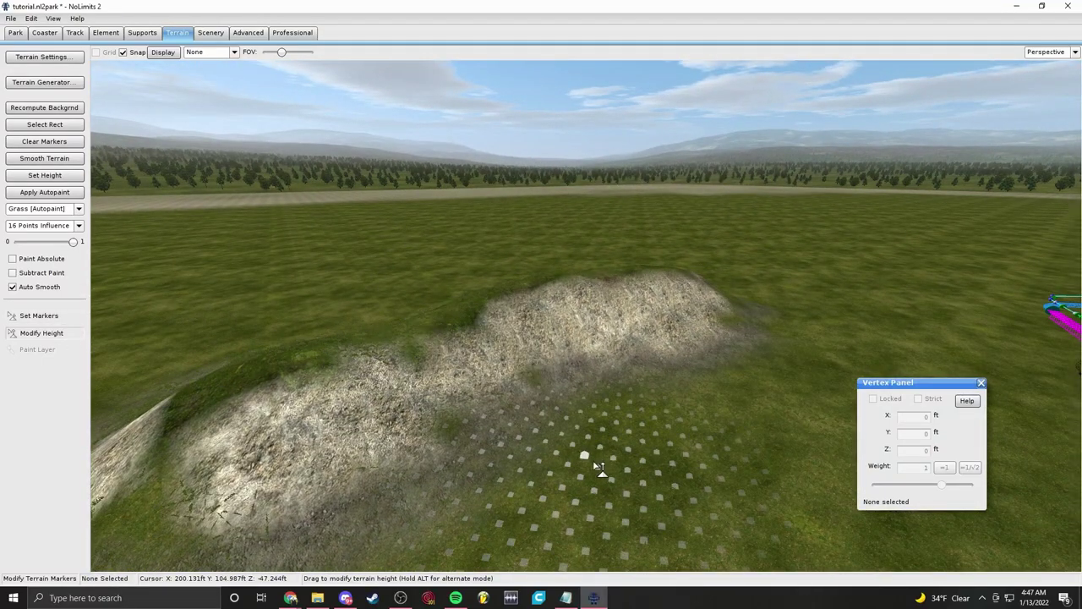
pyautogui.moveTo(732, 409); pyautogui.dragTo(715, 313, button='right')
pyautogui.moveTo(423, 421); pyautogui.dragTo(407, 95)
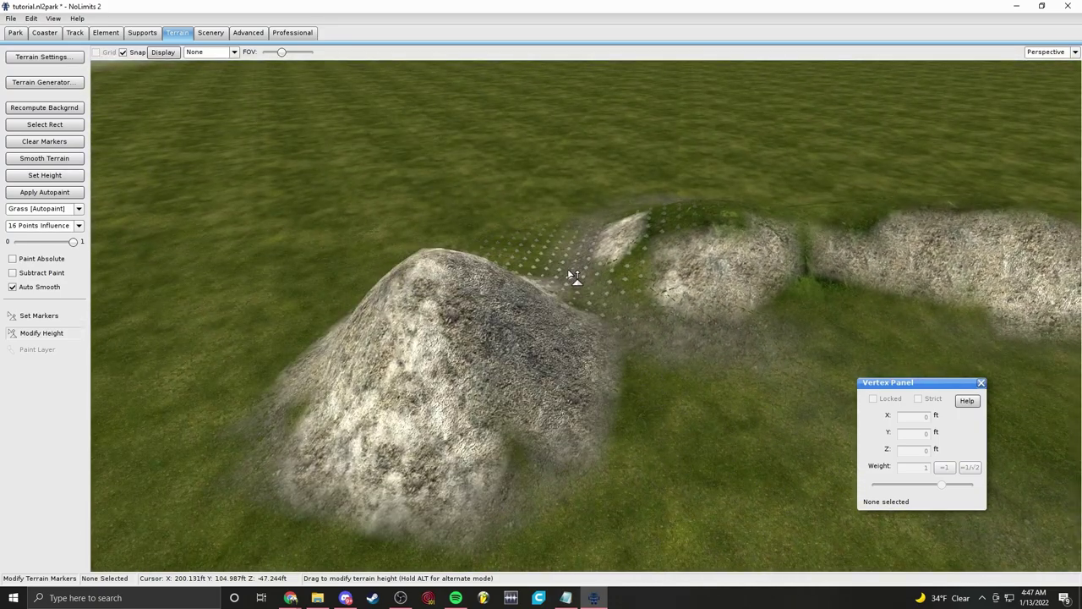
pyautogui.moveTo(573, 280); pyautogui.dragTo(539, 110)
pyautogui.moveTo(541, 317); pyautogui.dragTo(539, 160)
pyautogui.moveTo(507, 381); pyautogui.dragTo(395, 272)
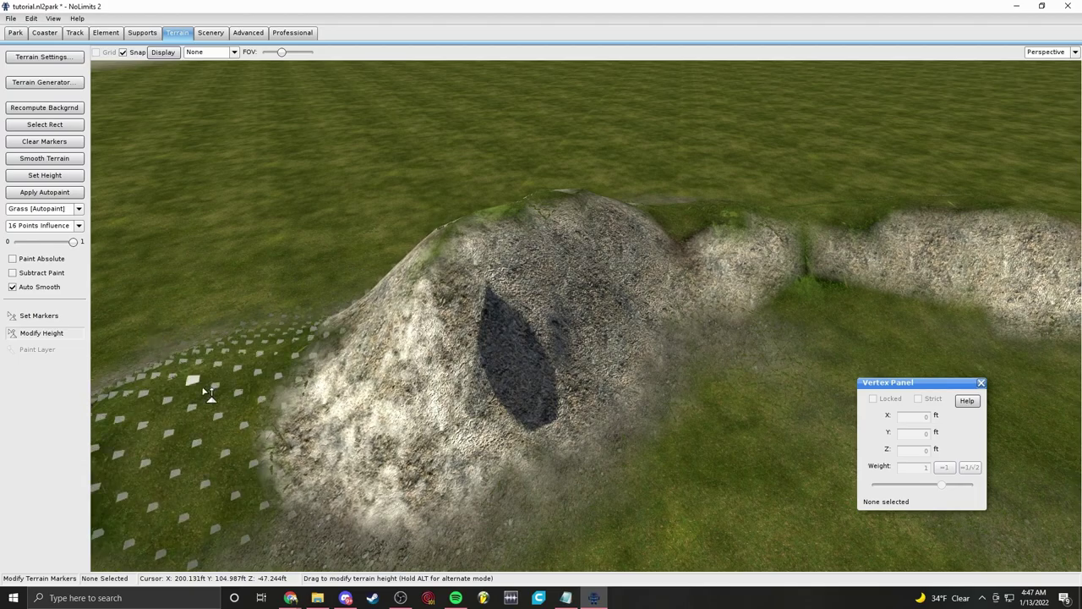
# Step: Extend the rocky ridge past the peak with a series of lower mounds
pyautogui.moveTo(201, 386); pyautogui.dragTo(226, 309)
pyautogui.moveTo(710, 406); pyautogui.dragTo(554, 326, button='right')
pyautogui.moveTo(356, 455); pyautogui.dragTo(360, 381)
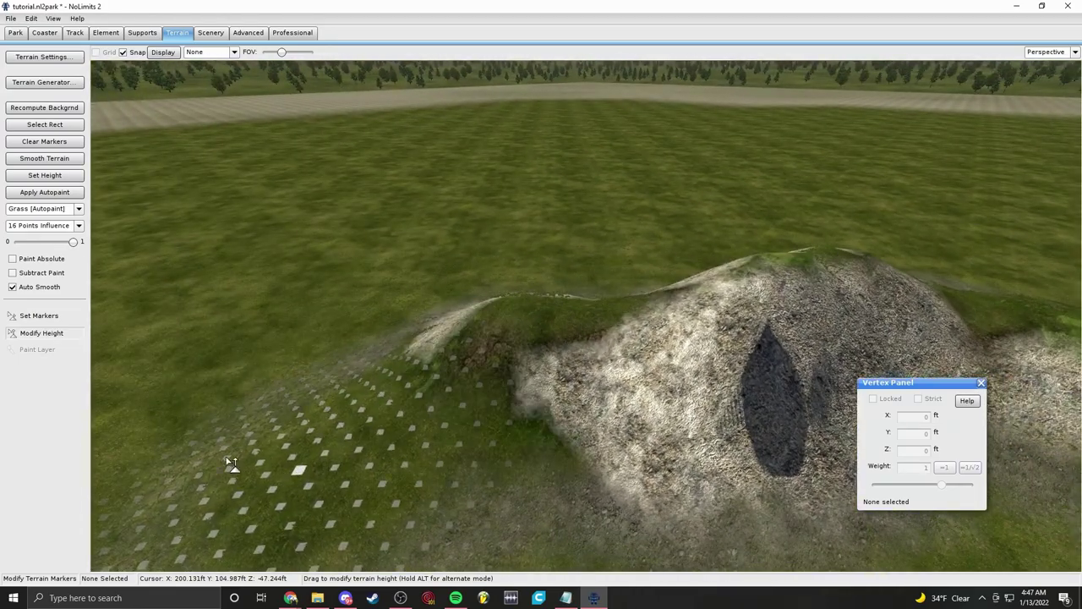
pyautogui.moveTo(314, 464)
pyautogui.mouseDown(button='right')
pyautogui.moveTo(544, 471)
pyautogui.moveTo(913, 566)
pyautogui.moveTo(973, 518)
pyautogui.mouseUp(button='right')
pyautogui.moveTo(378, 410); pyautogui.dragTo(359, 338)
pyautogui.moveTo(590, 404); pyautogui.dragTo(585, 350)
pyautogui.moveTo(347, 431)
pyautogui.mouseDown()
pyautogui.moveTo(342, 386)
pyautogui.moveTo(345, 404)
pyautogui.mouseUp()
# Step: Lower the terrain inside the track loop in several places to dig an elongated, water-filled pond running under the track
pyautogui.moveTo(372, 422); pyautogui.dragTo(582, 360, button='right')
pyautogui.moveTo(649, 234); pyautogui.dragTo(677, 363)
pyautogui.moveTo(683, 368); pyautogui.dragTo(592, 377, button='right')
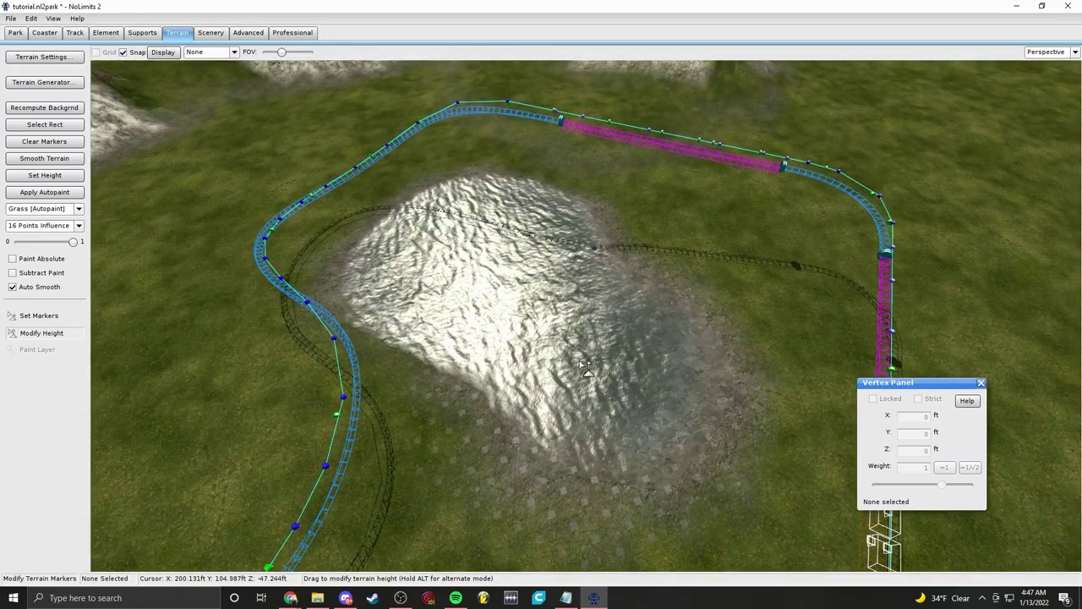
pyautogui.moveTo(587, 373); pyautogui.dragTo(604, 387)
pyautogui.moveTo(606, 389); pyautogui.dragTo(615, 409, button='right')
pyautogui.moveTo(543, 368); pyautogui.dragTo(550, 412)
pyautogui.moveTo(414, 362); pyautogui.dragTo(352, 425)
pyautogui.moveTo(275, 385); pyautogui.dragTo(291, 436)
pyautogui.moveTo(592, 406)
pyautogui.mouseDown()
pyautogui.moveTo(608, 448)
pyautogui.moveTo(581, 475)
pyautogui.mouseUp()
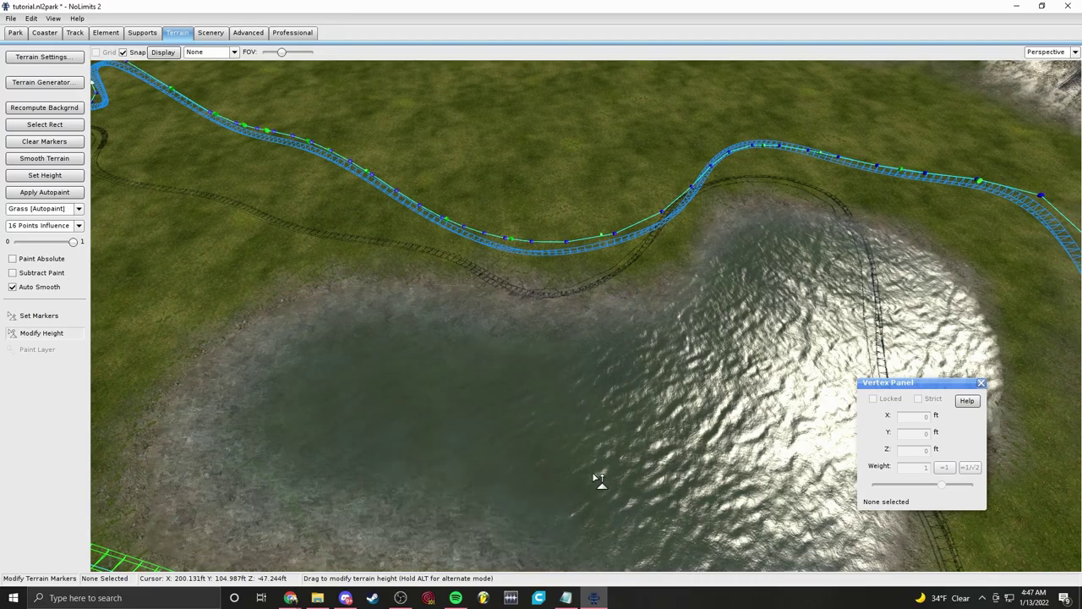
# Step: Set the terrain brush to 64 Points Influence and raise a broad hill near the coaster's far turnaround
pyautogui.moveTo(854, 395); pyautogui.dragTo(634, 325, button='right')
pyautogui.moveTo(854, 372); pyautogui.dragTo(805, 414, button='right')
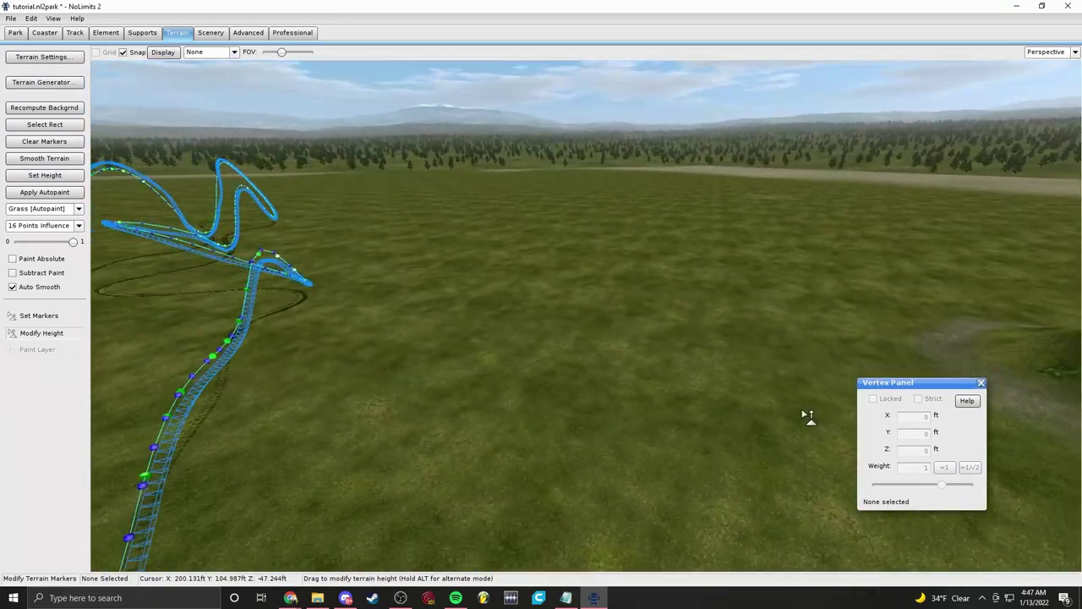
pyautogui.click(38, 227)
pyautogui.click(56, 291)
pyautogui.moveTo(471, 241)
pyautogui.mouseDown(button='right')
pyautogui.moveTo(397, 160)
pyautogui.moveTo(472, 241)
pyautogui.mouseUp(button='right')
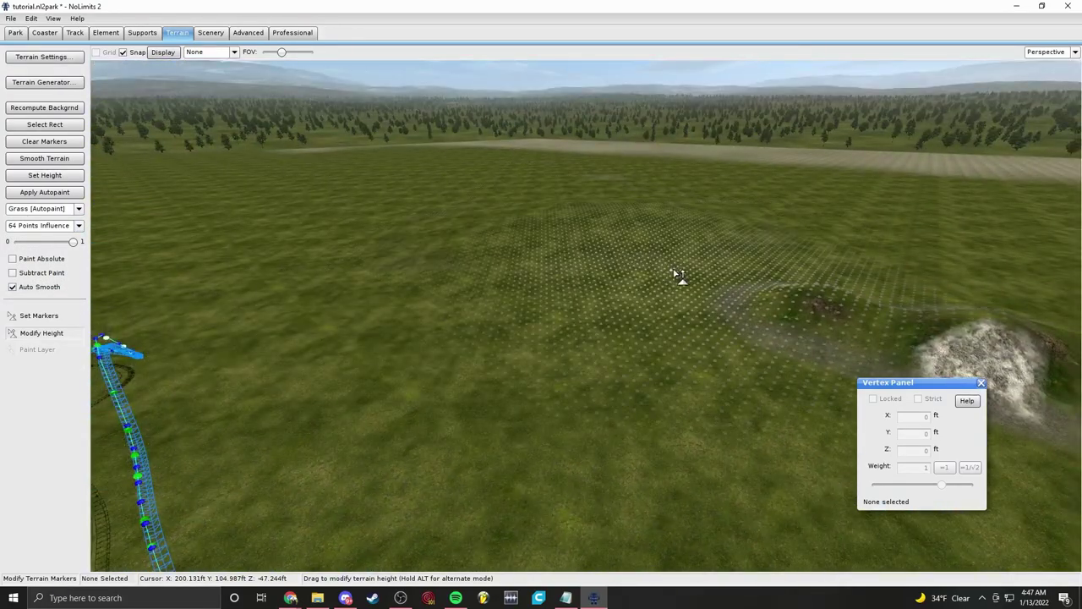
pyautogui.moveTo(673, 271); pyautogui.dragTo(664, 224)
pyautogui.moveTo(493, 263); pyautogui.dragTo(439, 210)
pyautogui.moveTo(412, 212); pyautogui.dragTo(332, 195, button='right')
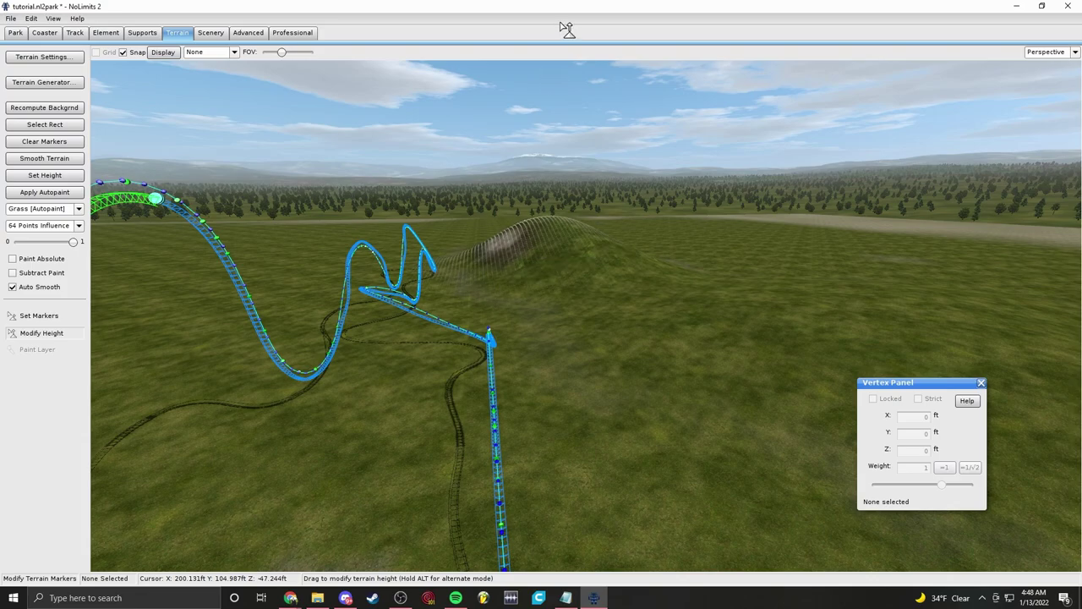
# Step: Raise a chain of broad rolling hills on the open field beyond the station and the curve leading into it
pyautogui.moveTo(534, 266); pyautogui.dragTo(541, 307, button='right')
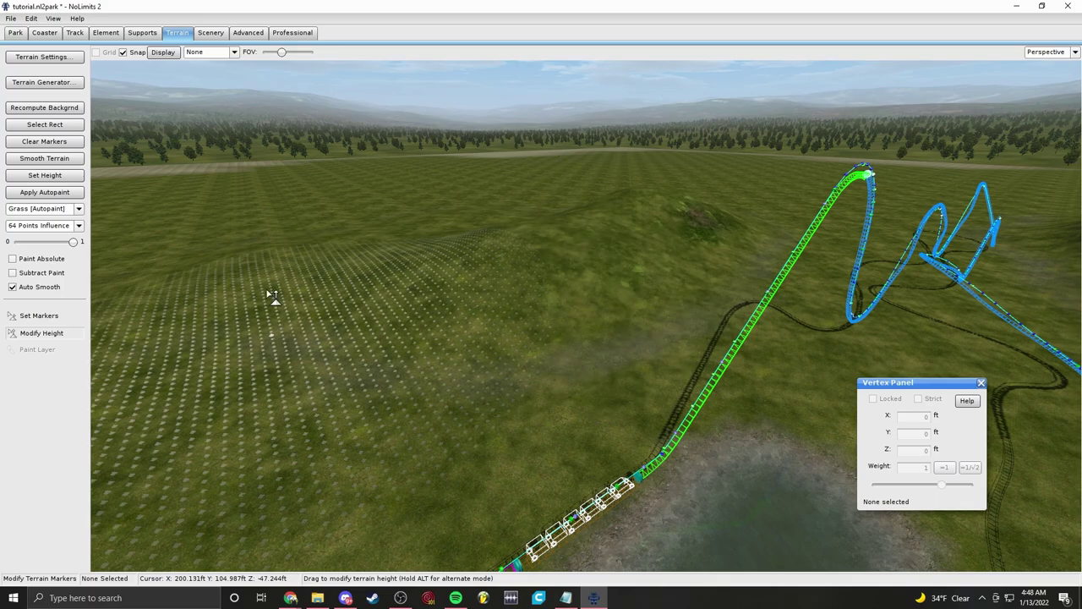
pyautogui.moveTo(292, 284)
pyautogui.mouseDown(button='right')
pyautogui.moveTo(401, 311)
pyautogui.moveTo(490, 302)
pyautogui.mouseUp(button='right')
pyautogui.moveTo(401, 308)
pyautogui.mouseDown(button='right')
pyautogui.moveTo(659, 329)
pyautogui.moveTo(663, 304)
pyautogui.mouseUp(button='right')
pyautogui.moveTo(335, 355); pyautogui.dragTo(363, 253)
pyautogui.moveTo(469, 310); pyautogui.dragTo(519, 166)
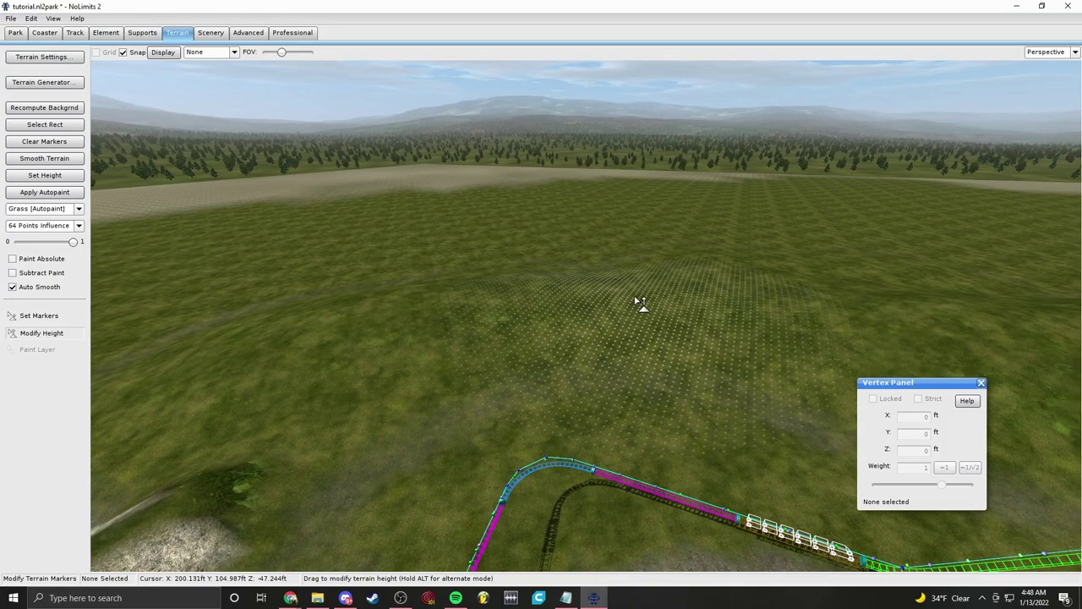
pyautogui.moveTo(640, 306); pyautogui.dragTo(640, 212)
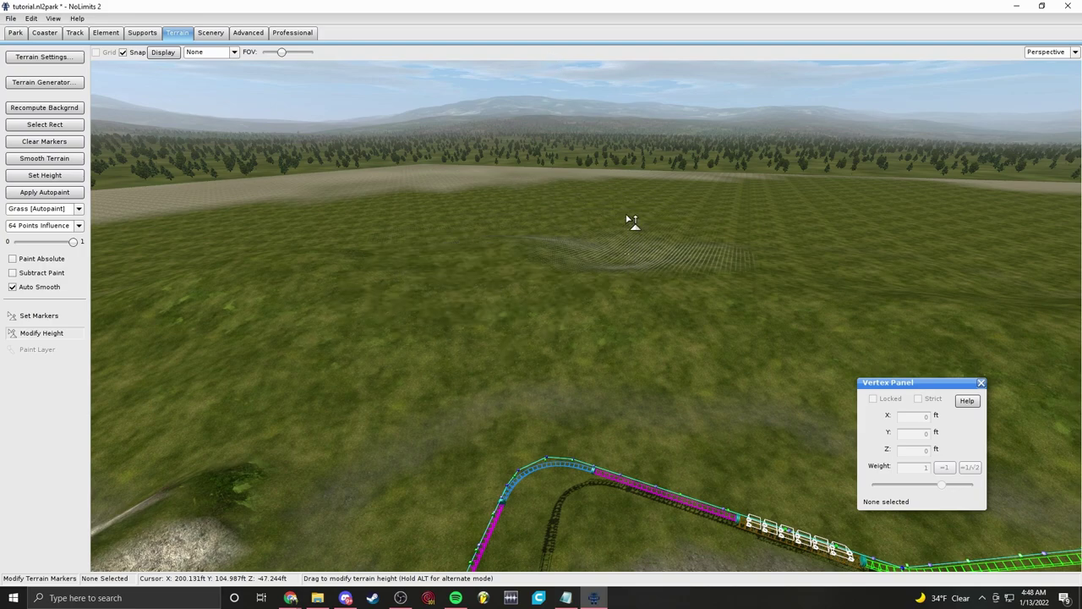
pyautogui.moveTo(626, 262); pyautogui.dragTo(610, 51)
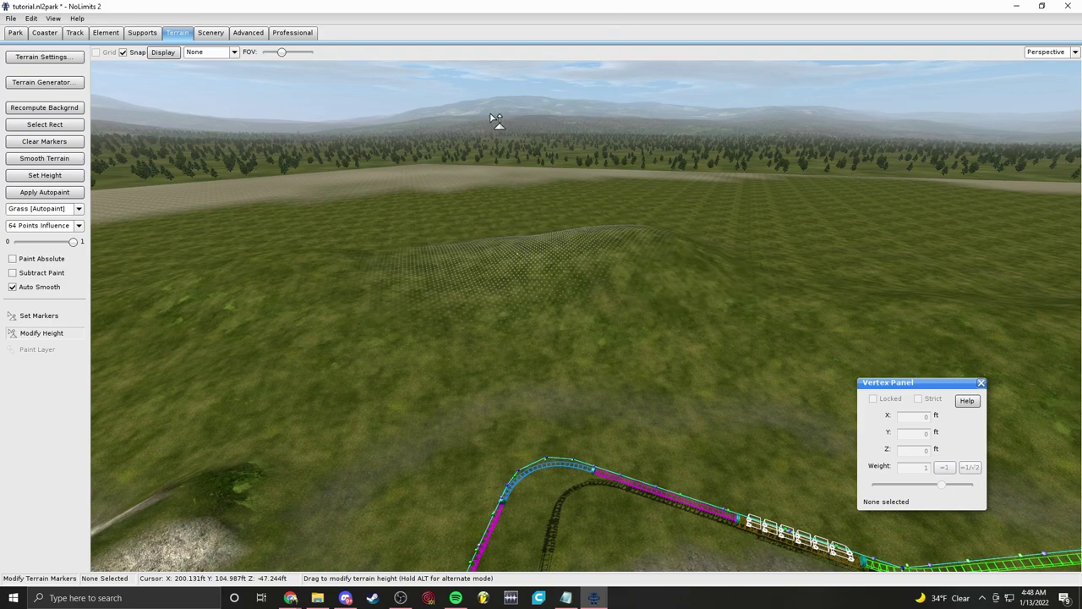
pyautogui.moveTo(497, 146); pyautogui.dragTo(492, 118)
pyautogui.moveTo(385, 291); pyautogui.dragTo(324, 73)
pyautogui.moveTo(159, 336); pyautogui.dragTo(88, 155)
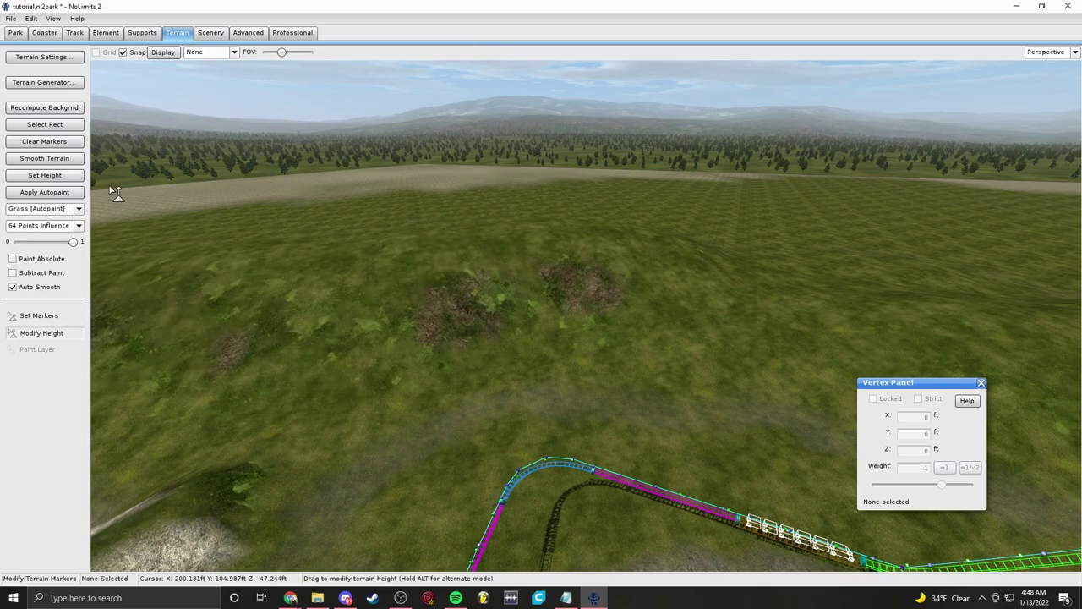
# Step: Inspect the sculpted hills, the rocky ridge and the pond from several viewpoints around the coaster
pyautogui.moveTo(327, 302)
pyautogui.mouseDown(button='right')
pyautogui.moveTo(558, 309)
pyautogui.moveTo(676, 355)
pyautogui.moveTo(660, 279)
pyautogui.moveTo(626, 212)
pyautogui.moveTo(380, 246)
pyautogui.moveTo(254, 325)
pyautogui.moveTo(304, 296)
pyautogui.moveTo(328, 302)
pyautogui.mouseUp(button='right')
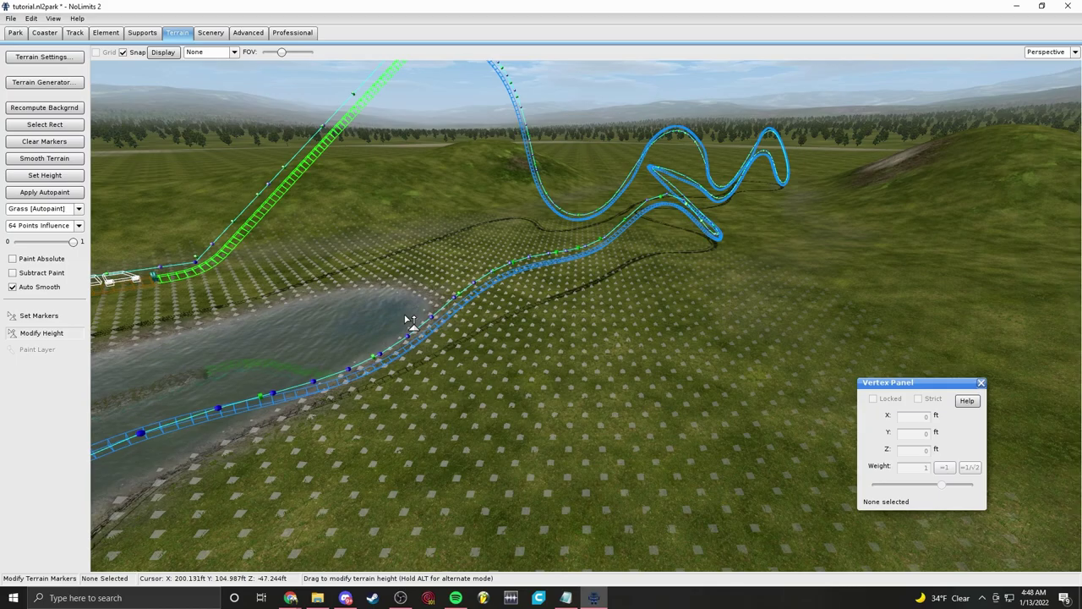
pyautogui.moveTo(405, 317)
pyautogui.mouseDown(button='right')
pyautogui.moveTo(407, 193)
pyautogui.moveTo(541, 330)
pyautogui.mouseUp(button='right')
pyautogui.press('w')
pyautogui.press('s')
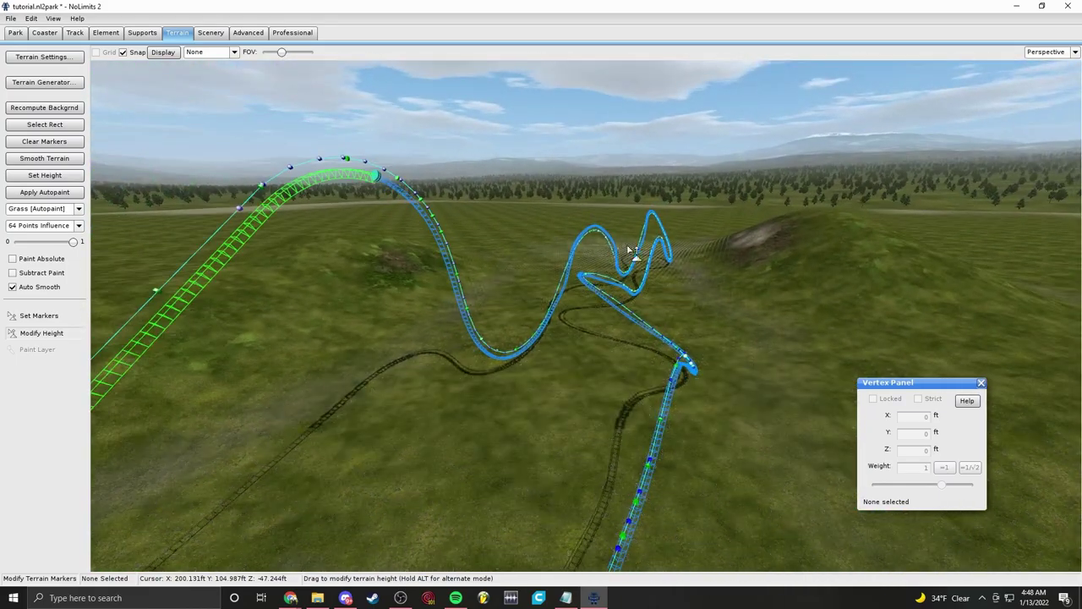
pyautogui.press('s')
pyautogui.moveTo(733, 306); pyautogui.dragTo(440, 435, button='right')
pyautogui.moveTo(615, 332)
pyautogui.mouseDown(button='right')
pyautogui.moveTo(610, 266)
pyautogui.moveTo(427, 264)
pyautogui.mouseUp(button='right')
pyautogui.press('w')
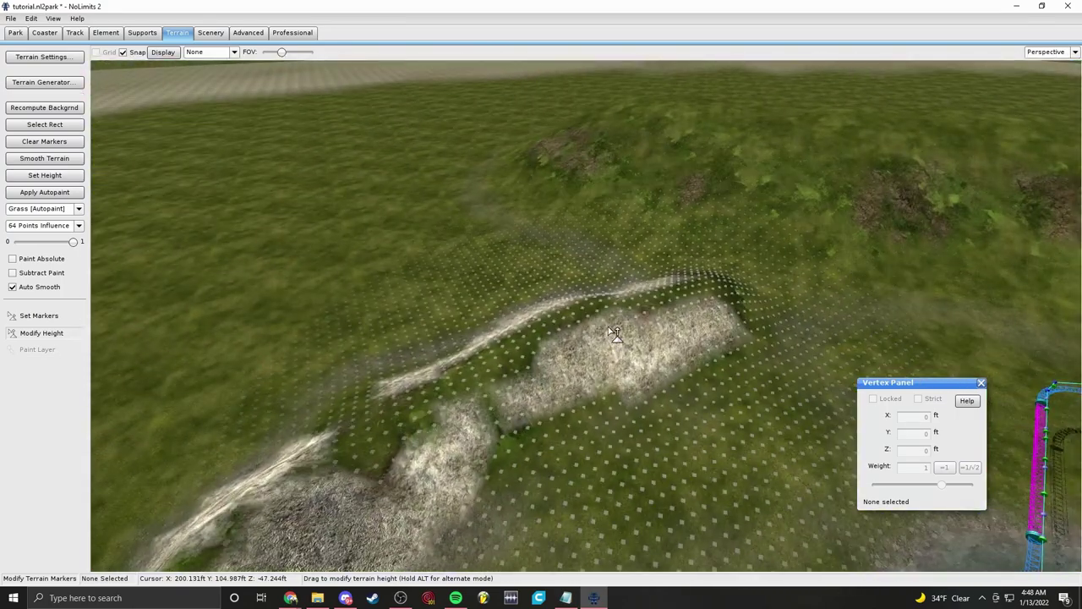
pyautogui.press('d')
pyautogui.moveTo(736, 362); pyautogui.dragTo(672, 335, button='right')
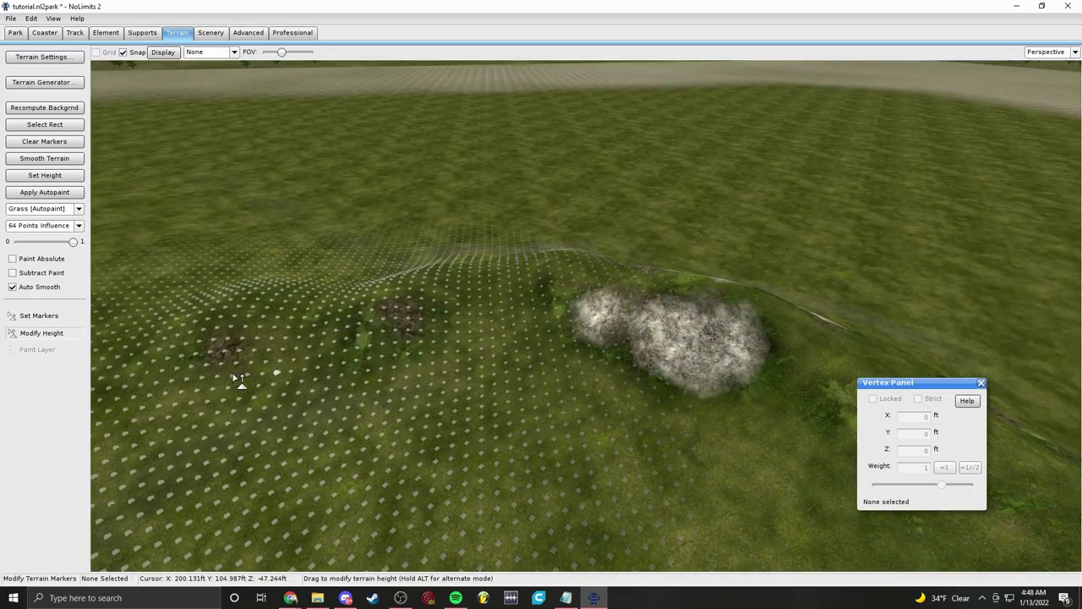
pyautogui.moveTo(340, 374); pyautogui.dragTo(127, 321, button='right')
pyautogui.press('s')
pyautogui.press('s')
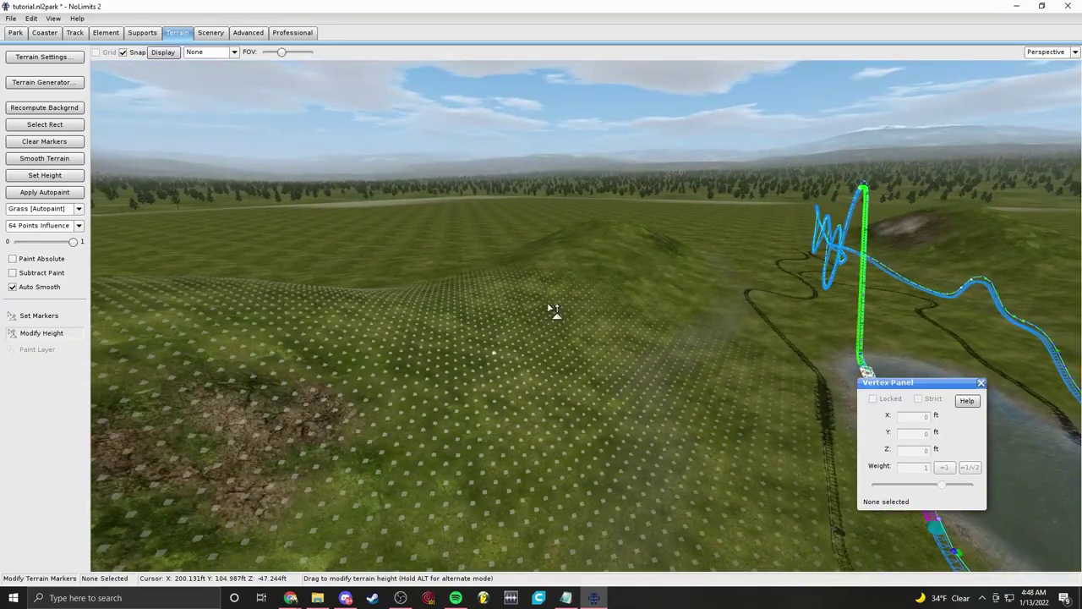
pyautogui.moveTo(761, 309); pyautogui.dragTo(665, 326, button='right')
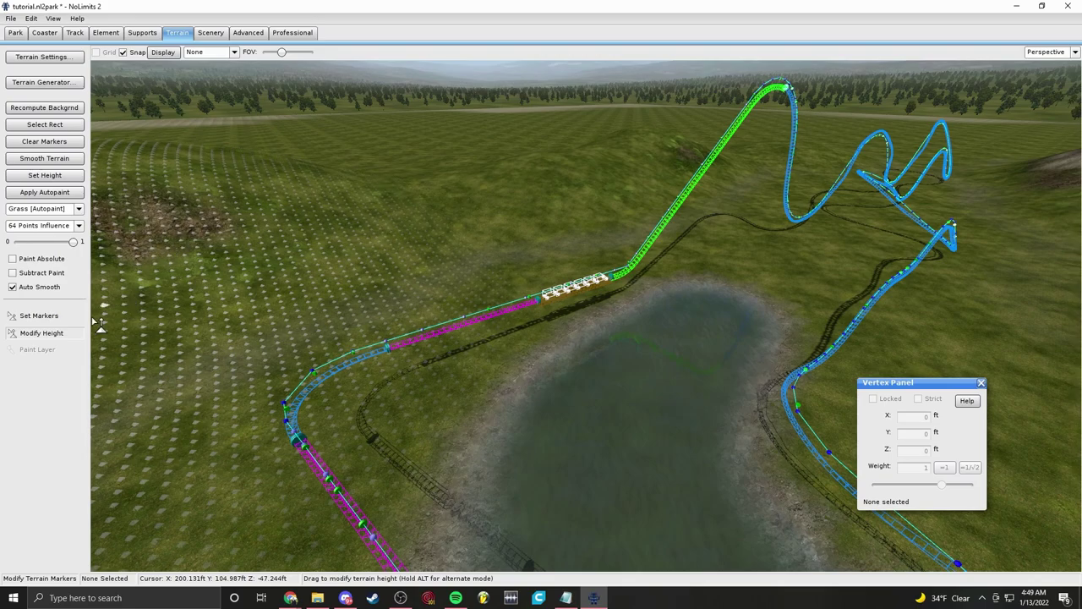
# Step: Check the available point influence sizes and view the whole coaster layout with its surrounding terrain
pyautogui.click(28, 224)
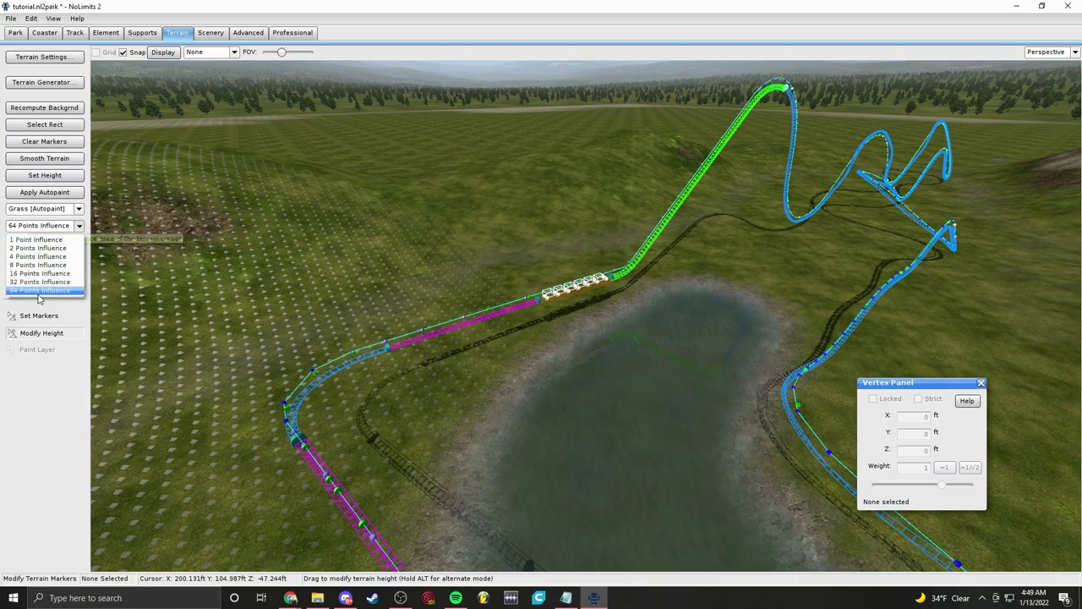
pyautogui.click(71, 229)
pyautogui.moveTo(530, 345); pyautogui.dragTo(572, 355, button='right')
pyautogui.press('a')
pyautogui.moveTo(665, 206); pyautogui.dragTo(772, 215, button='right')
pyautogui.press('s')
pyautogui.moveTo(382, 265); pyautogui.dragTo(383, 264, button='right')
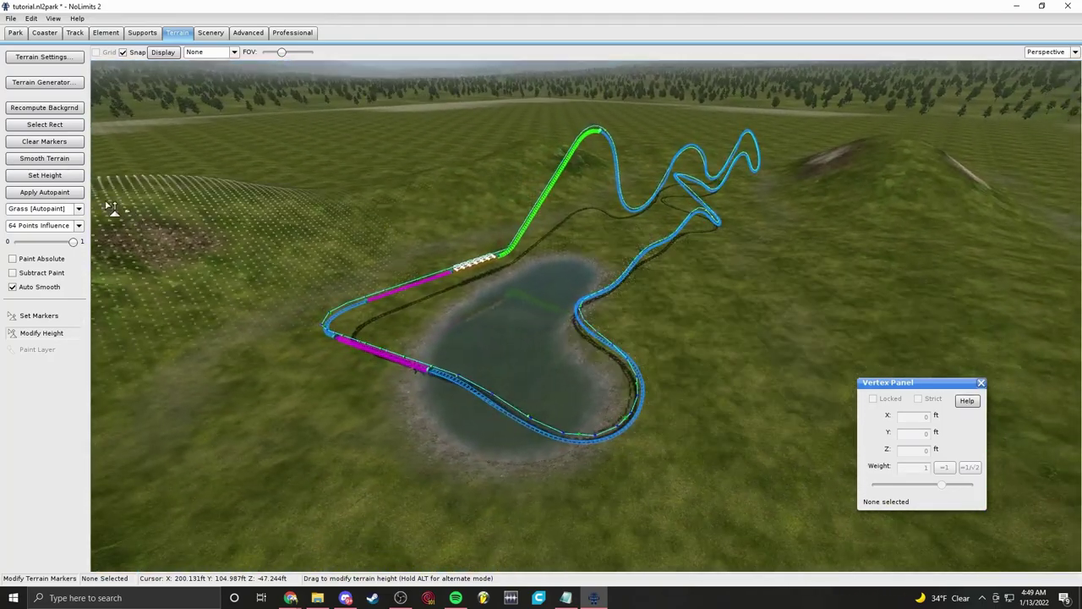
# Step: Review the Grass, Gravel, Rock, Grass2 and Dirt layers in the terrain settings and leave without changes
pyautogui.click(41, 56)
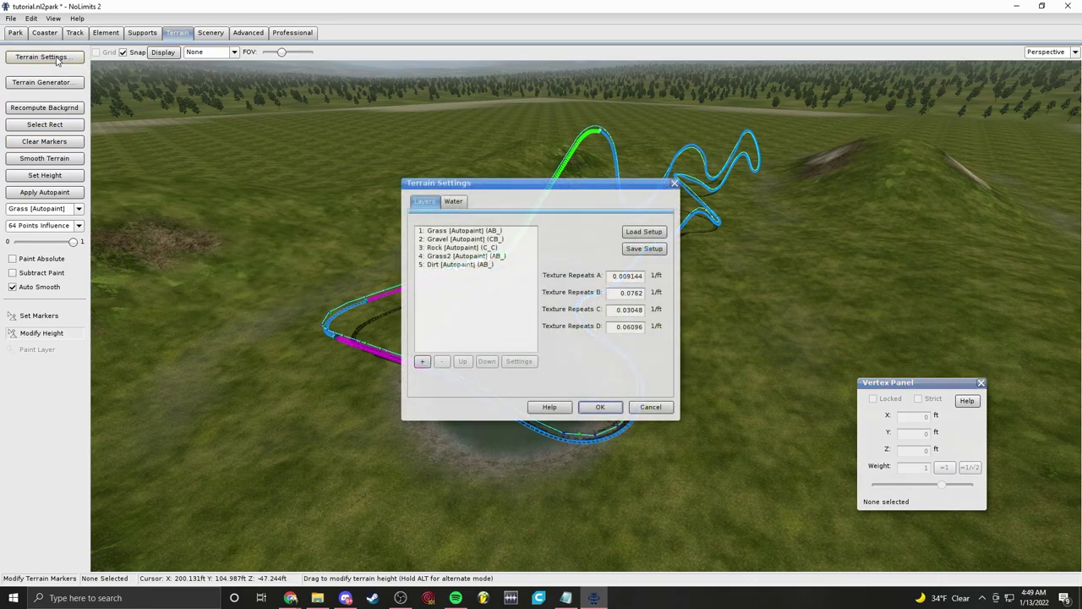
pyautogui.click(467, 230)
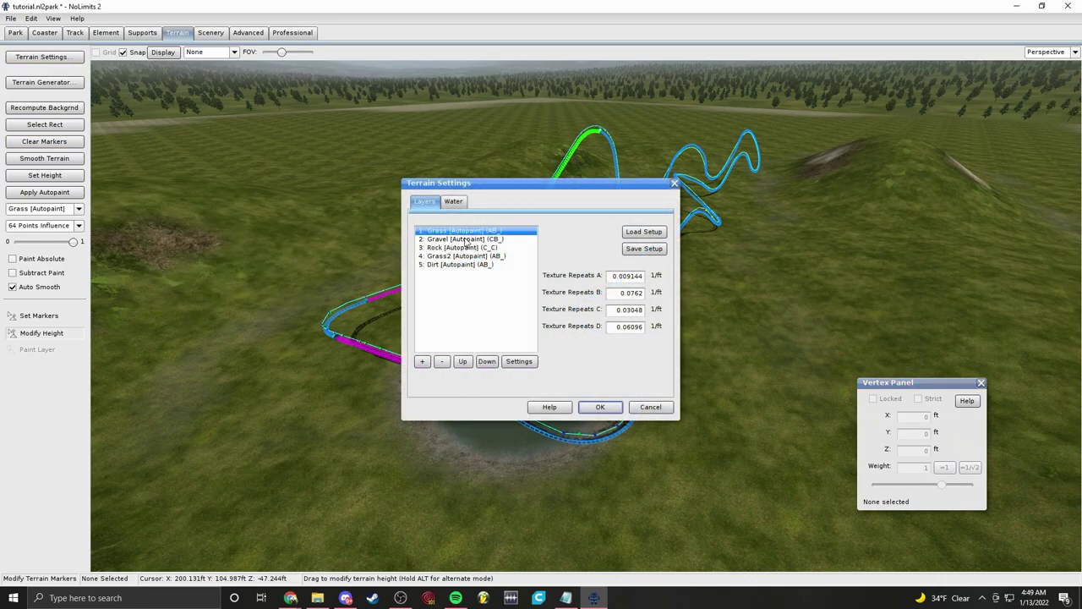
pyautogui.click(467, 239)
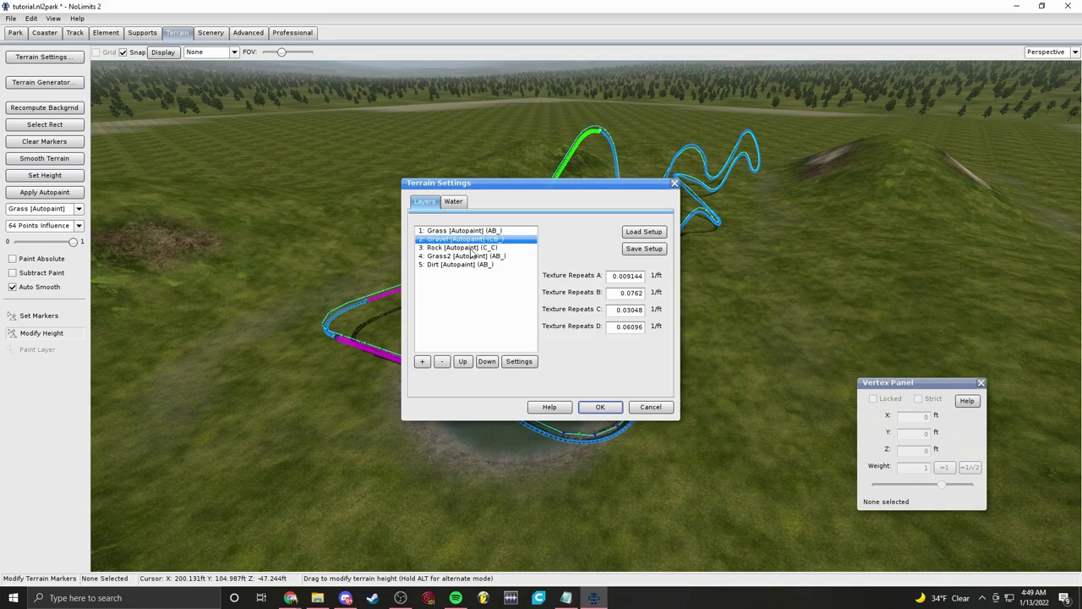
pyautogui.click(471, 248)
pyautogui.click(479, 256)
pyautogui.click(472, 265)
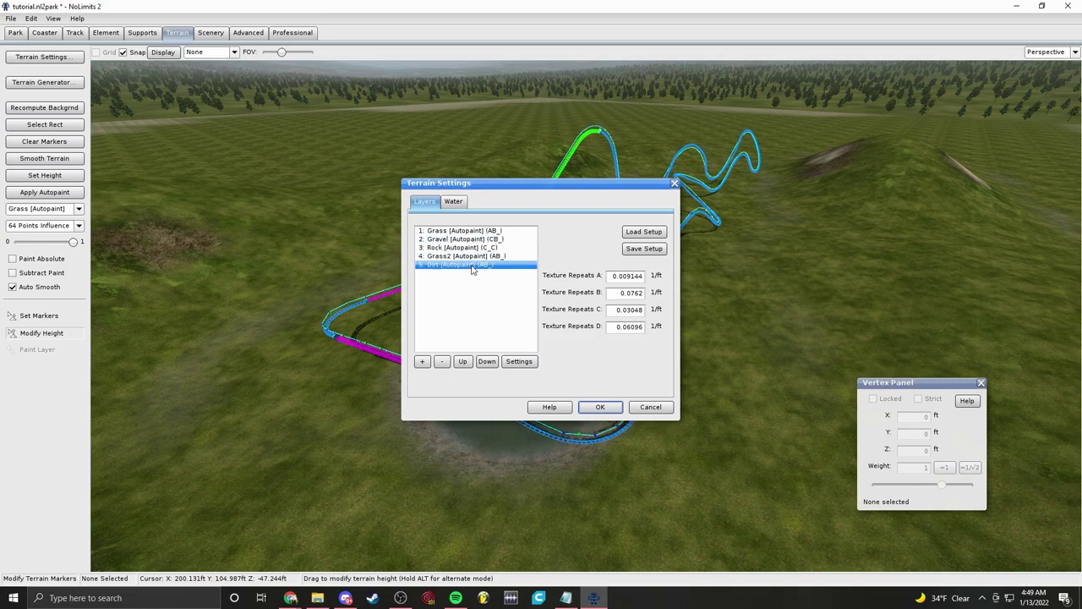
pyautogui.click(654, 411)
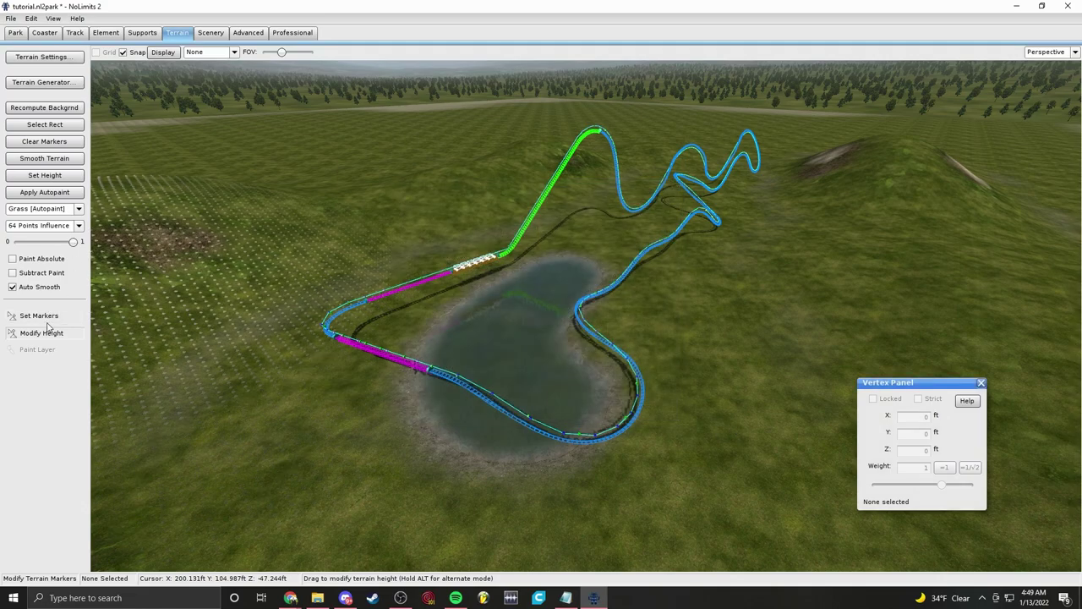
# Step: Try to activate the Paint Layer tool while the autopainted Grass layer is selected
pyautogui.click(34, 349)
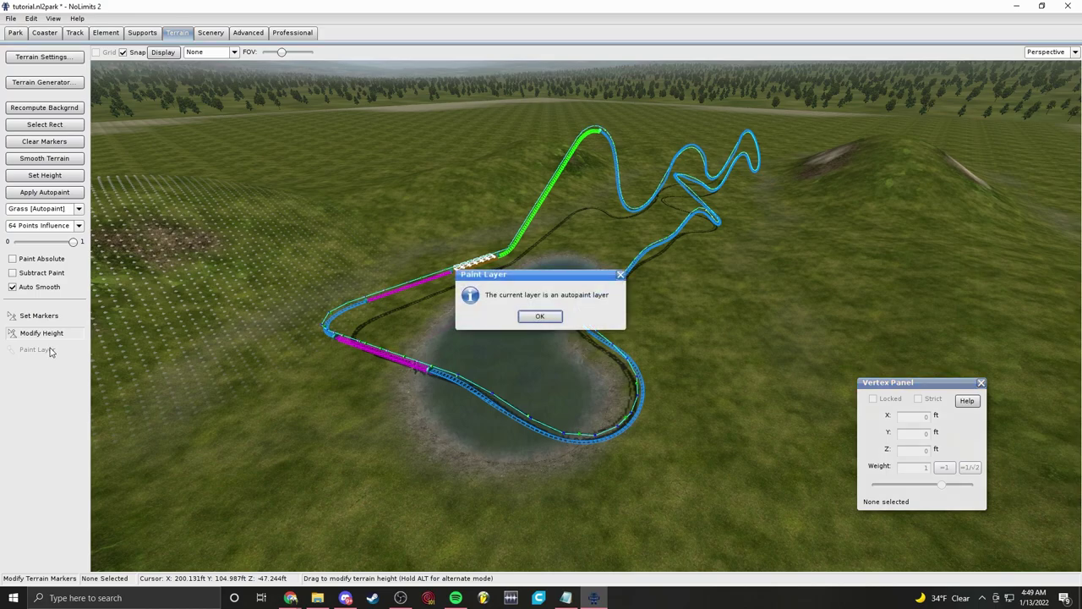
pyautogui.click(540, 318)
pyautogui.click(38, 349)
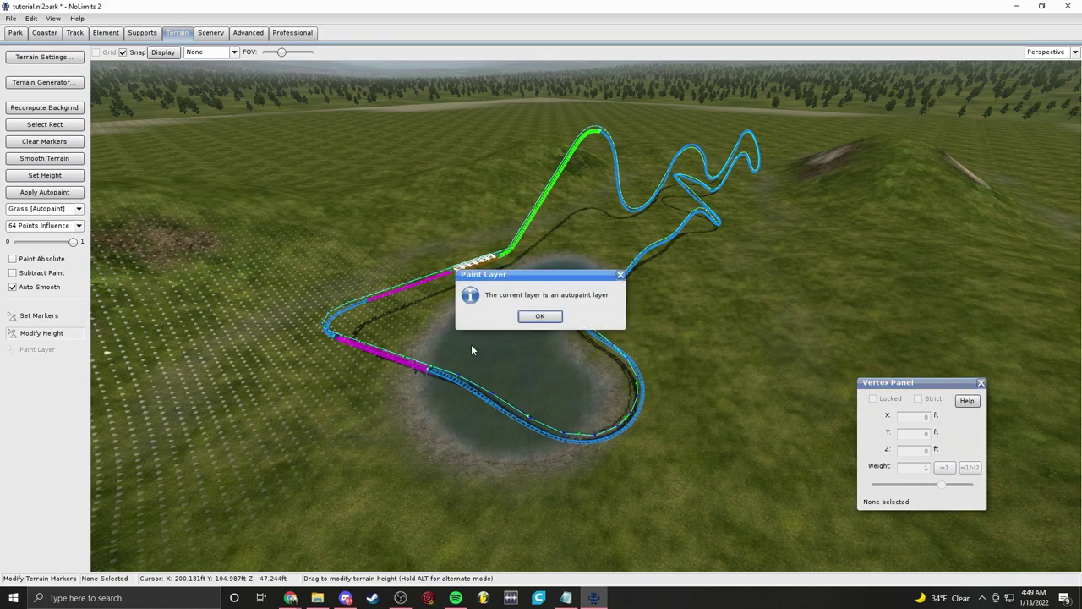
pyautogui.click(538, 317)
# Step: Disable autopaint for the Grass and Gravel terrain layers
pyautogui.click(42, 57)
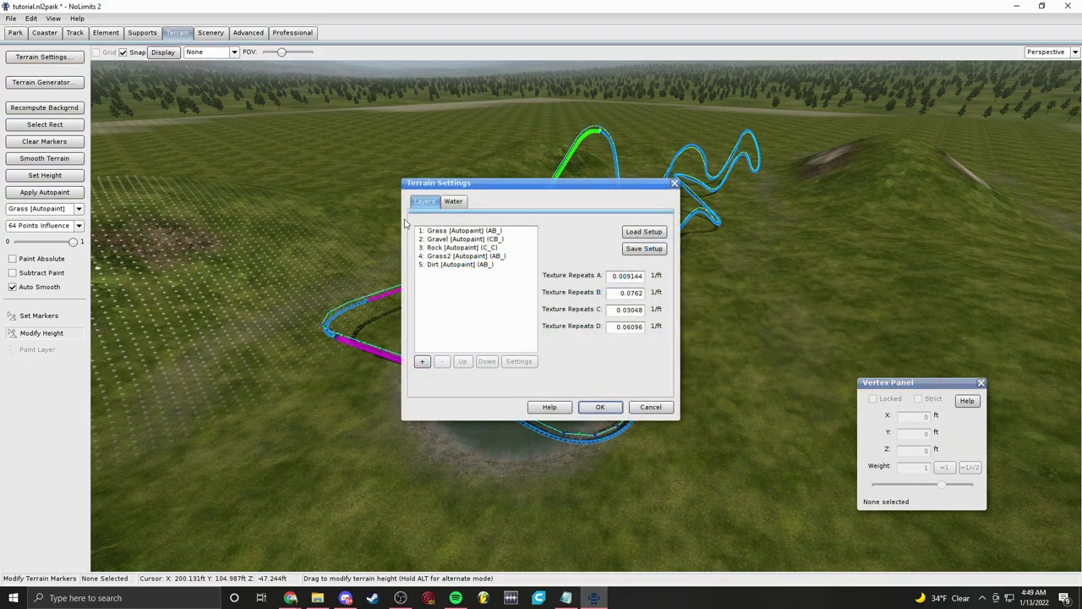
pyautogui.doubleClick(478, 231)
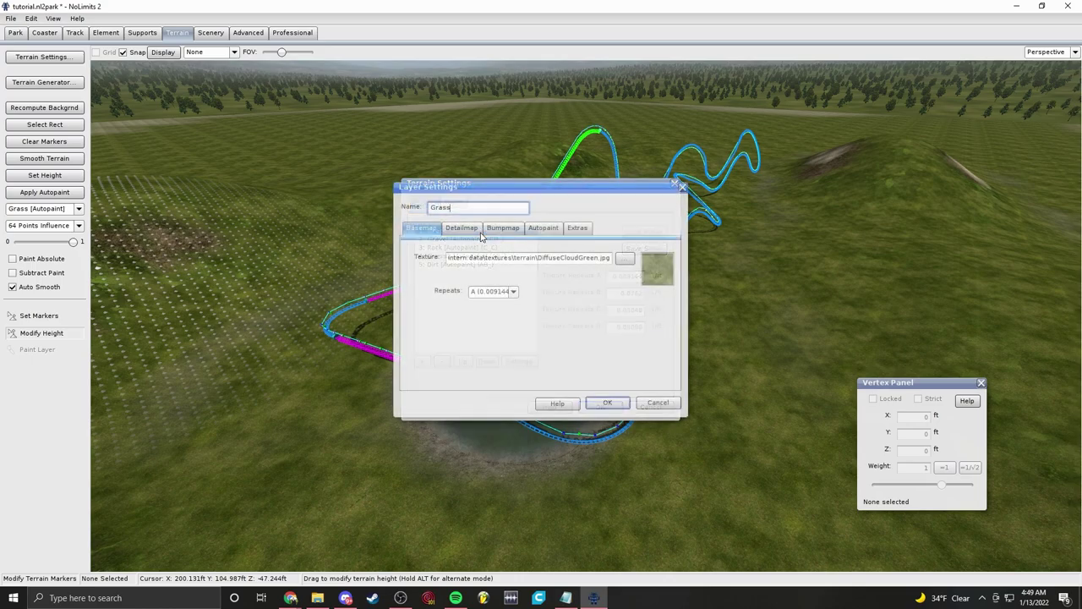
pyautogui.click(541, 228)
pyautogui.click(412, 253)
pyautogui.click(607, 403)
pyautogui.doubleClick(477, 239)
pyautogui.click(542, 228)
pyautogui.click(422, 256)
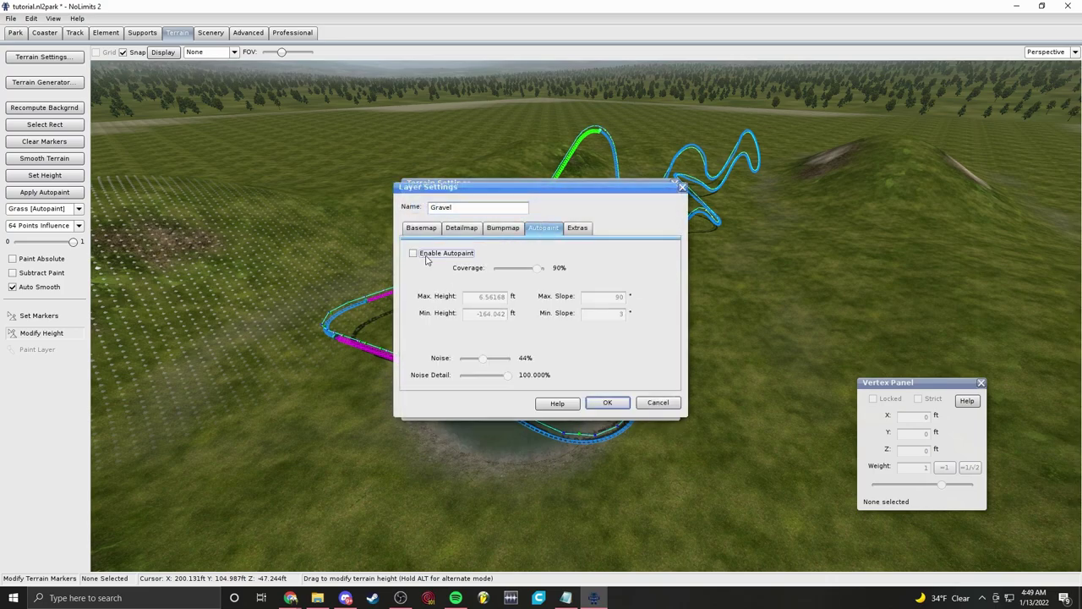
pyautogui.click(619, 405)
# Step: Disable autopaint for the Rock and Grass2 terrain layers
pyautogui.doubleClick(477, 249)
pyautogui.click(542, 228)
pyautogui.click(414, 254)
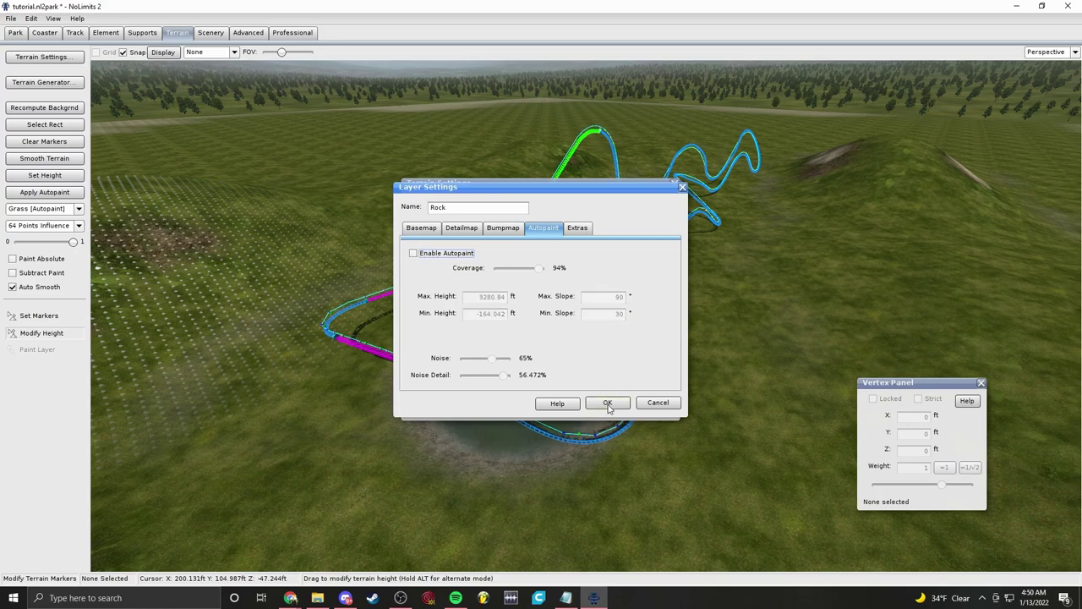
pyautogui.click(607, 403)
pyautogui.click(438, 255)
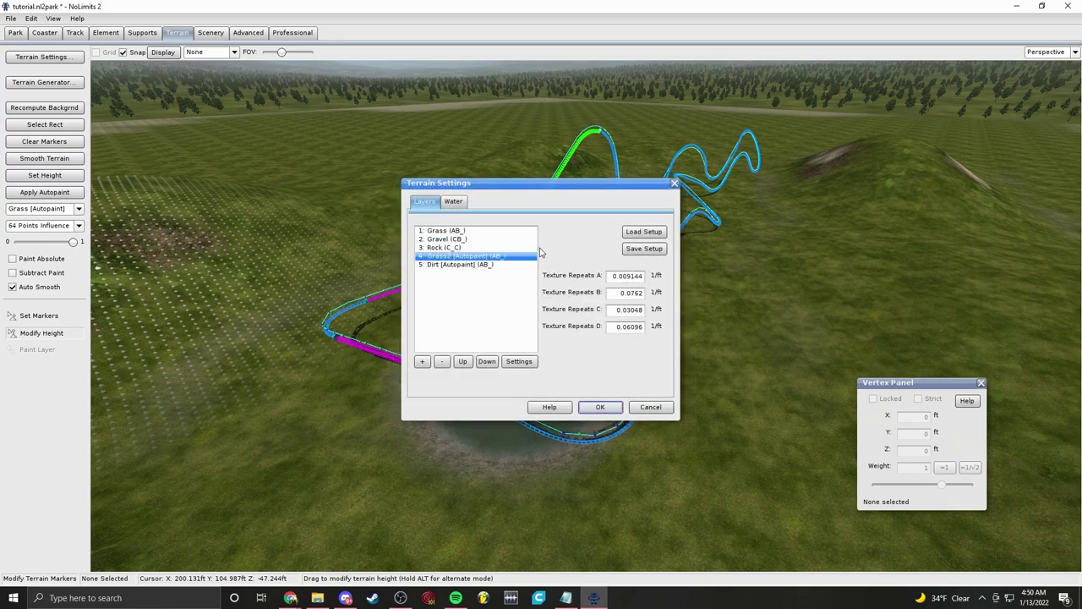
pyautogui.doubleClick(487, 256)
pyautogui.click(542, 228)
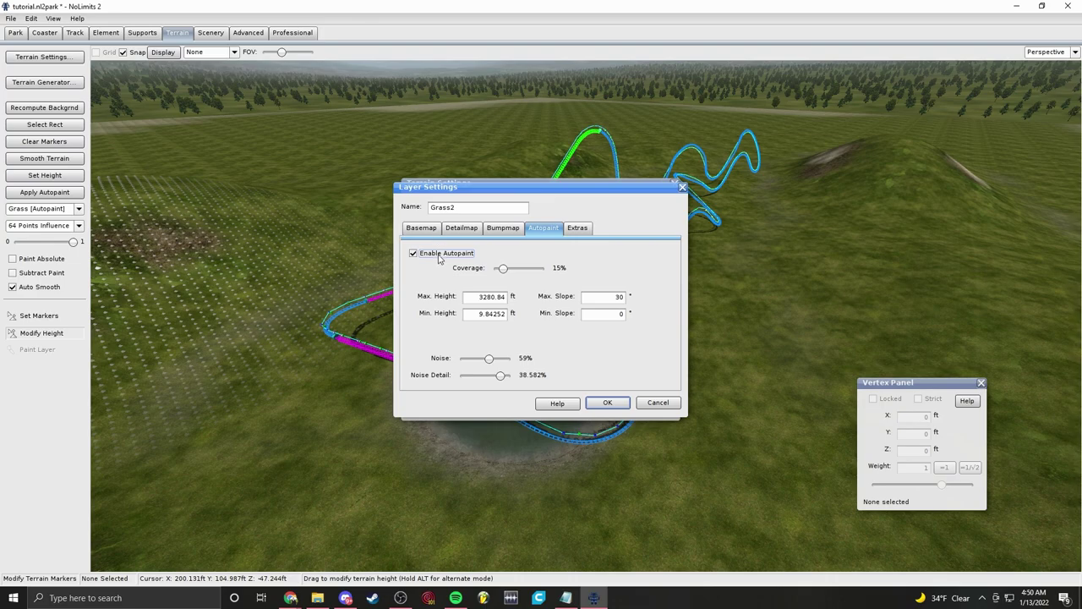
pyautogui.click(415, 254)
pyautogui.click(607, 403)
# Step: Disable autopaint for the Dirt layer and apply the terrain settings
pyautogui.doubleClick(473, 265)
pyautogui.click(545, 228)
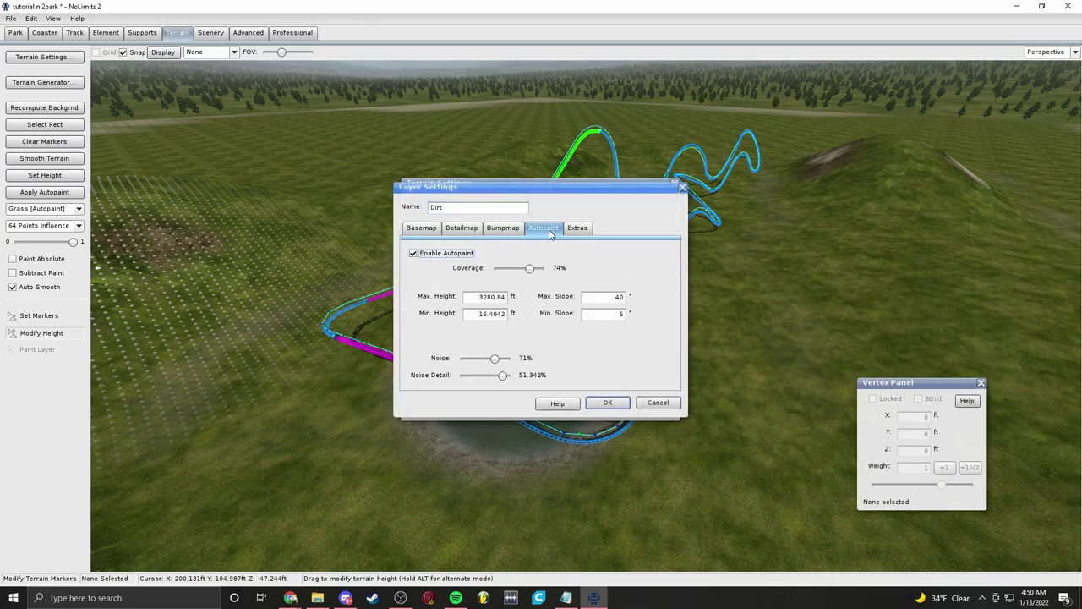
pyautogui.click(414, 253)
pyautogui.click(607, 403)
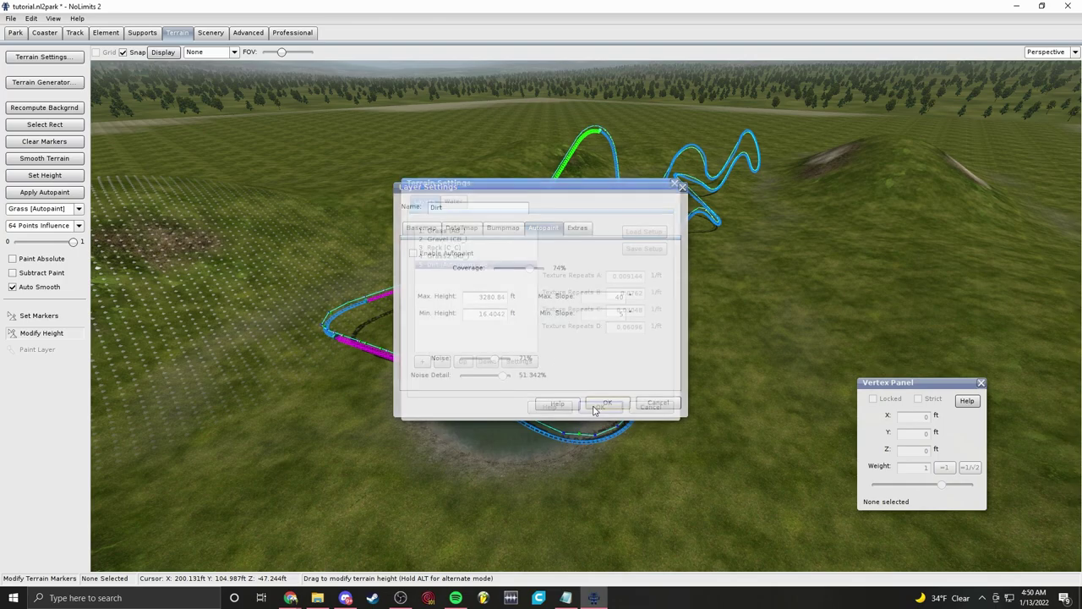
pyautogui.click(600, 408)
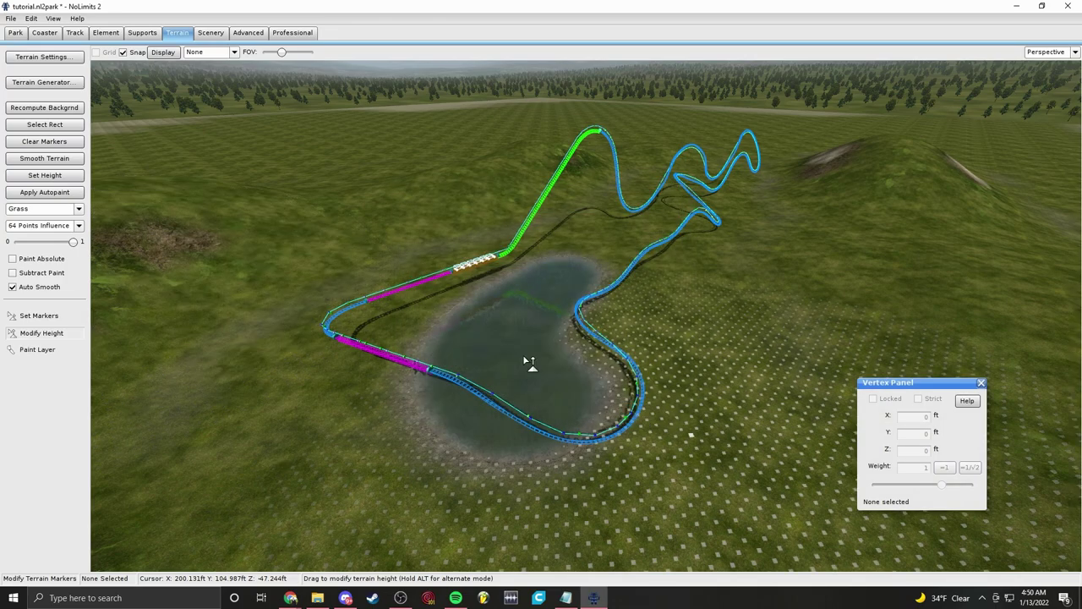
# Step: Activate layer painting with the Gravel layer, 8 Points Influence and a paint intensity of about one third
pyautogui.click(48, 349)
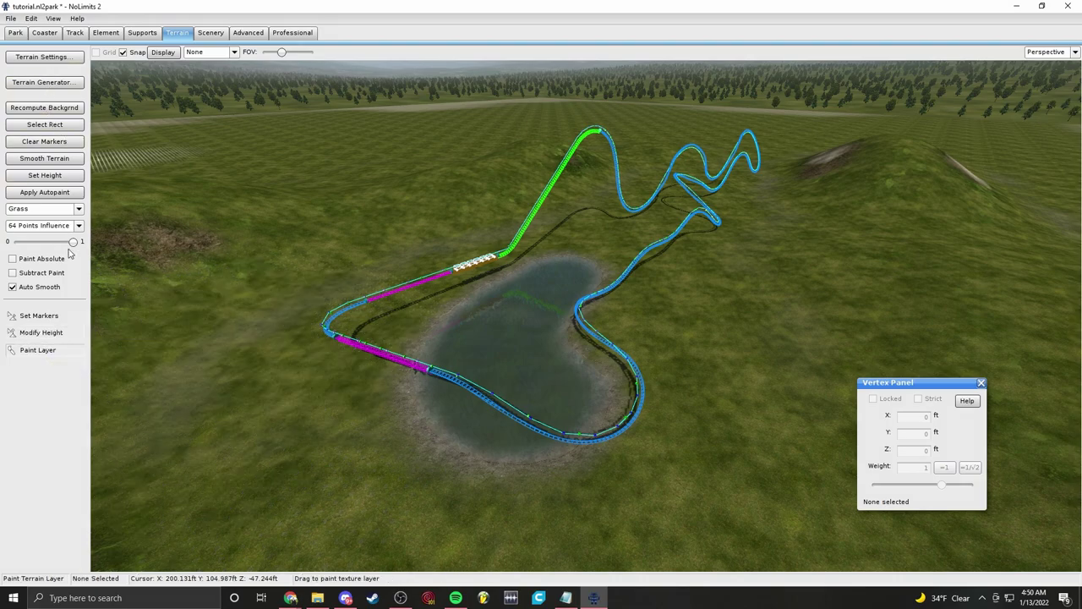
pyautogui.moveTo(15, 240); pyautogui.dragTo(65, 243)
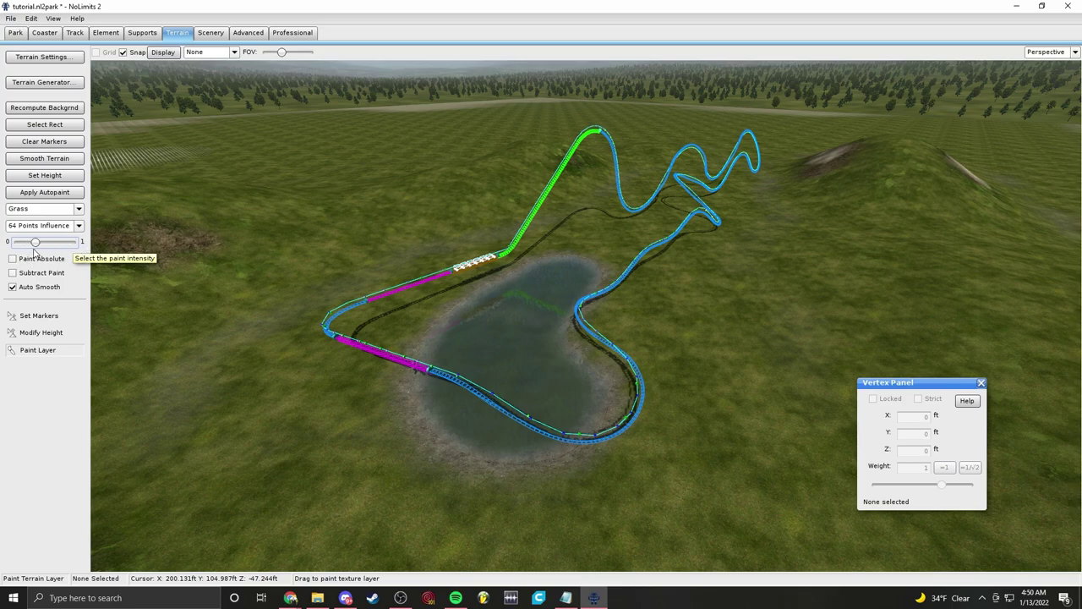
pyautogui.scroll(5, 550, 405)
pyautogui.moveTo(541, 338); pyautogui.dragTo(437, 280, button='middle')
pyautogui.click(53, 210)
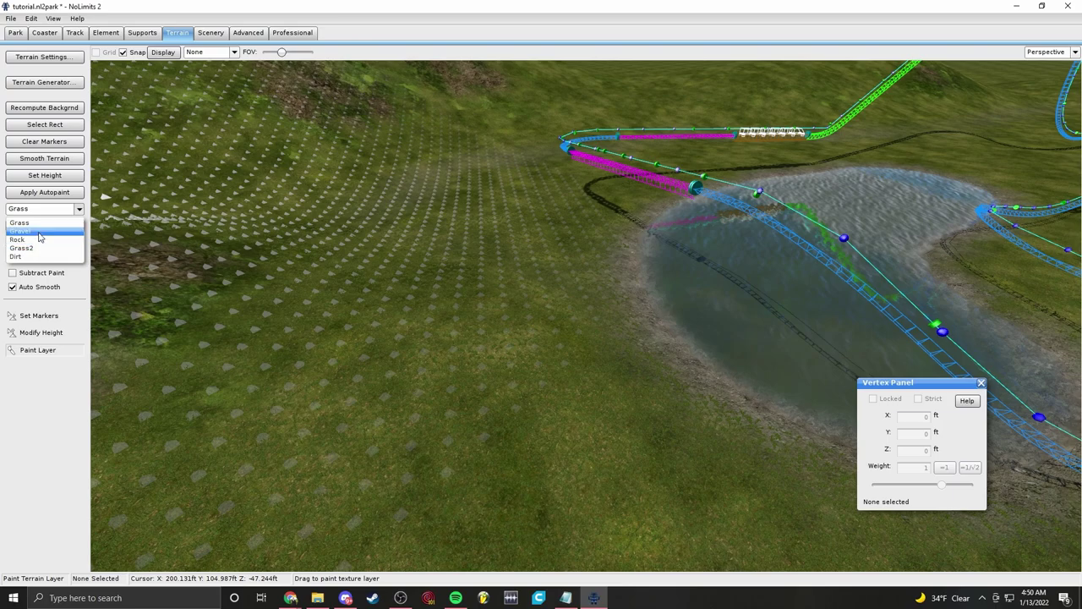
pyautogui.click(39, 232)
pyautogui.click(44, 227)
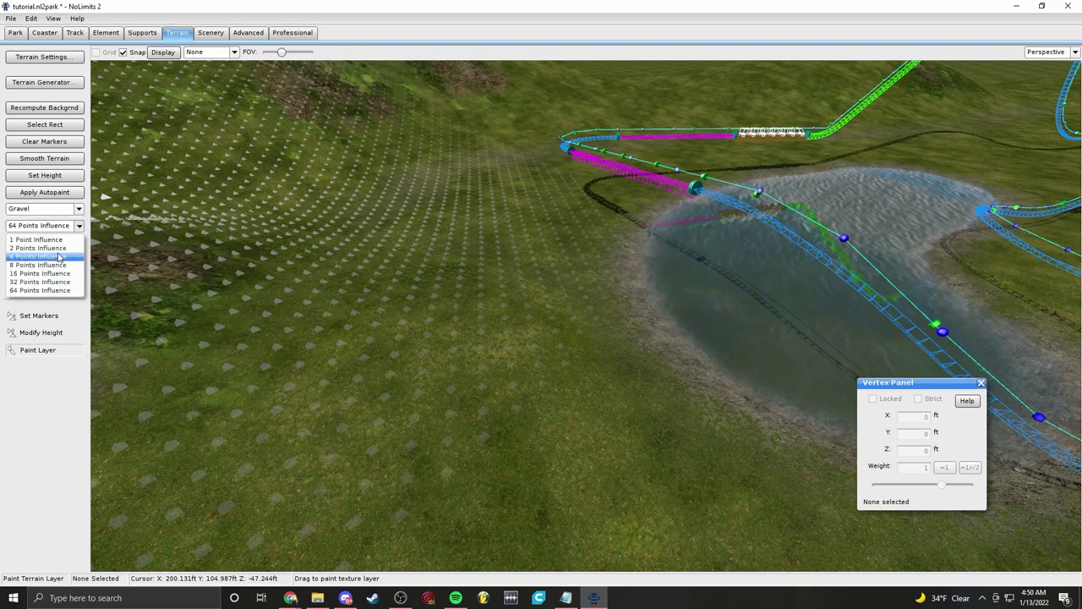
pyautogui.click(40, 264)
# Step: Try painting a gravel patch on the grass beside the pond, inspect it up close and undo it
pyautogui.click(455, 296)
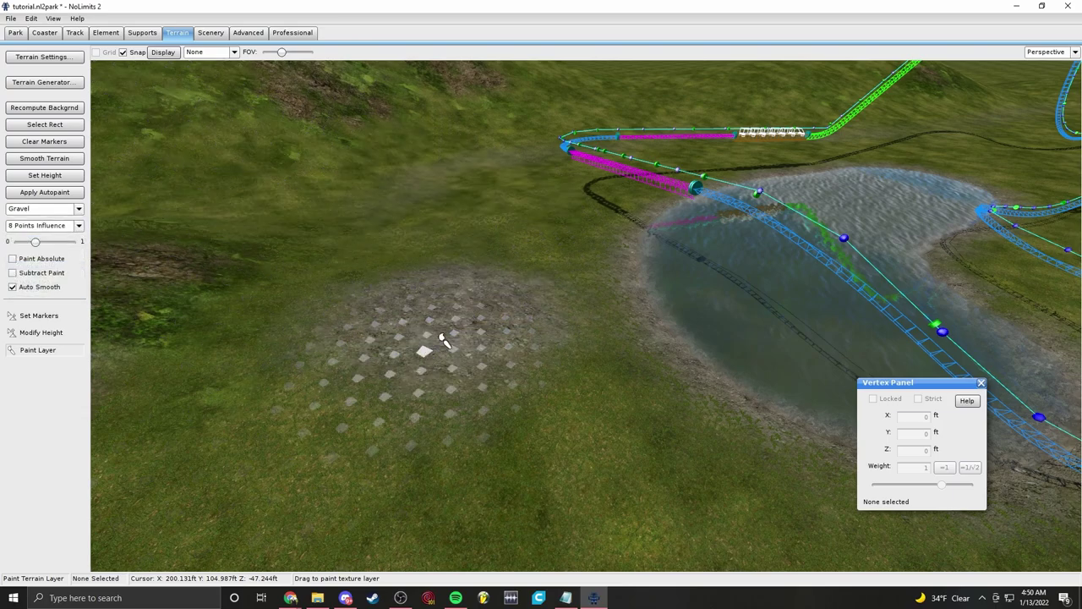
pyautogui.moveTo(544, 438); pyautogui.dragTo(598, 385, button='middle')
pyautogui.scroll(4, 600, 385)
pyautogui.scroll(-4, 633, 413)
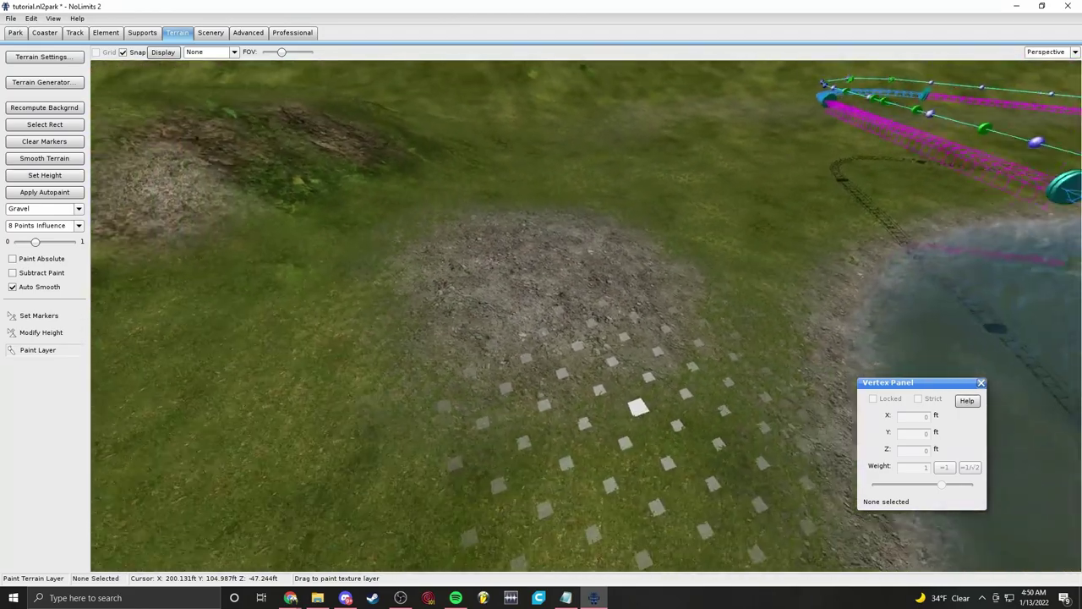
pyautogui.hotkey('ctrl', 'z')
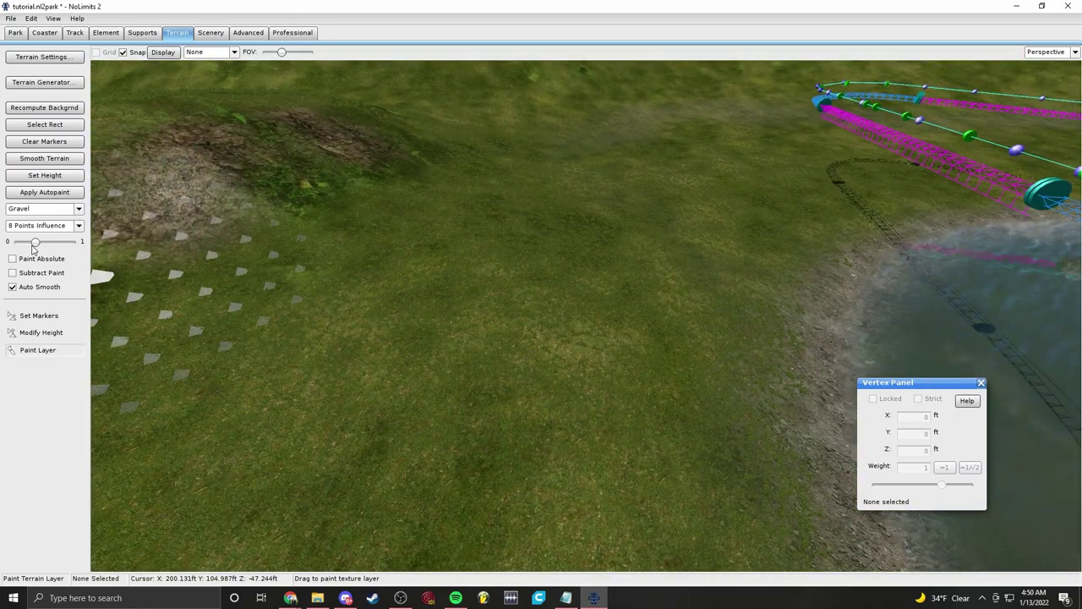
# Step: Lower the paint intensity to about one sixth and paint faint gravel patches over the grass around the pond
pyautogui.moveTo(25, 243); pyautogui.dragTo(22, 244)
pyautogui.moveTo(698, 262)
pyautogui.mouseDown()
pyautogui.moveTo(717, 431)
pyautogui.moveTo(374, 469)
pyautogui.mouseUp()
pyautogui.moveTo(374, 469); pyautogui.dragTo(541, 457, button='middle')
pyautogui.scroll(-4, 734, 394)
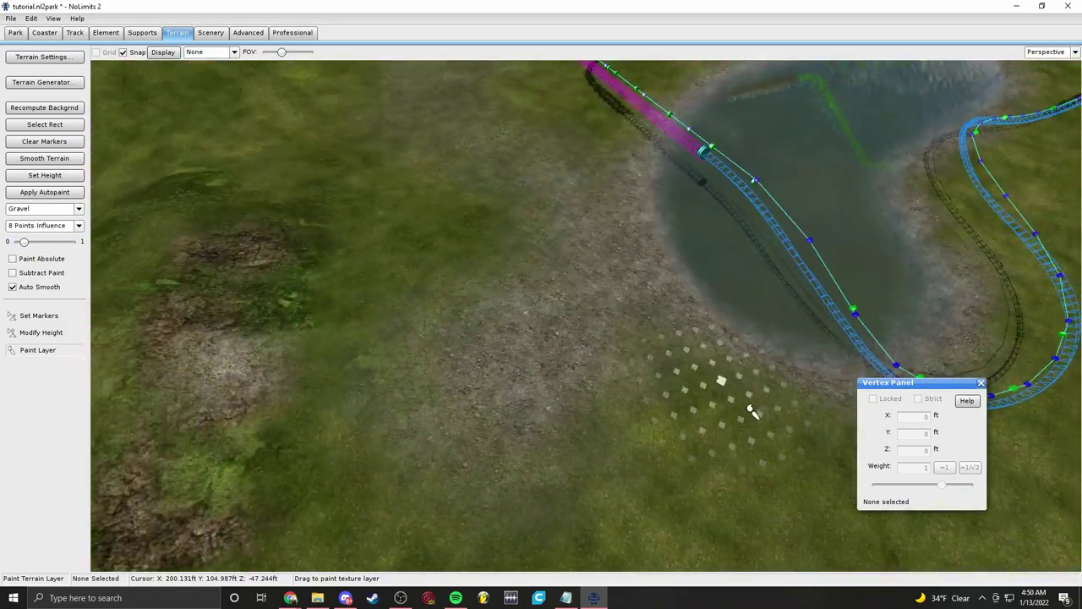
pyautogui.moveTo(695, 445); pyautogui.dragTo(671, 435, button='middle')
pyautogui.moveTo(536, 221)
pyautogui.mouseDown()
pyautogui.moveTo(538, 377)
pyautogui.moveTo(415, 313)
pyautogui.moveTo(586, 174)
pyautogui.mouseUp()
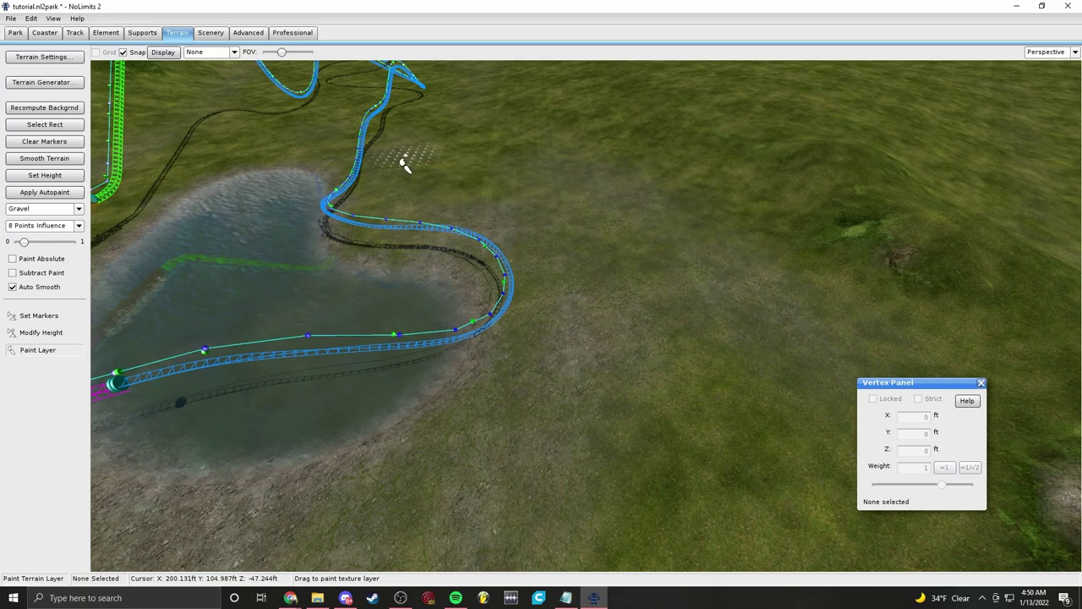
pyautogui.moveTo(279, 97)
pyautogui.mouseDown(button='right')
pyautogui.moveTo(400, 142)
pyautogui.moveTo(566, 428)
pyautogui.mouseUp(button='right')
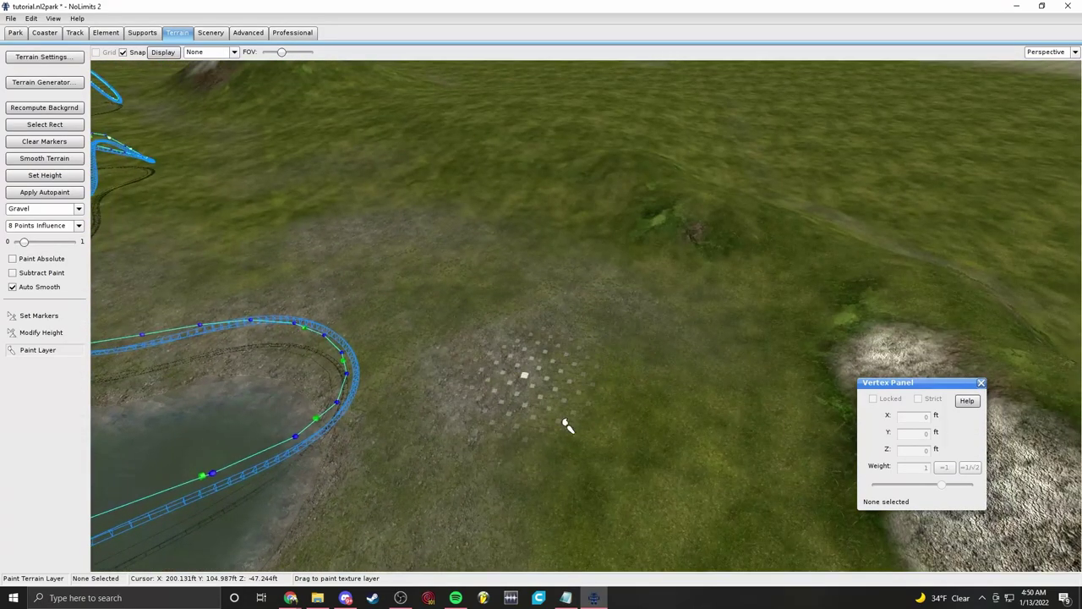
# Step: Select the Dirt layer for painting and raise the paint intensity to 1
pyautogui.click(60, 212)
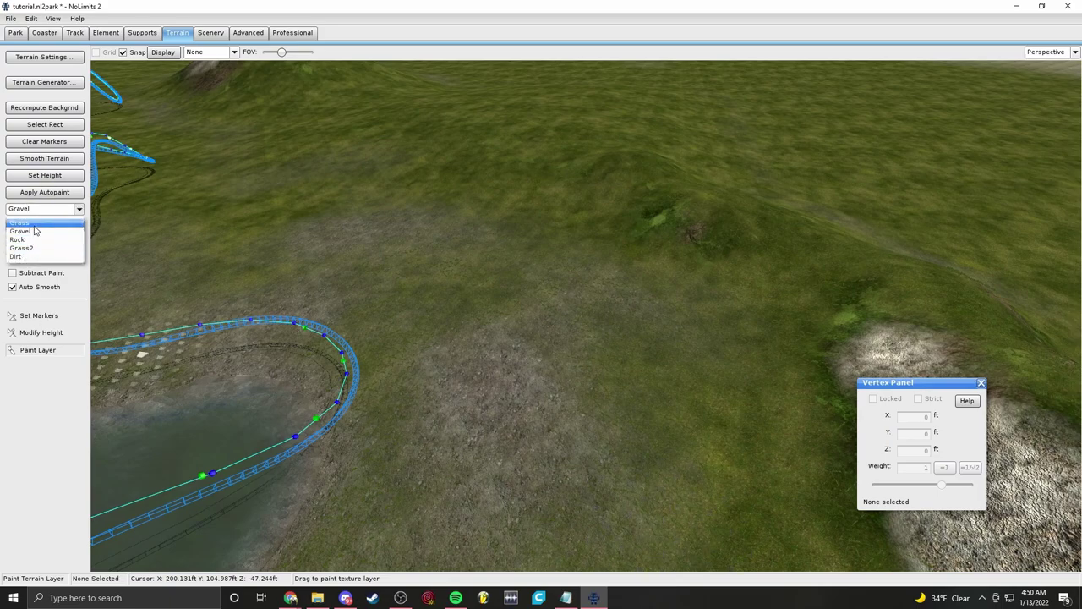
pyautogui.click(21, 257)
pyautogui.moveTo(26, 243); pyautogui.dragTo(74, 242)
# Step: Try painting dirt over the rocky outcrop and the grass in front of it, inspect the texture and undo it
pyautogui.moveTo(816, 461); pyautogui.dragTo(865, 526)
pyautogui.moveTo(864, 527)
pyautogui.mouseDown(button='right')
pyautogui.moveTo(998, 507)
pyautogui.moveTo(989, 563)
pyautogui.mouseUp(button='right')
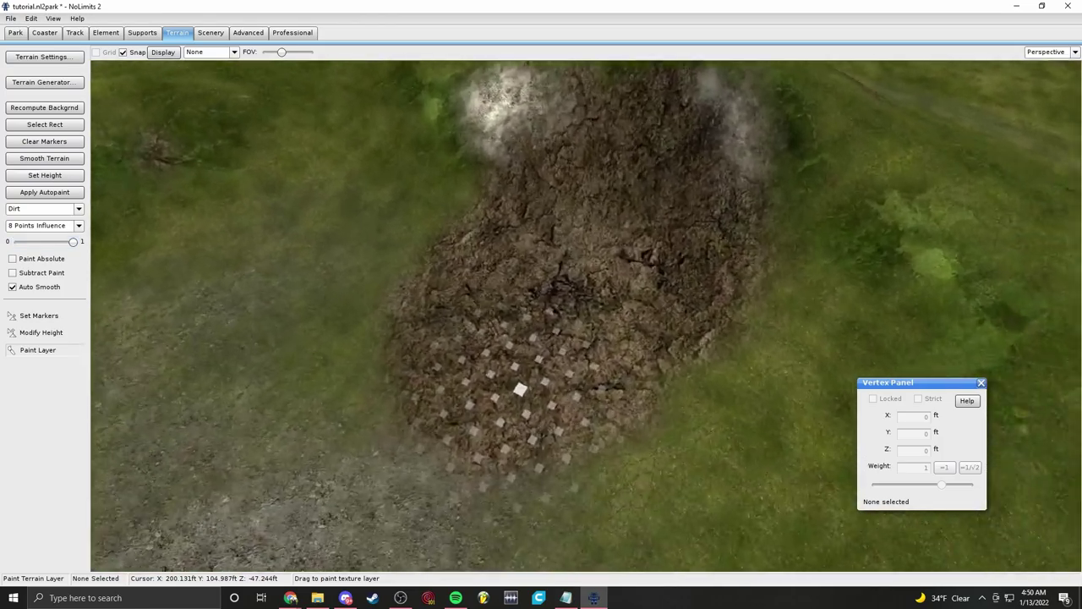
pyautogui.moveTo(660, 406); pyautogui.dragTo(672, 495, button='right')
pyautogui.moveTo(592, 408)
pyautogui.mouseDown(button='right')
pyautogui.moveTo(583, 474)
pyautogui.moveTo(563, 385)
pyautogui.moveTo(527, 367)
pyautogui.moveTo(571, 370)
pyautogui.mouseUp(button='right')
pyautogui.moveTo(871, 183)
pyautogui.mouseDown(button='right')
pyautogui.moveTo(966, 82)
pyautogui.moveTo(920, 126)
pyautogui.moveTo(947, 113)
pyautogui.moveTo(1064, 123)
pyautogui.moveTo(1070, 143)
pyautogui.mouseUp(button='right')
pyautogui.hotkey('ctrl', 'z')
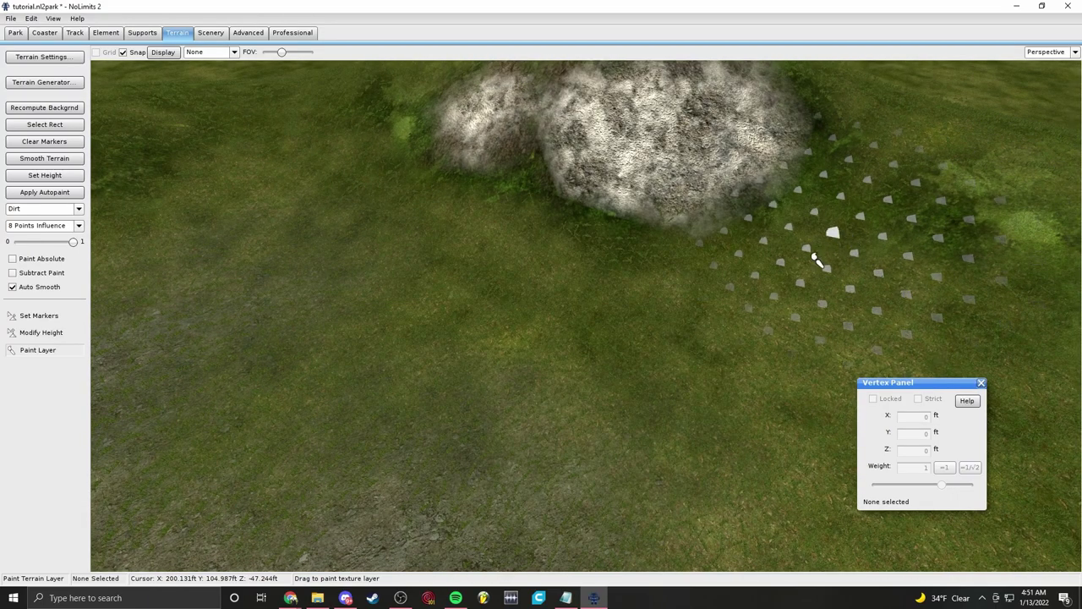
# Step: Set the Dirt layer's basemap texture repeats to B (0.0762) and apply the terrain settings
pyautogui.click(41, 57)
pyautogui.doubleClick(441, 264)
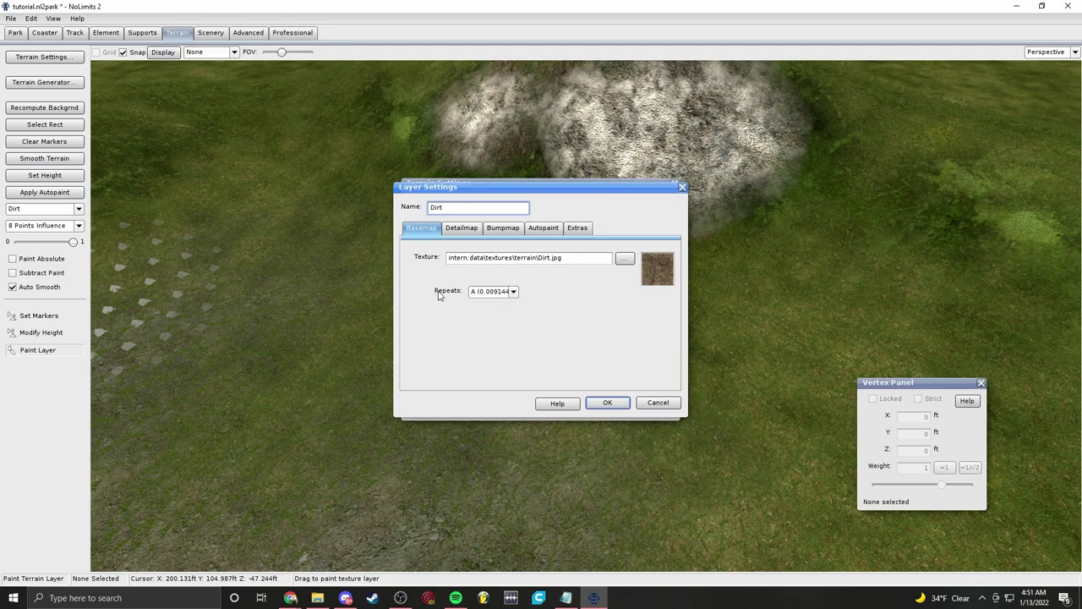
pyautogui.click(489, 295)
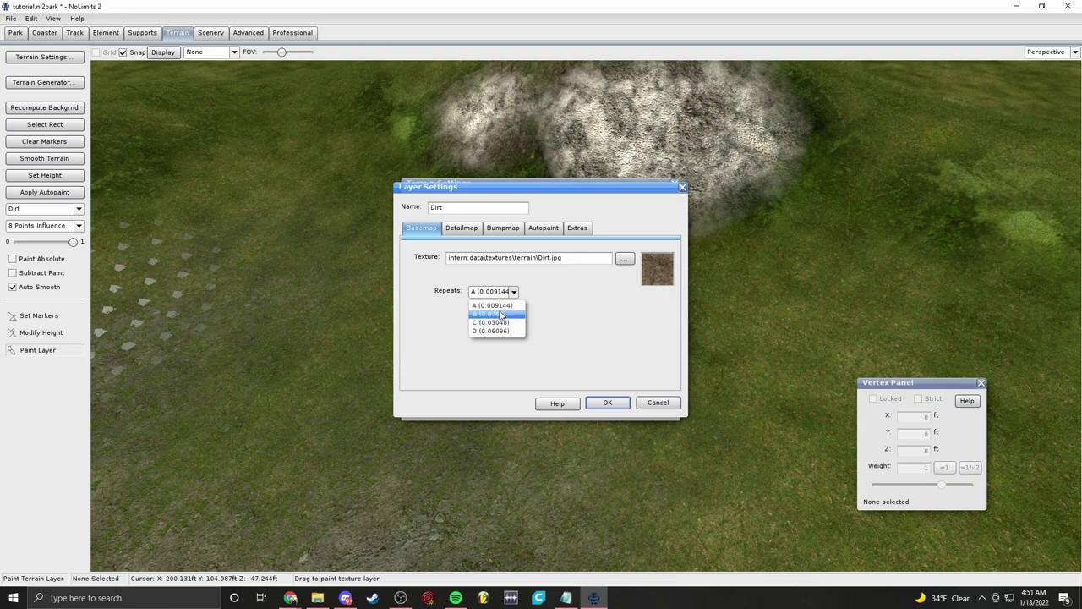
pyautogui.click(635, 299)
pyautogui.click(511, 291)
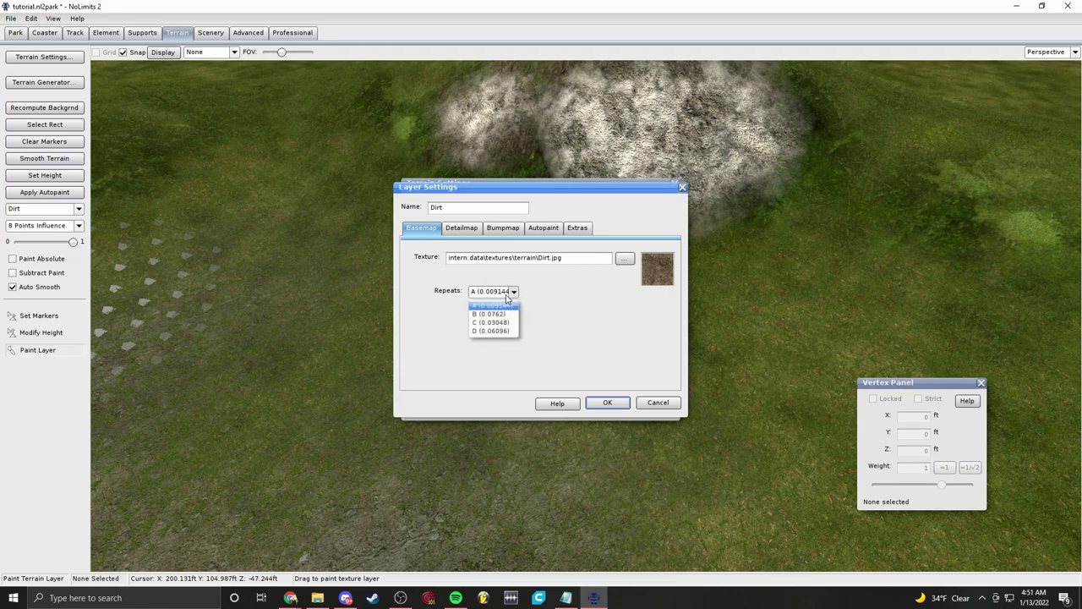
pyautogui.click(501, 314)
pyautogui.click(607, 402)
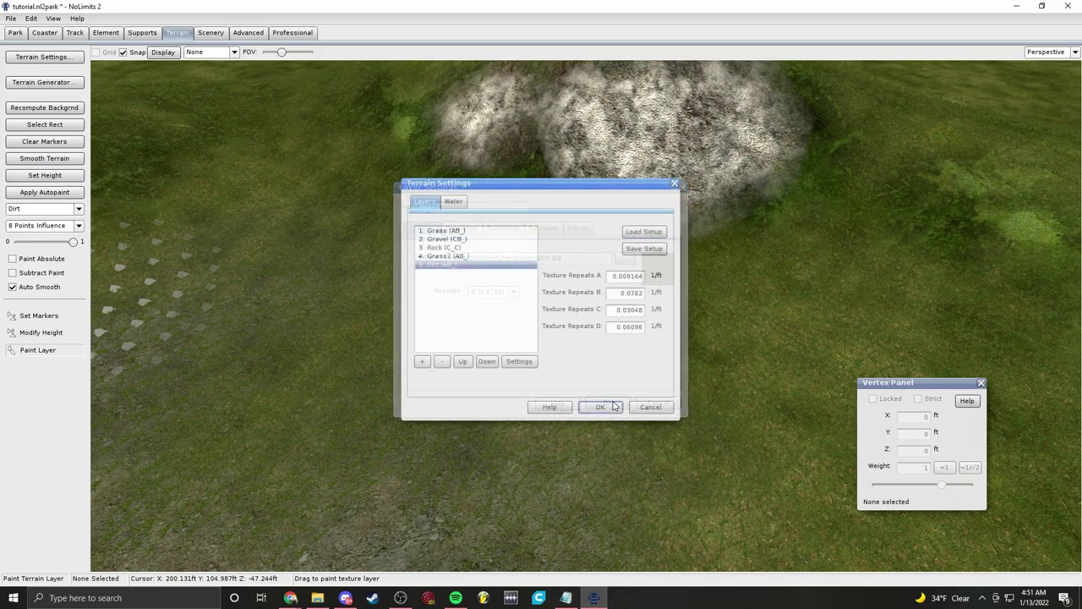
pyautogui.click(600, 406)
# Step: Try painting the rescaled dirt texture on the grass near the rocky outcrop and undo it
pyautogui.moveTo(476, 307)
pyautogui.mouseDown()
pyautogui.moveTo(473, 275)
pyautogui.moveTo(898, 480)
pyautogui.mouseUp()
pyautogui.moveTo(725, 404); pyautogui.dragTo(719, 355, button='right')
pyautogui.hotkey('ctrl', 'z')
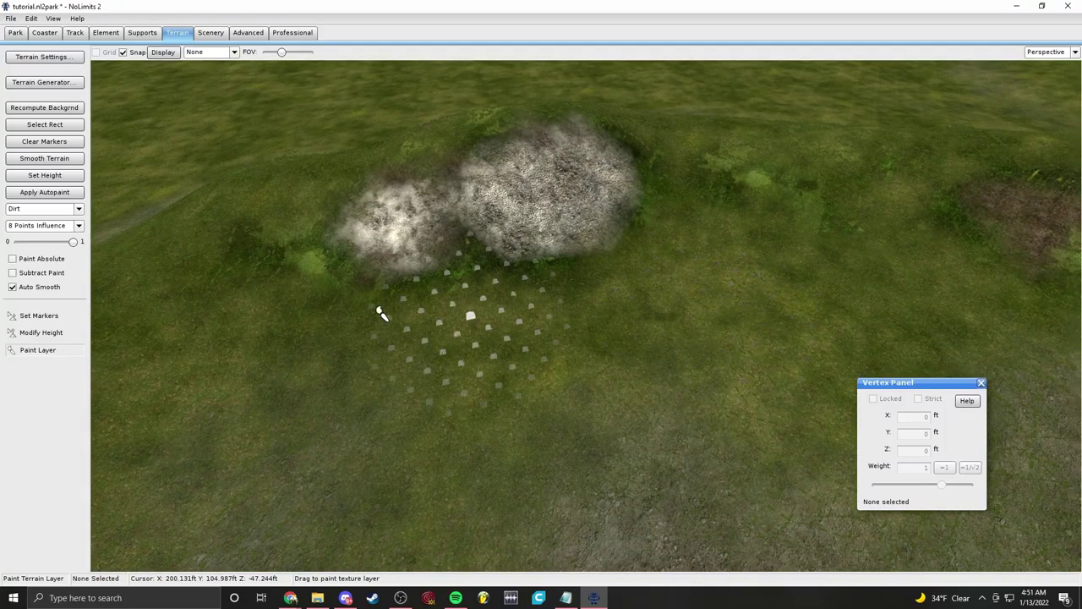
# Step: Set the Dirt layer's basemap texture repeats to C (0.03048) and apply the terrain settings
pyautogui.click(51, 57)
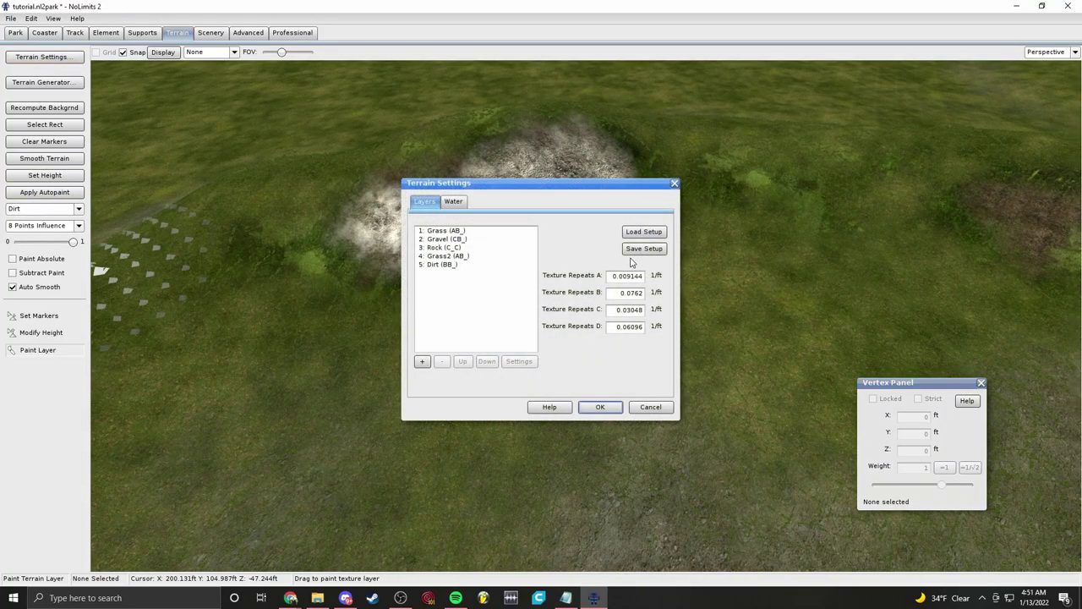
pyautogui.doubleClick(450, 265)
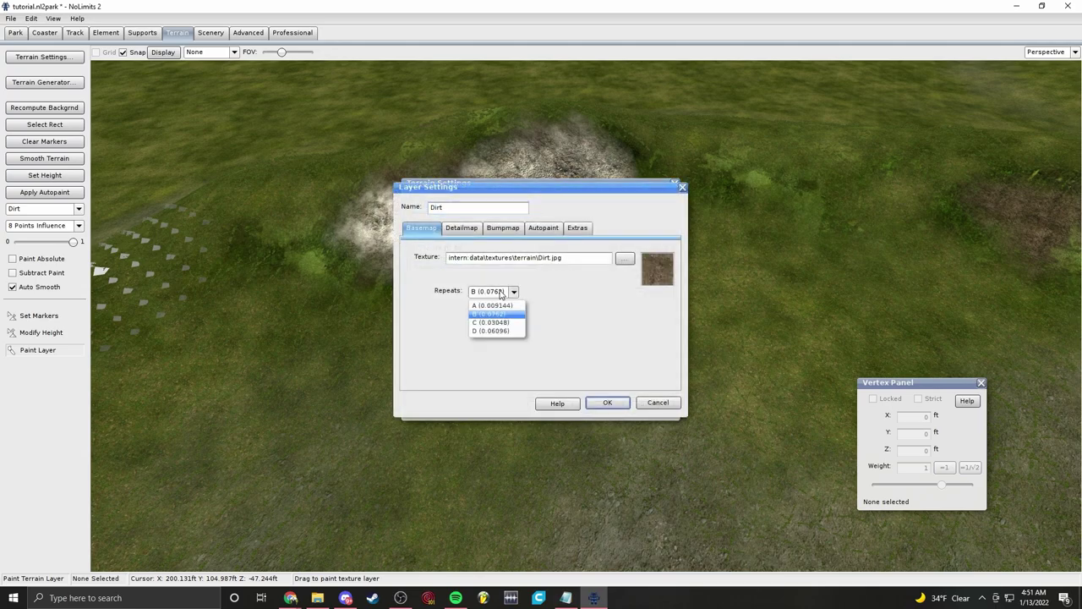
pyautogui.click(607, 403)
pyautogui.click(589, 403)
# Step: Try painting a wide dirt patch in front of the rocky outcrop, inspect the texture scale and undo it
pyautogui.moveTo(491, 318)
pyautogui.mouseDown()
pyautogui.moveTo(495, 386)
pyautogui.moveTo(621, 444)
pyautogui.mouseUp()
pyautogui.moveTo(782, 327); pyautogui.dragTo(795, 169, button='right')
pyautogui.scroll(-5, 1040, 72)
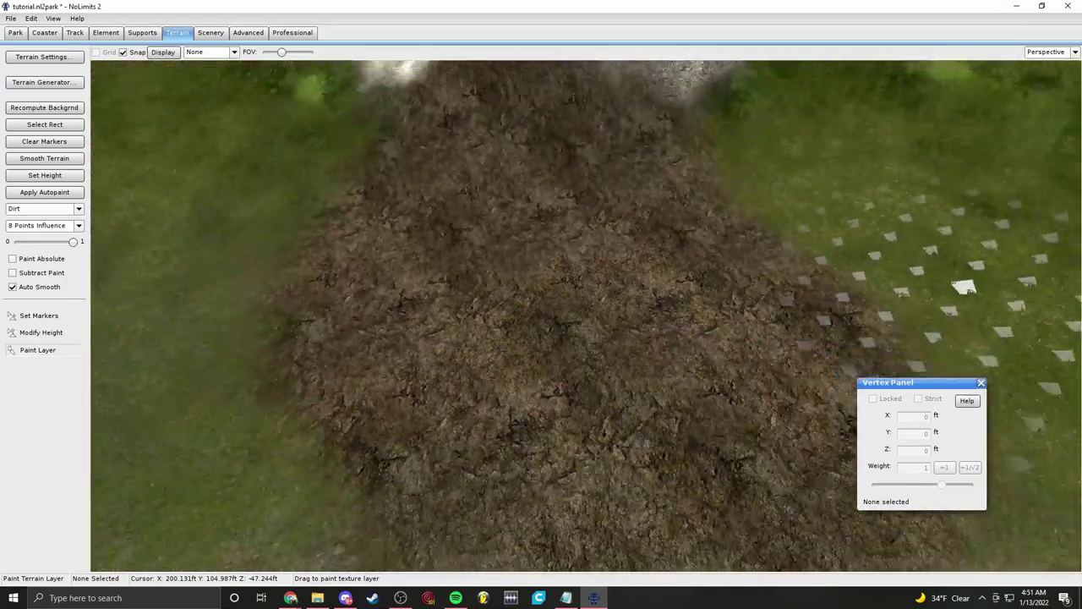
pyautogui.hotkey('ctrl', 'z')
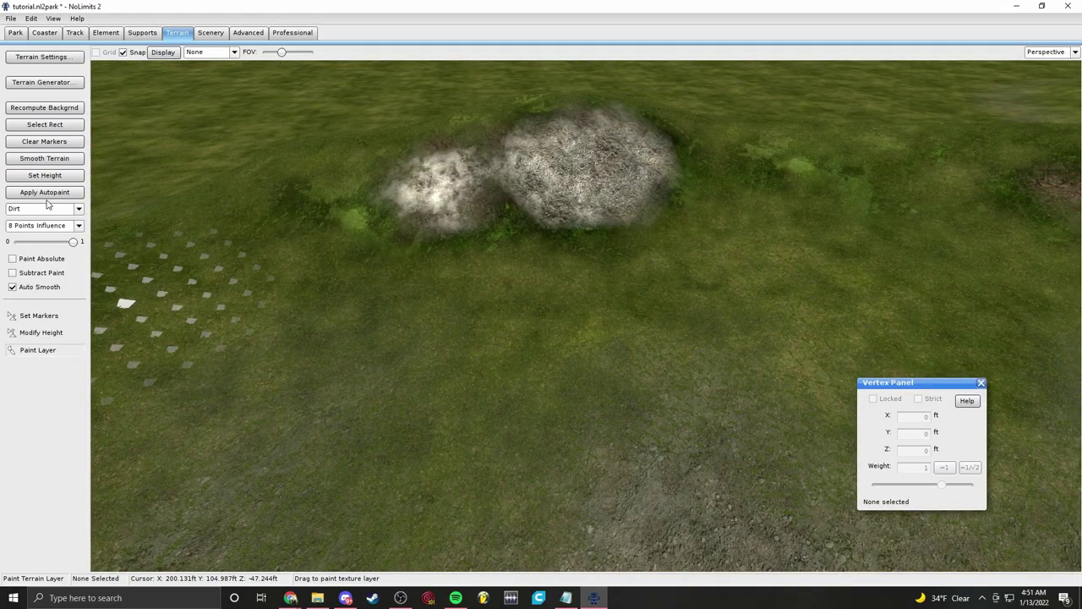
# Step: Change the Dirt layer's basemap texture repeats to D (0.06096) and apply the terrain settings
pyautogui.click(64, 58)
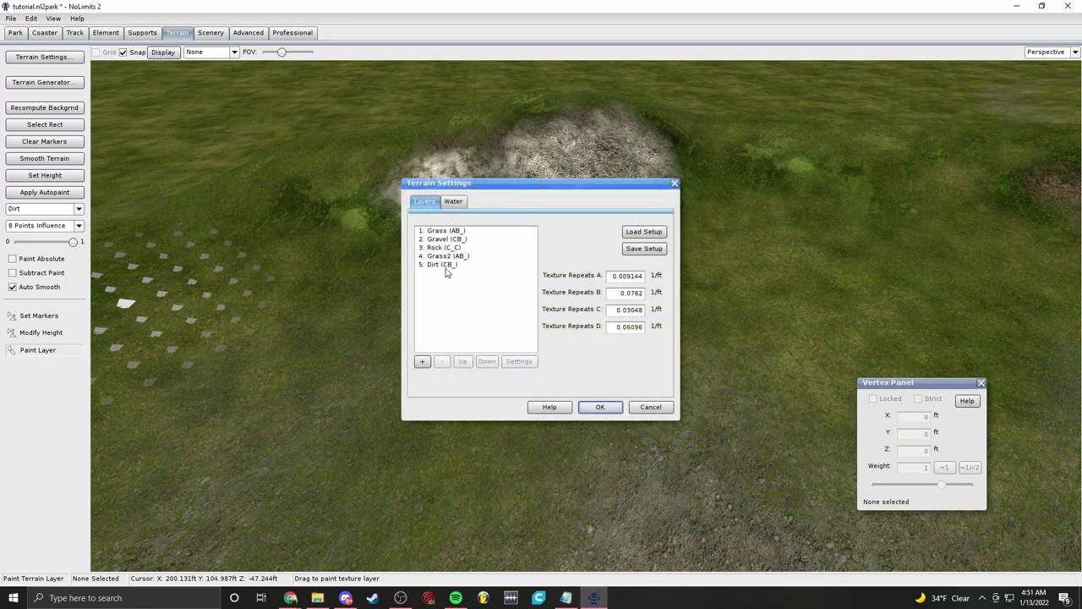
pyautogui.doubleClick(445, 269)
pyautogui.click(492, 291)
pyautogui.click(493, 331)
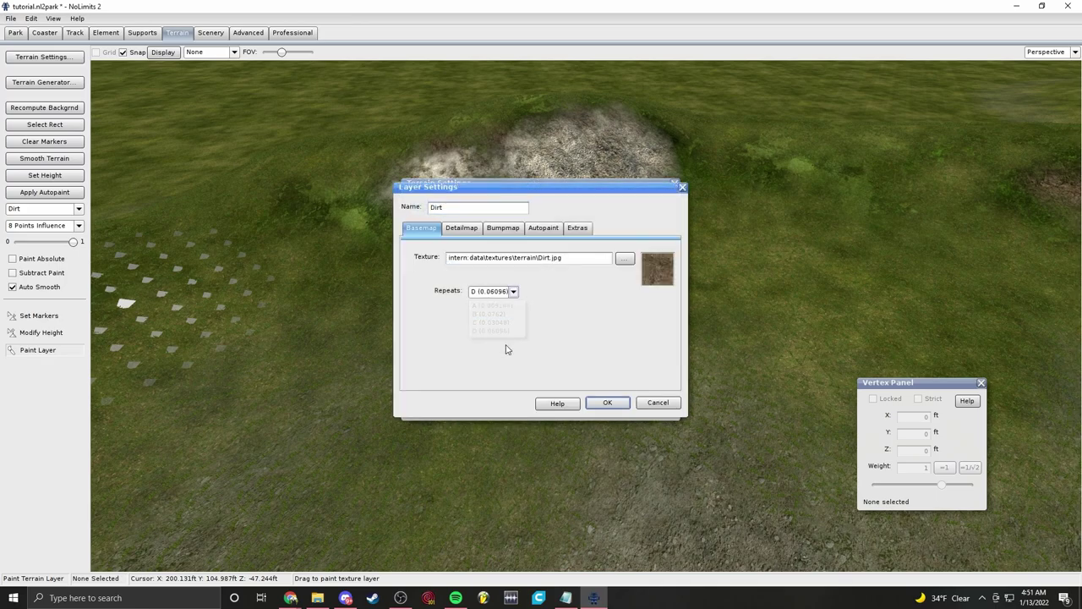
pyautogui.click(607, 403)
pyautogui.click(602, 405)
# Step: Try painting dirt from the rocky outcrop across the grass with the D repeats and undo the stroke
pyautogui.moveTo(561, 307)
pyautogui.mouseDown()
pyautogui.moveTo(759, 492)
pyautogui.moveTo(835, 491)
pyautogui.mouseUp()
pyautogui.moveTo(737, 250)
pyautogui.mouseDown(button='right')
pyautogui.moveTo(786, 338)
pyautogui.moveTo(786, 288)
pyautogui.mouseUp(button='right')
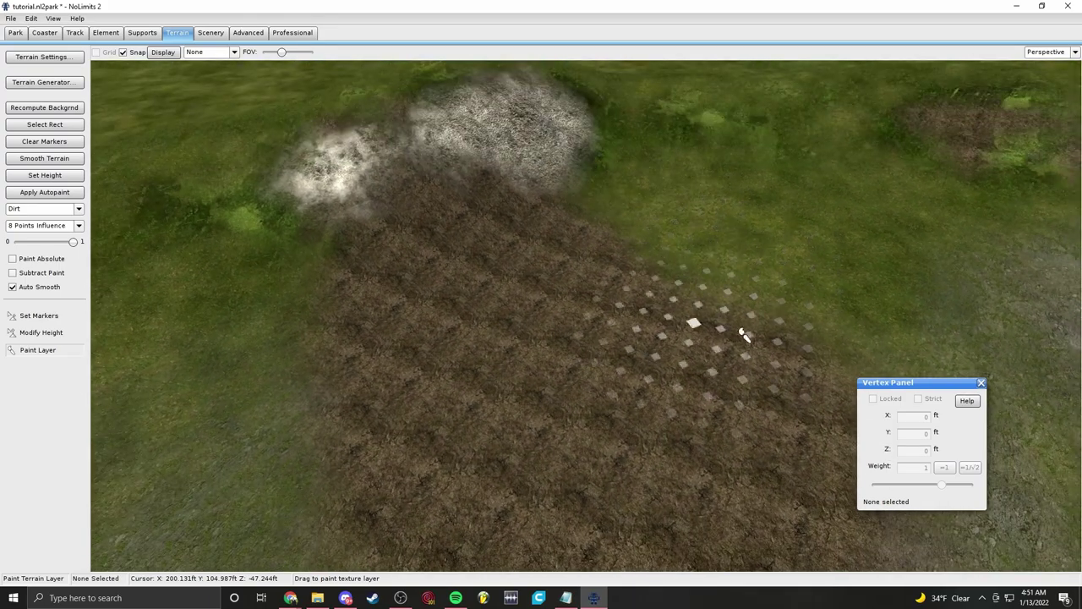
pyautogui.hotkey('ctrl', 'z')
# Step: Switch the Dirt layer's basemap texture repeats back to C (0.03048) and apply the terrain settings
pyautogui.click(44, 56)
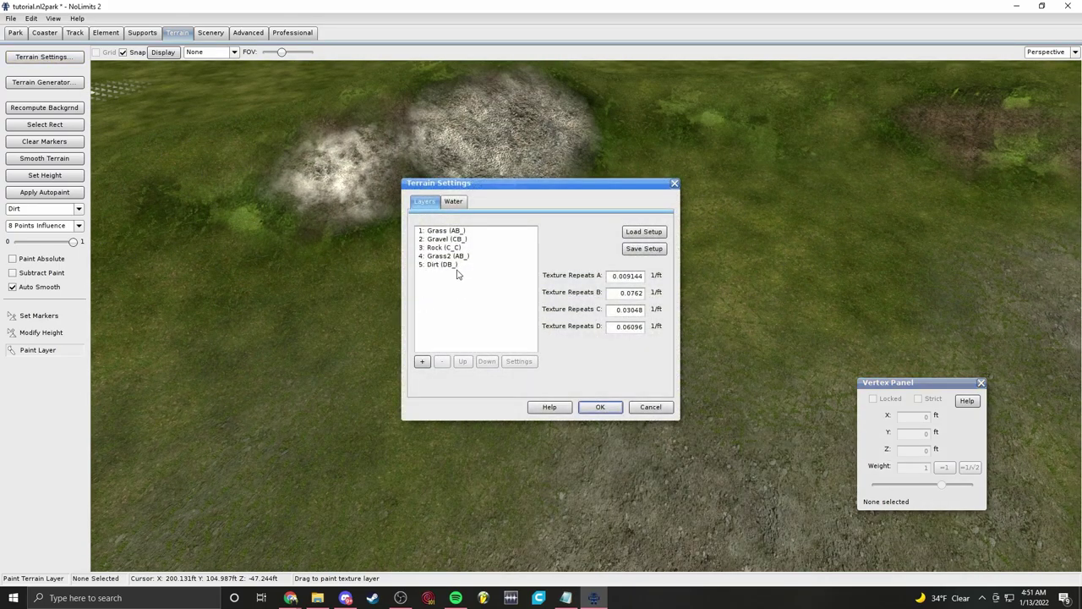
pyautogui.doubleClick(446, 257)
pyautogui.click(682, 187)
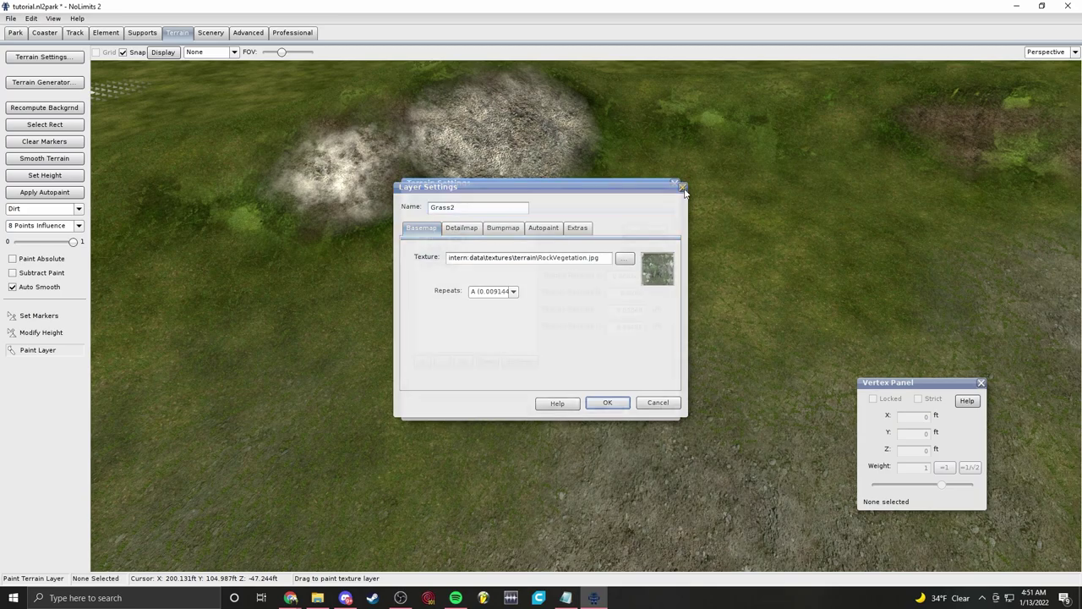
pyautogui.doubleClick(457, 265)
pyautogui.click(512, 291)
pyautogui.click(499, 326)
pyautogui.click(611, 402)
pyautogui.click(599, 406)
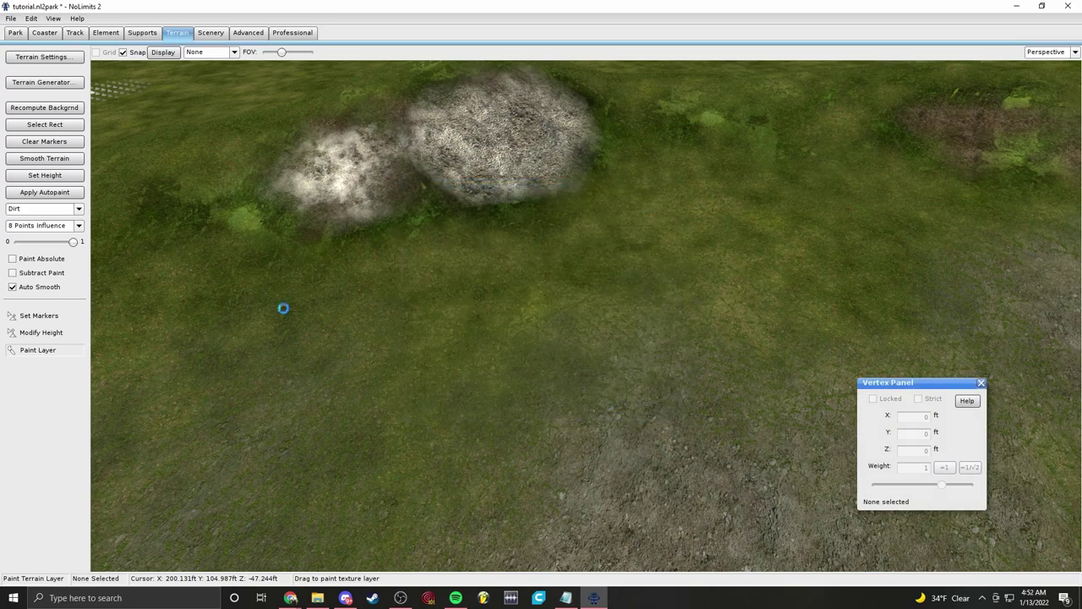
# Step: Lower the paint intensity to about 0.2 and paint dirt patches on the grass and gravel beside the pond
pyautogui.moveTo(30, 241); pyautogui.dragTo(29, 250)
pyautogui.moveTo(470, 363); pyautogui.dragTo(476, 343, button='right')
pyautogui.moveTo(477, 233)
pyautogui.mouseDown()
pyautogui.moveTo(482, 351)
pyautogui.moveTo(467, 377)
pyautogui.mouseUp()
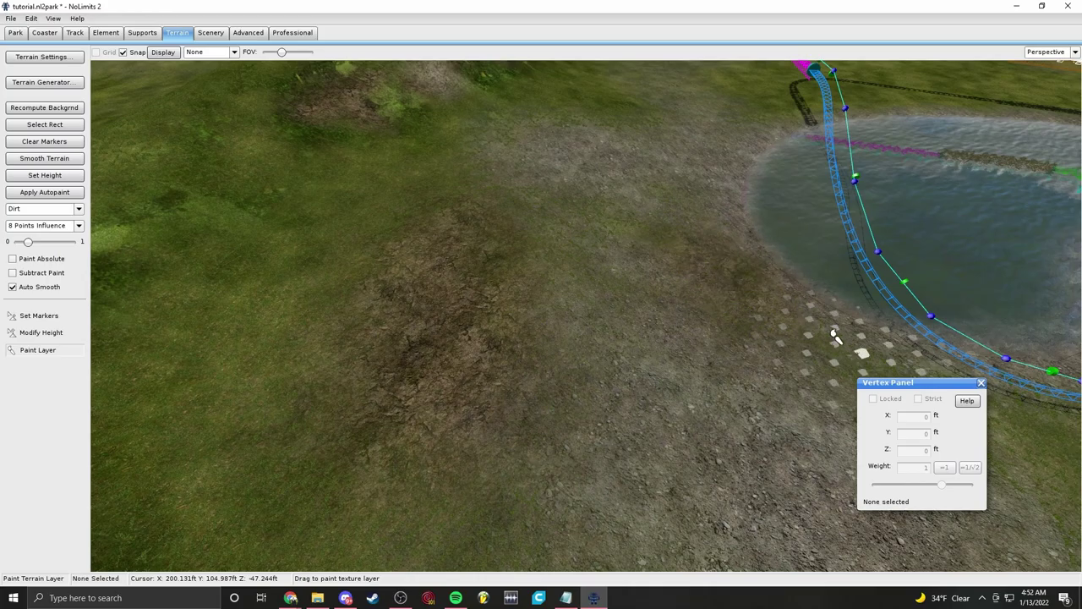
pyautogui.moveTo(861, 352); pyautogui.dragTo(799, 299, button='right')
pyautogui.moveTo(607, 272); pyautogui.dragTo(697, 219)
# Step: Paint more faint dirt patches around the pond's shore, beside the track and across the gravel in front
pyautogui.moveTo(700, 127); pyautogui.dragTo(683, 205, button='right')
pyautogui.moveTo(649, 149)
pyautogui.mouseDown()
pyautogui.moveTo(675, 155)
pyautogui.moveTo(679, 126)
pyautogui.mouseUp()
pyautogui.moveTo(474, 103); pyautogui.dragTo(258, 142)
pyautogui.moveTo(258, 142)
pyautogui.mouseDown(button='right')
pyautogui.moveTo(195, 321)
pyautogui.moveTo(442, 167)
pyautogui.mouseUp(button='right')
pyautogui.moveTo(386, 299)
pyautogui.mouseDown(button='right')
pyautogui.moveTo(480, 229)
pyautogui.moveTo(473, 240)
pyautogui.mouseUp(button='right')
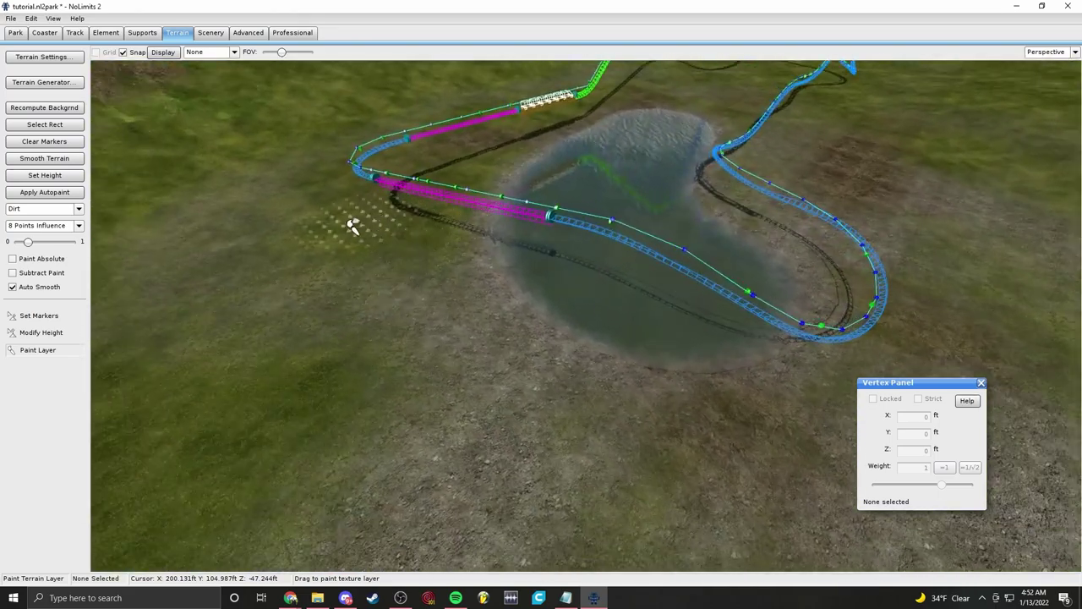
pyautogui.moveTo(334, 378); pyautogui.dragTo(245, 456)
pyautogui.moveTo(174, 396); pyautogui.dragTo(279, 377, button='right')
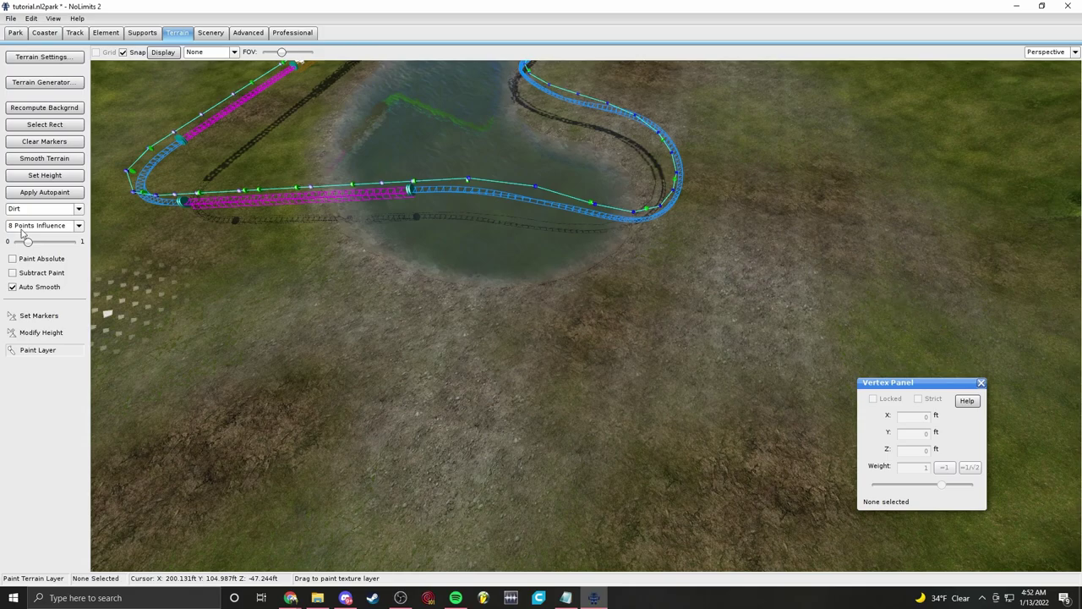
# Step: Select the Rock layer and paint faint rock patches at low intensity over the ground around the pond
pyautogui.click(40, 209)
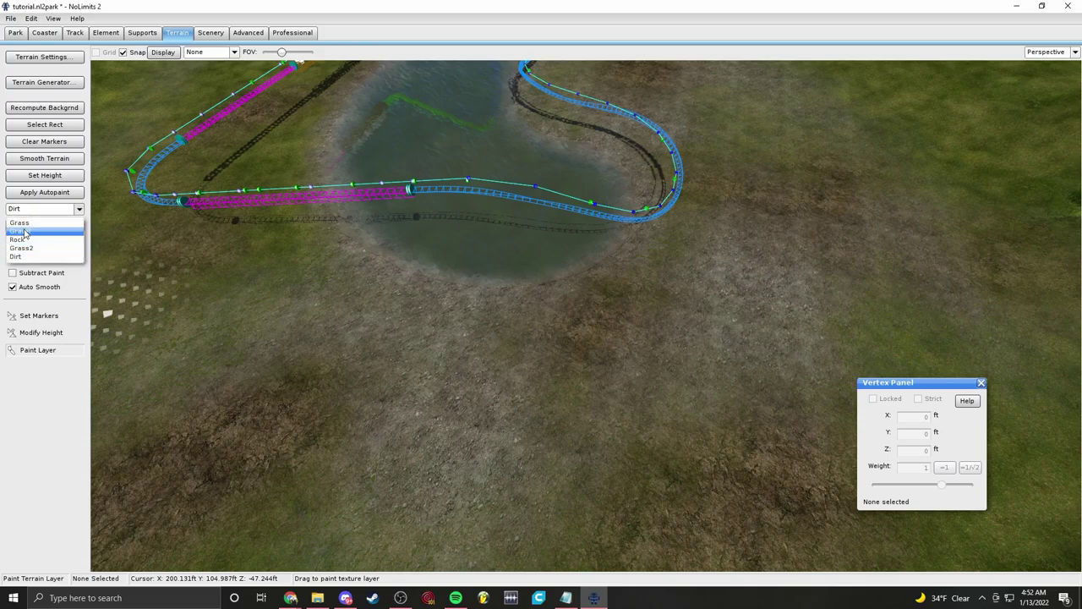
pyautogui.click(23, 241)
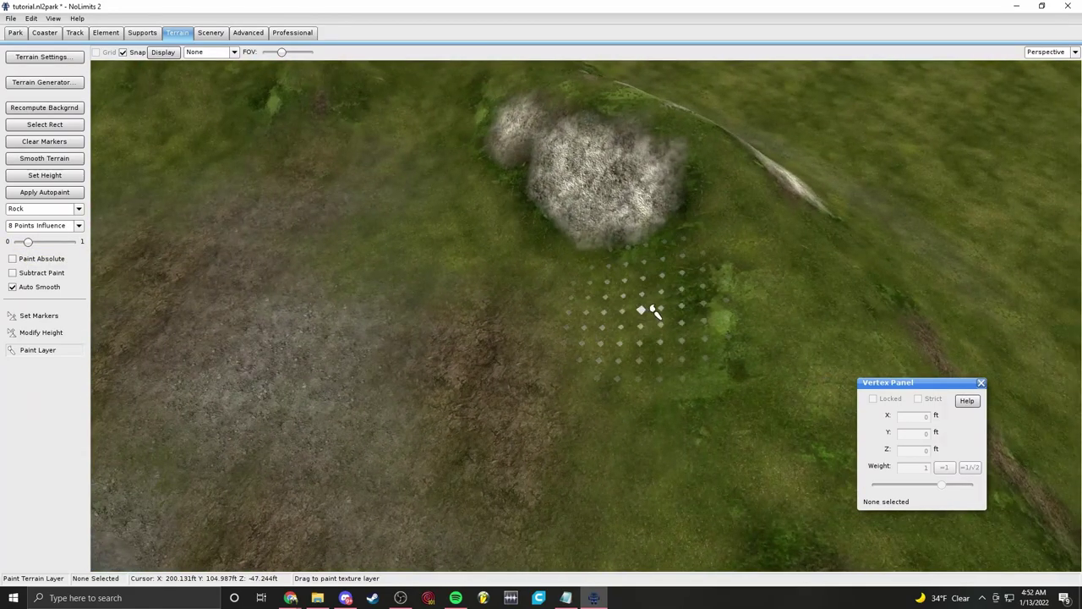
pyautogui.moveTo(654, 313)
pyautogui.mouseDown()
pyautogui.moveTo(701, 372)
pyautogui.moveTo(572, 367)
pyautogui.mouseUp()
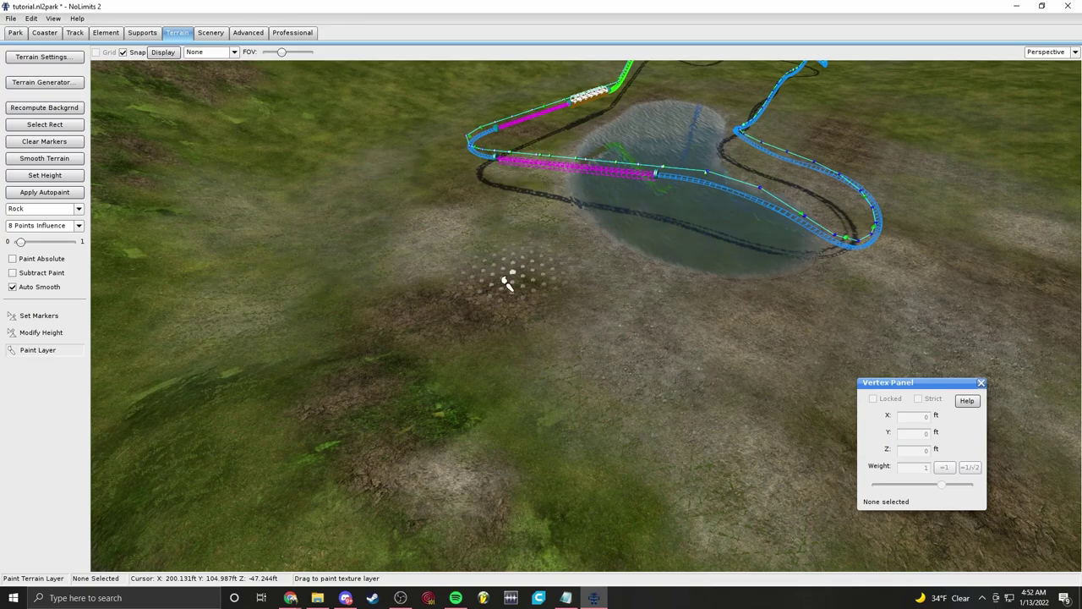
pyautogui.moveTo(659, 451); pyautogui.dragTo(774, 441, button='middle')
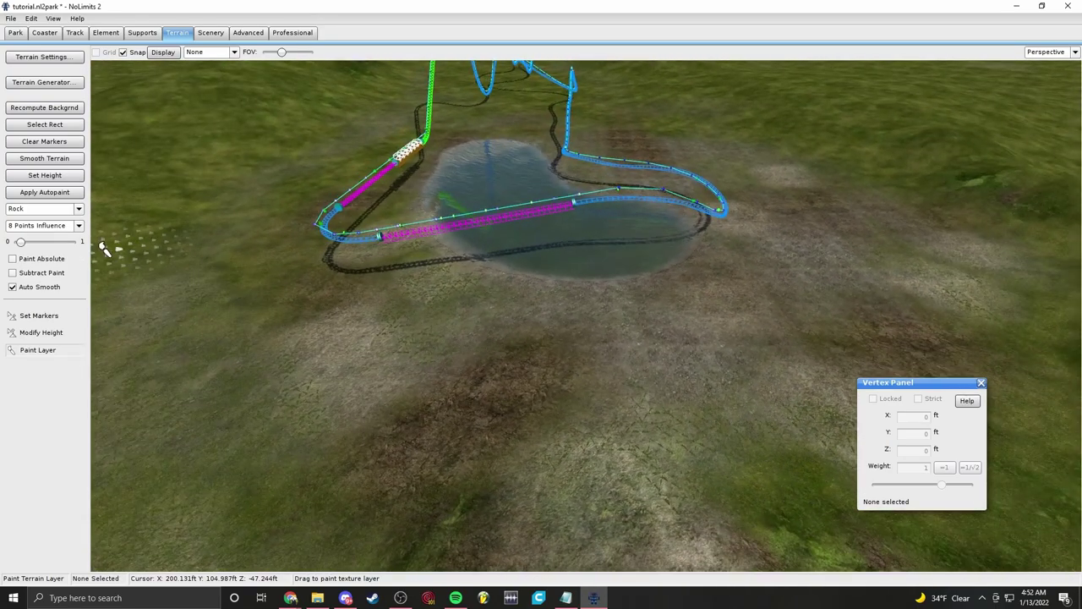
# Step: Save the park file
pyautogui.click(8, 9)
pyautogui.click(8, 17)
pyautogui.click(9, 20)
pyautogui.click(34, 66)
# Step: Examine the painted terrain around the pond and the coaster track from several angles
pyautogui.moveTo(504, 208)
pyautogui.mouseDown(button='middle')
pyautogui.moveTo(473, 174)
pyautogui.moveTo(634, 191)
pyautogui.mouseUp(button='middle')
pyautogui.moveTo(634, 190); pyautogui.dragTo(748, 161, button='right')
pyautogui.press('w')
pyautogui.press('s')
pyautogui.press('w')
pyautogui.press('w')
pyautogui.press('s')
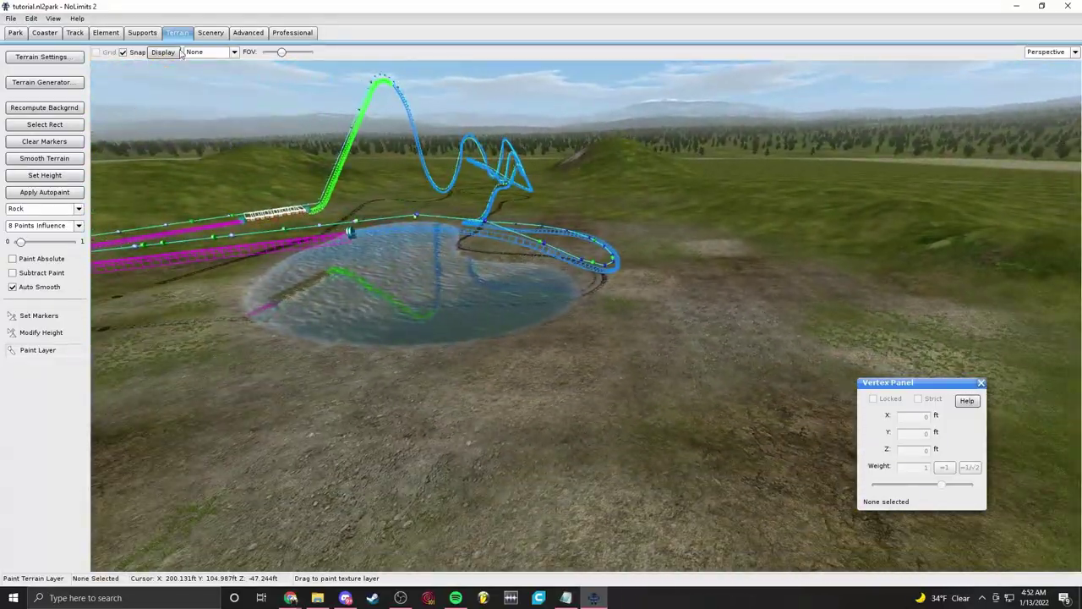
# Step: Browse the scenery library's recent objects, Rocks & Stones and Trees & Plants folders, and close the object selection without choosing anything
pyautogui.click(213, 32)
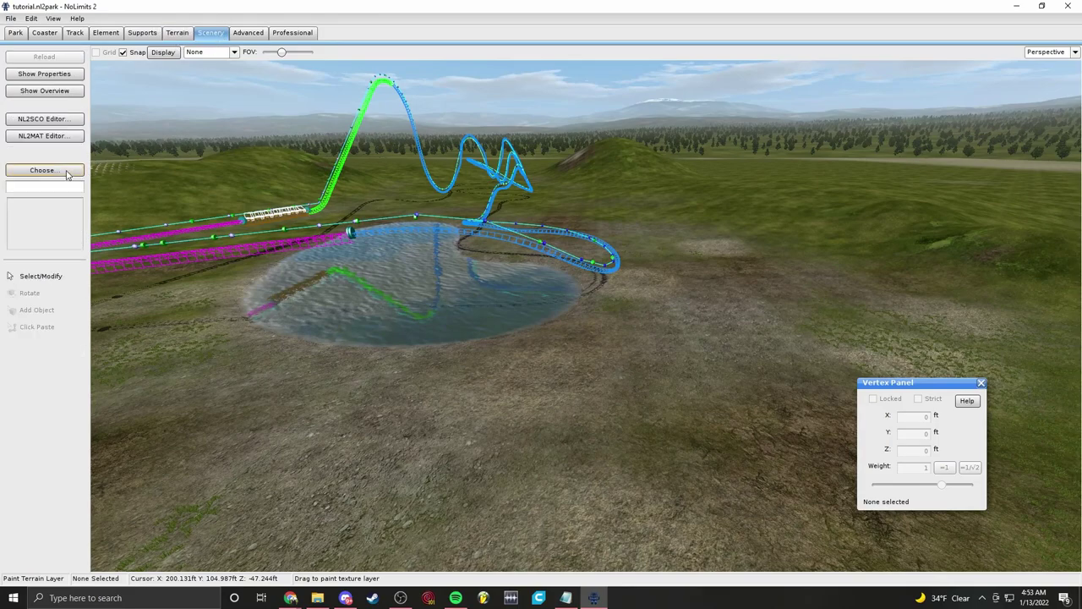
pyautogui.click(42, 169)
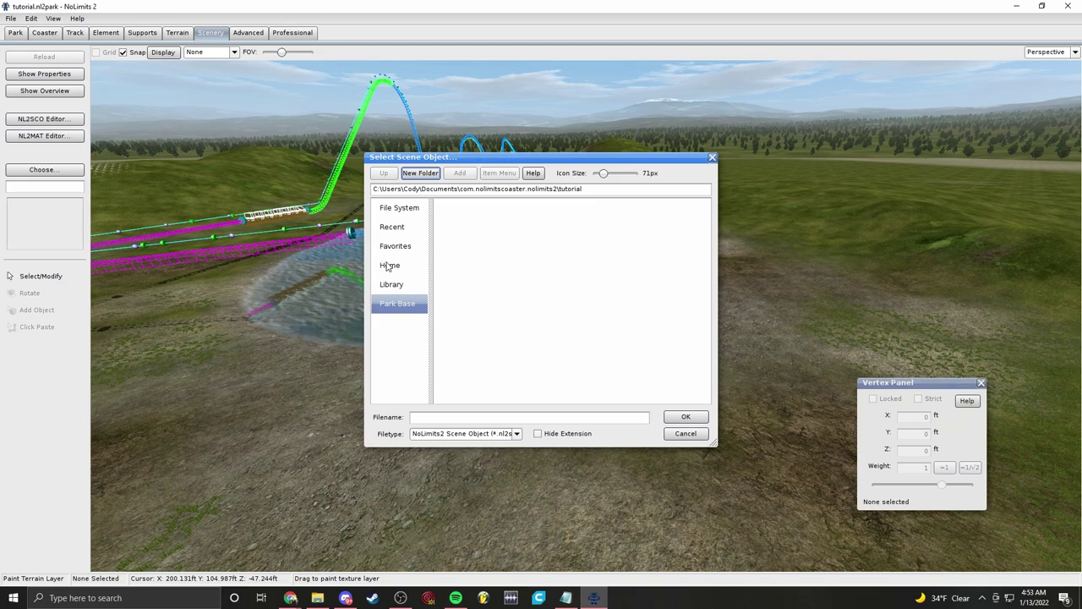
pyautogui.click(388, 265)
pyautogui.click(391, 229)
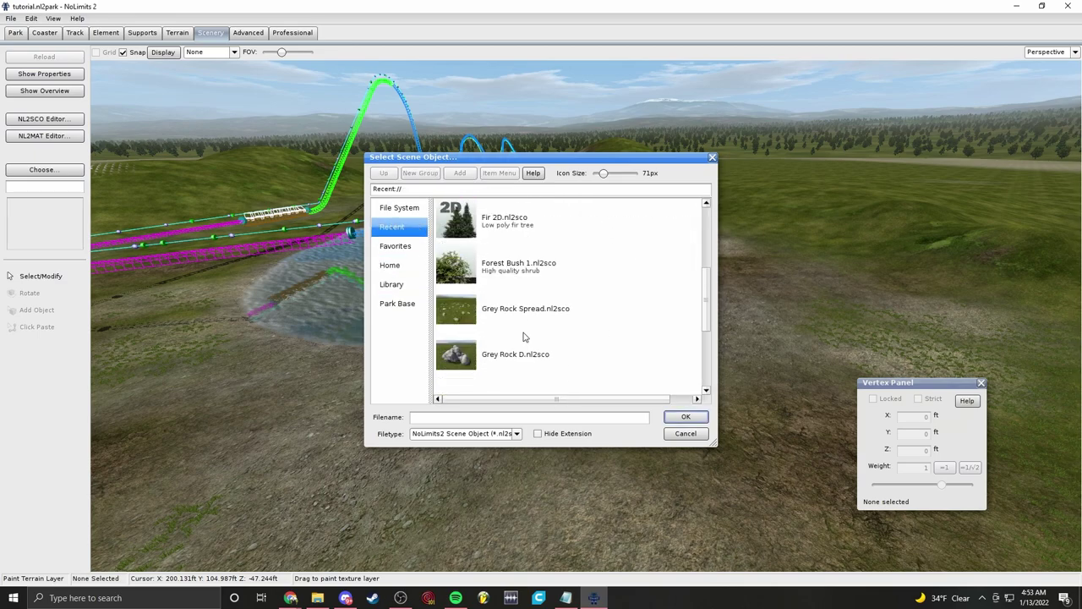
pyautogui.click(403, 288)
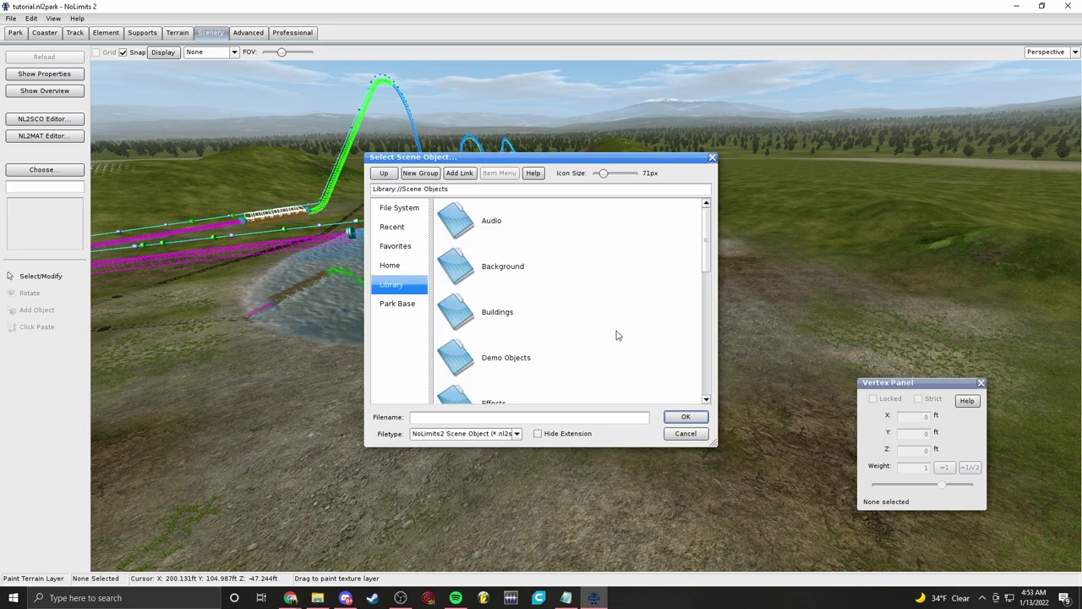
pyautogui.scroll(-4, 512, 302)
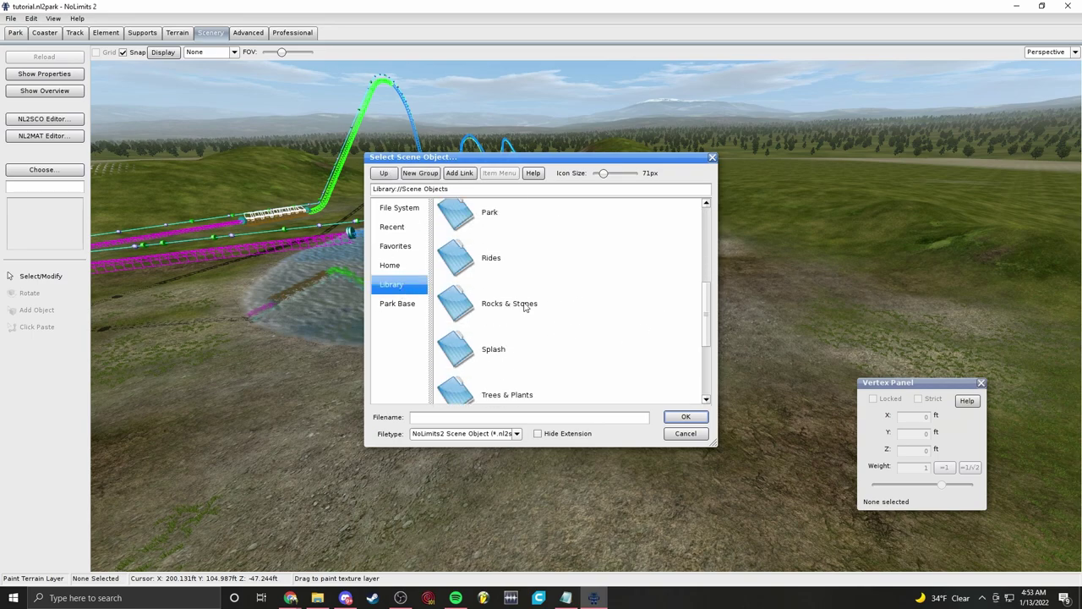
pyautogui.doubleClick(514, 306)
pyautogui.scroll(-2, 483, 294)
pyautogui.scroll(2, 484, 294)
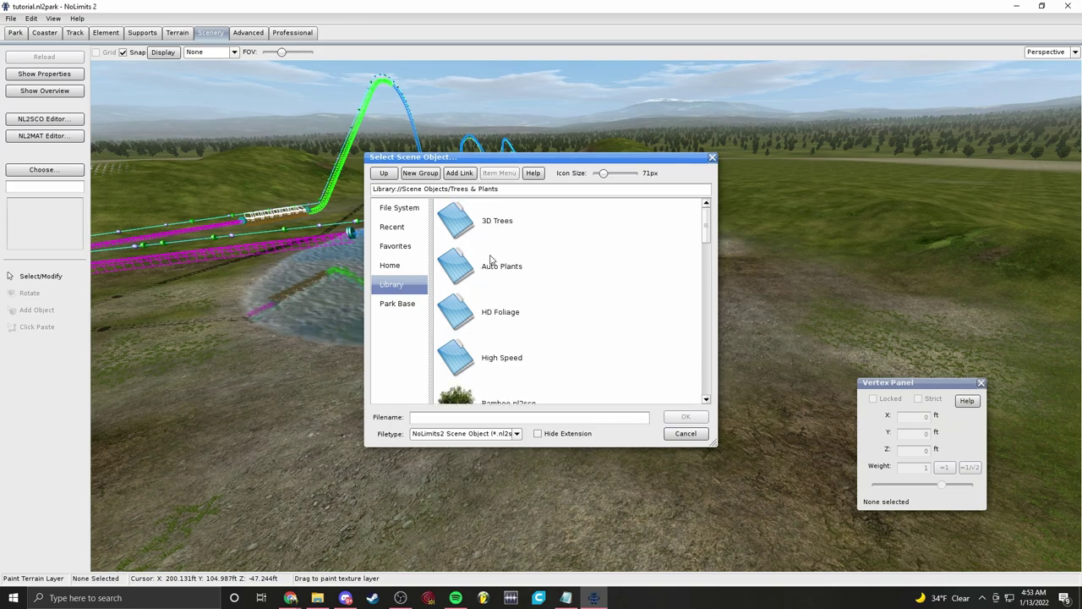
pyautogui.click(713, 159)
# Step: Survey the whole coaster layout, hills and open grass to find where scenery objects fit
pyautogui.moveTo(833, 213); pyautogui.dragTo(402, 292, button='right')
pyautogui.press('w')
pyautogui.press('s')
pyautogui.press('s')
pyautogui.moveTo(774, 229); pyautogui.dragTo(804, 229, button='right')
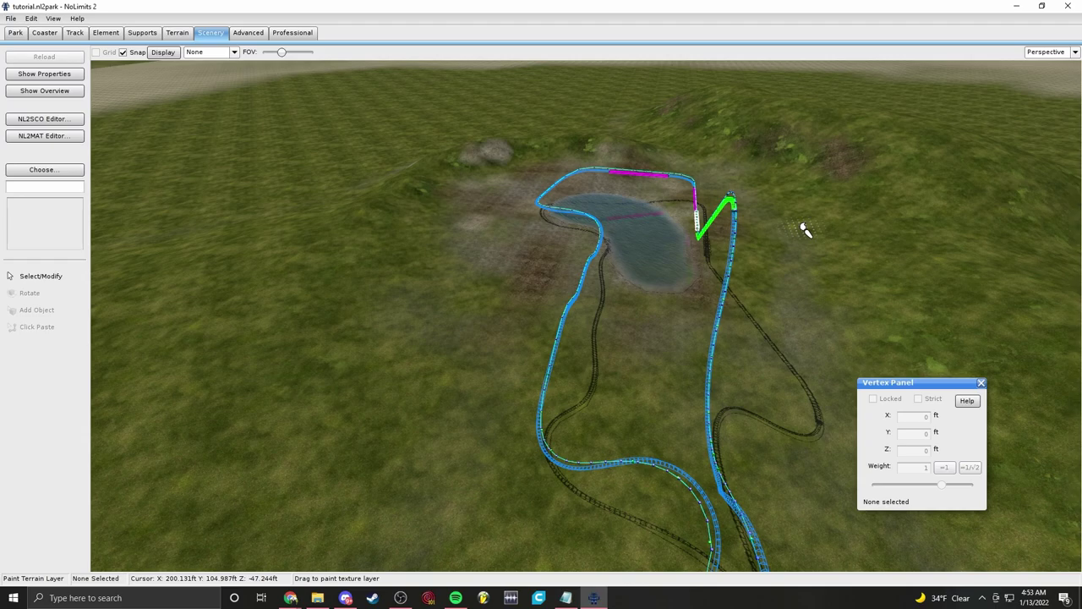
pyautogui.press('w')
pyautogui.moveTo(698, 230); pyautogui.dragTo(786, 237, button='right')
pyautogui.moveTo(507, 237)
pyautogui.mouseDown(button='right')
pyautogui.moveTo(465, 228)
pyautogui.moveTo(584, 186)
pyautogui.moveTo(634, 251)
pyautogui.mouseUp(button='right')
pyautogui.press('s')
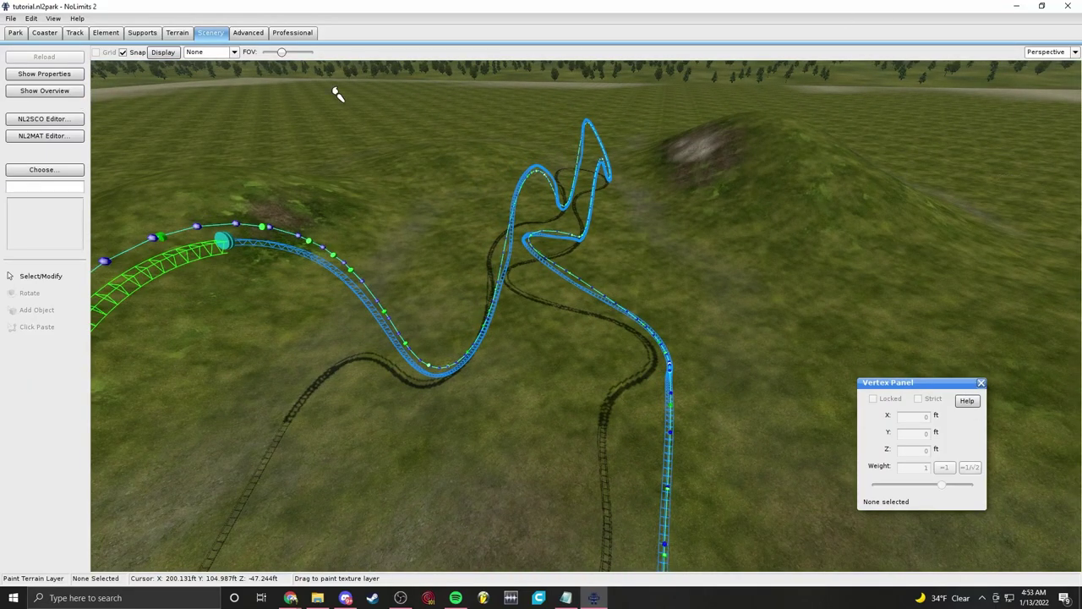
# Step: Choose tree1.nl2sco from the library's Trees & Plants/3D Trees folder as the scene object
pyautogui.click(44, 170)
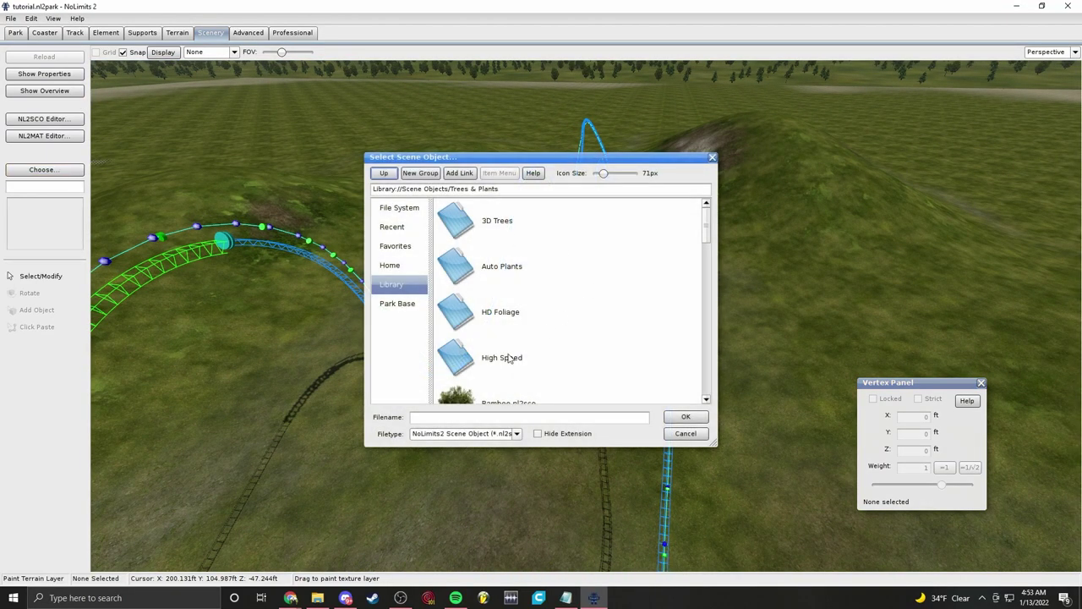
pyautogui.scroll(-2, 531, 359)
pyautogui.scroll(-1, 540, 368)
pyautogui.scroll(3, 554, 258)
pyautogui.doubleClick(510, 213)
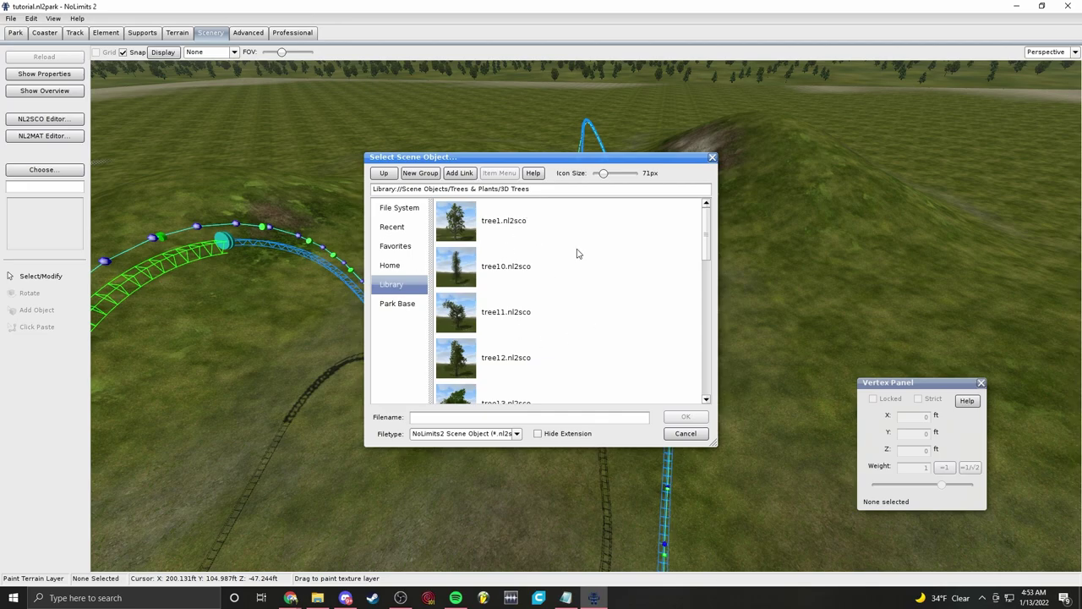
pyautogui.doubleClick(508, 241)
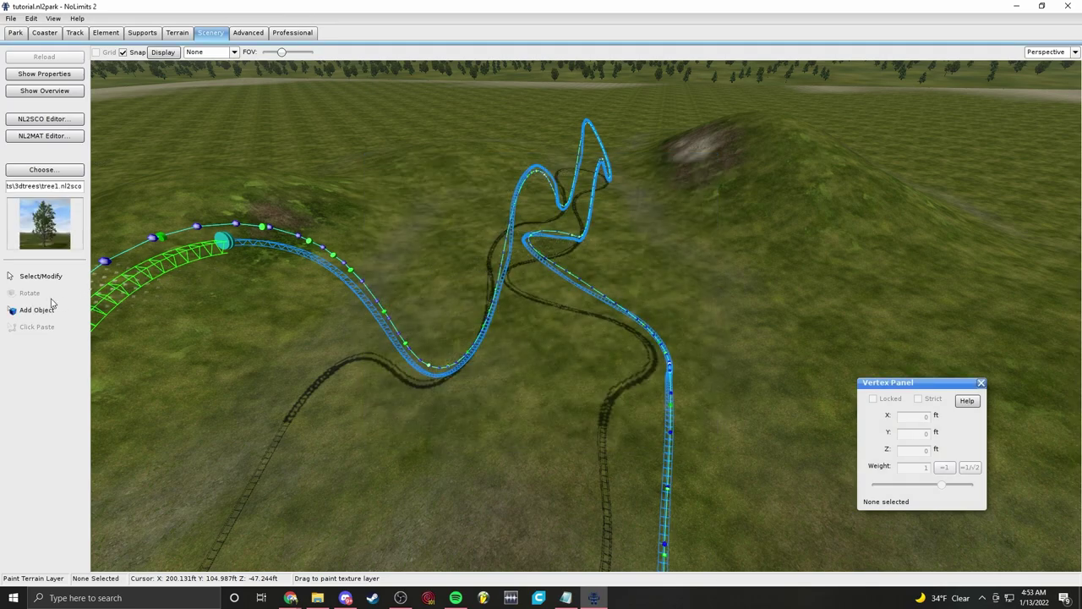
# Step: Place trees on the grass on both sides of the coaster's far hills and around the rocky mound
pyautogui.click(37, 315)
pyautogui.moveTo(554, 410); pyautogui.dragTo(591, 433, button='right')
pyautogui.click(542, 439)
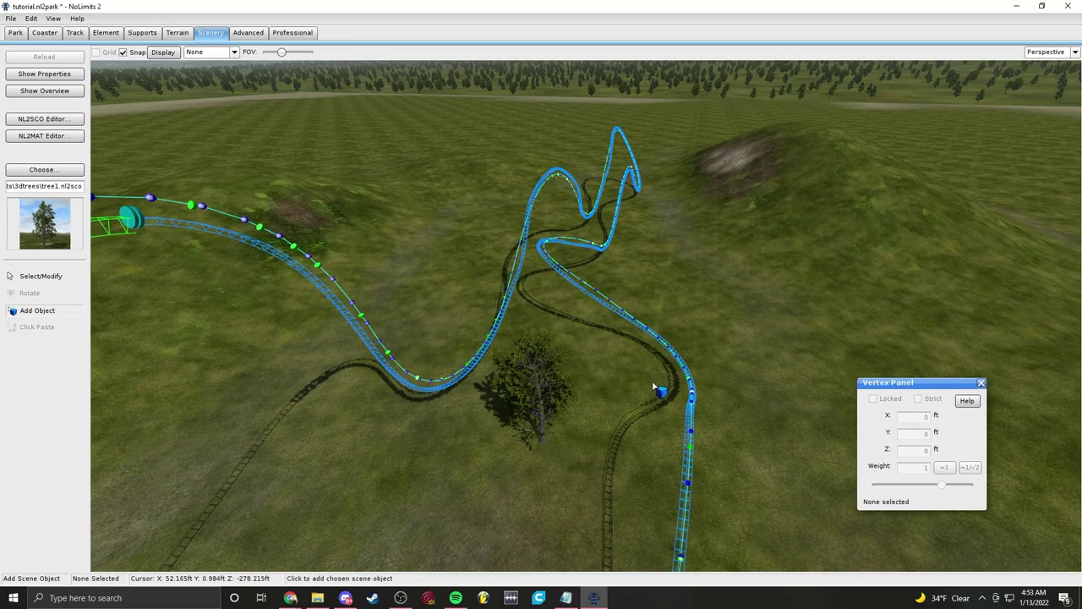
pyautogui.click(694, 275)
pyautogui.click(864, 334)
pyautogui.click(794, 197)
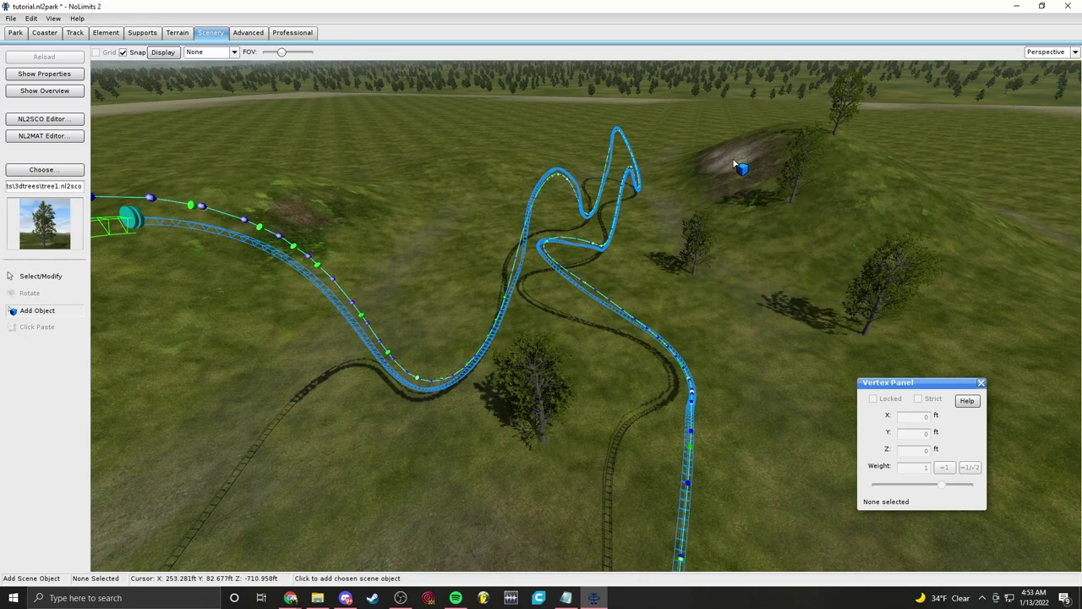
pyautogui.click(492, 208)
pyautogui.click(335, 190)
pyautogui.click(532, 162)
pyautogui.click(459, 294)
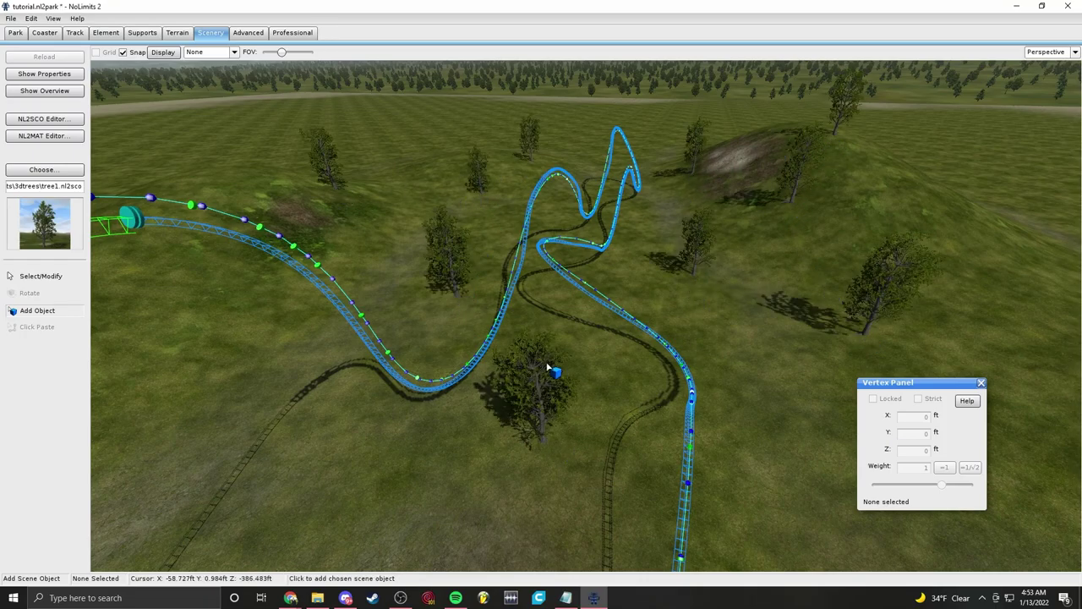
# Step: Place more copies of the same tree across the open grass alongside the coaster layout
pyautogui.moveTo(530, 363); pyautogui.dragTo(557, 354, button='right')
pyautogui.click(660, 296)
pyautogui.click(468, 243)
pyautogui.click(193, 218)
pyautogui.click(323, 162)
pyautogui.click(619, 131)
pyautogui.moveTo(618, 131)
pyautogui.mouseDown(button='right')
pyautogui.moveTo(655, 118)
pyautogui.moveTo(610, 140)
pyautogui.mouseUp(button='right')
pyautogui.click(611, 115)
# Step: Scatter trees around the pond's outer shore, near the rocky outcrop and across the adjoining grass
pyautogui.moveTo(686, 203); pyautogui.dragTo(557, 246, button='right')
pyautogui.click(557, 246)
pyautogui.click(380, 318)
pyautogui.click(201, 391)
pyautogui.click(324, 450)
pyautogui.click(446, 253)
pyautogui.moveTo(447, 254); pyautogui.dragTo(457, 295, button='right')
pyautogui.click(357, 343)
pyautogui.click(132, 468)
pyautogui.click(218, 293)
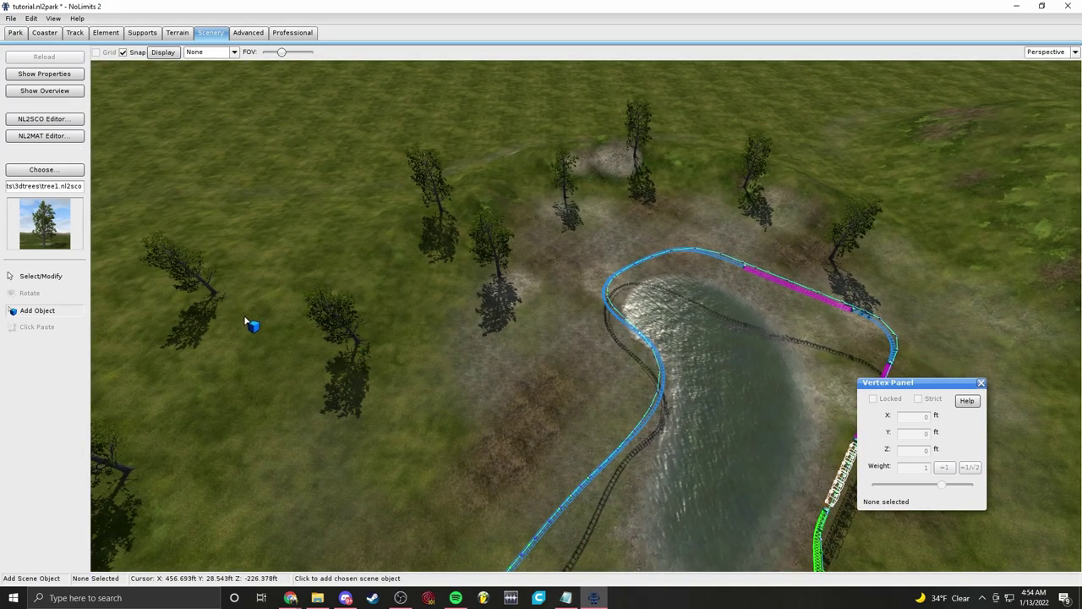
pyautogui.click(266, 456)
pyautogui.click(488, 454)
# Step: Add trees on the grassy hillside behind the station track and beside the green lift section
pyautogui.moveTo(508, 404); pyautogui.dragTo(488, 314, button='right')
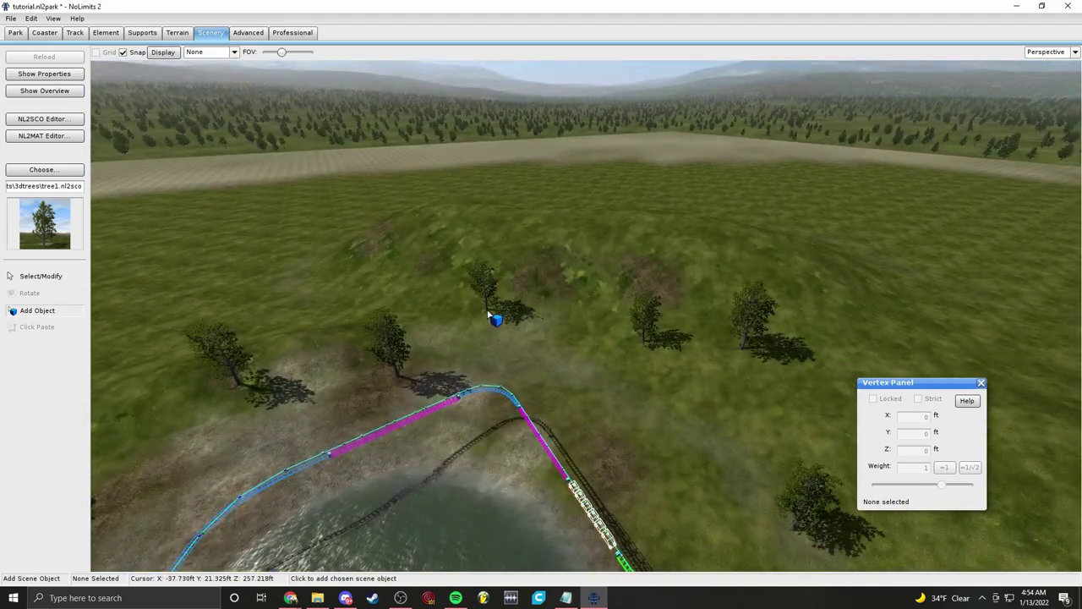
pyautogui.click(308, 302)
pyautogui.moveTo(168, 306); pyautogui.dragTo(429, 271, button='right')
pyautogui.click(222, 312)
pyautogui.click(248, 369)
pyautogui.click(314, 330)
pyautogui.moveTo(434, 339); pyautogui.dragTo(540, 339, button='right')
pyautogui.click(780, 369)
pyautogui.moveTo(779, 368); pyautogui.dragTo(647, 357, button='right')
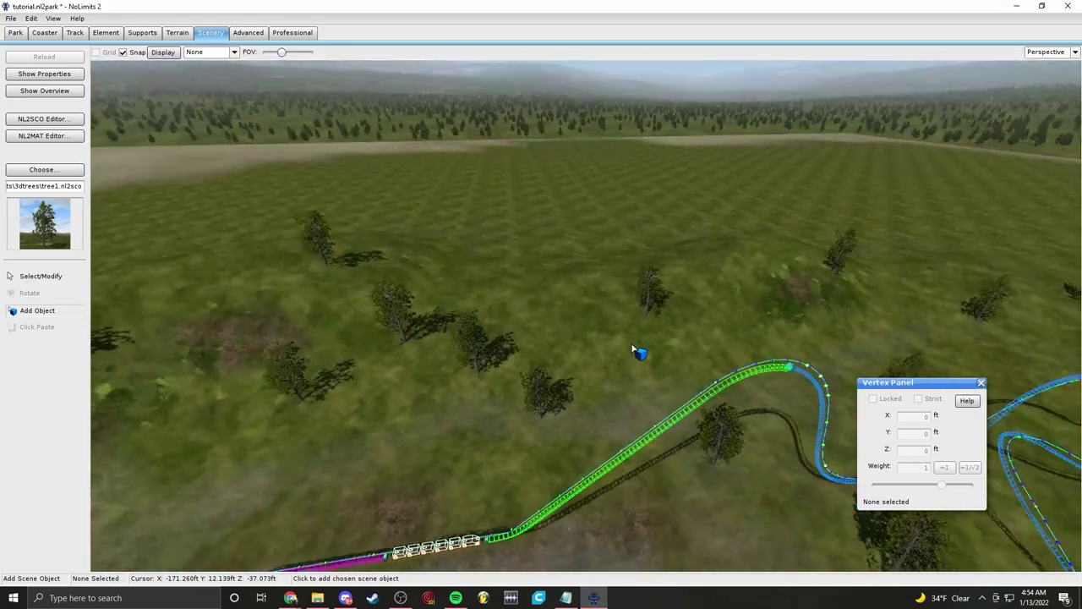
# Step: Place more tree1 copies on the grass behind the green lift hill, inside the first drop and beside the far hills
pyautogui.click(867, 343)
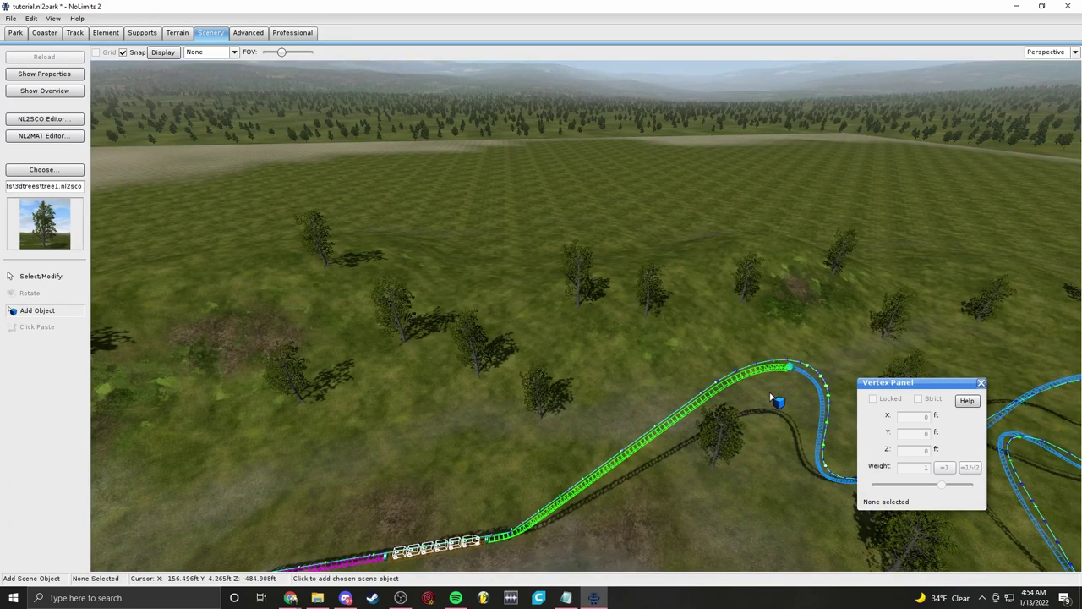
pyautogui.click(785, 382)
pyautogui.moveTo(715, 423); pyautogui.dragTo(626, 395, button='right')
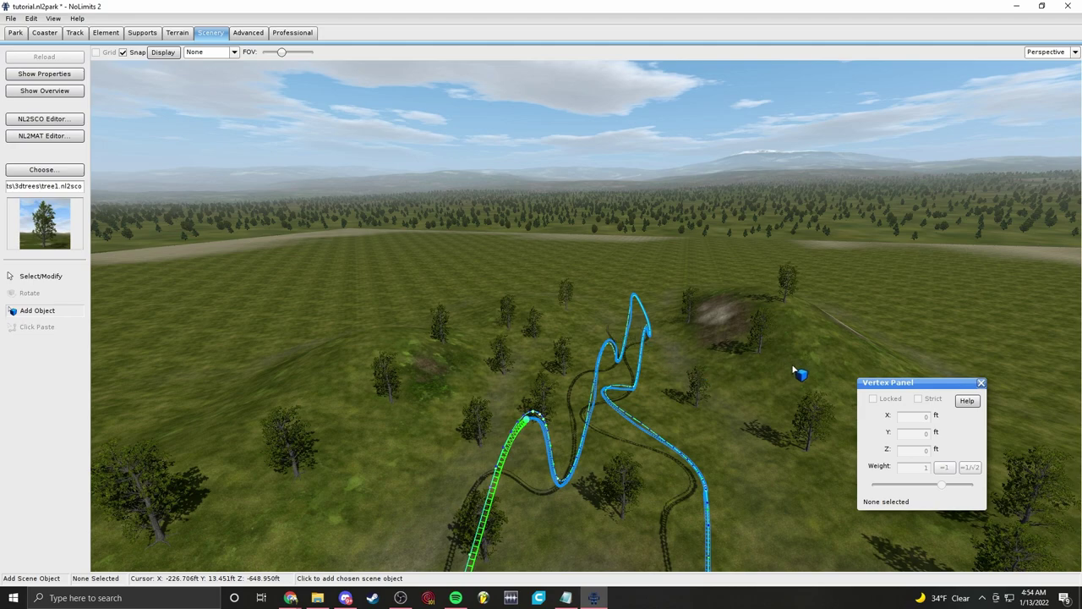
pyautogui.click(833, 366)
pyautogui.moveTo(761, 377); pyautogui.dragTo(696, 387, button='right')
# Step: Choose tree13.nl2sco from the 3D Trees library and place copies on the grass alongside the green lift and behind the station
pyautogui.click(44, 169)
pyautogui.scroll(-5, 499, 338)
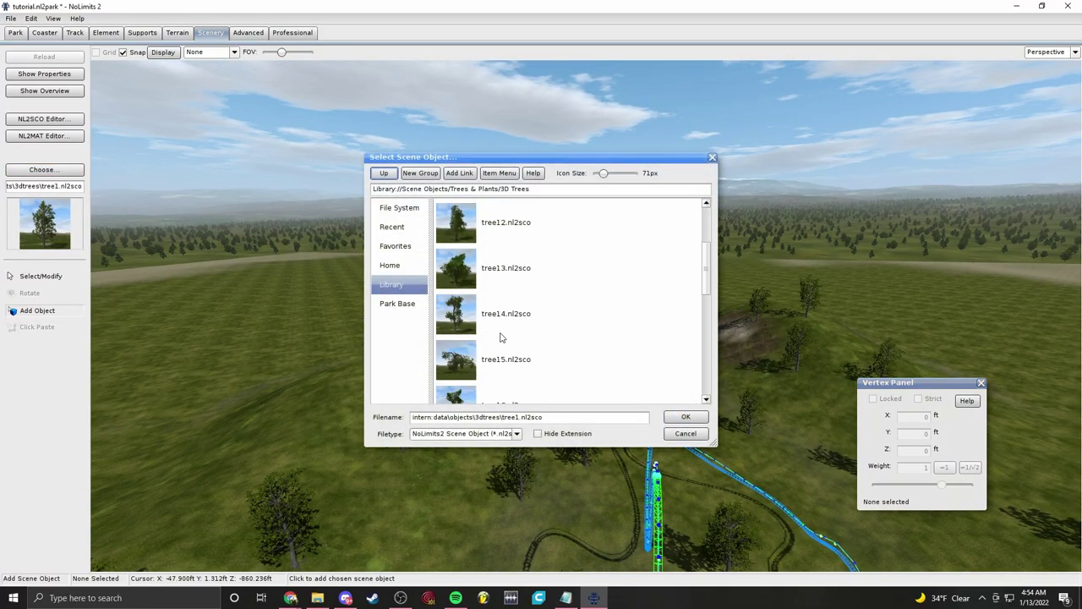
pyautogui.doubleClick(513, 272)
pyautogui.moveTo(541, 304); pyautogui.dragTo(640, 365, button='right')
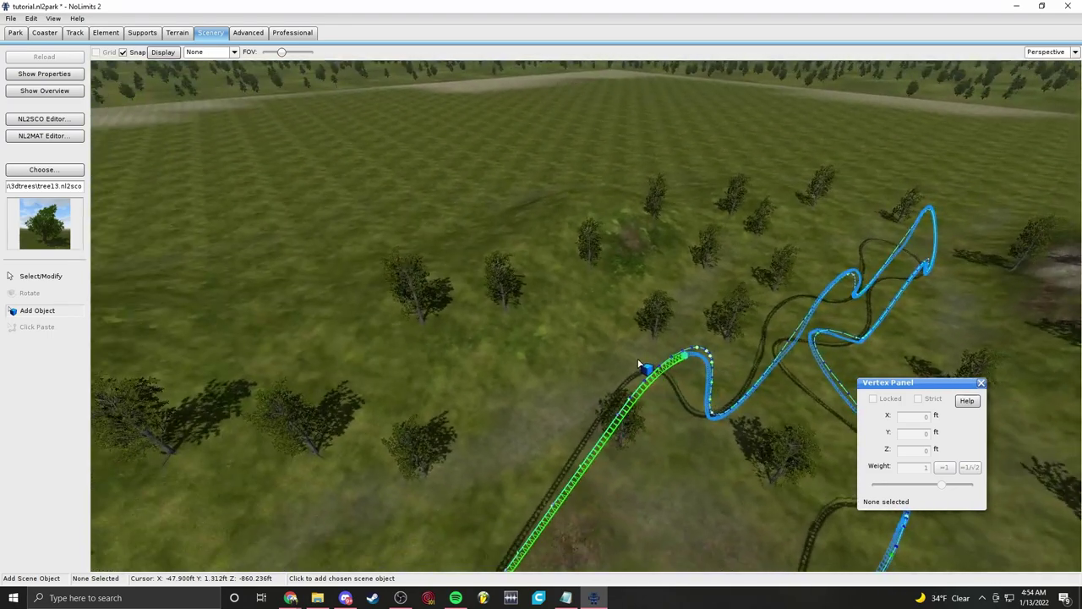
pyautogui.click(551, 365)
pyautogui.click(370, 375)
pyautogui.moveTo(370, 374); pyautogui.dragTo(591, 359, button='right')
pyautogui.click(597, 357)
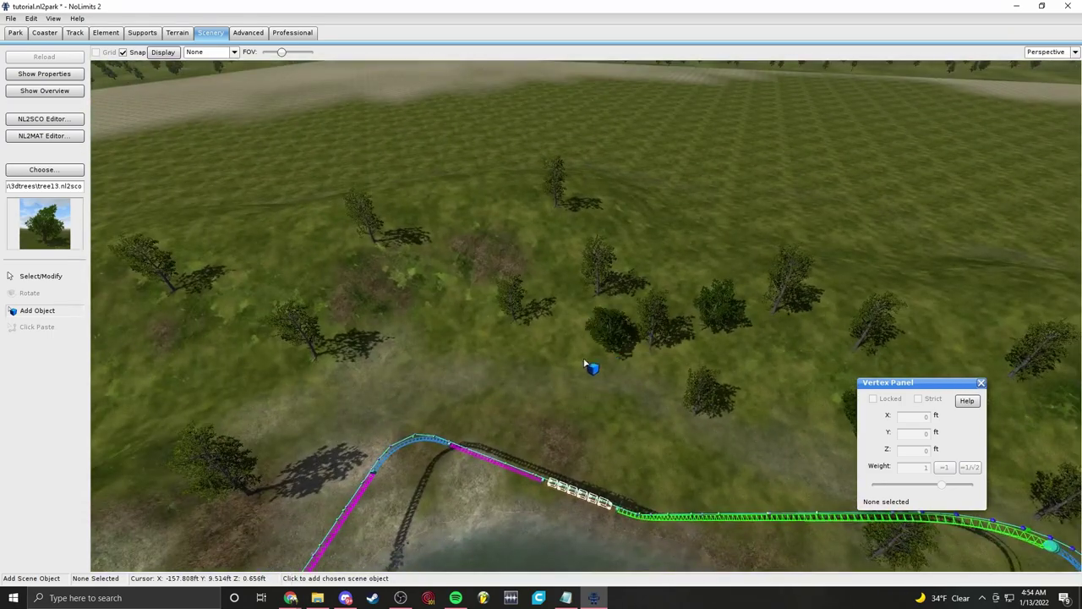
# Step: Scatter tree13 copies over the dirt-patched hillside beyond the station curve and onto the grass leading around the pond
pyautogui.click(514, 251)
pyautogui.click(438, 305)
pyautogui.click(255, 280)
pyautogui.click(174, 389)
pyautogui.moveTo(174, 388); pyautogui.dragTo(488, 366, button='right')
pyautogui.click(492, 320)
# Step: Place tree13 copies along the pond's outer shore, on the adjoining grass and beside the far end of the track
pyautogui.moveTo(544, 400); pyautogui.dragTo(565, 374, button='right')
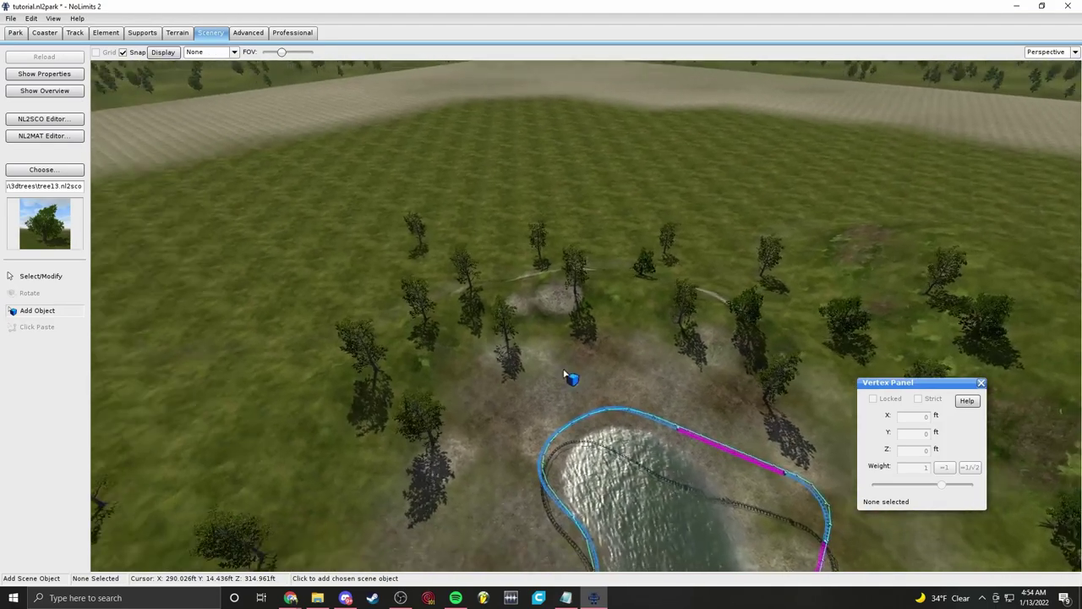
pyautogui.click(562, 364)
pyautogui.click(448, 390)
pyautogui.moveTo(448, 390); pyautogui.dragTo(506, 383, button='right')
pyautogui.click(488, 451)
pyautogui.click(537, 394)
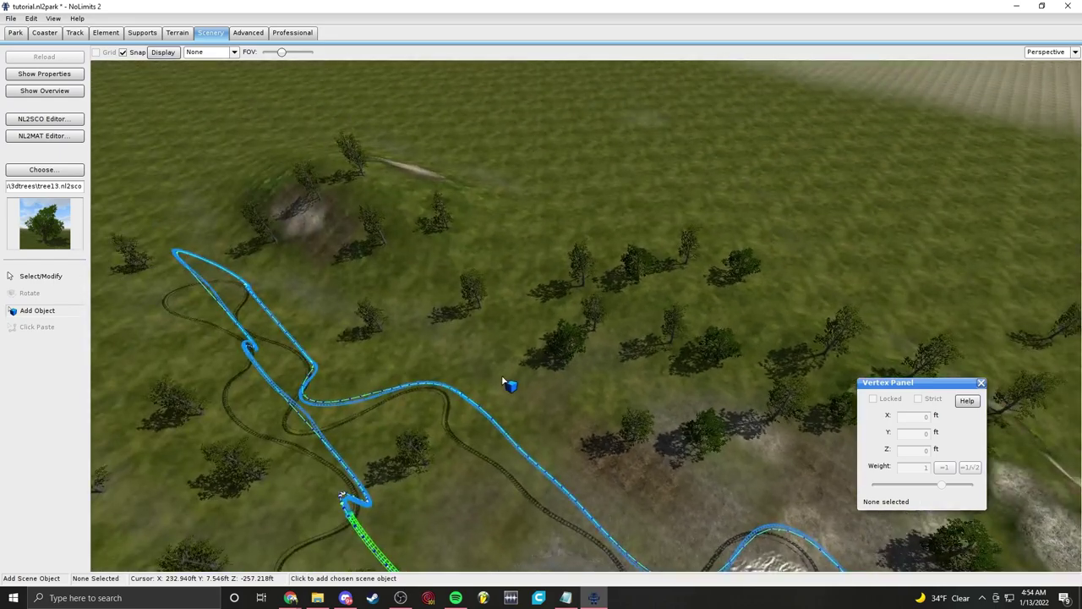
pyautogui.click(213, 218)
pyautogui.moveTo(213, 217); pyautogui.dragTo(493, 186, button='right')
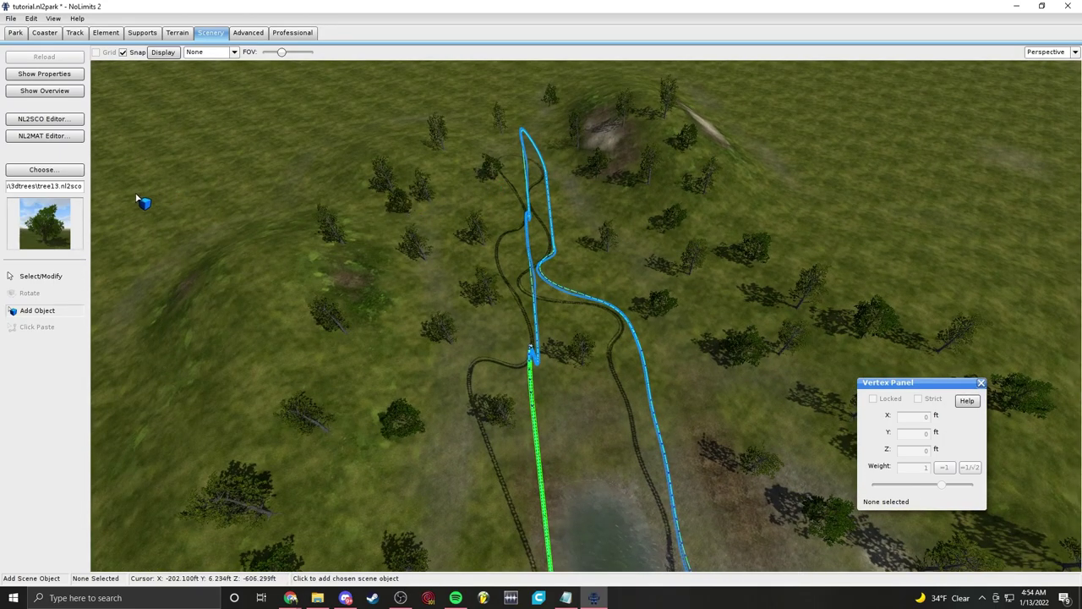
# Step: Leave object placement and examine the planted trees from ground level and above around the pond and coaster
pyautogui.click(23, 278)
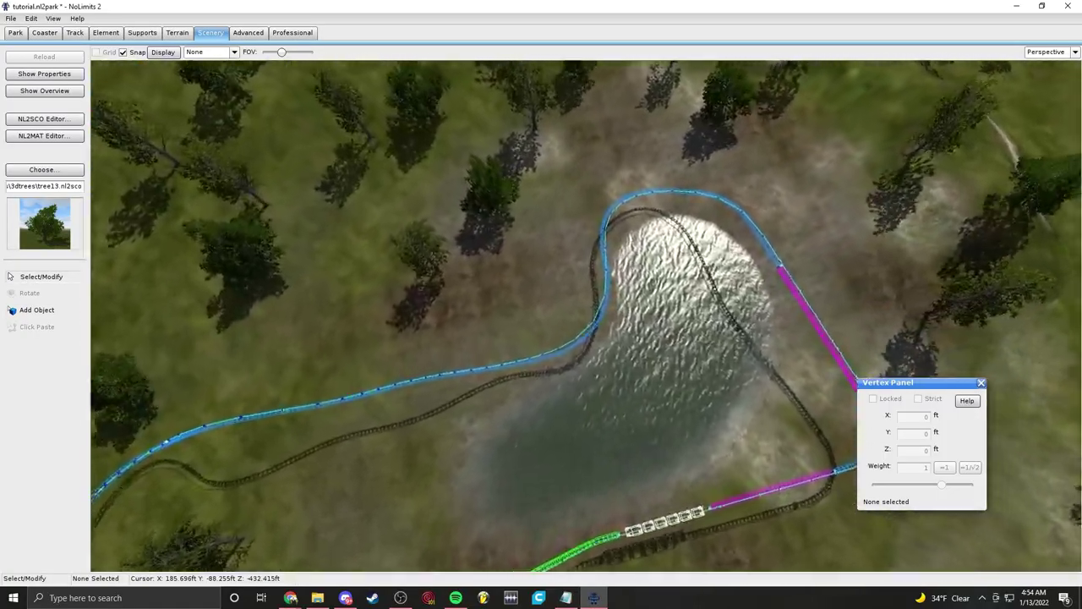
pyautogui.press('w')
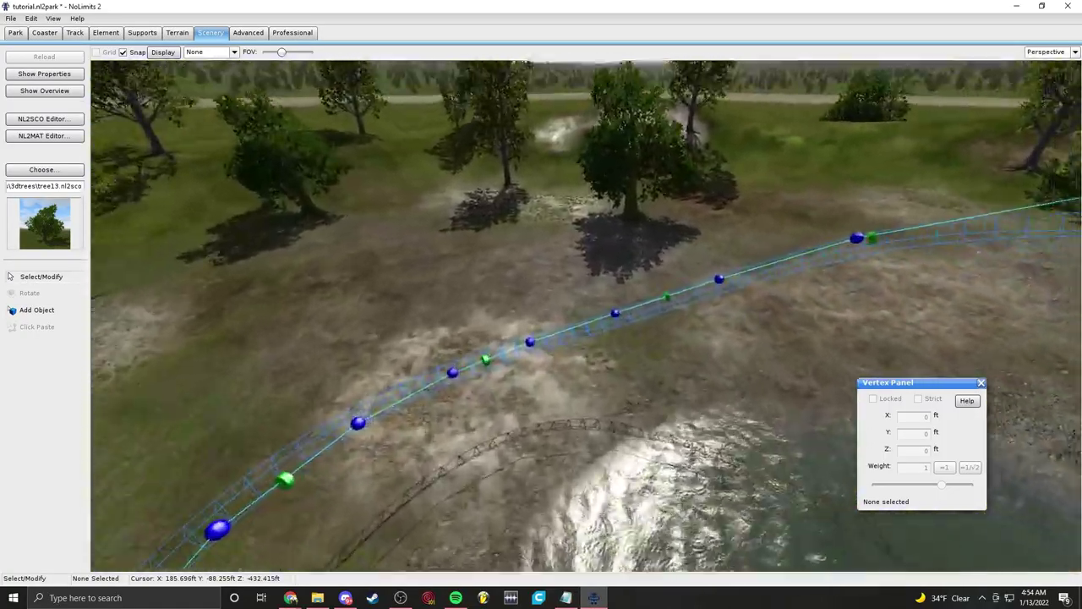
pyautogui.press('w')
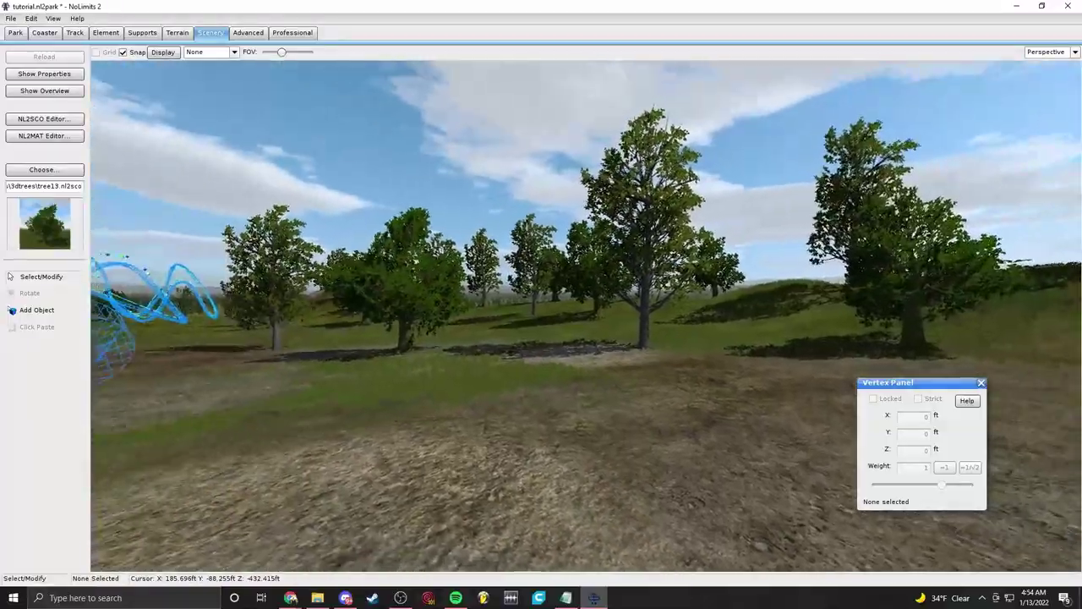
pyautogui.press('w')
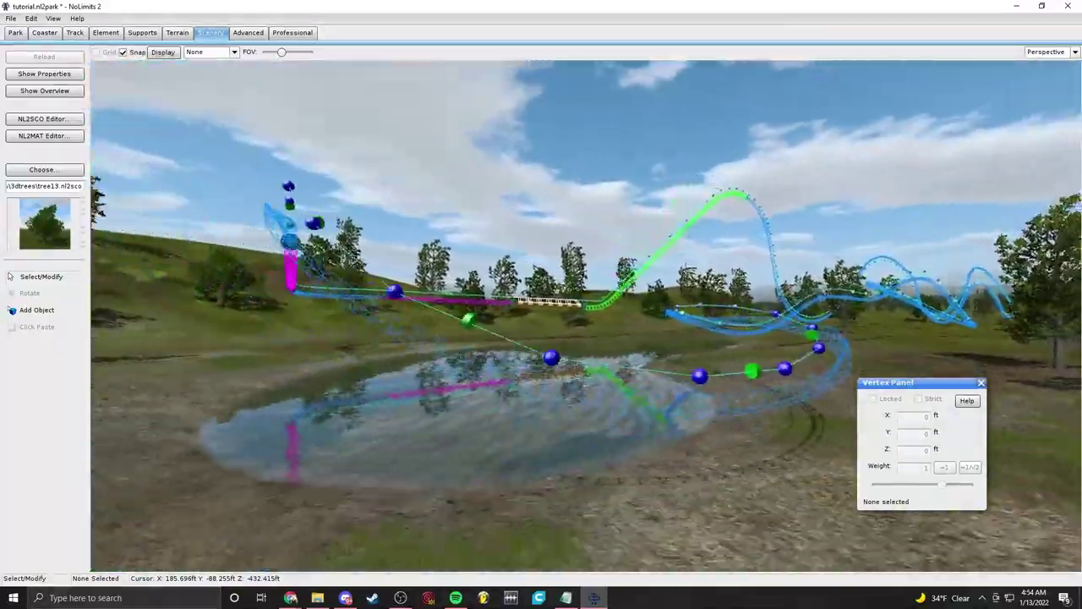
pyautogui.press('w')
pyautogui.press('s')
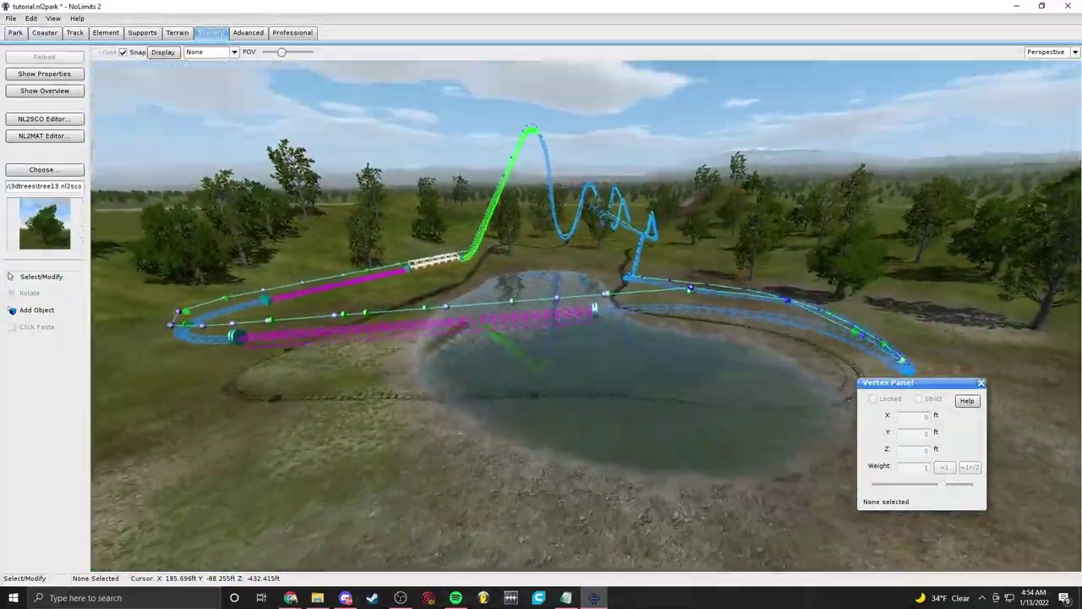
pyautogui.press('w')
pyautogui.press('s')
pyautogui.press('w')
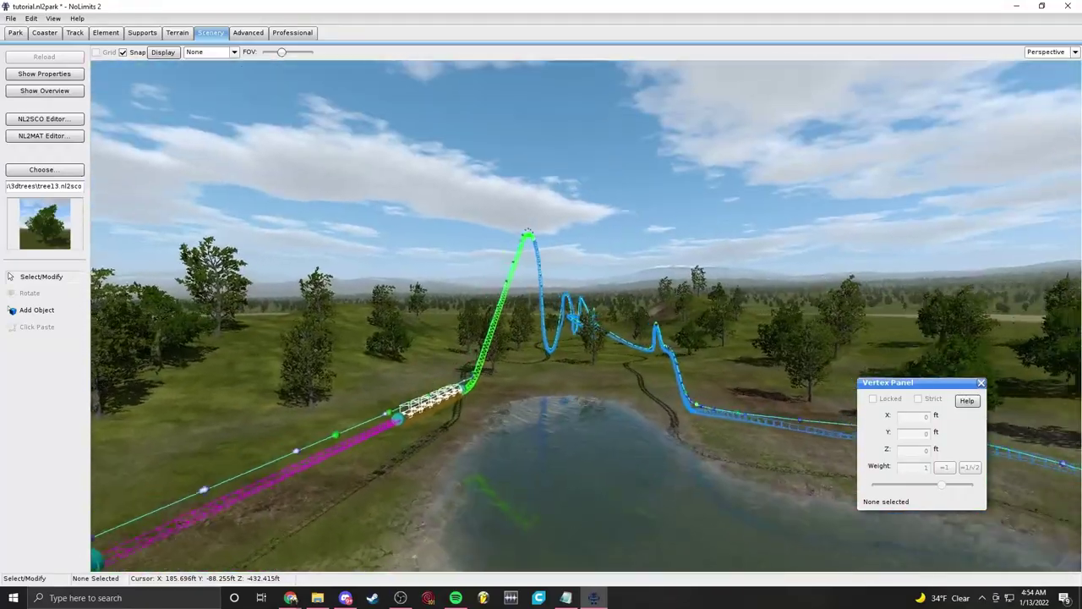
pyautogui.press('s')
pyautogui.press('d')
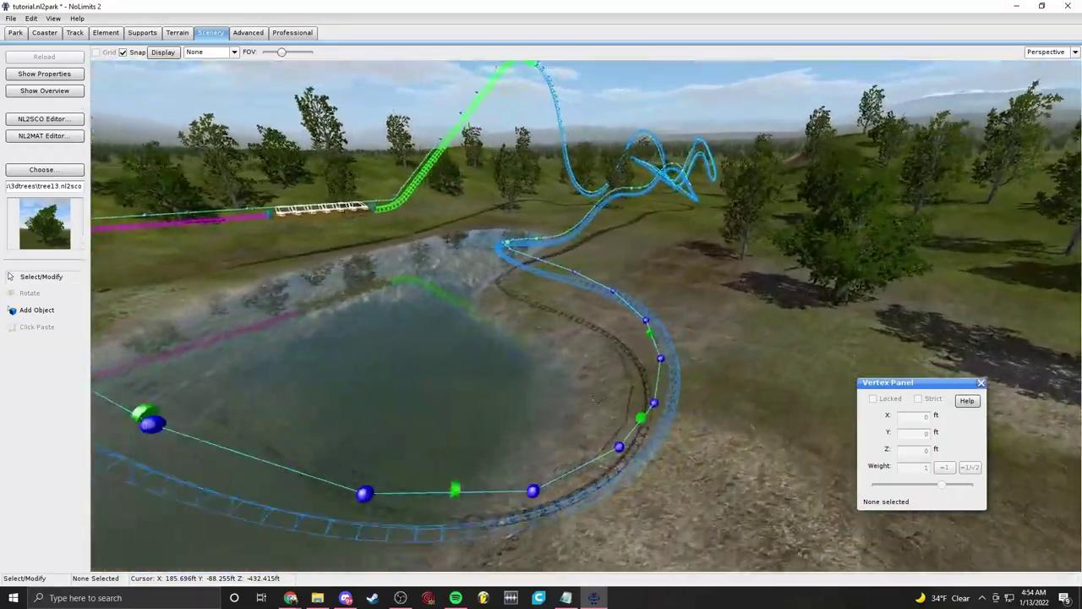
pyautogui.press('s')
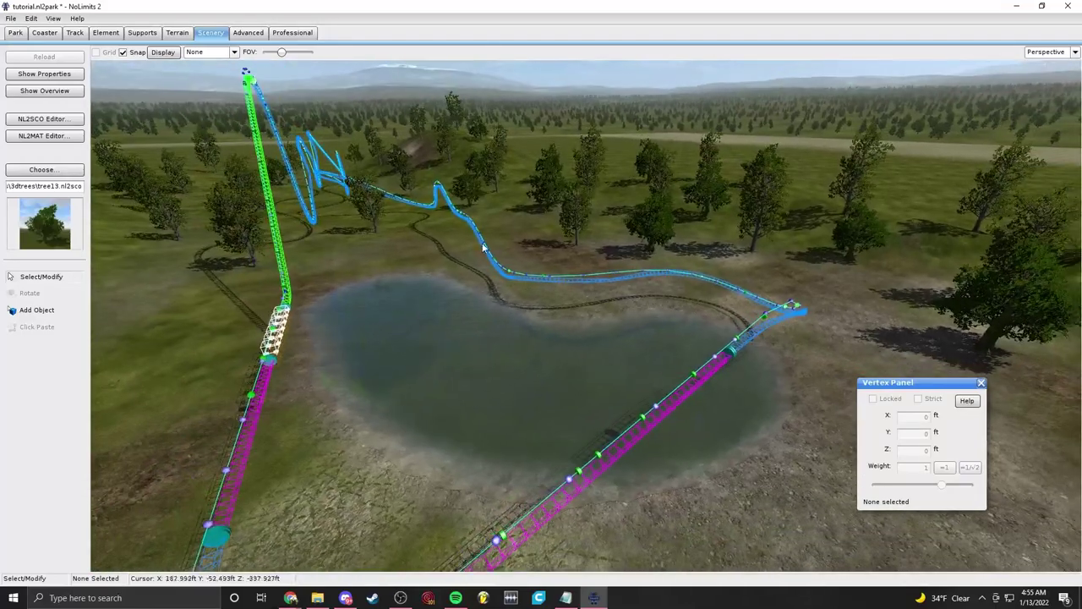
# Step: Save the park with its newly placed trees
pyautogui.click(10, 19)
pyautogui.click(31, 64)
pyautogui.moveTo(660, 405); pyautogui.dragTo(532, 385, button='right')
pyautogui.press('w')
pyautogui.press('s')
pyautogui.press('d')
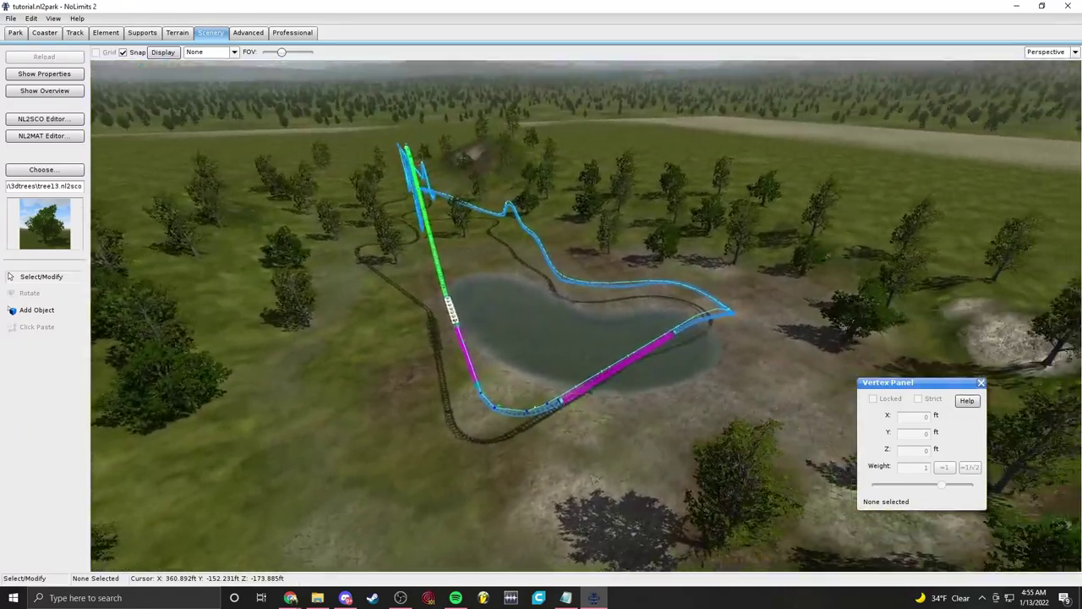
pyautogui.moveTo(640, 340); pyautogui.dragTo(652, 338, button='right')
pyautogui.press('s')
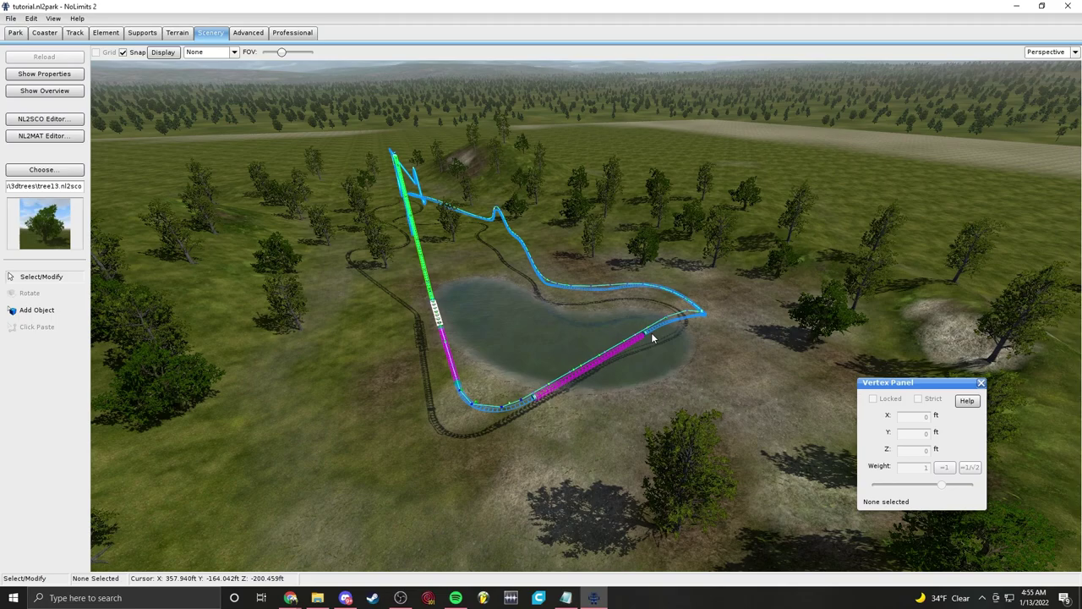
# Step: Set the terrain brush to 32 Points Influence and raise several mounds on the empty grass away from the coaster
pyautogui.click(140, 33)
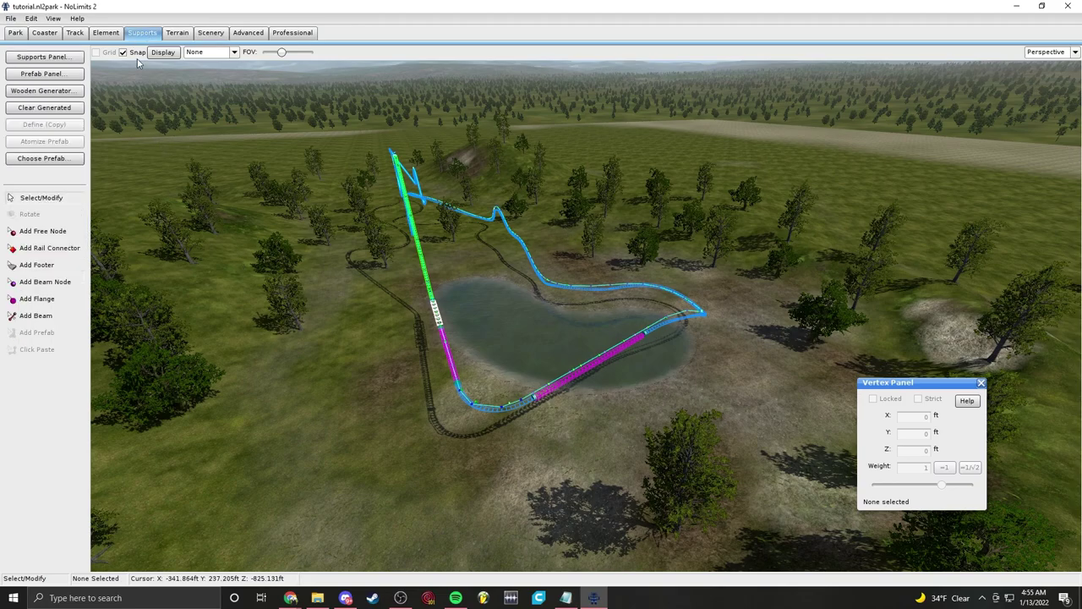
pyautogui.click(217, 37)
pyautogui.click(188, 38)
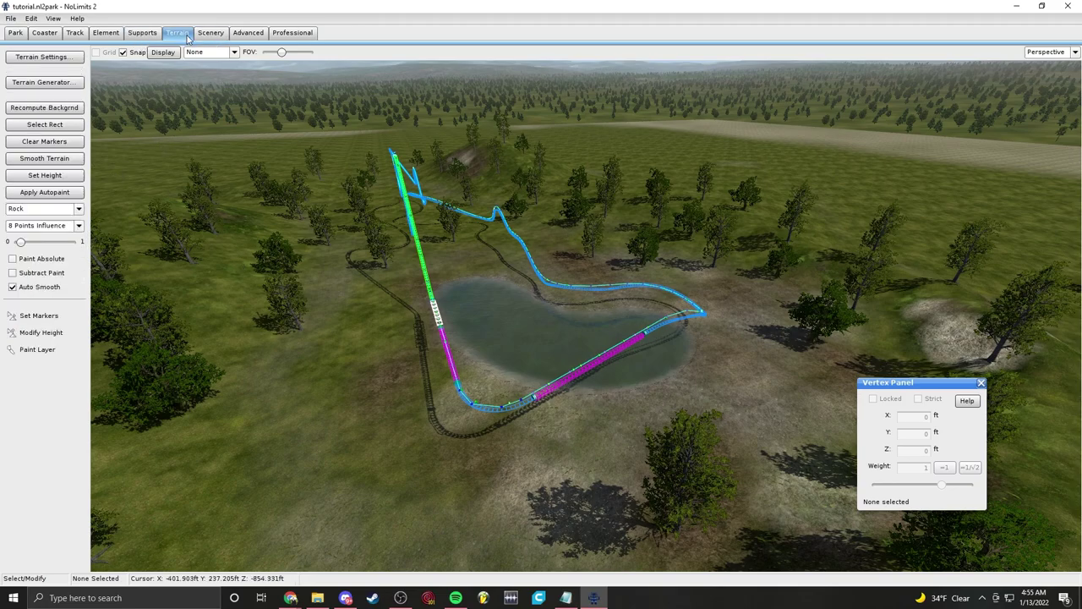
pyautogui.click(47, 222)
pyautogui.click(46, 280)
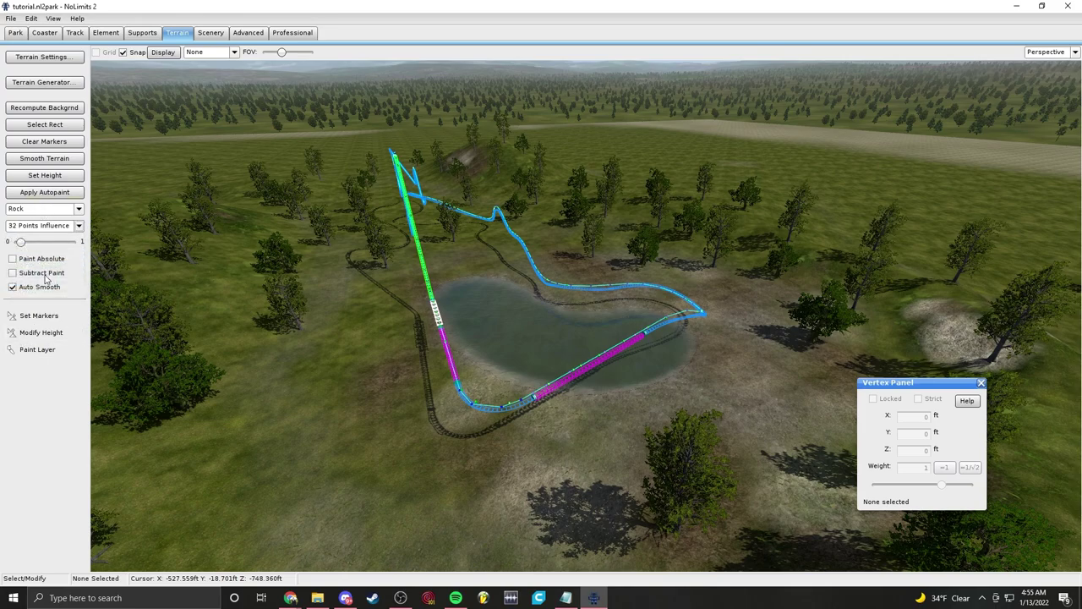
pyautogui.click(54, 332)
pyautogui.press('w')
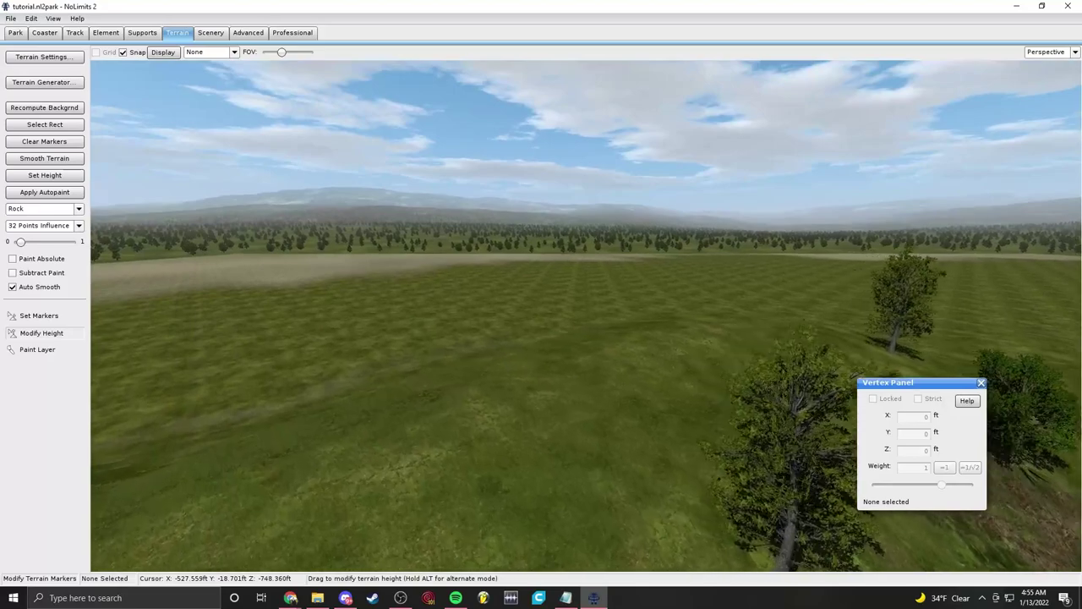
pyautogui.press('w')
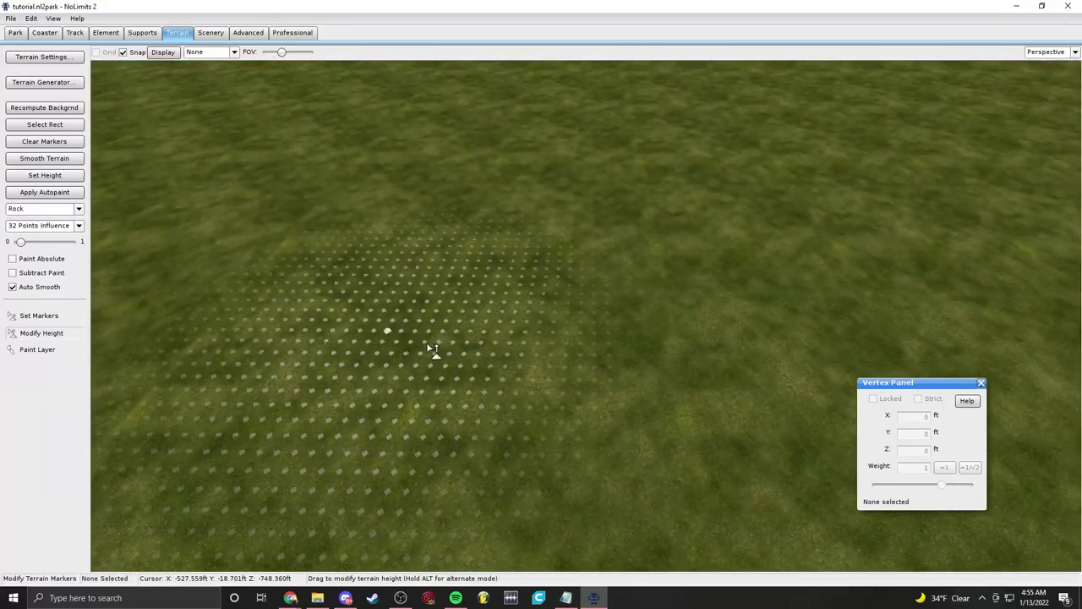
pyautogui.moveTo(628, 254); pyautogui.dragTo(668, 120)
pyautogui.moveTo(692, 301); pyautogui.dragTo(766, 209)
pyautogui.moveTo(874, 287); pyautogui.dragTo(934, 141)
pyautogui.moveTo(954, 326); pyautogui.dragTo(989, 217)
# Step: Raise more terrain points in front of and between the mounds to build them into one tall hill
pyautogui.moveTo(810, 313); pyautogui.dragTo(751, 313, button='right')
pyautogui.moveTo(505, 365); pyautogui.dragTo(499, 283)
pyautogui.moveTo(577, 429); pyautogui.dragTo(609, 347)
pyautogui.moveTo(807, 464); pyautogui.dragTo(812, 371)
pyautogui.moveTo(702, 279); pyautogui.dragTo(727, 304, button='right')
pyautogui.moveTo(695, 432)
pyautogui.mouseDown()
pyautogui.moveTo(707, 370)
pyautogui.moveTo(797, 268)
pyautogui.moveTo(640, 59)
pyautogui.mouseUp()
pyautogui.moveTo(538, 464)
pyautogui.mouseDown()
pyautogui.moveTo(597, 352)
pyautogui.moveTo(394, 445)
pyautogui.moveTo(229, 415)
pyautogui.moveTo(355, 311)
pyautogui.mouseUp()
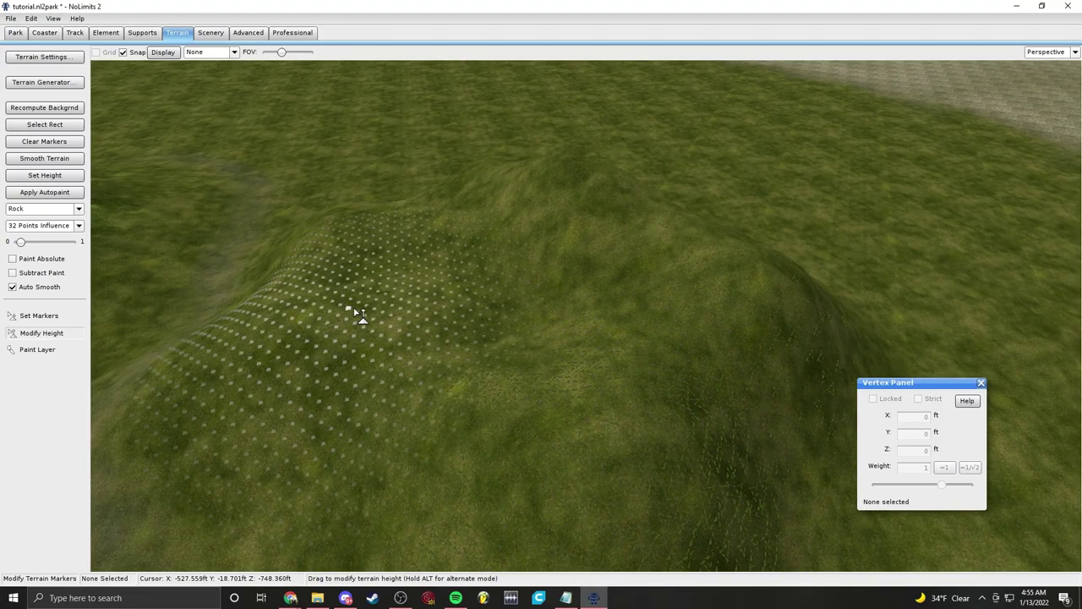
# Step: Fill the hollows across the hill's top and raise its lower side to broaden it
pyautogui.moveTo(521, 358); pyautogui.dragTo(476, 270)
pyautogui.moveTo(541, 291); pyautogui.dragTo(556, 229)
pyautogui.moveTo(736, 292)
pyautogui.mouseDown()
pyautogui.moveTo(760, 264)
pyautogui.moveTo(744, 389)
pyautogui.moveTo(403, 410)
pyautogui.mouseUp()
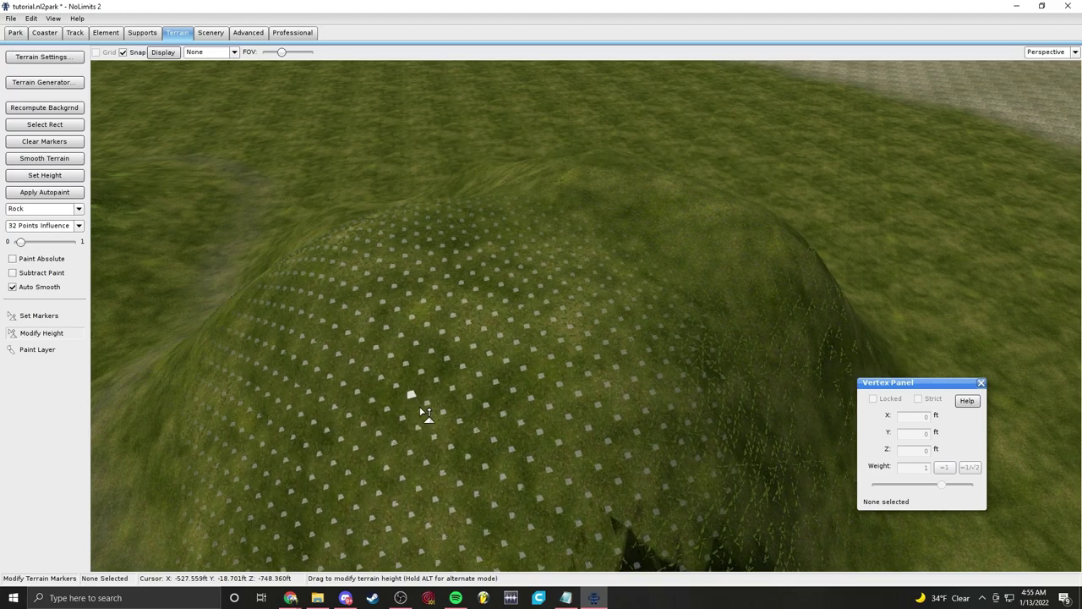
pyautogui.moveTo(418, 261); pyautogui.dragTo(580, 303, button='right')
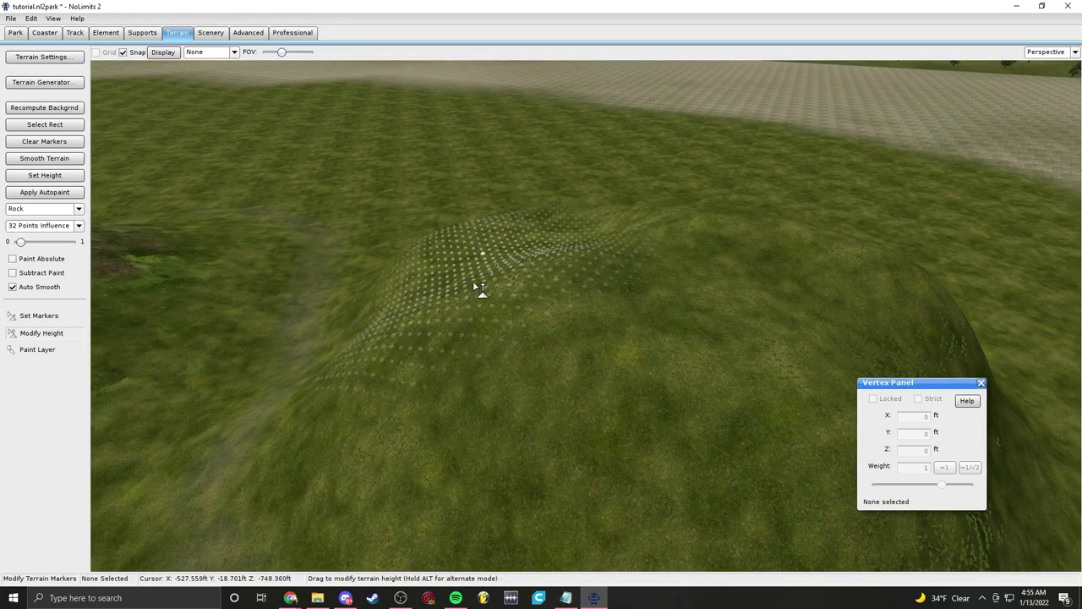
pyautogui.moveTo(333, 397); pyautogui.dragTo(292, 273)
pyautogui.moveTo(190, 398); pyautogui.dragTo(234, 280)
pyautogui.moveTo(291, 393); pyautogui.dragTo(269, 274)
# Step: Reshape the hill's front slope and lower the ground at its foot below water level to form a pond
pyautogui.moveTo(271, 310); pyautogui.dragTo(322, 354, button='right')
pyautogui.moveTo(621, 407); pyautogui.dragTo(590, 251, button='right')
pyautogui.moveTo(591, 251)
pyautogui.mouseDown()
pyautogui.moveTo(623, 406)
pyautogui.moveTo(285, 434)
pyautogui.moveTo(502, 486)
pyautogui.moveTo(678, 414)
pyautogui.mouseUp()
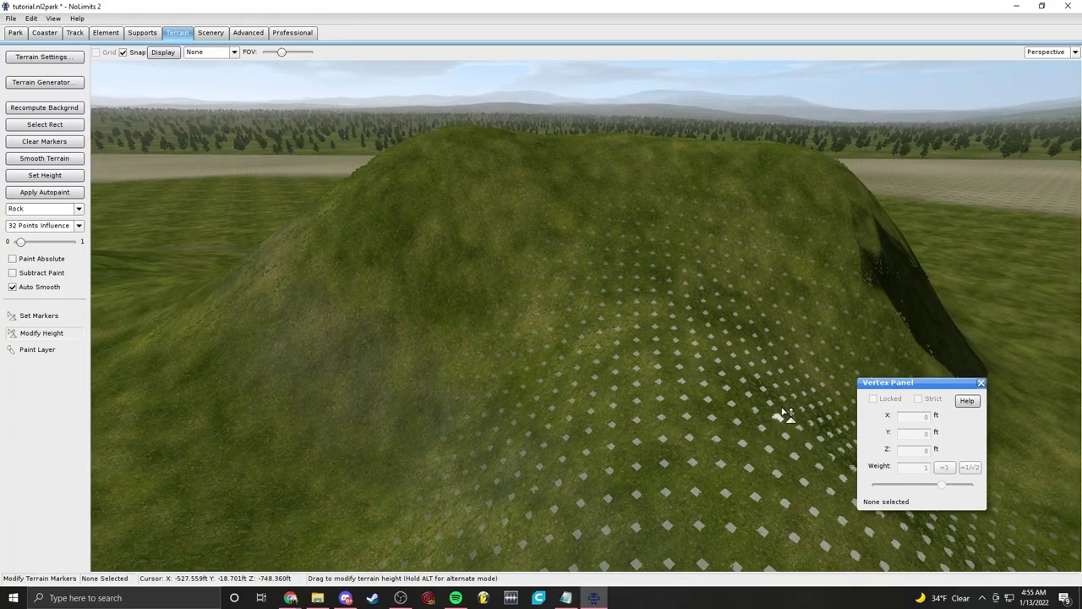
pyautogui.moveTo(597, 329)
pyautogui.mouseDown(button='right')
pyautogui.moveTo(584, 237)
pyautogui.moveTo(677, 271)
pyautogui.moveTo(701, 313)
pyautogui.moveTo(601, 342)
pyautogui.mouseUp(button='right')
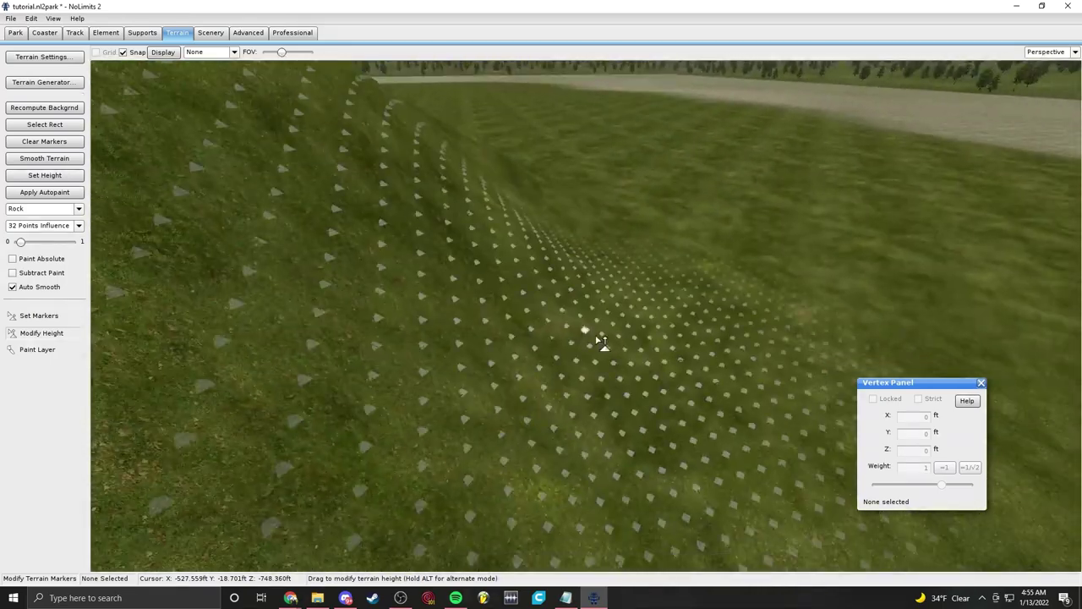
pyautogui.moveTo(604, 266)
pyautogui.mouseDown()
pyautogui.moveTo(512, 336)
pyautogui.moveTo(426, 381)
pyautogui.mouseUp()
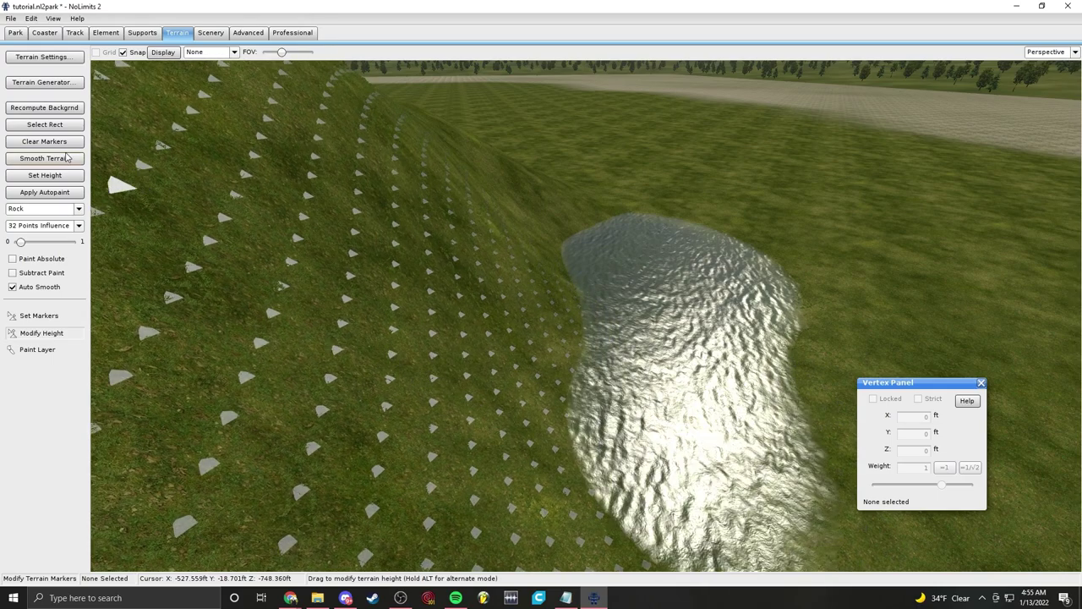
# Step: Set the terrain brush to 16 Points Influence and reshape the slope beside the water to widen the pond into the hill
pyautogui.click(60, 227)
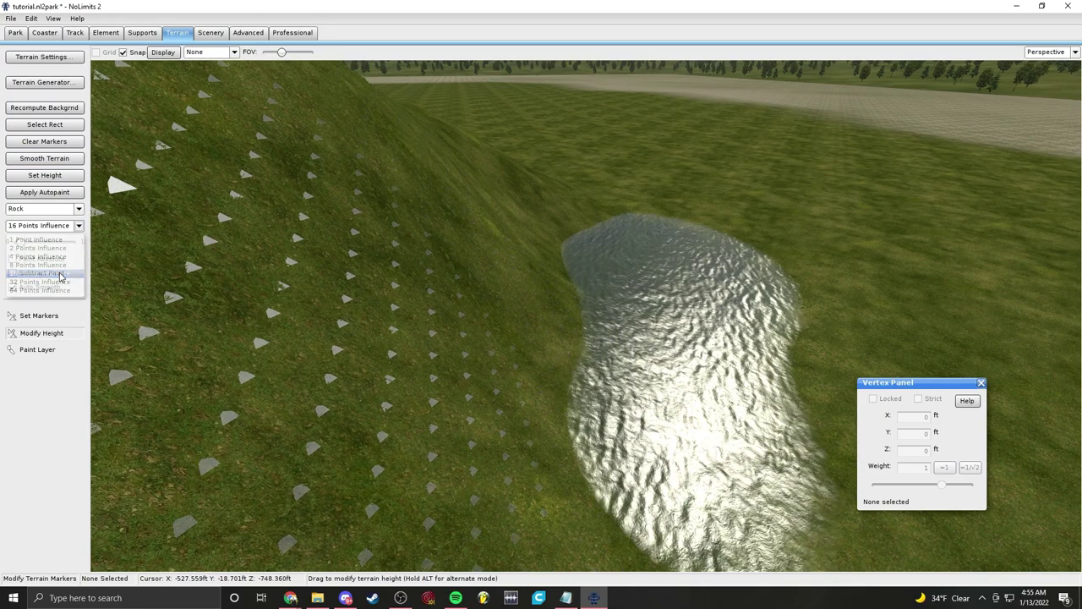
pyautogui.click(57, 273)
pyautogui.moveTo(446, 342)
pyautogui.mouseDown()
pyautogui.moveTo(483, 326)
pyautogui.moveTo(476, 263)
pyautogui.moveTo(498, 255)
pyautogui.moveTo(489, 318)
pyautogui.mouseUp()
pyautogui.moveTo(387, 372); pyautogui.dragTo(362, 417)
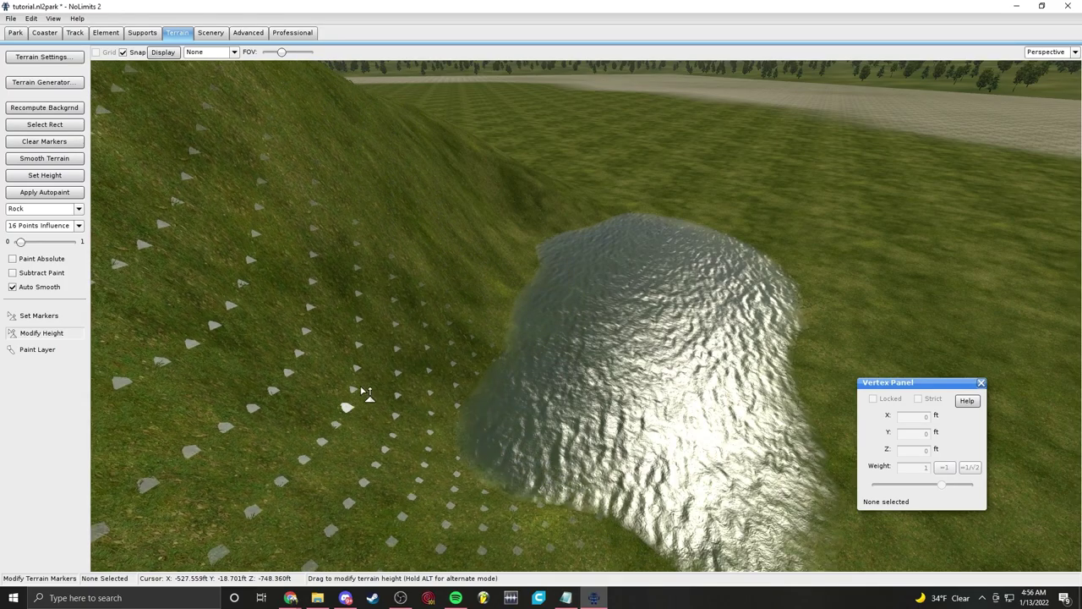
# Step: Examine the sculpted hill and its pond from several angles, along with the main coaster area
pyautogui.moveTo(415, 371); pyautogui.dragTo(422, 435, button='right')
pyautogui.moveTo(453, 513); pyautogui.dragTo(555, 481, button='right')
pyautogui.moveTo(560, 568)
pyautogui.mouseDown(button='right')
pyautogui.moveTo(571, 448)
pyautogui.moveTo(584, 499)
pyautogui.moveTo(668, 473)
pyautogui.moveTo(727, 482)
pyautogui.moveTo(710, 533)
pyautogui.moveTo(634, 564)
pyautogui.moveTo(612, 507)
pyautogui.moveTo(616, 478)
pyautogui.moveTo(613, 524)
pyautogui.moveTo(588, 545)
pyautogui.moveTo(575, 537)
pyautogui.moveTo(568, 478)
pyautogui.moveTo(588, 469)
pyautogui.moveTo(571, 457)
pyautogui.moveTo(549, 452)
pyautogui.moveTo(499, 486)
pyautogui.moveTo(475, 465)
pyautogui.mouseUp(button='right')
pyautogui.press('s')
pyautogui.moveTo(475, 397)
pyautogui.mouseDown(button='right')
pyautogui.moveTo(718, 390)
pyautogui.moveTo(595, 386)
pyautogui.mouseUp(button='right')
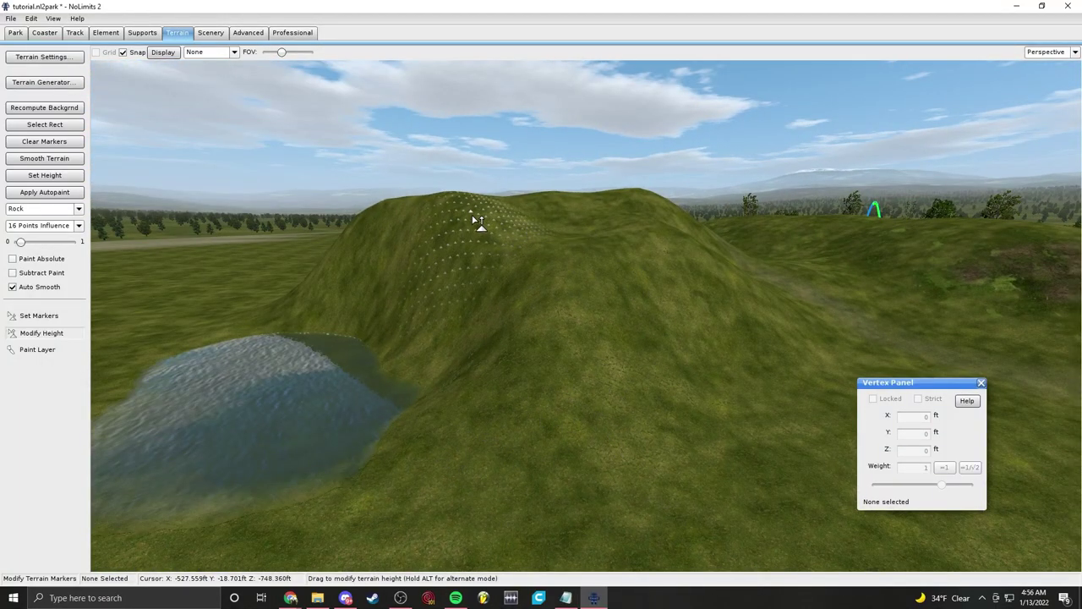
pyautogui.press('w')
pyautogui.moveTo(584, 315)
pyautogui.mouseDown(button='right')
pyautogui.moveTo(694, 248)
pyautogui.moveTo(824, 259)
pyautogui.moveTo(750, 276)
pyautogui.moveTo(724, 232)
pyautogui.moveTo(462, 267)
pyautogui.moveTo(338, 414)
pyautogui.moveTo(695, 348)
pyautogui.mouseUp(button='right')
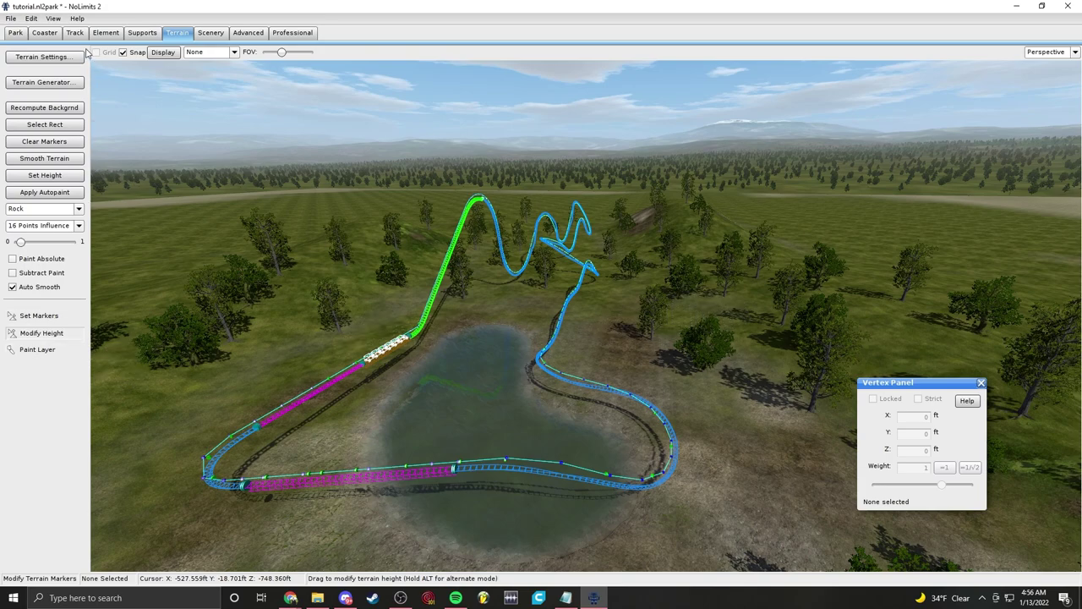
# Step: Save the park with the newly sculpted hill and pond
pyautogui.click(13, 20)
pyautogui.click(17, 64)
pyautogui.scroll(-5, 410, 146)
pyautogui.moveTo(410, 146); pyautogui.dragTo(426, 359, button='right')
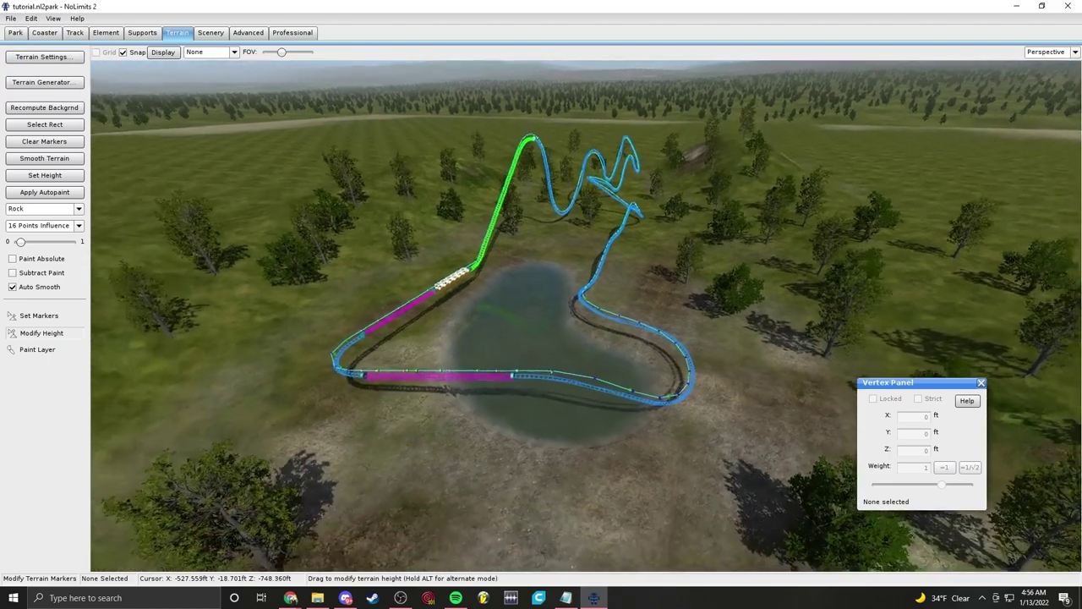
pyautogui.moveTo(429, 169); pyautogui.dragTo(442, 156, button='right')
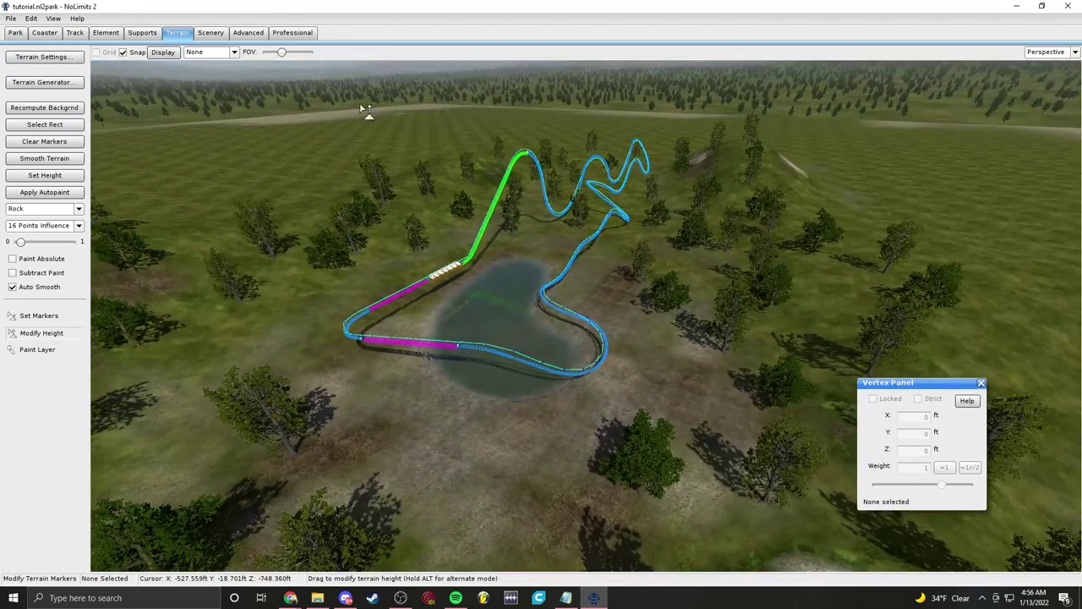
# Step: Switch to scenery object selection and examine the track, trees and central pond from several angles
pyautogui.click(204, 37)
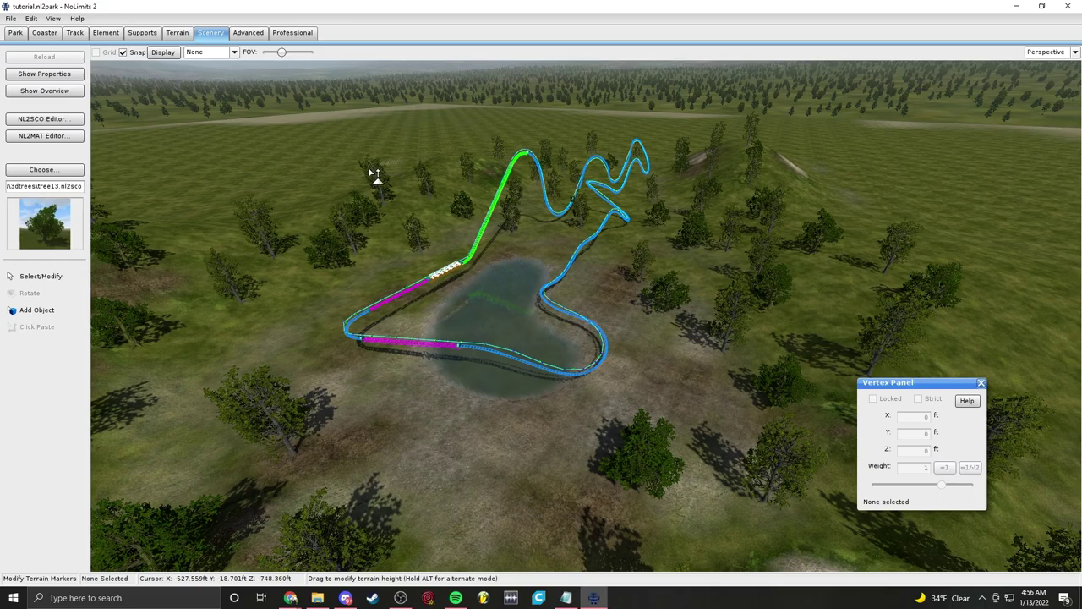
pyautogui.click(82, 280)
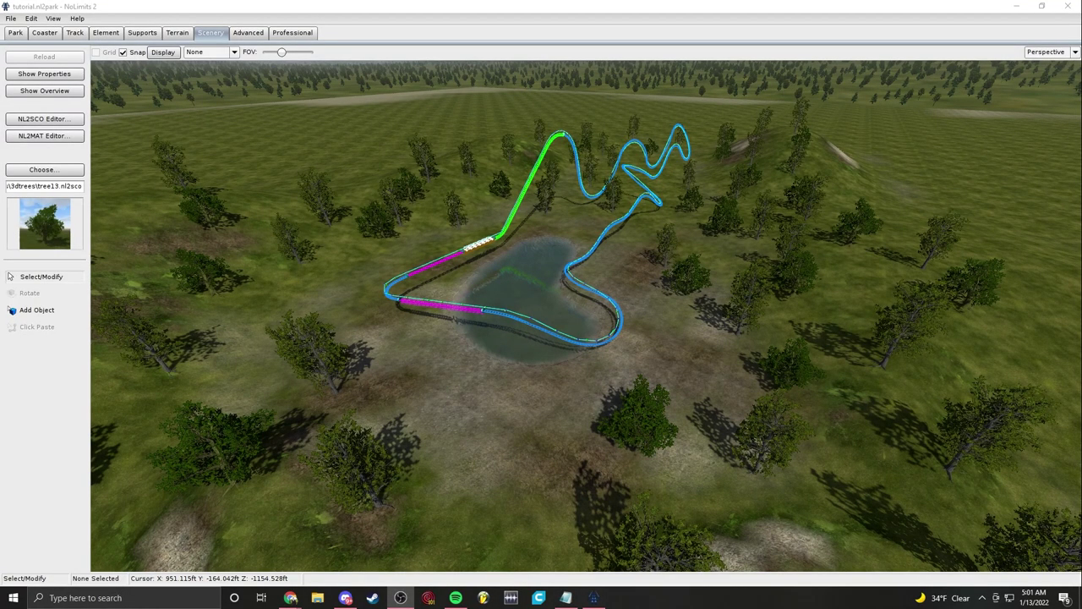
pyautogui.press('w')
pyautogui.moveTo(616, 398); pyautogui.dragTo(607, 324, button='right')
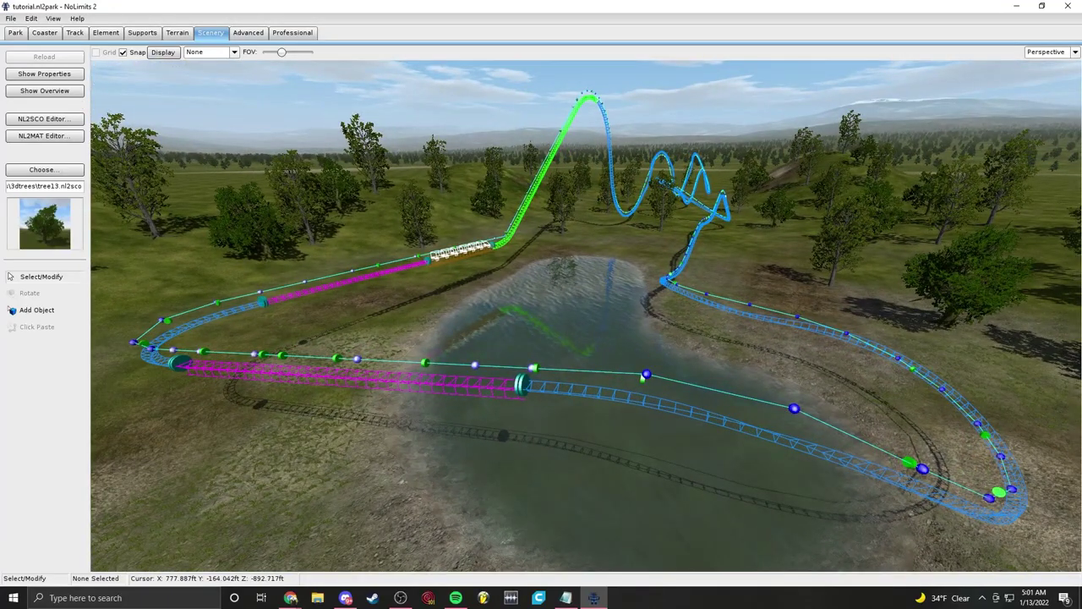
pyautogui.hotkey('alt', 'Tab')
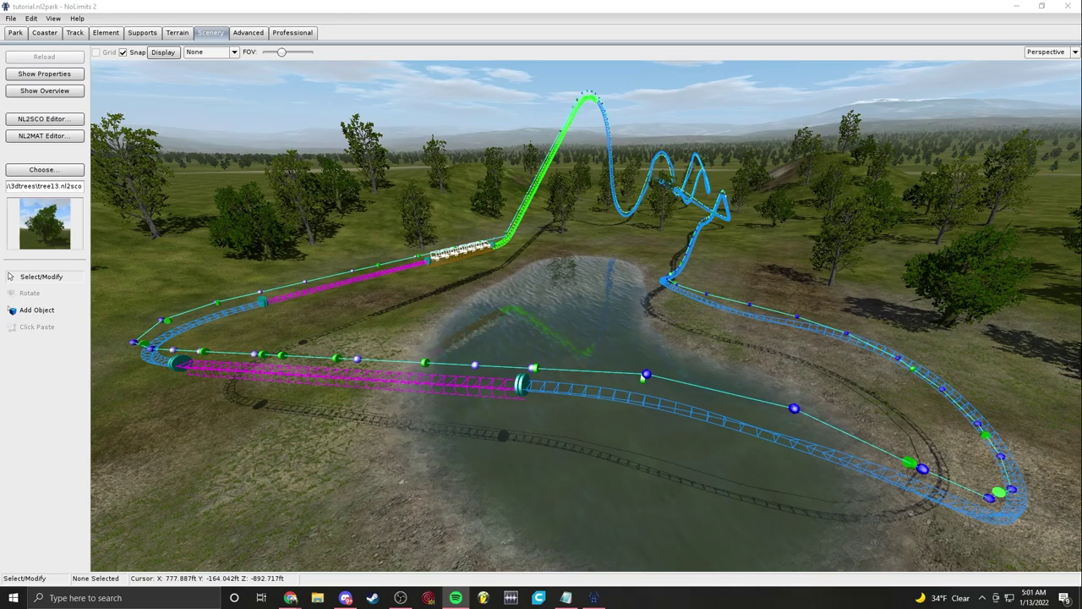
pyautogui.press('w')
pyautogui.moveTo(496, 478); pyautogui.dragTo(93, 466, button='right')
pyautogui.press('s')
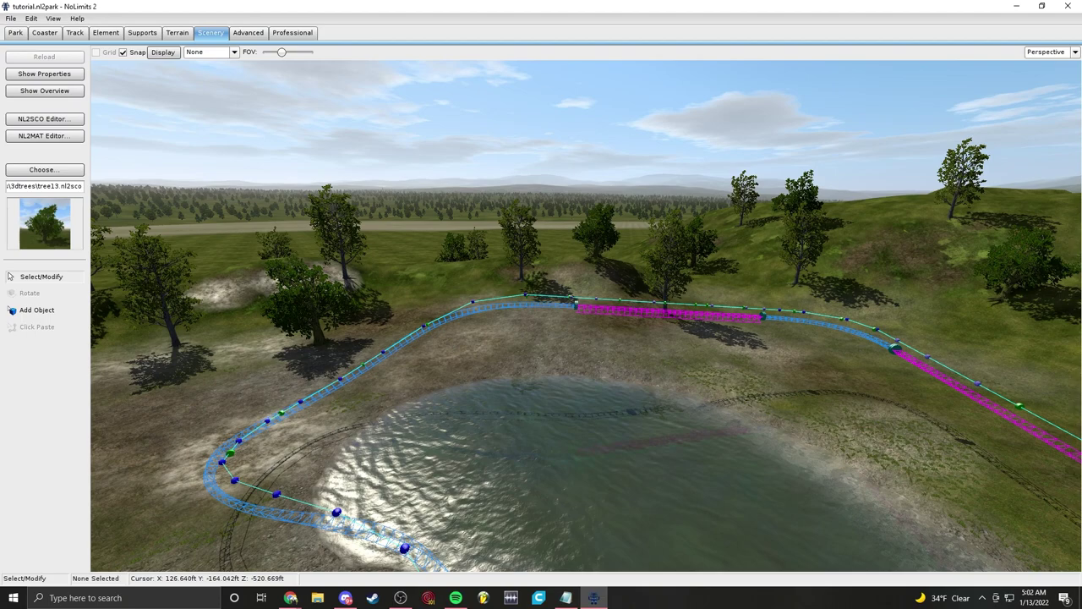
pyautogui.moveTo(541, 338); pyautogui.dragTo(526, 355, button='right')
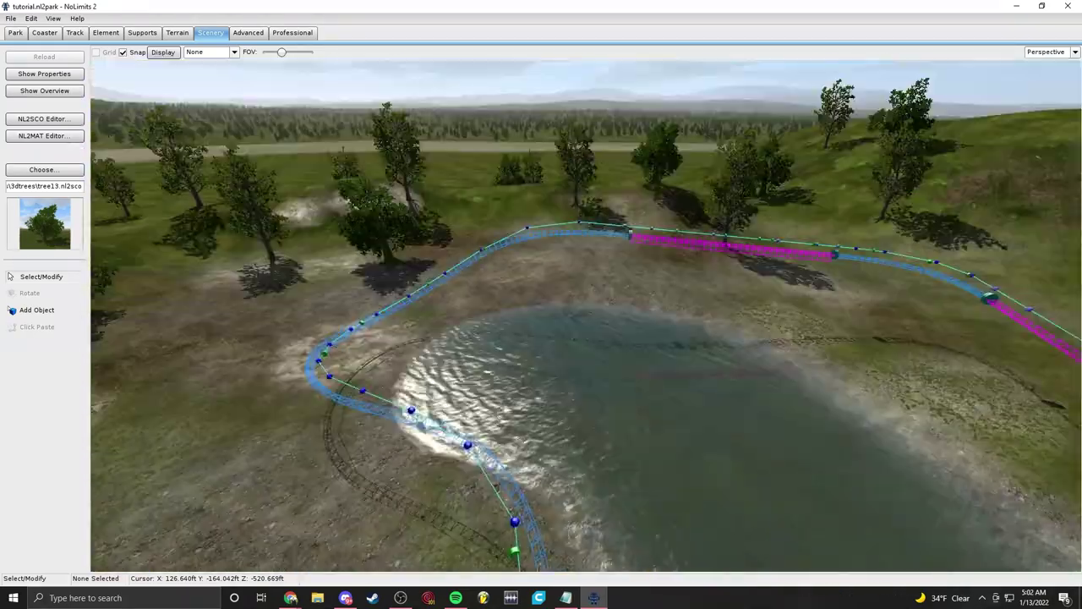
pyautogui.moveTo(541, 474); pyautogui.dragTo(711, 457, button='right')
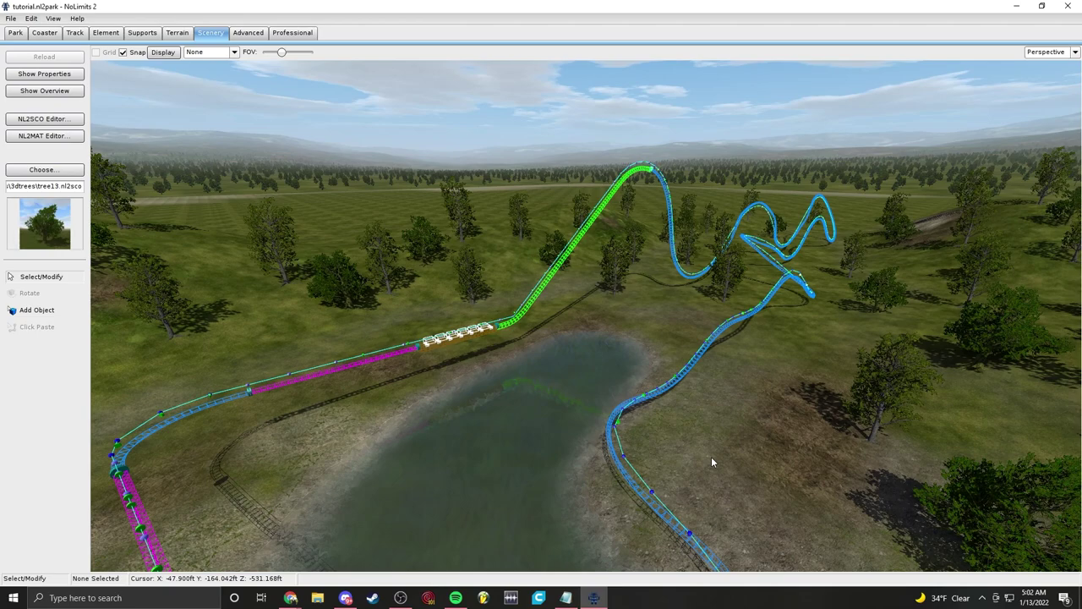
pyautogui.moveTo(715, 432); pyautogui.dragTo(718, 398, button='right')
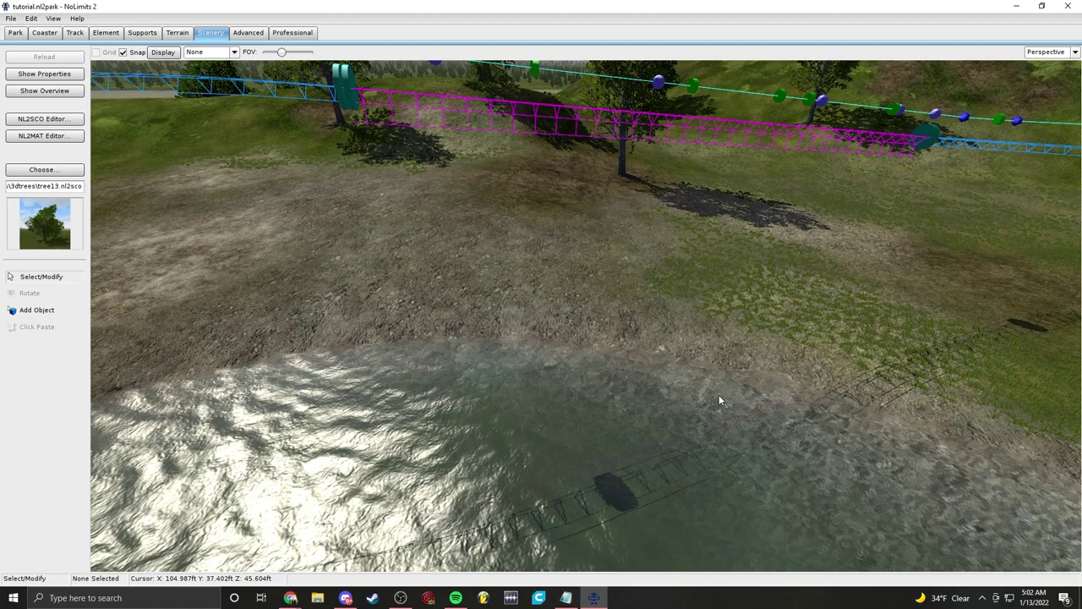
pyautogui.moveTo(931, 240); pyautogui.dragTo(896, 203, button='right')
pyautogui.moveTo(768, 369); pyautogui.dragTo(771, 370, button='right')
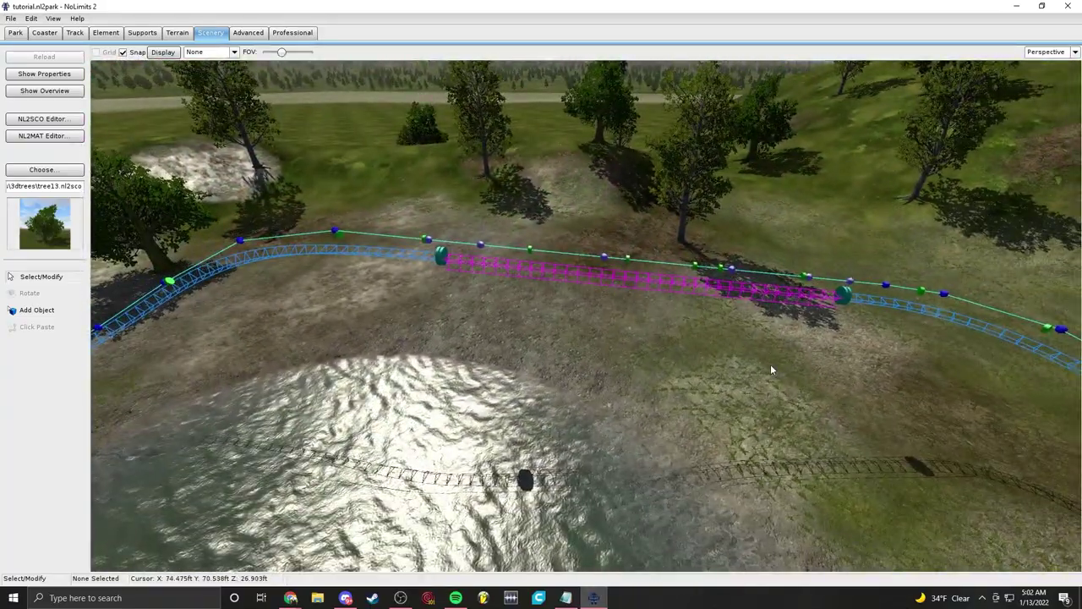
pyautogui.moveTo(725, 429)
pyautogui.mouseDown(button='right')
pyautogui.moveTo(753, 405)
pyautogui.moveTo(725, 429)
pyautogui.mouseUp(button='right')
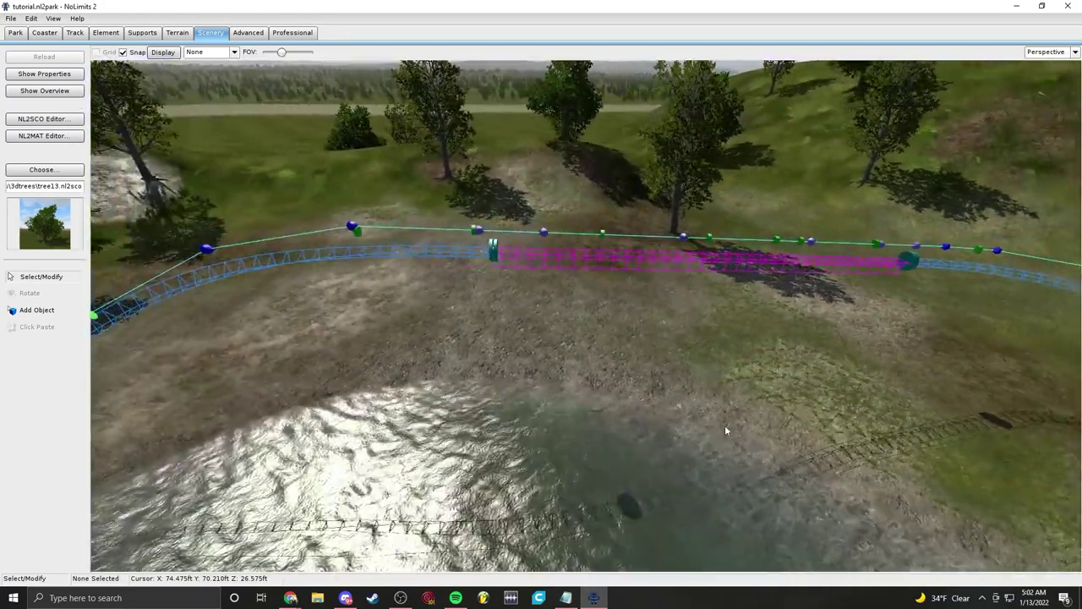
# Step: Choose the Track Default Single support prefab from the prefab library
pyautogui.click(142, 33)
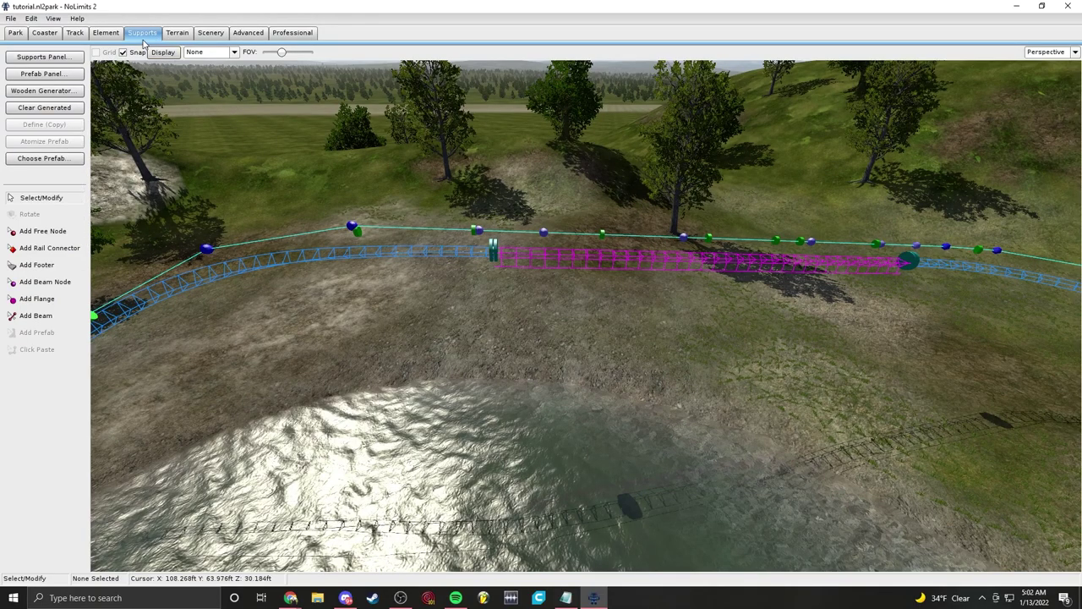
pyautogui.click(54, 161)
pyautogui.scroll(-3, 604, 309)
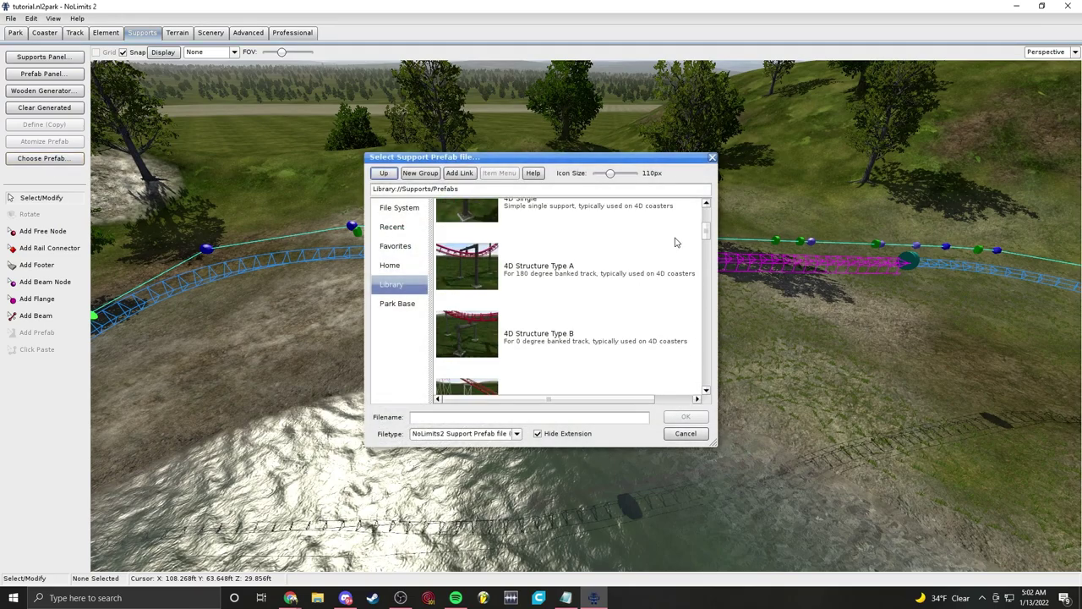
pyautogui.click(701, 238)
pyautogui.moveTo(707, 237); pyautogui.dragTo(706, 370)
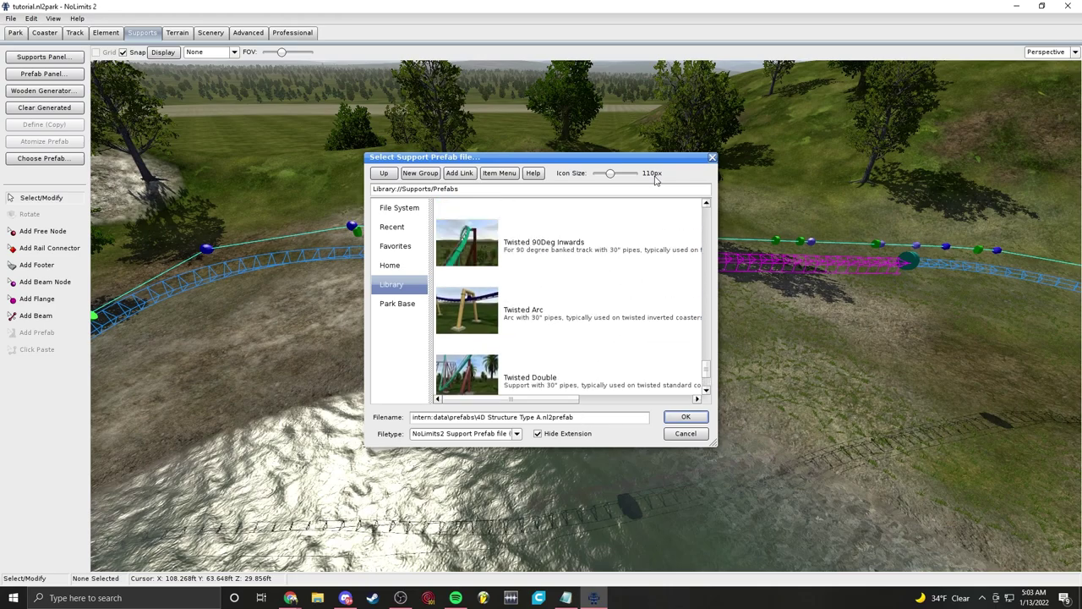
pyautogui.scroll(6, 644, 342)
pyautogui.scroll(1, 645, 336)
pyautogui.scroll(-2, 643, 334)
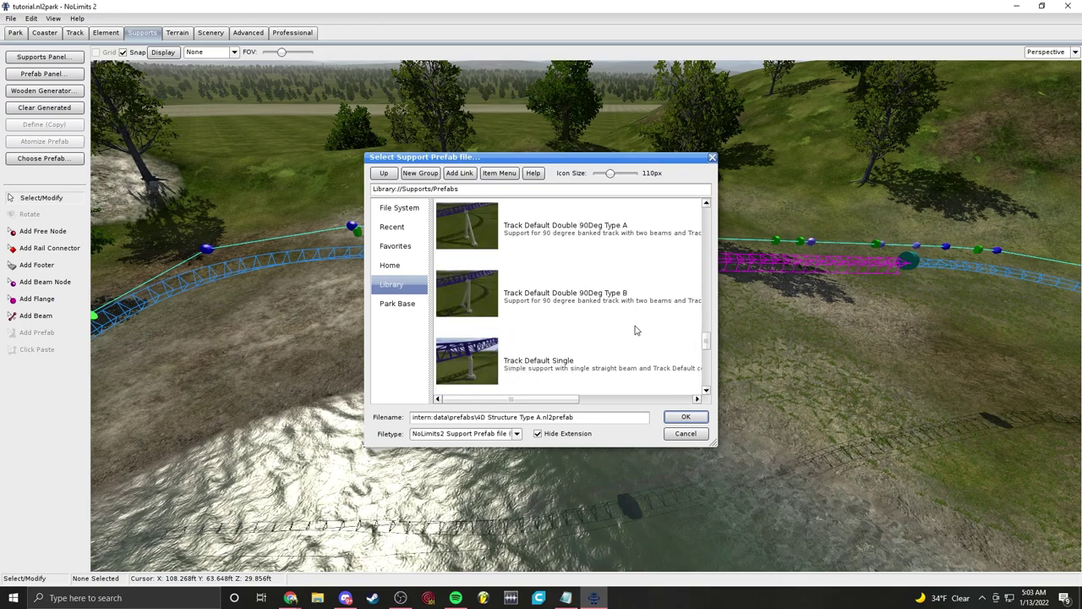
pyautogui.scroll(-1, 636, 329)
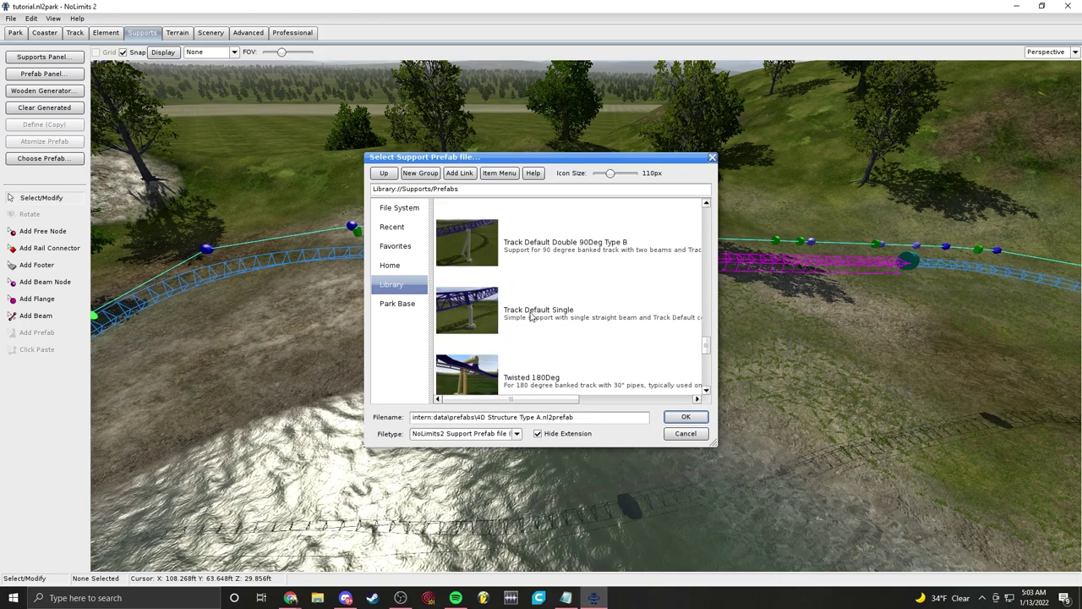
pyautogui.doubleClick(528, 313)
# Step: Place three Track Default Single supports along the straight magenta track section beside the pond, and select the middle one
pyautogui.press('w')
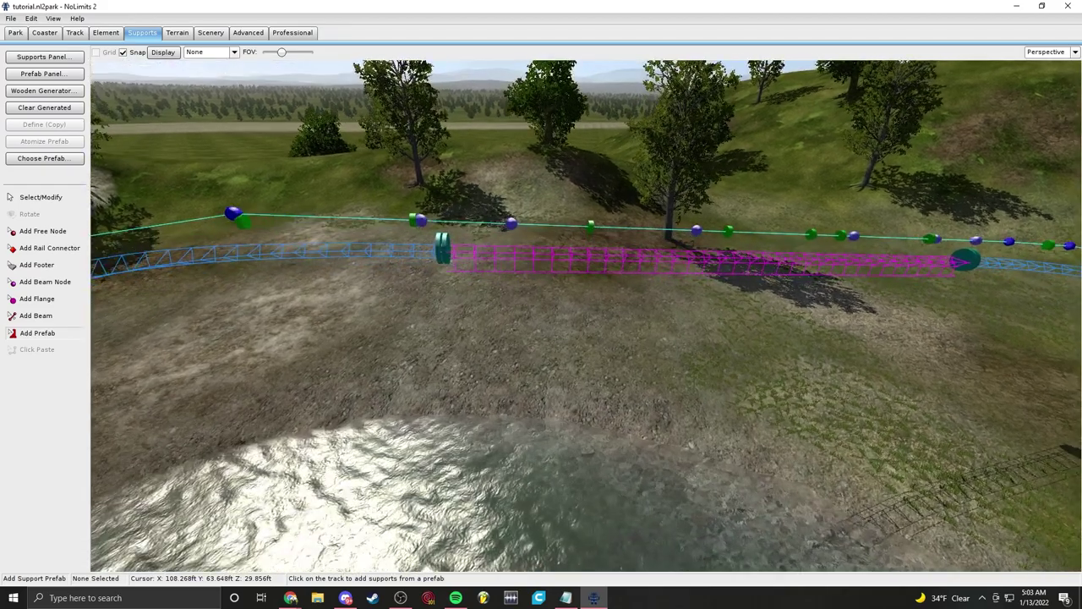
pyautogui.press('s')
pyautogui.press('d')
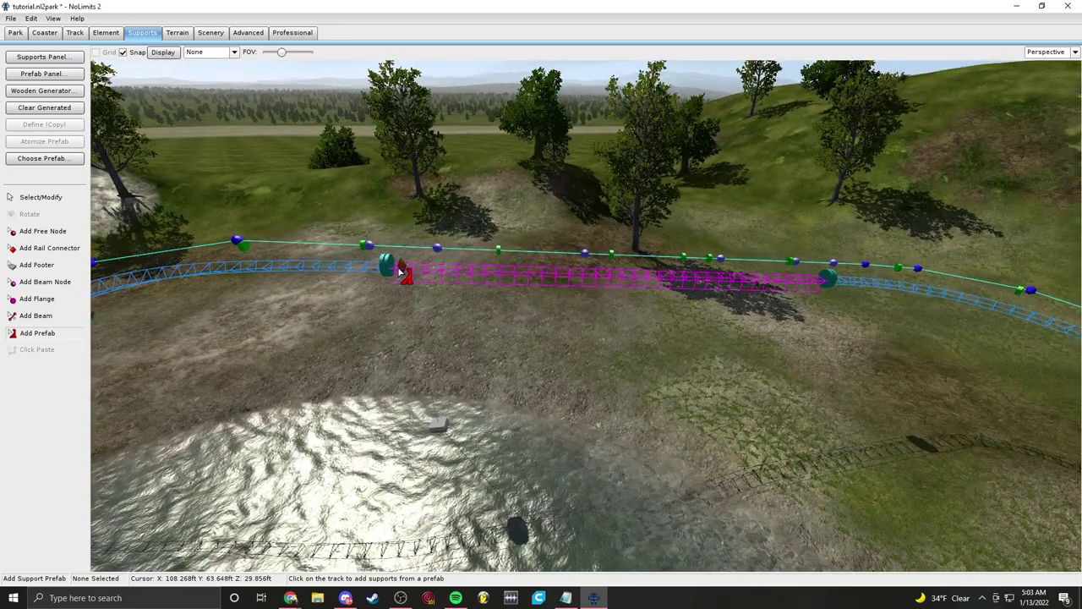
pyautogui.press('d')
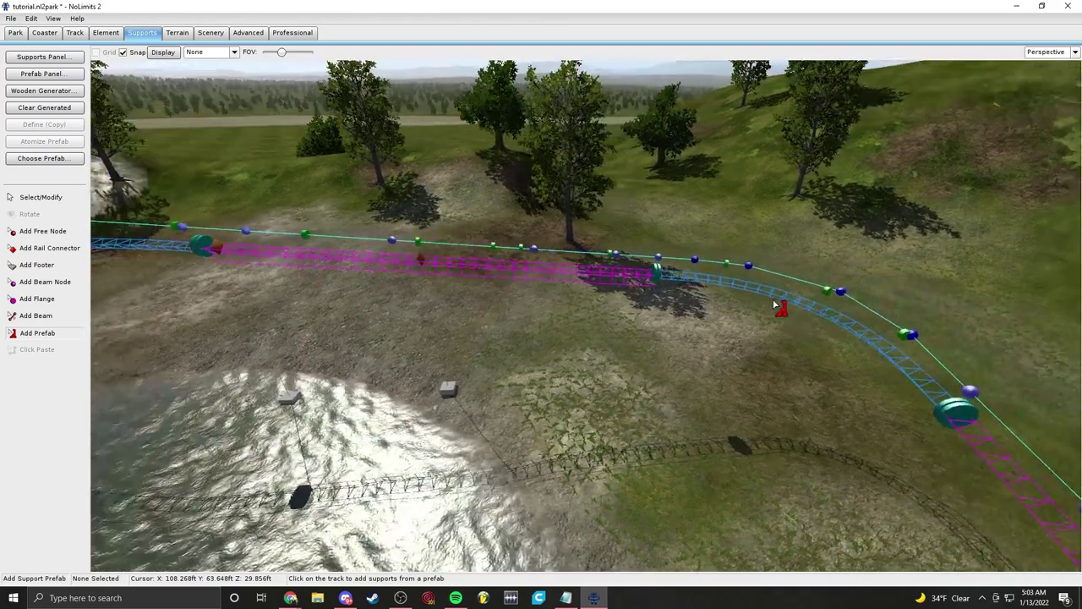
pyautogui.click(61, 200)
pyautogui.press('s')
pyautogui.press('a')
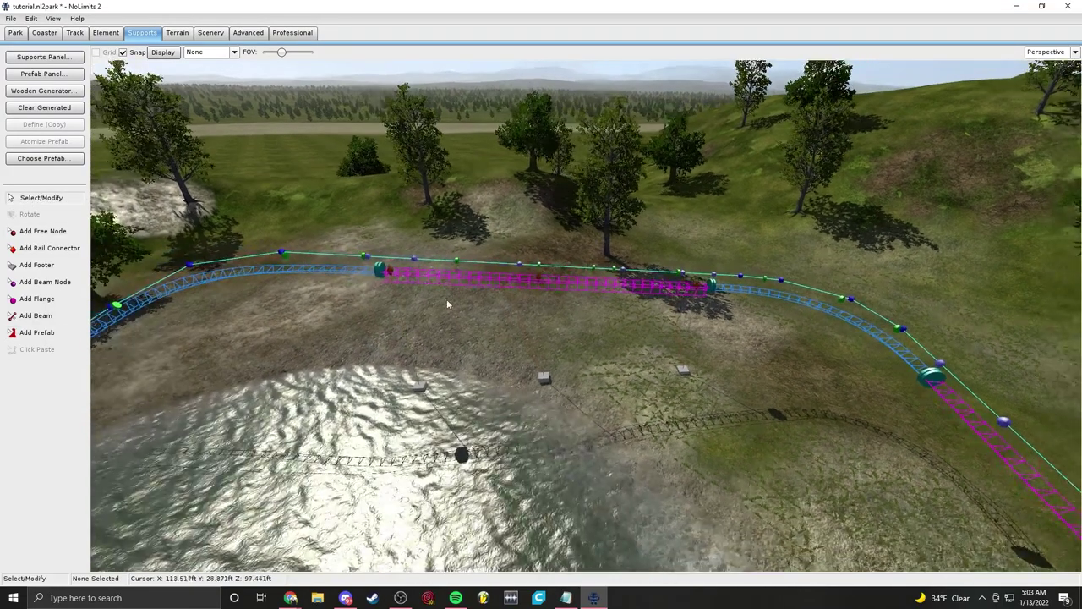
pyautogui.click(545, 379)
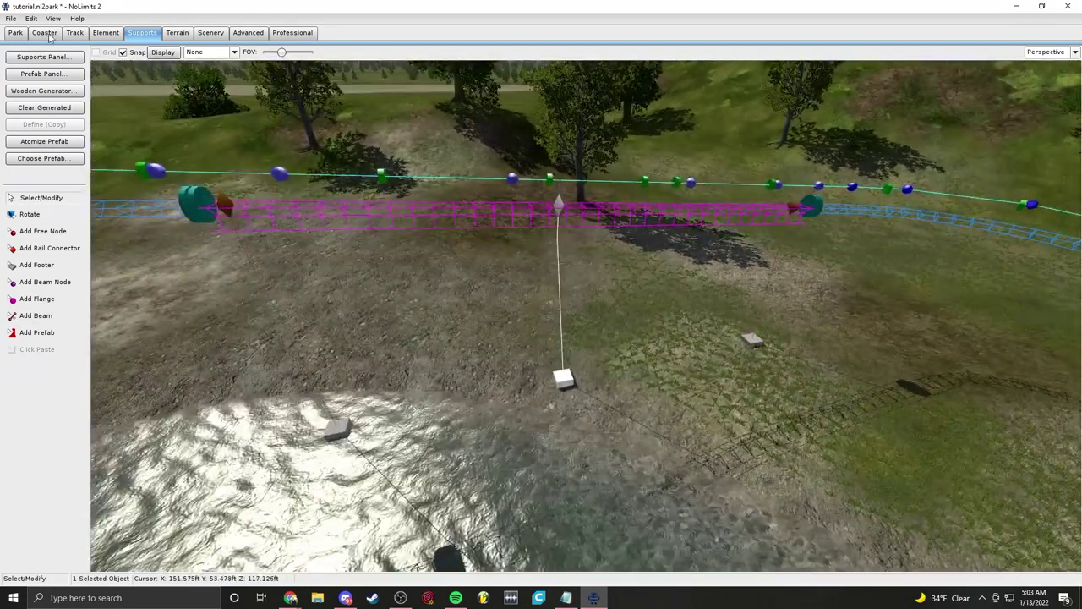
# Step: Freeze the coaster and inspect the rendered supports under the straight section
pyautogui.click(45, 32)
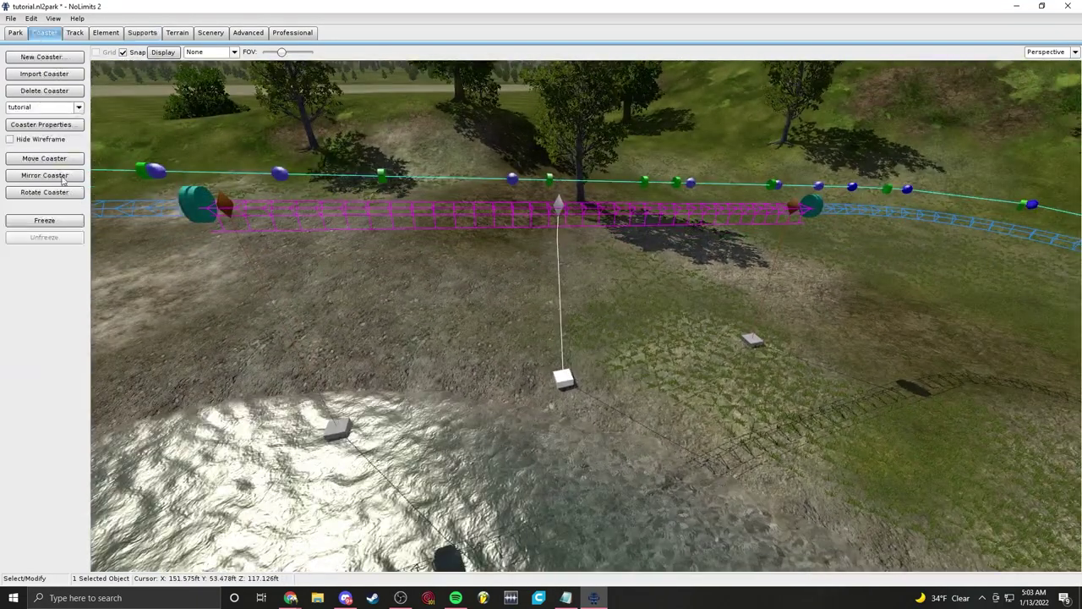
pyautogui.click(45, 221)
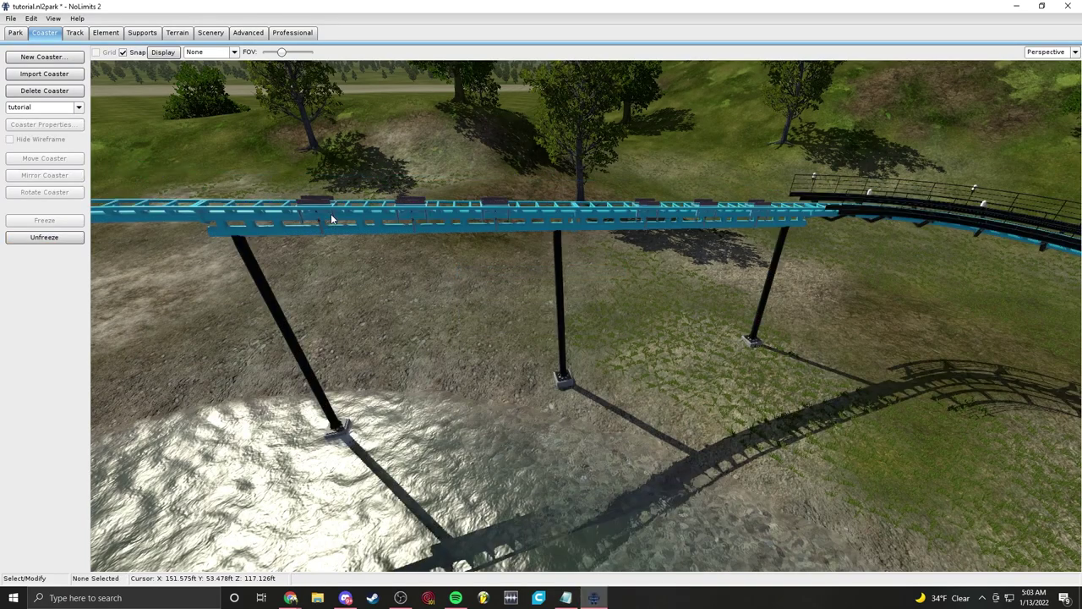
pyautogui.moveTo(618, 370); pyautogui.dragTo(641, 361, button='right')
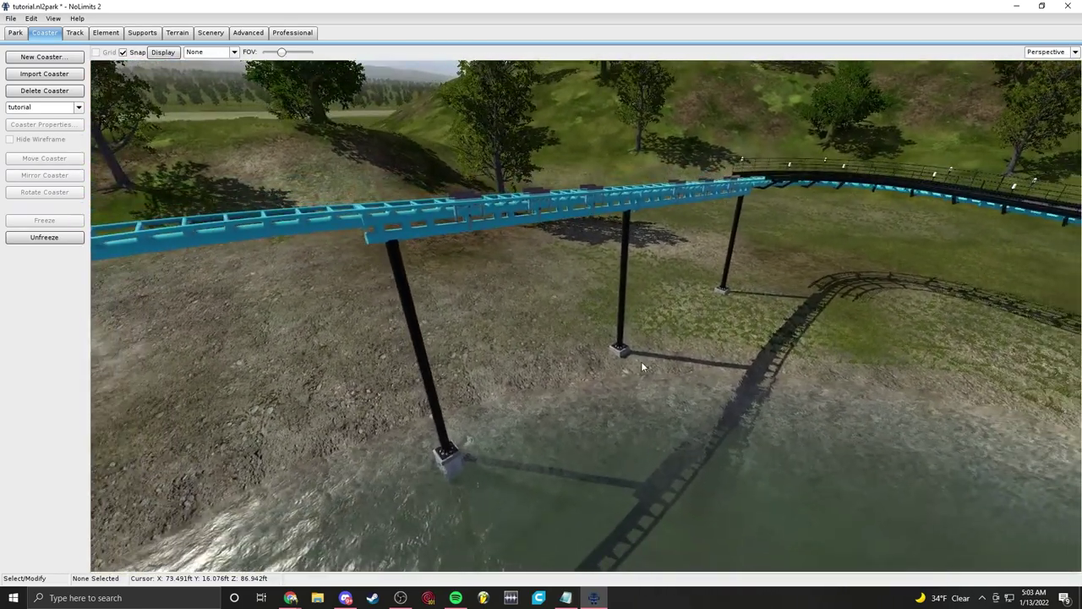
# Step: Unfreeze the coaster and set the pipe size of all three supports on the straight section to 30"
pyautogui.click(55, 240)
pyautogui.click(409, 312)
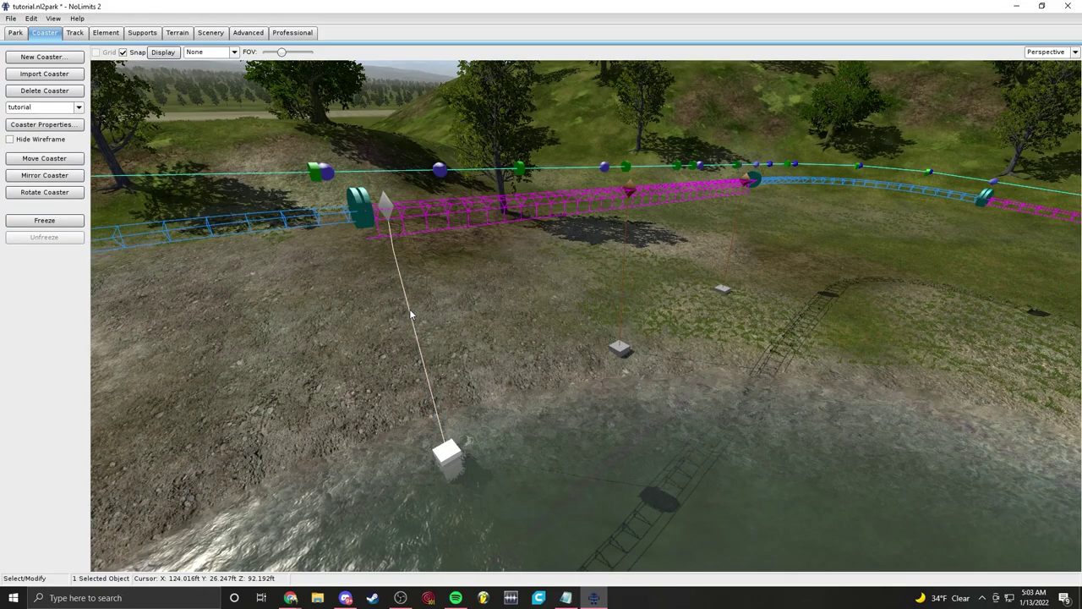
pyautogui.doubleClick(411, 315)
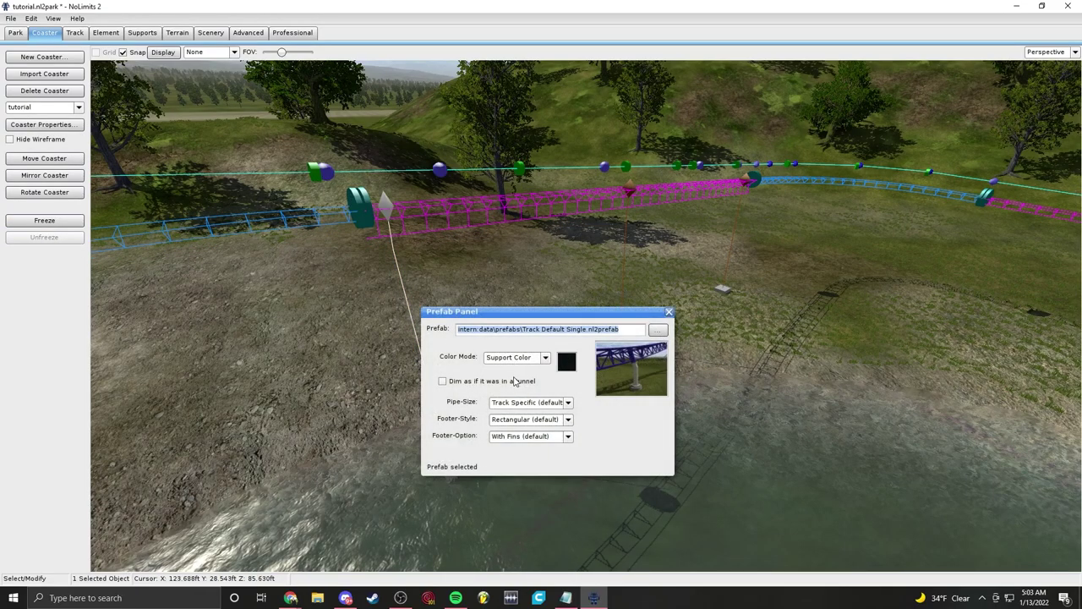
pyautogui.click(527, 404)
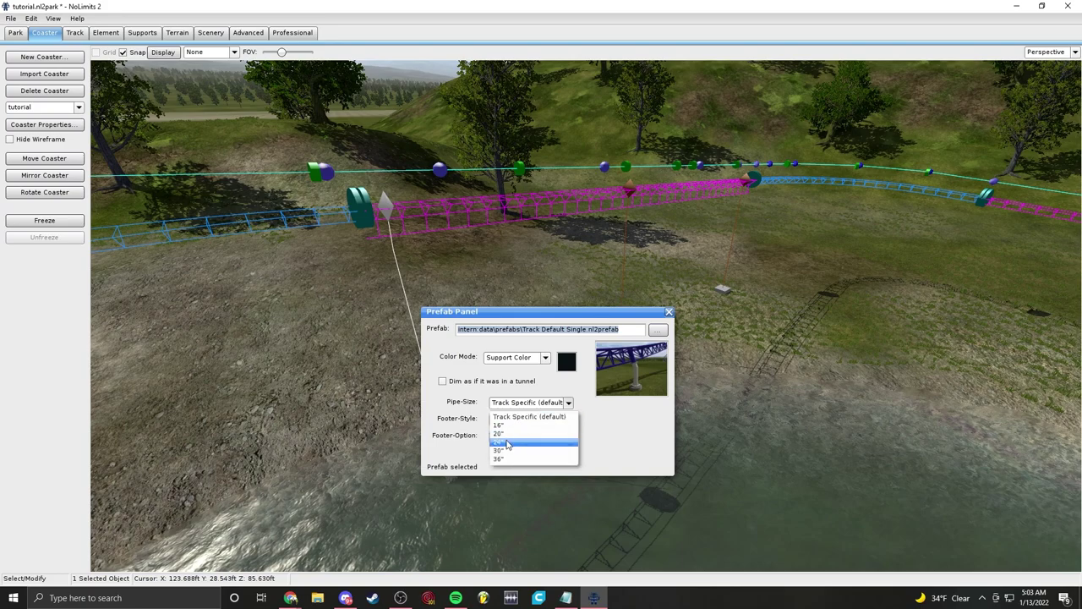
pyautogui.click(501, 449)
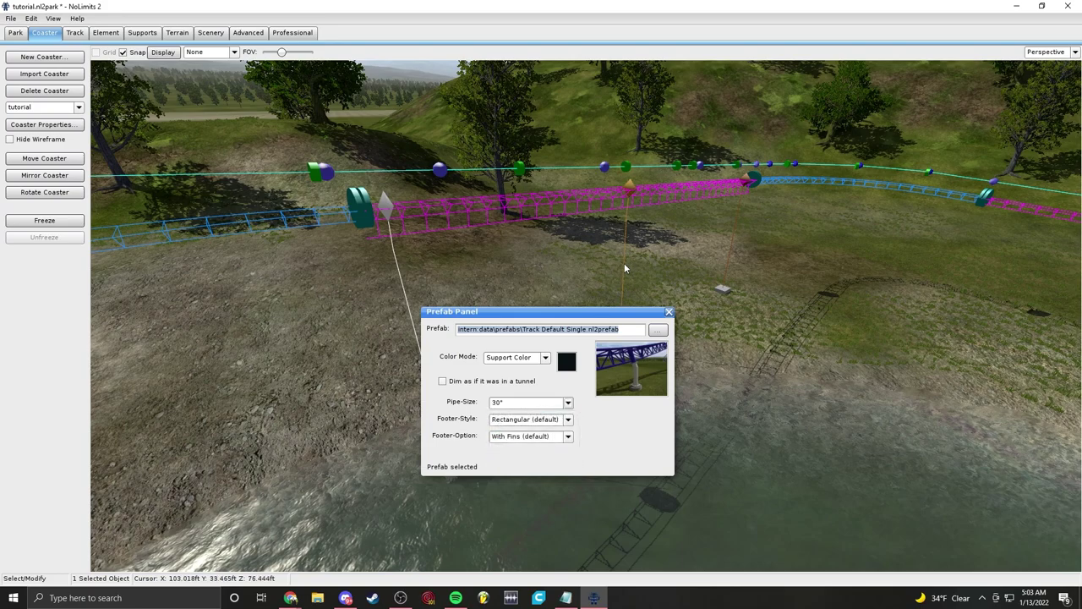
pyautogui.click(535, 405)
pyautogui.click(542, 413)
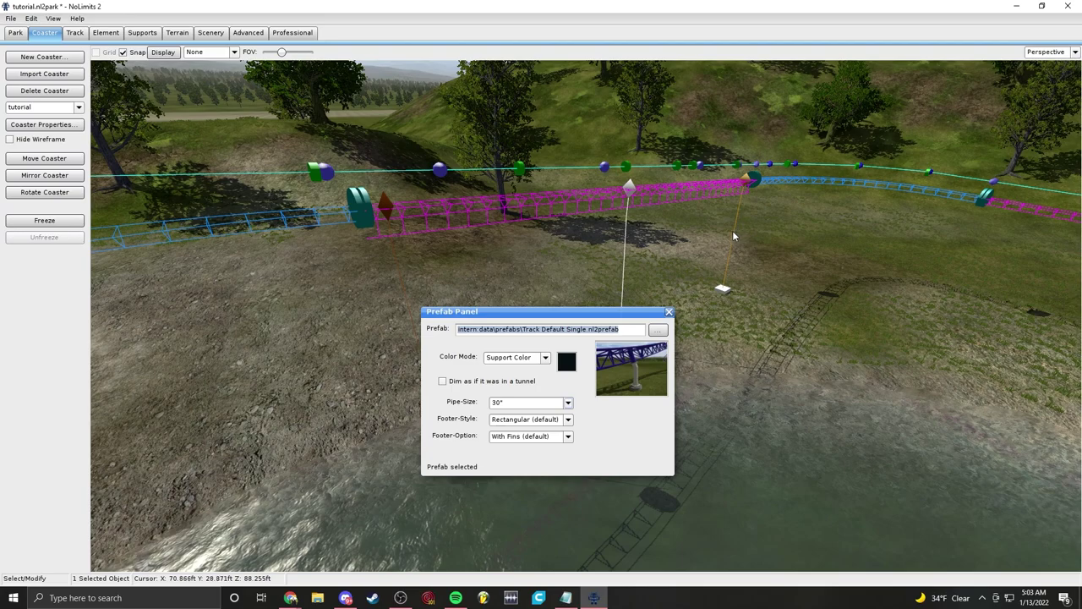
pyautogui.click(542, 404)
pyautogui.click(510, 453)
pyautogui.click(668, 313)
# Step: Freeze the coaster again and check how the 30" support pipes look
pyautogui.click(54, 219)
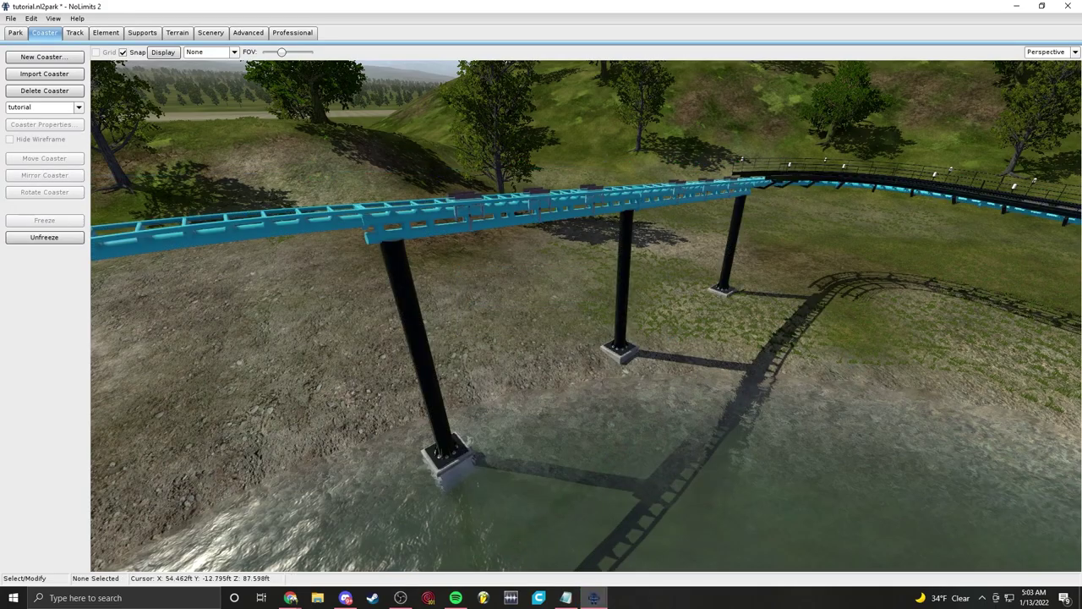
pyautogui.scroll(2, 542, 339)
pyautogui.press('s')
pyautogui.press('w')
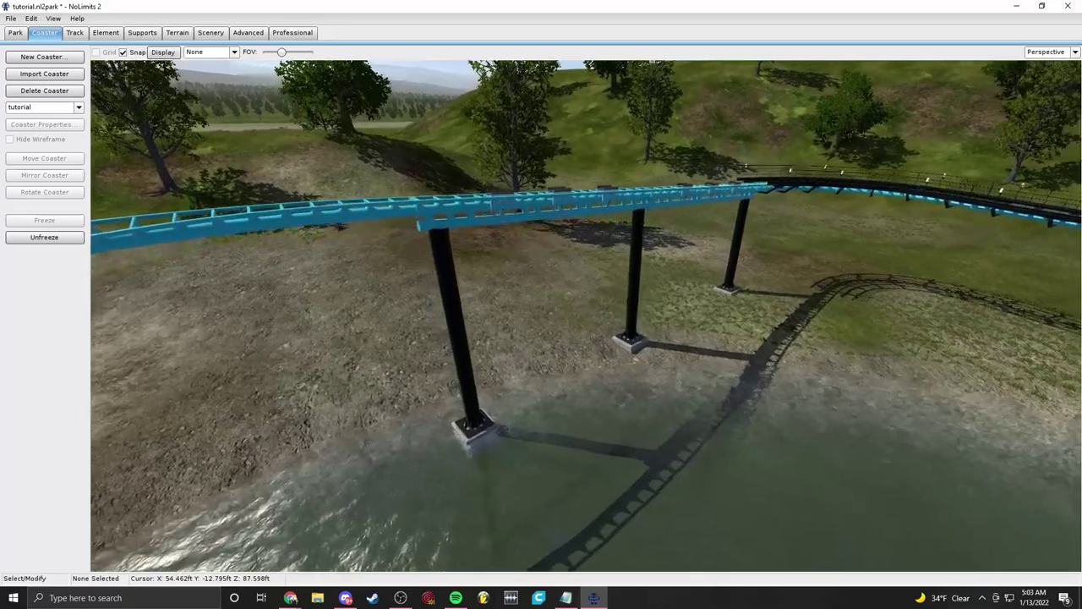
# Step: Unfreeze the coaster and set the pipe size of the support standing in the pond to 24"
pyautogui.click(80, 238)
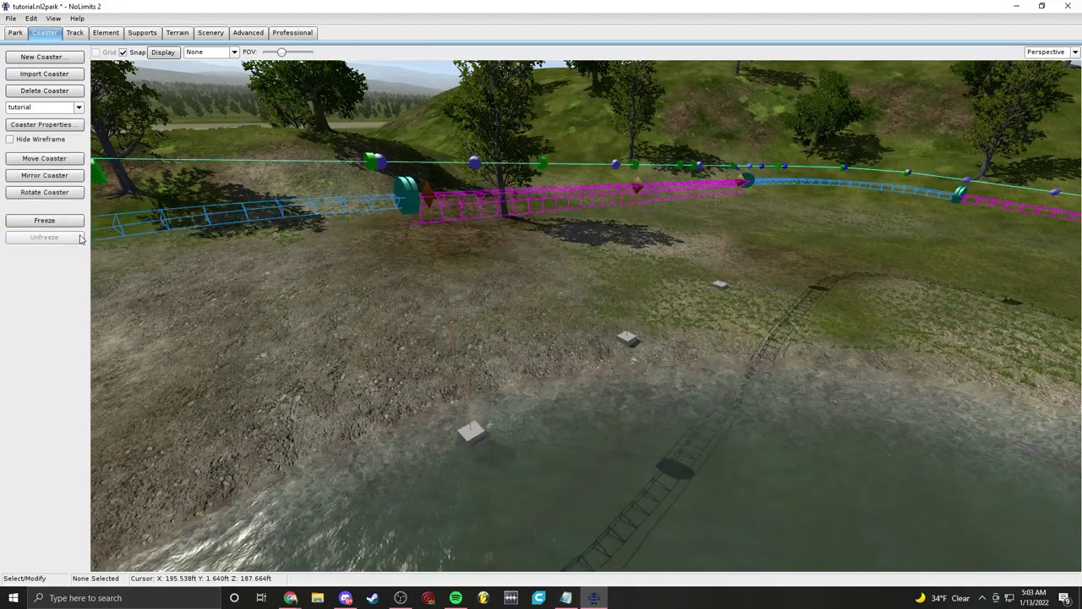
pyautogui.doubleClick(443, 310)
pyautogui.click(526, 402)
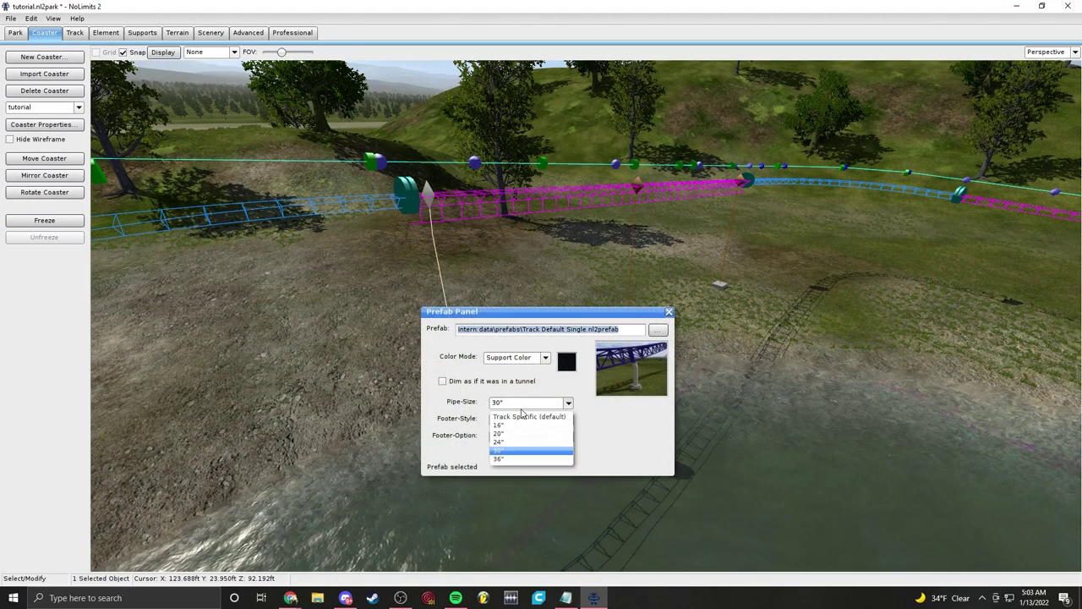
pyautogui.click(503, 441)
# Step: Freeze the coaster, close the prefab settings and compare the 24" support with the two 30" ones
pyautogui.click(44, 220)
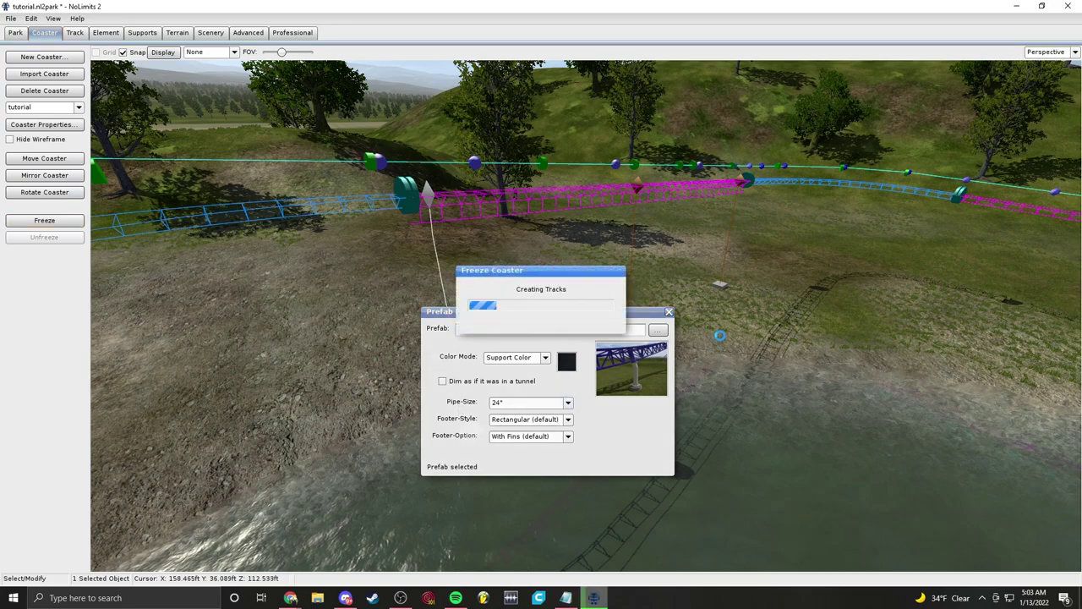
pyautogui.click(669, 311)
pyautogui.moveTo(671, 313); pyautogui.dragTo(609, 325, button='right')
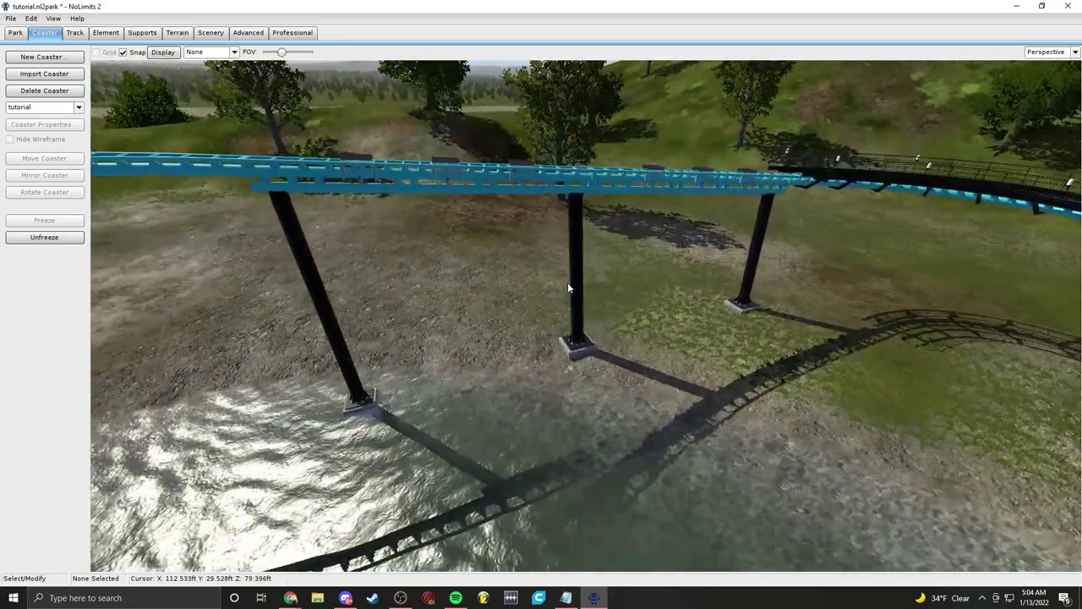
# Step: Unfreeze the coaster, set the pipe size of the other two straight-section supports to 24", and close the prefab settings
pyautogui.click(44, 237)
pyautogui.click(306, 255)
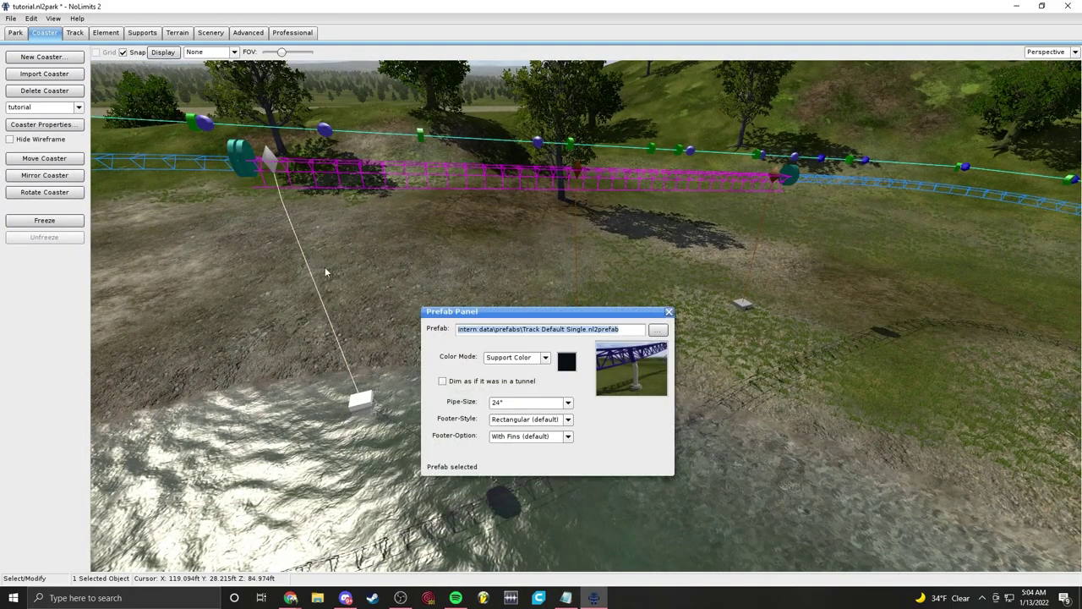
pyautogui.click(576, 267)
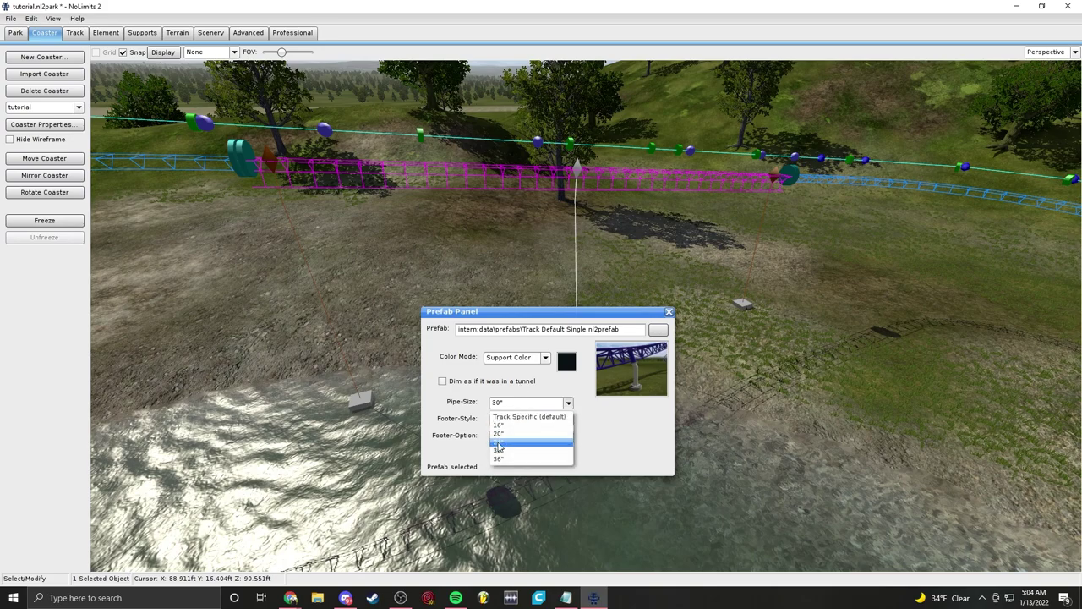
pyautogui.click(754, 231)
pyautogui.click(760, 235)
pyautogui.click(521, 404)
pyautogui.click(551, 421)
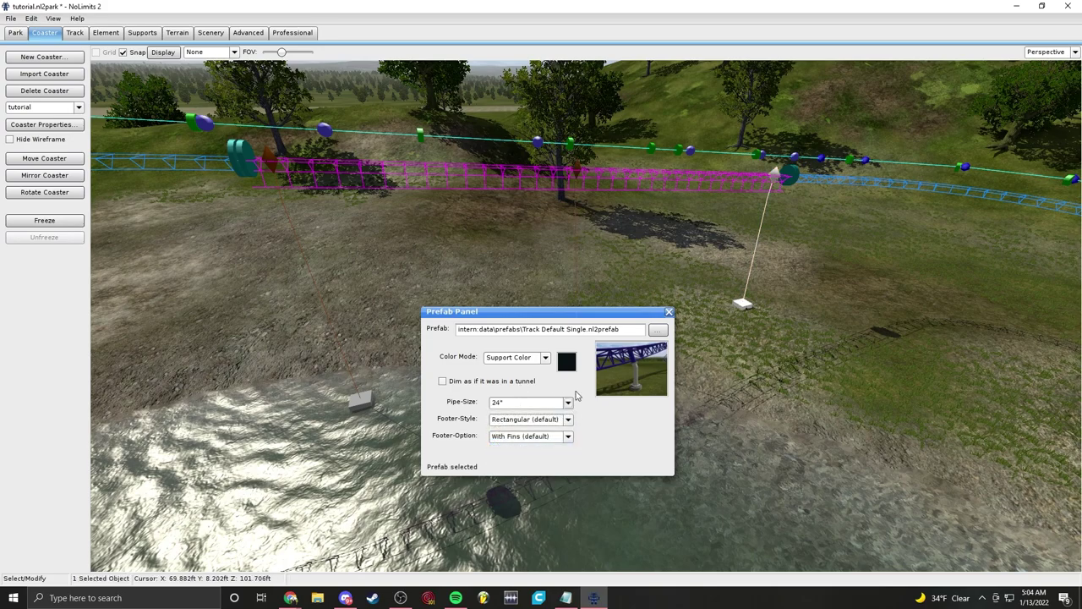
pyautogui.click(668, 314)
# Step: Save the park
pyautogui.moveTo(671, 316); pyautogui.dragTo(446, 274, button='middle')
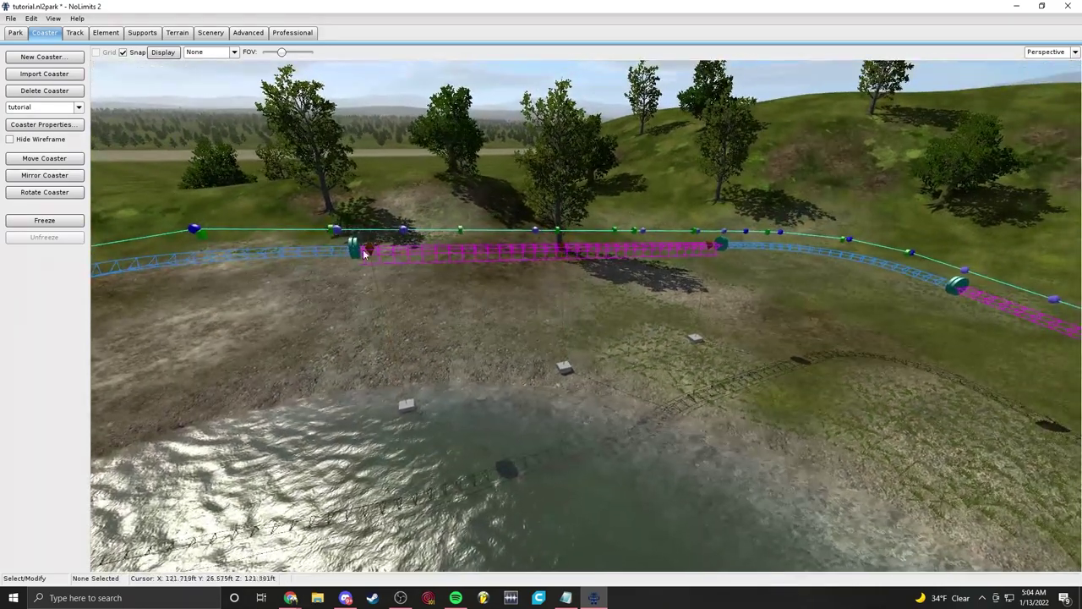
pyautogui.click(11, 18)
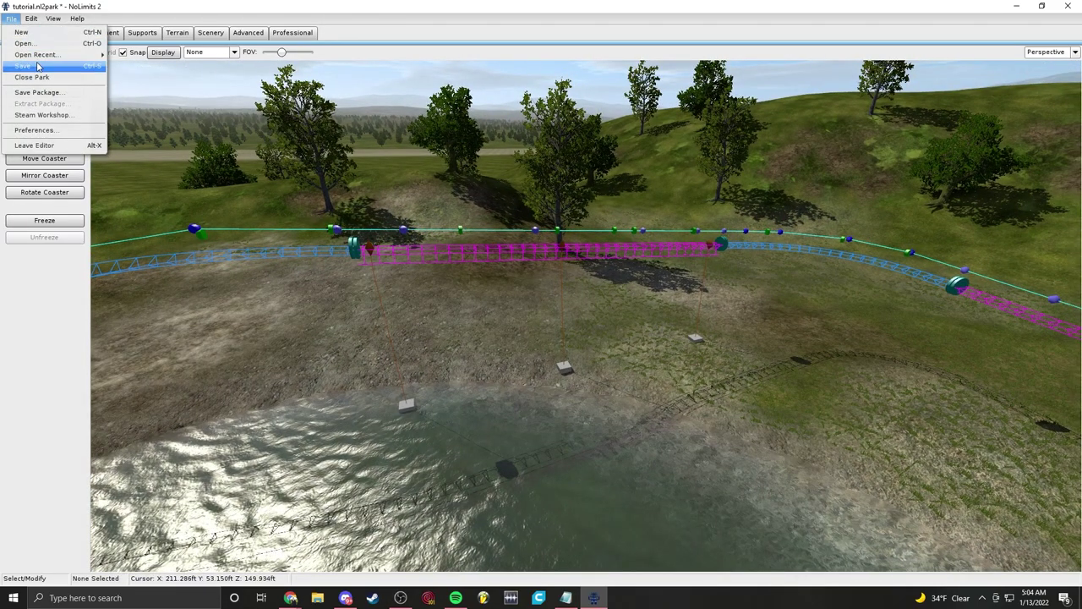
pyautogui.click(37, 66)
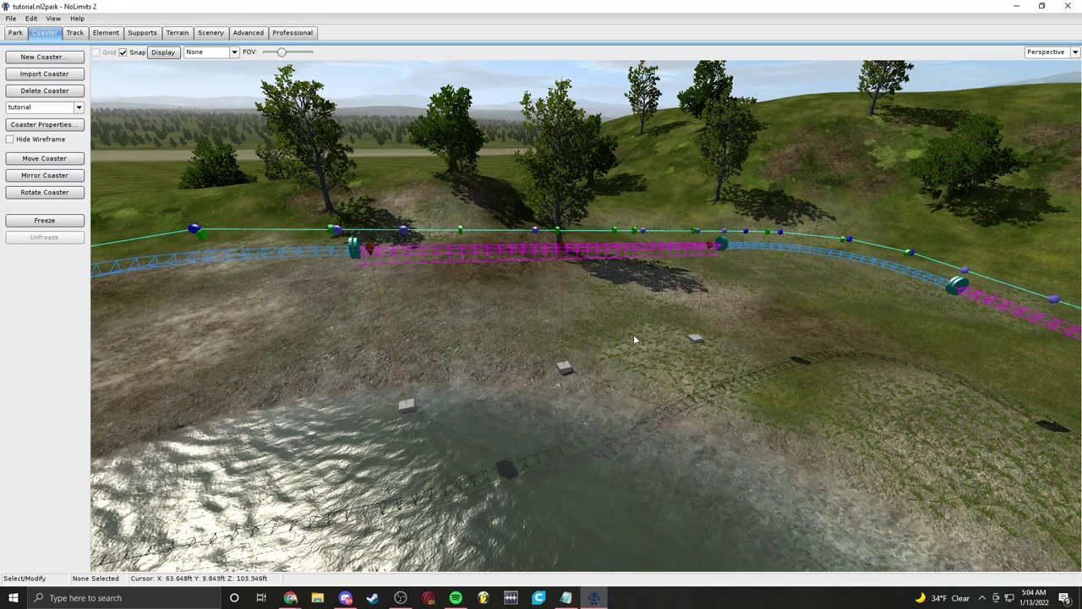
# Step: Atomize the prefab support standing in the pond into its individual parts
pyautogui.moveTo(642, 368); pyautogui.dragTo(706, 402, button='middle')
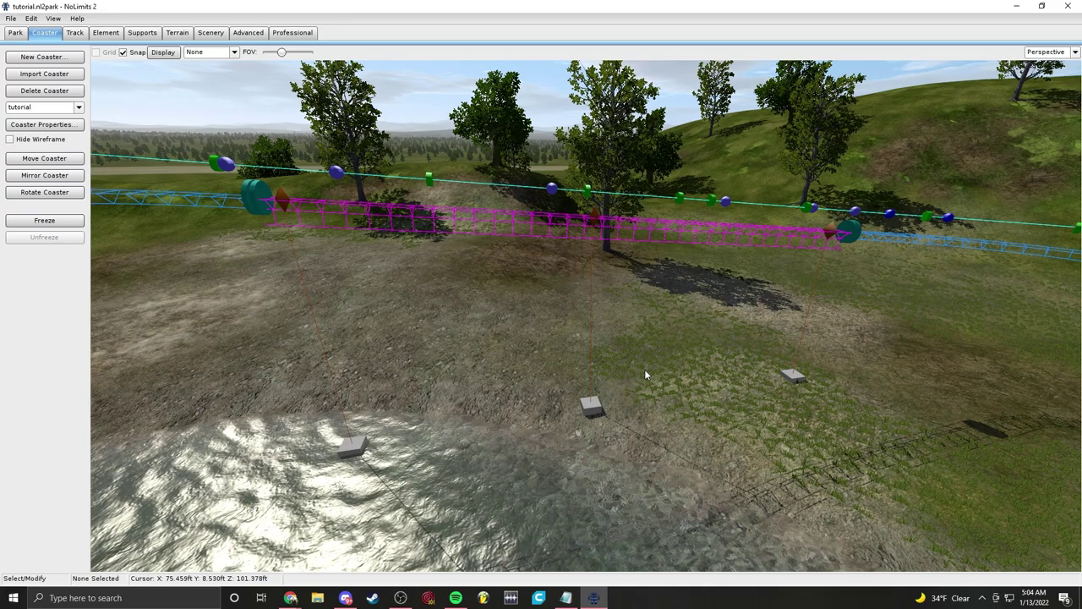
pyautogui.moveTo(644, 368); pyautogui.dragTo(640, 336, button='right')
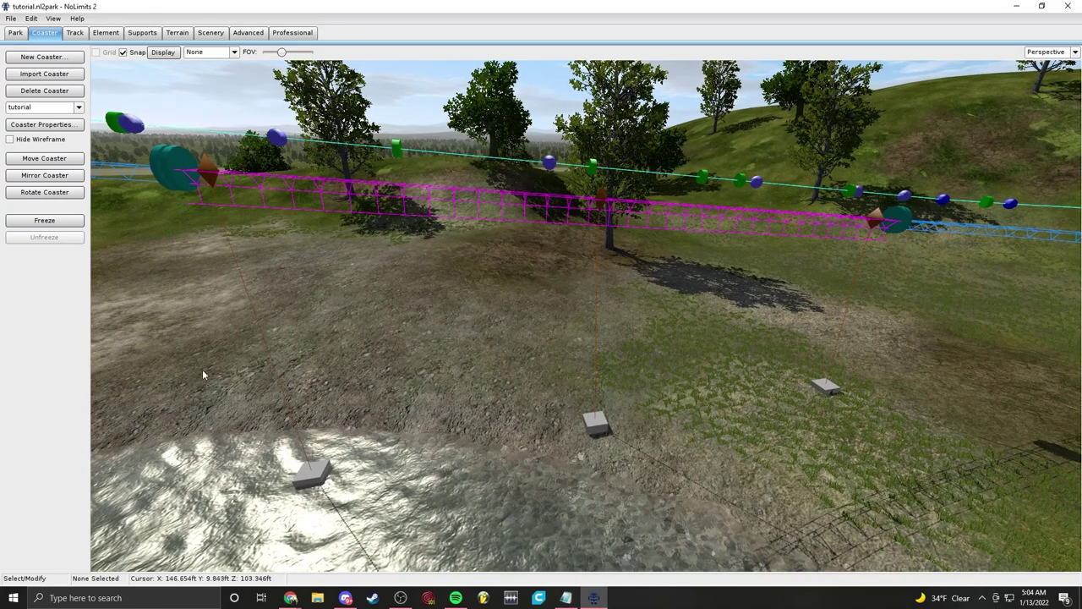
pyautogui.moveTo(546, 340)
pyautogui.mouseDown(button='right')
pyautogui.moveTo(524, 355)
pyautogui.moveTo(562, 351)
pyautogui.mouseUp(button='right')
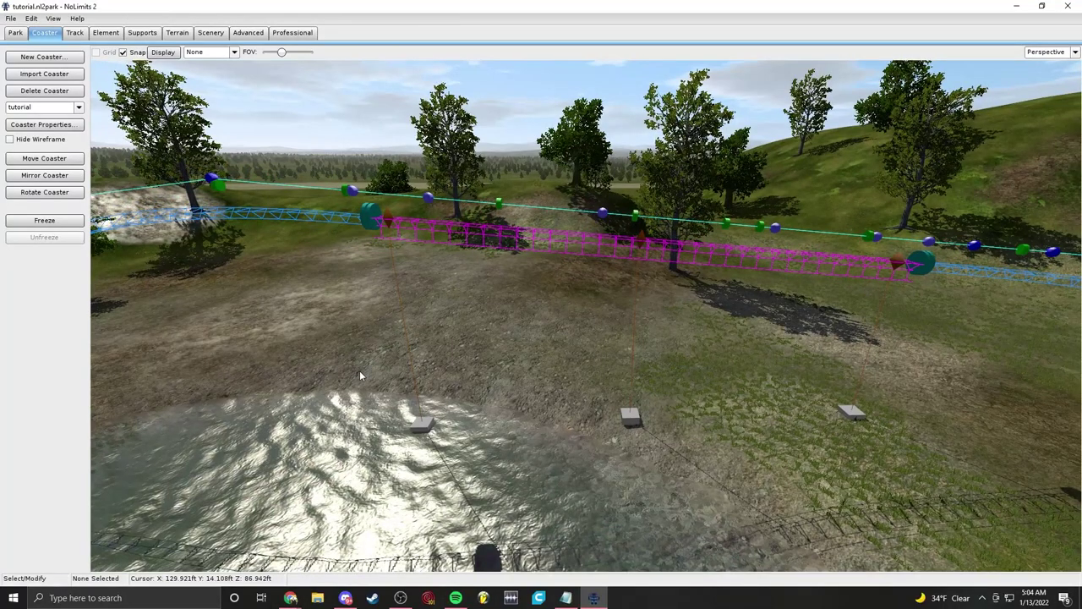
pyautogui.click(410, 350)
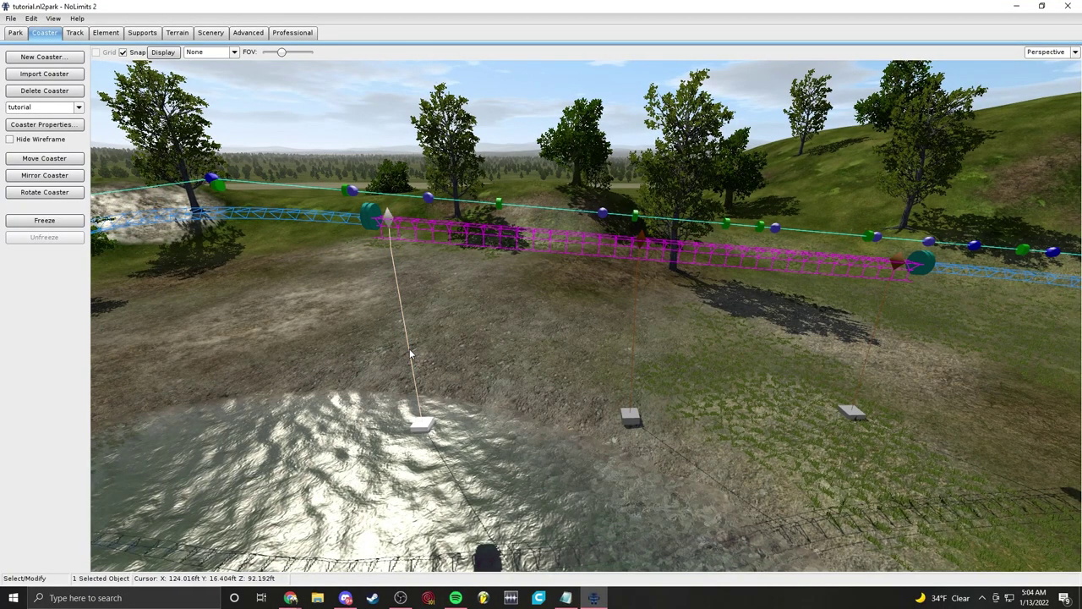
pyautogui.click(141, 34)
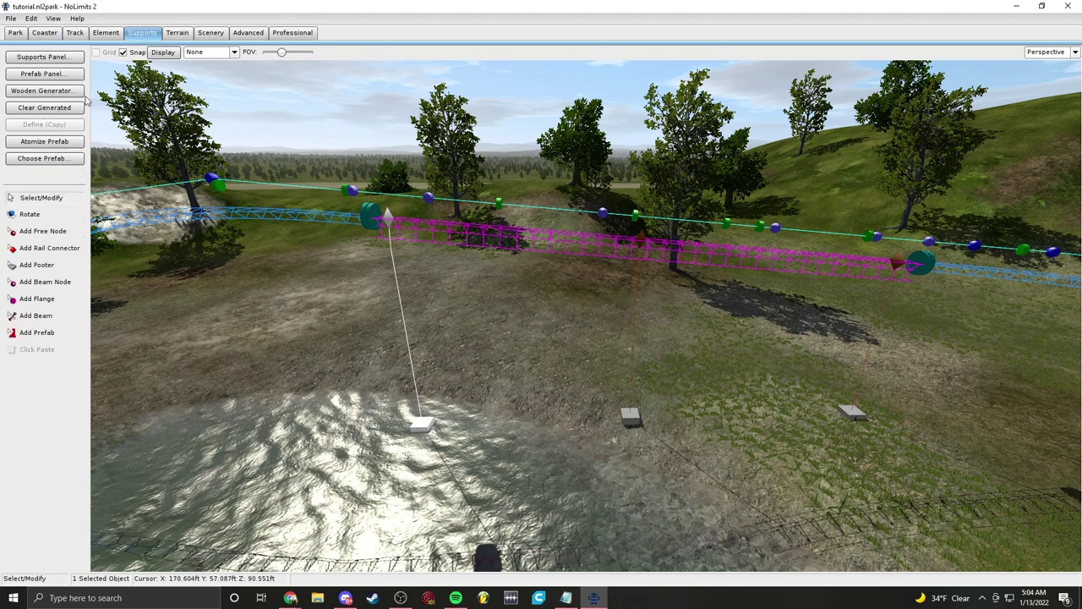
pyautogui.click(52, 144)
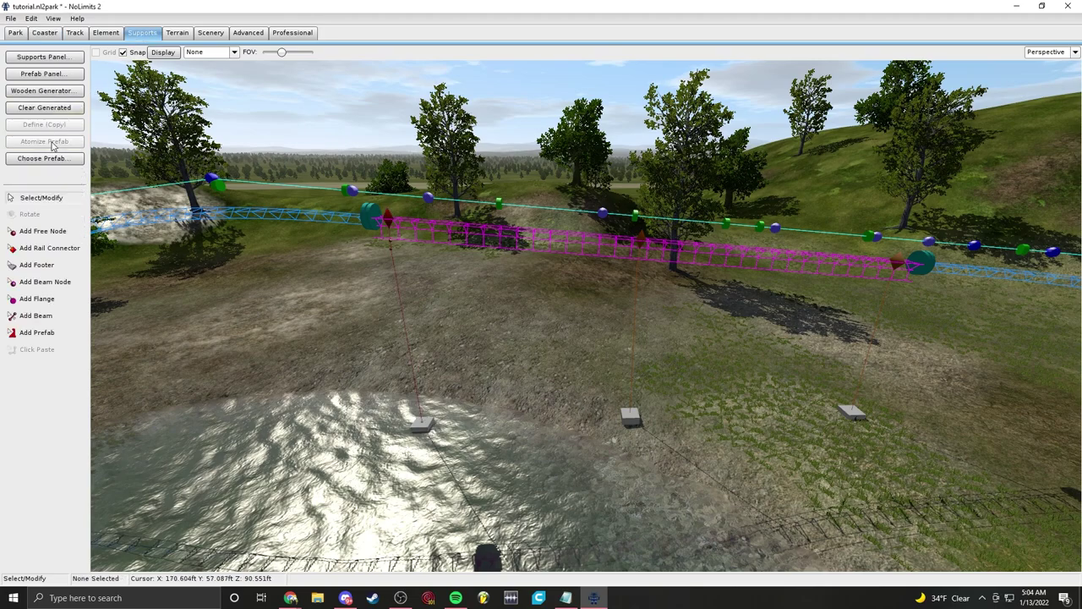
# Step: Examine the atomized pond support's separate footer and the nodes just beneath the track
pyautogui.moveTo(440, 429); pyautogui.dragTo(505, 303)
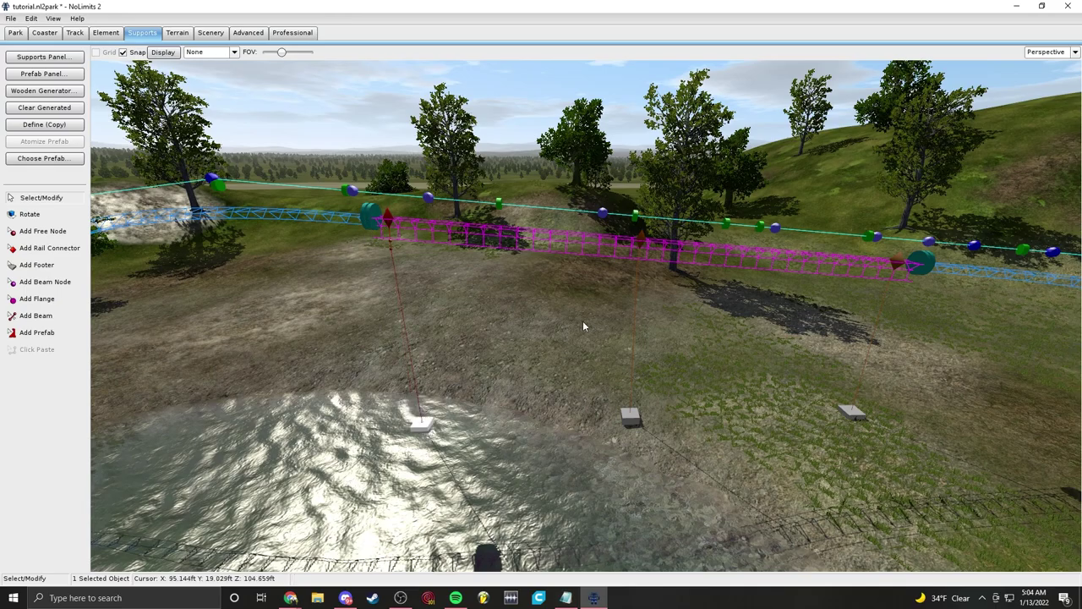
pyautogui.click(477, 341)
pyautogui.scroll(5, 477, 342)
pyautogui.moveTo(477, 341); pyautogui.dragTo(440, 278, button='right')
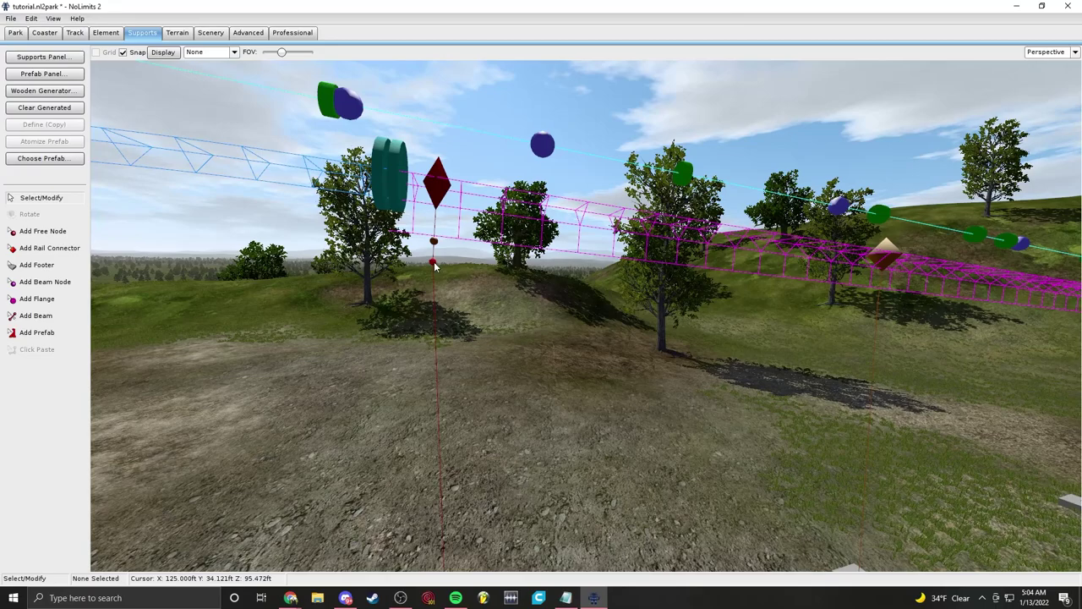
pyautogui.click(433, 265)
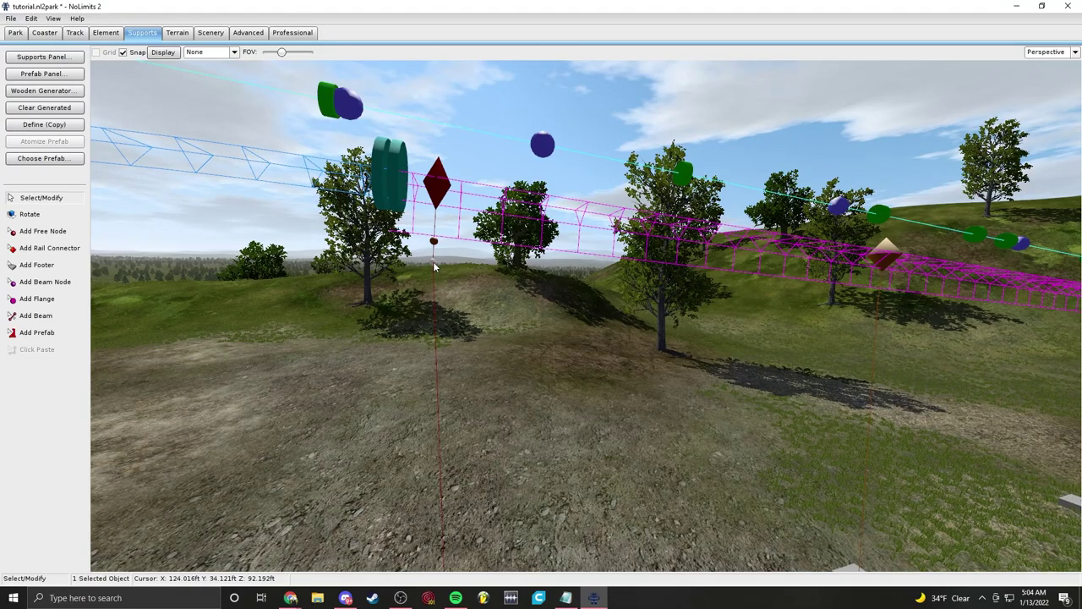
# Step: Atomize the middle support and the support at the far end of the straight section
pyautogui.moveTo(537, 375); pyautogui.dragTo(592, 423, button='right')
pyautogui.scroll(-1, 595, 391)
pyautogui.moveTo(486, 386); pyautogui.dragTo(474, 338, button='right')
pyautogui.scroll(-4, 474, 339)
pyautogui.moveTo(542, 423); pyautogui.dragTo(629, 351, button='right')
pyautogui.click(629, 351)
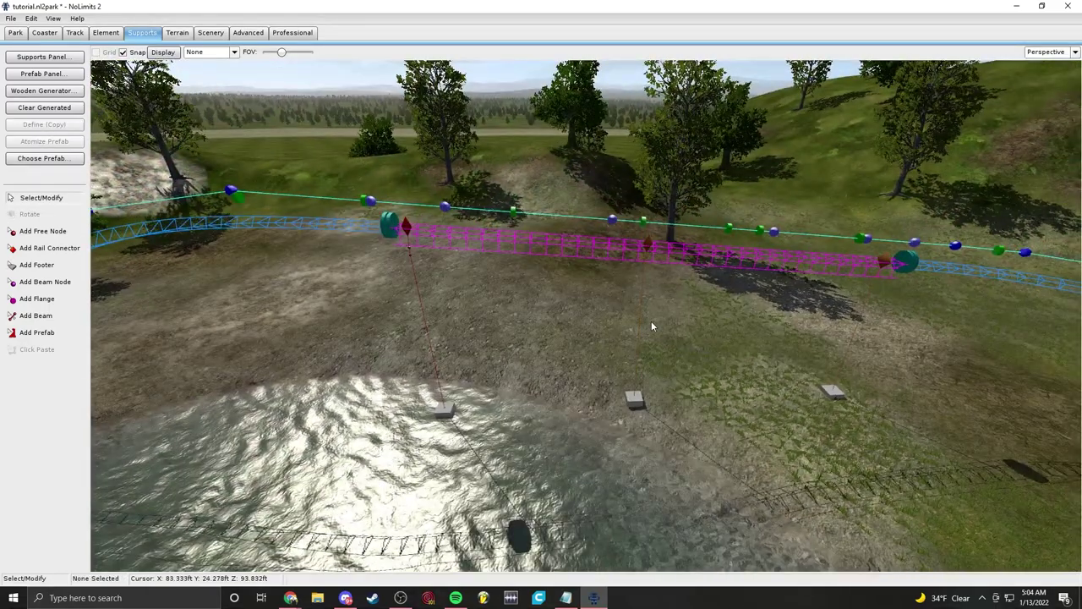
pyautogui.click(640, 325)
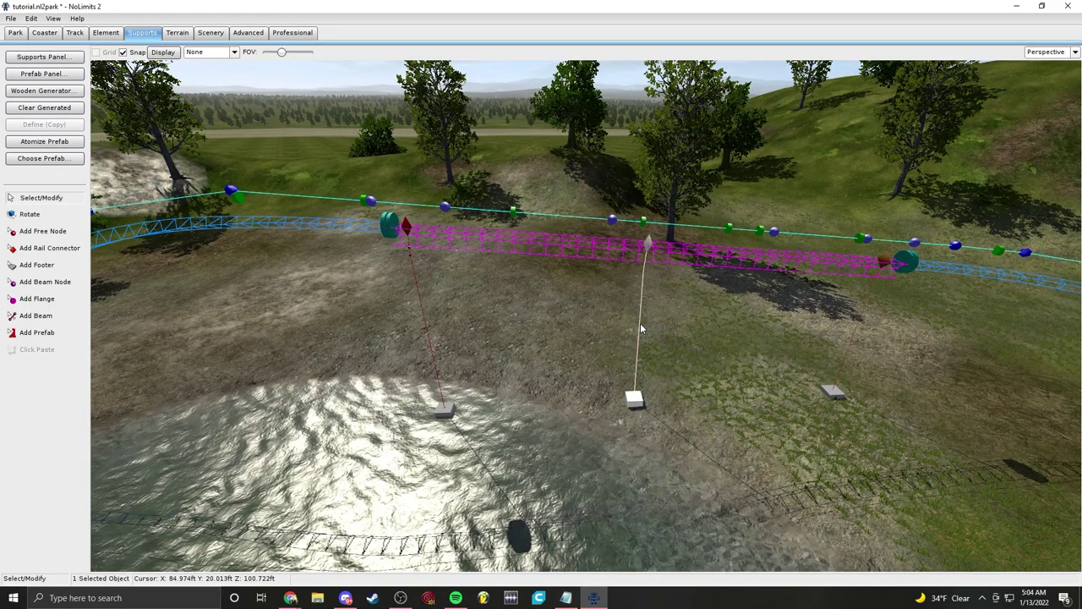
pyautogui.click(56, 143)
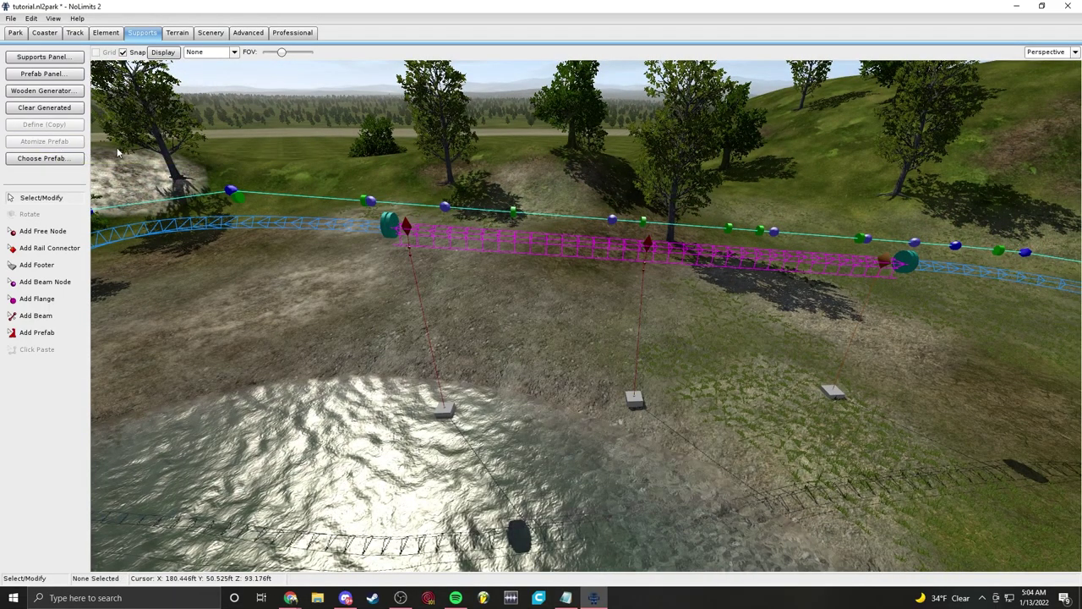
pyautogui.click(849, 368)
pyautogui.click(51, 143)
pyautogui.click(461, 154)
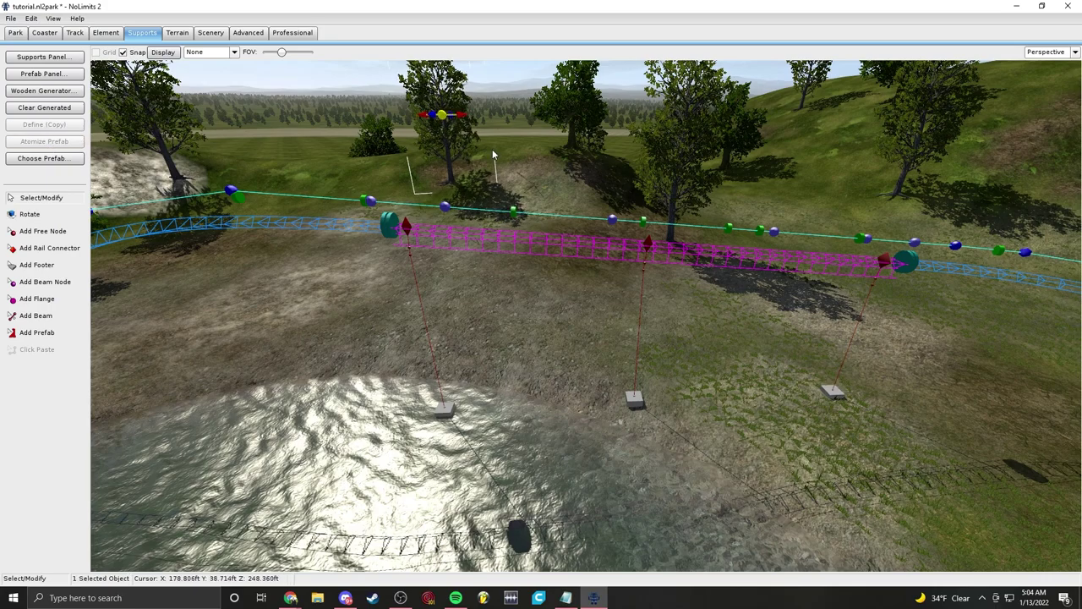
pyautogui.click(550, 180)
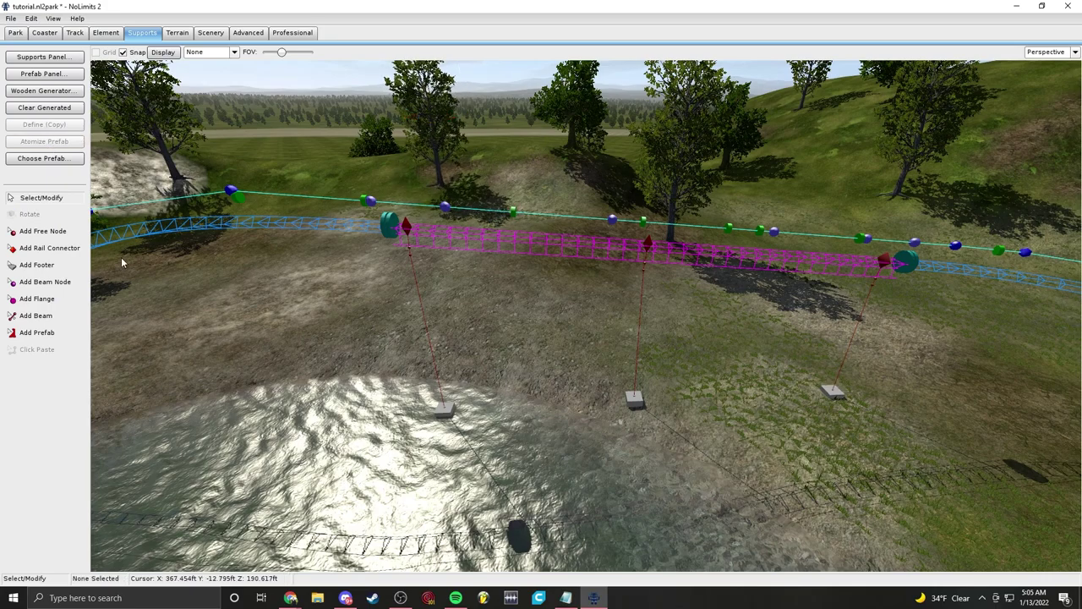
# Step: Add a diagonal beam from the pond support's upper node to the footer of the middle support
pyautogui.moveTo(311, 306); pyautogui.dragTo(911, 361)
pyautogui.click(881, 408)
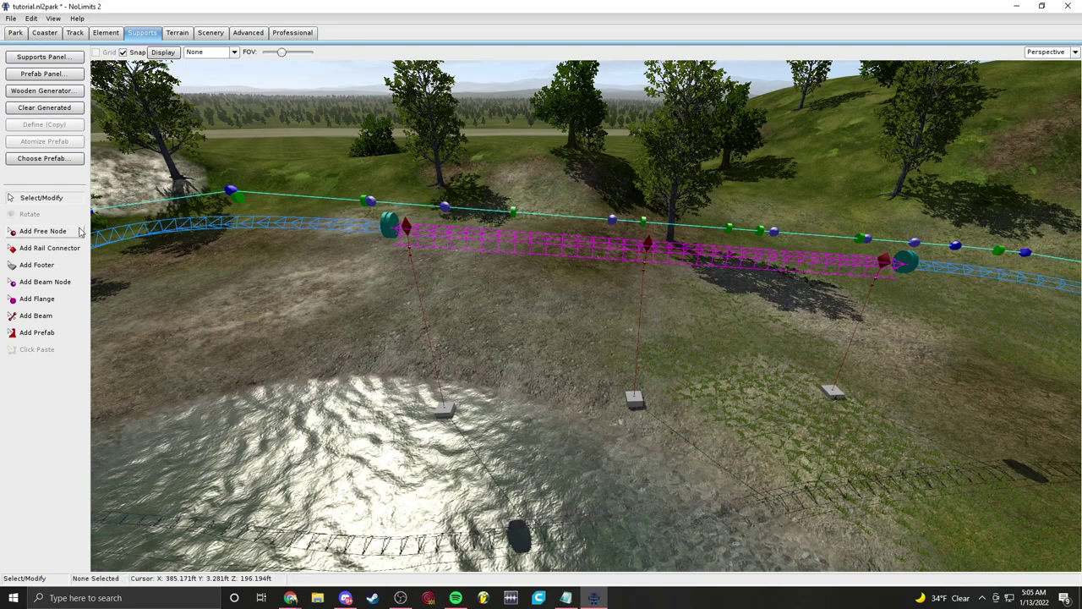
pyautogui.click(49, 317)
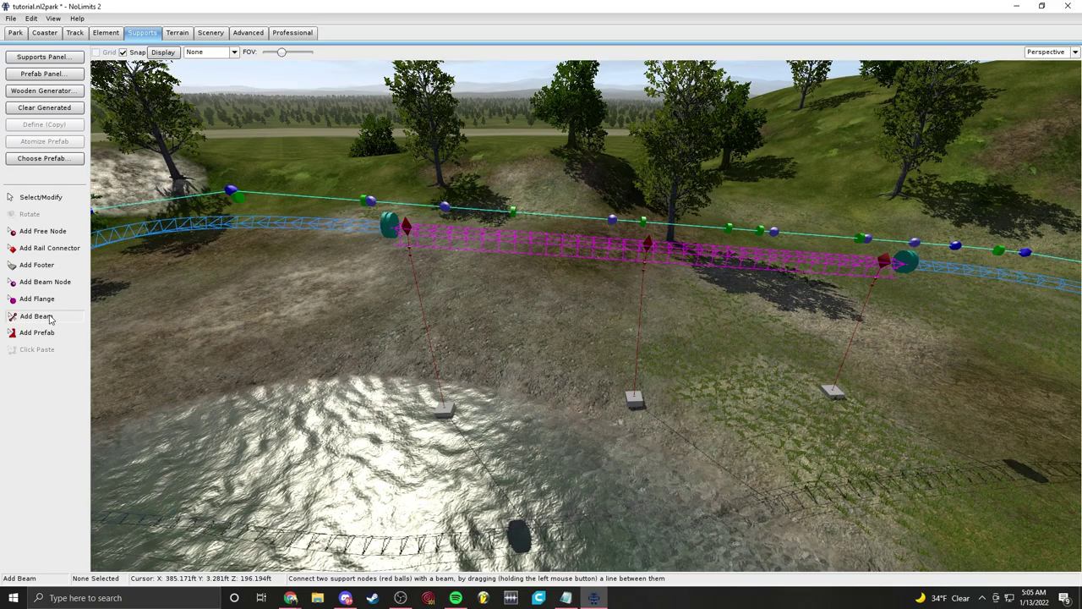
pyautogui.scroll(5, 505, 315)
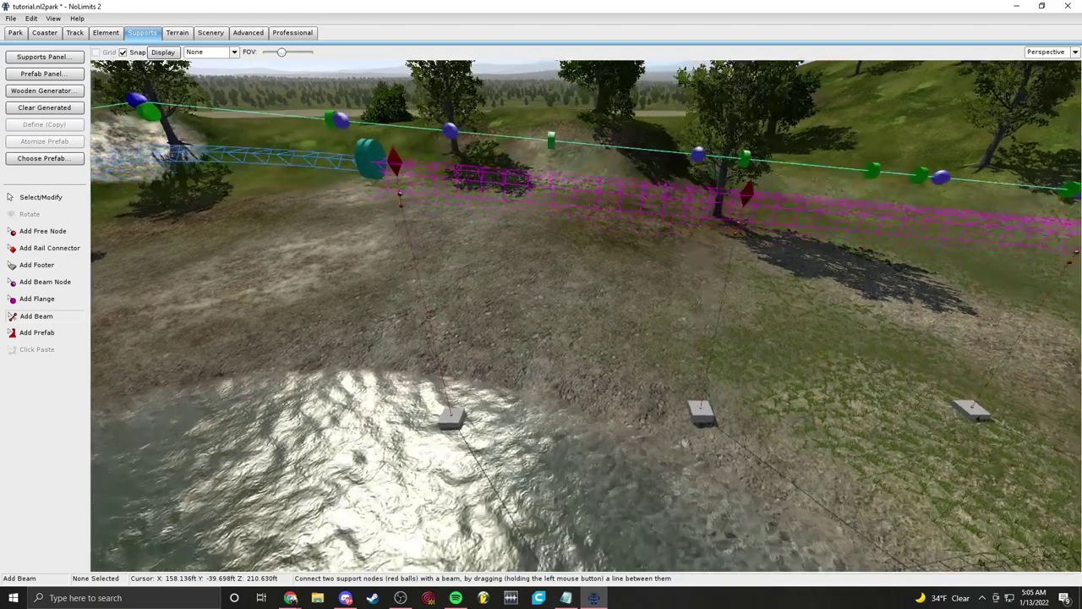
pyautogui.moveTo(504, 314); pyautogui.dragTo(497, 261, button='right')
pyautogui.moveTo(497, 261); pyautogui.dragTo(416, 269, button='middle')
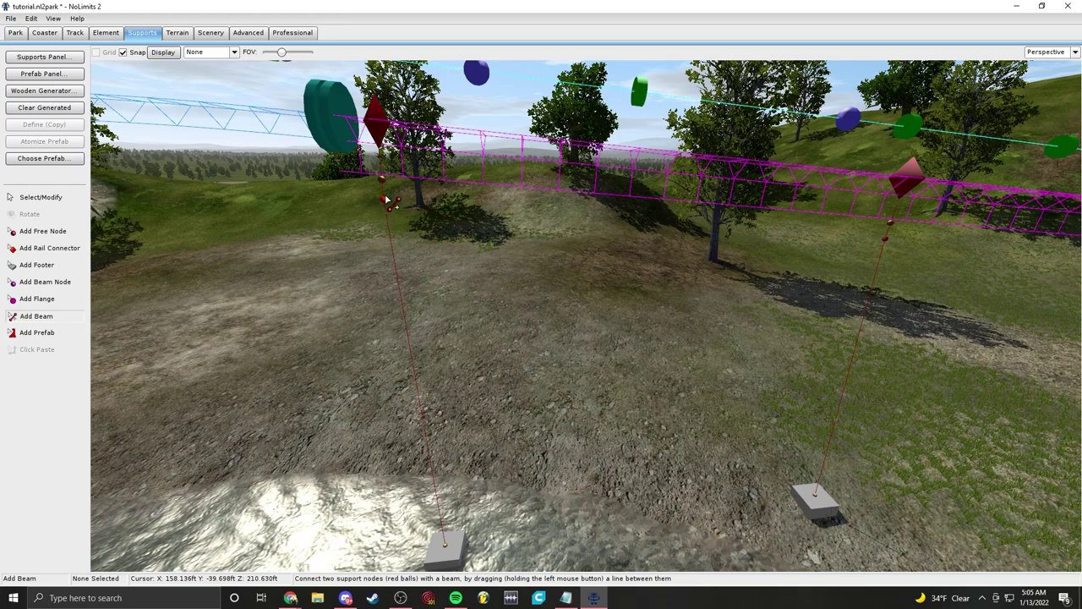
pyautogui.moveTo(455, 237); pyautogui.dragTo(820, 503)
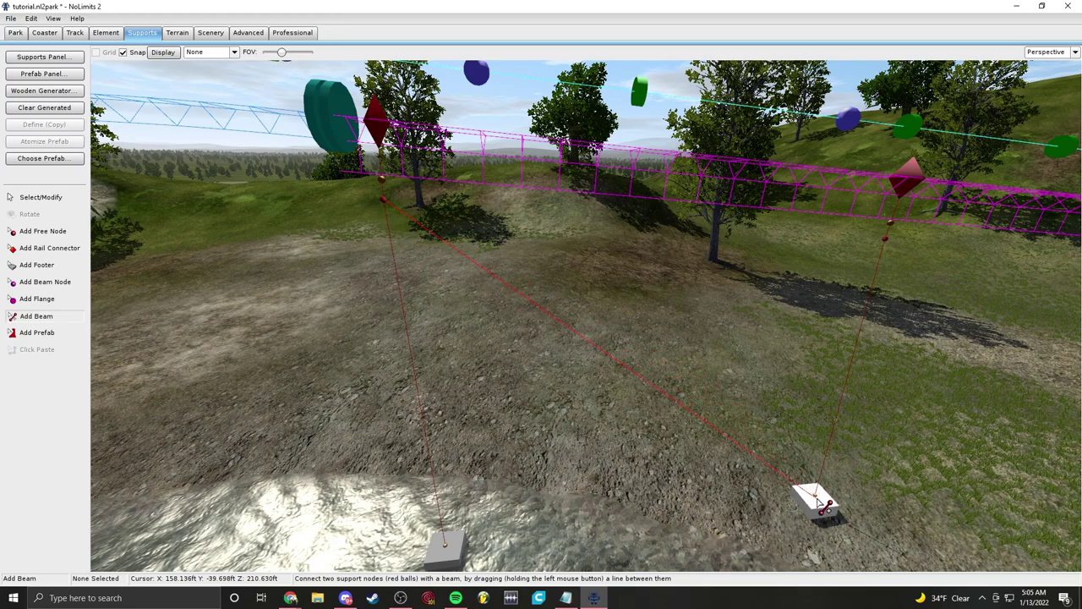
# Step: Add a diagonal beam from the middle support's upper node to the far support's footer and return to Select/Modify
pyautogui.moveTo(676, 392); pyautogui.dragTo(786, 402, button='right')
pyautogui.scroll(-2, 586, 315)
pyautogui.moveTo(736, 372); pyautogui.dragTo(673, 336, button='right')
pyautogui.moveTo(431, 254); pyautogui.dragTo(786, 469)
pyautogui.click(42, 197)
# Step: Freeze the coaster and examine the diagonal beams between the three supports from near and far
pyautogui.click(44, 33)
pyautogui.click(44, 220)
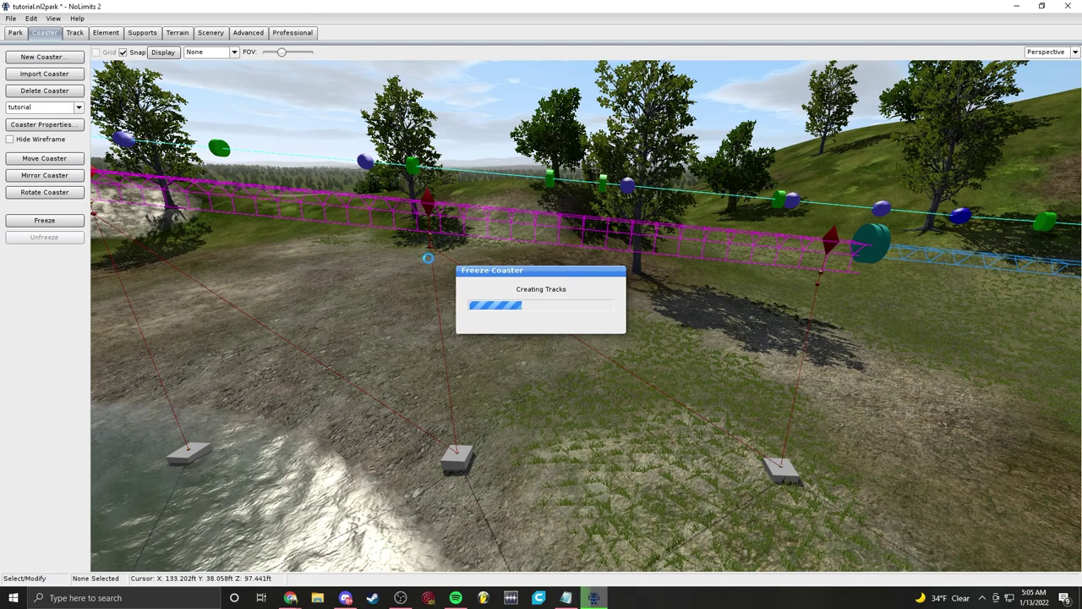
pyautogui.press('s')
pyautogui.press('w')
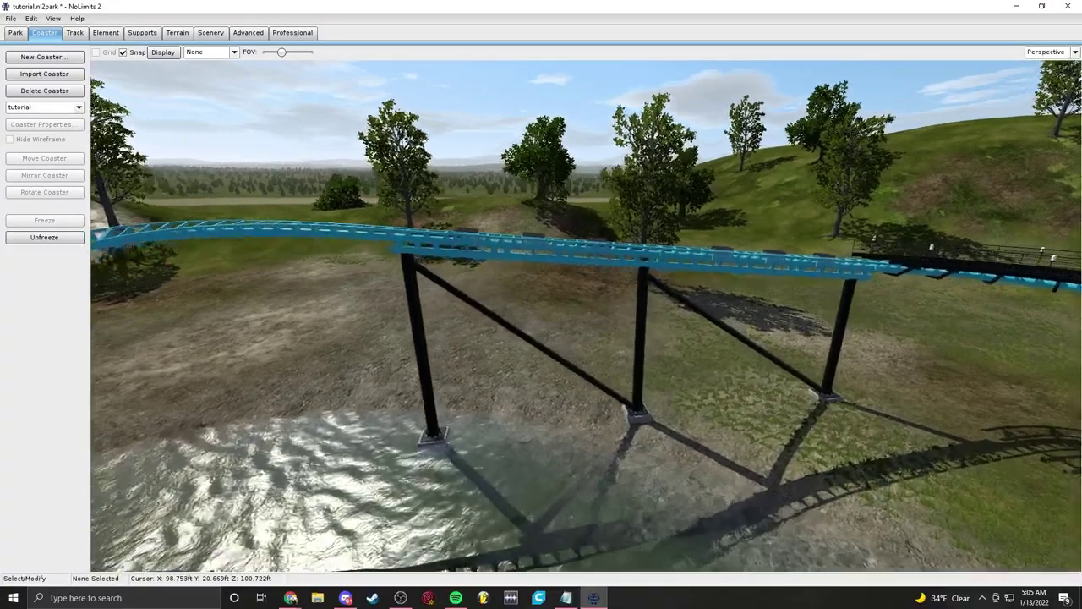
pyautogui.press('w')
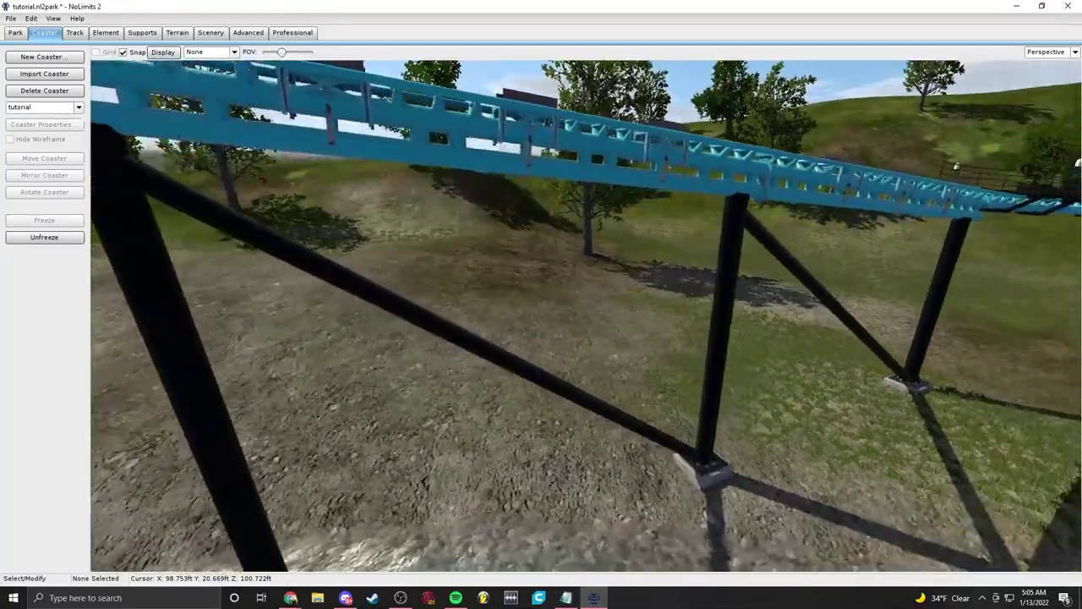
pyautogui.press('s')
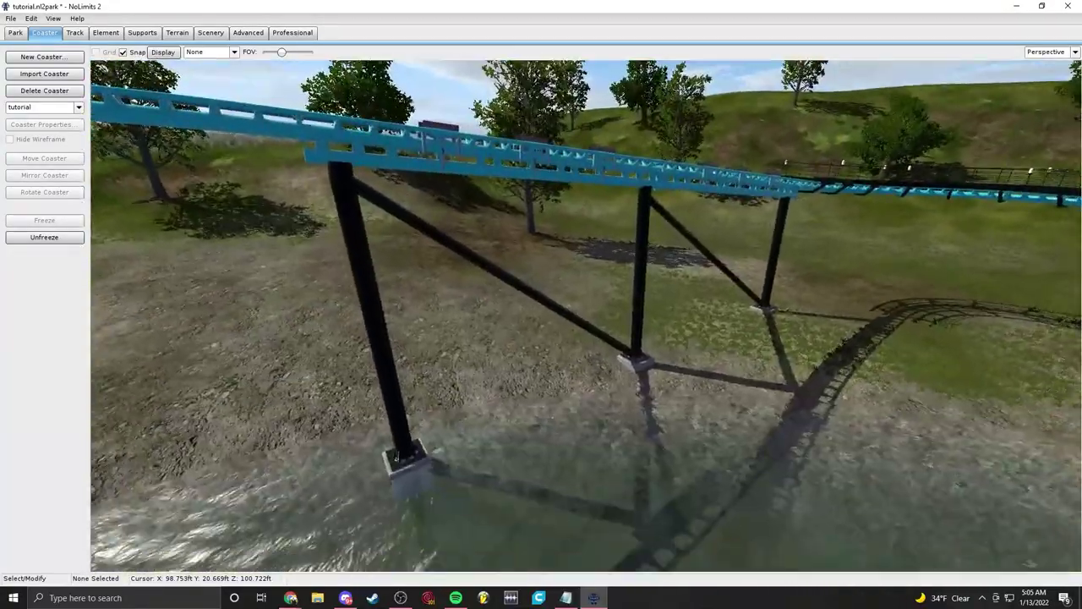
# Step: Unfreeze the coaster and add a flange partway along each of the three columns and both diagonal beams
pyautogui.click(140, 33)
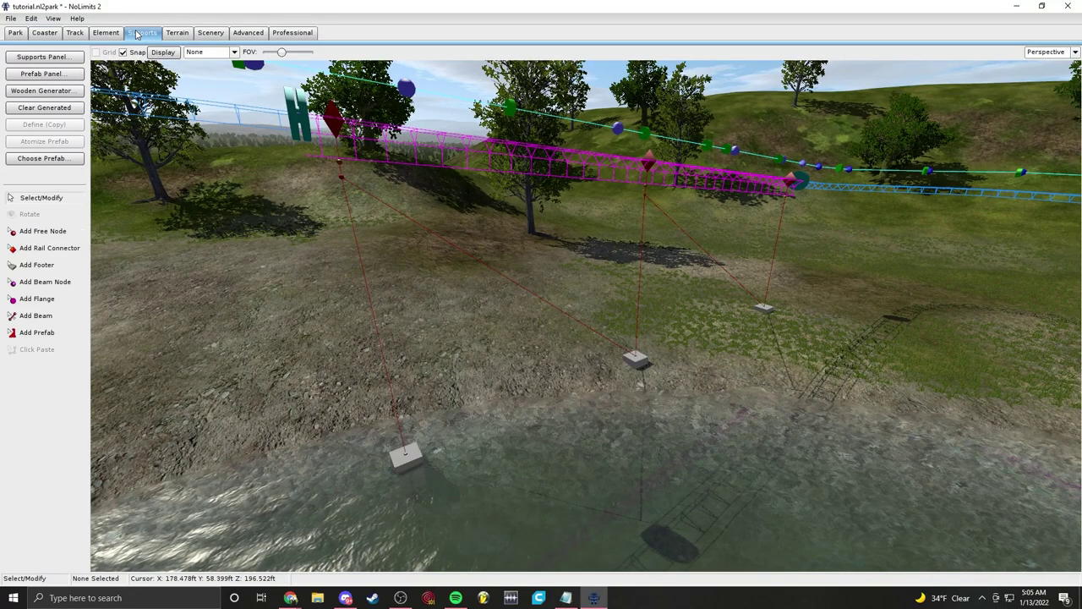
pyautogui.click(48, 305)
pyautogui.moveTo(423, 317); pyautogui.dragTo(254, 246, button='right')
pyautogui.moveTo(414, 321); pyautogui.dragTo(427, 397, button='right')
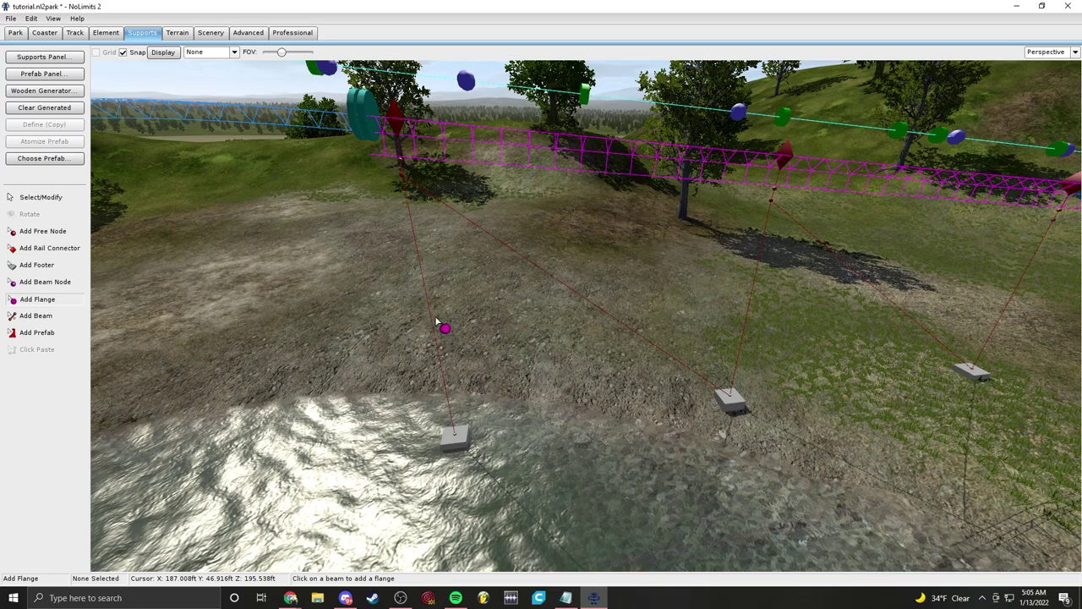
pyautogui.click(570, 285)
pyautogui.moveTo(570, 286); pyautogui.dragTo(542, 280, button='right')
pyautogui.click(650, 290)
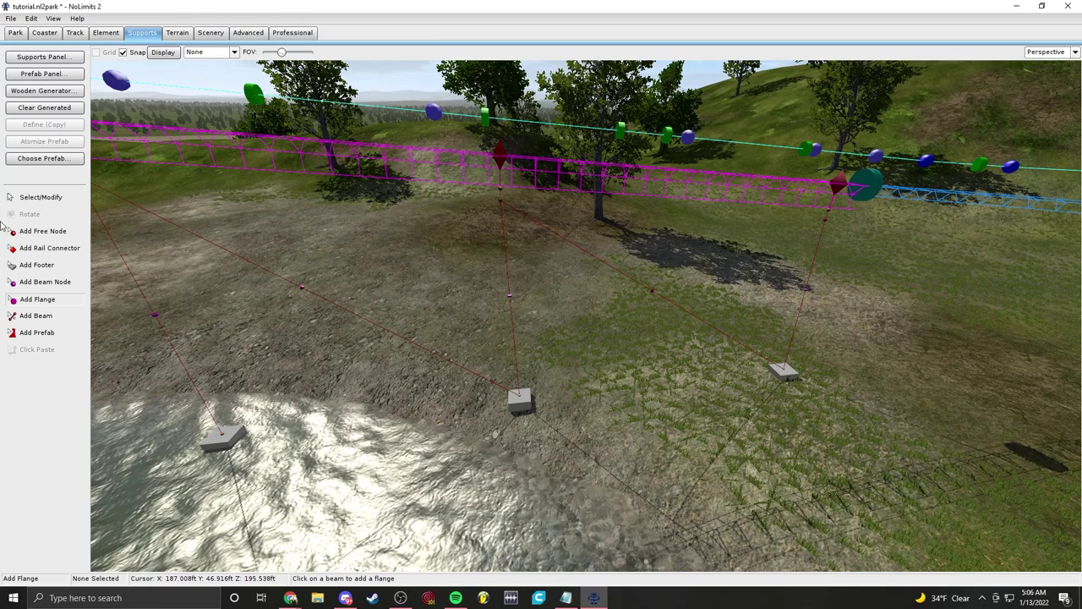
pyautogui.click(61, 197)
# Step: Freeze the coaster and inspect the flanges on the columns and diagonal beams
pyautogui.click(45, 36)
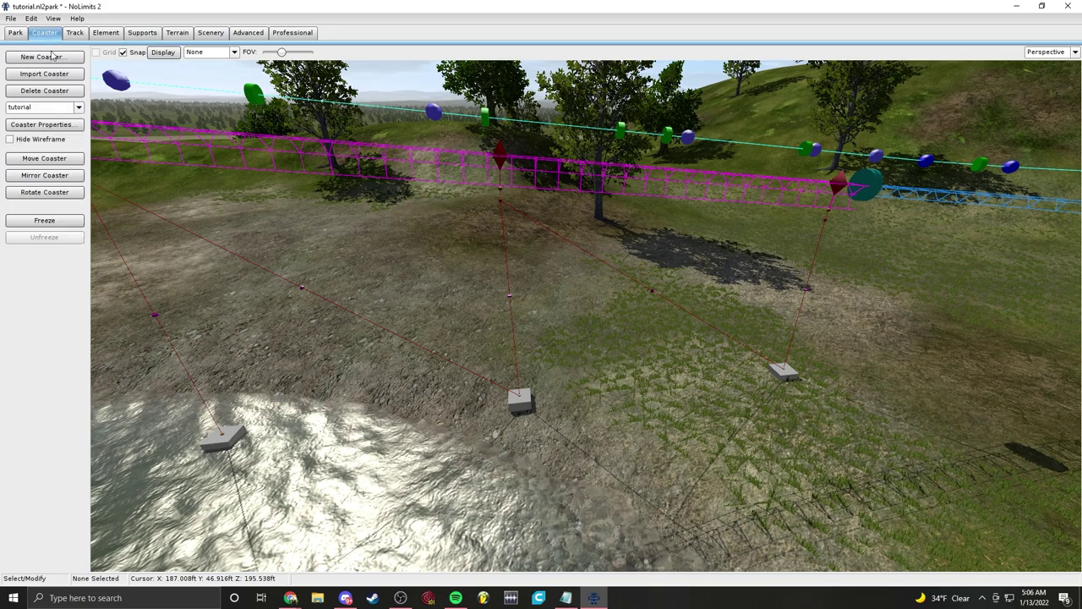
pyautogui.click(44, 220)
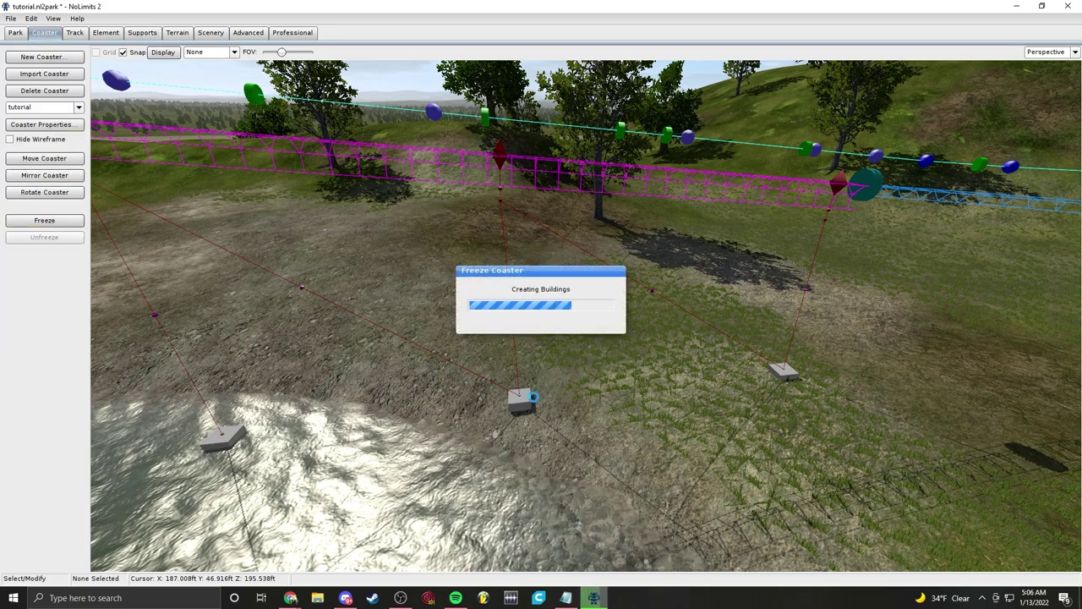
pyautogui.press('w')
pyautogui.moveTo(399, 343); pyautogui.dragTo(461, 409, button='right')
pyautogui.press('w')
pyautogui.press('s')
pyautogui.press('w')
pyautogui.press('s')
pyautogui.press('s')
pyautogui.press('s')
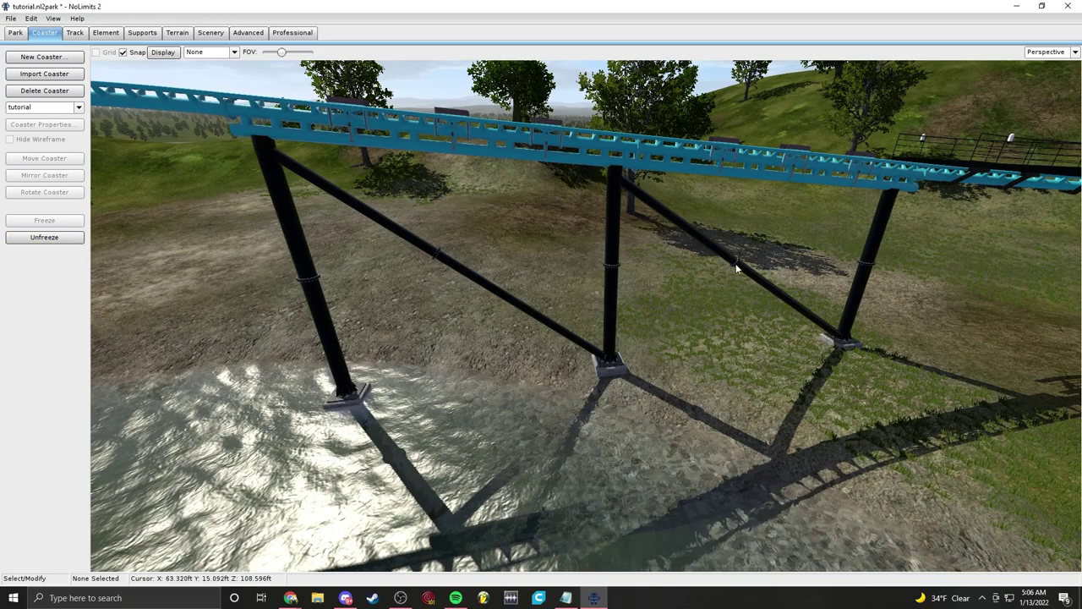
# Step: Unfreeze the coaster, move both diagonal beams' flanges toward their upper ends and add a second flange near each lower end
pyautogui.click(44, 237)
pyautogui.click(379, 225)
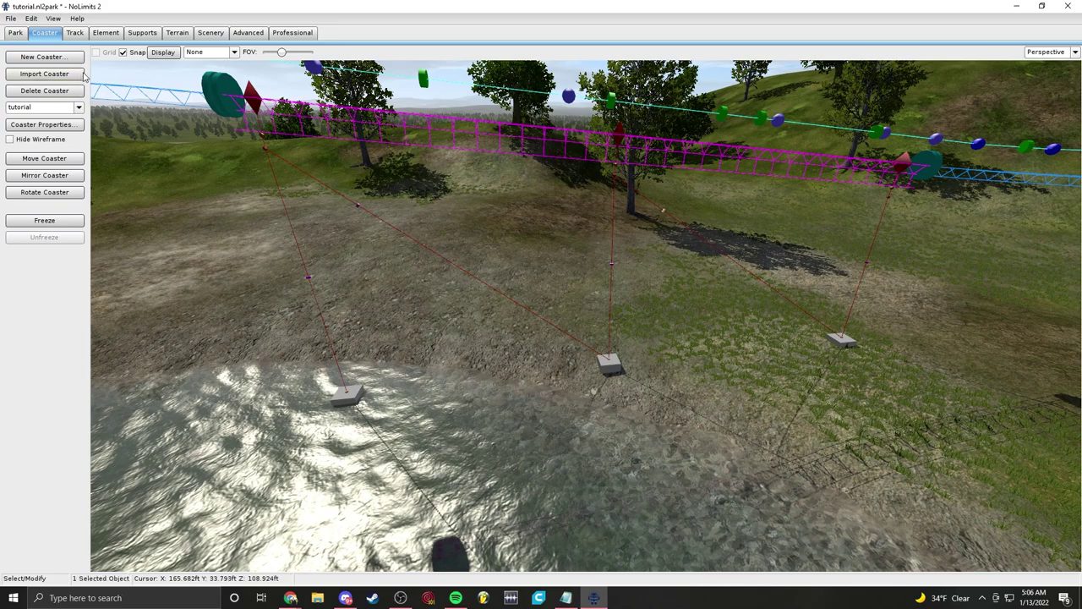
pyautogui.click(153, 32)
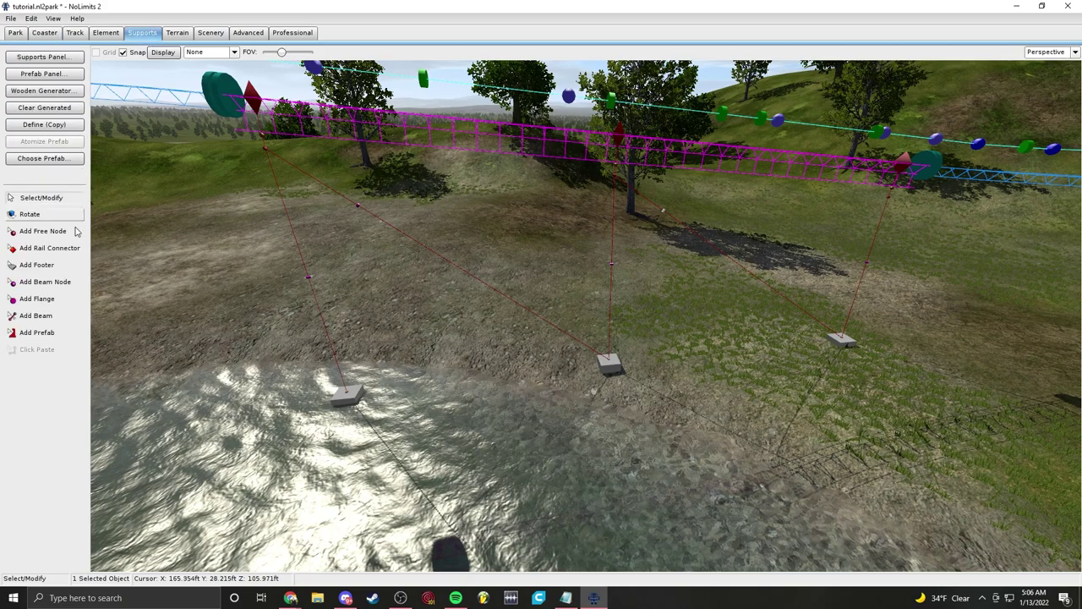
pyautogui.click(37, 299)
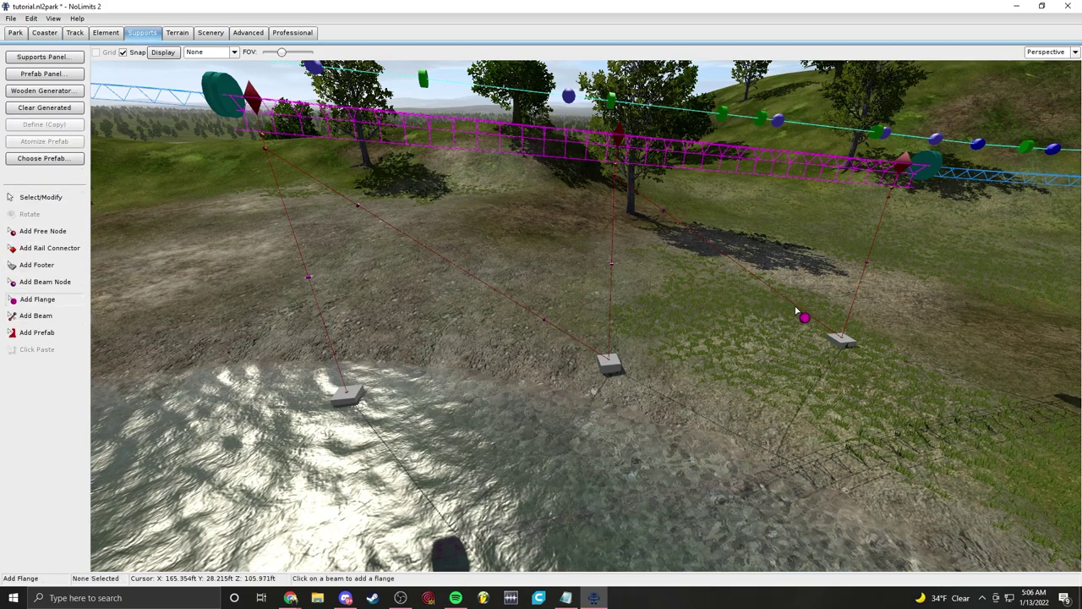
pyautogui.click(37, 197)
# Step: Freeze the coaster and examine the flanged diagonal beams and supports by the pond from several sides
pyautogui.click(45, 32)
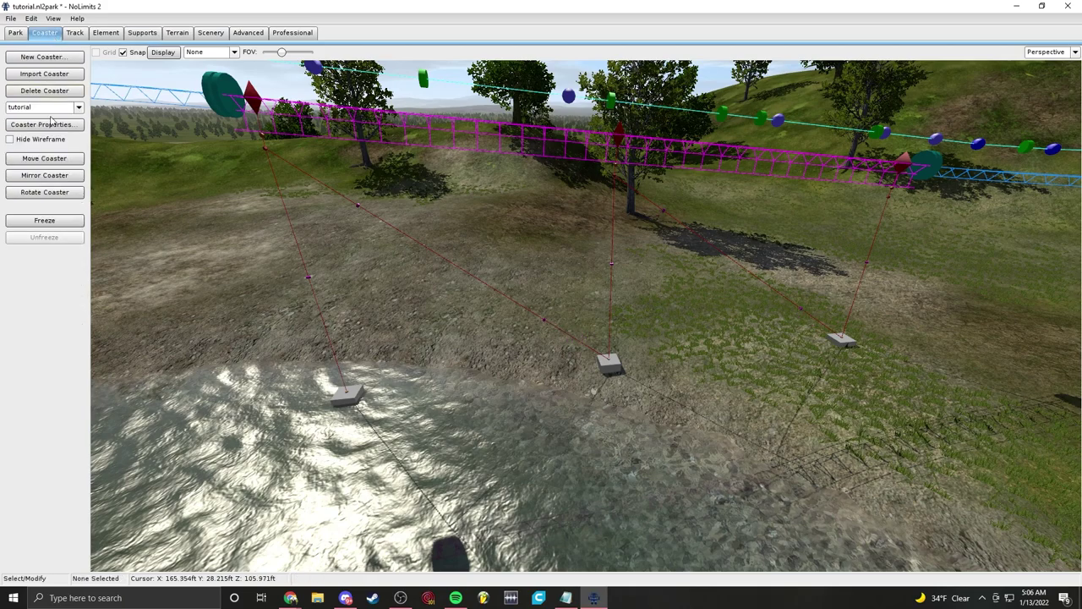
pyautogui.click(44, 220)
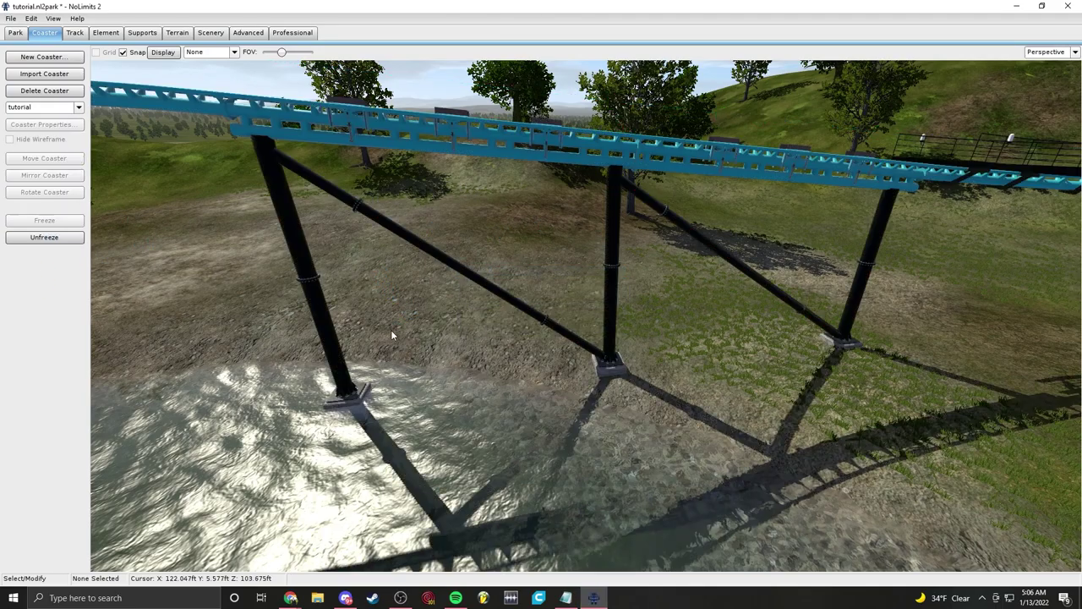
pyautogui.press('w')
pyautogui.moveTo(435, 347); pyautogui.dragTo(448, 262, button='right')
pyautogui.press('s')
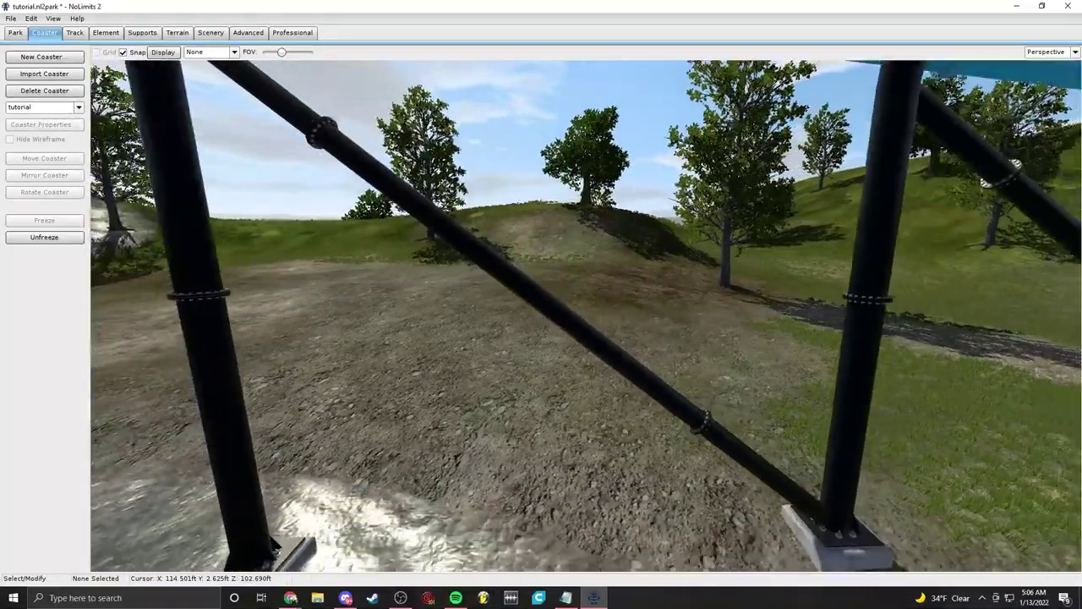
pyautogui.press('d')
pyautogui.moveTo(448, 262); pyautogui.dragTo(645, 256, button='right')
pyautogui.press('d')
pyautogui.press('a')
pyautogui.press('s')
pyautogui.press('w')
pyautogui.press('a')
pyautogui.press('s')
pyautogui.press('a')
pyautogui.press('w')
pyautogui.press('s')
pyautogui.press('w')
pyautogui.press('d')
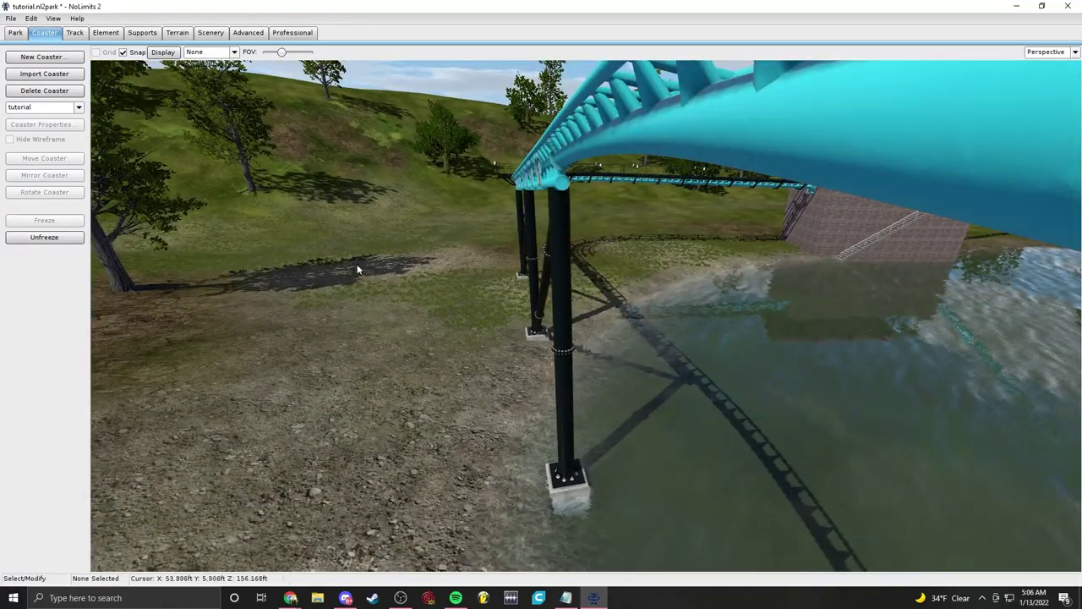
pyautogui.press('a')
pyautogui.moveTo(559, 309); pyautogui.dragTo(595, 325, button='right')
pyautogui.moveTo(521, 448); pyautogui.dragTo(520, 438, button='right')
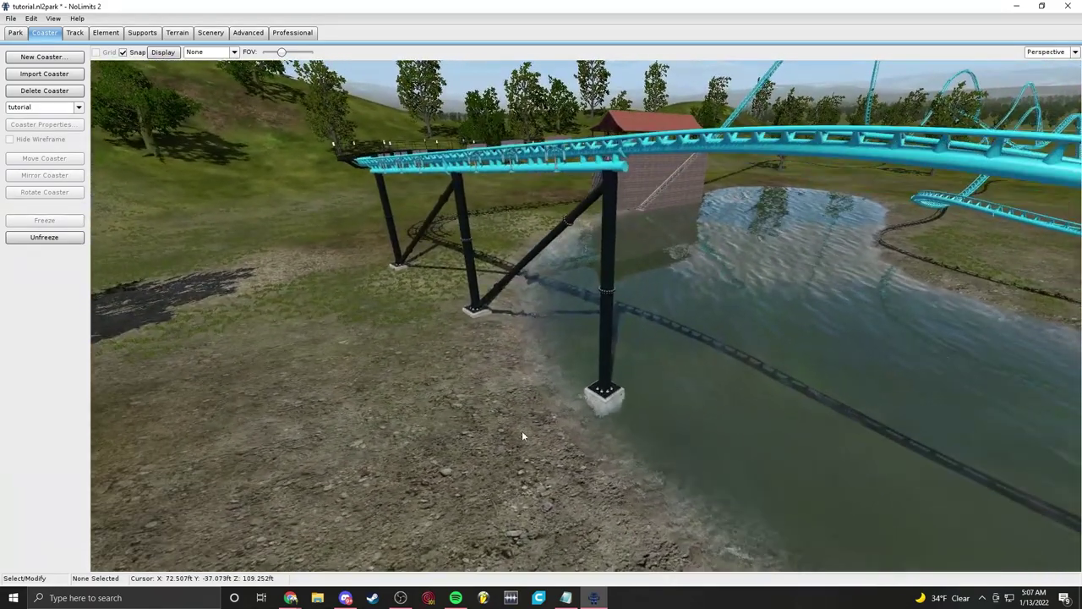
pyautogui.moveTo(548, 188); pyautogui.dragTo(943, 287, button='right')
# Step: Switch to the Top view over the three pond supports and unfreeze the coaster
pyautogui.click(1055, 54)
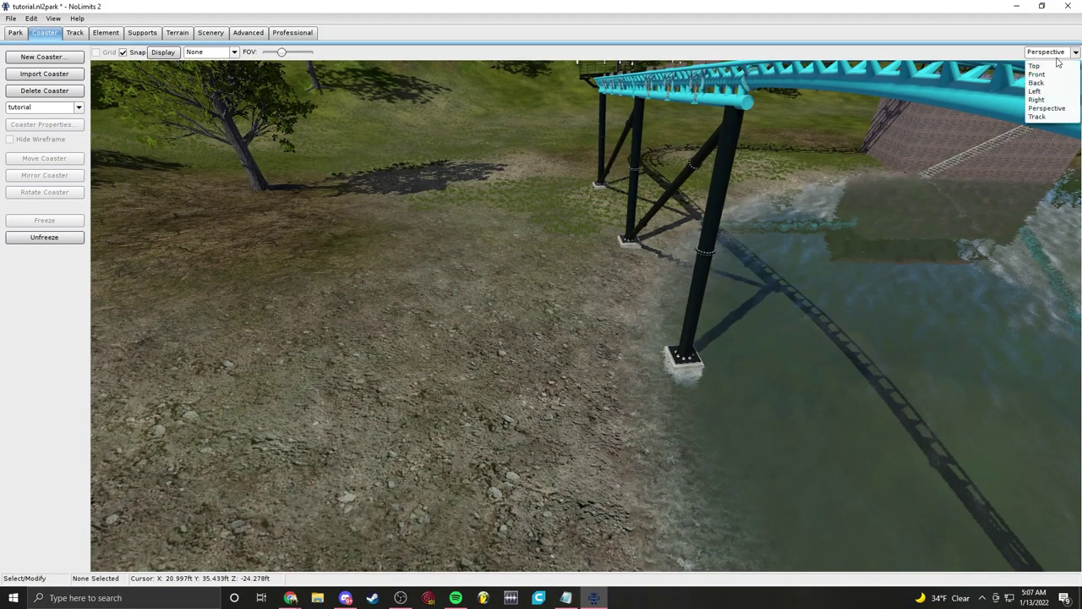
pyautogui.click(1054, 65)
pyautogui.moveTo(678, 404); pyautogui.dragTo(448, 167, button='right')
pyautogui.scroll(3, 523, 419)
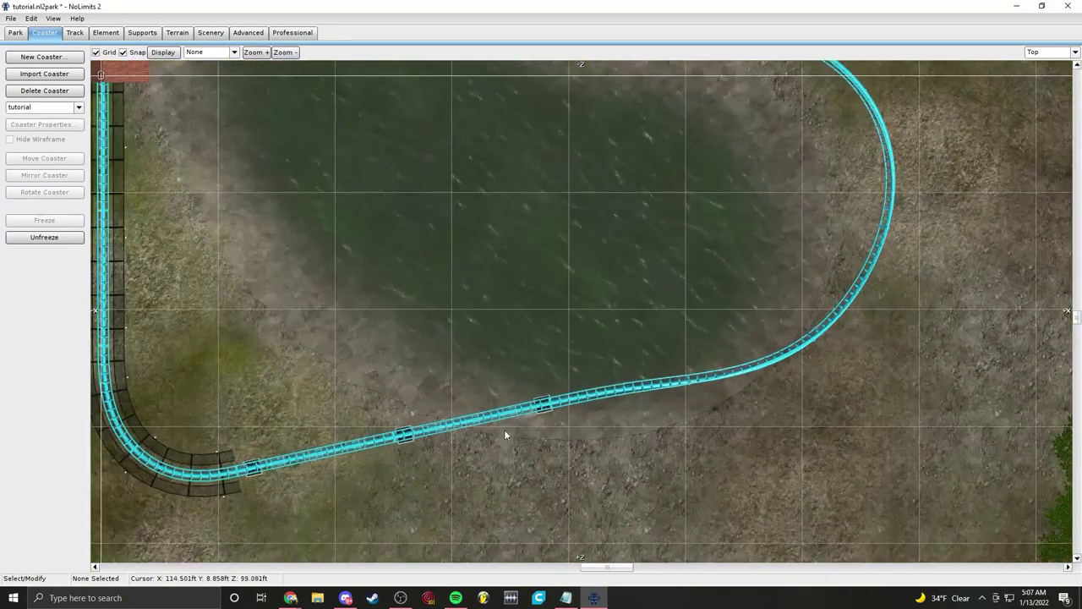
pyautogui.moveTo(524, 419); pyautogui.dragTo(671, 361, button='right')
pyautogui.scroll(3, 671, 362)
pyautogui.scroll(2, 673, 365)
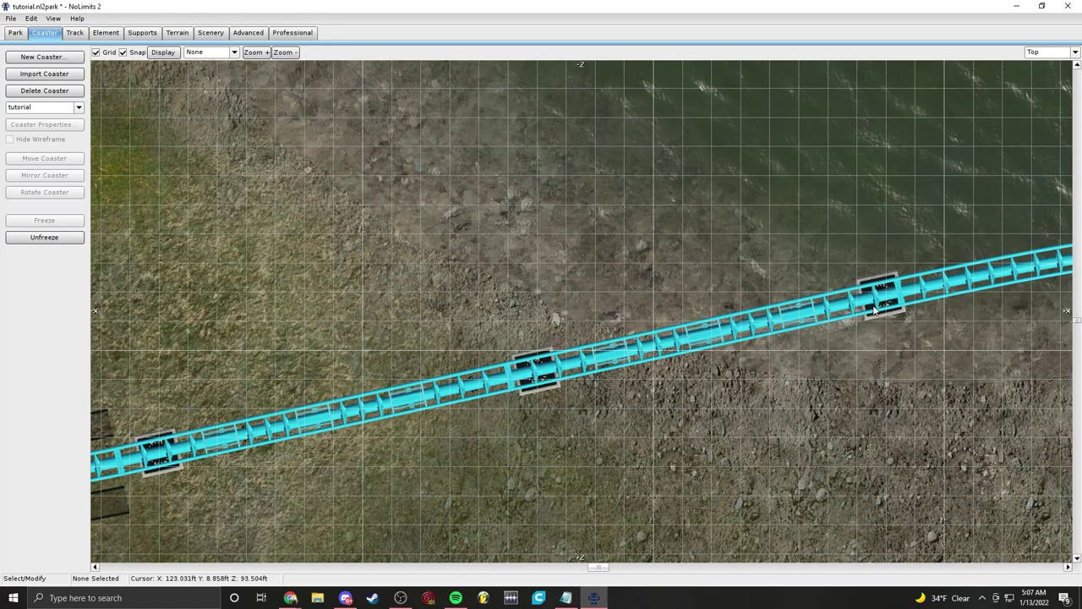
pyautogui.moveTo(741, 251); pyautogui.dragTo(591, 314, button='right')
pyautogui.click(48, 242)
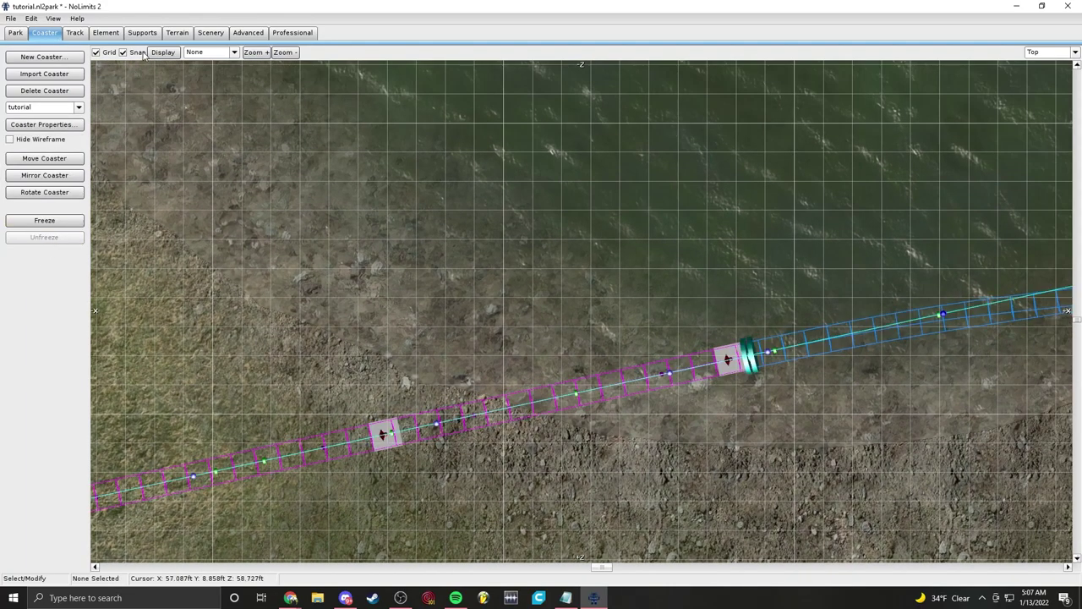
# Step: Add a footer beside each of the three supports, on the side of the track away from the pond
pyautogui.click(142, 32)
pyautogui.click(46, 269)
pyautogui.scroll(-4, 673, 429)
pyautogui.moveTo(673, 429); pyautogui.dragTo(659, 319, button='right')
pyautogui.scroll(3, 685, 301)
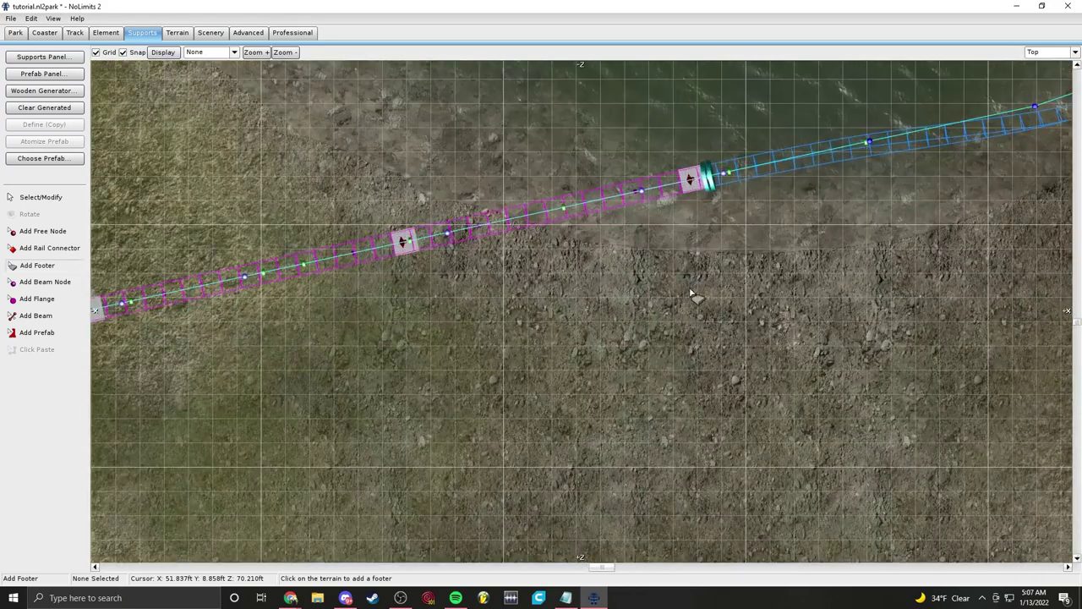
pyautogui.click(723, 301)
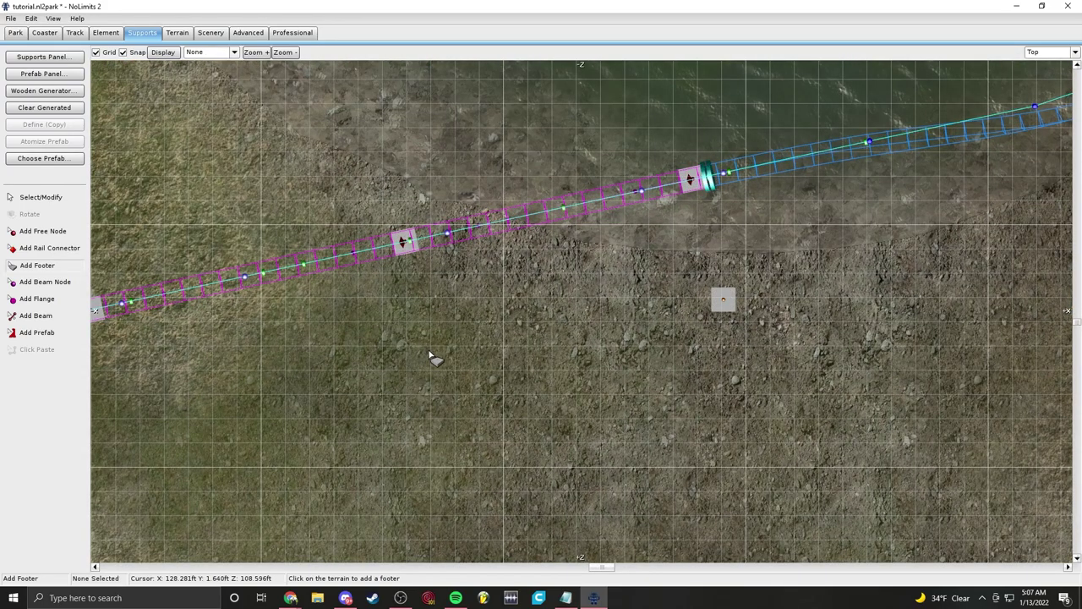
pyautogui.click(433, 351)
pyautogui.moveTo(408, 426); pyautogui.dragTo(438, 314, button='right')
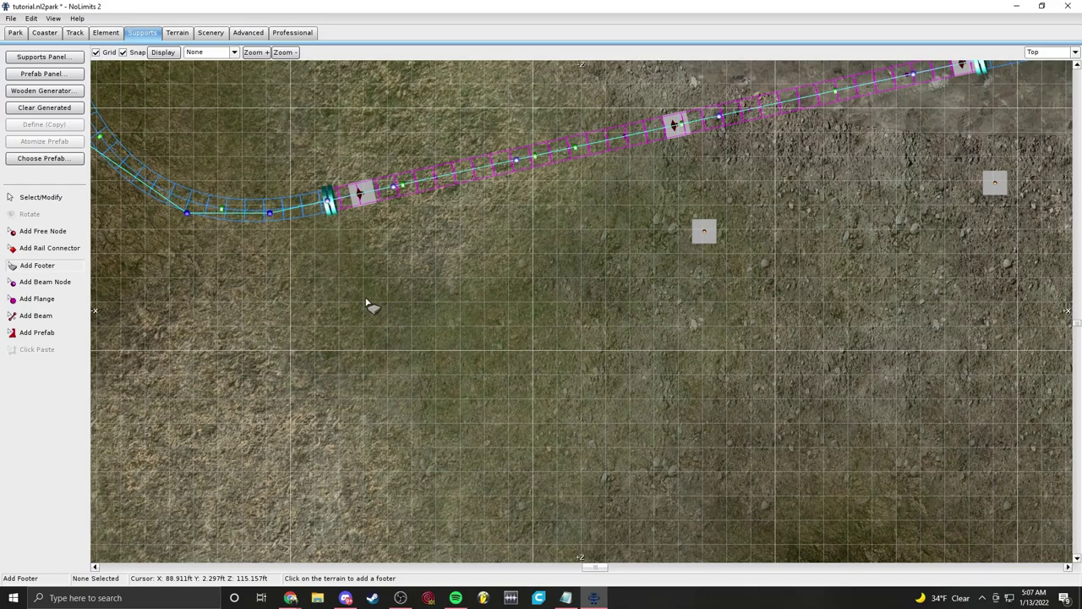
pyautogui.click(43, 198)
# Step: Switch to the Perspective view and move the three new footers farther from the track
pyautogui.click(1048, 52)
pyautogui.click(1047, 95)
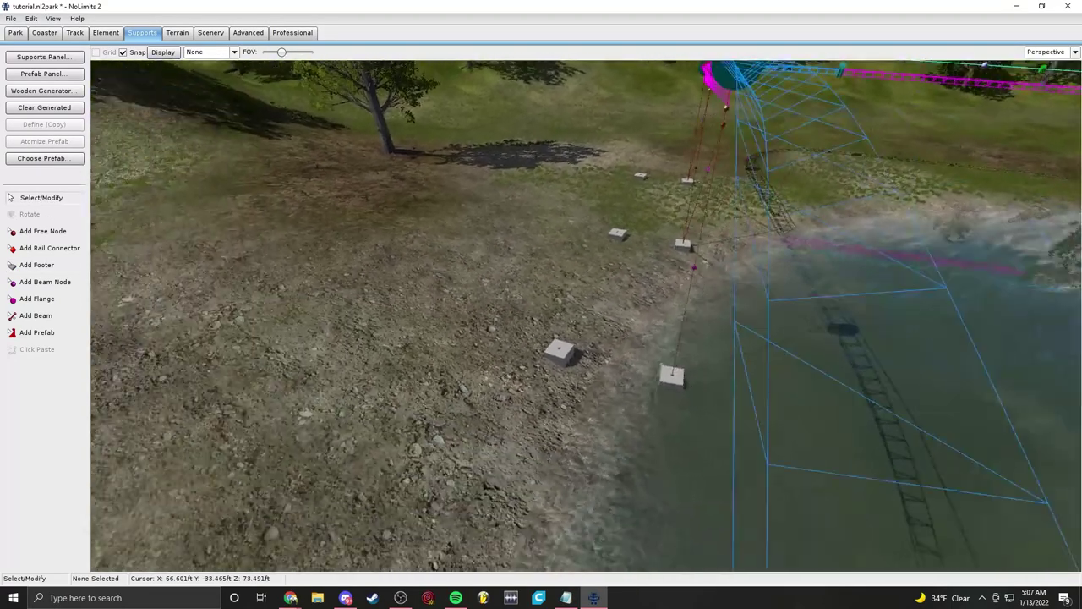
pyautogui.moveTo(568, 360); pyautogui.dragTo(591, 369, button='right')
pyautogui.moveTo(663, 362); pyautogui.dragTo(608, 361)
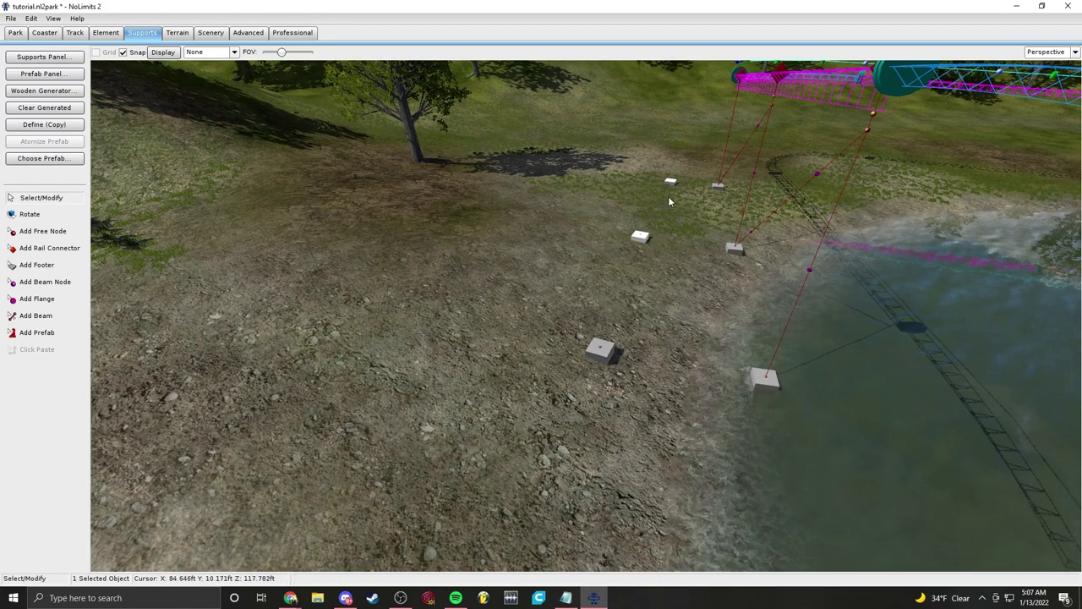
# Step: Fine-tune the new footers in the Top view so each sits opposite its support, and return to Perspective
pyautogui.click(1049, 53)
pyautogui.click(1046, 67)
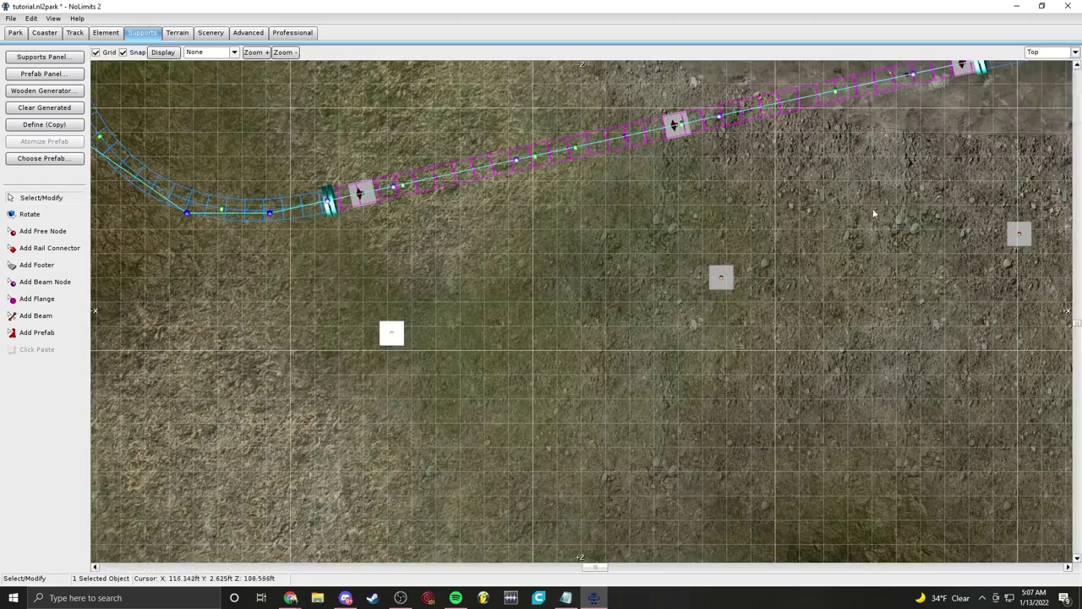
pyautogui.moveTo(491, 313); pyautogui.dragTo(409, 345, button='right')
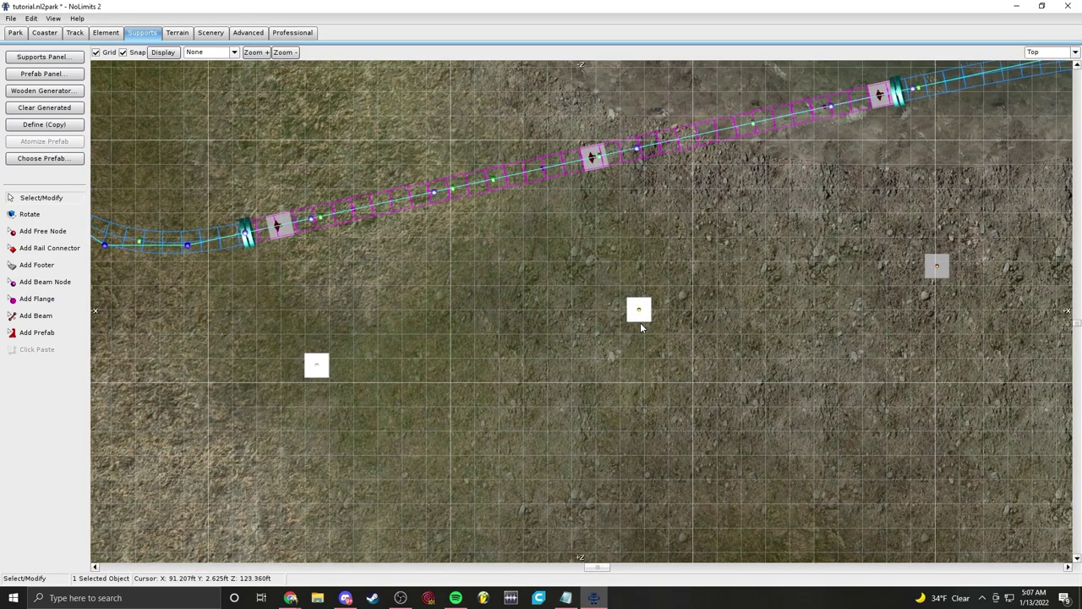
pyautogui.moveTo(640, 324); pyautogui.dragTo(640, 318)
pyautogui.moveTo(966, 281); pyautogui.dragTo(694, 316, button='right')
pyautogui.click(1048, 52)
pyautogui.click(1047, 63)
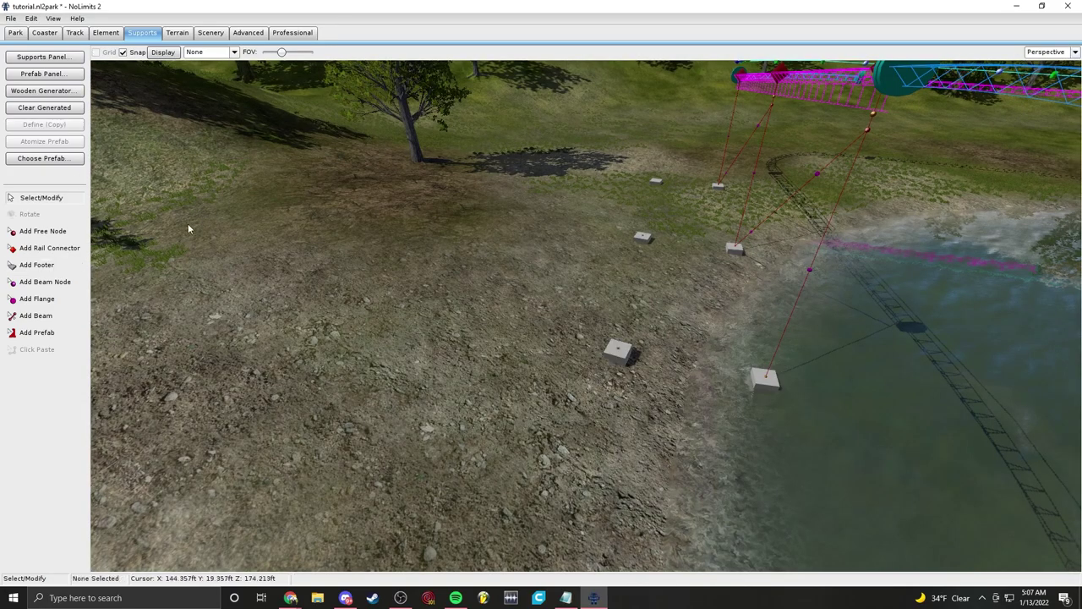
# Step: Add a slanted beam from each support's upper node to its new side footer
pyautogui.click(36, 316)
pyautogui.moveTo(541, 338); pyautogui.dragTo(655, 292, button='right')
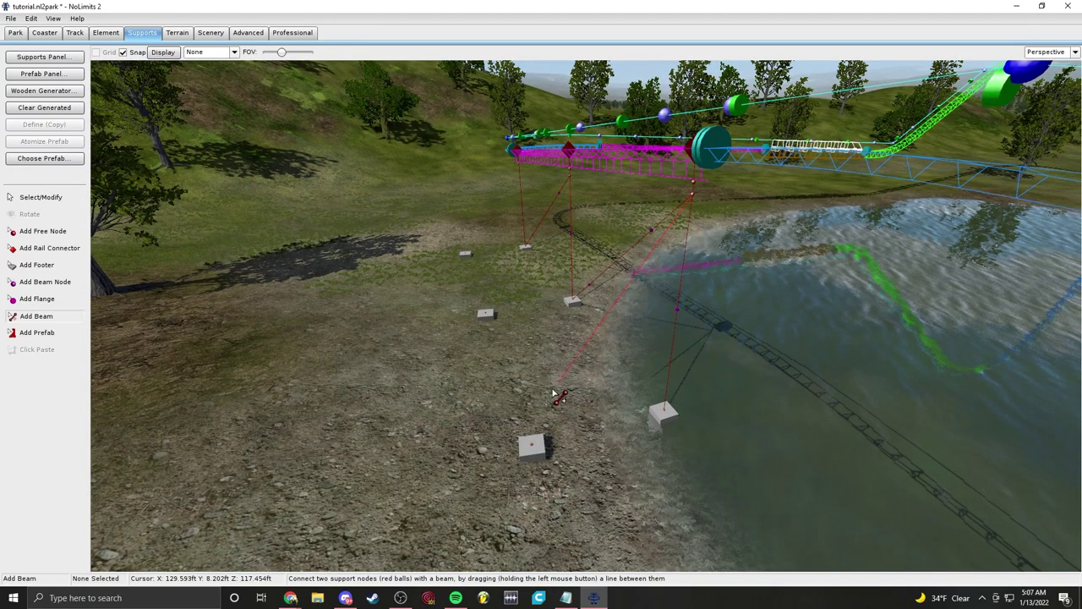
pyautogui.moveTo(531, 448); pyautogui.dragTo(578, 473, button='right')
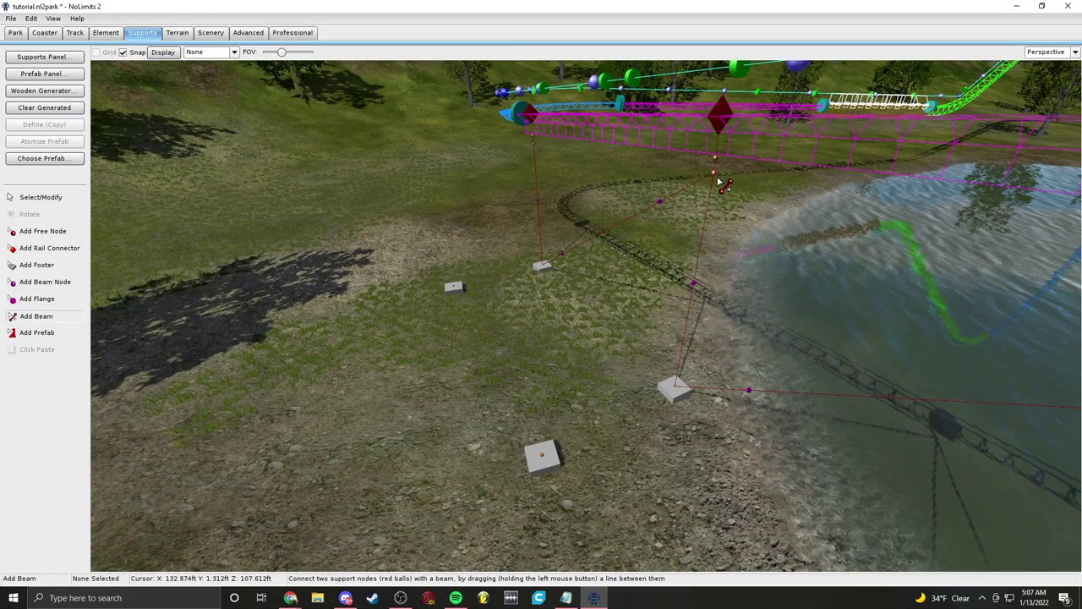
pyautogui.moveTo(540, 456); pyautogui.dragTo(540, 455)
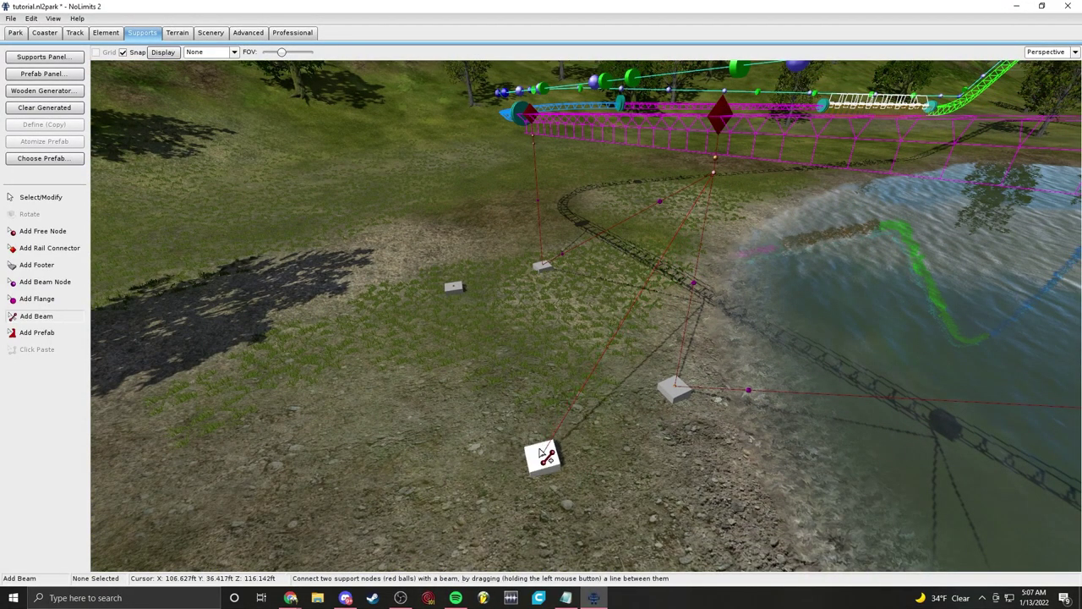
pyautogui.moveTo(568, 373); pyautogui.dragTo(566, 357, button='right')
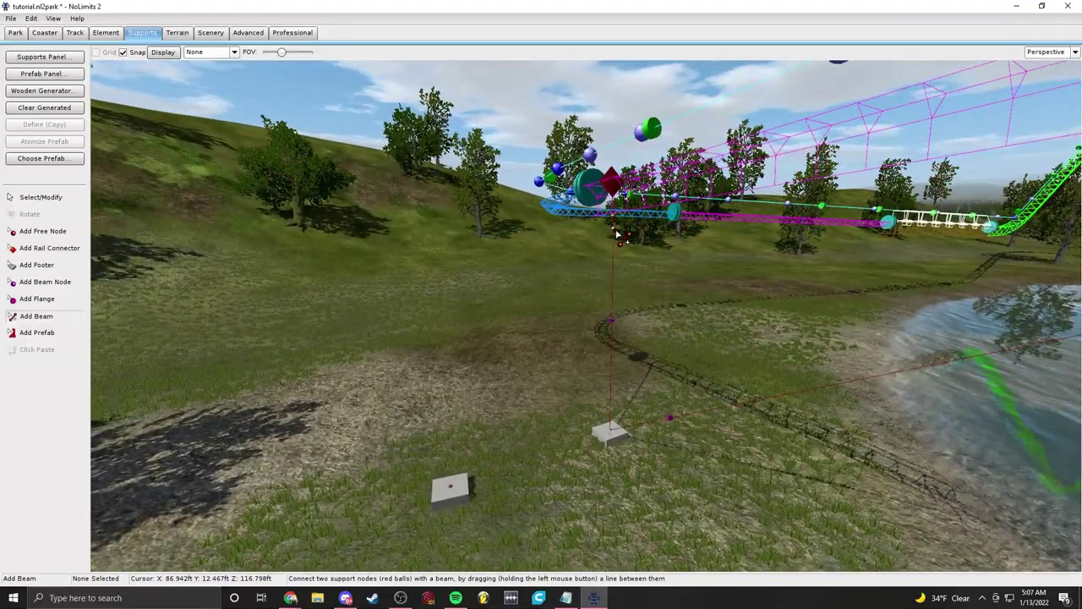
pyautogui.moveTo(444, 496); pyautogui.dragTo(445, 492)
pyautogui.moveTo(599, 476); pyautogui.dragTo(596, 461, button='right')
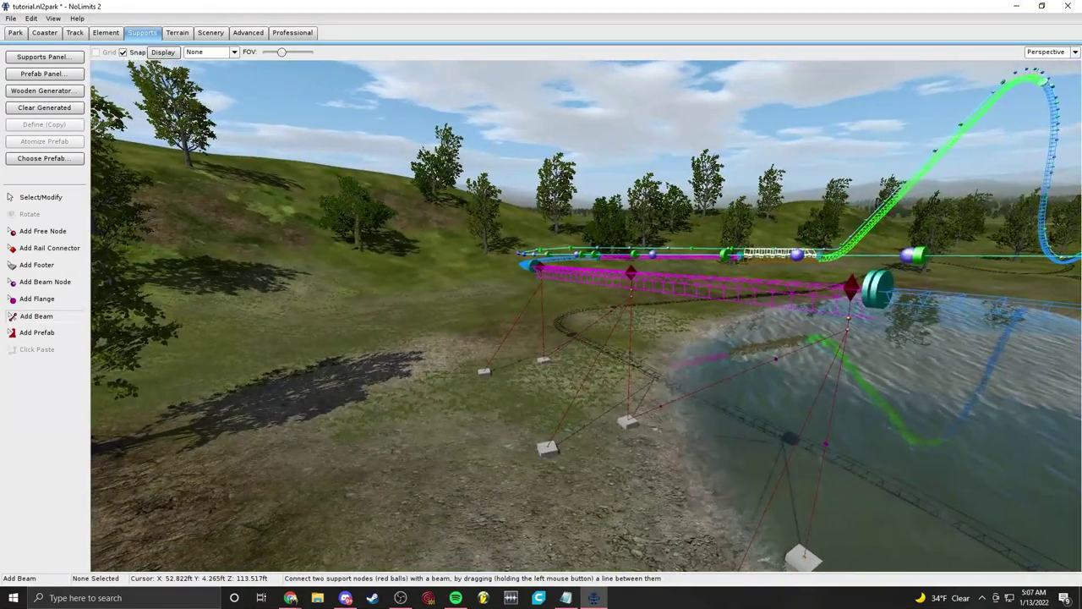
# Step: Add a flange near both ends of each new slanted beam and return to Select/Modify
pyautogui.click(51, 301)
pyautogui.moveTo(646, 400); pyautogui.dragTo(716, 425, button='right')
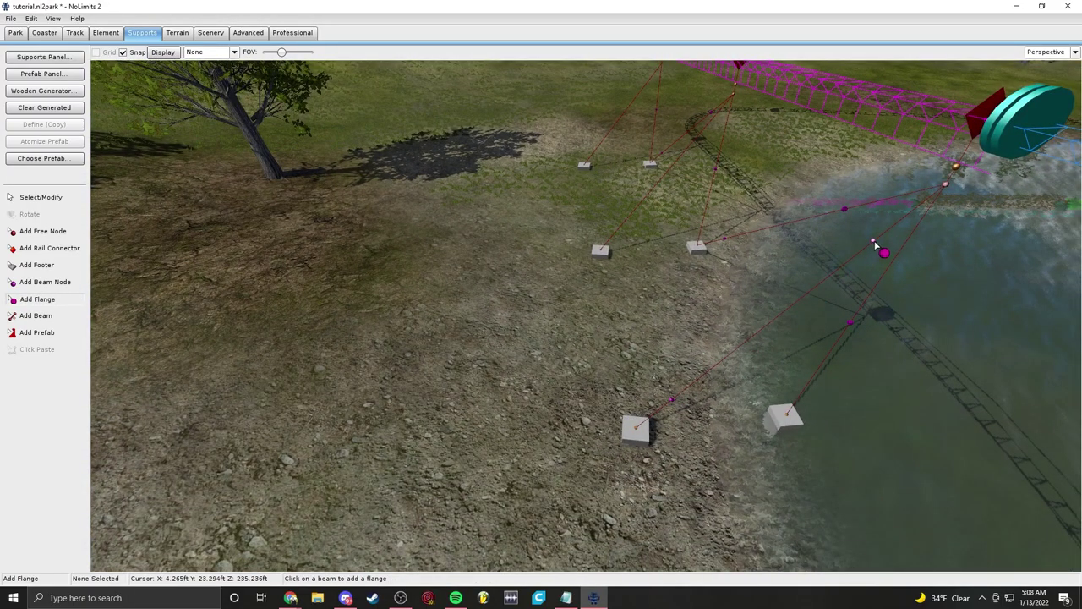
pyautogui.moveTo(697, 238); pyautogui.dragTo(590, 229, button='right')
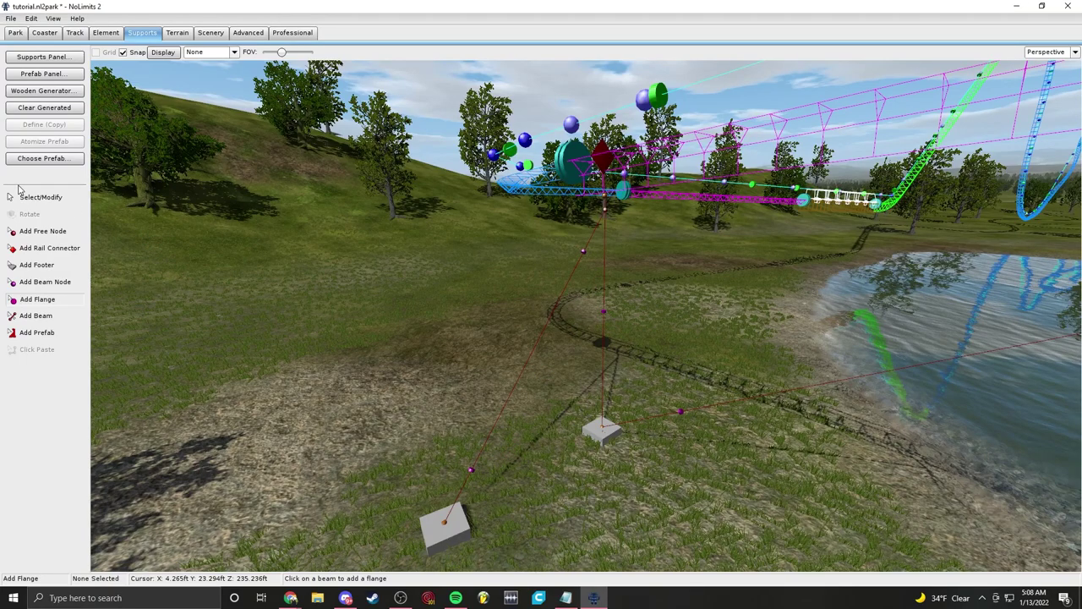
pyautogui.click(42, 214)
pyautogui.click(534, 316)
pyautogui.click(49, 200)
pyautogui.press('s')
pyautogui.moveTo(575, 279); pyautogui.dragTo(710, 320, button='right')
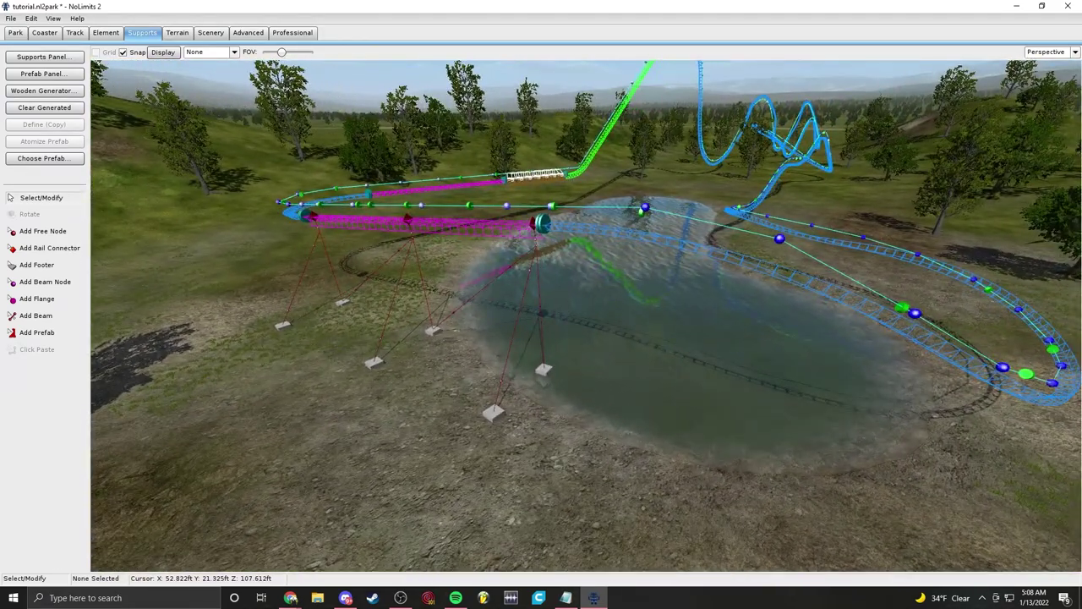
# Step: Freeze the coaster and inspect the braced supports with their slanted beams and flanges
pyautogui.click(44, 32)
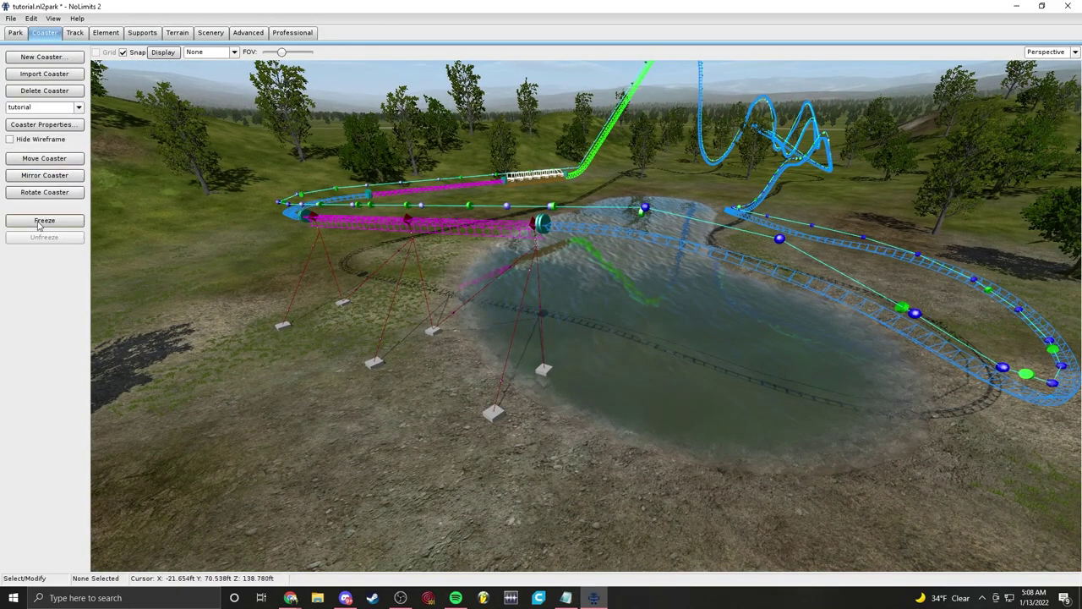
pyautogui.click(44, 220)
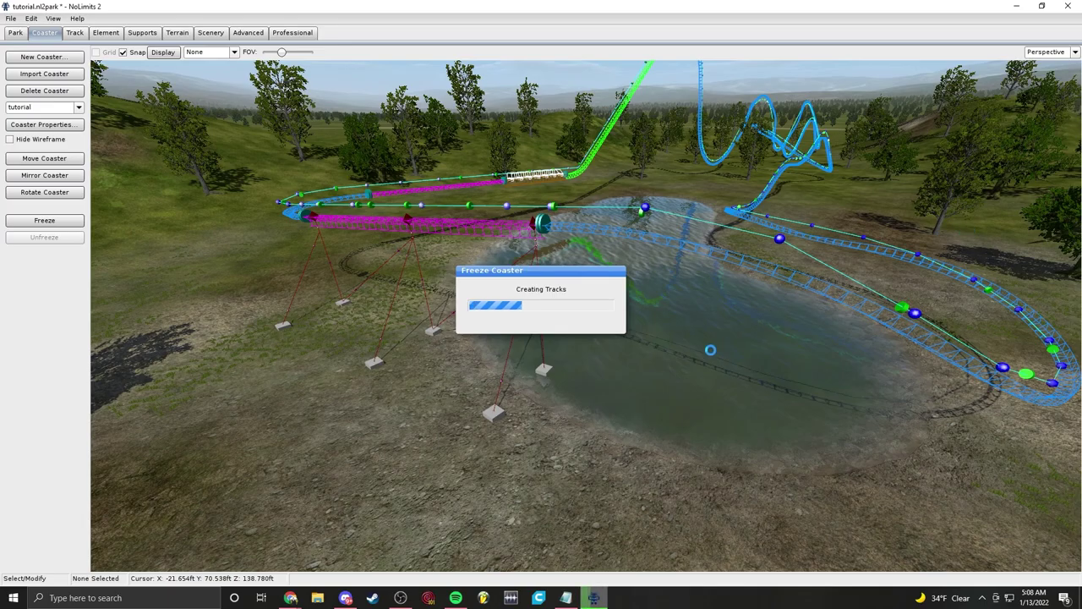
pyautogui.press('w')
pyautogui.moveTo(614, 351); pyautogui.dragTo(671, 412, button='right')
pyautogui.press('w')
pyautogui.press('s')
pyautogui.press('d')
pyautogui.press('w')
pyautogui.press('s')
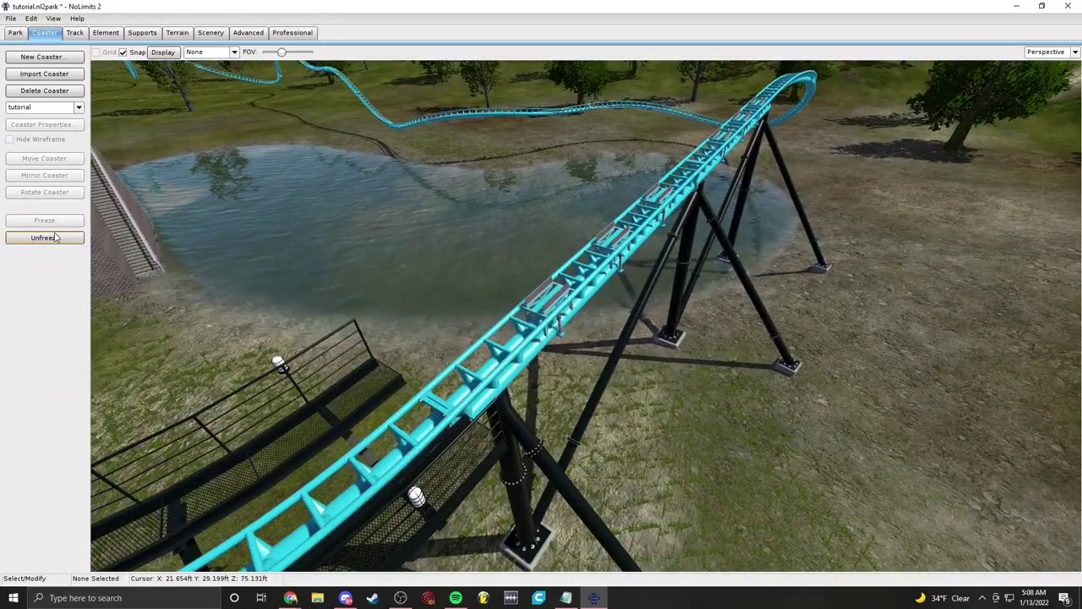
# Step: Unfreeze the coaster and give the brake section left and right railings and catwalks, with railing lights on both sides
pyautogui.click(45, 237)
pyautogui.click(74, 33)
pyautogui.click(57, 161)
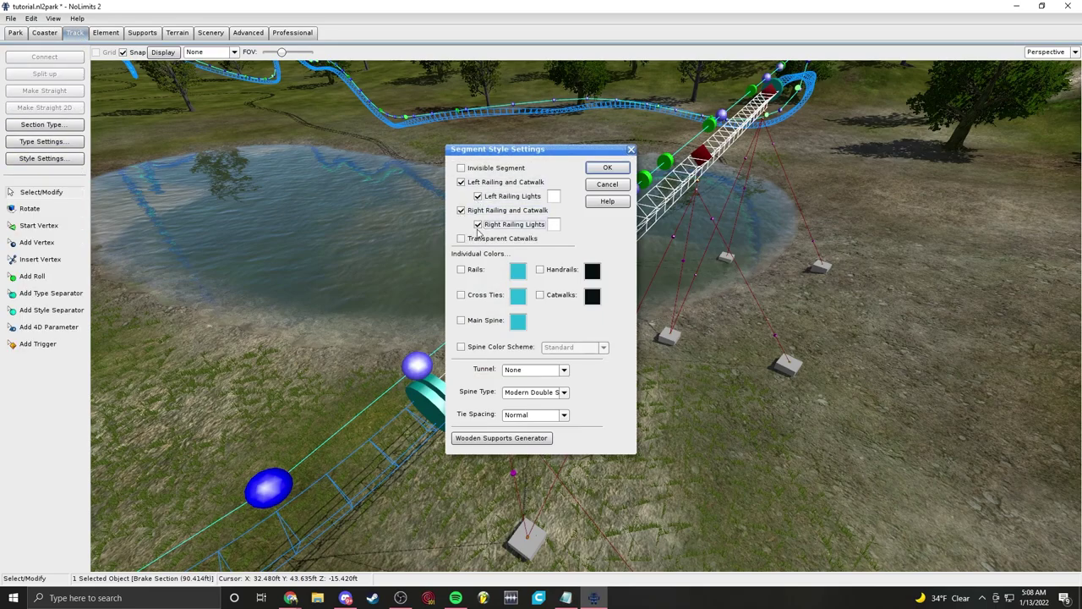
pyautogui.click(609, 169)
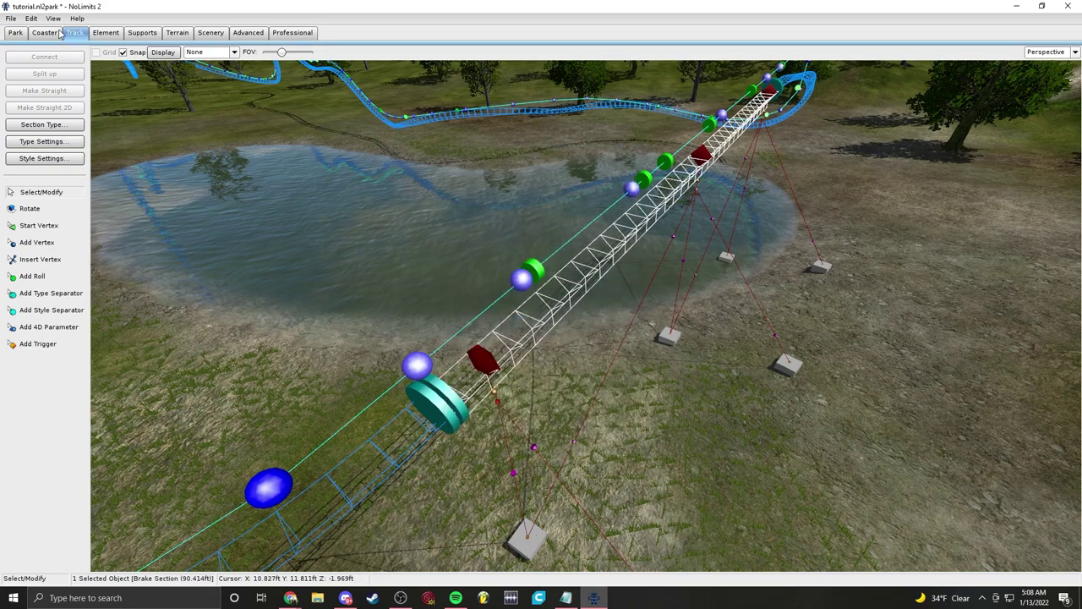
# Step: Freeze the coaster and examine the brake section's catwalks, its supports and the track around the pond
pyautogui.click(52, 18)
pyautogui.click(43, 33)
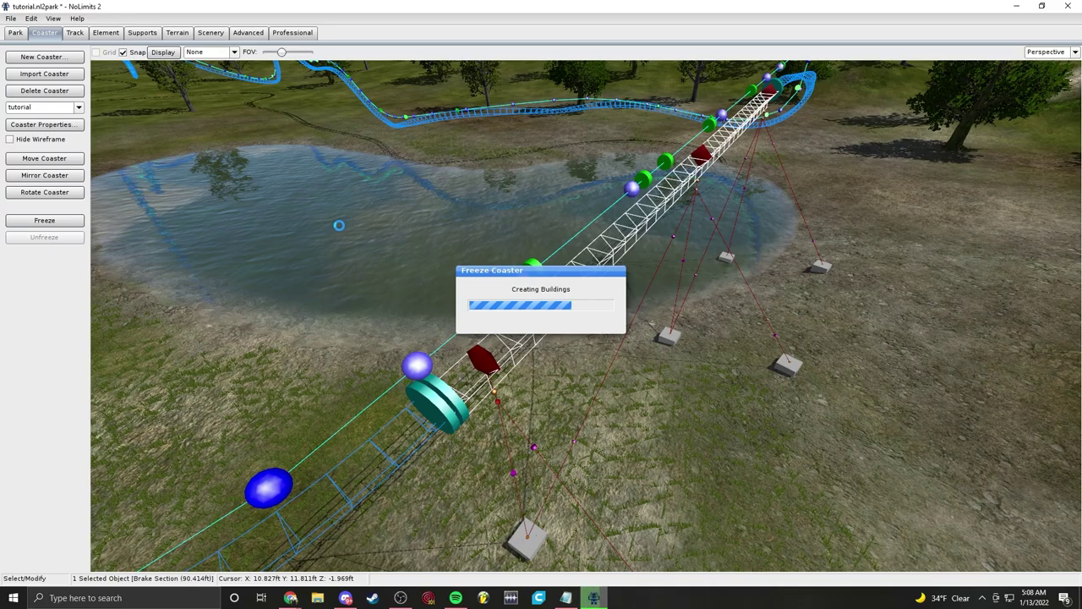
pyautogui.moveTo(389, 280); pyautogui.dragTo(156, 165, button='right')
pyautogui.press('w')
pyautogui.press('a')
pyautogui.press('w')
pyautogui.press('s')
pyautogui.press('d')
pyautogui.press('s')
pyautogui.press('w')
pyautogui.press('d')
pyautogui.press('s')
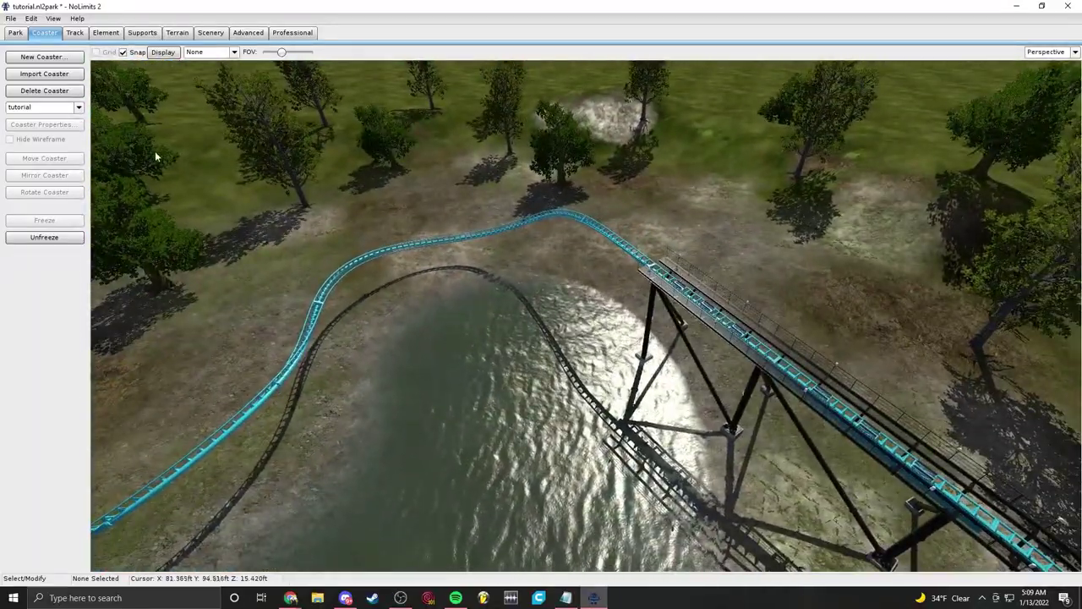
# Step: Unfreeze the coaster and add two supports from the prefab library to the low curve beside the pond
pyautogui.click(44, 237)
pyautogui.click(142, 34)
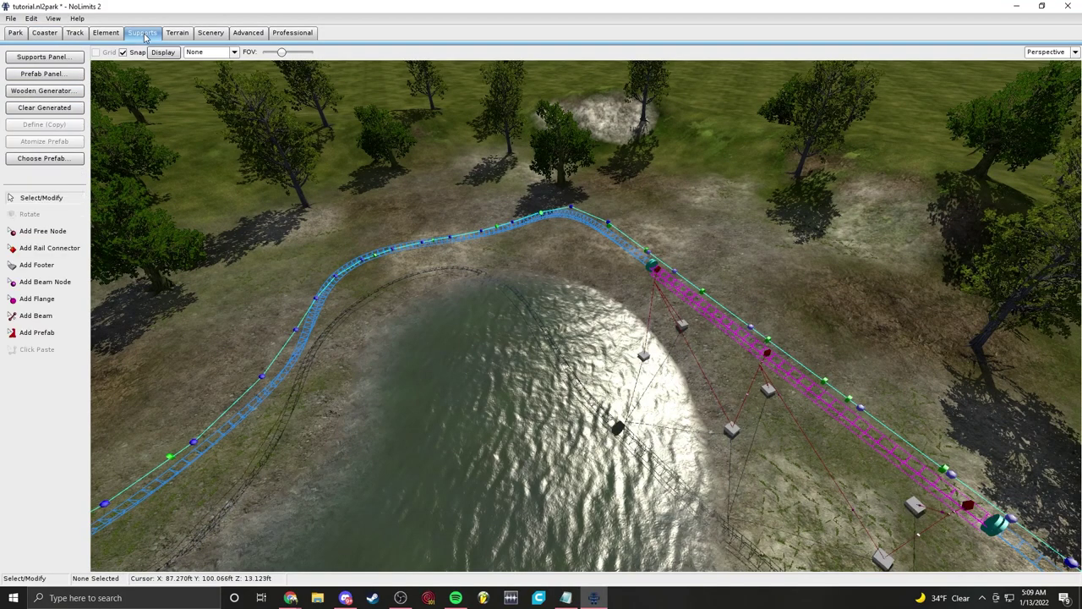
pyautogui.click(74, 160)
pyautogui.scroll(-3, 552, 375)
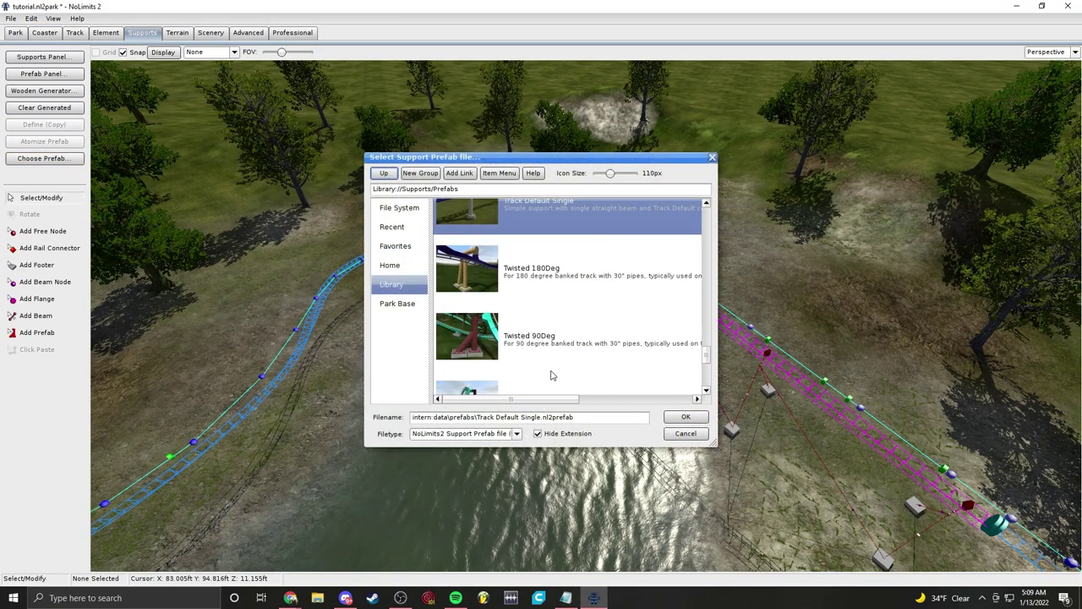
pyautogui.scroll(-2, 528, 338)
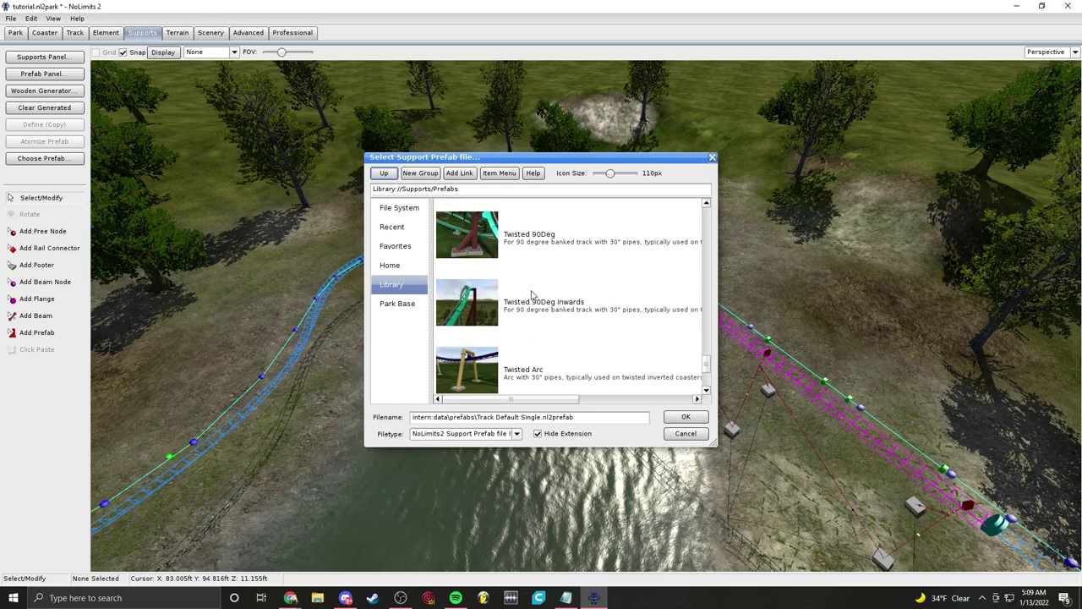
pyautogui.scroll(-1, 566, 320)
pyautogui.scroll(-1, 580, 338)
pyautogui.doubleClick(562, 305)
pyautogui.moveTo(583, 294); pyautogui.dragTo(497, 278, button='middle')
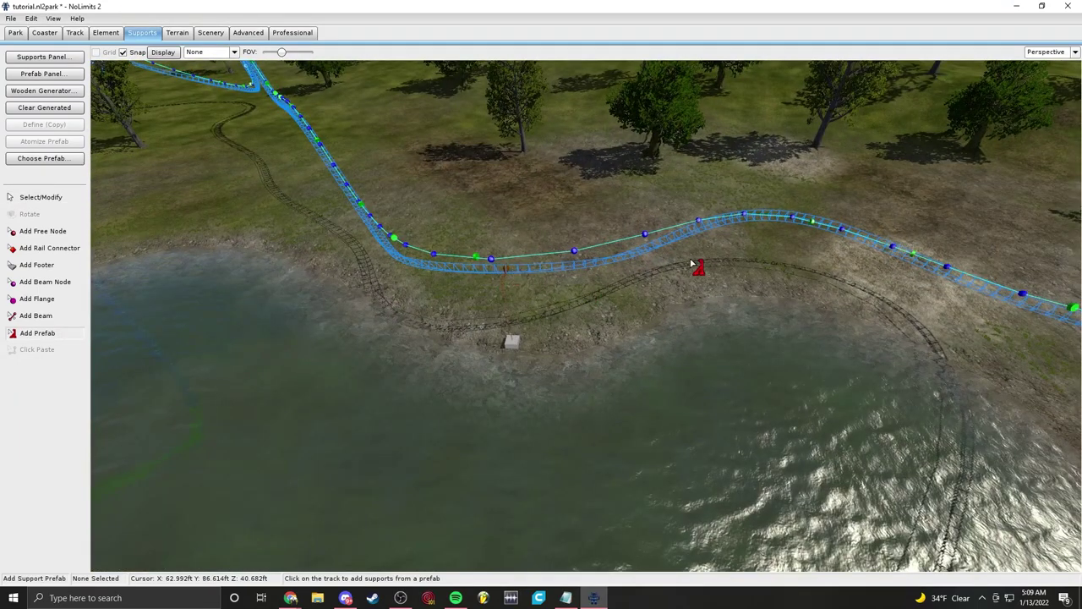
pyautogui.moveTo(690, 265); pyautogui.dragTo(752, 222, button='middle')
pyautogui.scroll(5, 752, 221)
pyautogui.scroll(-3, 774, 264)
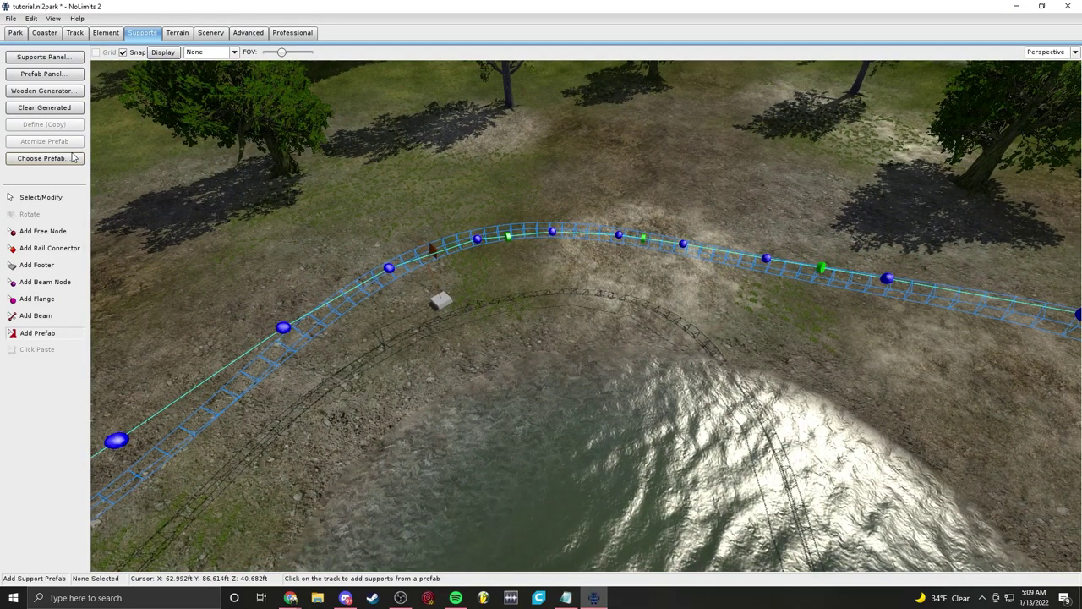
# Step: Choose the Twisted Single support prefab and add it farther along the curve toward the brake section
pyautogui.click(44, 158)
pyautogui.scroll(-3, 550, 334)
pyautogui.doubleClick(550, 362)
pyautogui.scroll(-4, 549, 361)
pyautogui.moveTo(549, 361); pyautogui.dragTo(496, 346, button='middle')
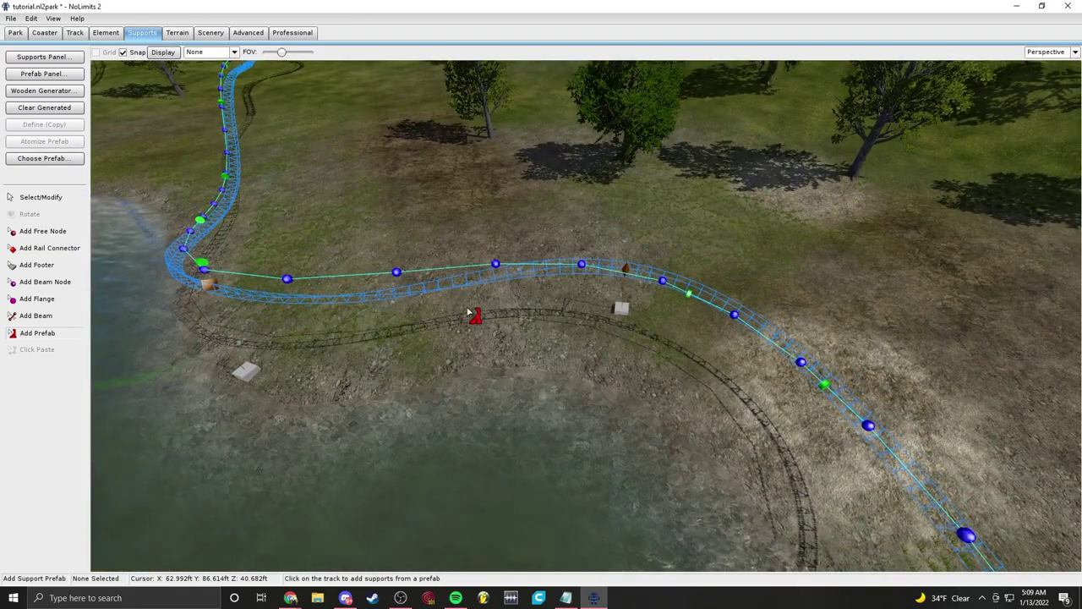
pyautogui.moveTo(436, 296); pyautogui.dragTo(603, 332, button='middle')
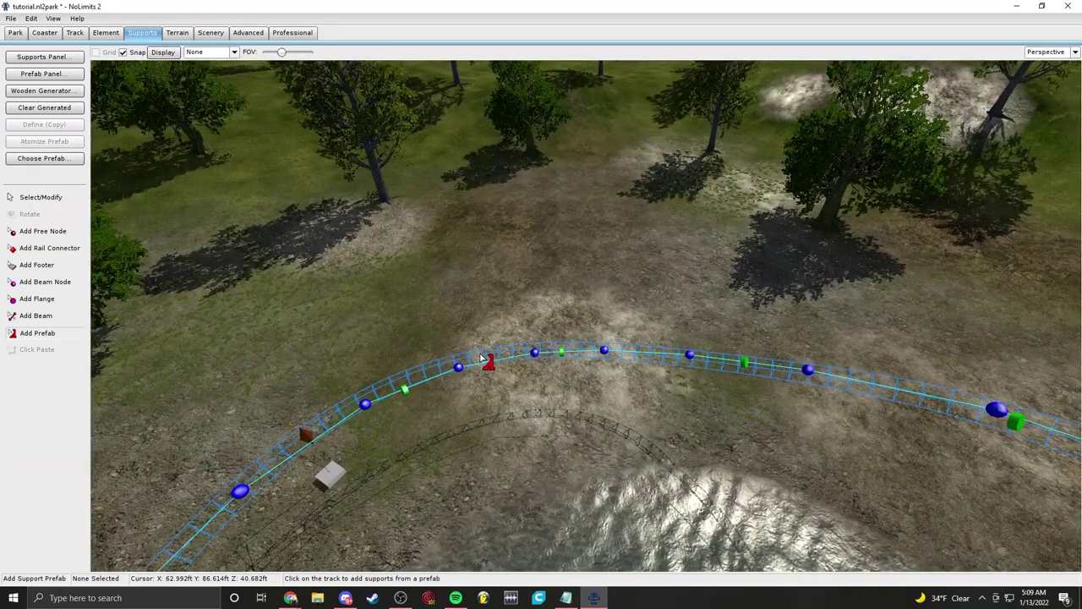
# Step: Choose another library prefab and add a two-footed support on the track curving up toward the brakes
pyautogui.click(44, 159)
pyautogui.scroll(-5, 581, 355)
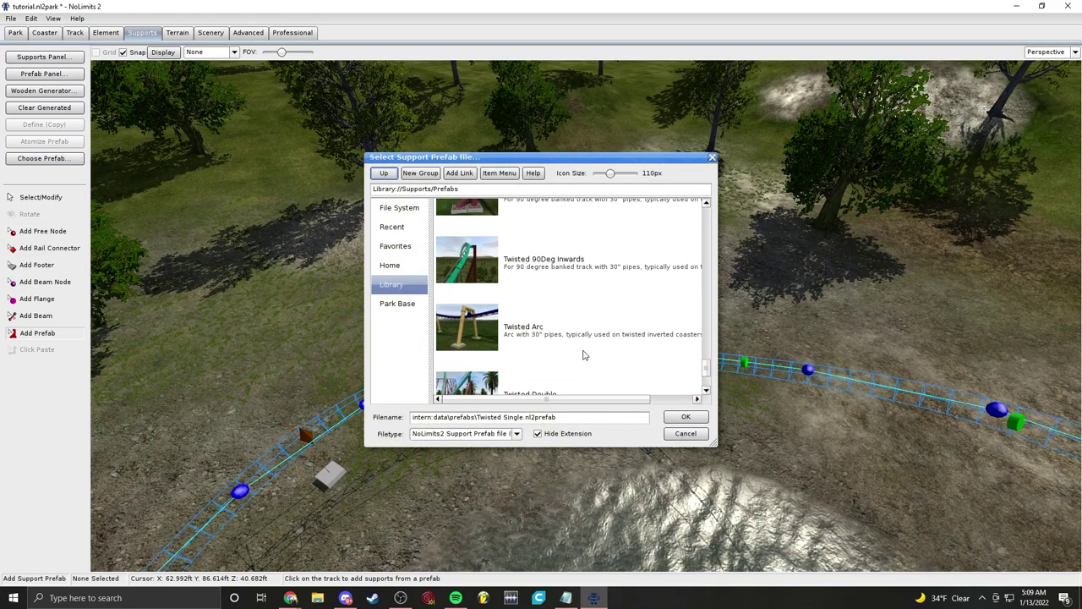
pyautogui.doubleClick(541, 258)
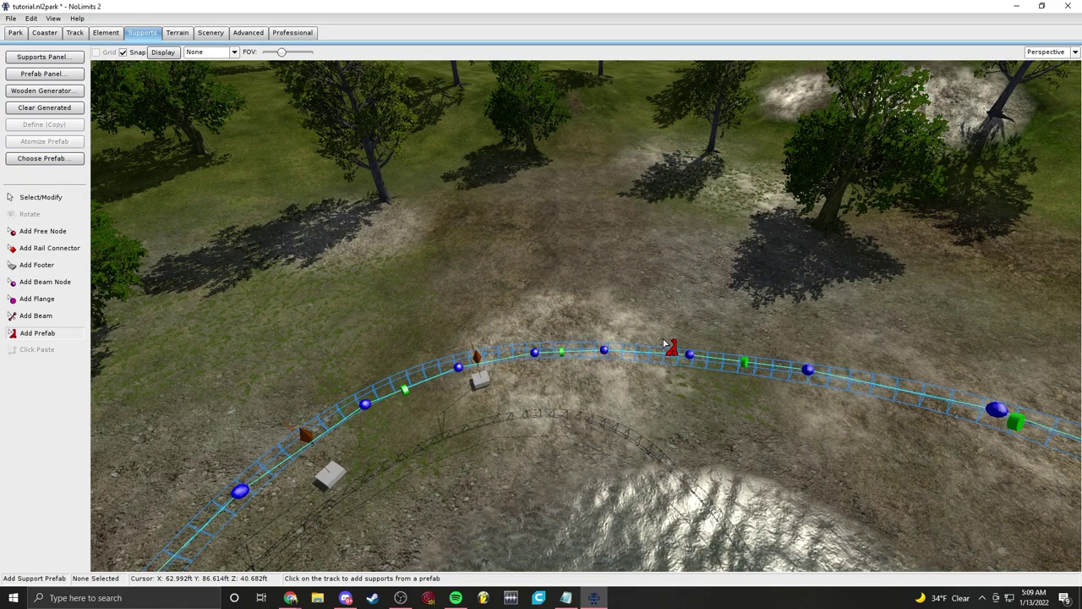
pyautogui.moveTo(928, 397); pyautogui.dragTo(753, 470, button='middle')
pyautogui.moveTo(894, 302); pyautogui.dragTo(713, 420, button='right')
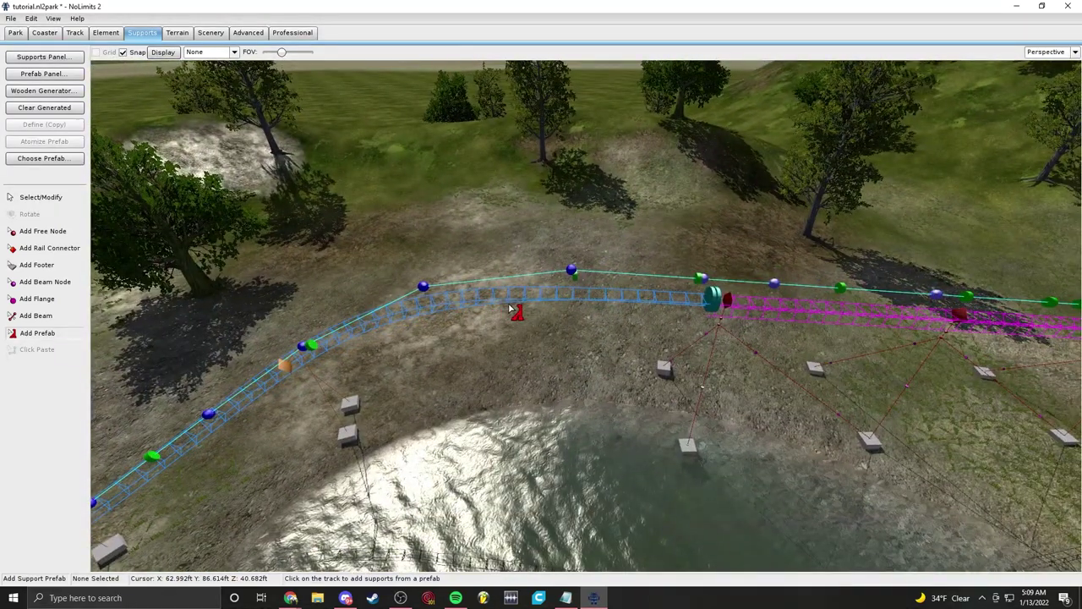
# Step: Add one more two-footed prefab support to the curve just before the brake section and return to Select/Modify
pyautogui.click(64, 159)
pyautogui.scroll(-3, 560, 338)
pyautogui.doubleClick(554, 321)
pyautogui.click(512, 301)
pyautogui.press('Escape')
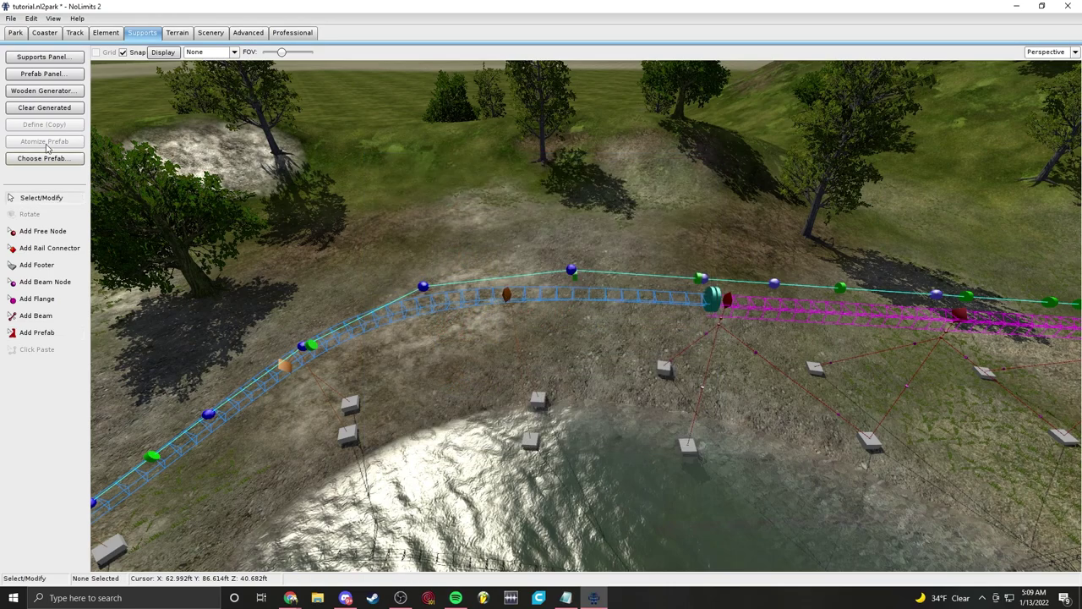
# Step: Freeze the coaster and inspect the new prefab supports, the braced brake supports and the unsupported track
pyautogui.click(42, 32)
pyautogui.click(44, 220)
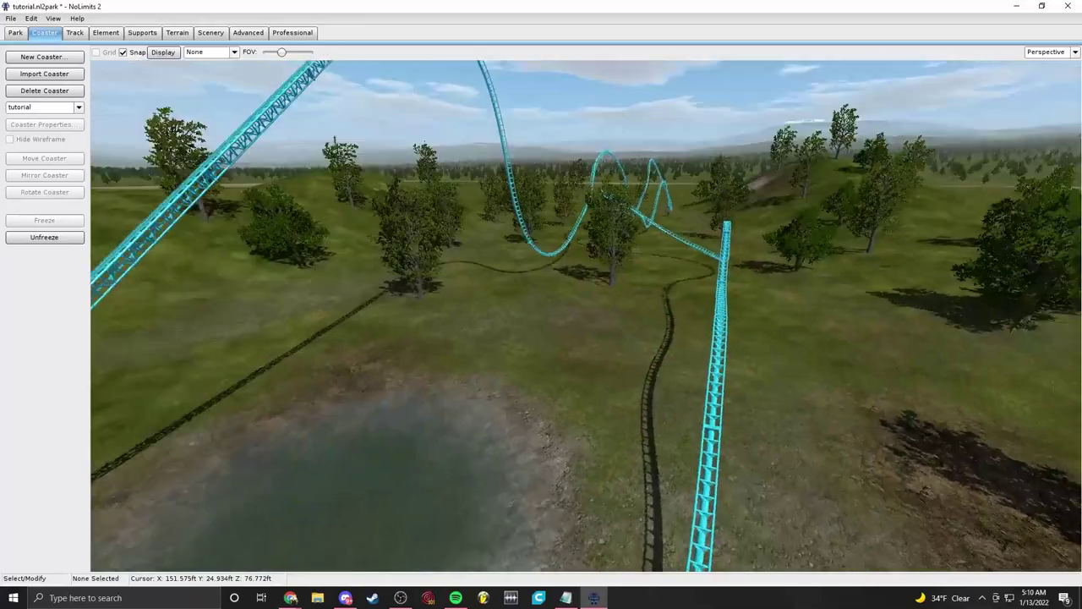
pyautogui.moveTo(563, 558); pyautogui.dragTo(531, 411, button='right')
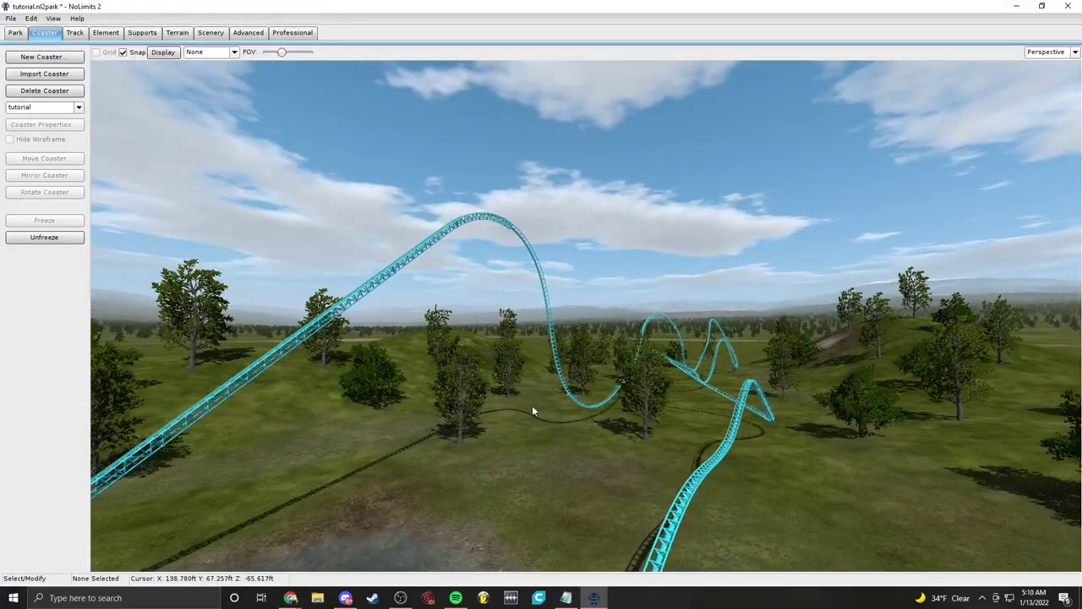
pyautogui.moveTo(668, 377); pyautogui.dragTo(376, 423, button='right')
pyautogui.press('w')
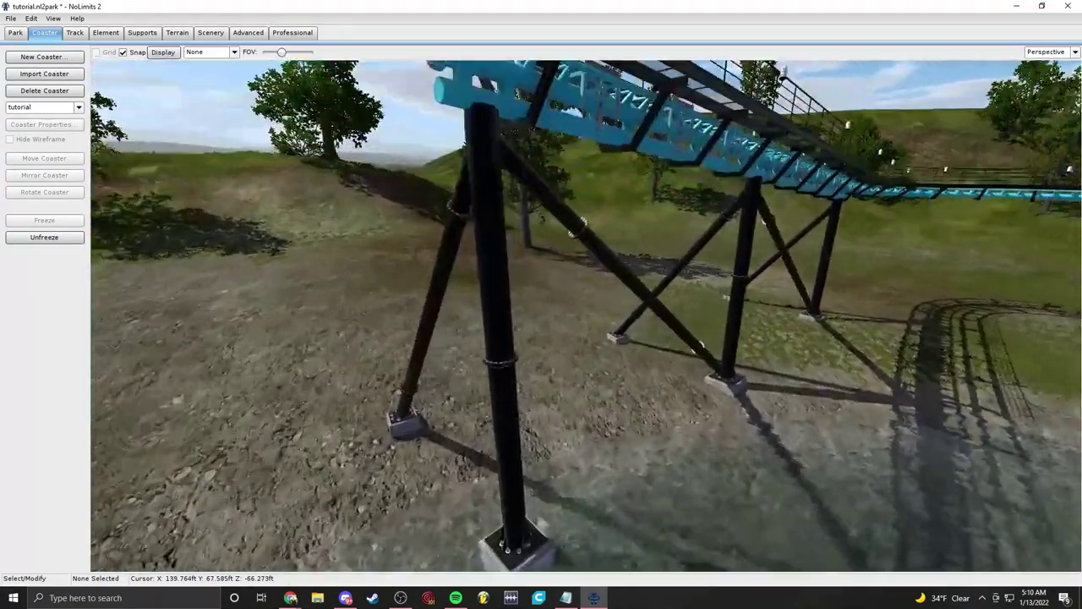
pyautogui.press('s')
pyautogui.press('w')
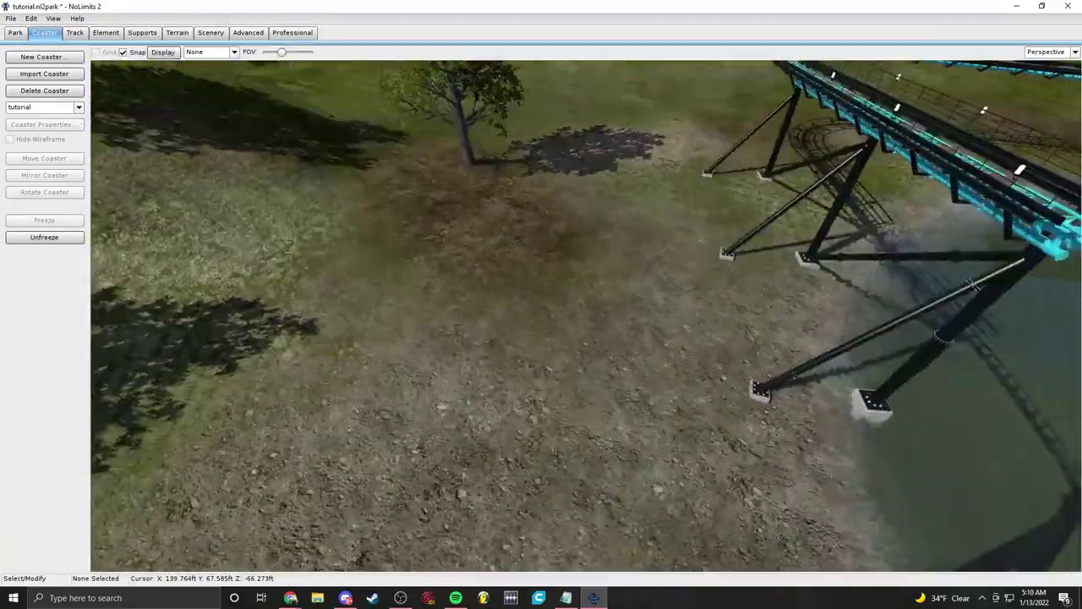
pyautogui.press('s')
pyautogui.press('s')
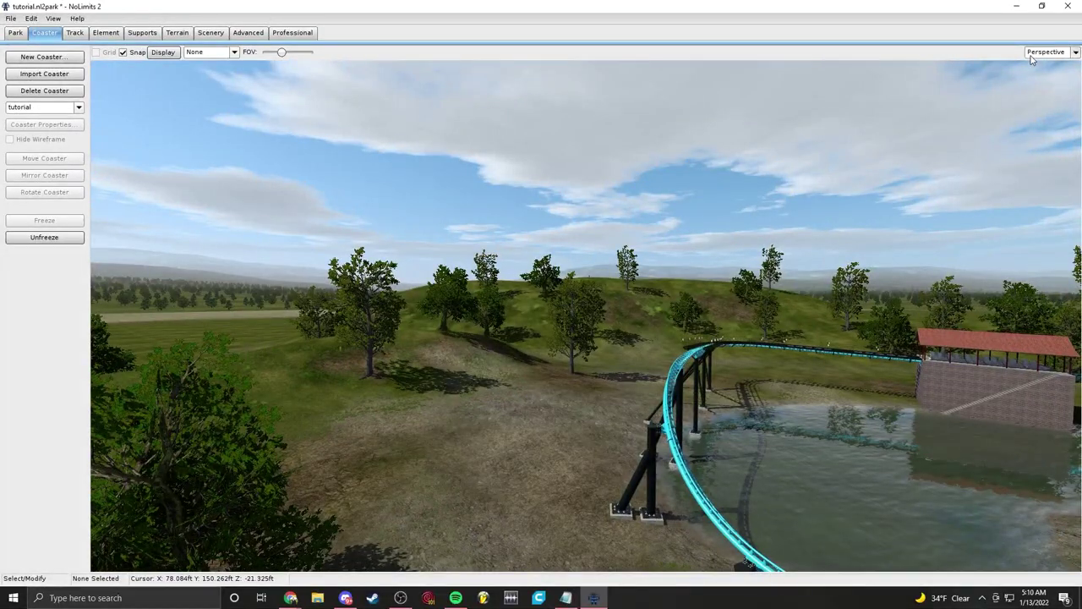
# Step: Switch to the Front view and look over the layout's height profile
pyautogui.click(1031, 54)
pyautogui.click(1038, 74)
pyautogui.scroll(-3, 783, 349)
pyautogui.moveTo(783, 349); pyautogui.dragTo(613, 304, button='right')
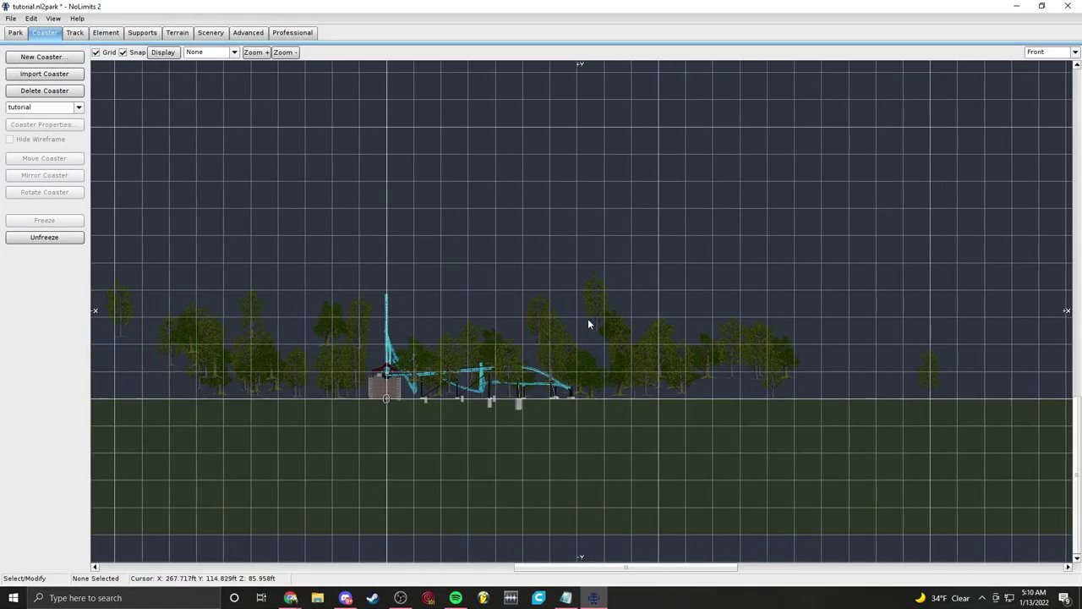
pyautogui.scroll(1, 710, 253)
# Step: Switch to the Right view and examine the whole layout from the brake supports to the far loop
pyautogui.click(1048, 53)
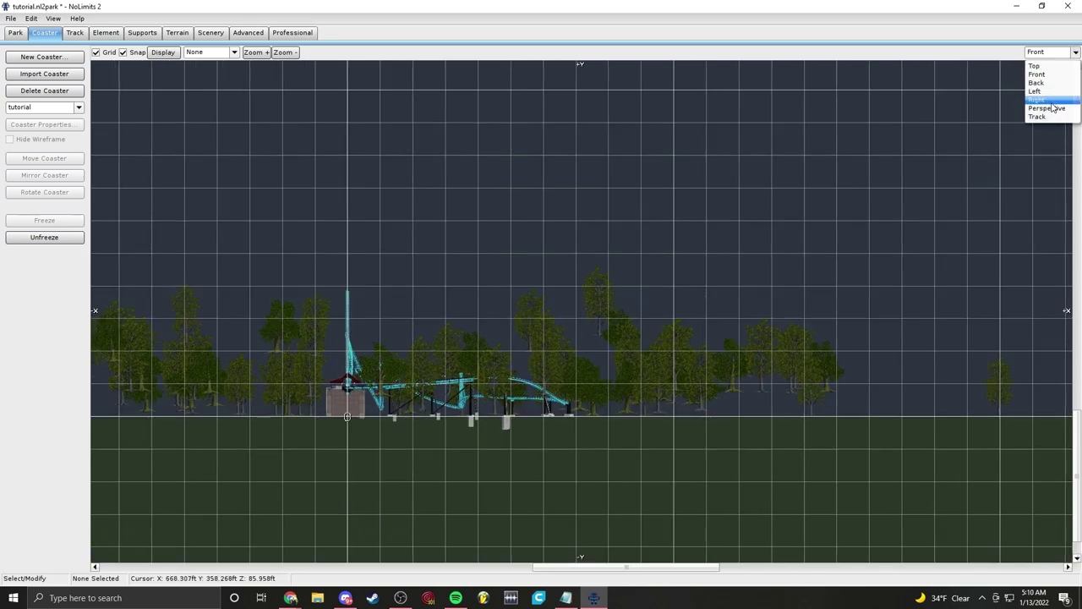
pyautogui.click(1046, 100)
pyautogui.scroll(-2, 930, 275)
pyautogui.moveTo(930, 274); pyautogui.dragTo(653, 282, button='right')
pyautogui.scroll(5, 623, 364)
pyautogui.moveTo(449, 400); pyautogui.dragTo(598, 315, button='right')
pyautogui.scroll(4, 603, 327)
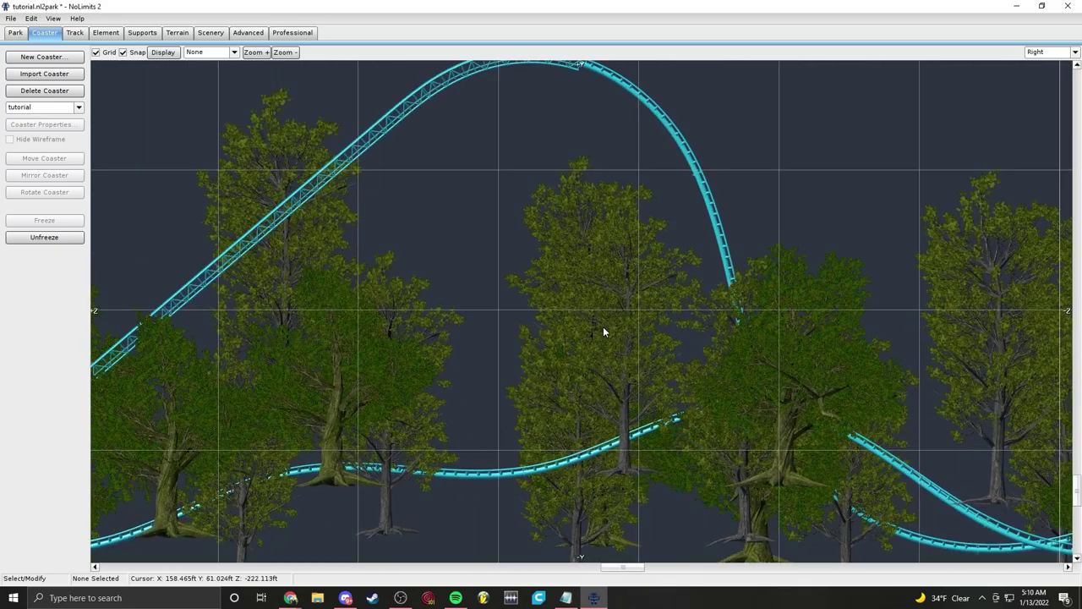
pyautogui.scroll(-3, 553, 355)
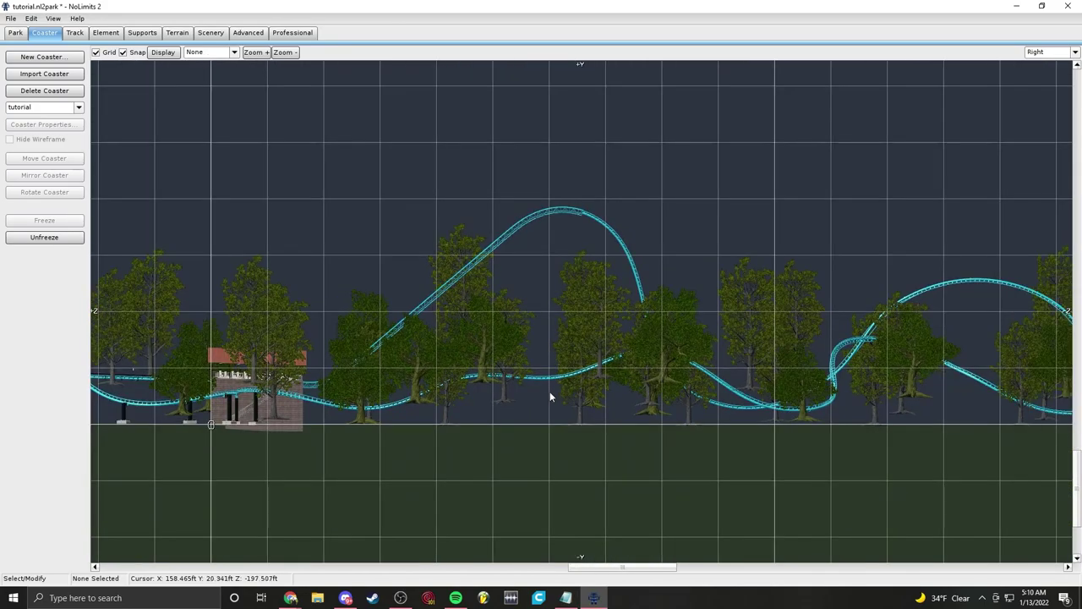
pyautogui.moveTo(264, 411); pyautogui.dragTo(571, 463, button='right')
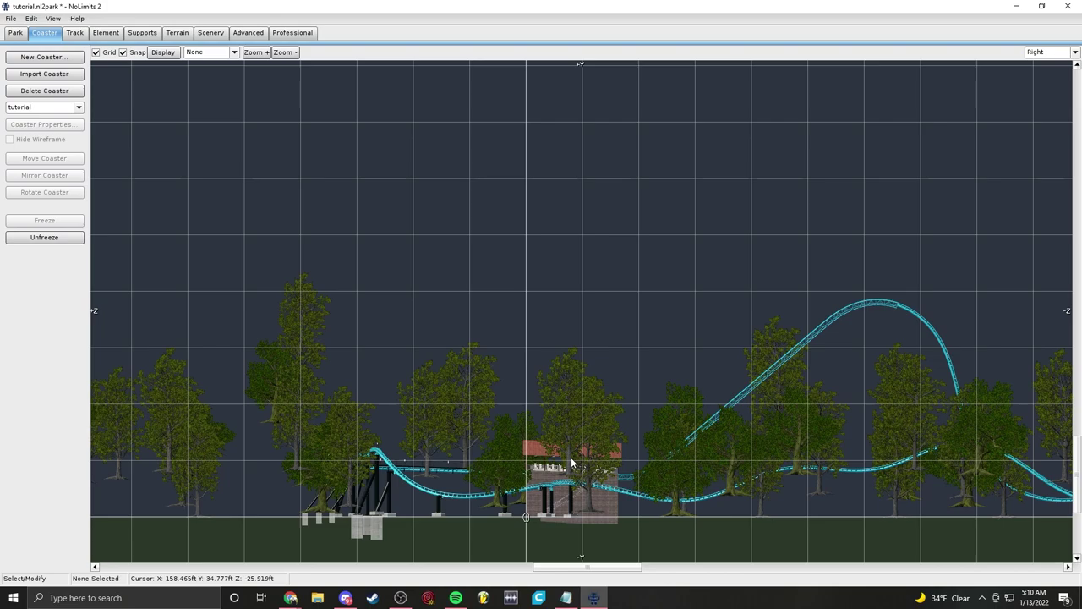
pyautogui.moveTo(543, 468); pyautogui.dragTo(550, 273, button='right')
pyautogui.moveTo(880, 253); pyautogui.dragTo(396, 268, button='right')
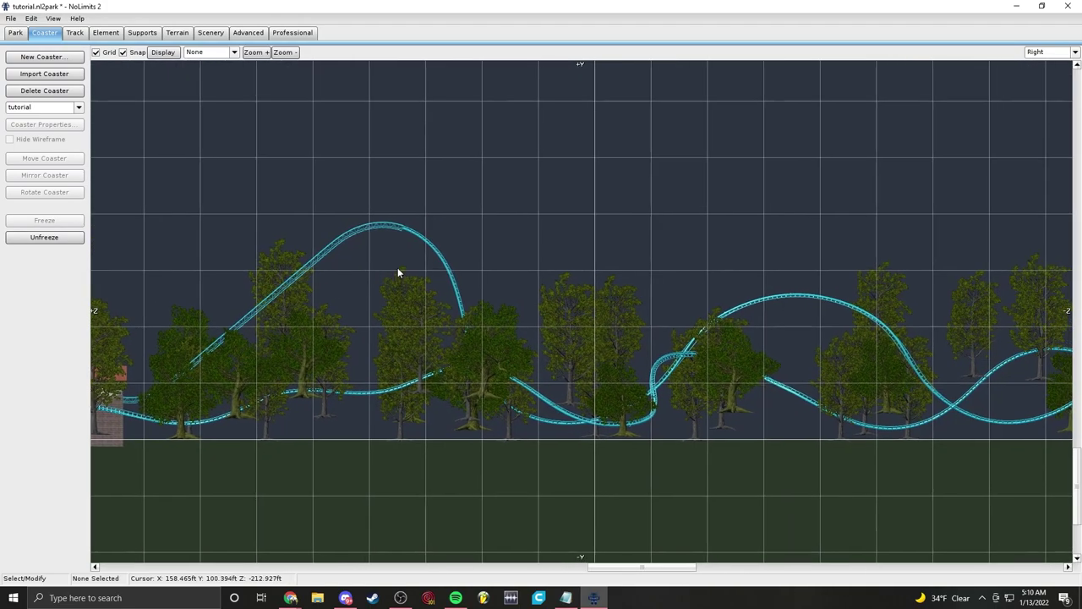
pyautogui.scroll(-5, 845, 260)
pyautogui.scroll(3, 778, 333)
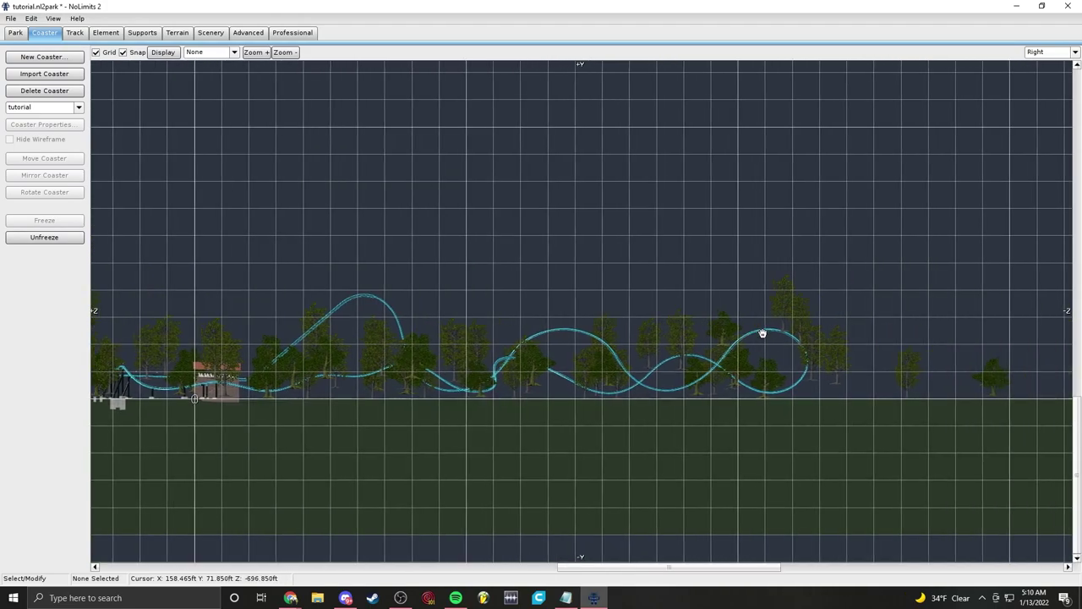
pyautogui.scroll(4, 715, 367)
pyautogui.moveTo(233, 441); pyautogui.dragTo(538, 393, button='right')
pyautogui.moveTo(284, 351); pyautogui.dragTo(626, 302, button='right')
pyautogui.moveTo(354, 178); pyautogui.dragTo(520, 190, button='right')
# Step: Turn off Draw Scenery and examine the track's side profile without the trees
pyautogui.click(161, 52)
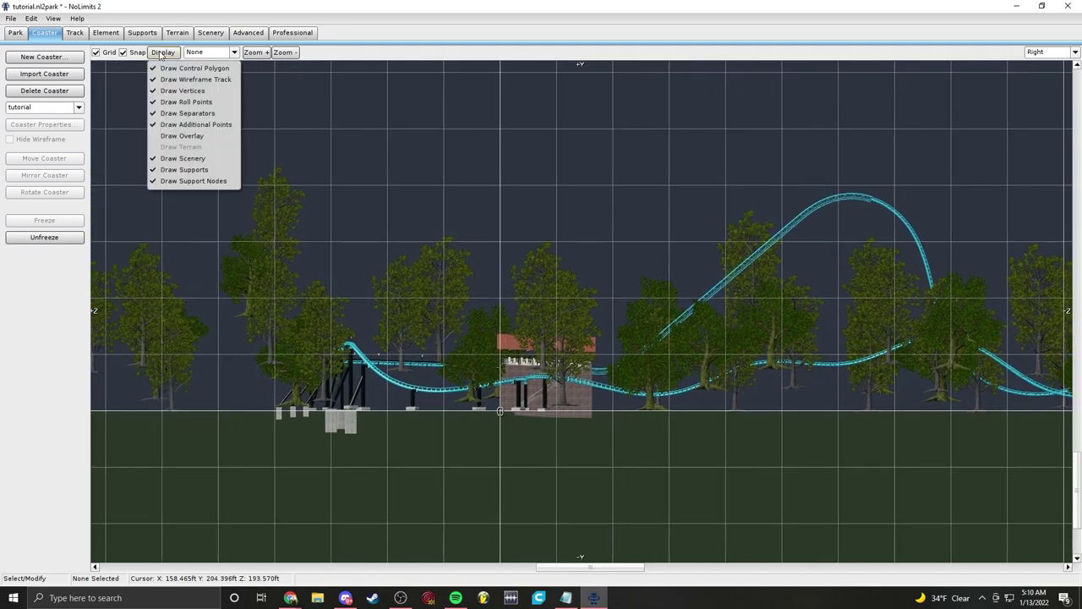
pyautogui.click(213, 159)
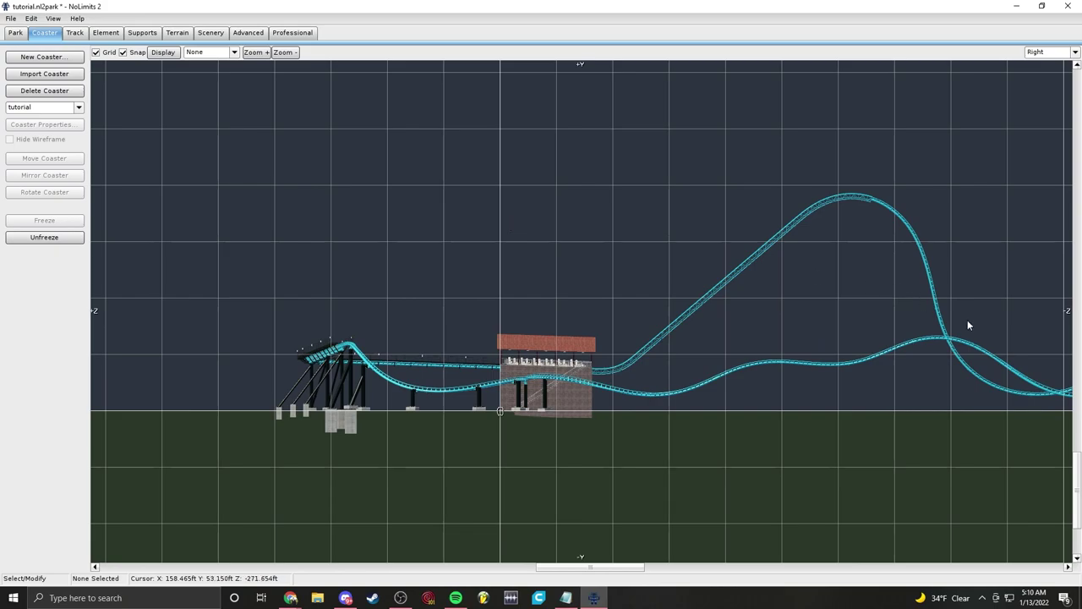
pyautogui.moveTo(969, 326); pyautogui.dragTo(942, 307, button='right')
pyautogui.scroll(5, 939, 308)
pyautogui.moveTo(879, 424); pyautogui.dragTo(634, 419, button='right')
pyautogui.scroll(-4, 634, 419)
pyautogui.moveTo(972, 355); pyautogui.dragTo(671, 384, button='right')
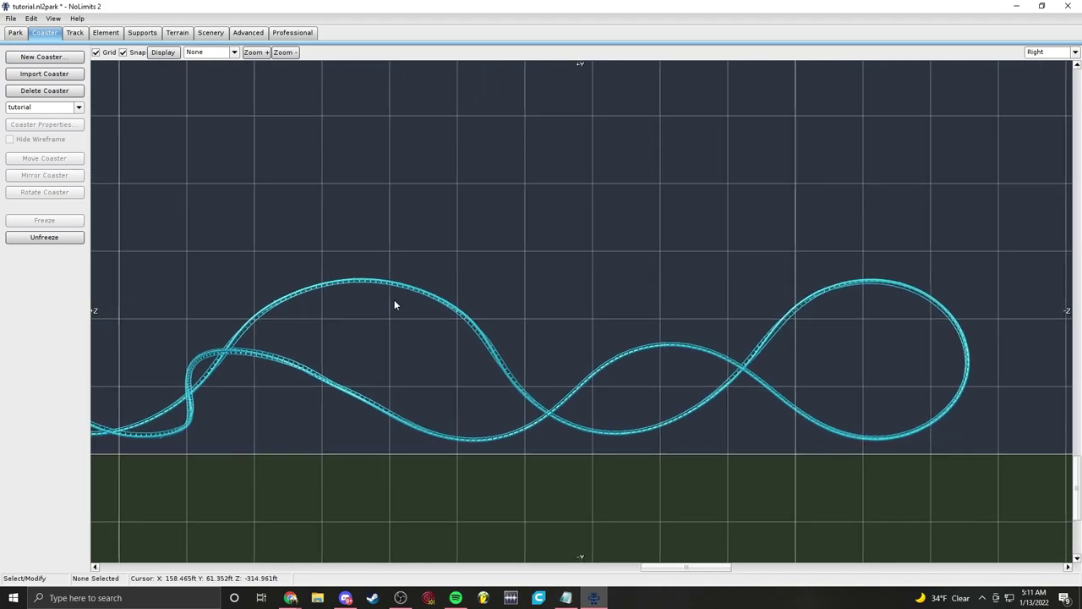
# Step: Examine the braced pond supports and their slanted beams closely in the Right view
pyautogui.click(168, 54)
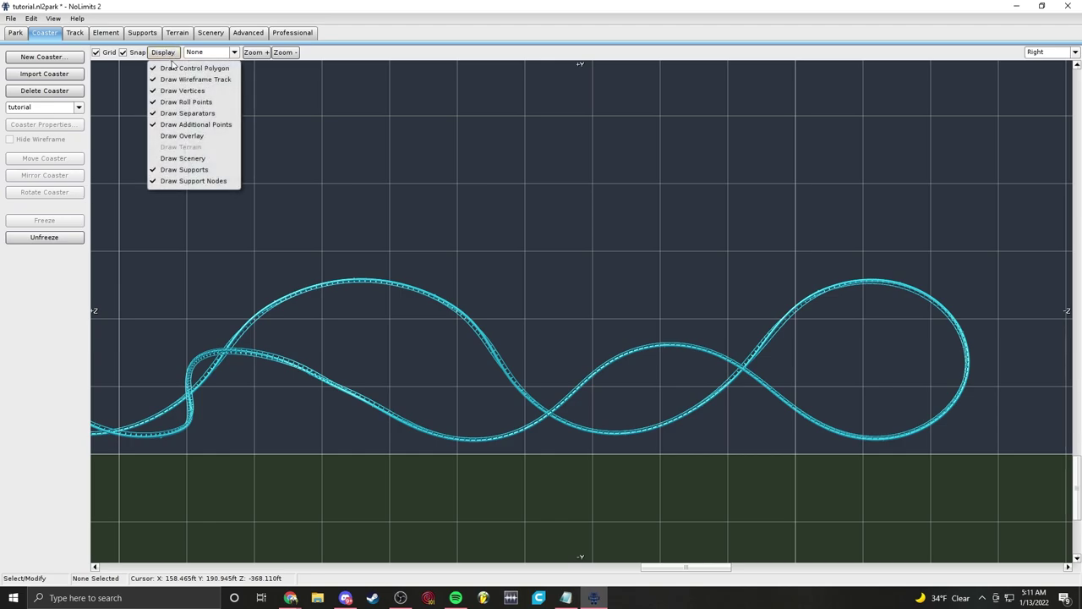
pyautogui.click(352, 262)
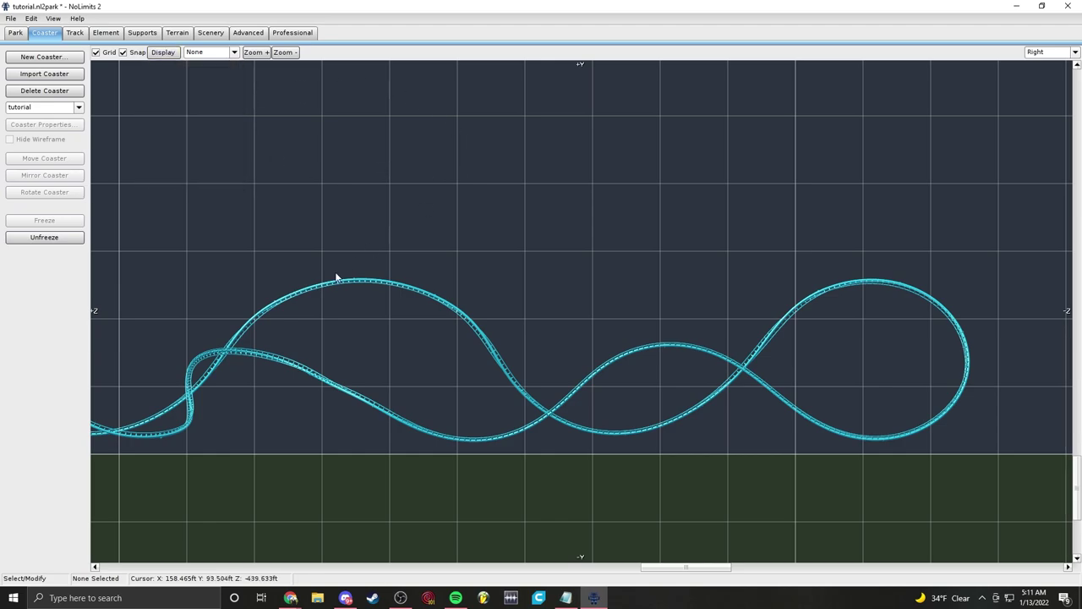
pyautogui.moveTo(315, 292); pyautogui.dragTo(782, 236, button='right')
pyautogui.moveTo(263, 332); pyautogui.dragTo(857, 299, button='right')
pyautogui.scroll(5, 310, 323)
pyautogui.moveTo(310, 324); pyautogui.dragTo(964, 334, button='right')
pyautogui.scroll(3, 550, 348)
pyautogui.scroll(1, 549, 348)
pyautogui.moveTo(550, 348); pyautogui.dragTo(625, 283, button='right')
pyautogui.scroll(-2, 622, 274)
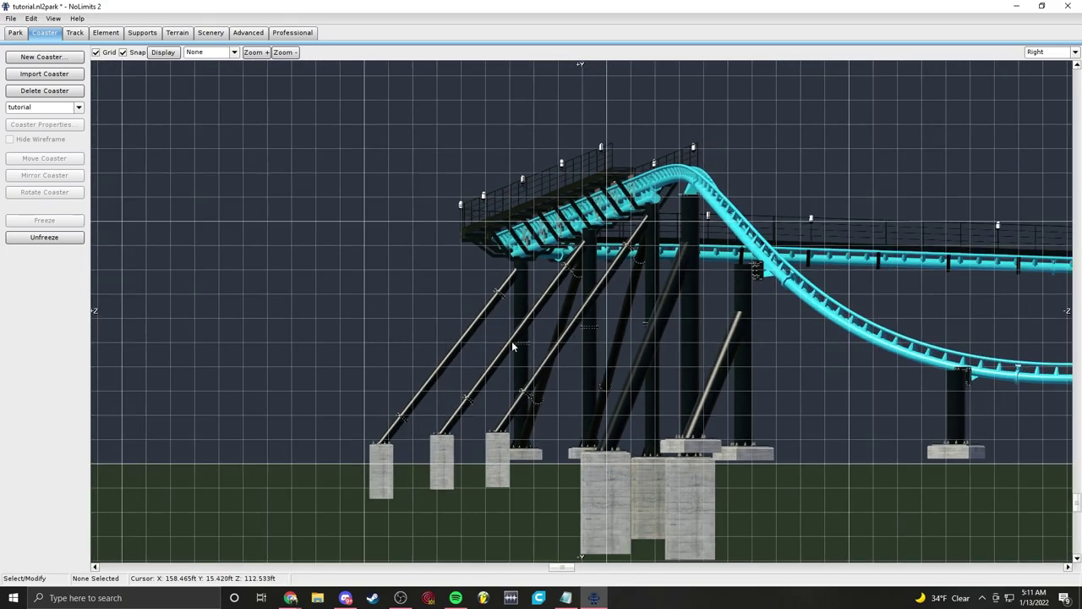
# Step: Save the park
pyautogui.click(10, 17)
pyautogui.click(142, 56)
pyautogui.click(163, 55)
# Step: Look along the coaster in the Right view and move to empty space beyond the layout
pyautogui.scroll(-5, 676, 313)
pyautogui.moveTo(763, 344); pyautogui.dragTo(135, 330, button='right')
pyautogui.scroll(-4, 541, 312)
pyautogui.moveTo(887, 299); pyautogui.dragTo(814, 347, button='right')
pyautogui.scroll(1, 342, 419)
pyautogui.moveTo(377, 417); pyautogui.dragTo(600, 397, button='right')
pyautogui.scroll(2, 591, 398)
pyautogui.moveTo(278, 343); pyautogui.dragTo(918, 306, button='right')
pyautogui.moveTo(279, 318); pyautogui.dragTo(640, 327, button='right')
pyautogui.scroll(2, 245, 273)
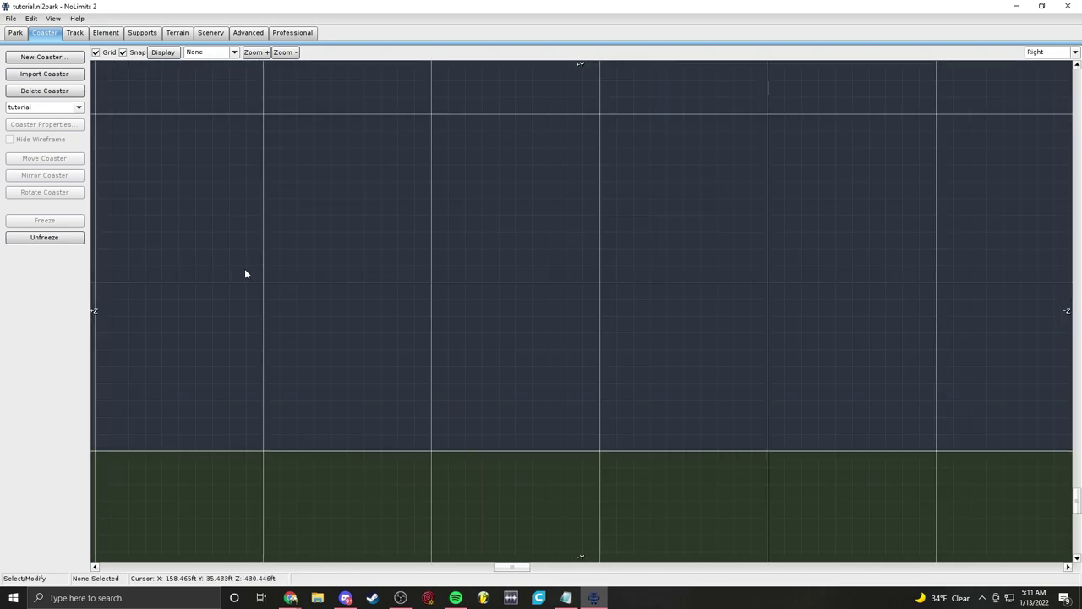
# Step: Switch to the Top view in support editing and move to an empty patch of terrain away from the coaster
pyautogui.click(143, 33)
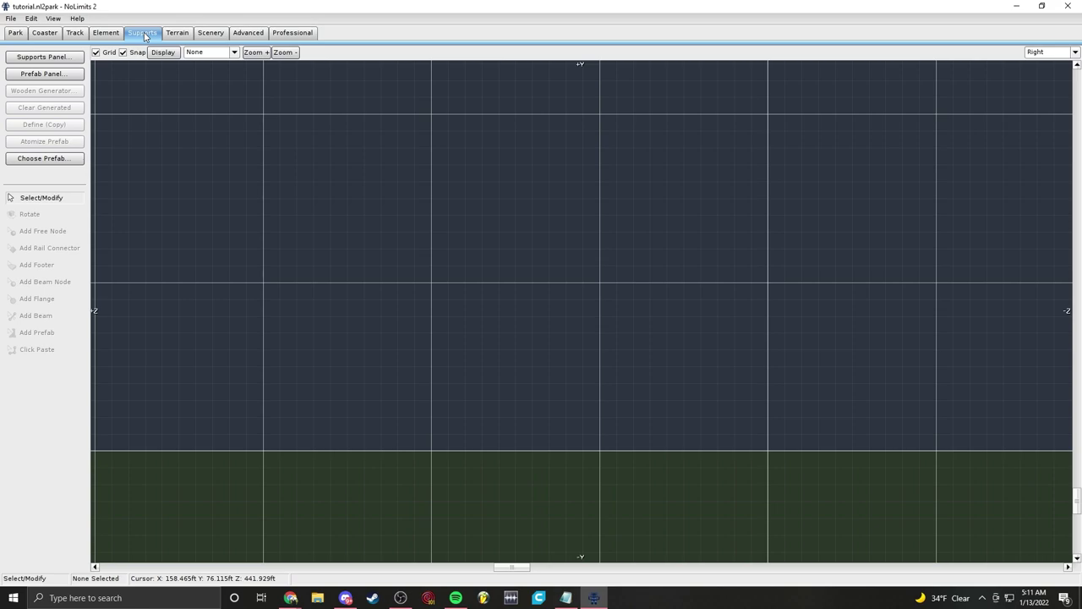
pyautogui.click(1052, 52)
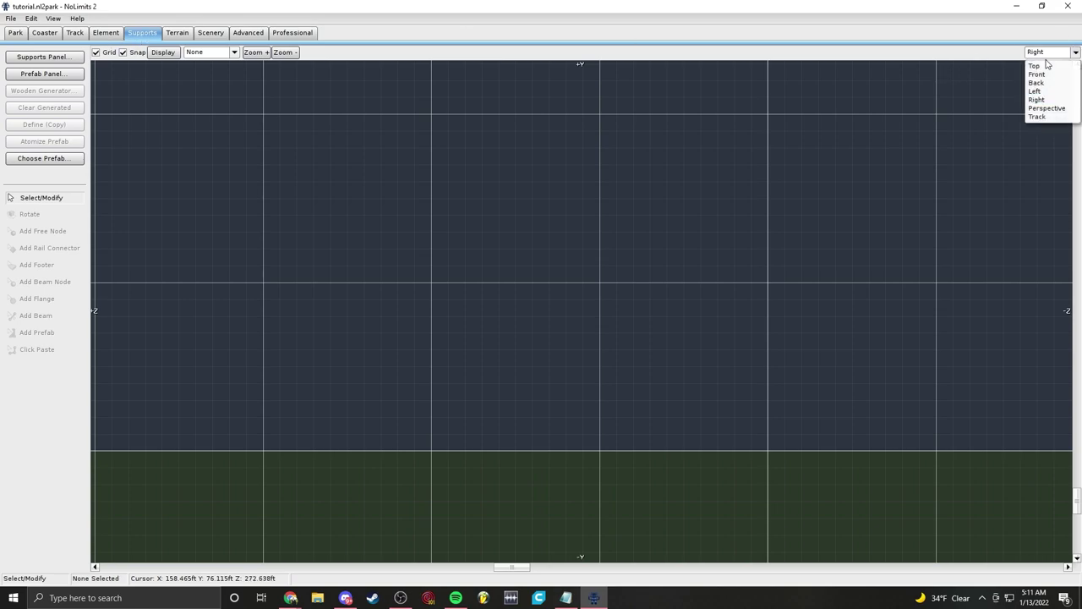
pyautogui.click(1038, 63)
pyautogui.scroll(-12, 976, 104)
pyautogui.moveTo(850, 290); pyautogui.dragTo(273, 237, button='right')
pyautogui.moveTo(340, 545); pyautogui.dragTo(658, 153, button='right')
pyautogui.scroll(5, 565, 147)
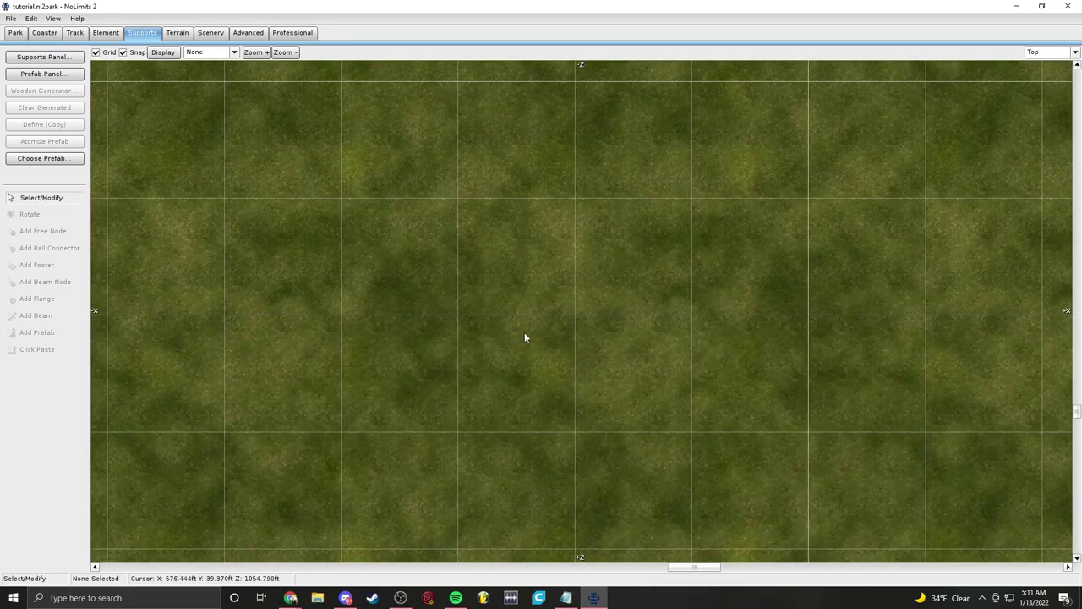
pyautogui.click(222, 33)
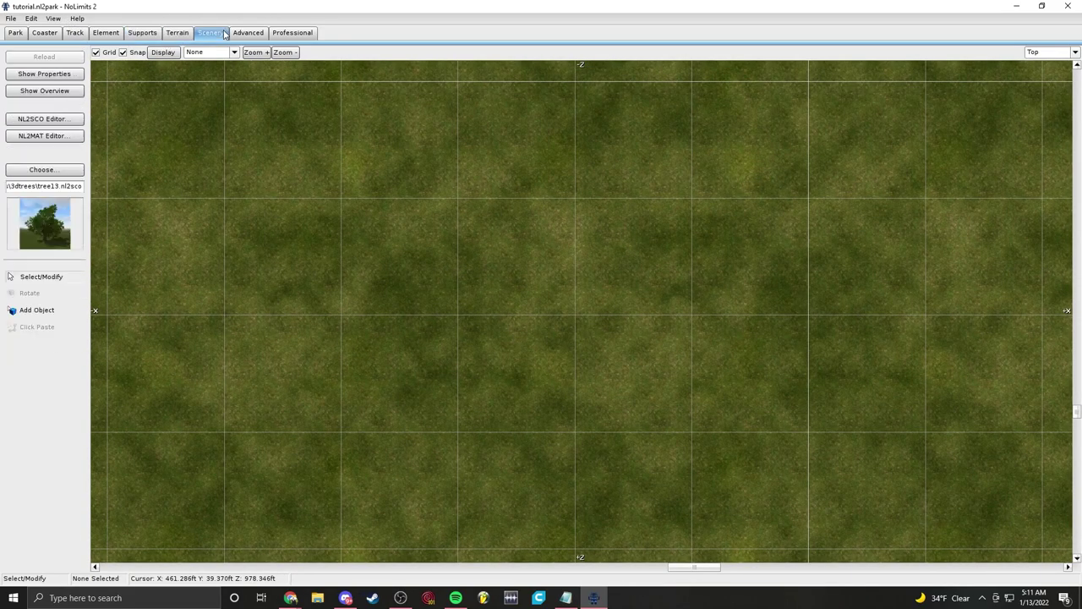
pyautogui.click(140, 32)
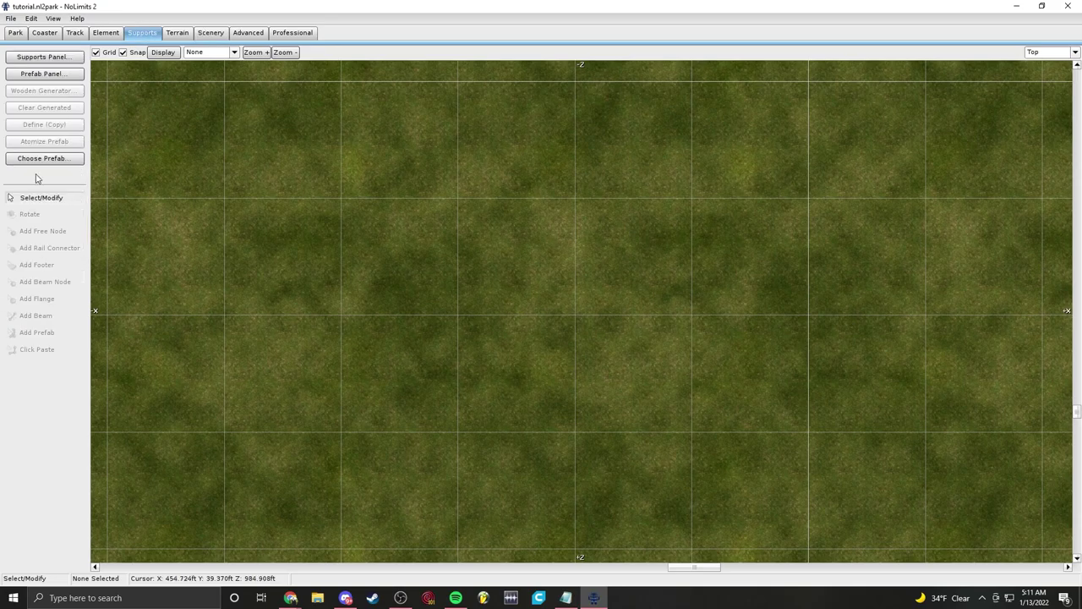
# Step: Unfreeze the tutorial coaster so its supports can be edited, and return to support editing
pyautogui.click(46, 34)
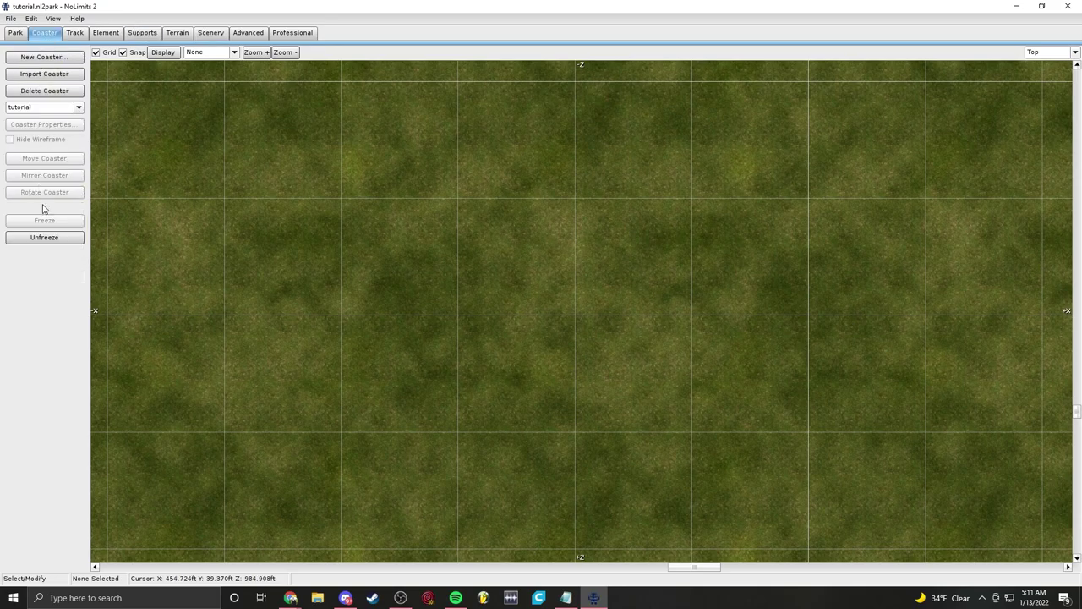
pyautogui.click(48, 237)
pyautogui.click(150, 33)
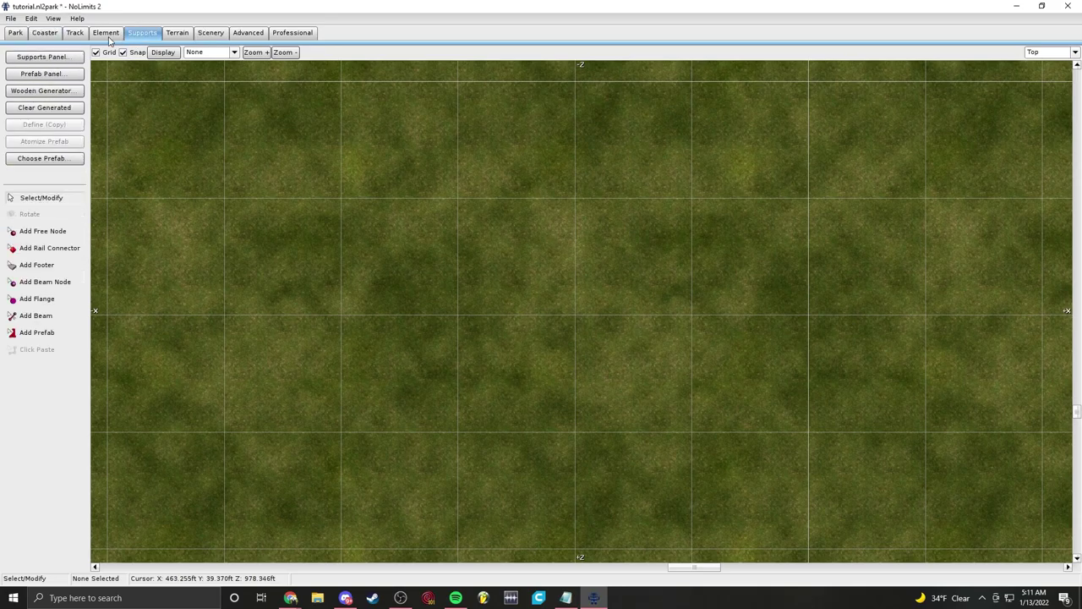
pyautogui.click(74, 37)
pyautogui.click(43, 37)
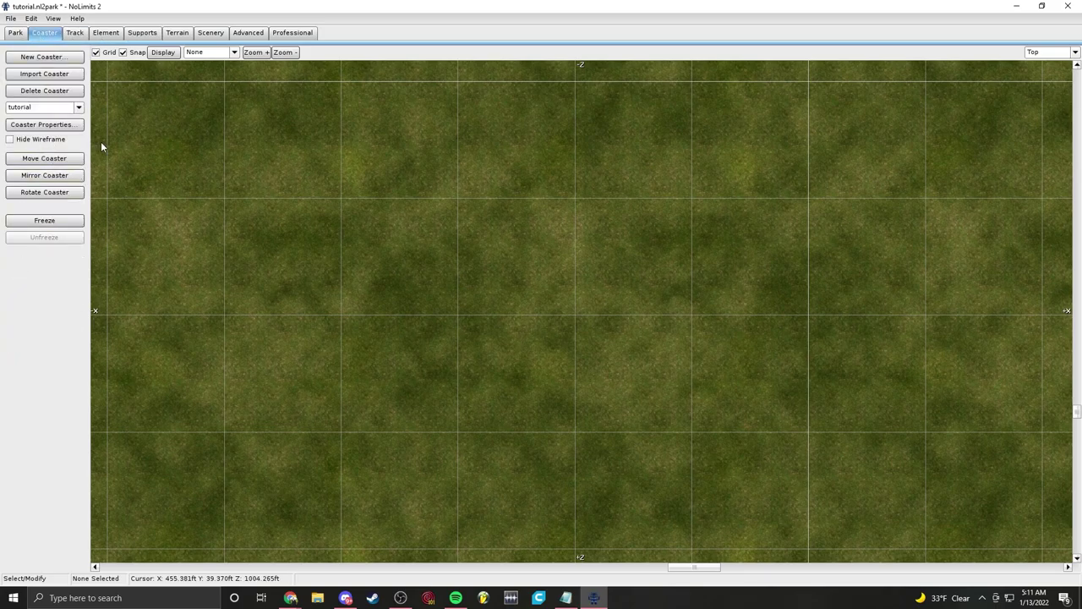
pyautogui.click(151, 36)
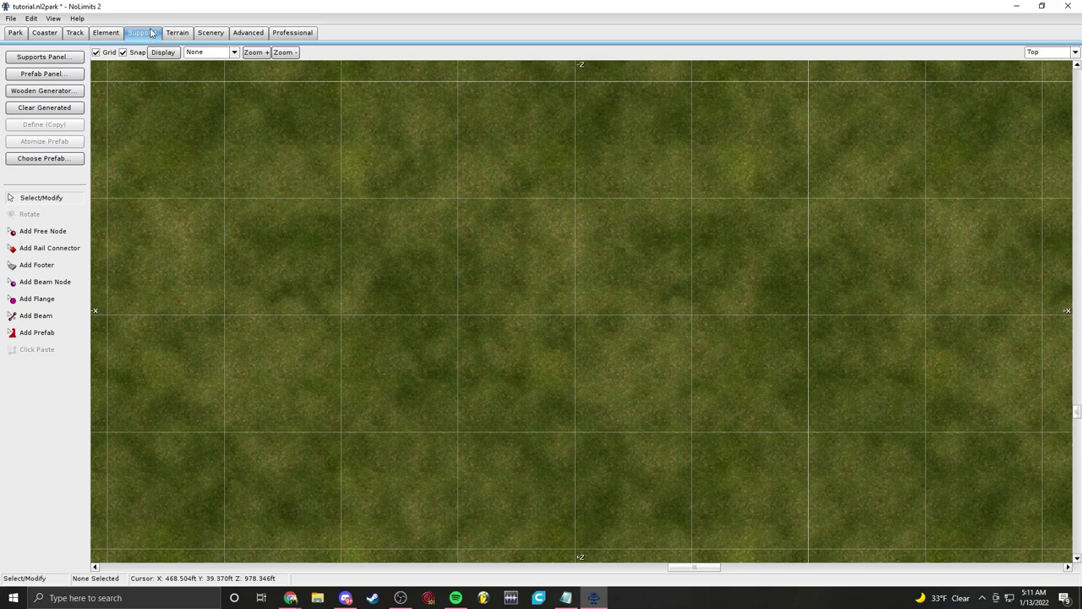
# Step: Place three footers in a triangle on the empty terrain, two along one grid line and one offset toward -X
pyautogui.click(56, 265)
pyautogui.scroll(5, 486, 387)
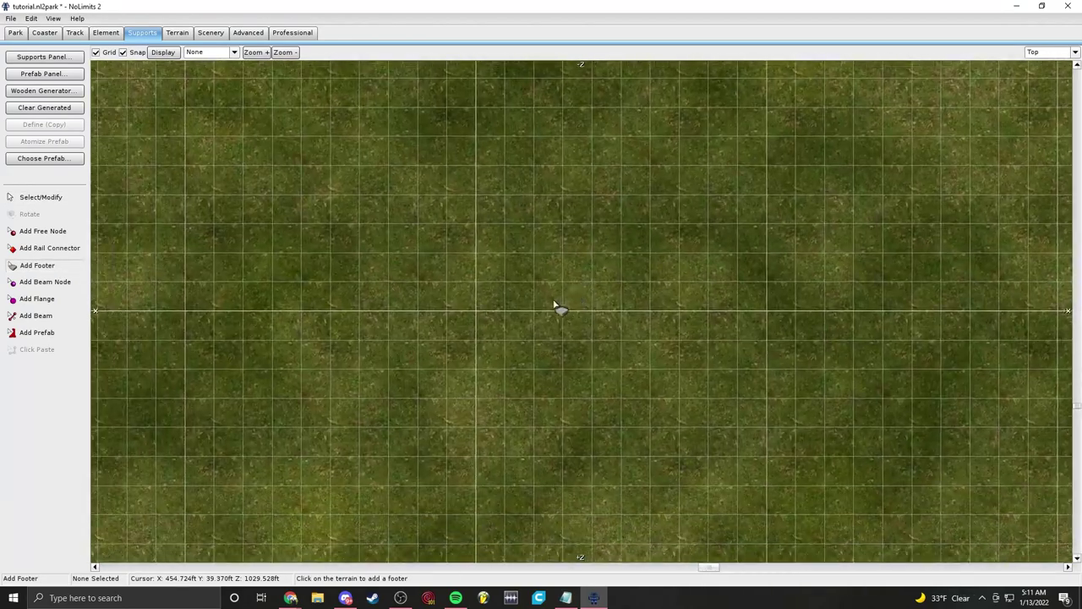
pyautogui.moveTo(449, 328); pyautogui.dragTo(549, 320, button='right')
pyautogui.scroll(3, 558, 311)
pyautogui.click(550, 294)
pyautogui.scroll(-2, 570, 347)
pyautogui.moveTo(567, 448); pyautogui.dragTo(567, 287, button='right')
pyautogui.scroll(-2, 568, 289)
pyautogui.click(569, 441)
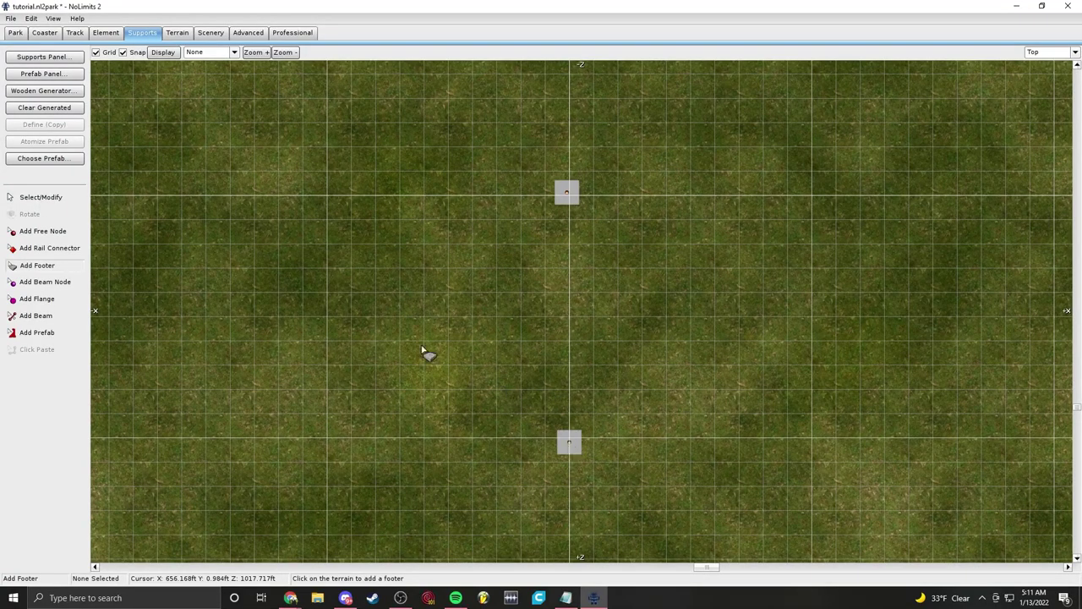
pyautogui.click(341, 325)
# Step: Move the footer at the -Z corner of the triangle onto the major grid line
pyautogui.click(64, 196)
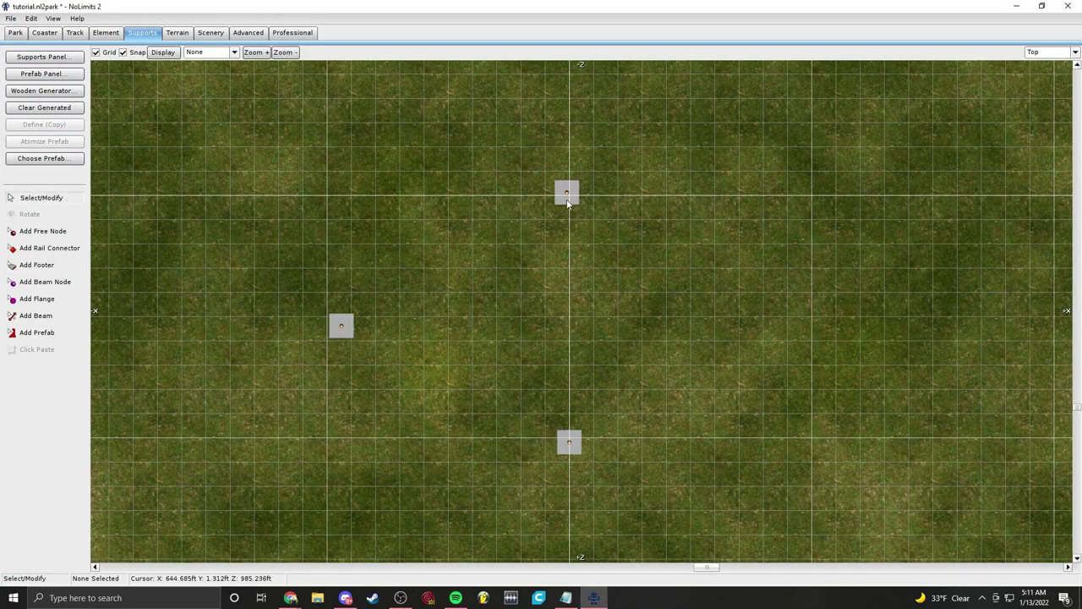
pyautogui.scroll(4, 541, 190)
pyautogui.moveTo(586, 187); pyautogui.dragTo(619, 414, button='right')
pyautogui.click(528, 310)
pyautogui.moveTo(543, 291); pyautogui.dragTo(547, 290)
pyautogui.moveTo(582, 432); pyautogui.dragTo(588, 262, button='right')
pyautogui.scroll(-3, 587, 270)
pyautogui.moveTo(594, 499); pyautogui.dragTo(600, 412, button='right')
pyautogui.scroll(3, 599, 397)
pyautogui.moveTo(137, 101); pyautogui.dragTo(482, 404, button='right')
pyautogui.scroll(-3, 484, 398)
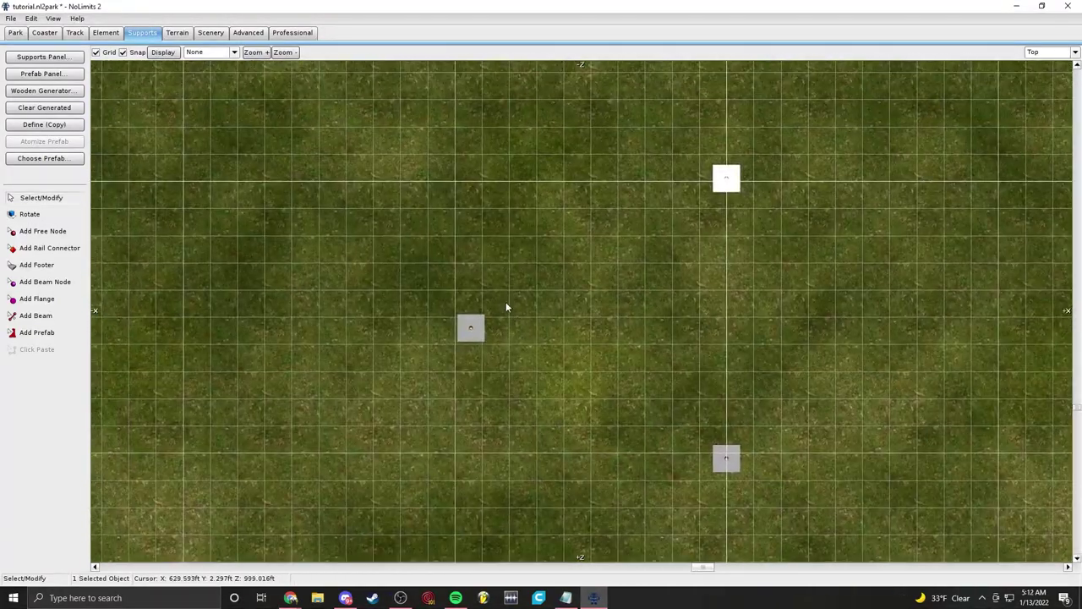
# Step: Align the +Z and -X footers with the grid and fine-tune the -Z footer so the triangle is symmetrical
pyautogui.click(735, 461)
pyautogui.moveTo(736, 460); pyautogui.dragTo(735, 457)
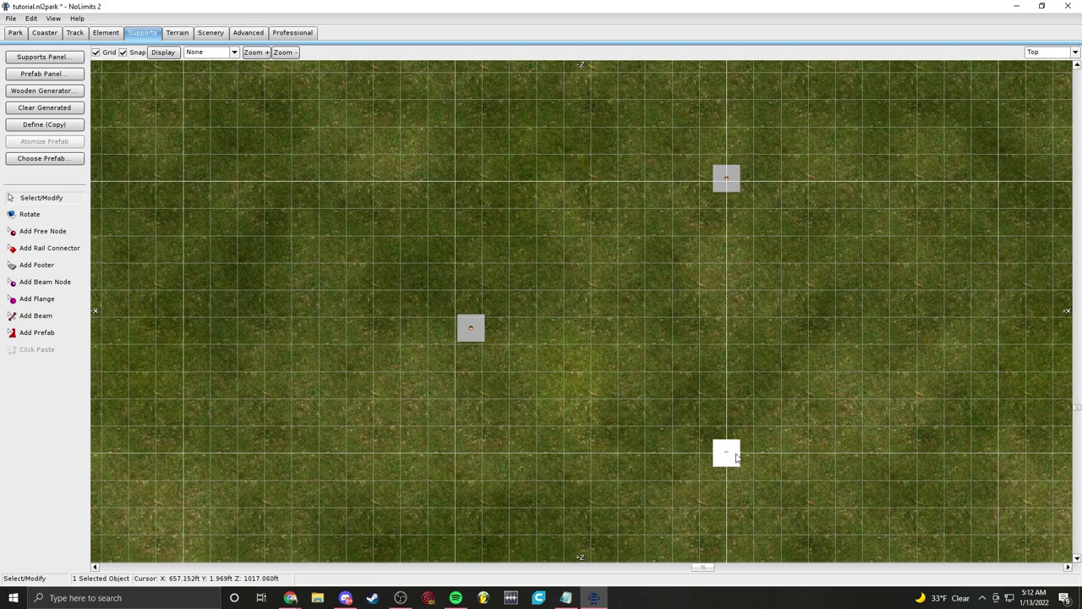
pyautogui.moveTo(755, 193); pyautogui.dragTo(728, 279, button='right')
pyautogui.moveTo(711, 277); pyautogui.dragTo(711, 283)
pyautogui.moveTo(449, 406)
pyautogui.mouseDown()
pyautogui.moveTo(453, 418)
pyautogui.moveTo(443, 412)
pyautogui.mouseUp()
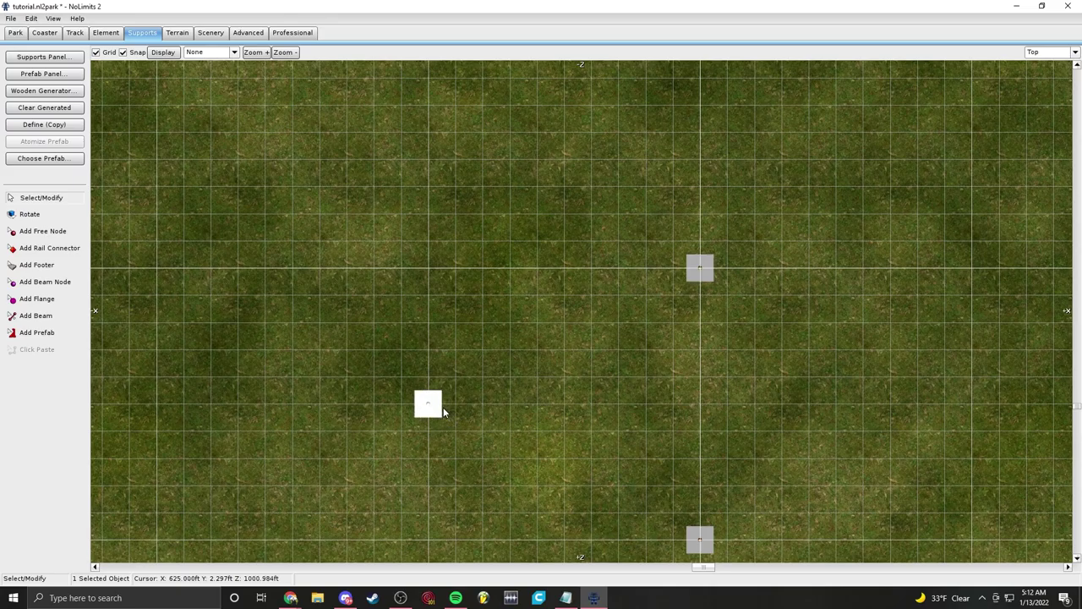
pyautogui.scroll(-3, 450, 414)
pyautogui.click(561, 280)
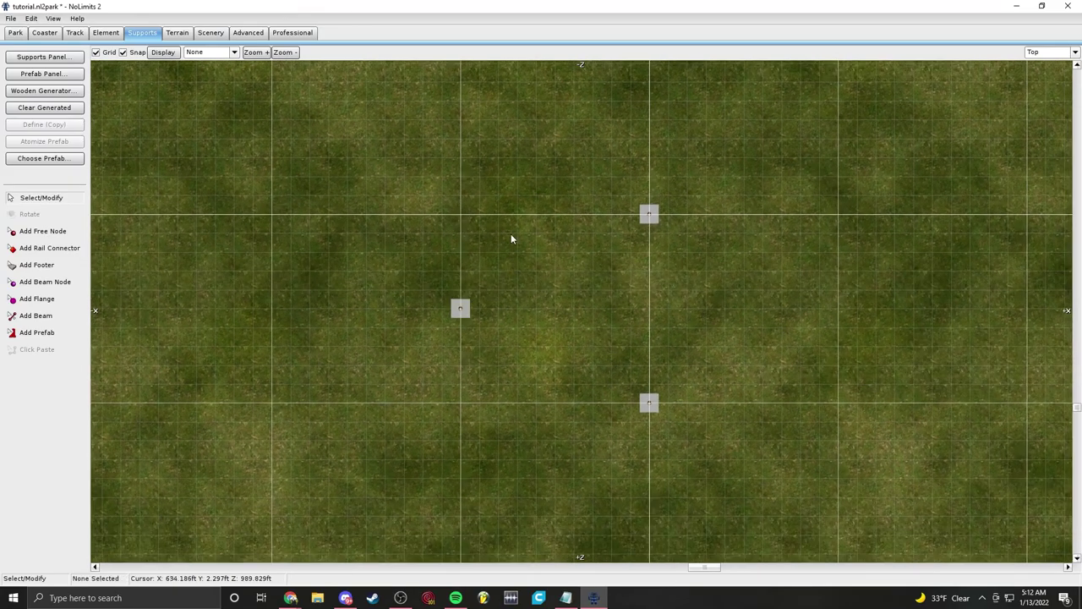
# Step: Examine the three footers and the space above them in the Right view
pyautogui.scroll(3, 497, 403)
pyautogui.click(1054, 56)
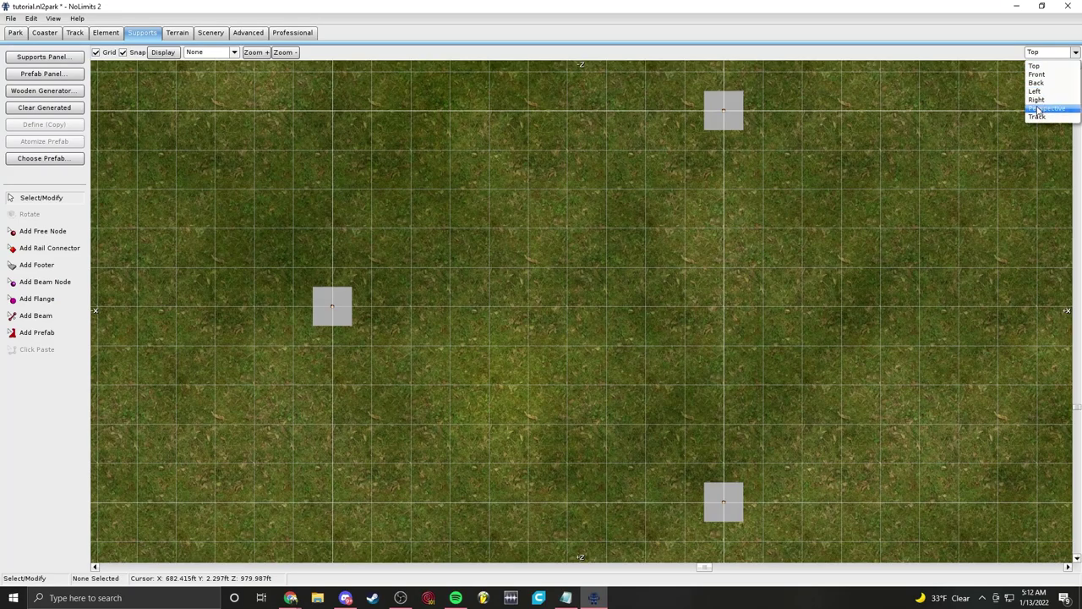
pyautogui.click(1040, 104)
pyautogui.moveTo(192, 414); pyautogui.dragTo(599, 394, button='right')
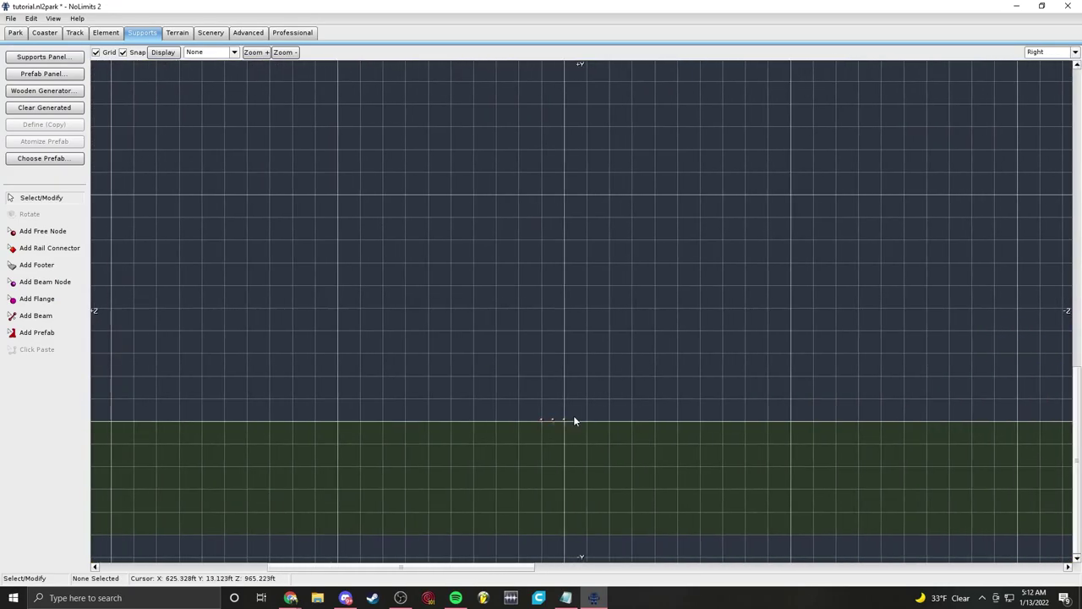
pyautogui.scroll(5, 600, 394)
pyautogui.moveTo(663, 455); pyautogui.dragTo(756, 186, button='right')
pyautogui.scroll(9, 675, 345)
pyautogui.moveTo(775, 318); pyautogui.dragTo(656, 315, button='right')
pyautogui.scroll(2, 655, 315)
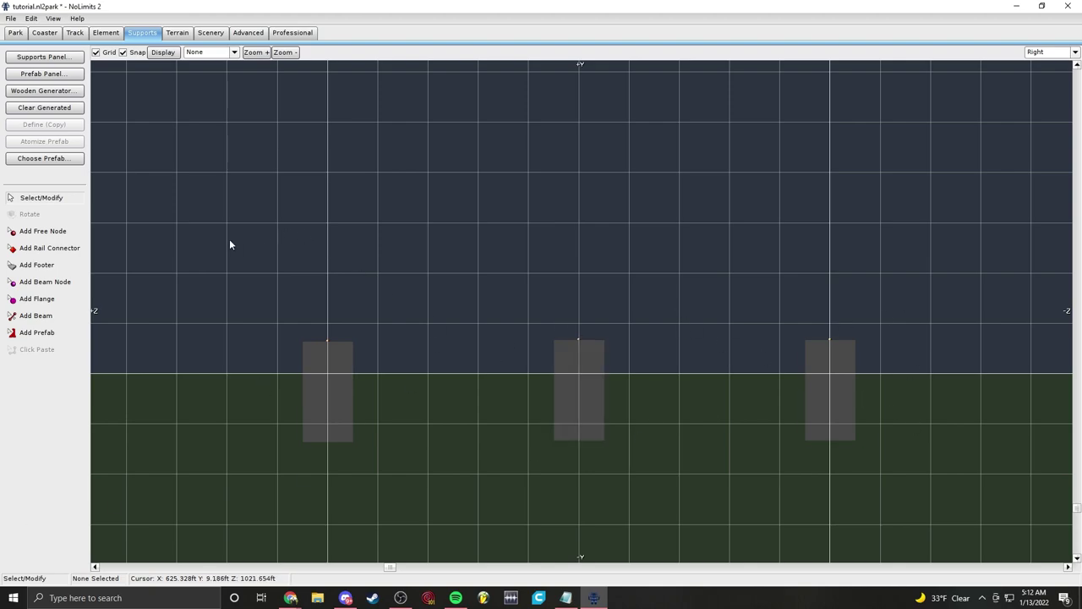
pyautogui.moveTo(616, 294); pyautogui.dragTo(660, 448, button='right')
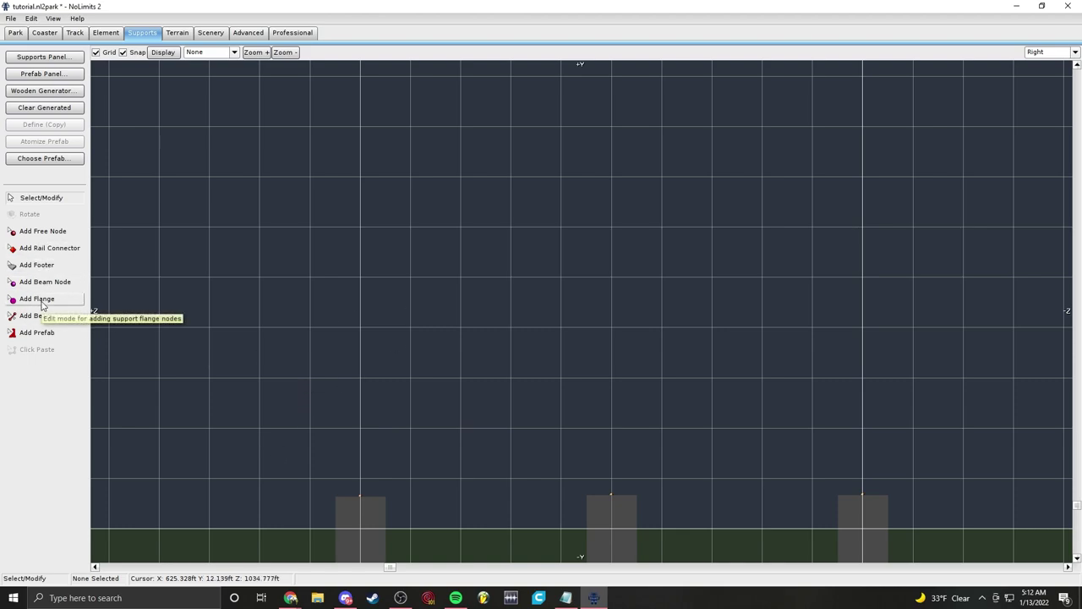
pyautogui.scroll(-4, 502, 446)
pyautogui.moveTo(628, 302); pyautogui.dragTo(570, 320, button='right')
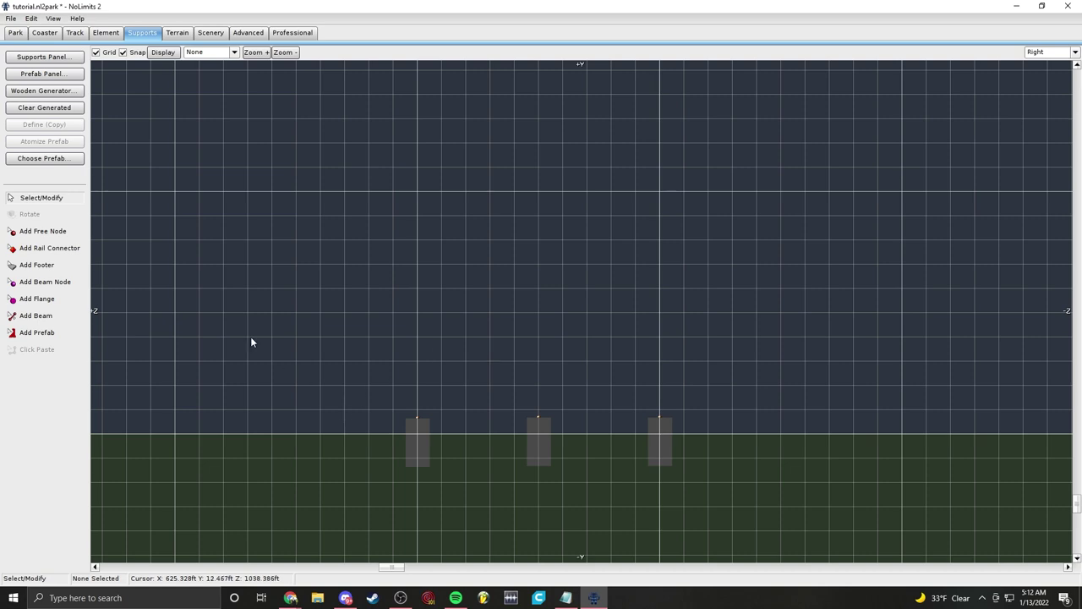
pyautogui.click(46, 282)
pyautogui.click(60, 200)
pyautogui.scroll(4, 466, 470)
pyautogui.rightClick(493, 458)
pyautogui.moveTo(127, 335); pyautogui.dragTo(1037, 490)
pyautogui.click(923, 407)
# Step: Check the footer triangle in the Top view and return to the footers in the Right view
pyautogui.click(1048, 54)
pyautogui.click(1035, 66)
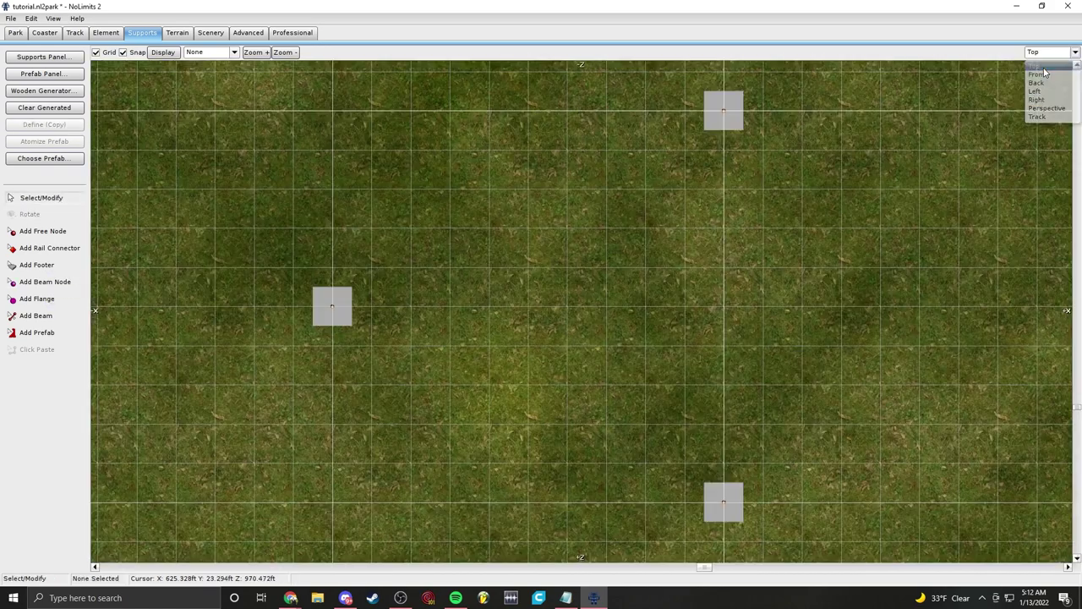
pyautogui.scroll(-2, 745, 294)
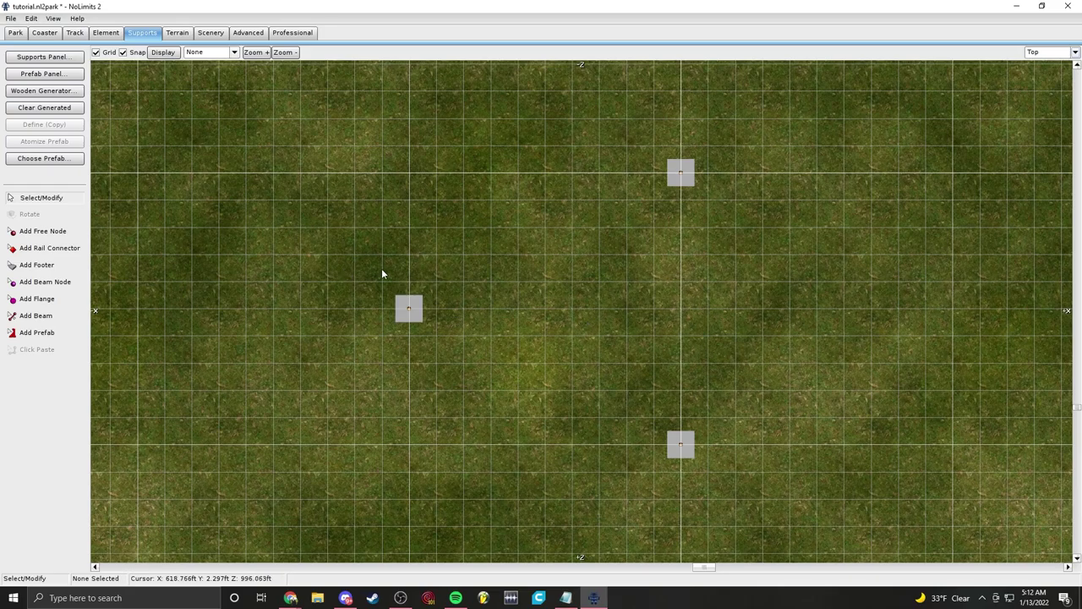
pyautogui.scroll(2, 555, 325)
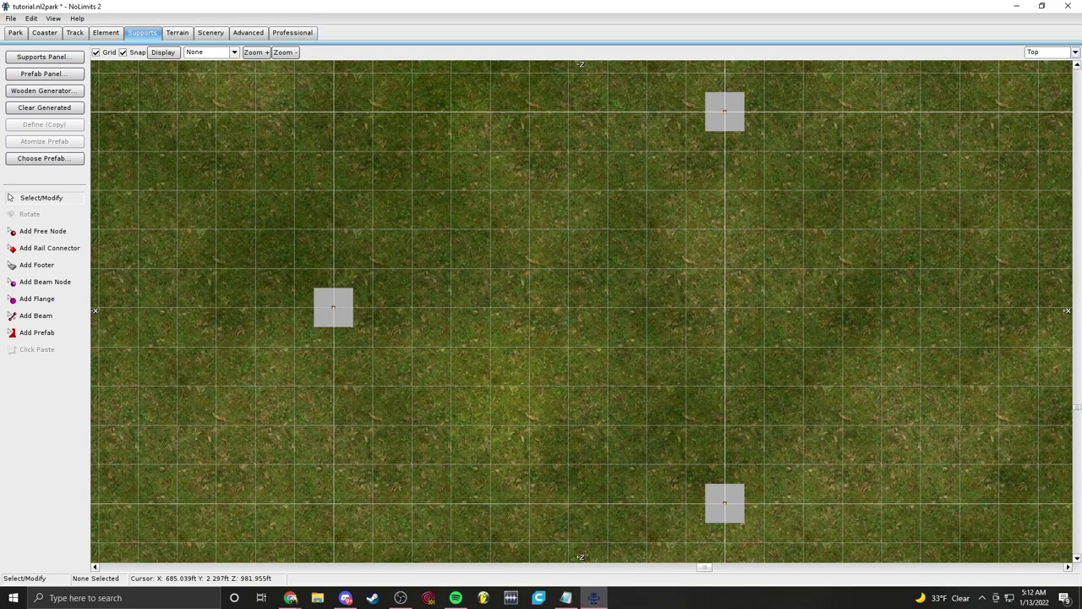
pyautogui.click(1049, 52)
pyautogui.click(1044, 113)
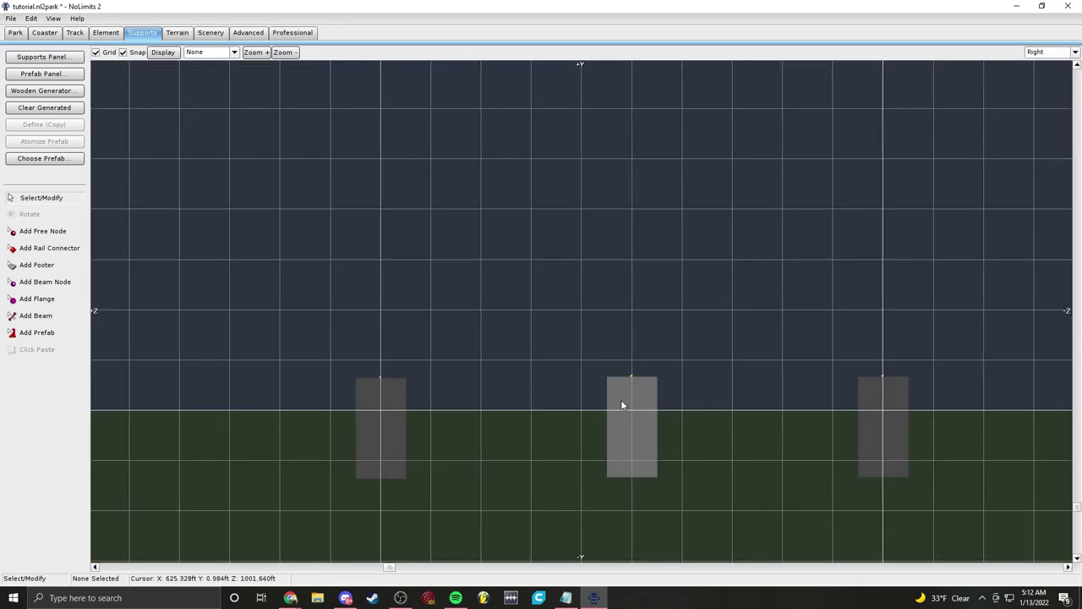
pyautogui.moveTo(478, 338); pyautogui.dragTo(468, 248, button='right')
pyautogui.moveTo(448, 142); pyautogui.dragTo(413, 191, button='right')
pyautogui.moveTo(425, 147); pyautogui.dragTo(466, 243, button='right')
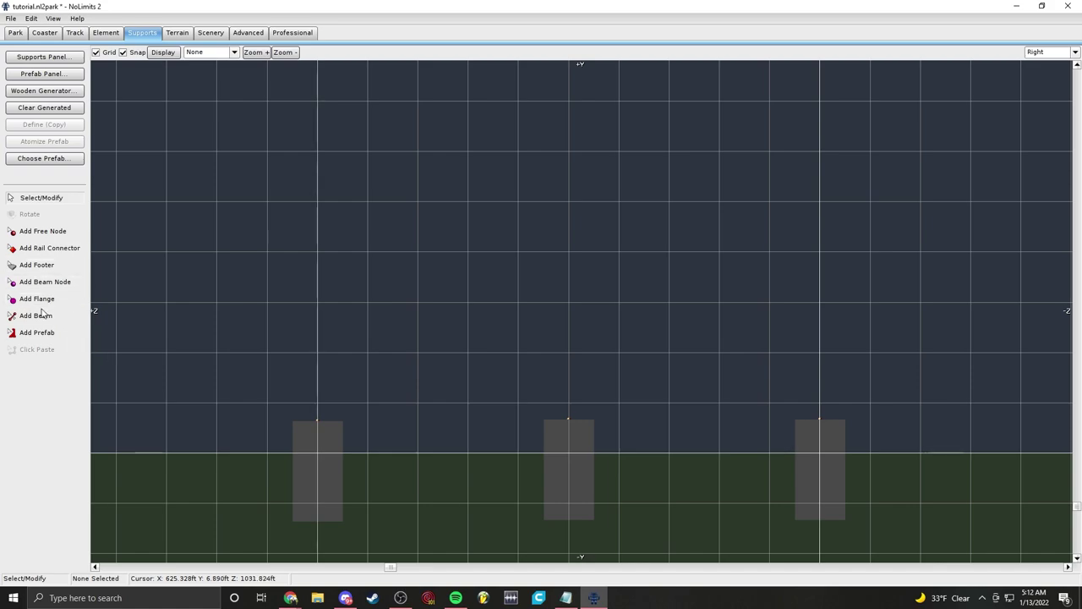
# Step: Add three free nodes at a height of 32.808 ft in the Right view, one in line with each footer
pyautogui.click(43, 231)
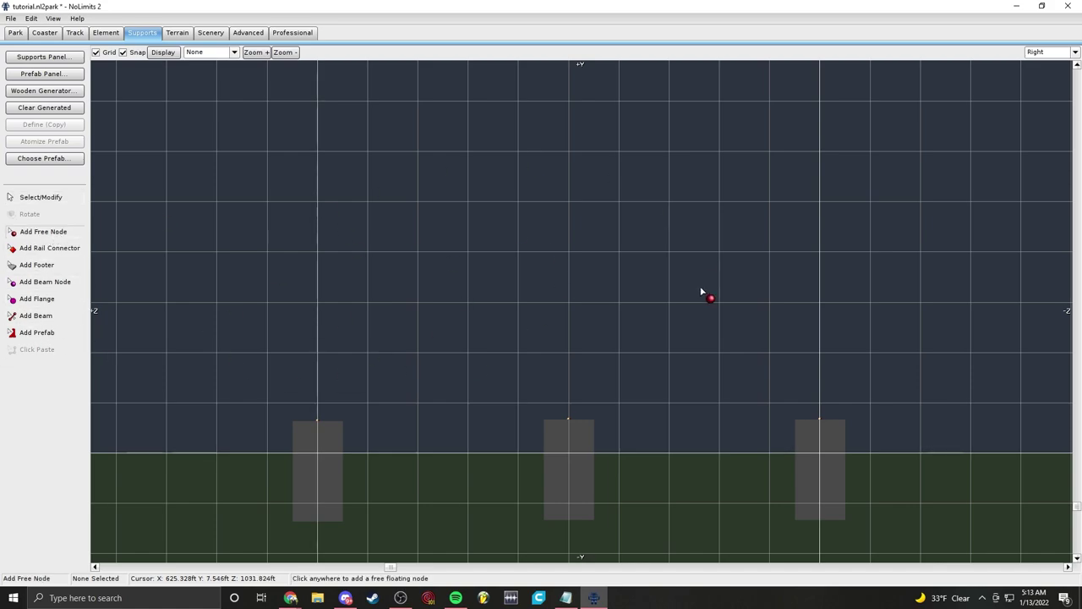
pyautogui.moveTo(470, 212); pyautogui.dragTo(536, 272, button='right')
pyautogui.scroll(-3, 500, 355)
pyautogui.scroll(1, 507, 382)
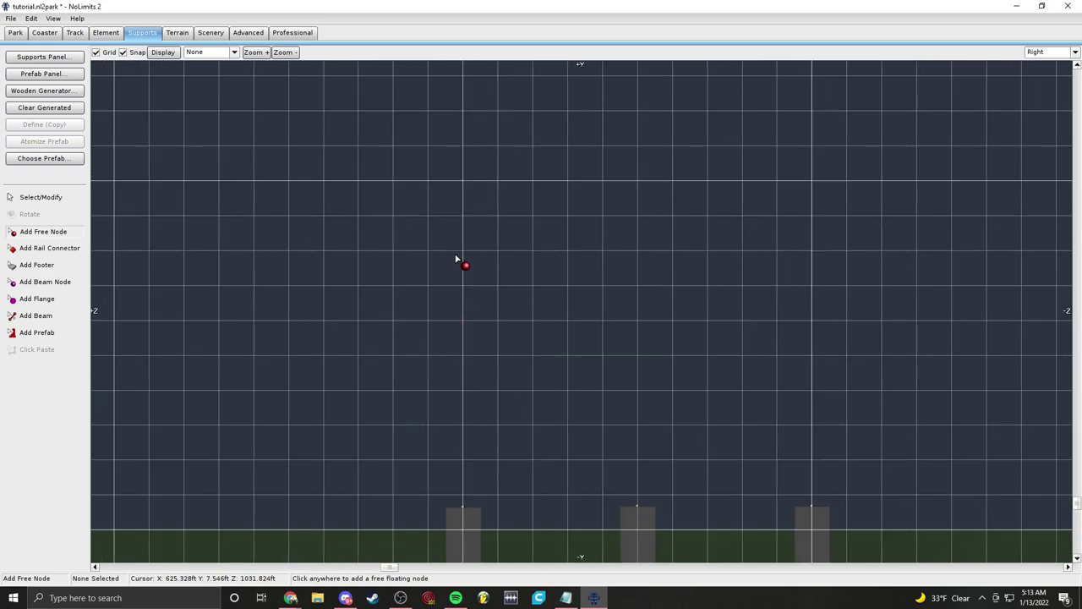
pyautogui.scroll(3, 506, 342)
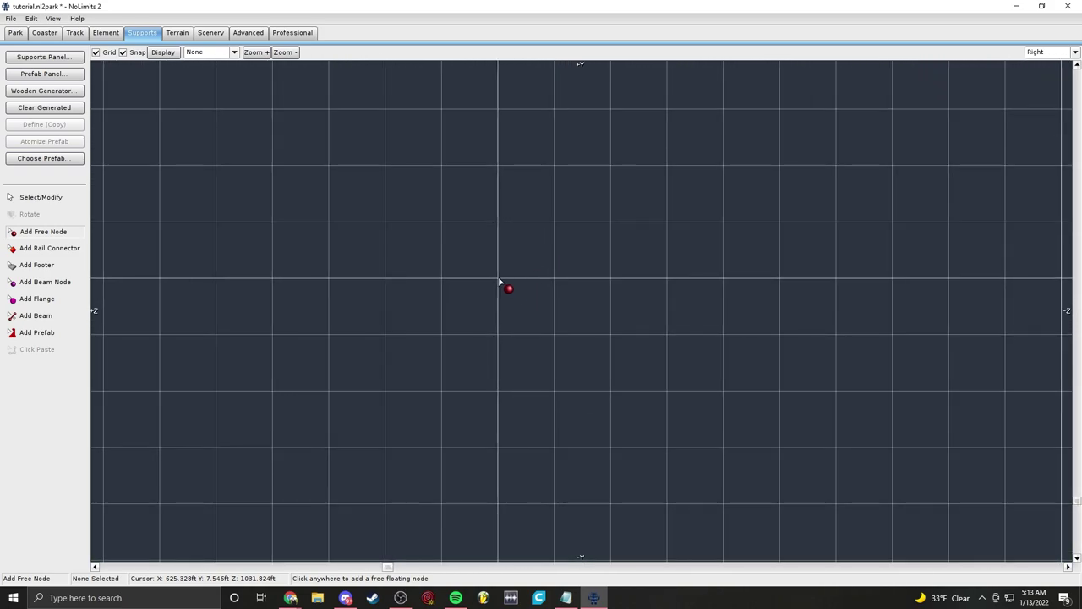
pyautogui.moveTo(501, 283); pyautogui.dragTo(607, 302, button='right')
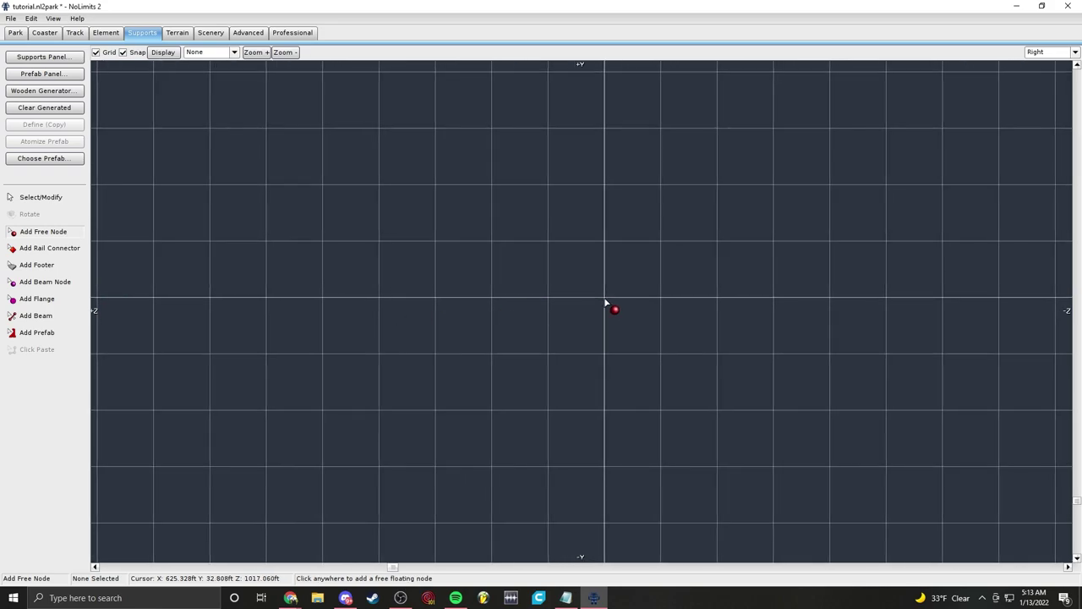
pyautogui.scroll(-2, 561, 285)
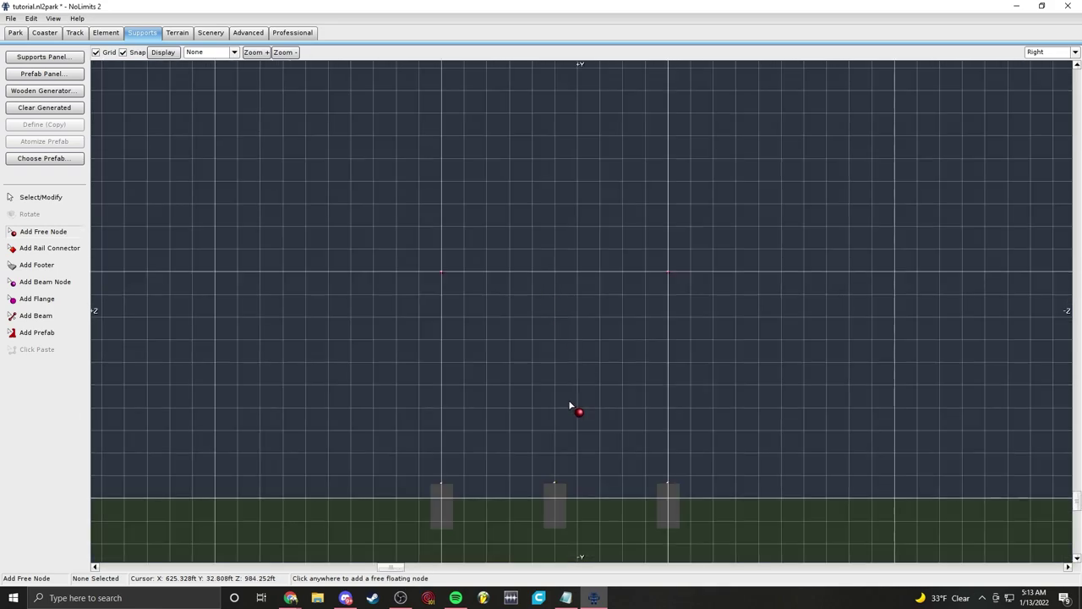
pyautogui.scroll(2, 527, 321)
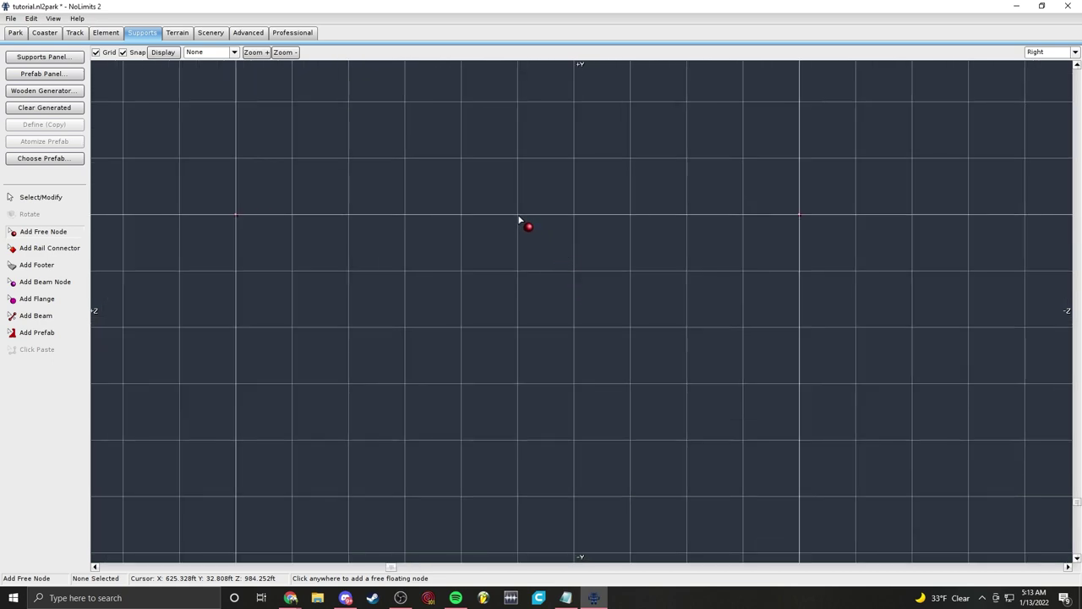
# Step: Move the middle free node over the centre of the -X footer in the Top view
pyautogui.click(51, 197)
pyautogui.click(1051, 52)
pyautogui.click(1045, 71)
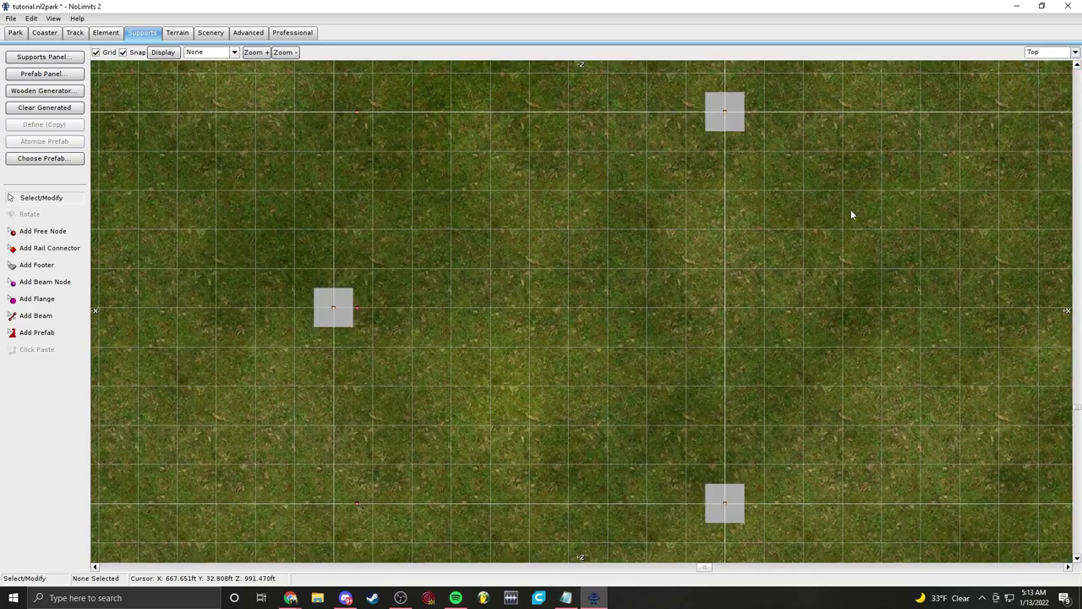
pyautogui.scroll(-2, 768, 332)
pyautogui.scroll(4, 565, 347)
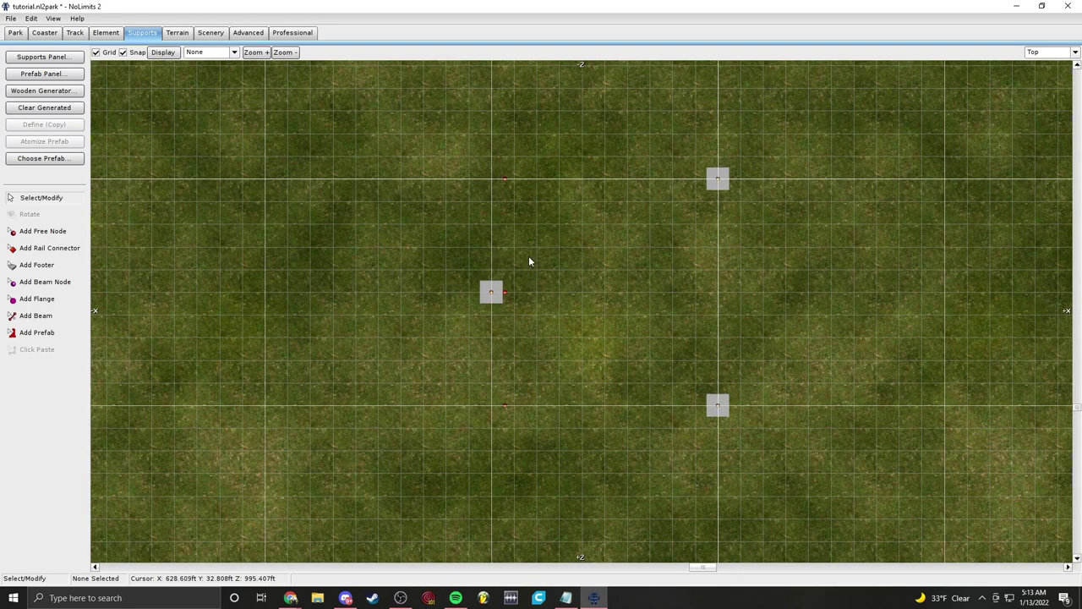
pyautogui.scroll(3, 432, 353)
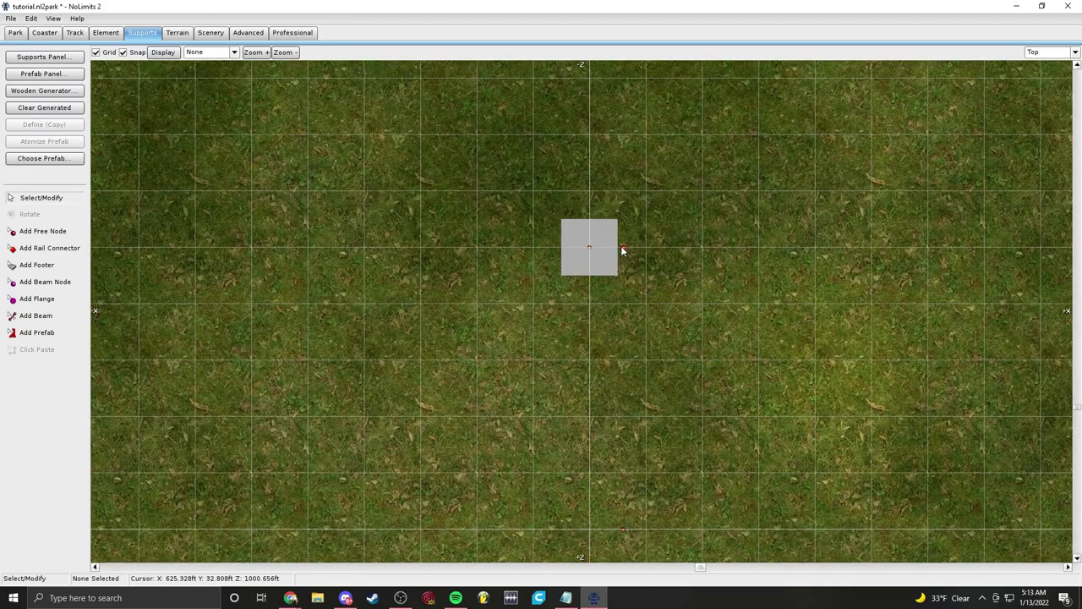
pyautogui.click(611, 250)
pyautogui.scroll(-2, 566, 284)
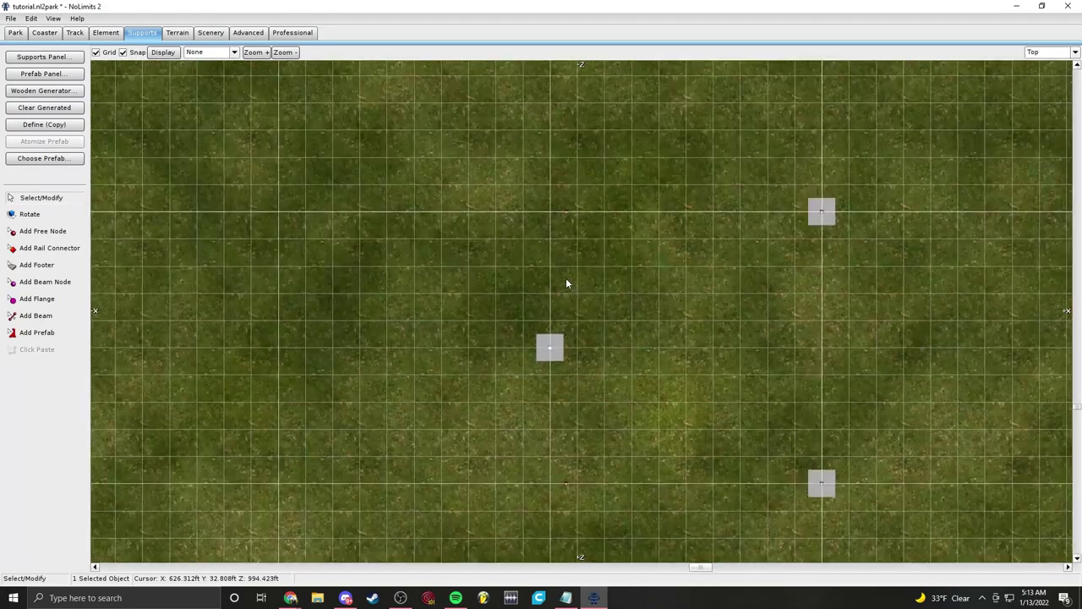
# Step: Select the two outer free nodes together and move them along +X over the centres of the other two footers
pyautogui.moveTo(553, 178); pyautogui.dragTo(607, 236)
pyautogui.moveTo(610, 223); pyautogui.dragTo(640, 305, button='right')
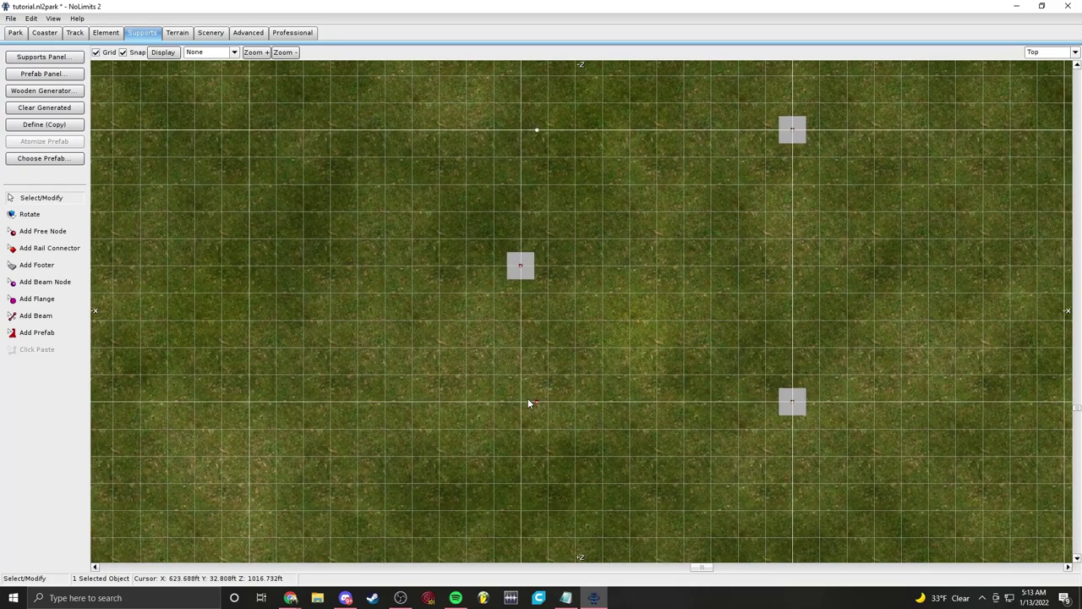
pyautogui.moveTo(551, 198); pyautogui.dragTo(539, 149, button='right')
pyautogui.moveTo(529, 158); pyautogui.dragTo(608, 236)
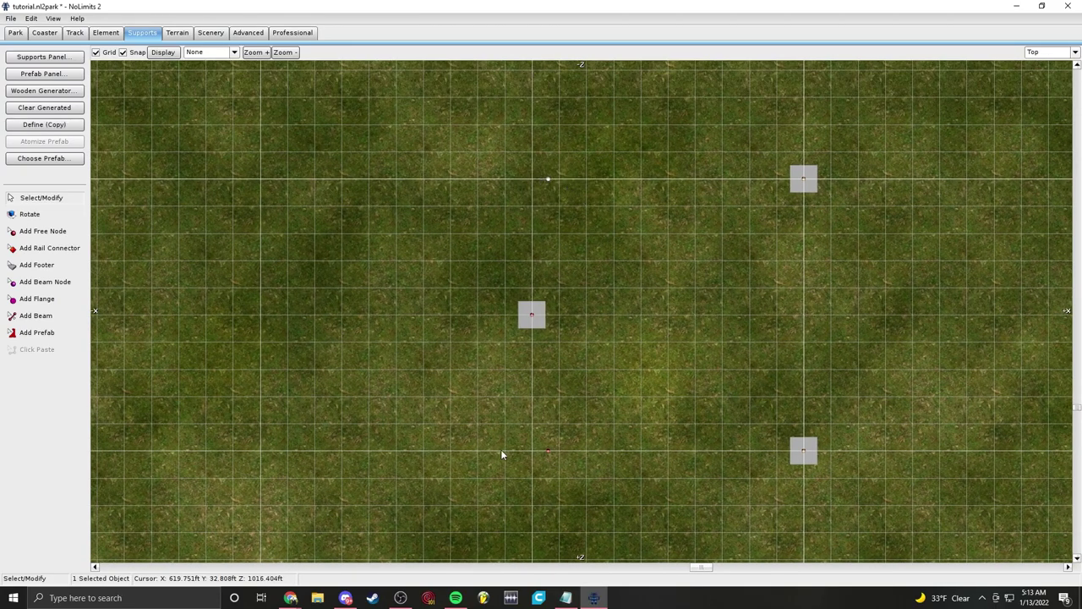
pyautogui.keyDown('shift'); pyautogui.moveTo(501, 440); pyautogui.dragTo(598, 488); pyautogui.keyUp('shift')
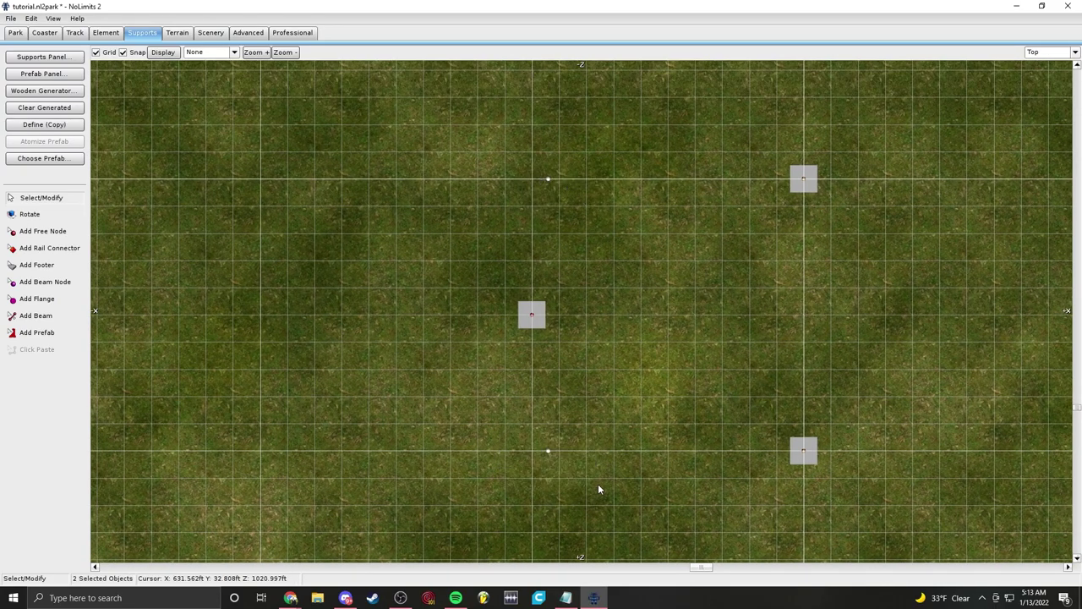
pyautogui.press('Right')
pyautogui.click(817, 291)
pyautogui.click(1048, 52)
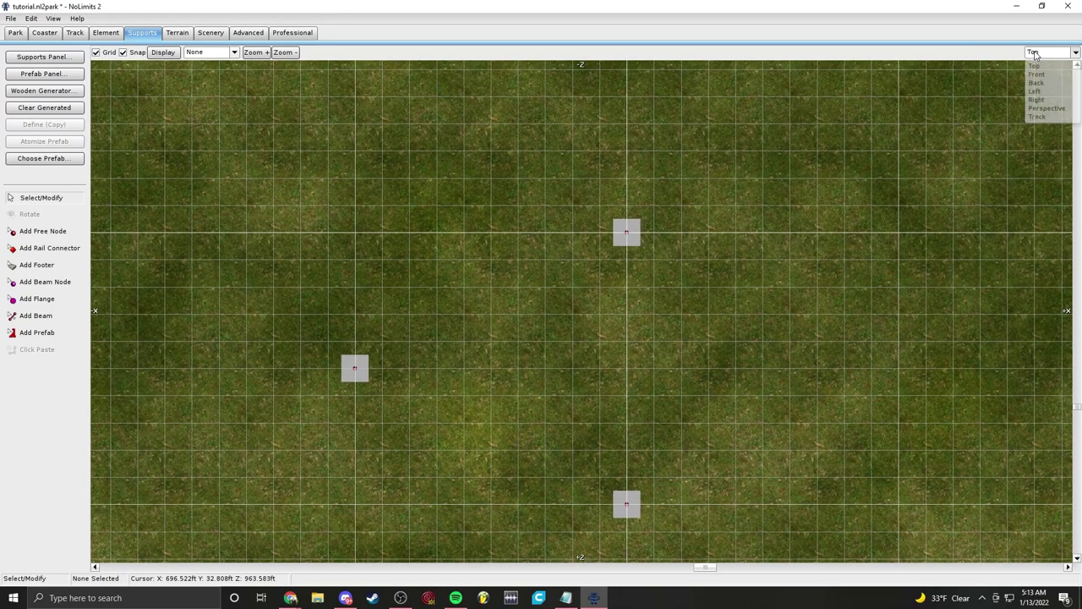
# Step: Look for the footers and free nodes in the Perspective view
pyautogui.click(1041, 105)
pyautogui.press('w')
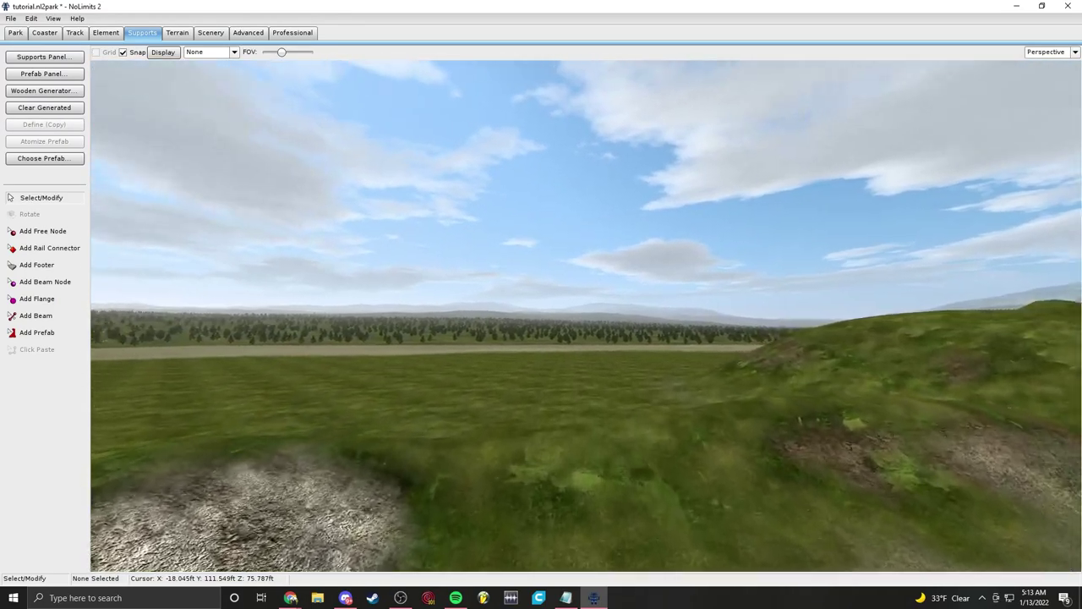
pyautogui.moveTo(586, 316); pyautogui.dragTo(829, 355, button='right')
pyautogui.press('s')
pyautogui.press('s')
pyautogui.press('s')
# Step: Select all three footers and their three free nodes together in the Right view
pyautogui.click(1065, 51)
pyautogui.click(1051, 100)
pyautogui.scroll(-6, 816, 345)
pyautogui.moveTo(774, 403); pyautogui.dragTo(378, 424, button='right')
pyautogui.scroll(-4, 378, 424)
pyautogui.moveTo(876, 314); pyautogui.dragTo(845, 317, button='right')
pyautogui.moveTo(389, 414); pyautogui.dragTo(594, 421, button='right')
pyautogui.scroll(4, 481, 290)
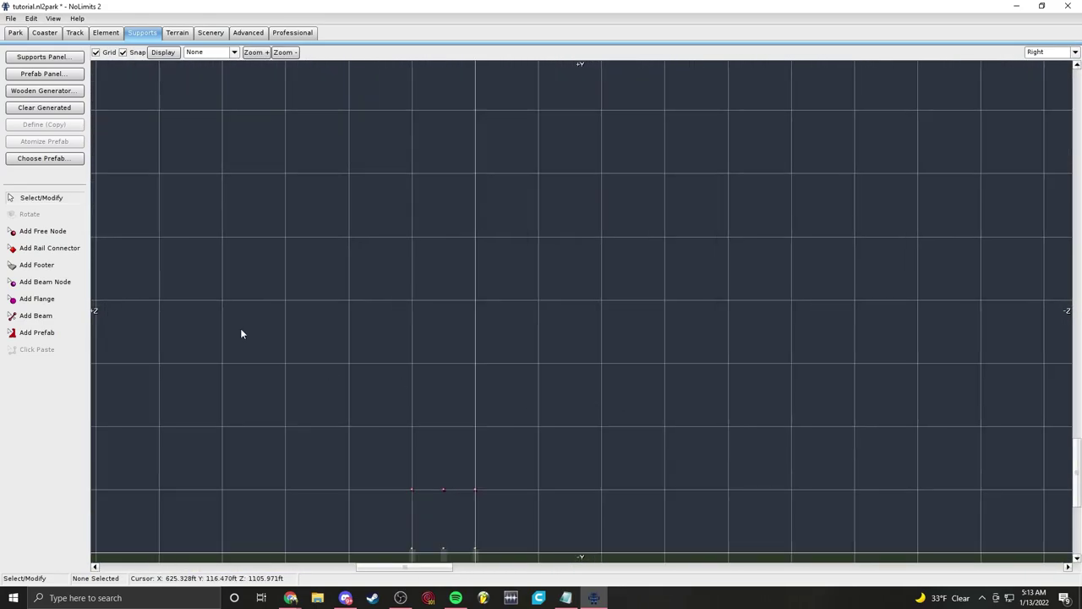
pyautogui.moveTo(241, 334); pyautogui.dragTo(574, 565)
# Step: Bring the footers and free nodes into sight in the Perspective view and clear their selection
pyautogui.click(1067, 52)
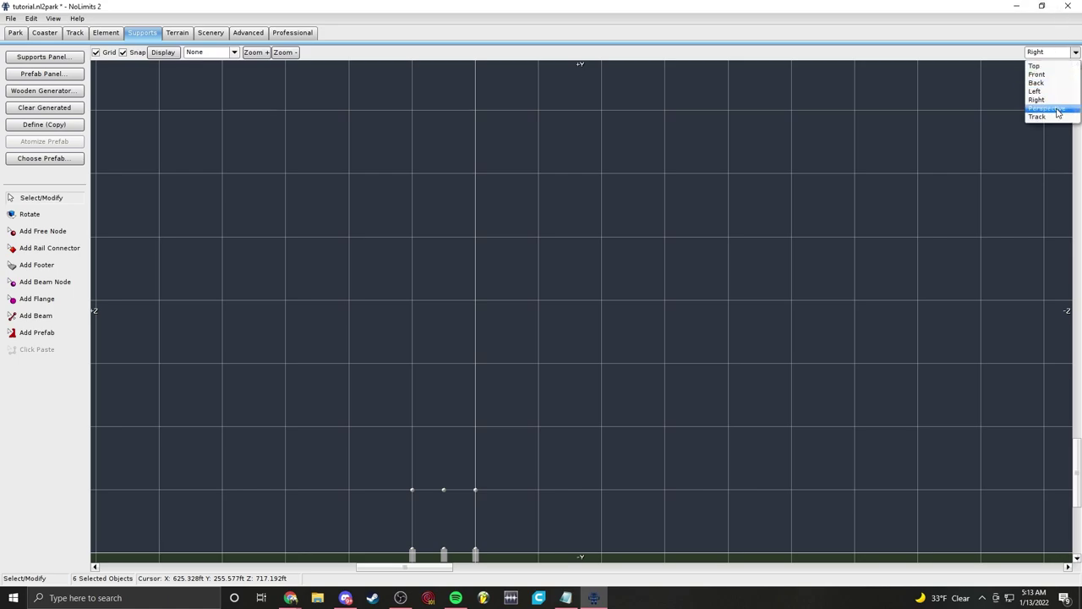
pyautogui.click(1040, 118)
pyautogui.press('w')
pyautogui.moveTo(586, 316); pyautogui.dragTo(752, 397, button='right')
pyautogui.press('w')
pyautogui.press('Up')
pyautogui.press('s')
pyautogui.press('a')
pyautogui.click(708, 334)
pyautogui.press('a')
pyautogui.moveTo(708, 333)
pyautogui.mouseDown(button='right')
pyautogui.moveTo(722, 319)
pyautogui.moveTo(709, 322)
pyautogui.mouseUp(button='right')
pyautogui.press('d')
pyautogui.press('w')
pyautogui.press('s')
pyautogui.press('d')
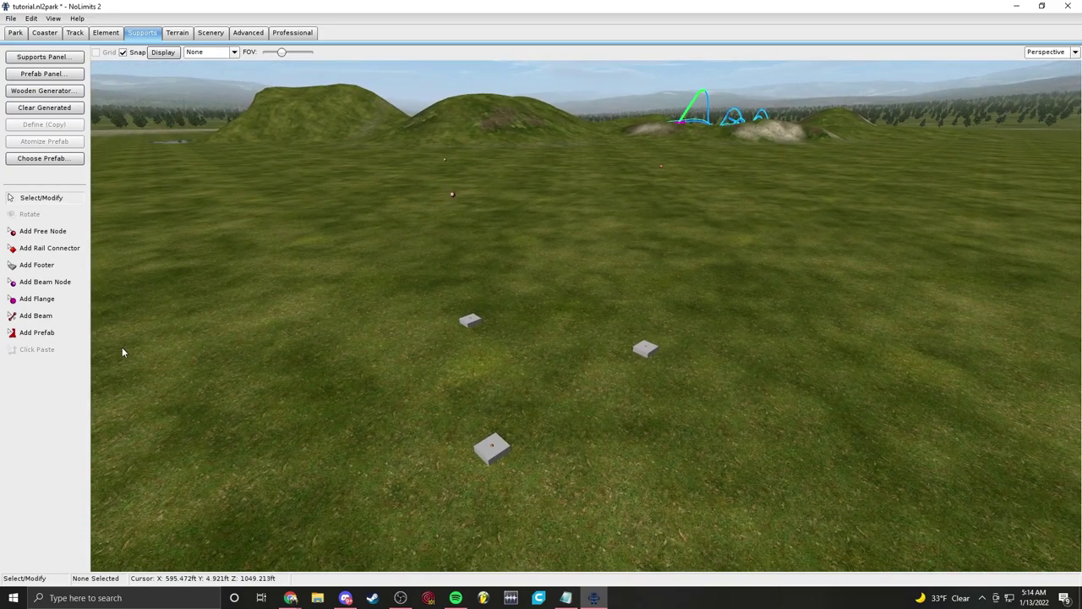
# Step: Add a beam from each free node down to its footer and connect the three free nodes with beams into a top triangle
pyautogui.click(57, 322)
pyautogui.press('d')
pyautogui.moveTo(507, 342); pyautogui.dragTo(478, 338, button='right')
pyautogui.moveTo(569, 207); pyautogui.dragTo(571, 454)
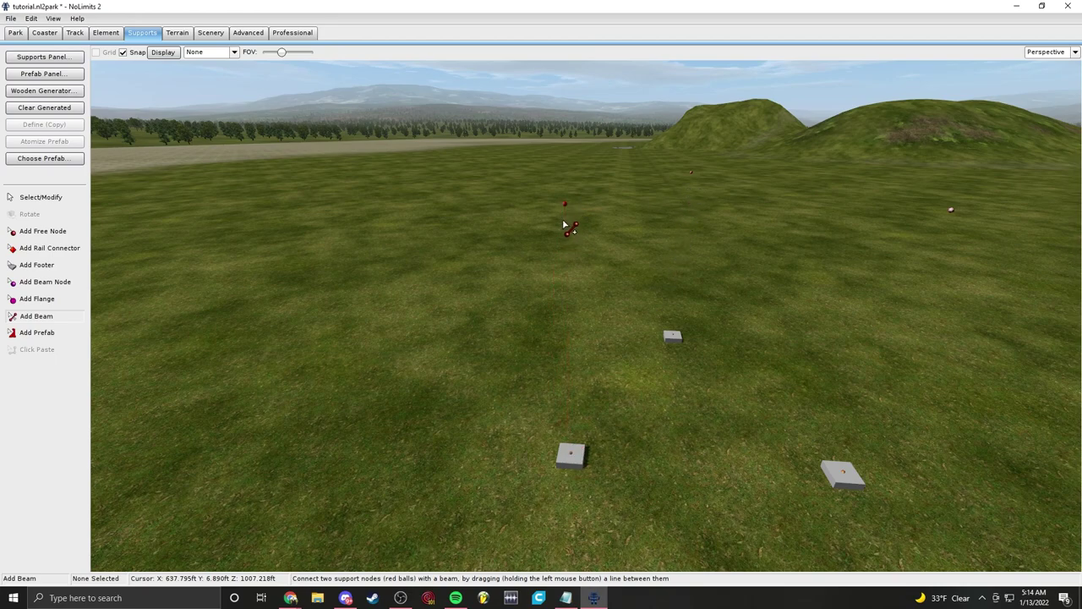
pyautogui.moveTo(566, 205); pyautogui.dragTo(571, 453)
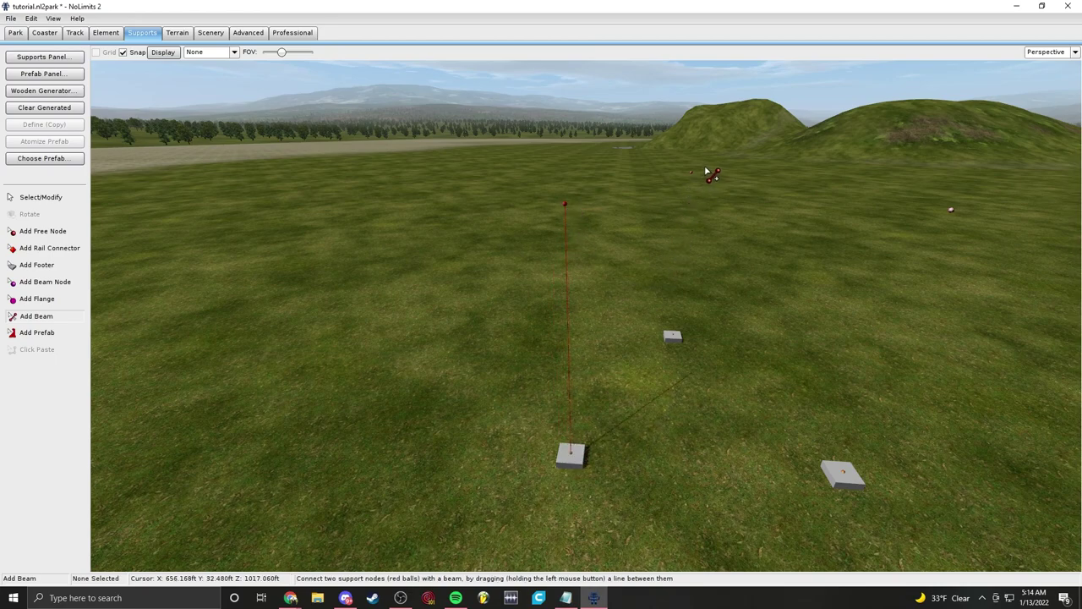
pyautogui.moveTo(695, 175); pyautogui.dragTo(672, 337)
pyautogui.moveTo(946, 244); pyautogui.dragTo(837, 461)
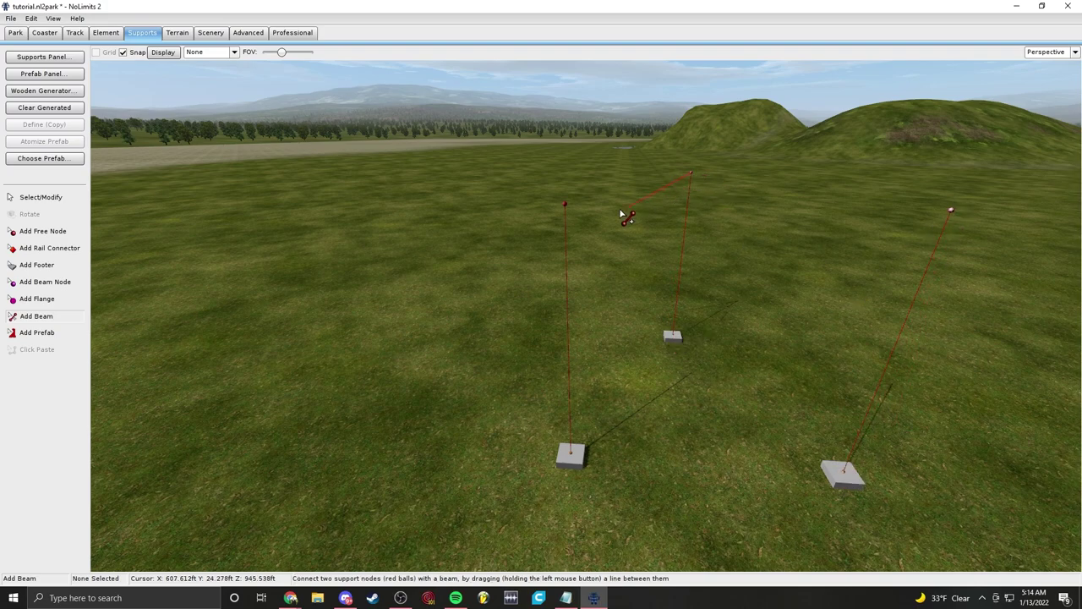
pyautogui.moveTo(567, 210); pyautogui.dragTo(693, 175)
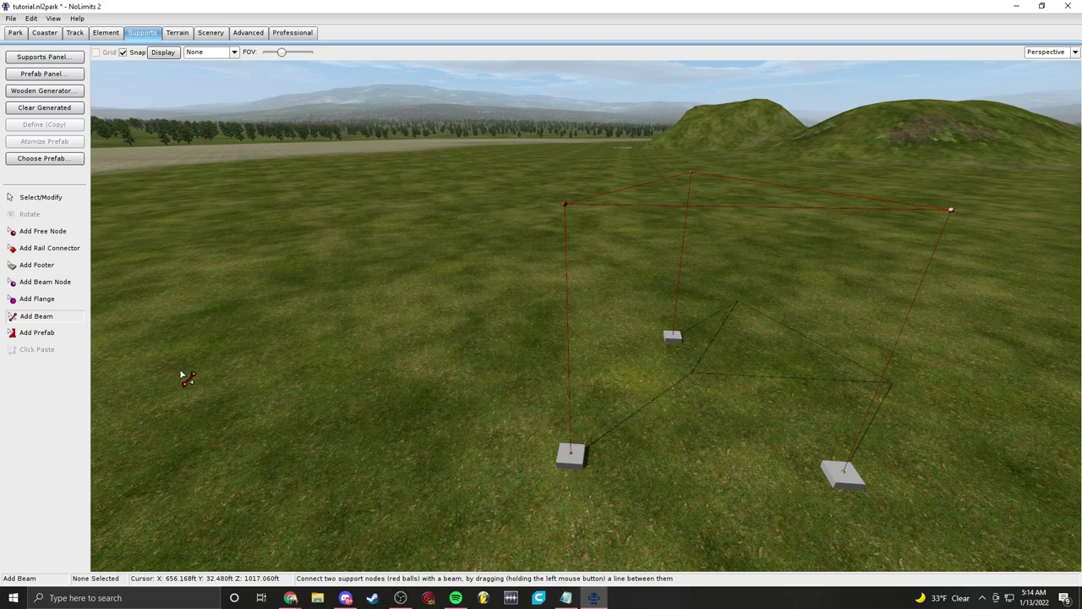
# Step: Add flanges near the top and bottom of the two front legs and along the three top beams
pyautogui.click(37, 299)
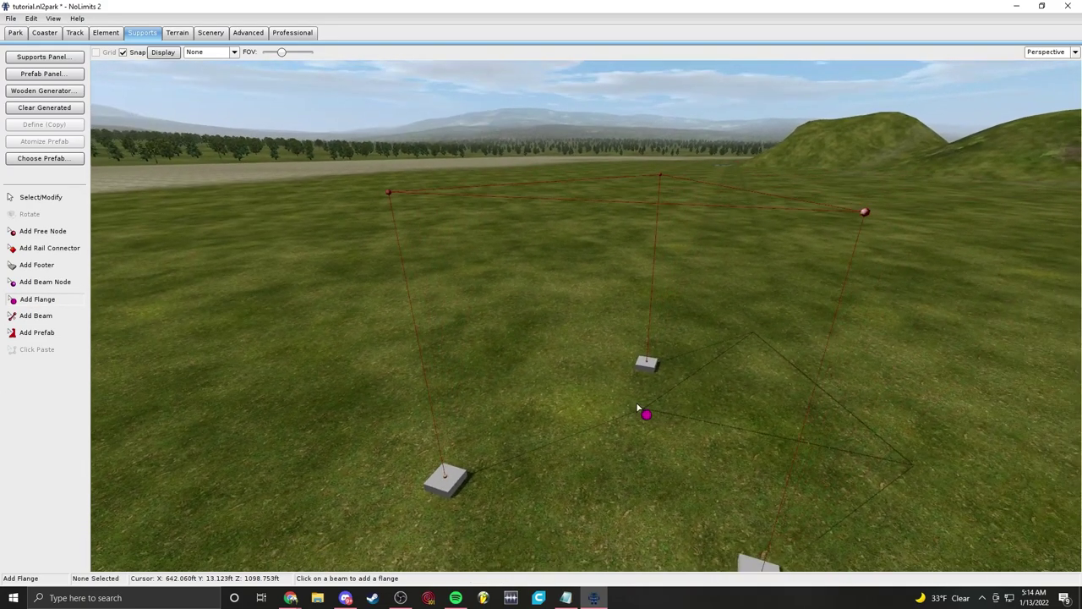
pyautogui.click(400, 253)
pyautogui.click(438, 441)
pyautogui.moveTo(583, 440); pyautogui.dragTo(680, 427, button='right')
pyautogui.click(555, 351)
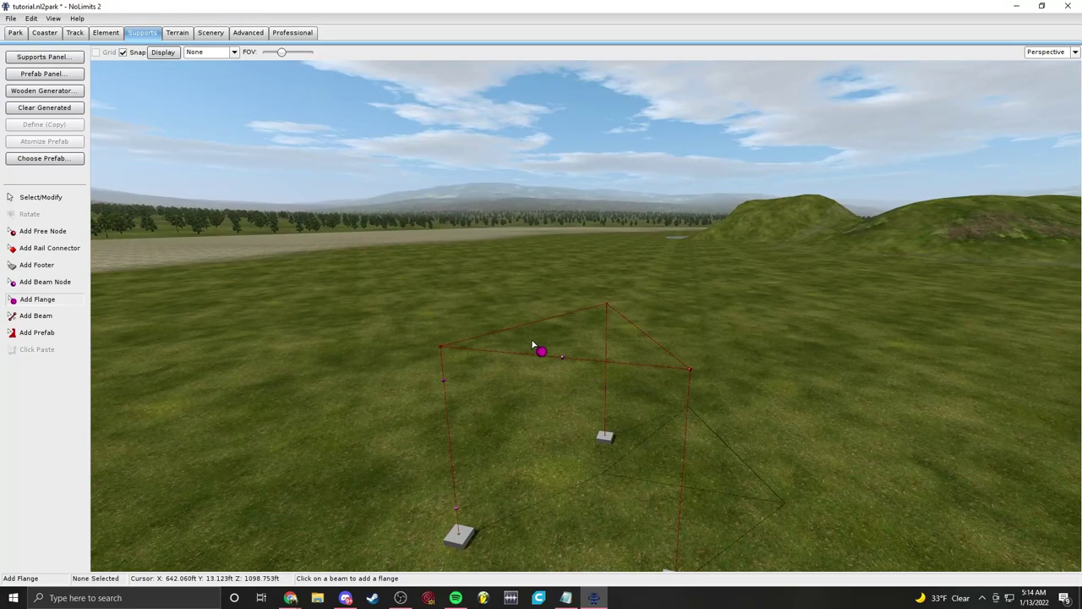
pyautogui.click(596, 306)
pyautogui.moveTo(699, 451); pyautogui.dragTo(646, 433, button='right')
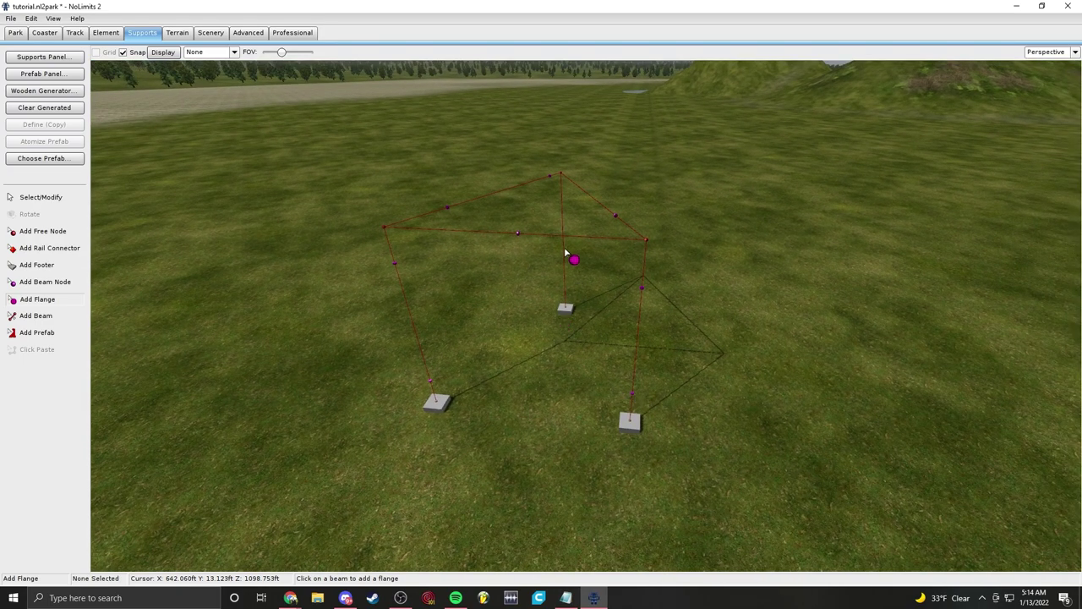
# Step: Freeze the tutorial coaster to render the new support structure
pyautogui.click(46, 33)
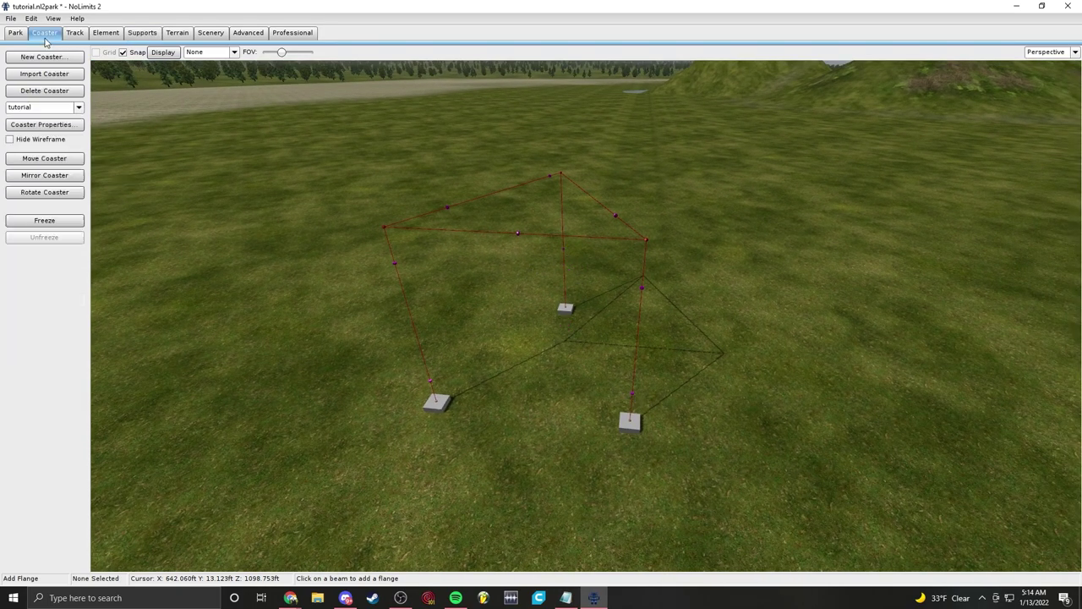
pyautogui.click(57, 221)
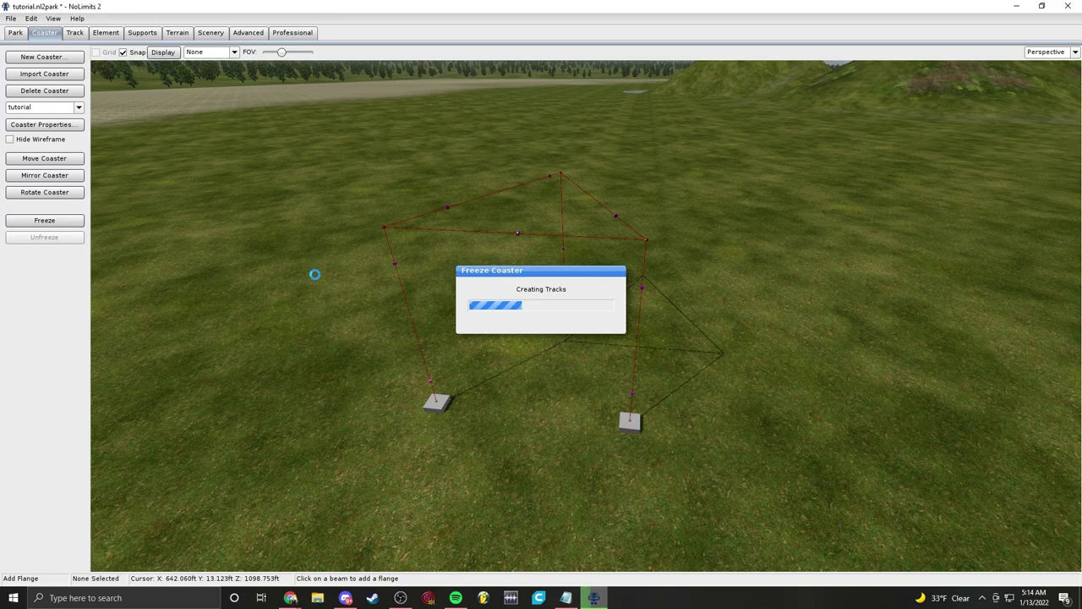